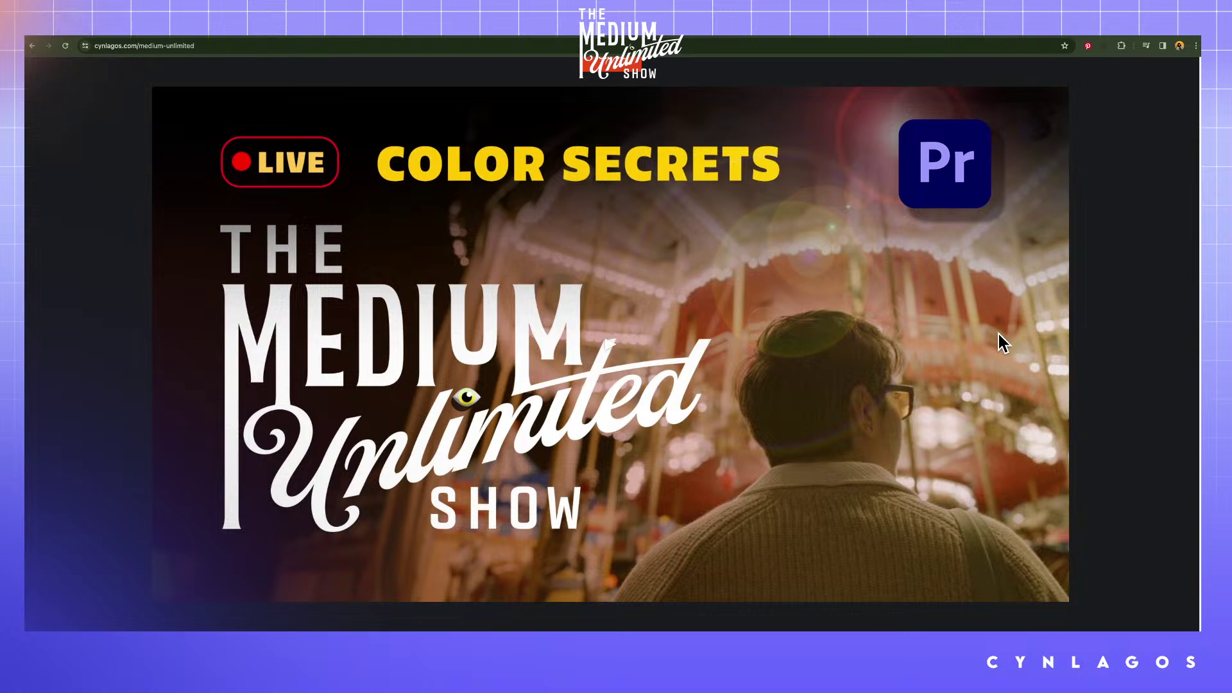
Look through the Medium Unlimited web page down to the Photo & Design section with the photography editing banner.
scroll(999, 334, down, 8)
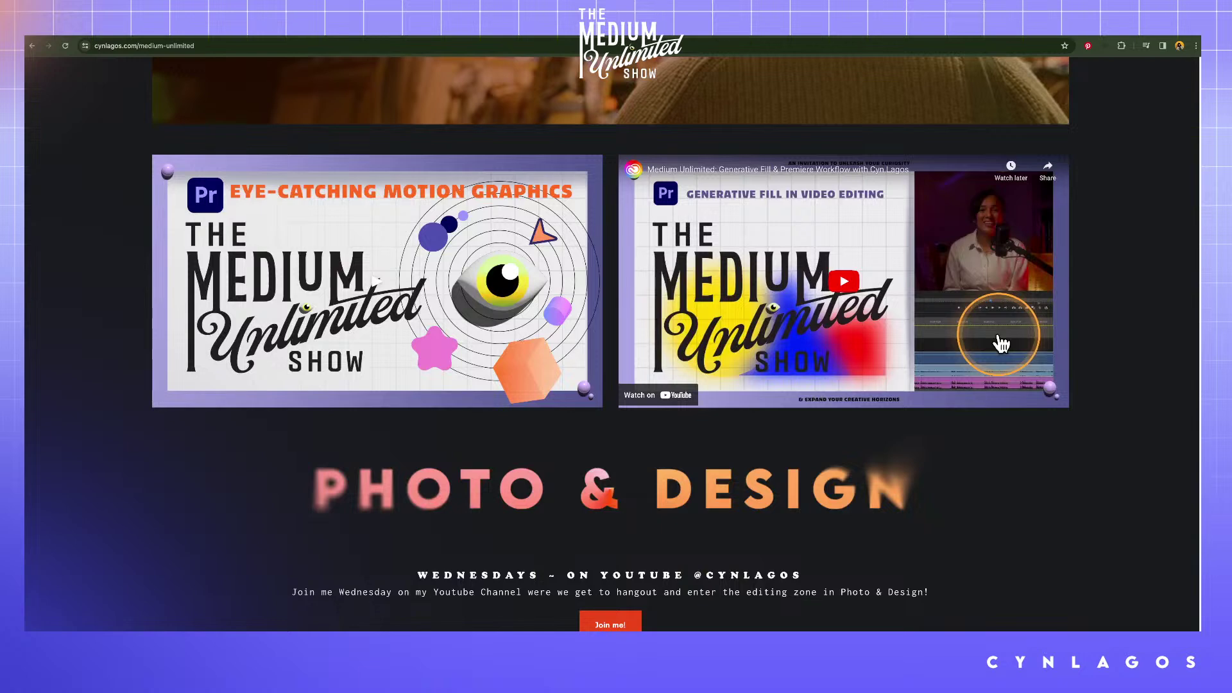
scroll(1000, 340, down, 2)
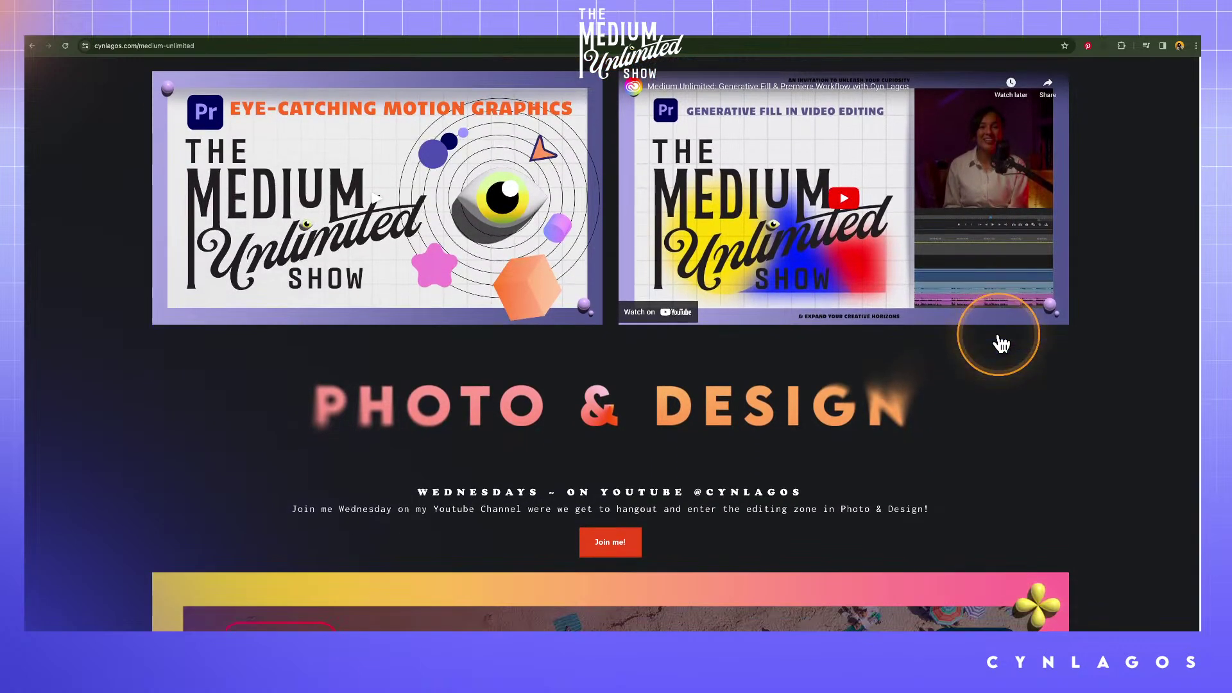
scroll(1000, 343, down, 6)
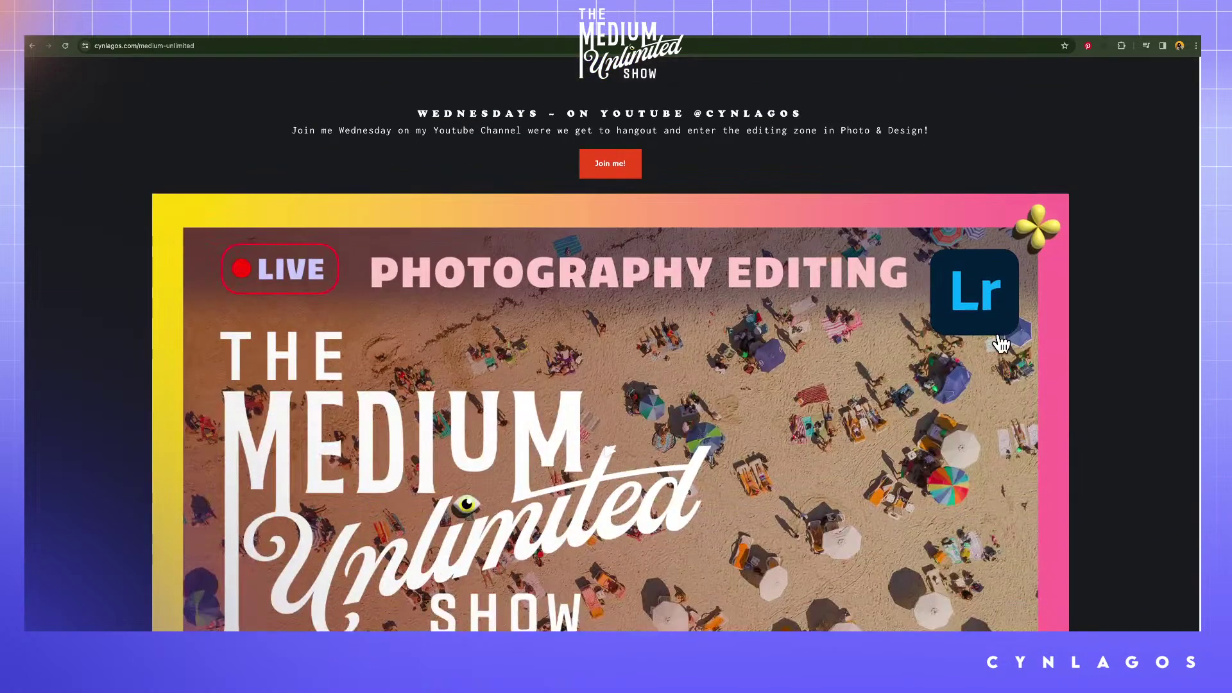
scroll(1001, 344, down, 2)
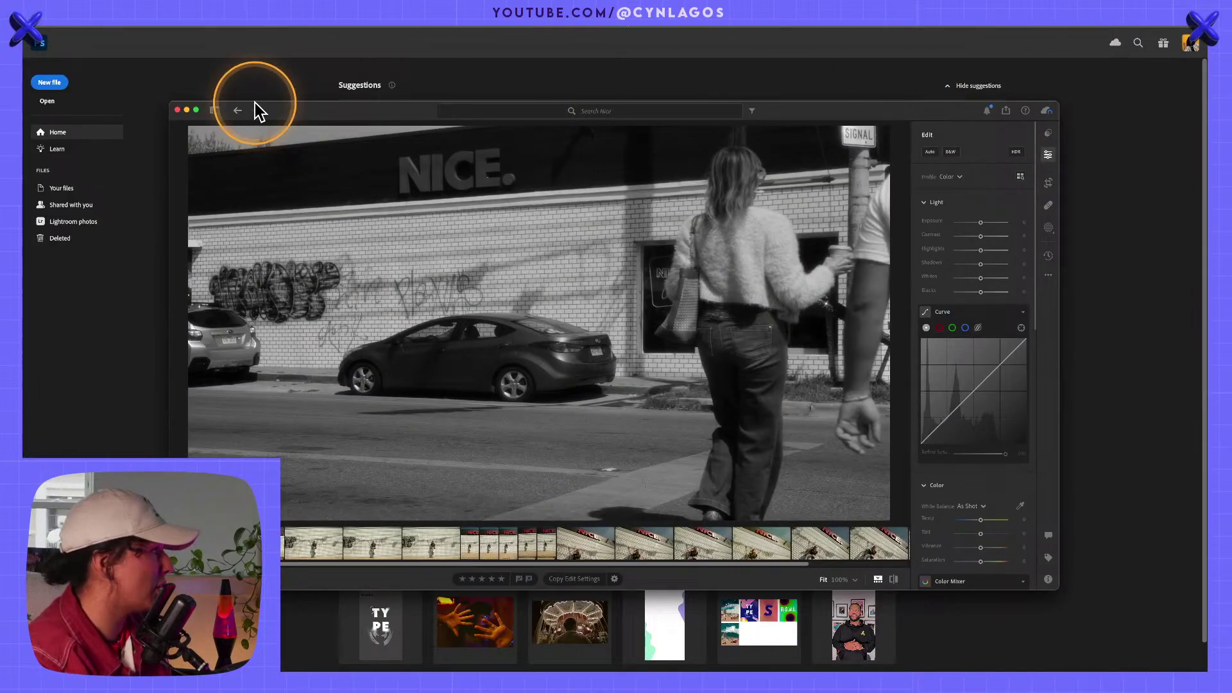
Switch to Lightroom at full-screen size and inspect the two cameras hanging at the woman's waist in the brick-wall photo.
click(196, 110)
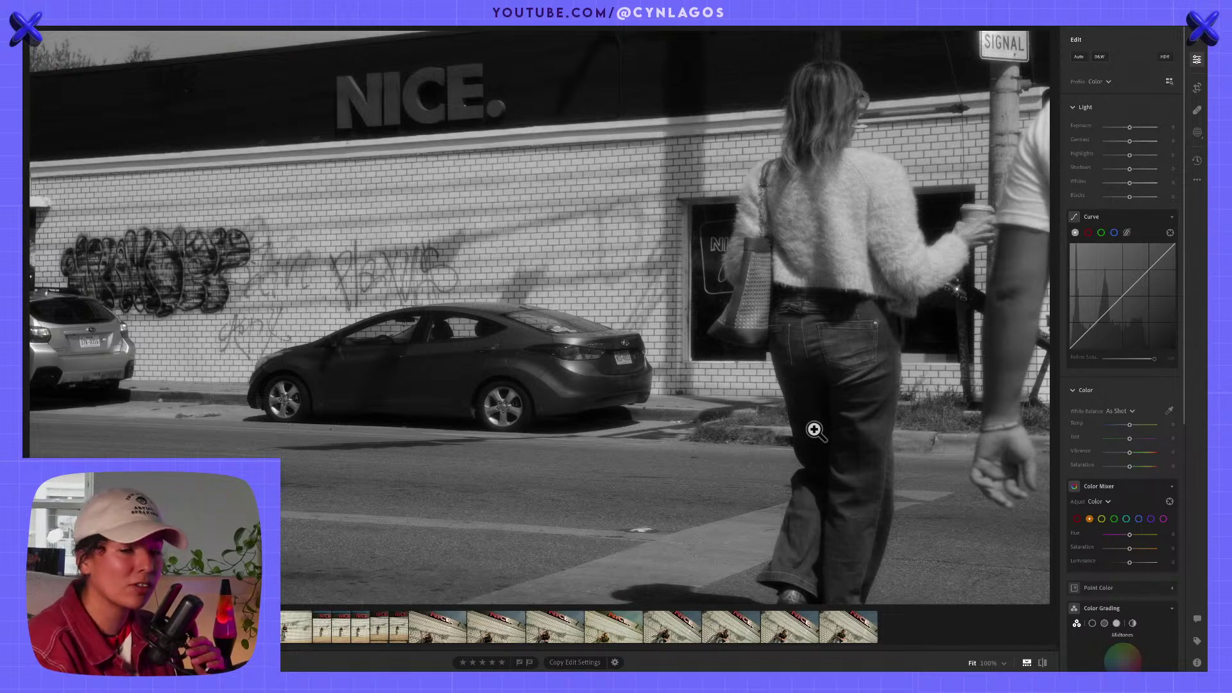
click(814, 430)
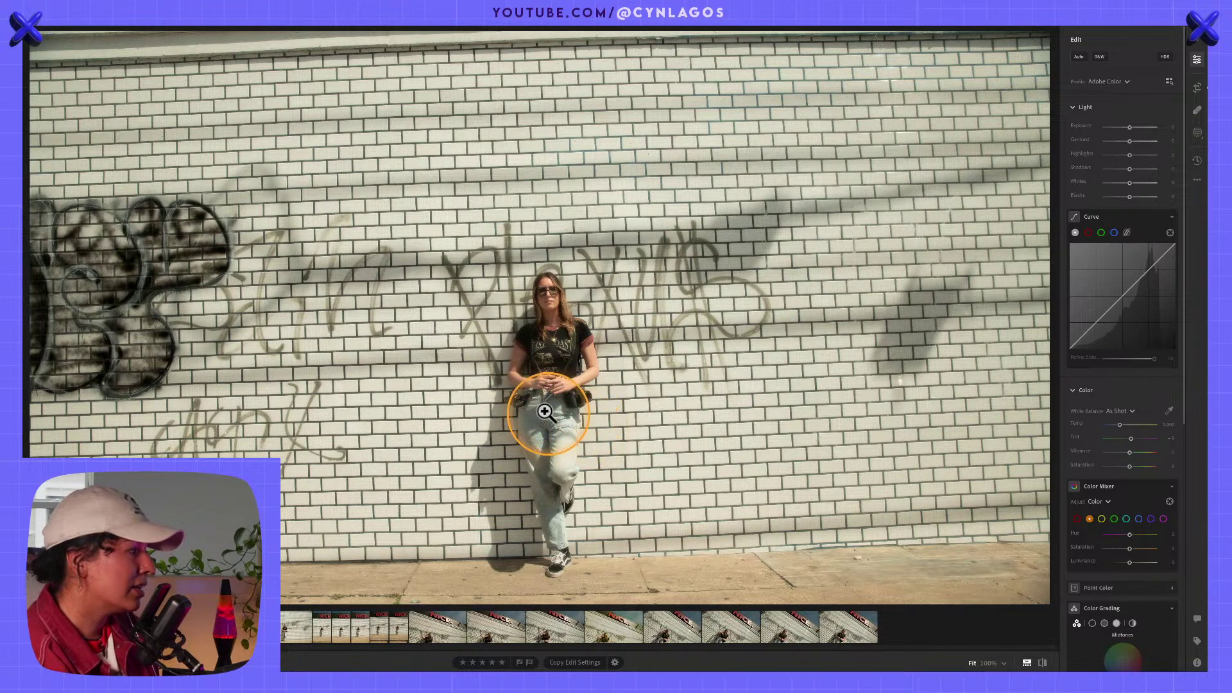
click(516, 401)
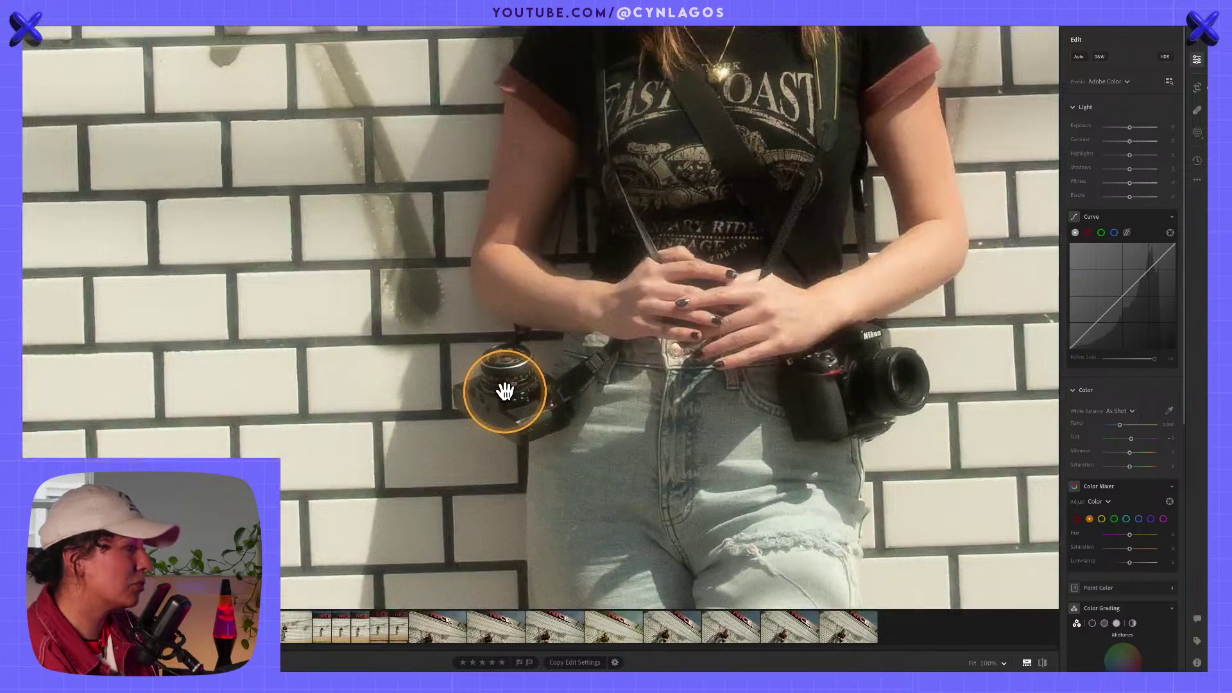
click(505, 389)
click(593, 403)
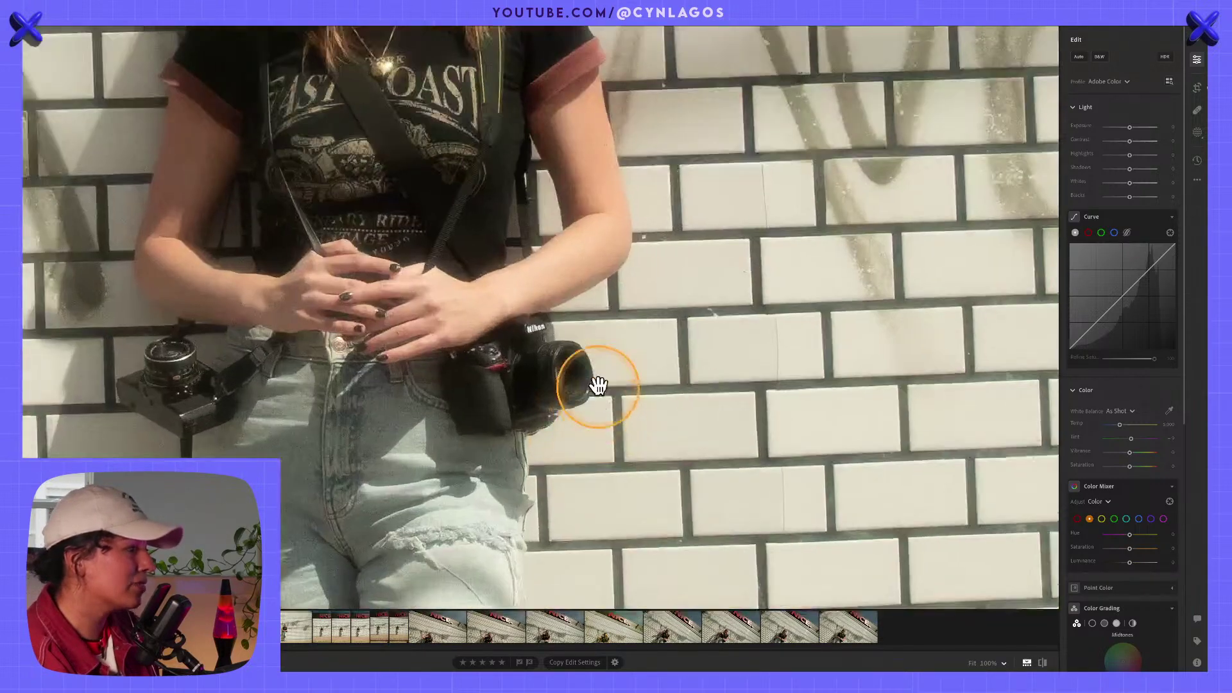
click(598, 385)
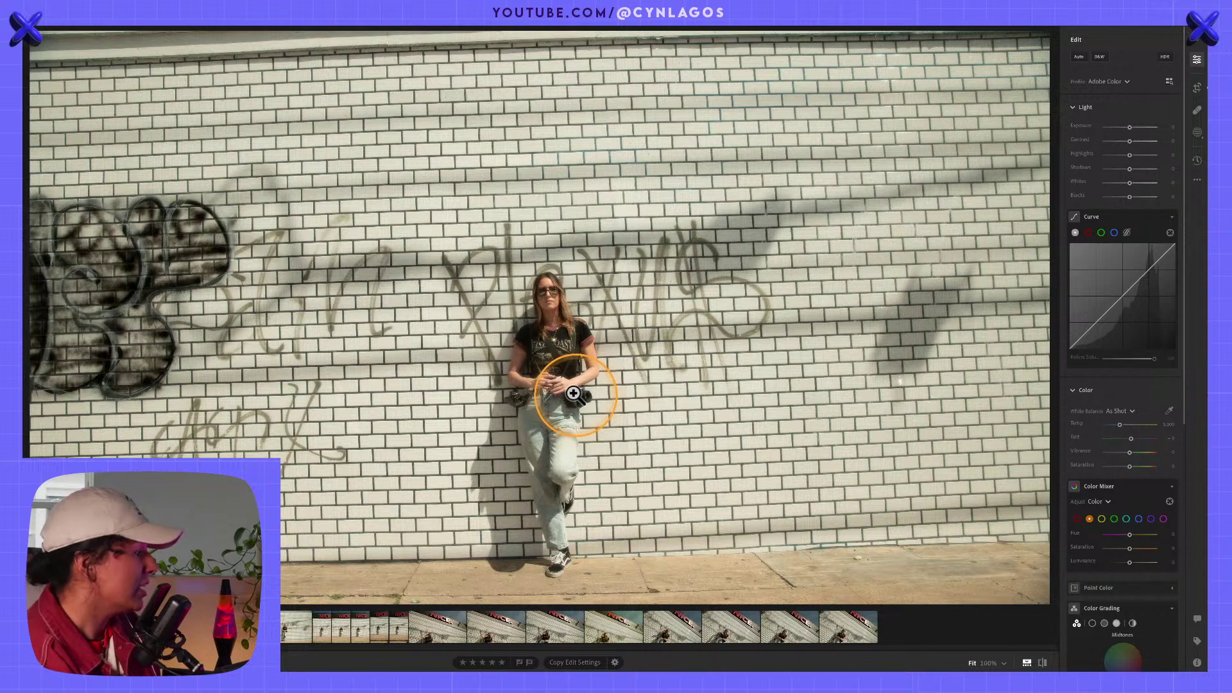
Examine the NICE sign and the wall graffiti up close in the black-and-white street photo.
key(Right)
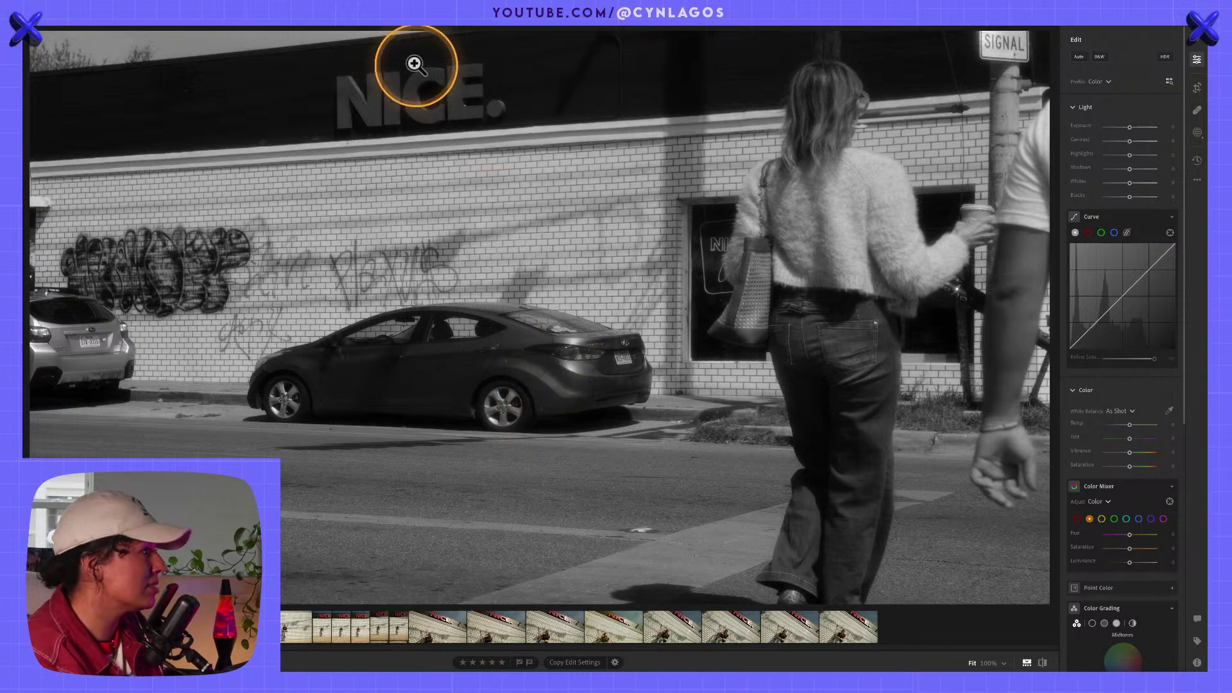
click(396, 93)
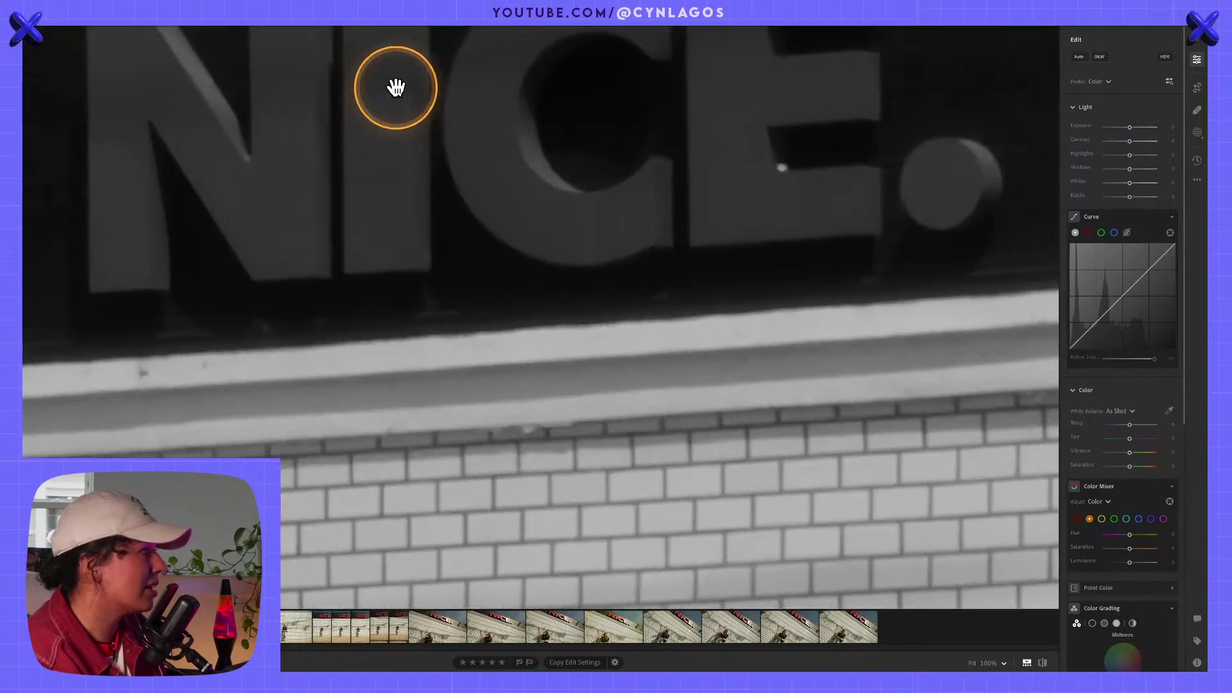
drag(393, 88, 463, 226)
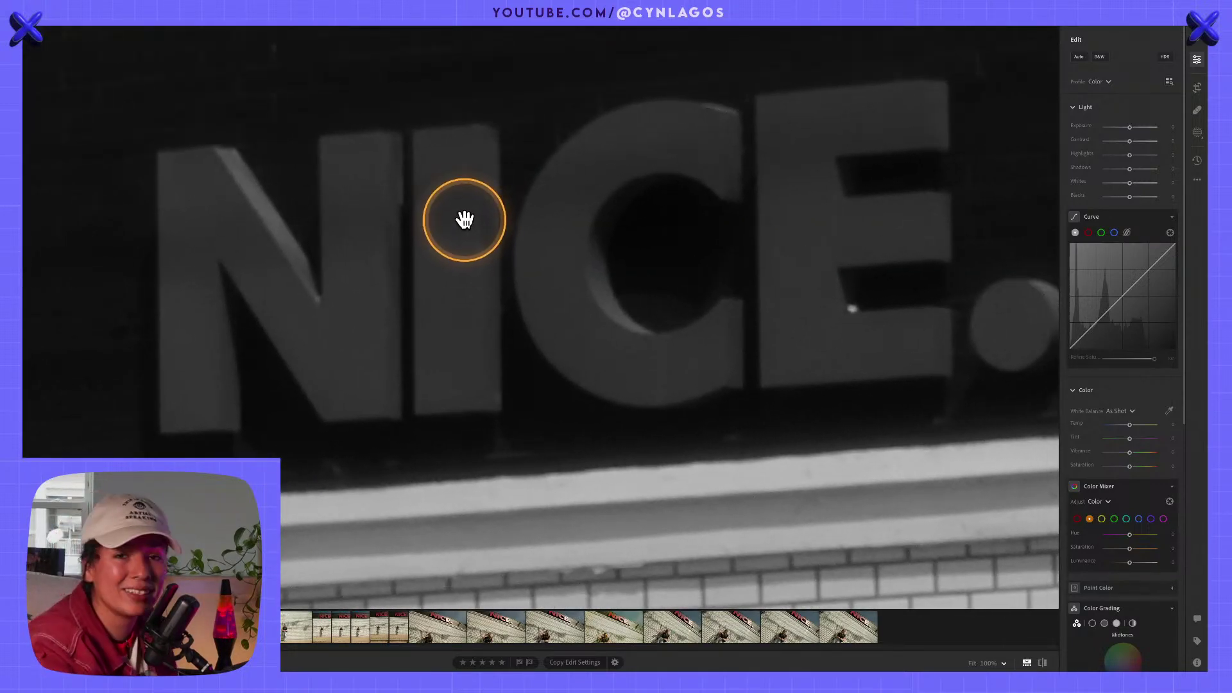
click(638, 199)
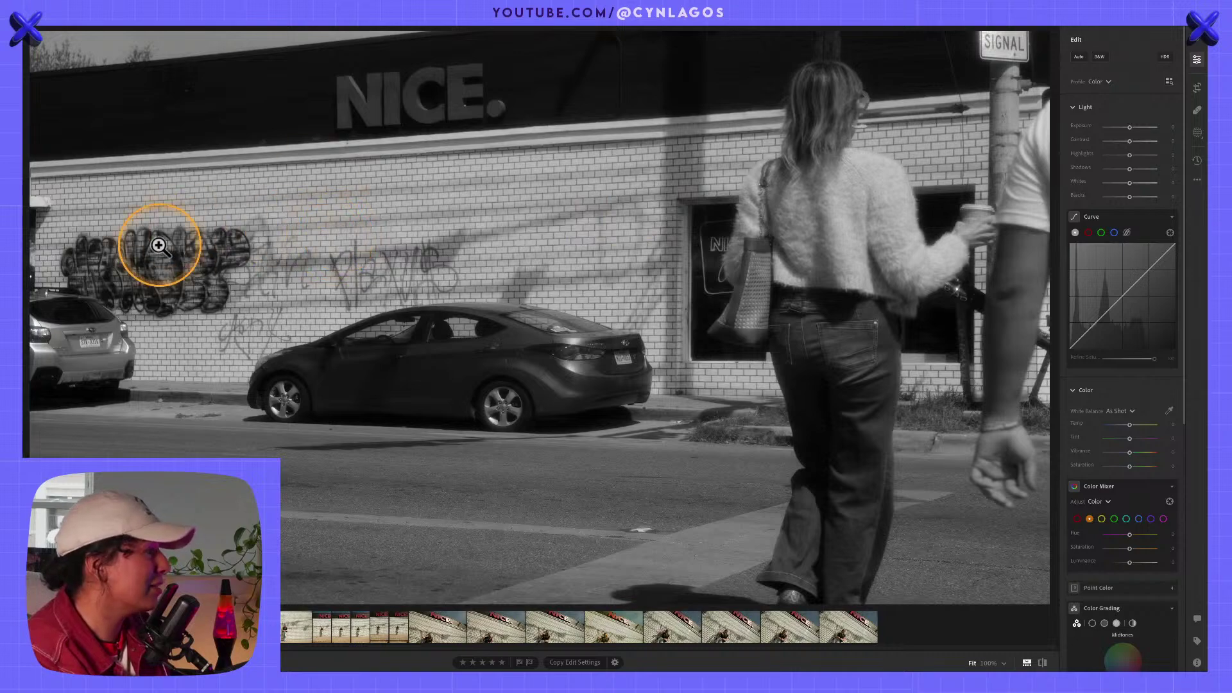
click(186, 266)
drag(267, 261, 875, 261)
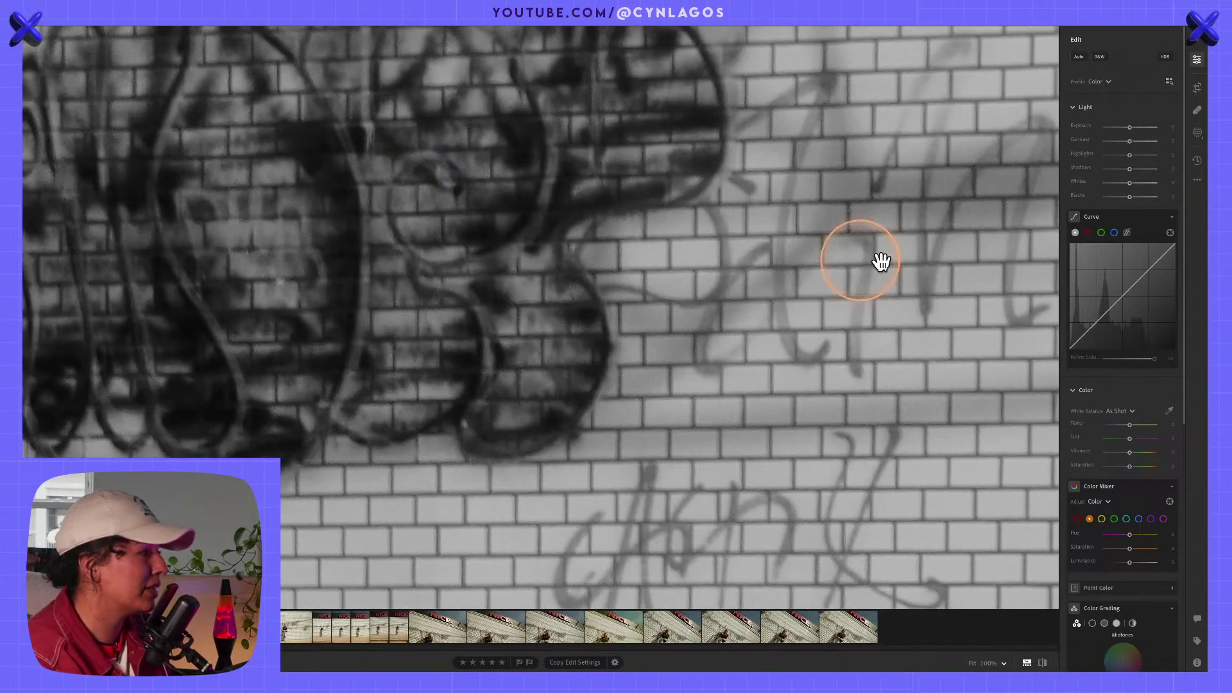
click(889, 292)
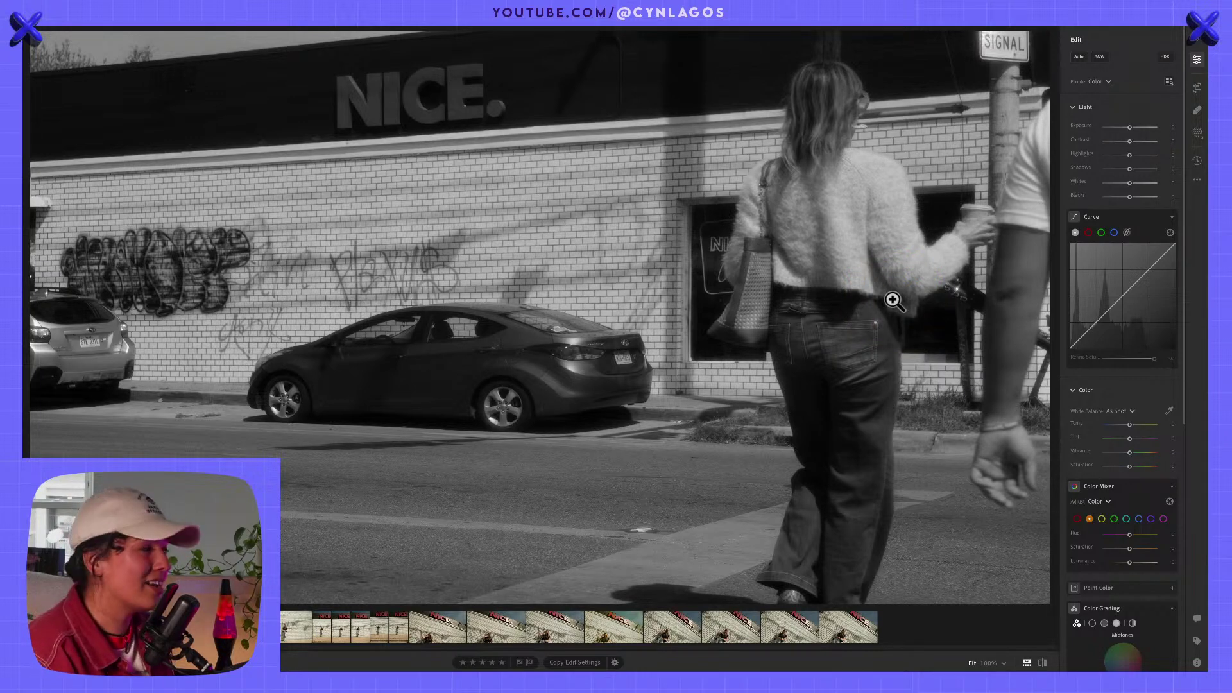
click(893, 300)
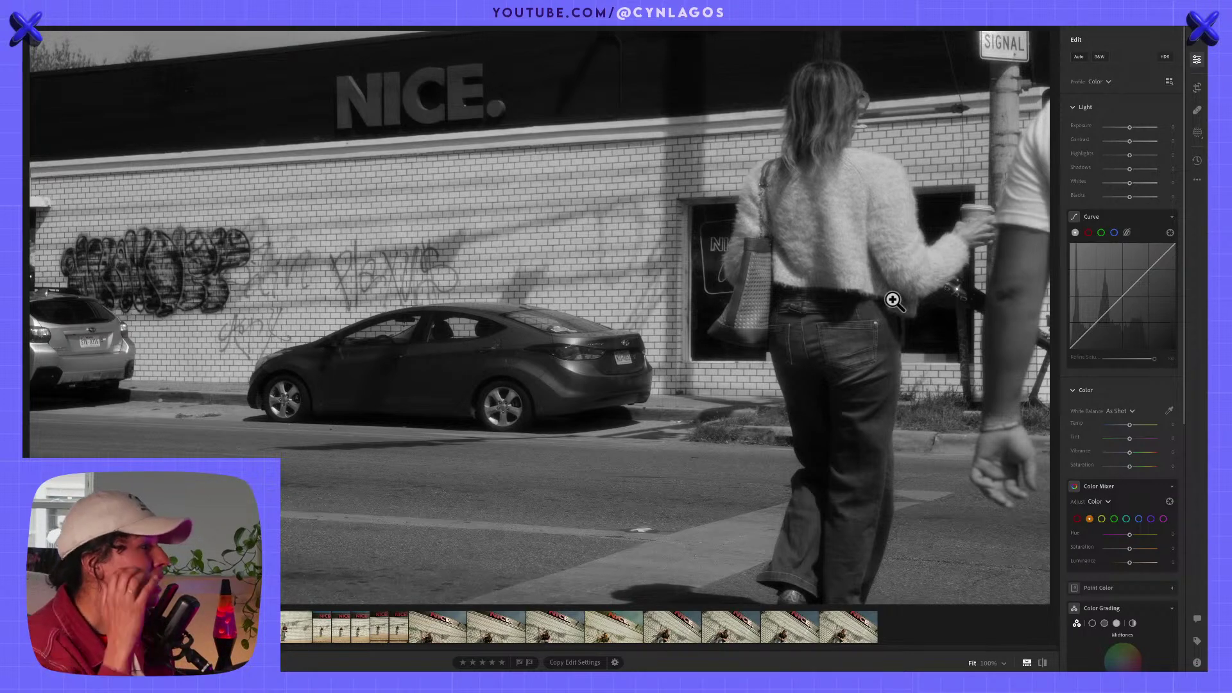
click(393, 203)
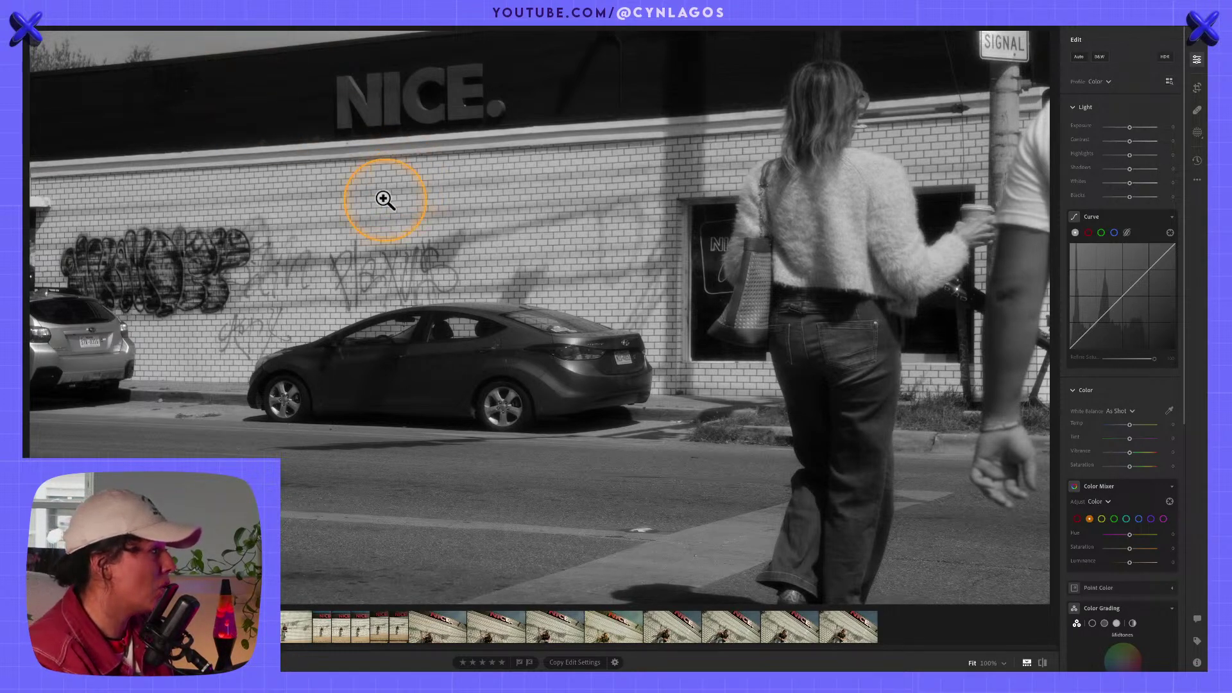
click(414, 215)
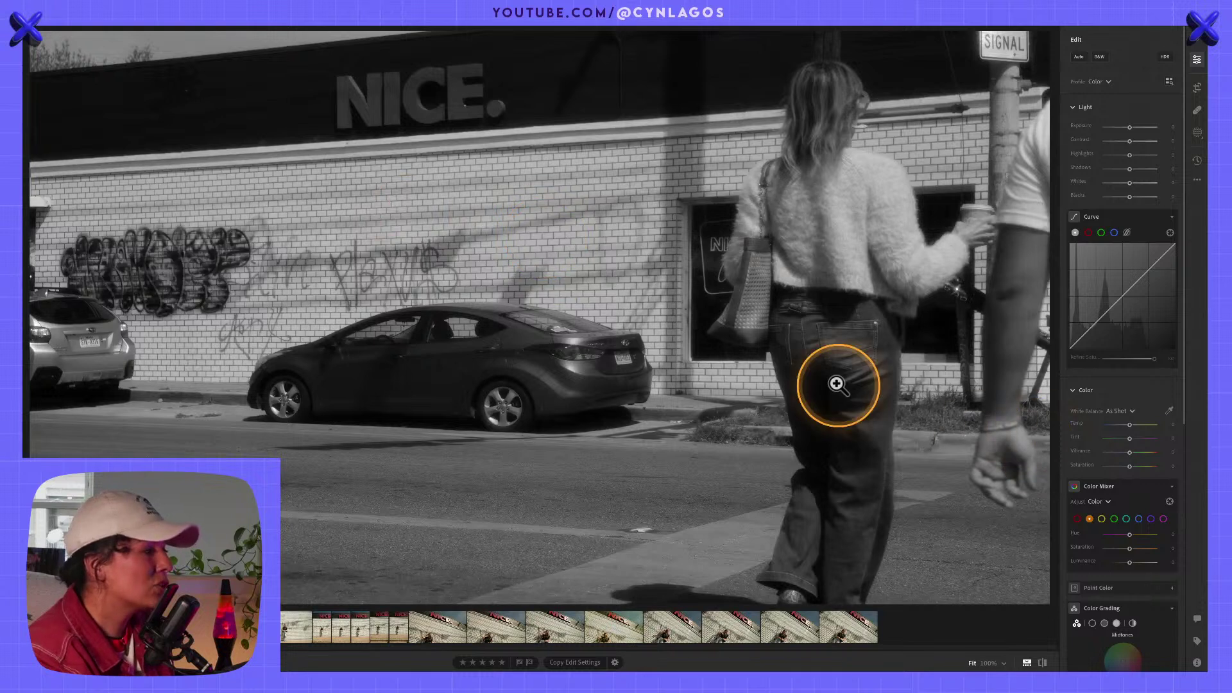
click(1067, 285)
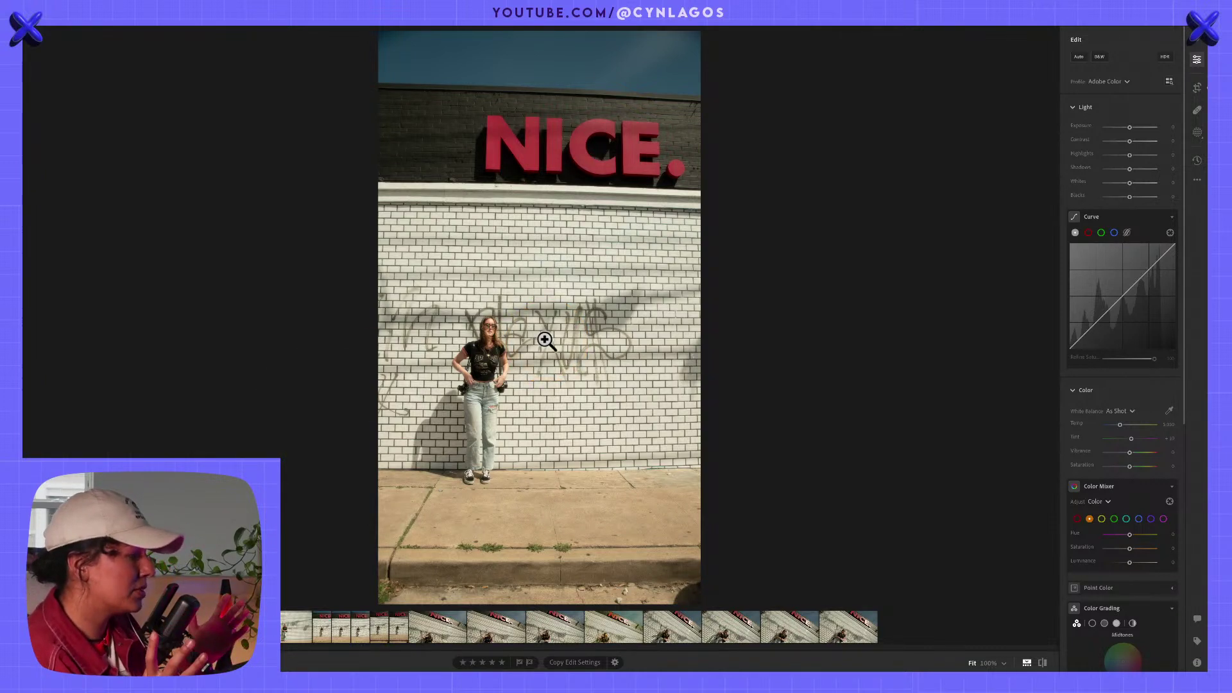
Step through the vertical and horizontal wall photos and show the photo information to check their camera settings.
click(374, 636)
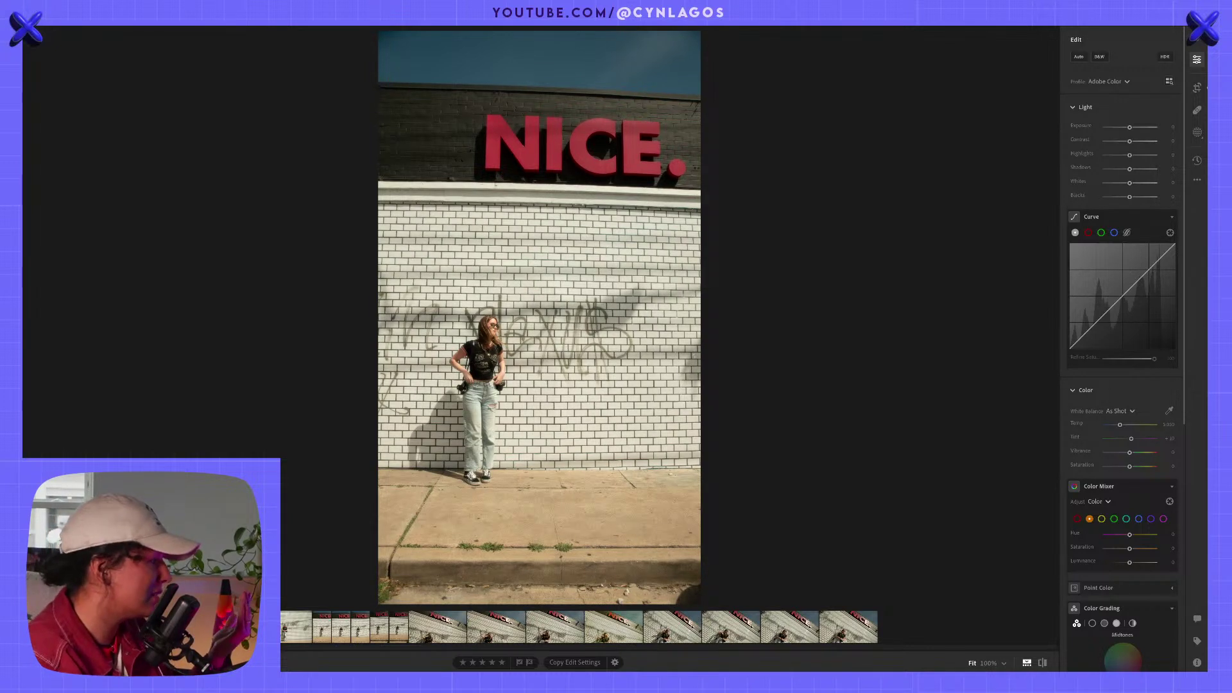
key(Right)
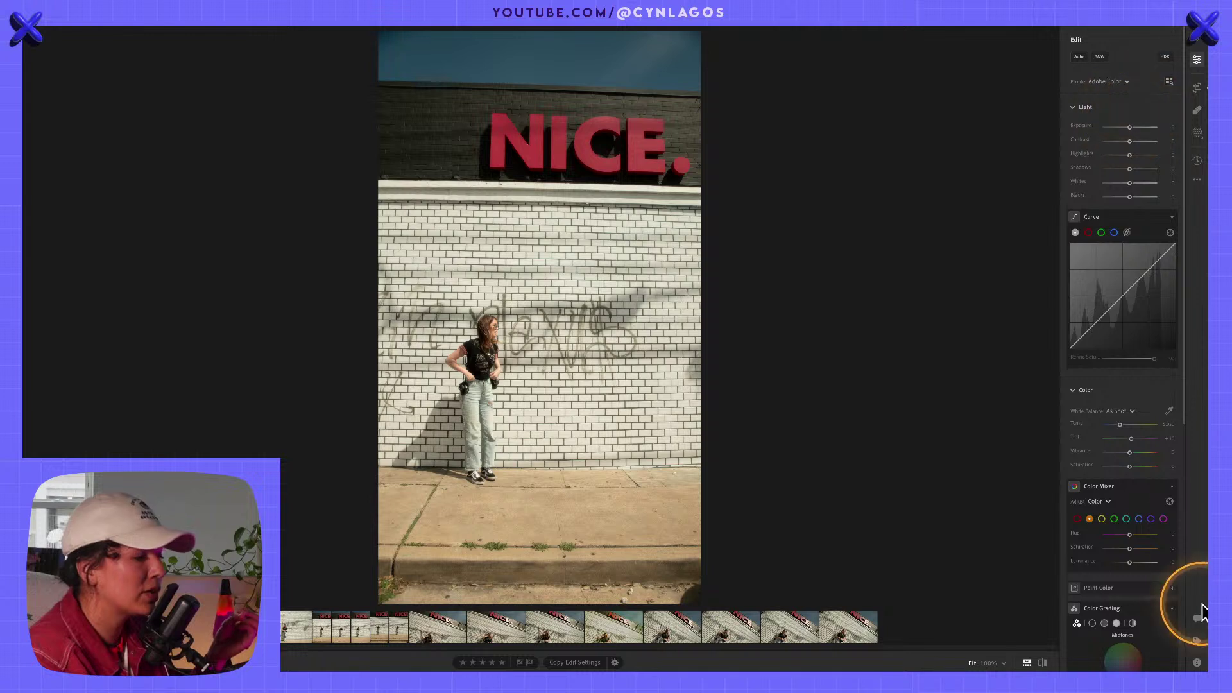
click(1198, 662)
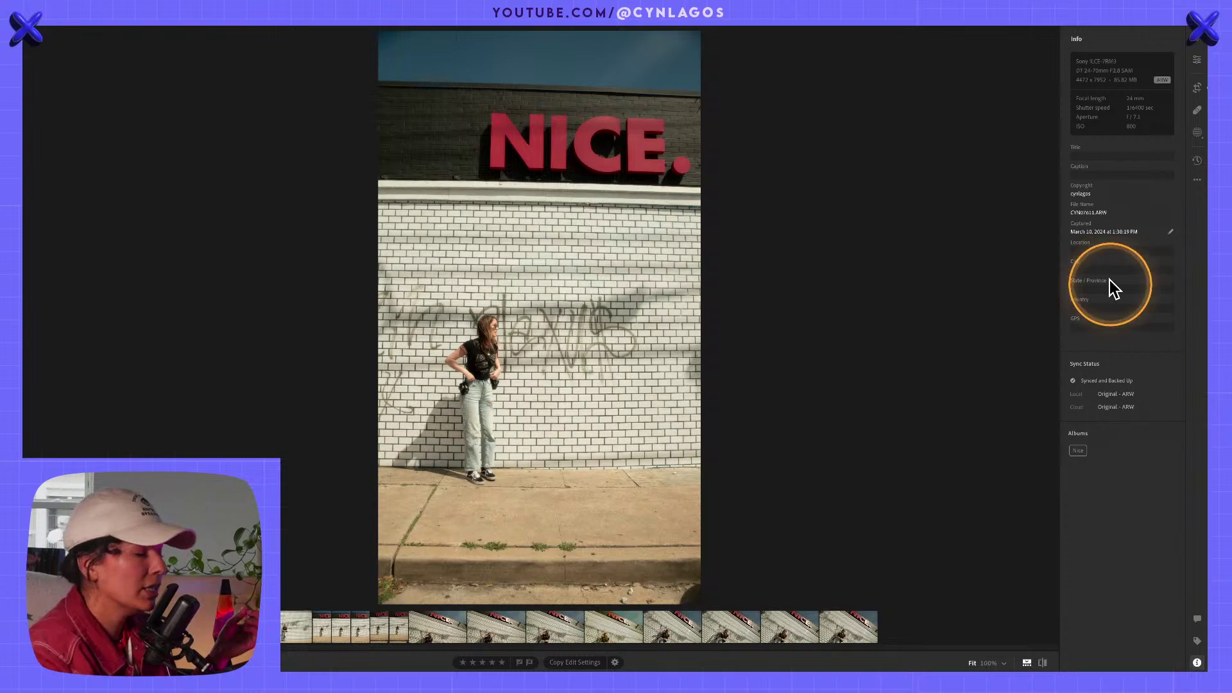
key(Right)
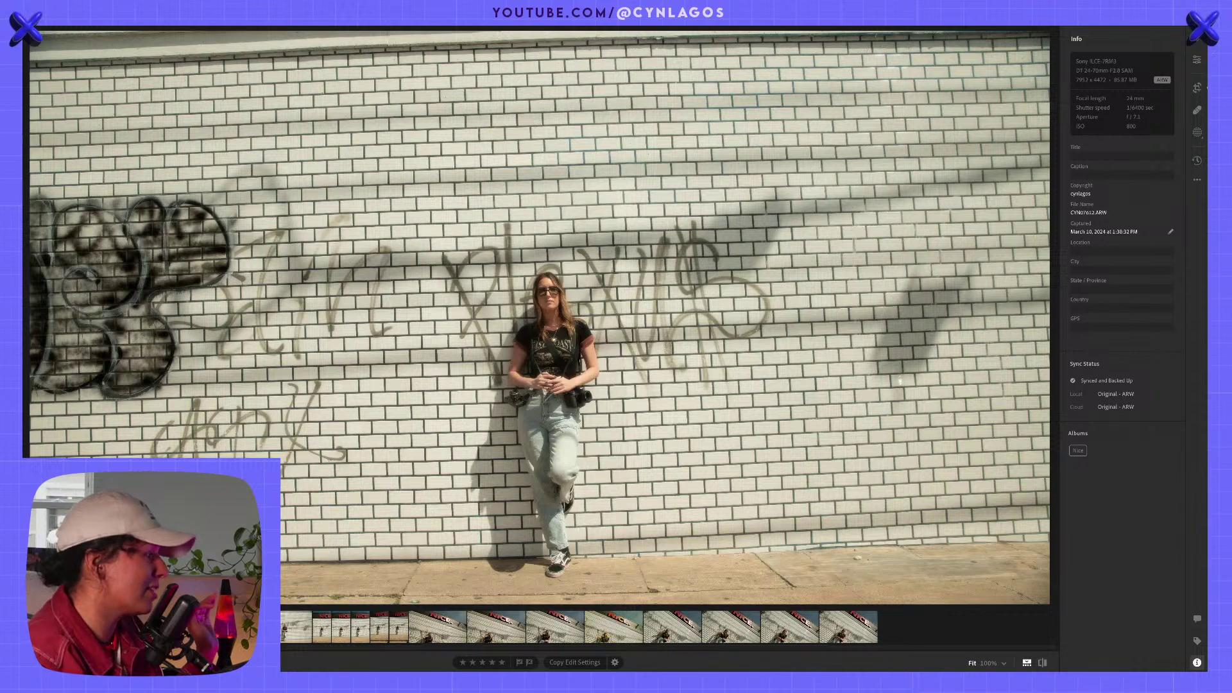
key(Right)
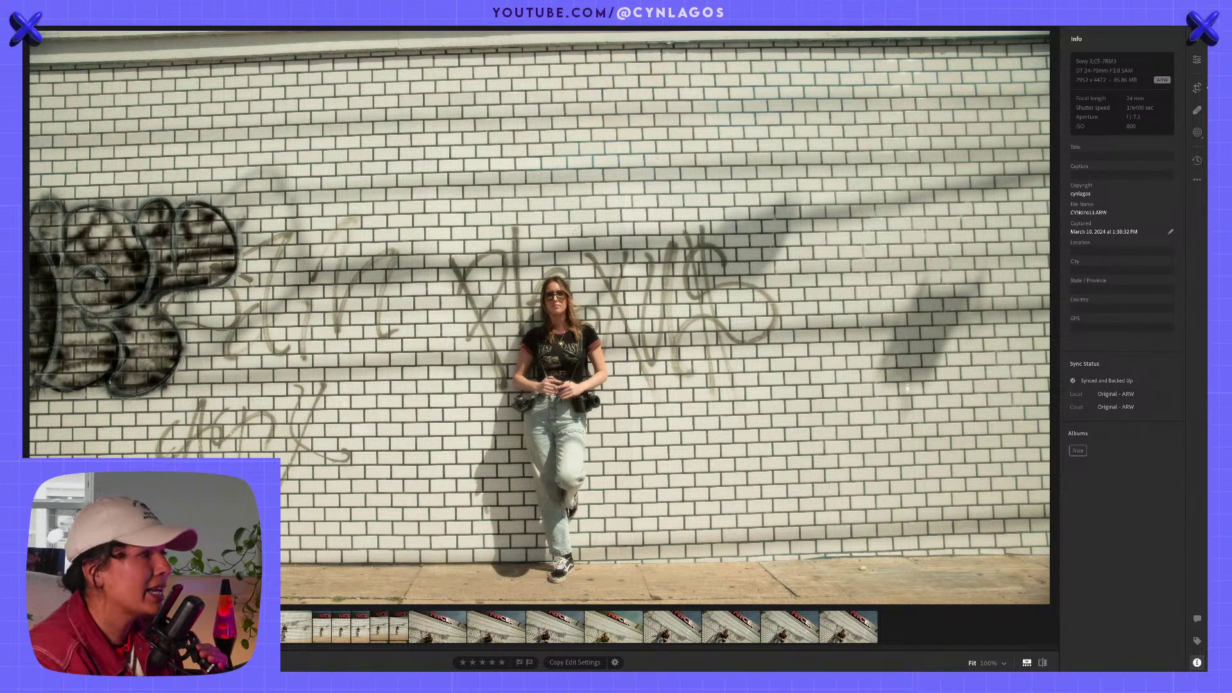
Check the crop controls for the horizontal wall photo, and return to the editing controls.
click(1198, 88)
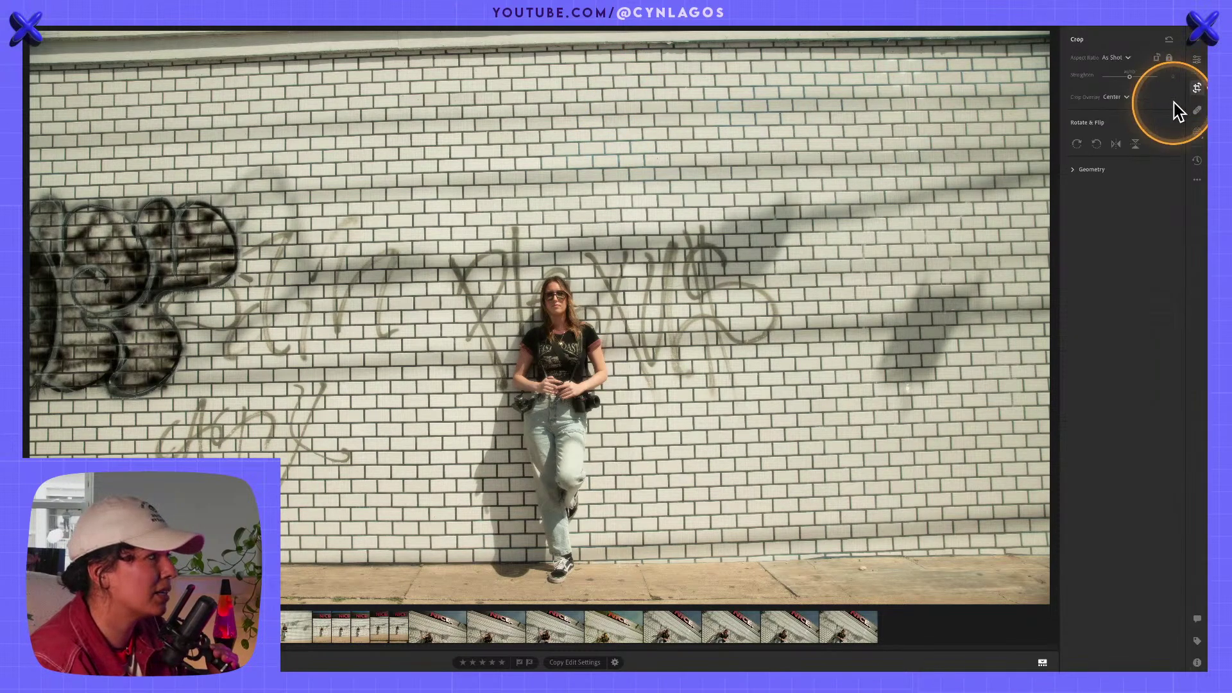
drag(1053, 75, 1048, 81)
key(e)
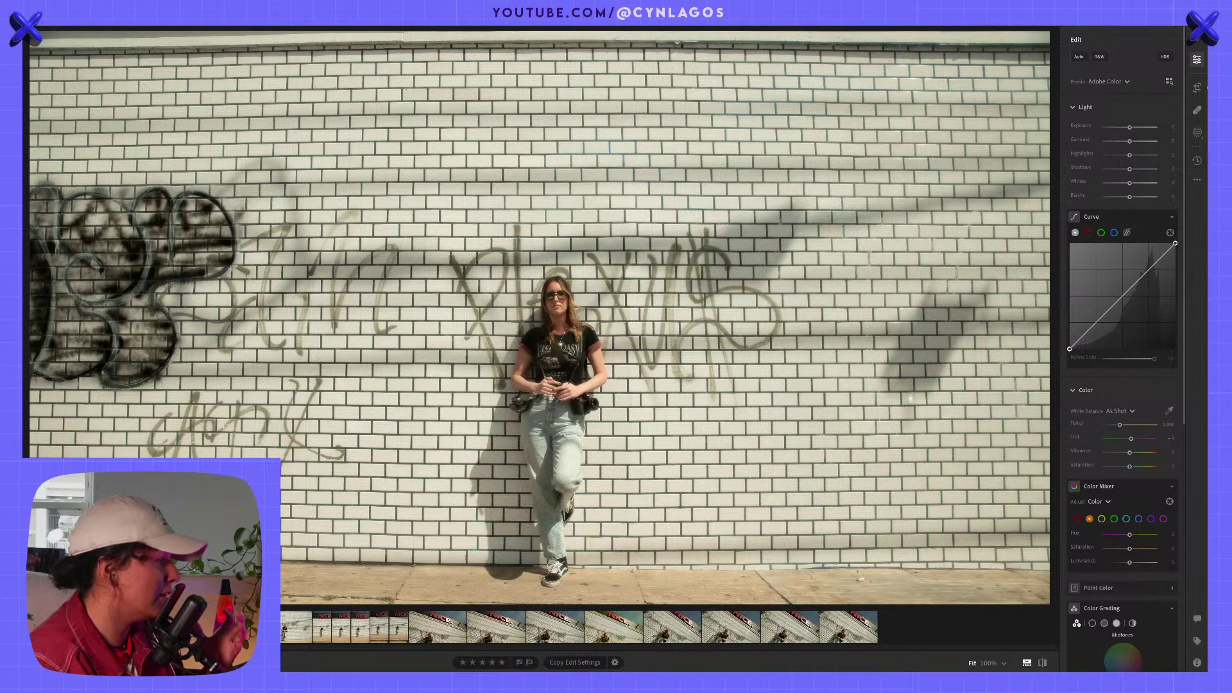
Browse the straight-on photos of the woman against the brick wall, comparing the vertical and horizontal framings.
key(Right)
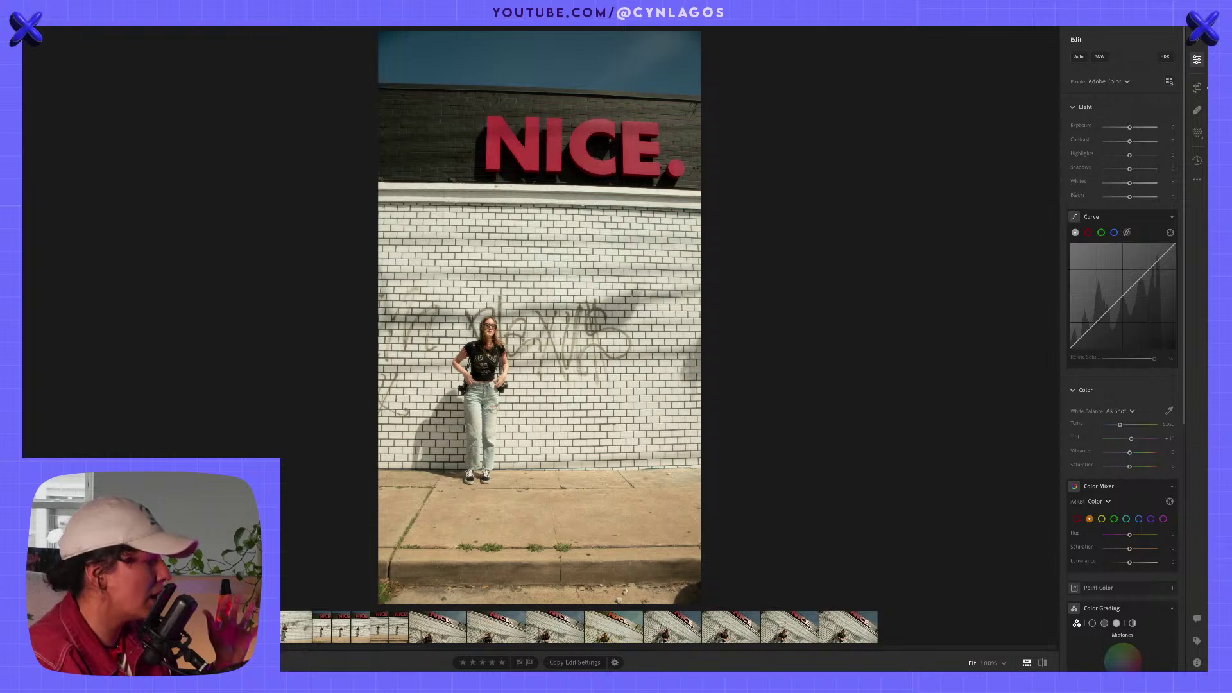
key(Right)
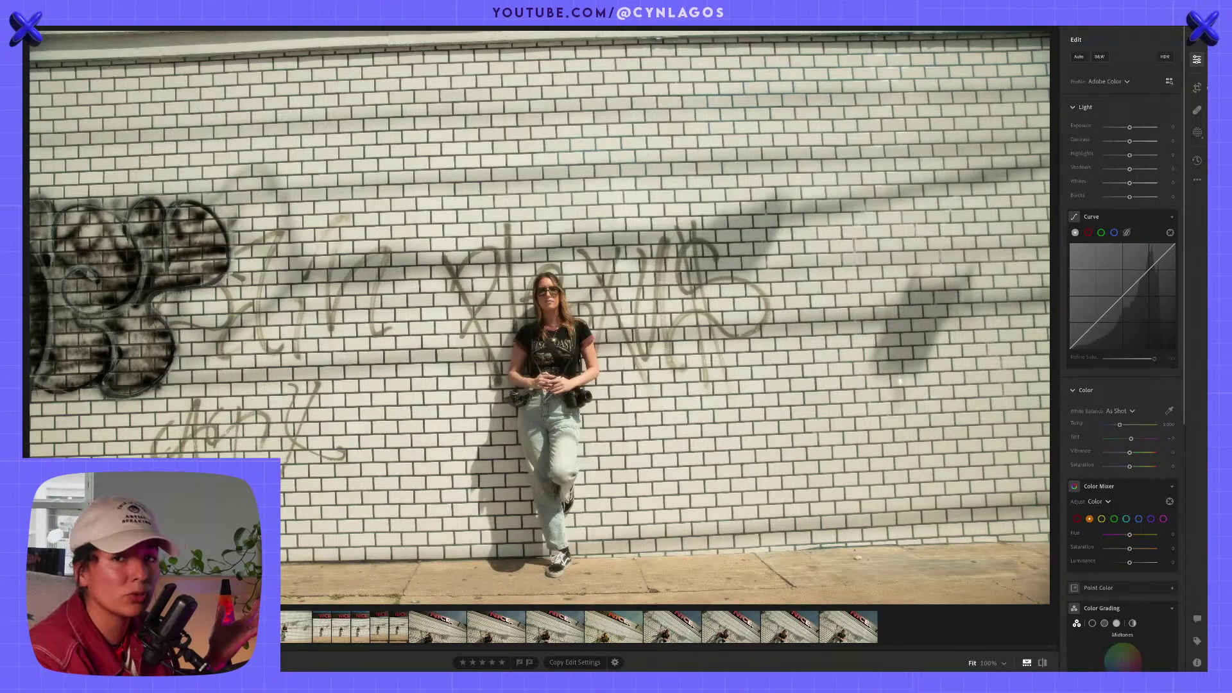
key(Right)
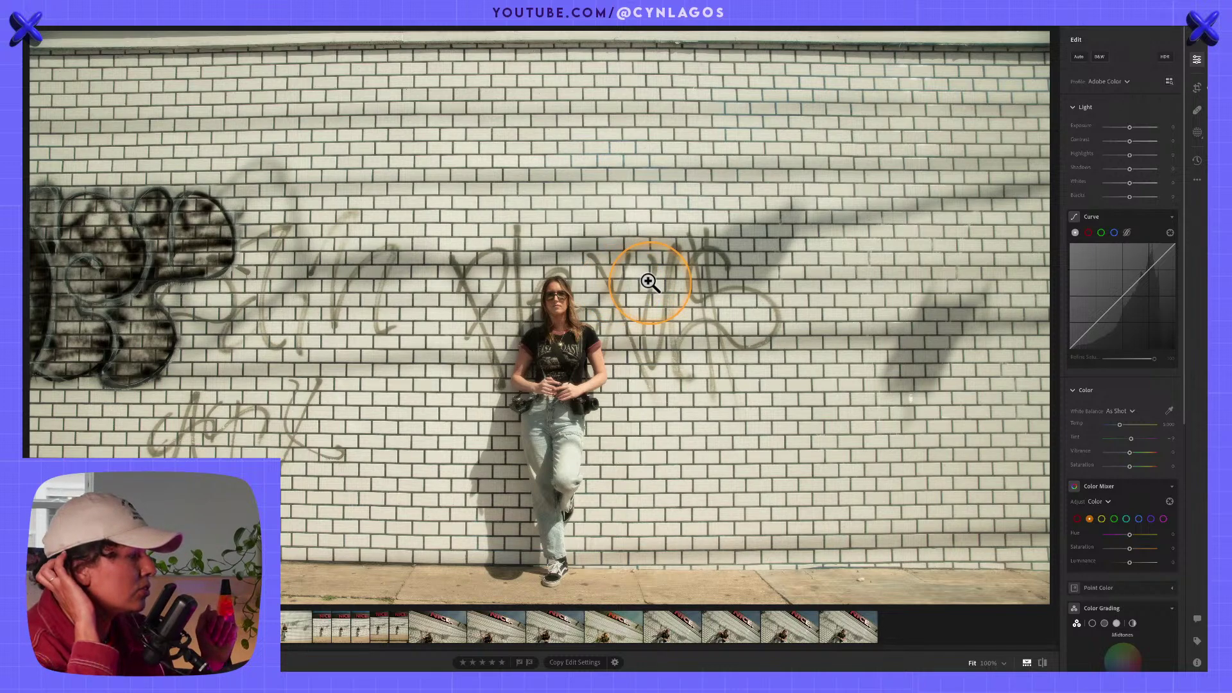
click(324, 630)
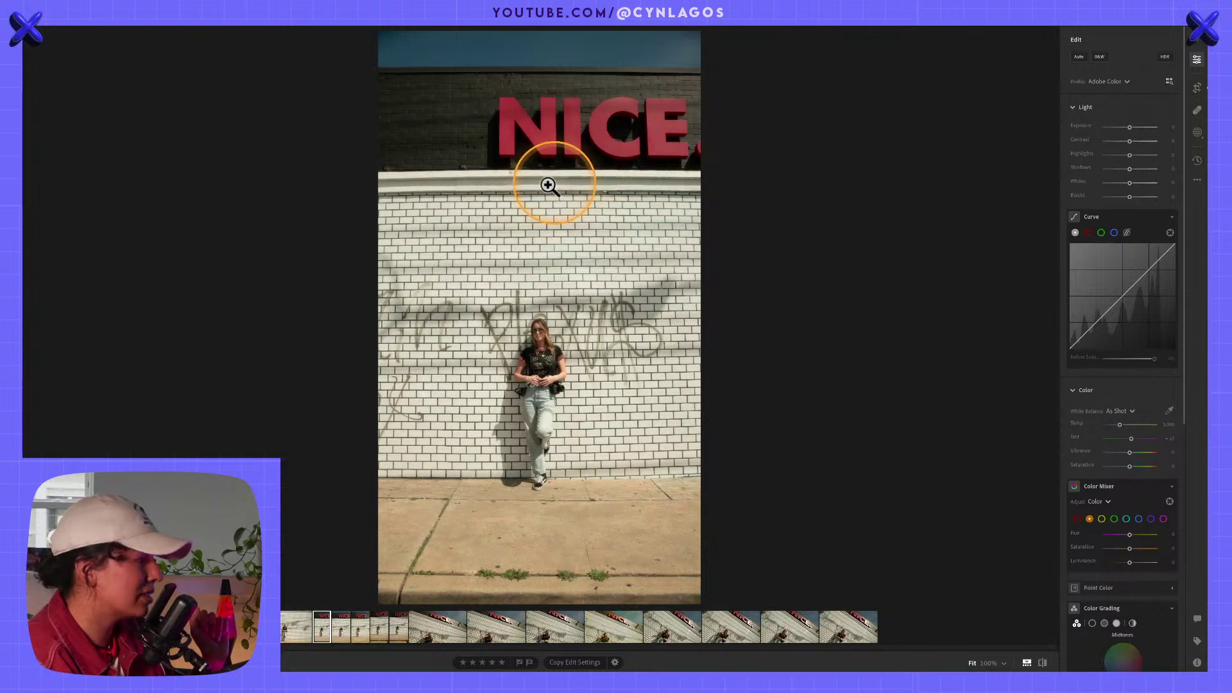
click(283, 628)
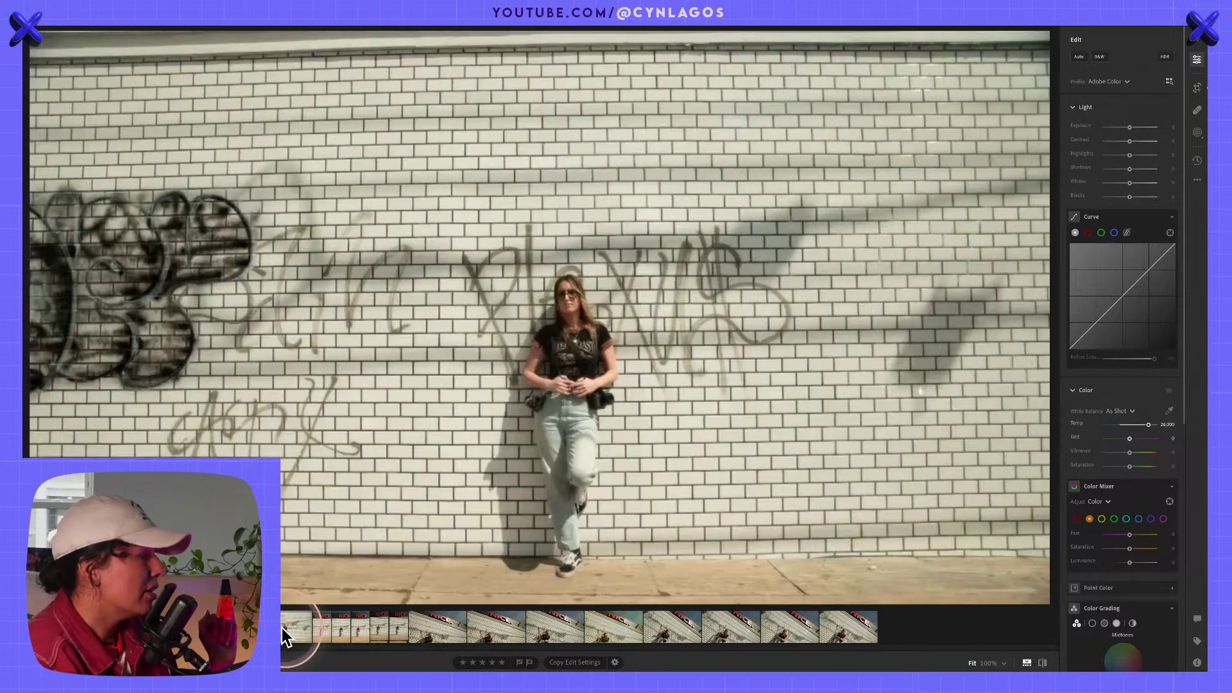
Compare the tilted low-angle photos of the woman leaning on the wall beneath the NICE sign.
click(448, 631)
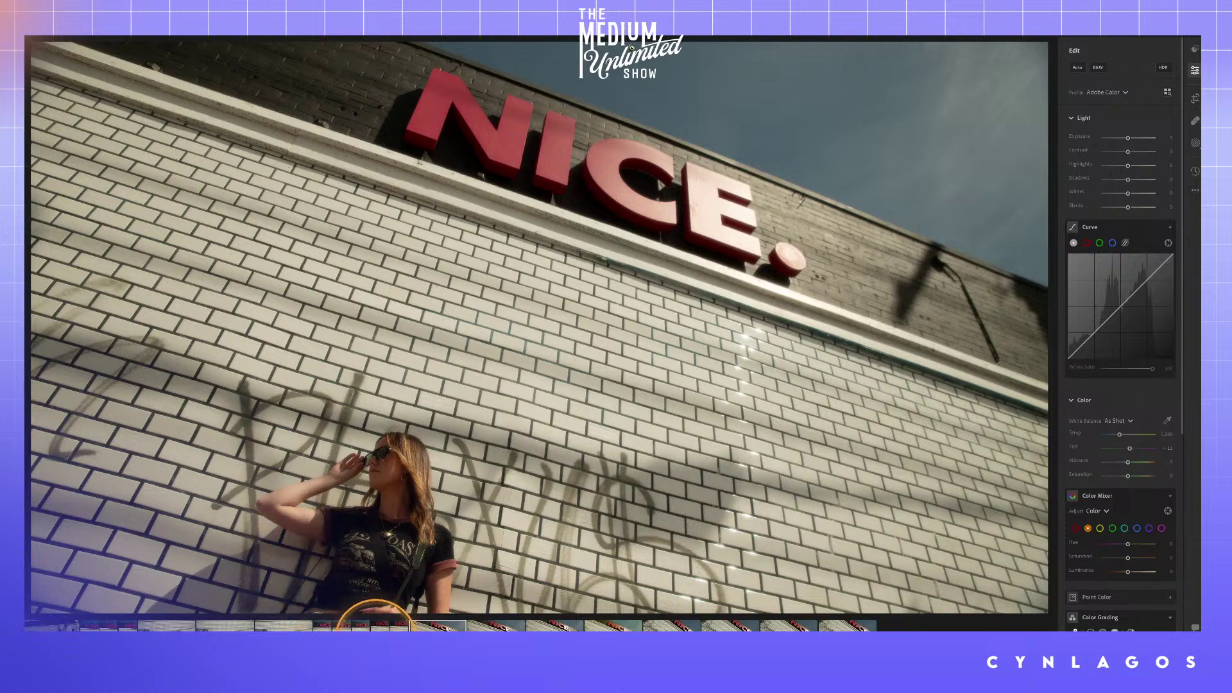
click(496, 623)
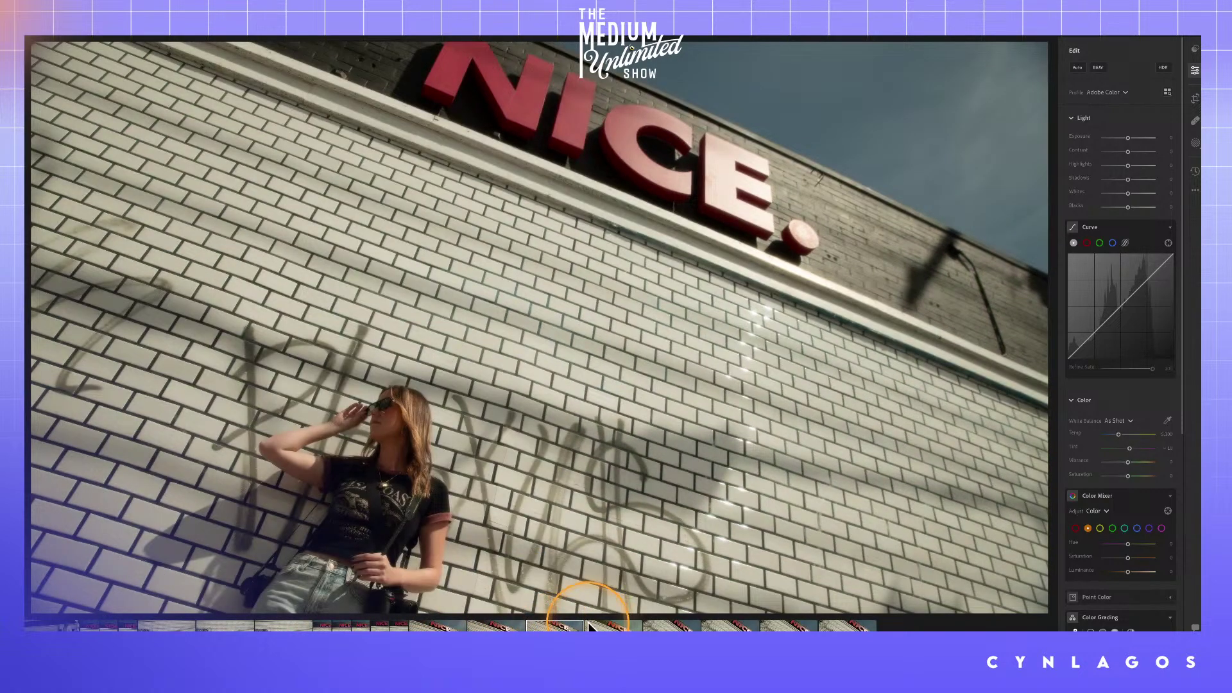
click(613, 625)
click(672, 624)
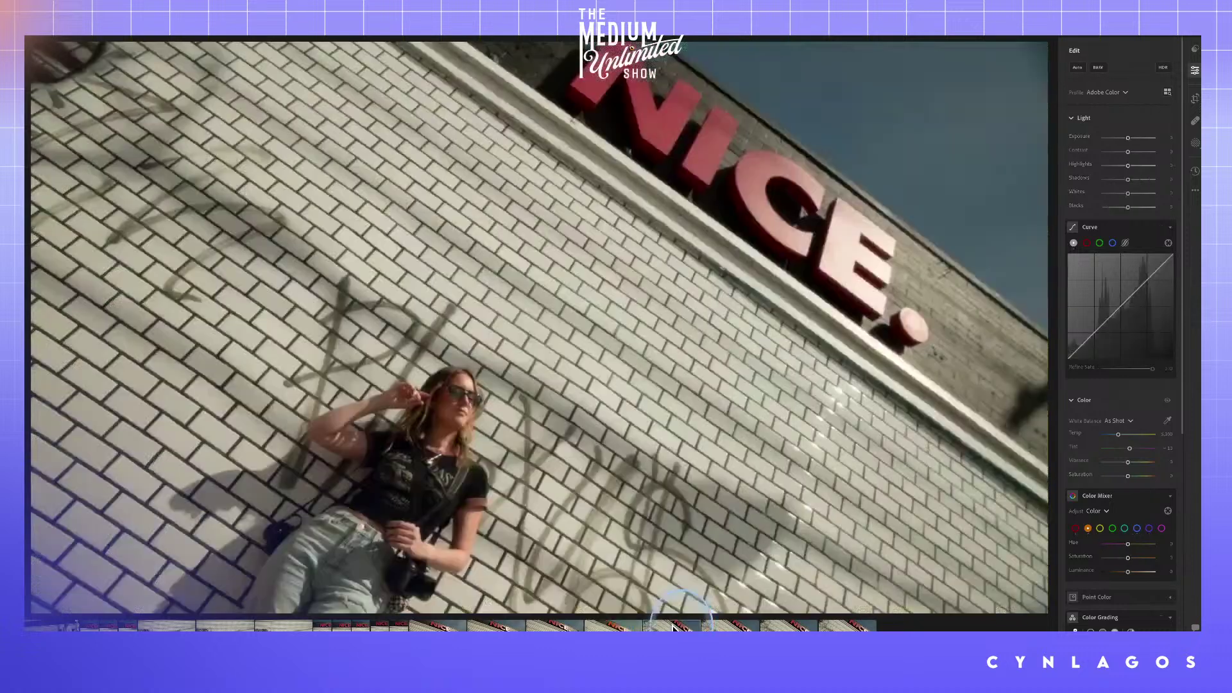
click(730, 625)
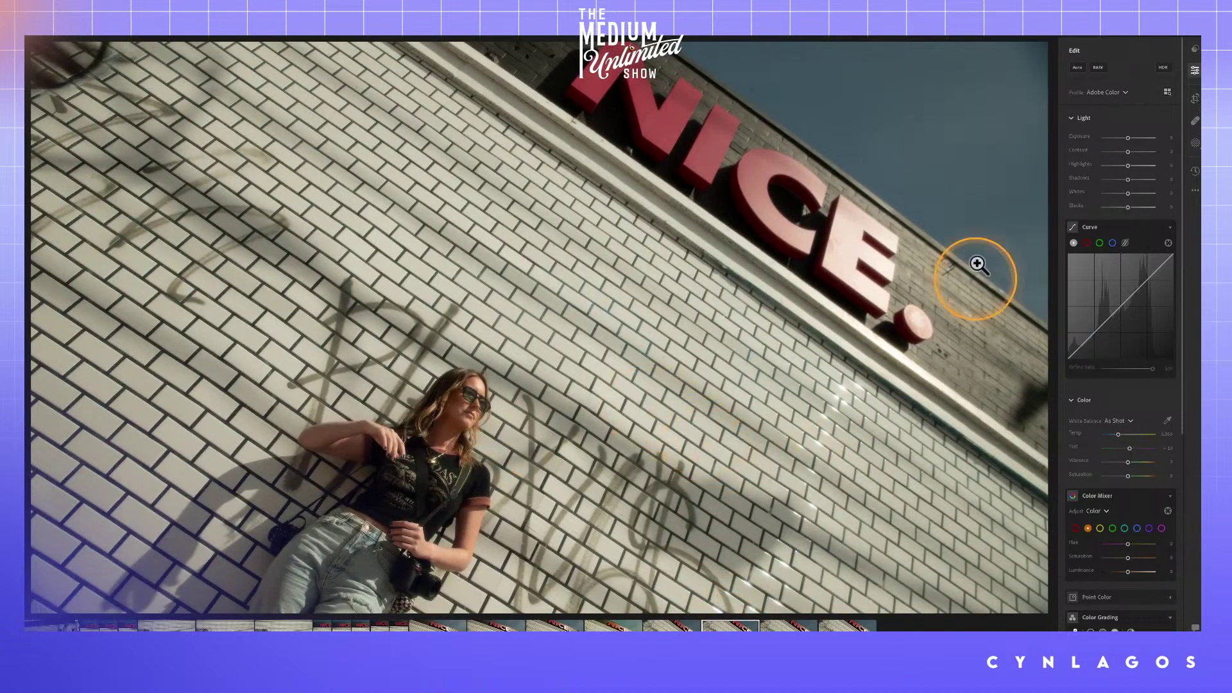
key(alt)
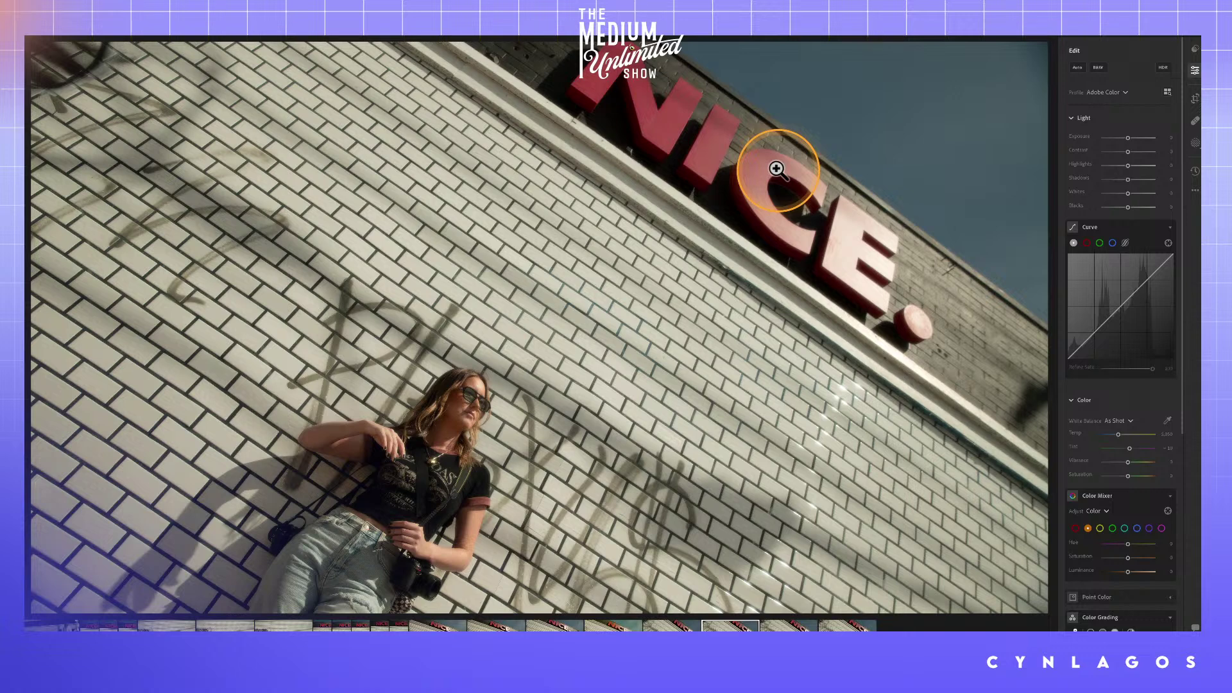
key(alt)
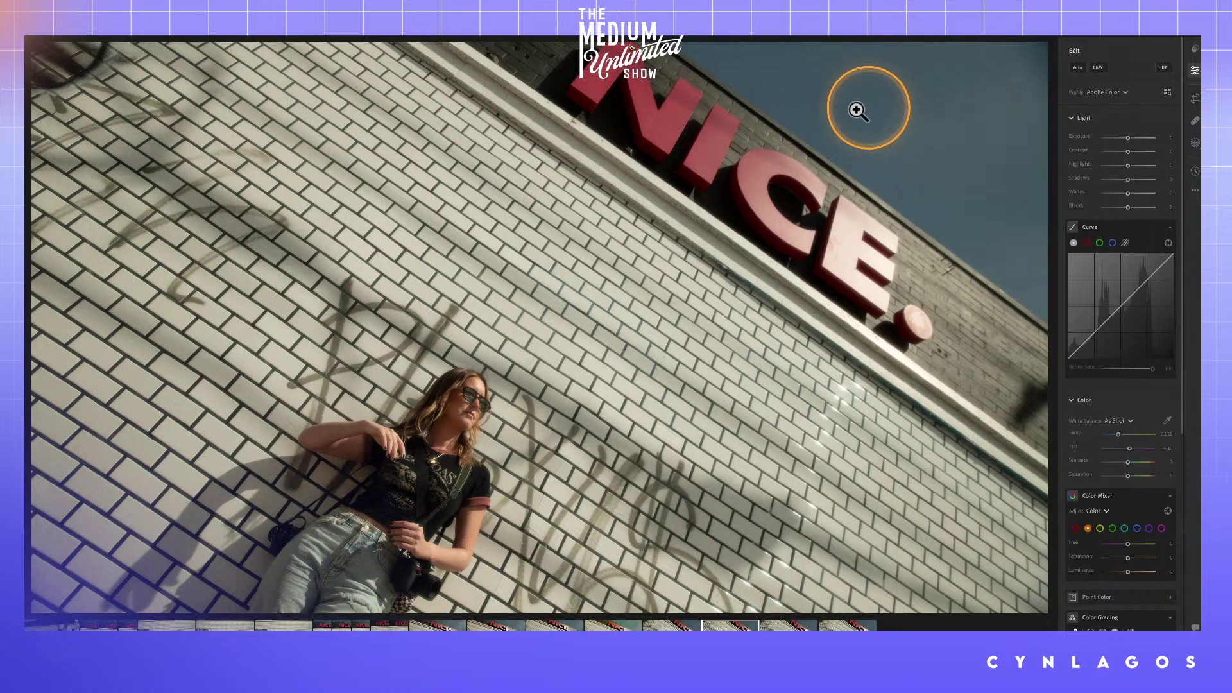
key(alt)
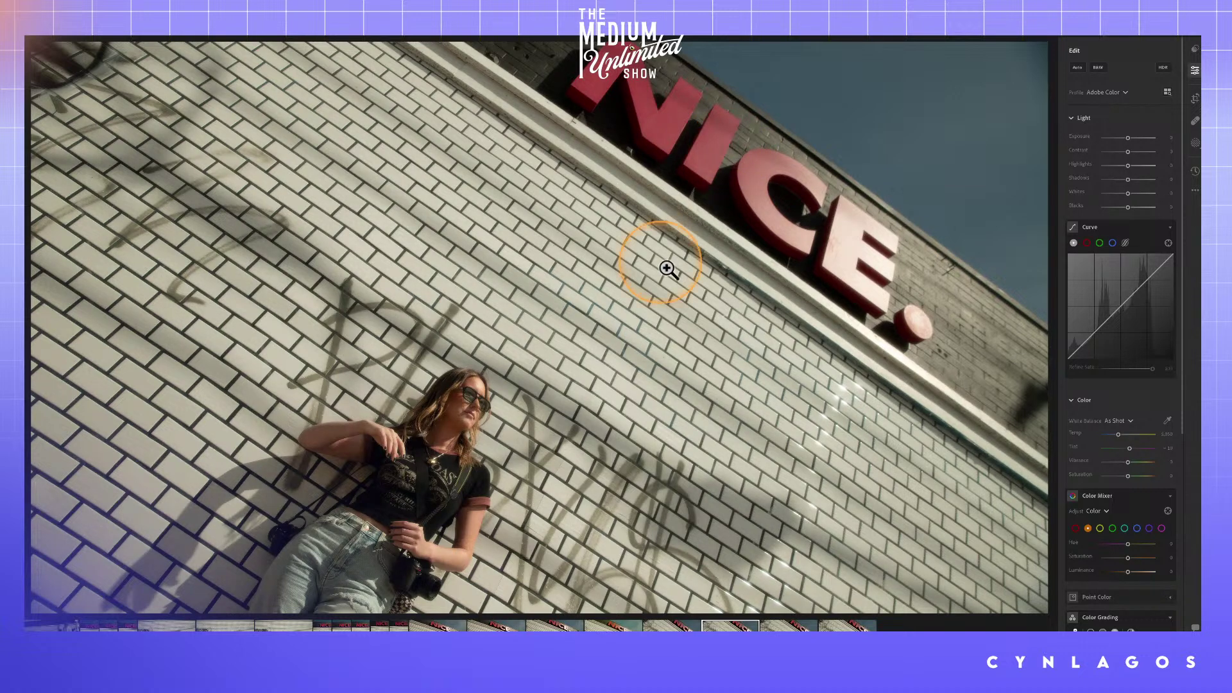
View the last tilted low-angle photos, and compare the vertical full-length shots of the woman beneath the NICE sign.
click(812, 626)
click(829, 626)
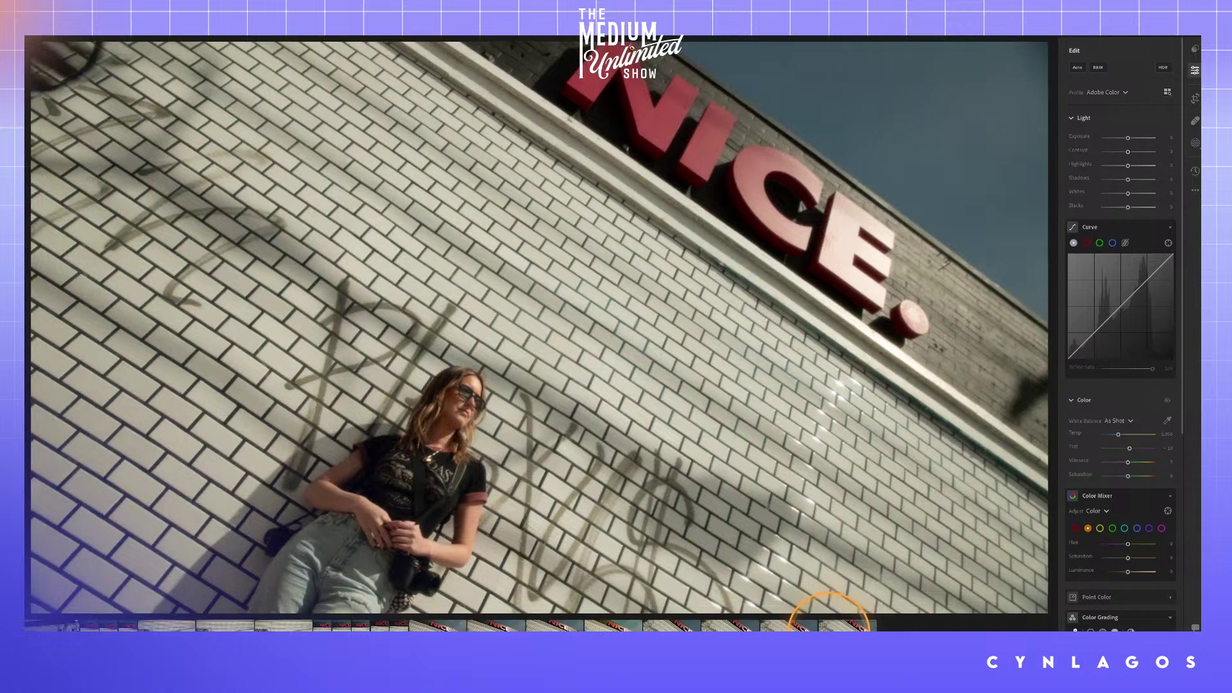
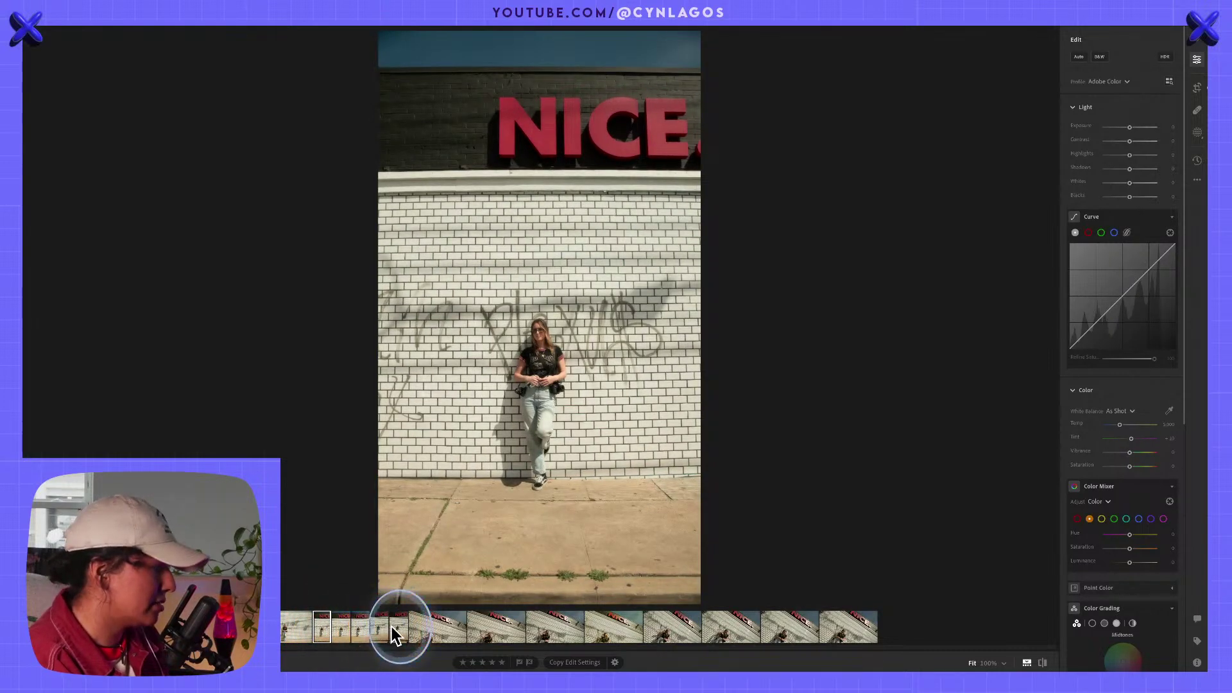
click(385, 627)
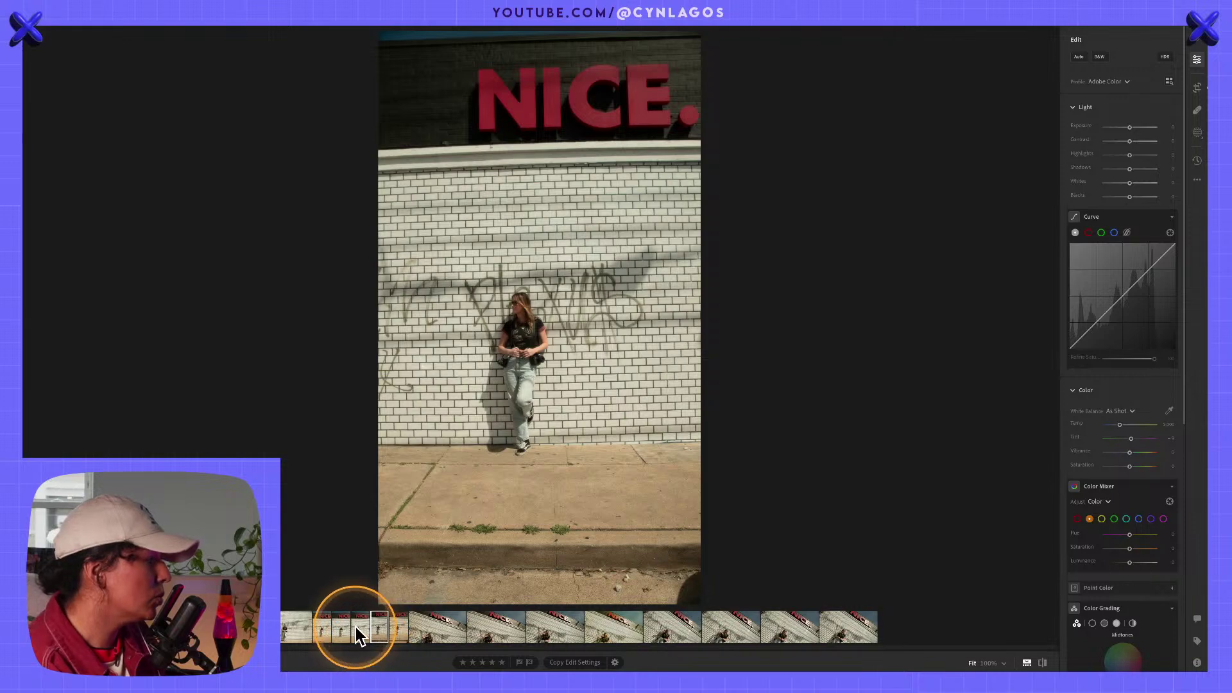
click(357, 626)
click(329, 625)
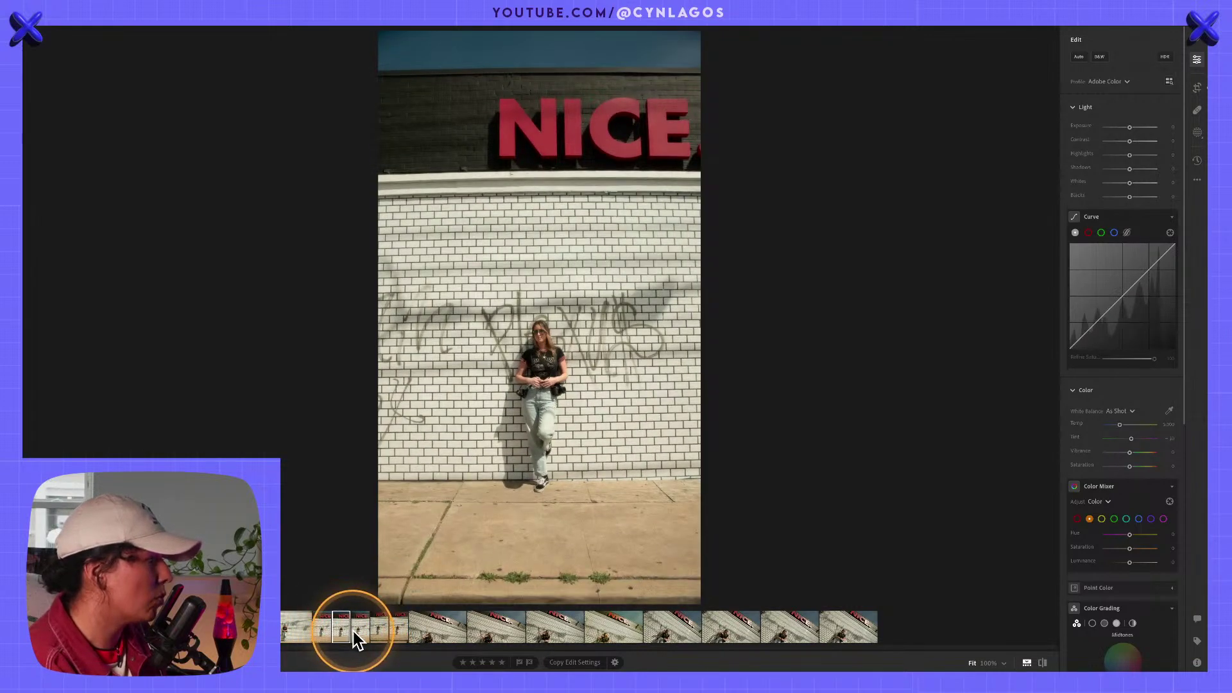
click(339, 632)
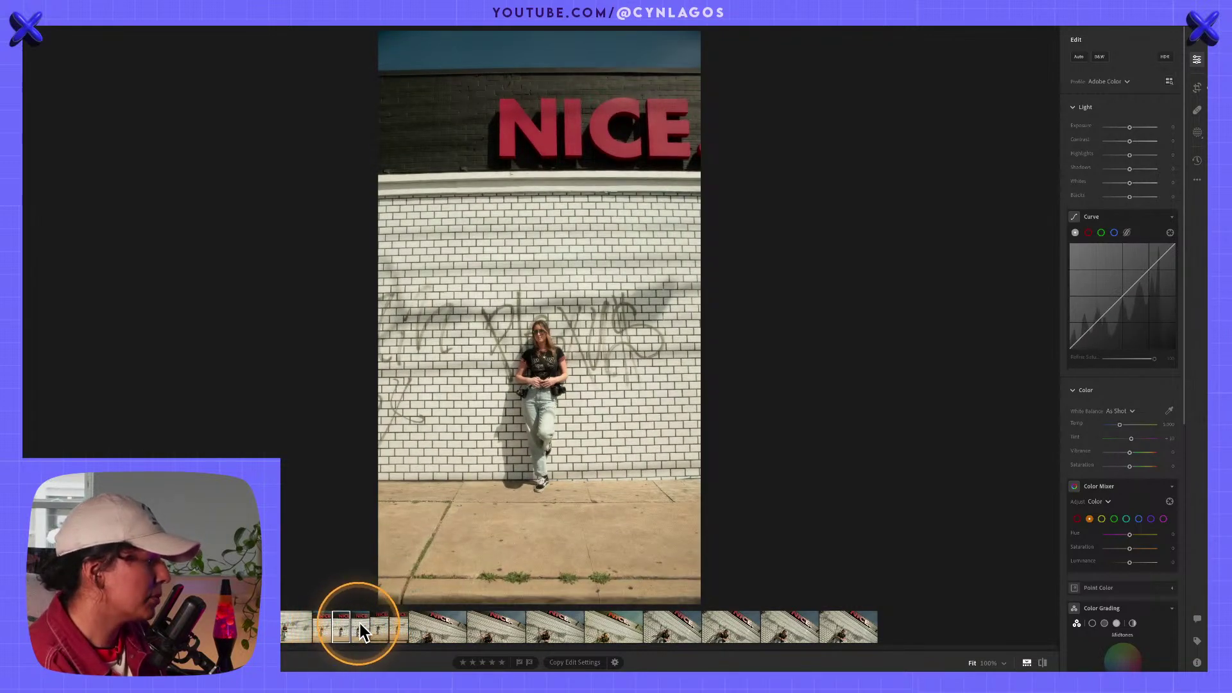
Inspect the woman's face up close in two of the horizontal photos against the white brick wall.
click(284, 631)
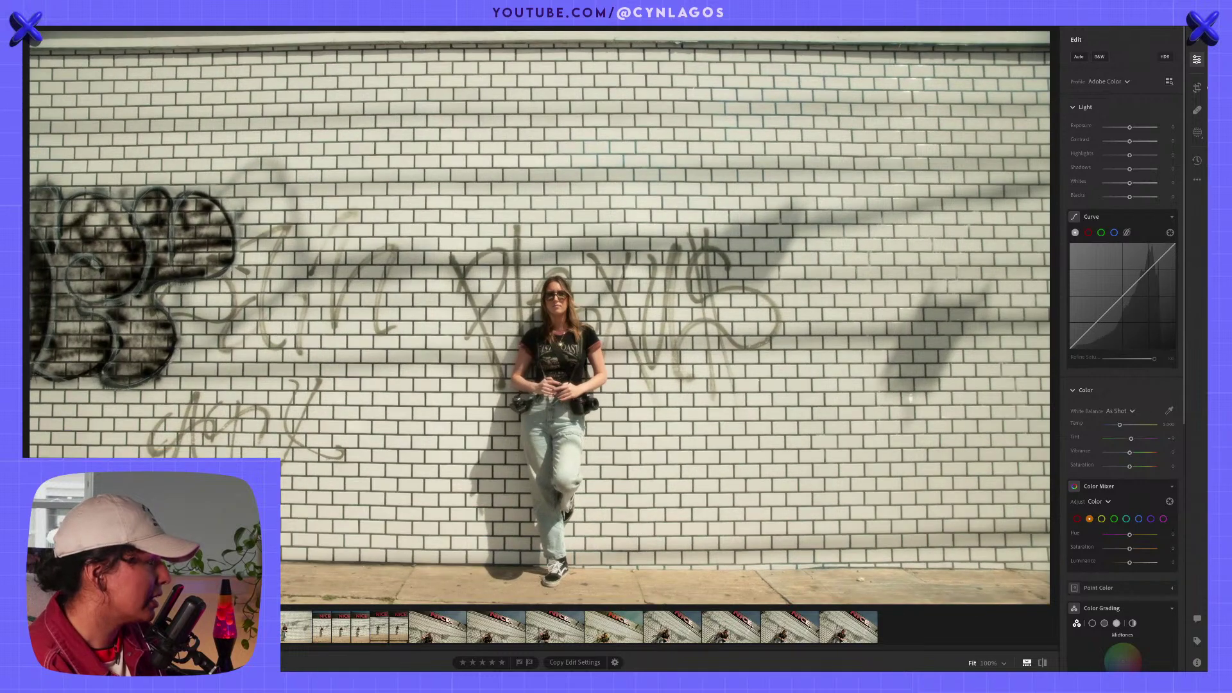
click(292, 628)
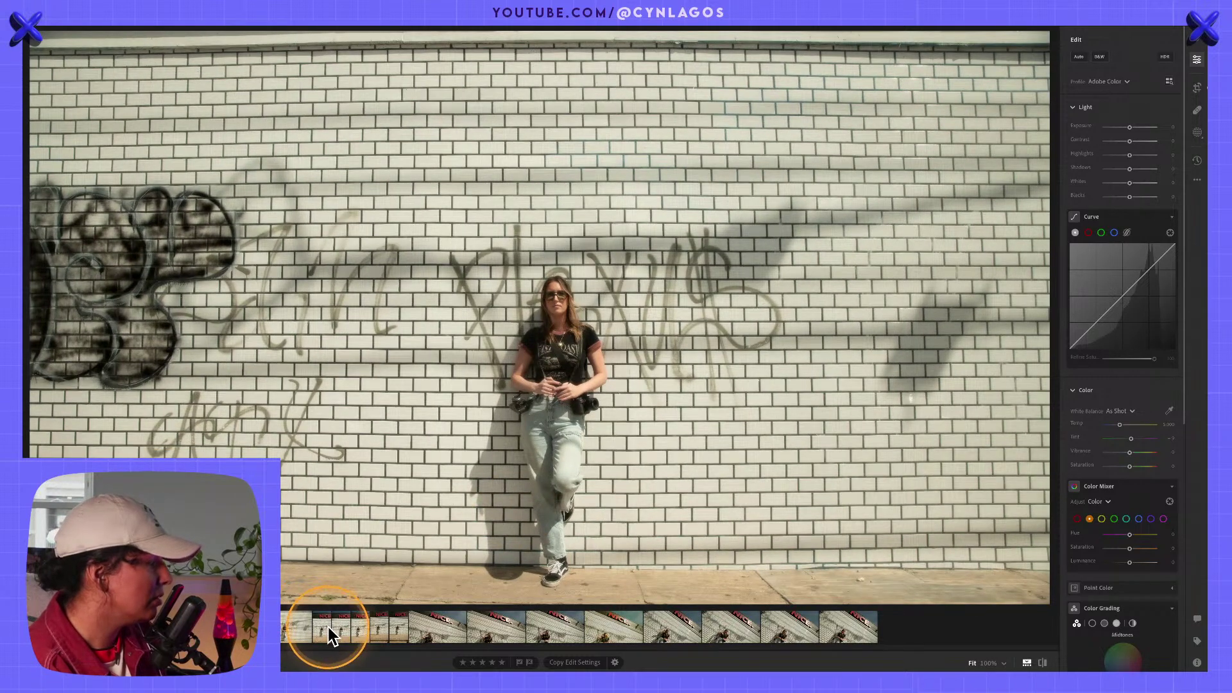
click(318, 653)
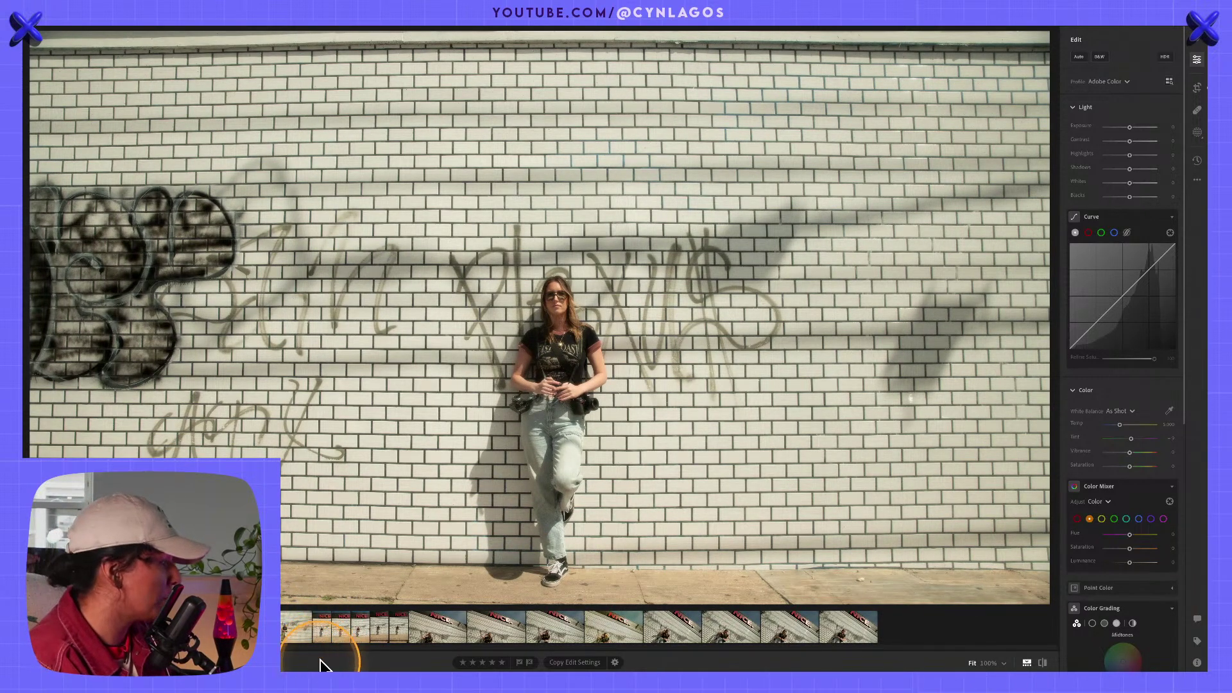
click(289, 629)
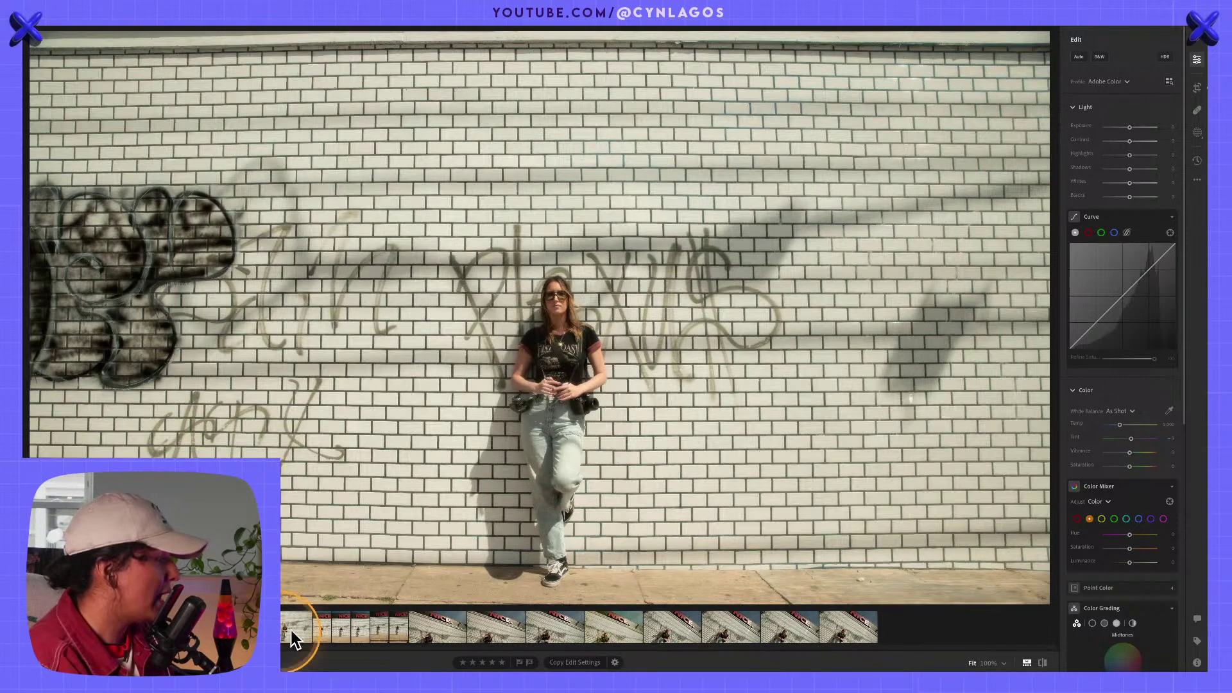
click(574, 305)
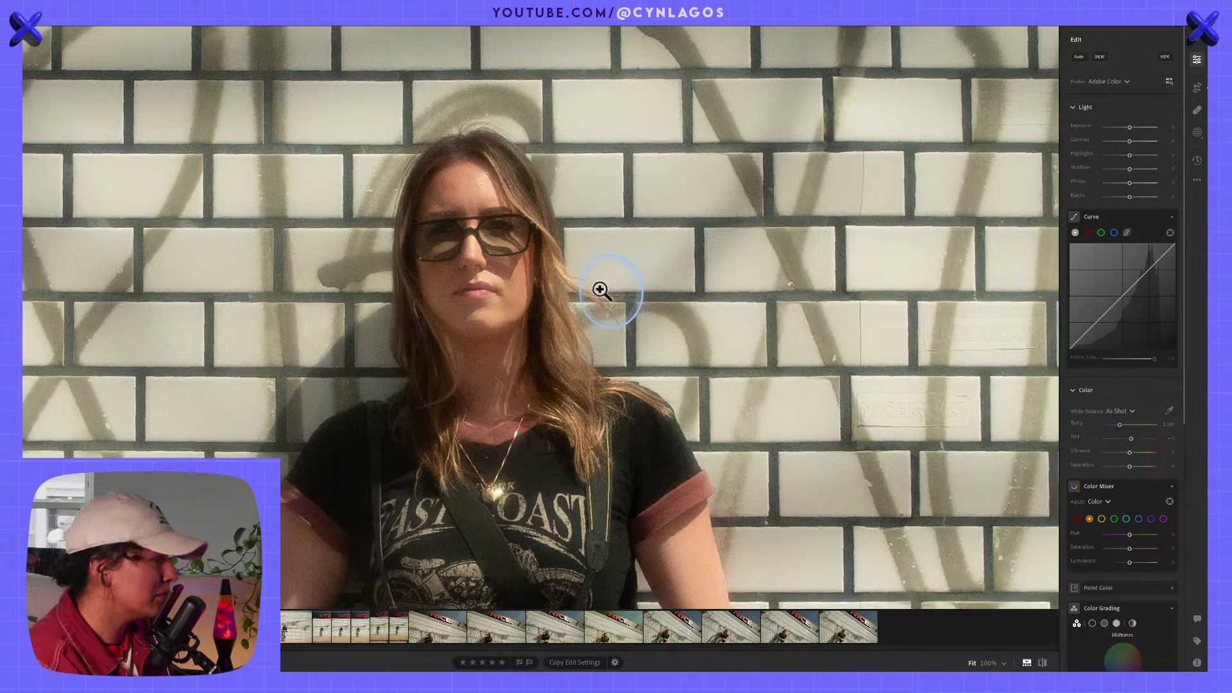
click(610, 292)
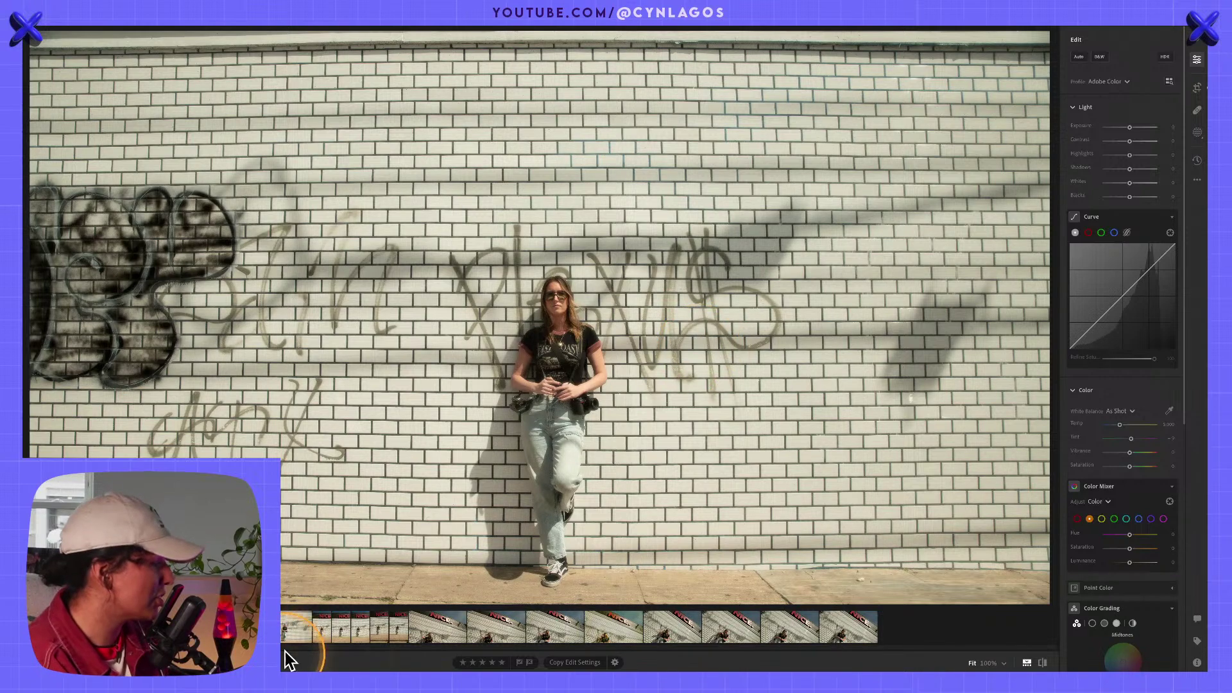
click(292, 624)
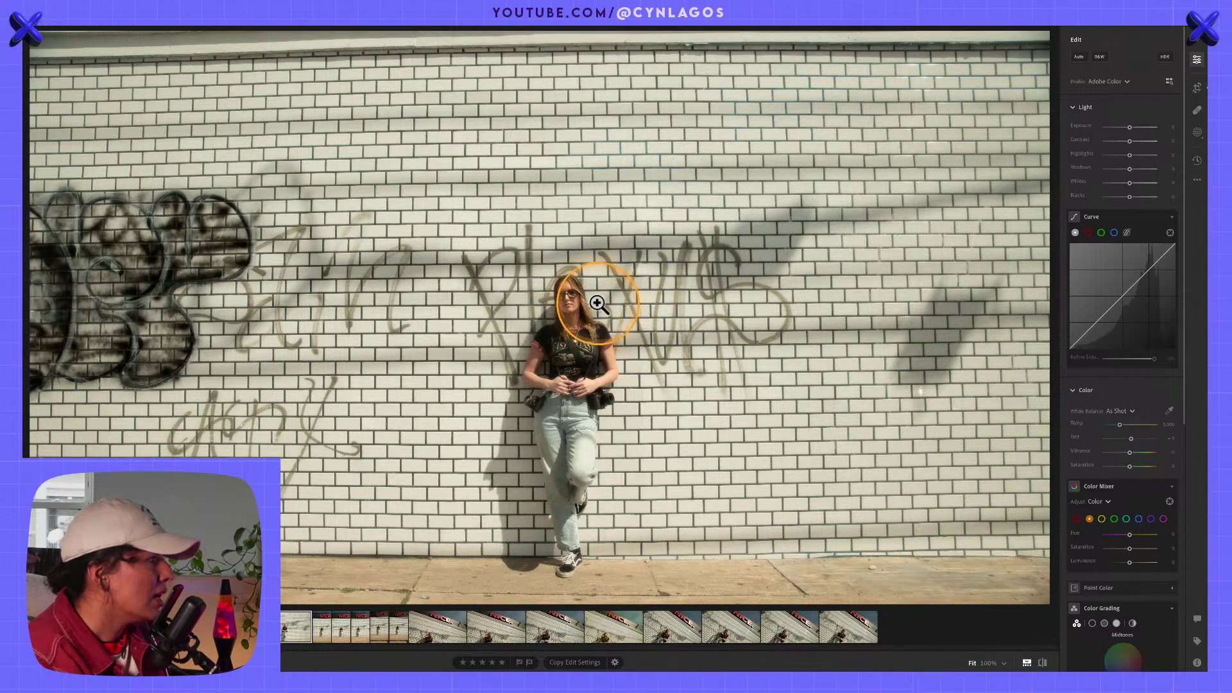
click(590, 309)
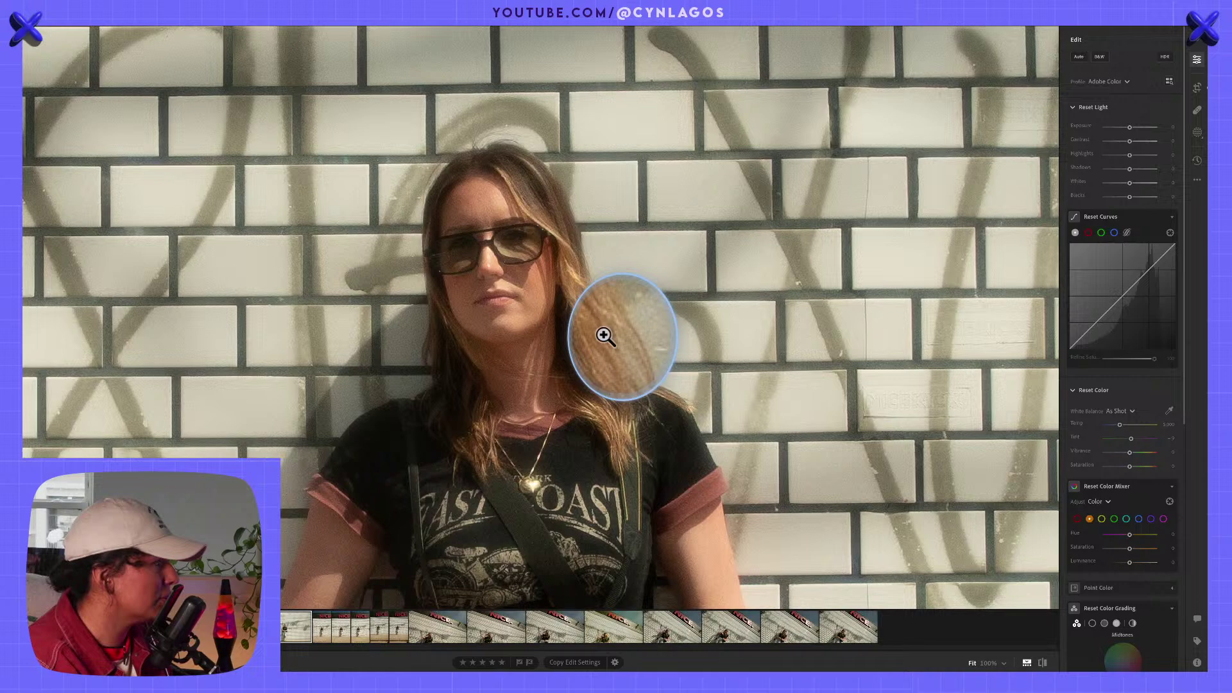
click(603, 336)
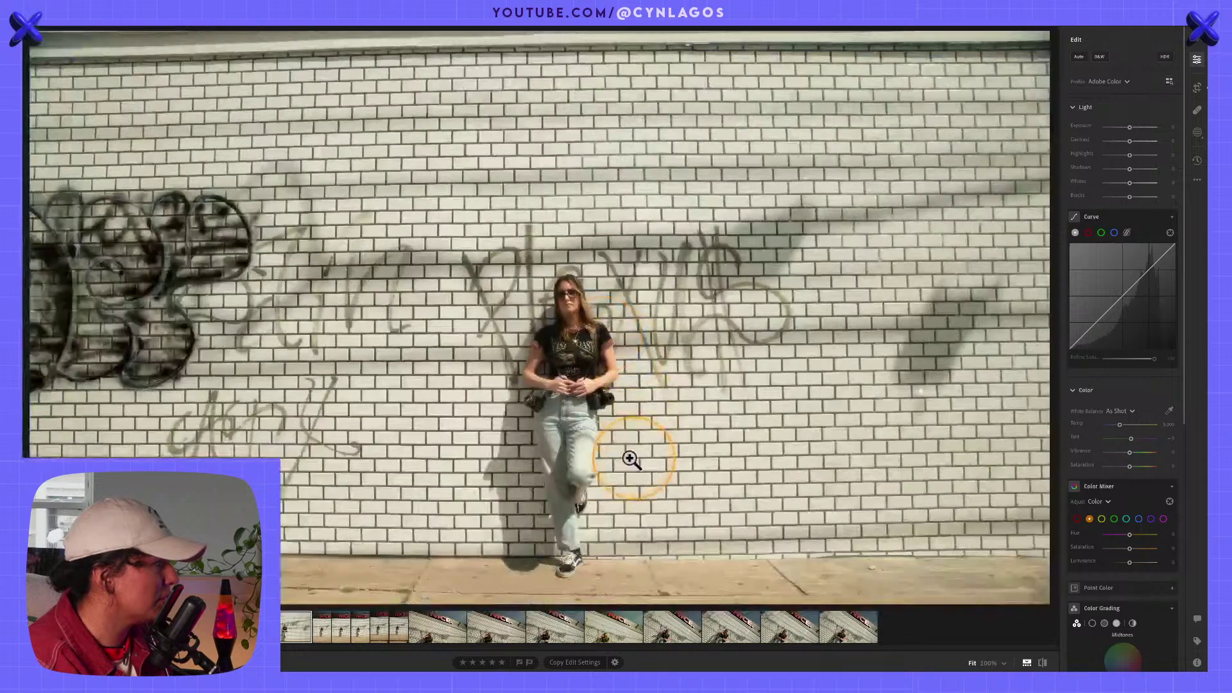
Switch back and forth between the horizontal brick wall photos to compare her pose and the framing.
key(Right)
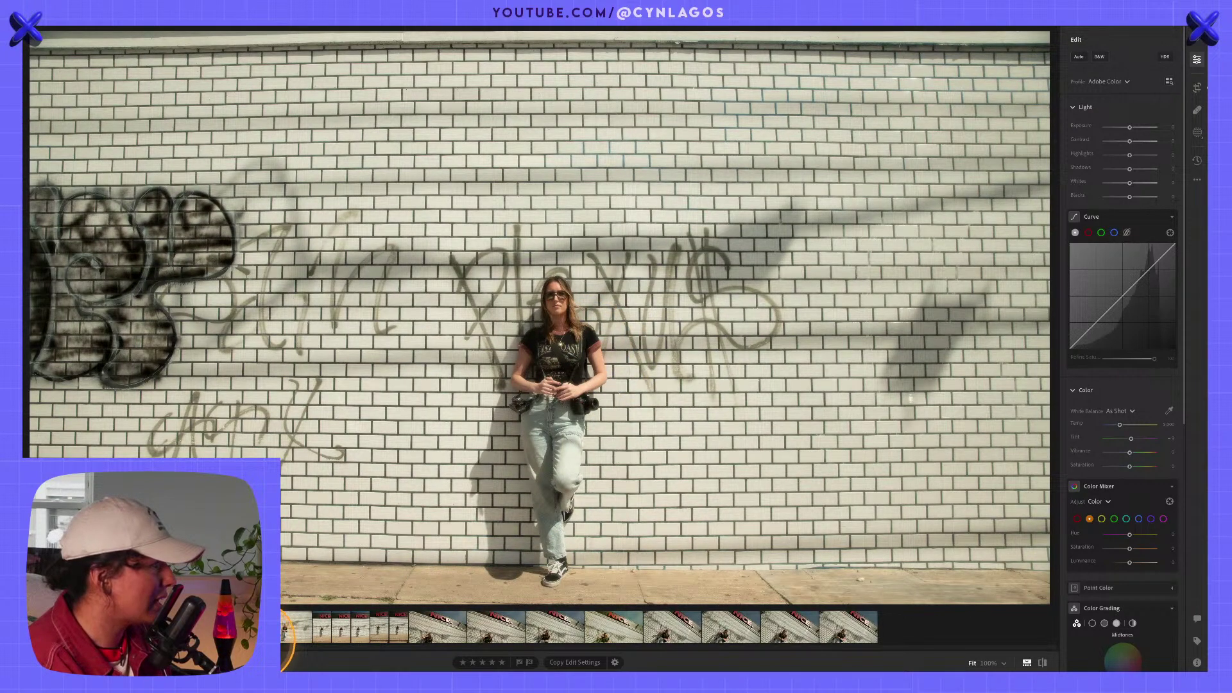
click(284, 634)
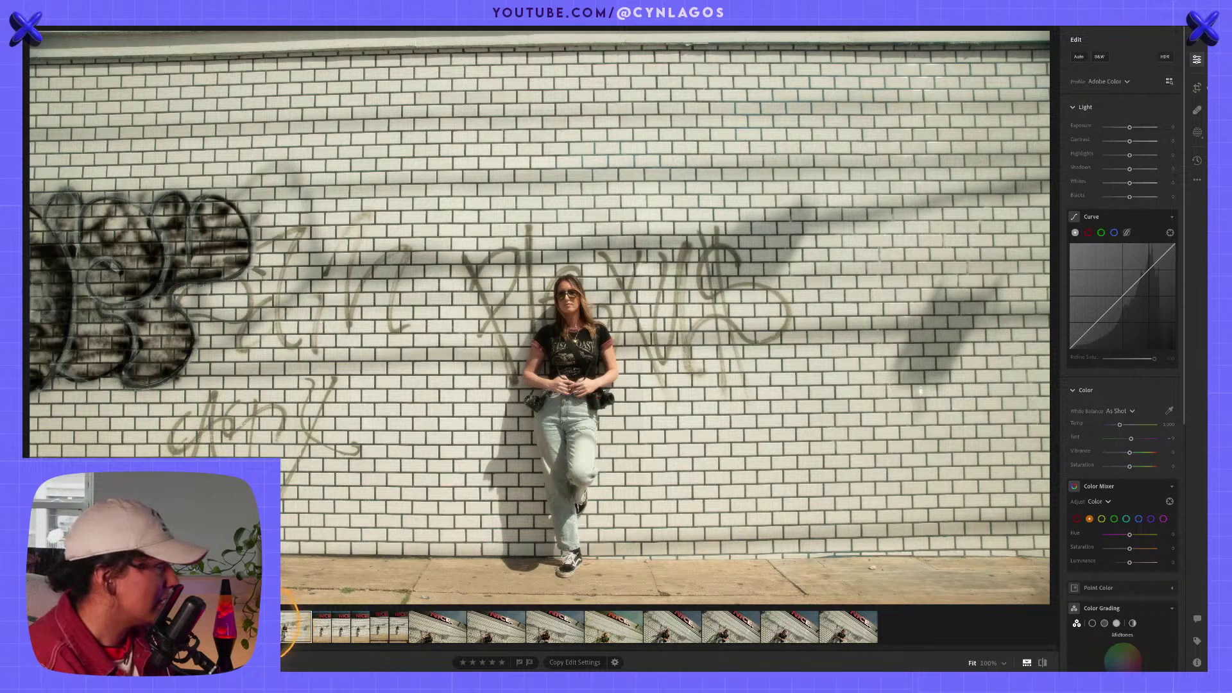
click(285, 624)
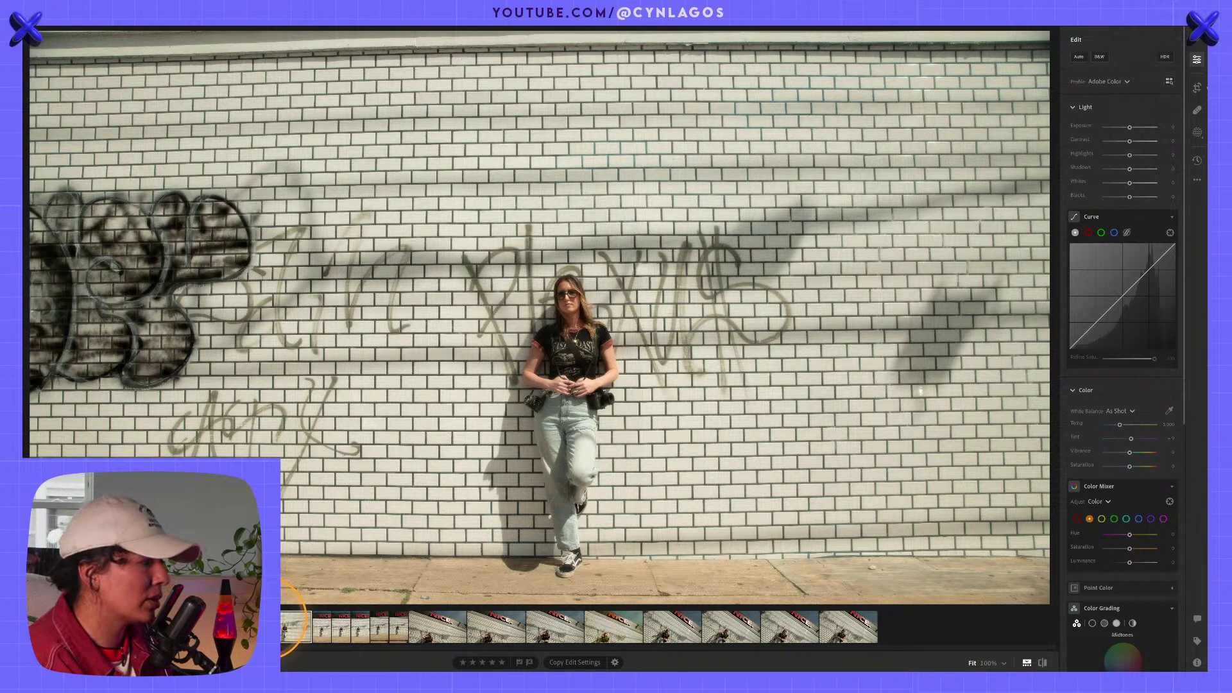
click(297, 620)
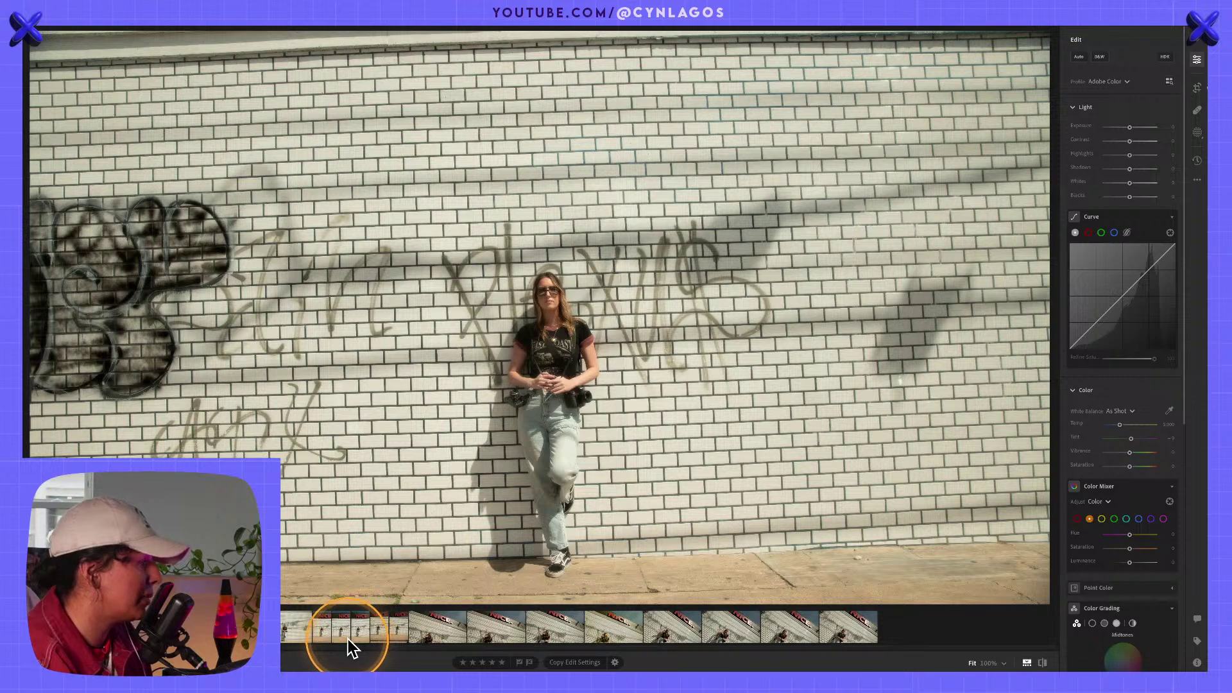
click(321, 624)
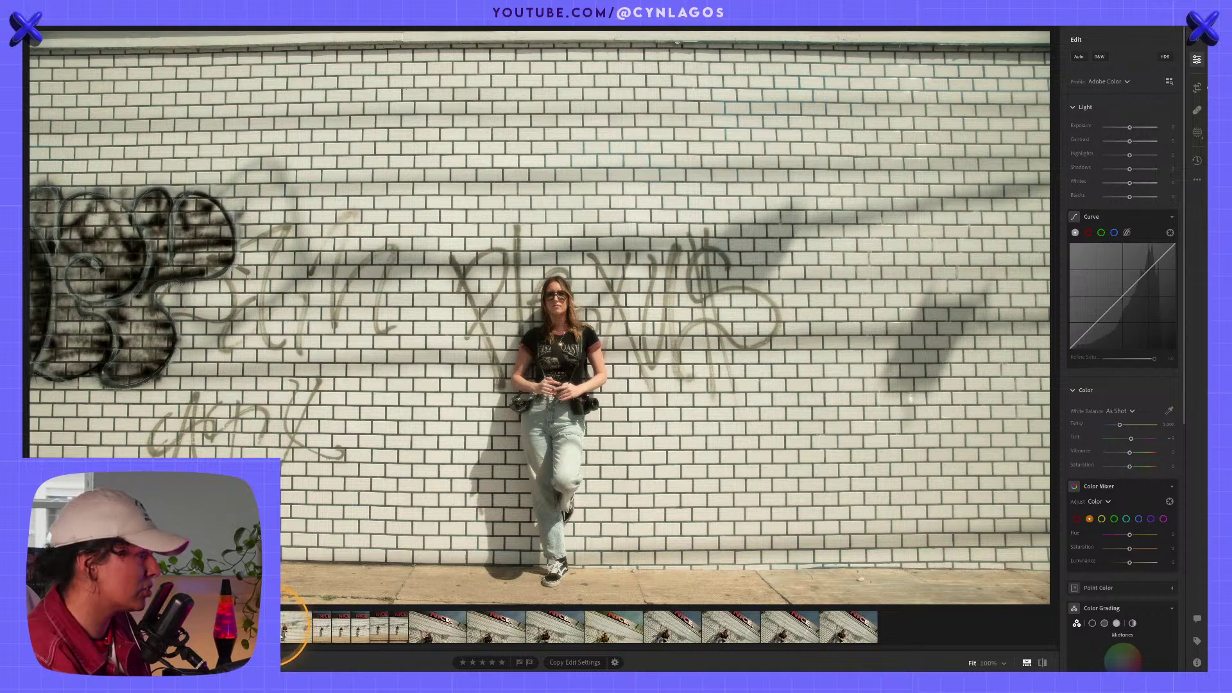
click(288, 634)
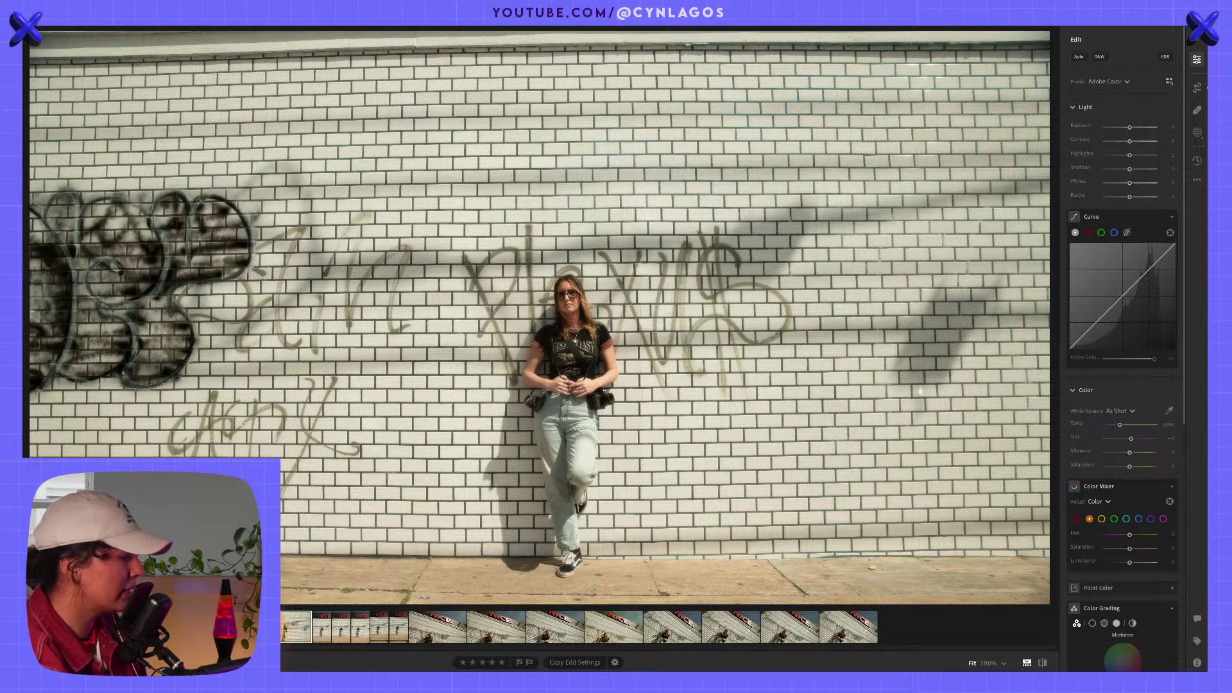
Return to the horizontal wall photo with the level brick lines, rate it five stars and flag it as picked.
key(Left)
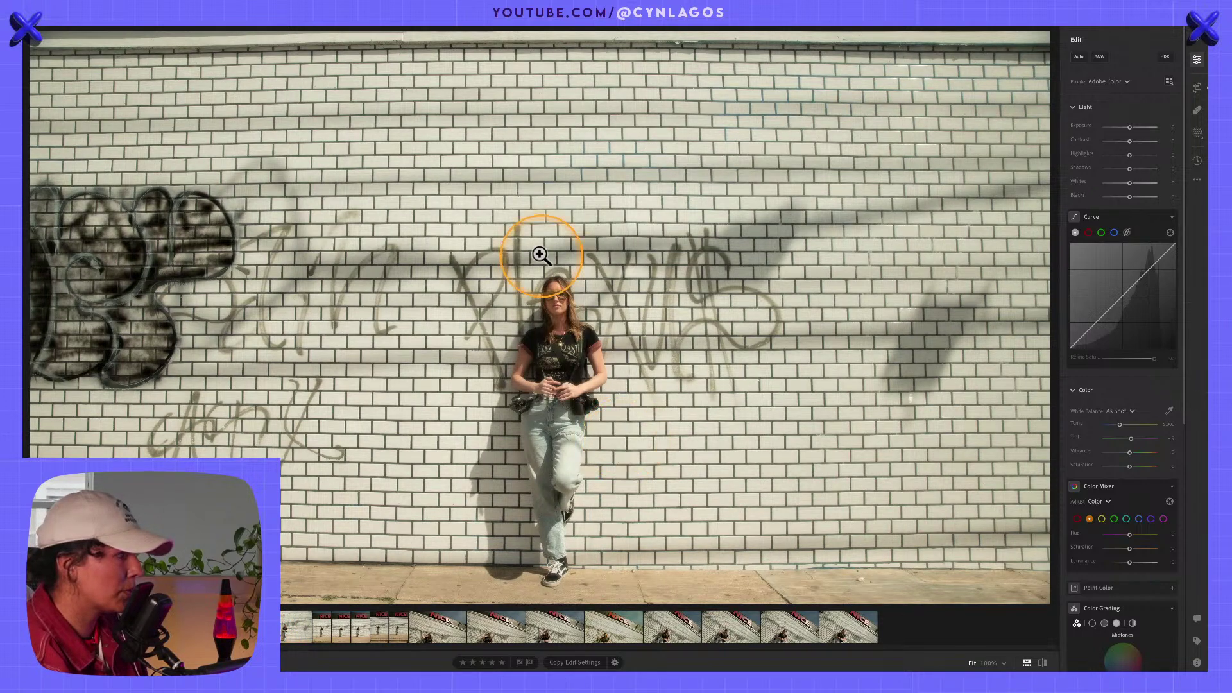
key(alt)
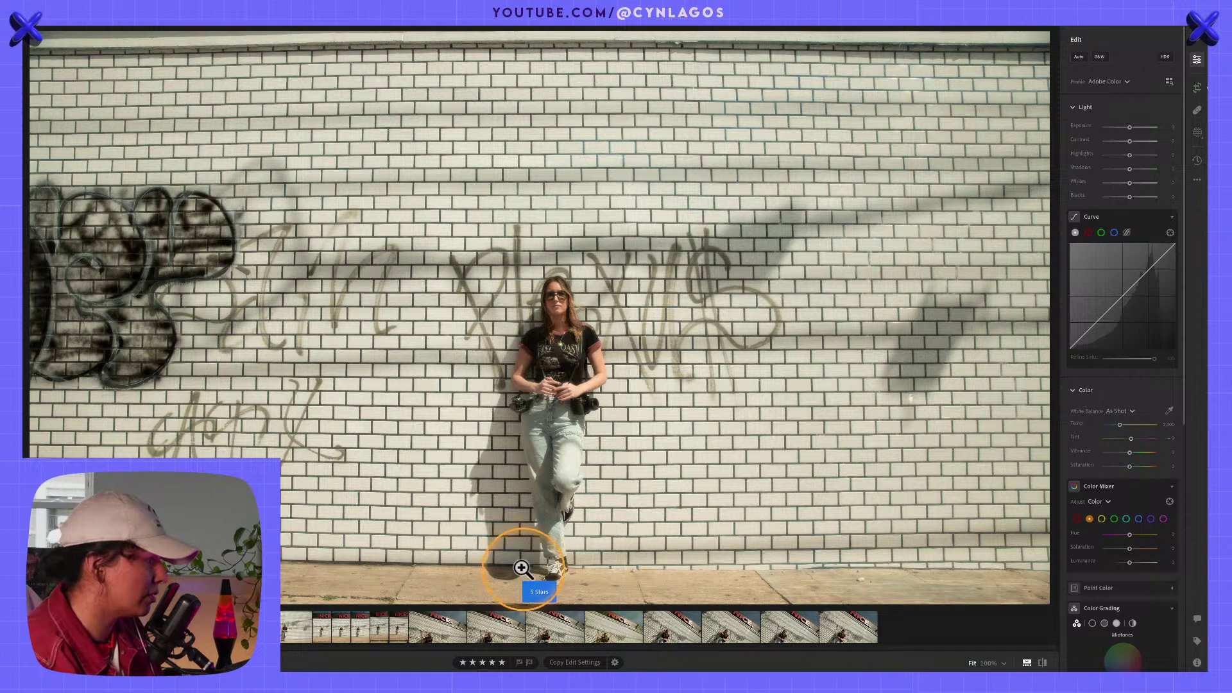
key(alt)
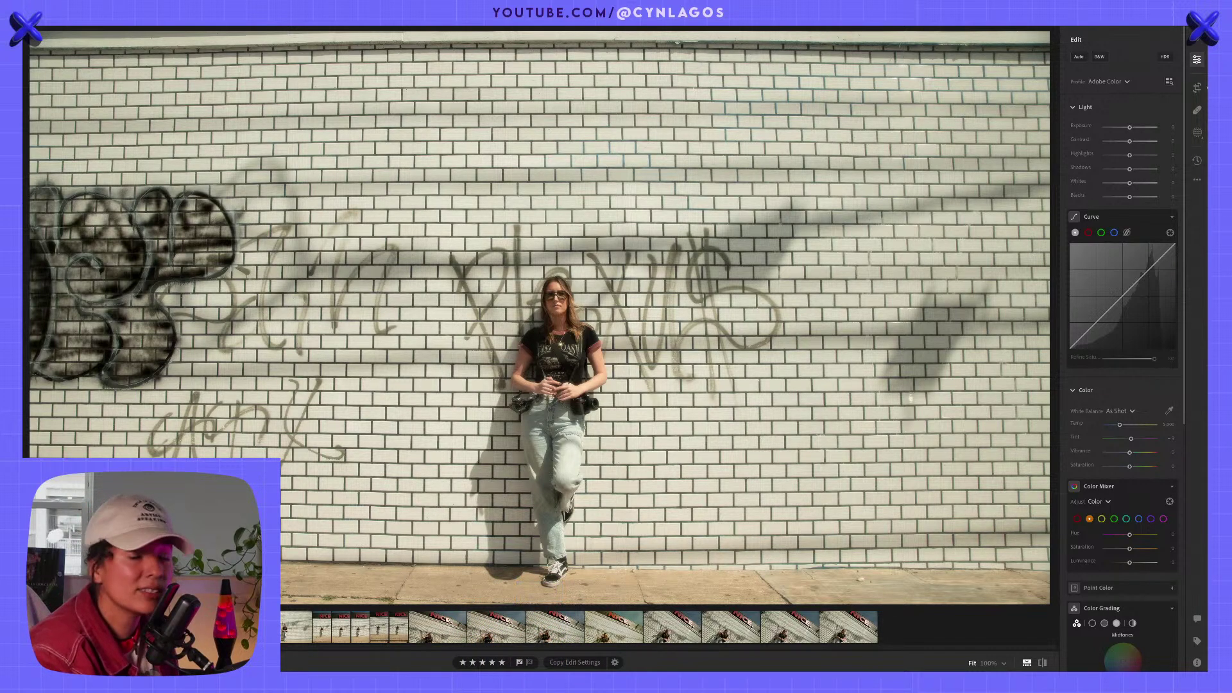
Compare the closer low-angle photos of the woman touching her sunglasses beneath the NICE sign, including the already edited one.
click(445, 624)
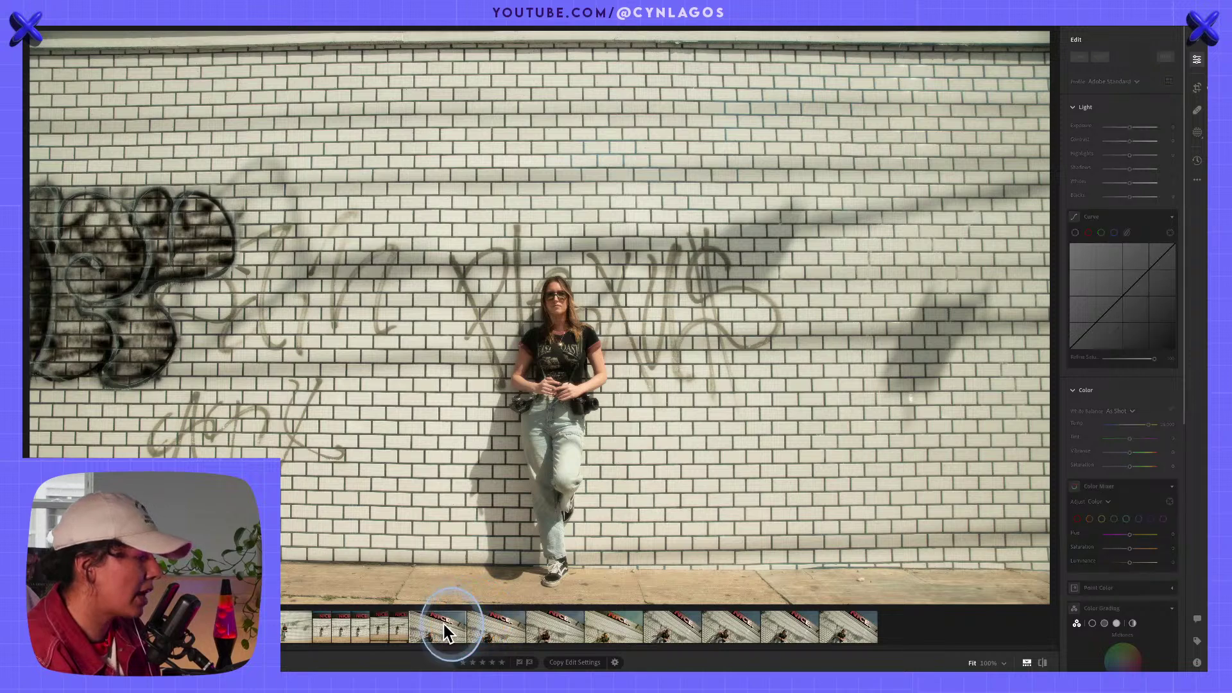
click(506, 625)
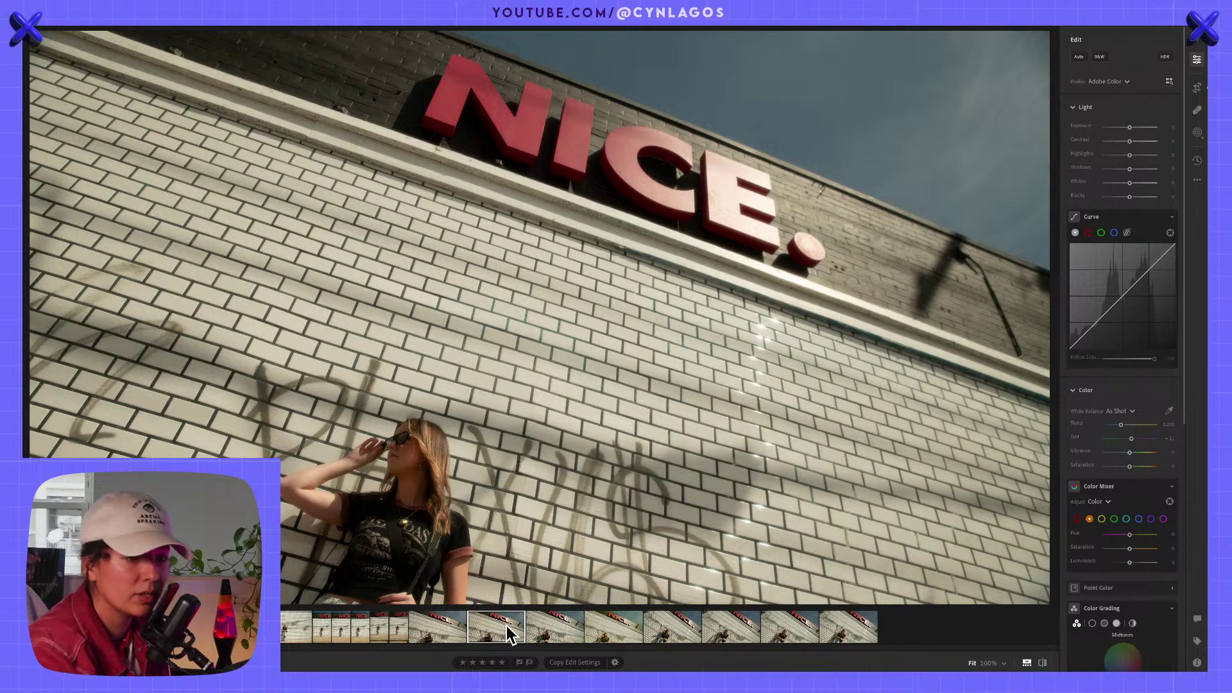
drag(506, 626, 541, 621)
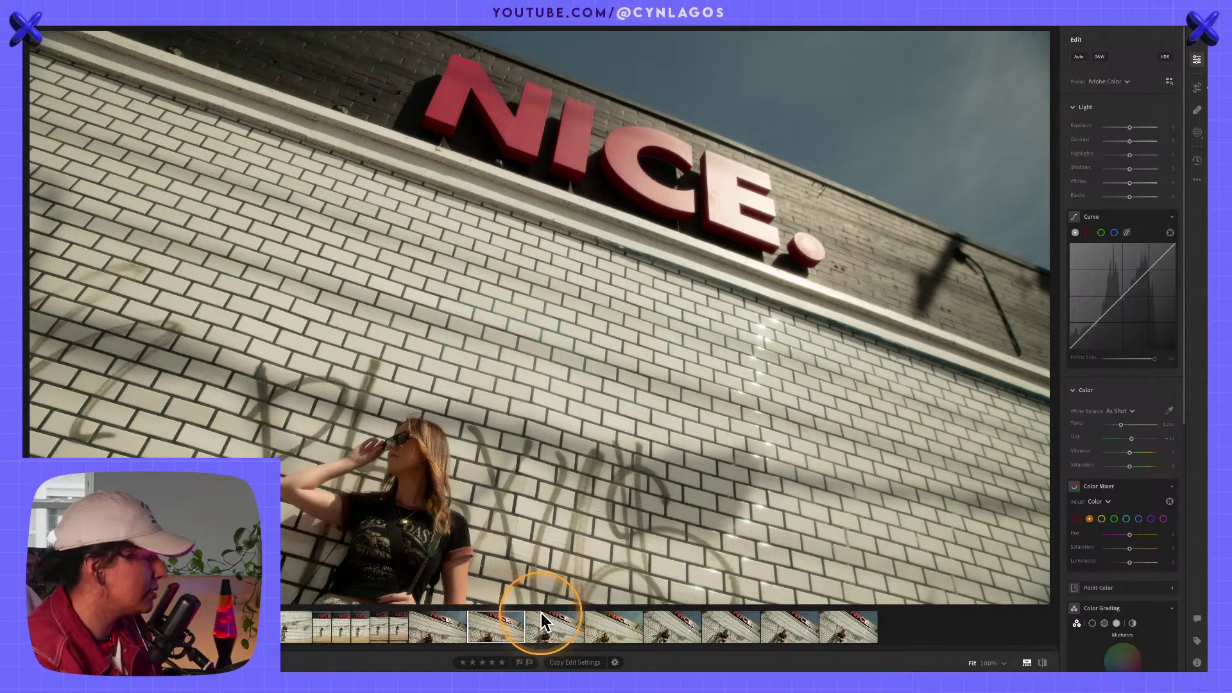
click(548, 625)
click(610, 617)
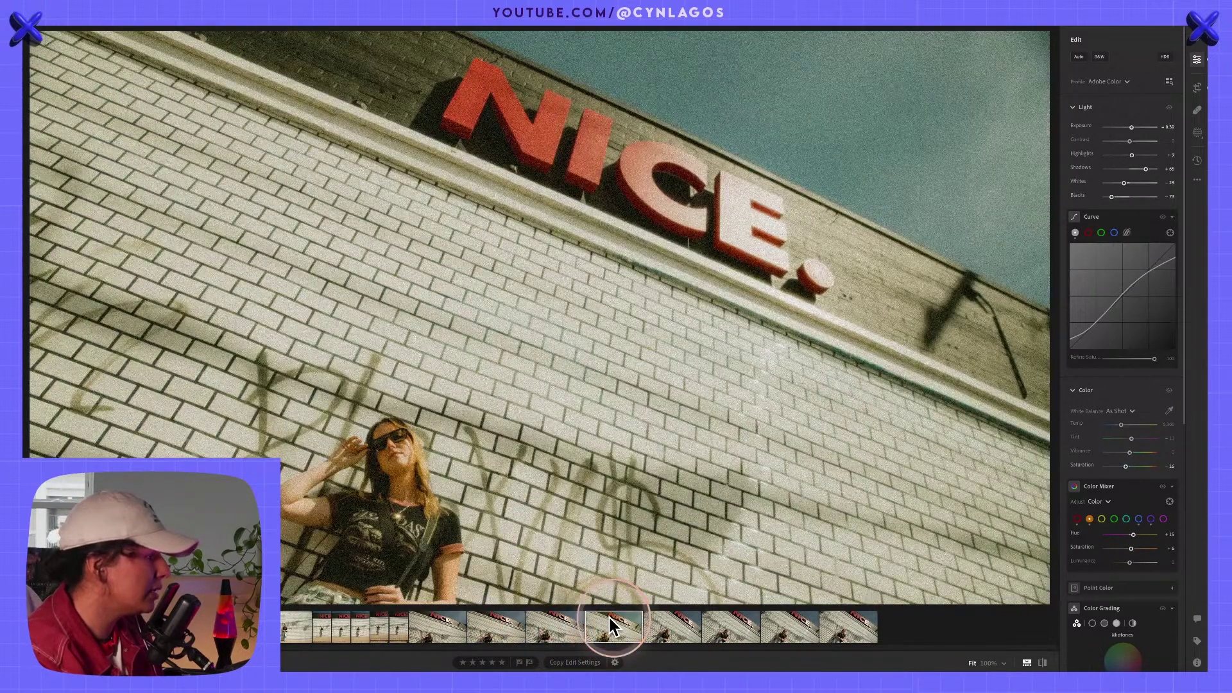
Compare the steeply tilted photos of the woman holding her camera, and return to the closer shot of her in profile touching her sunglasses.
click(663, 632)
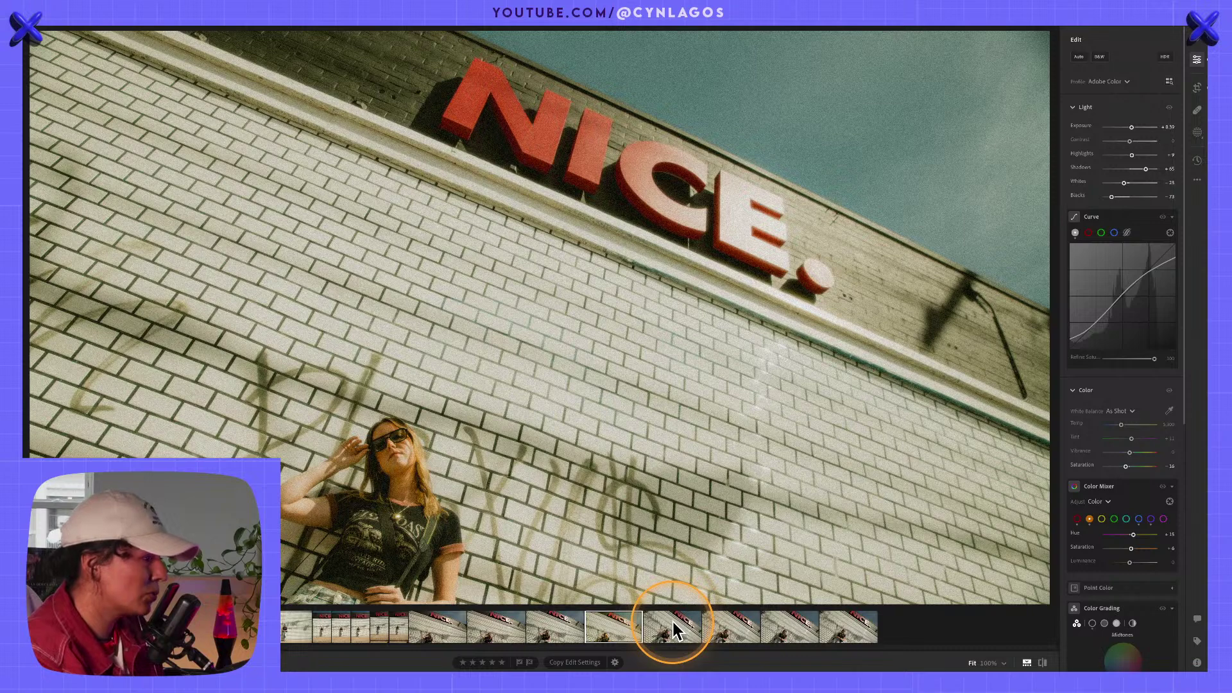
click(673, 627)
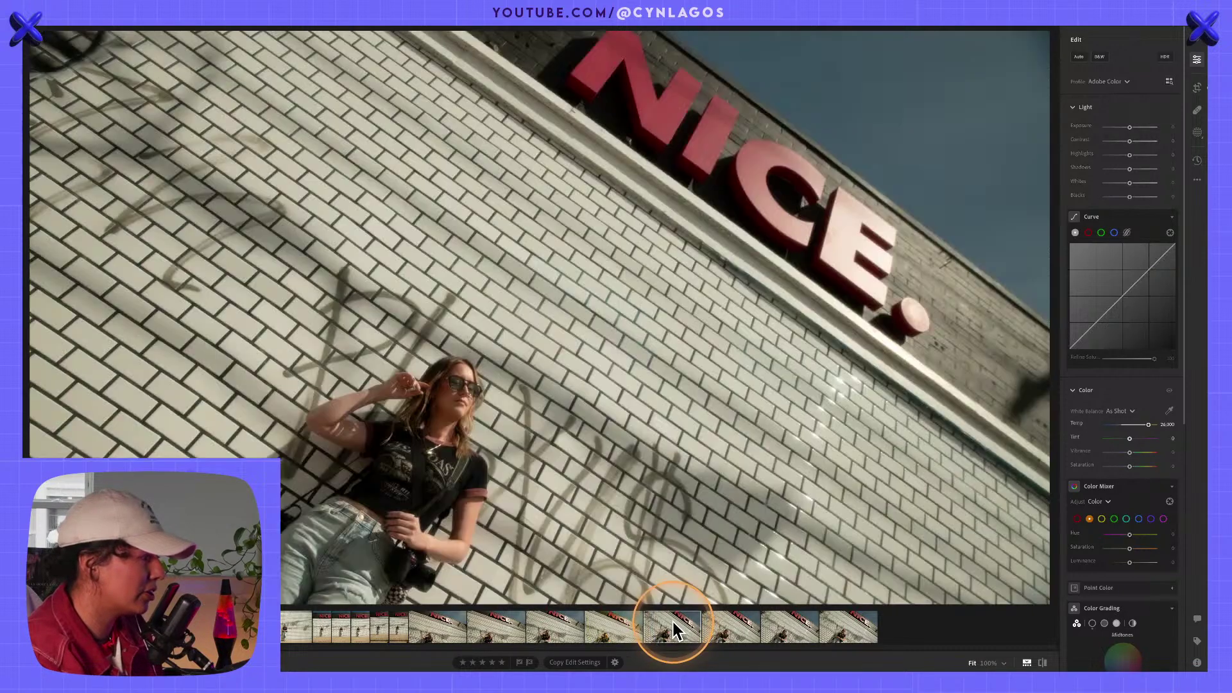
click(737, 633)
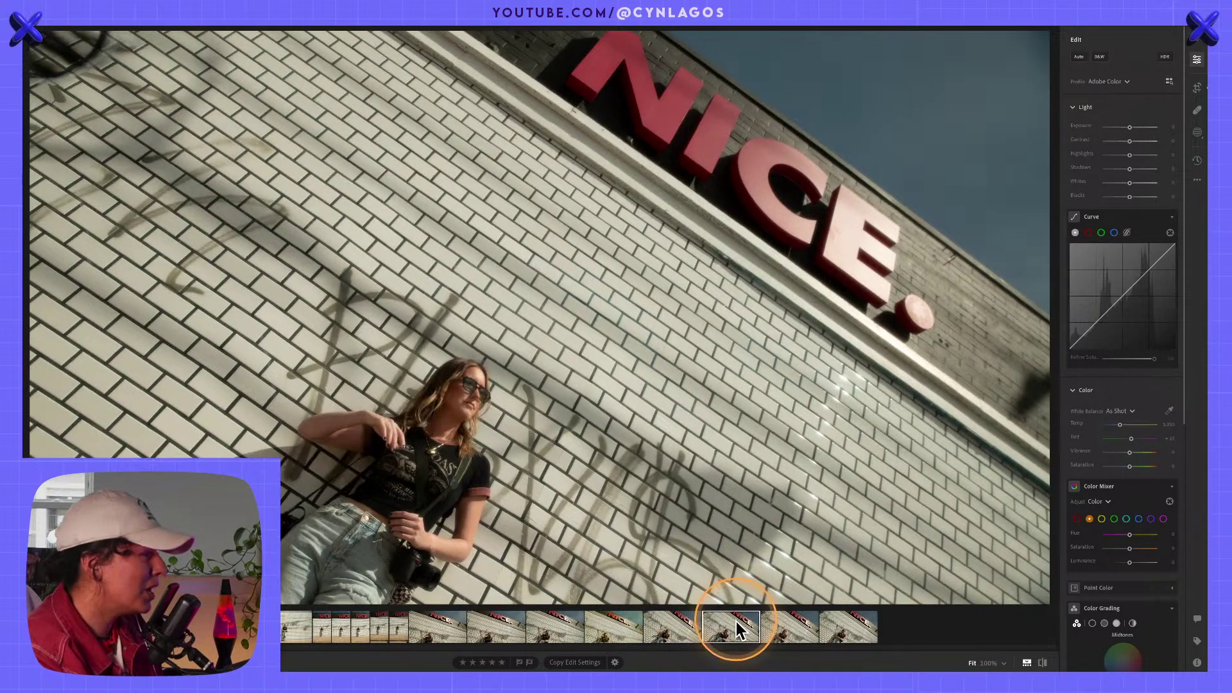
click(794, 632)
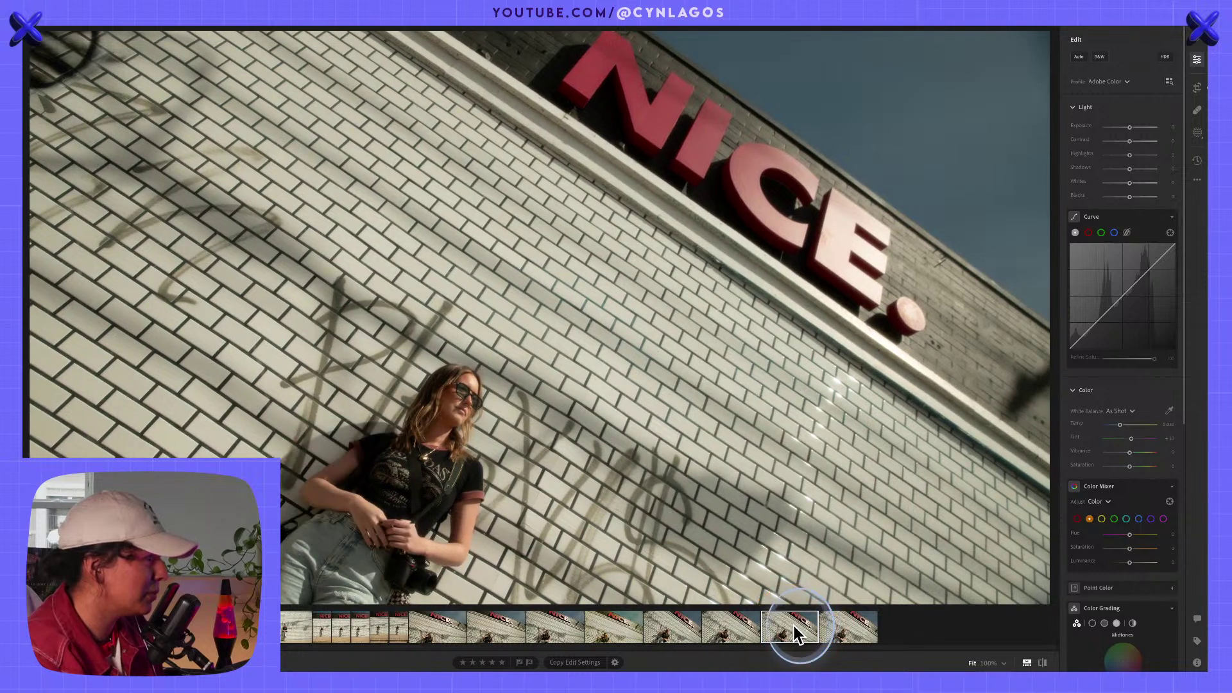
click(547, 630)
click(487, 621)
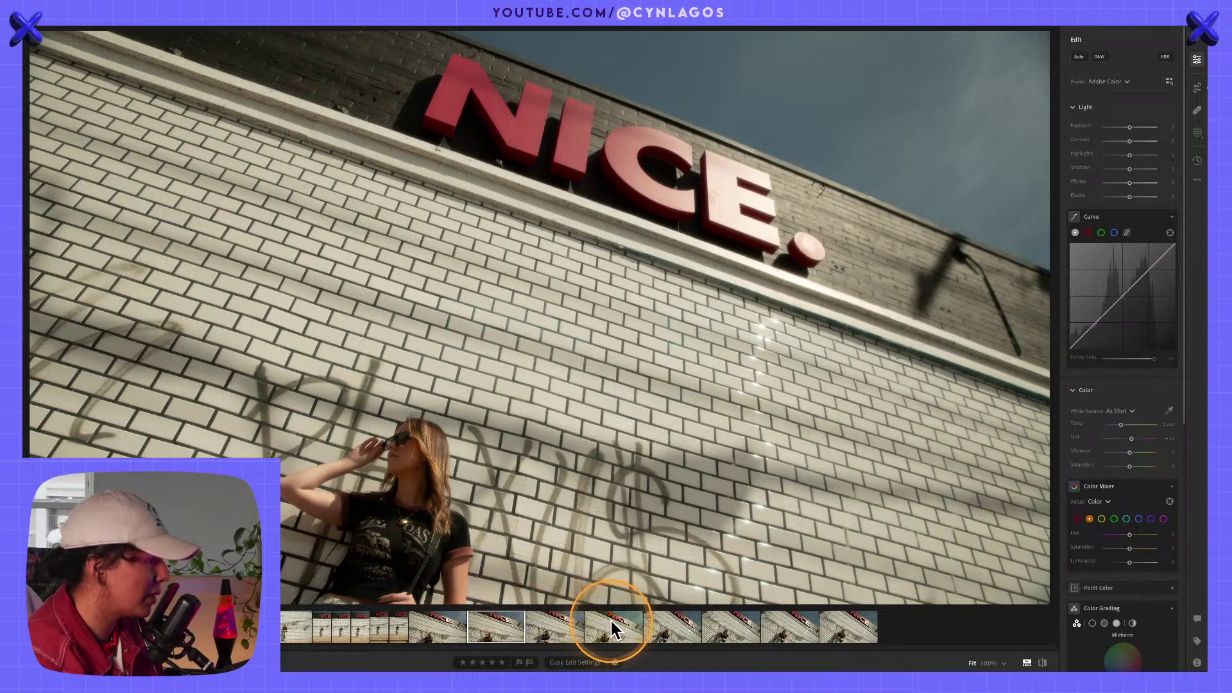
Compare the tilted profile shots of the woman touching her sunglasses and flag the closer one as picked.
click(449, 624)
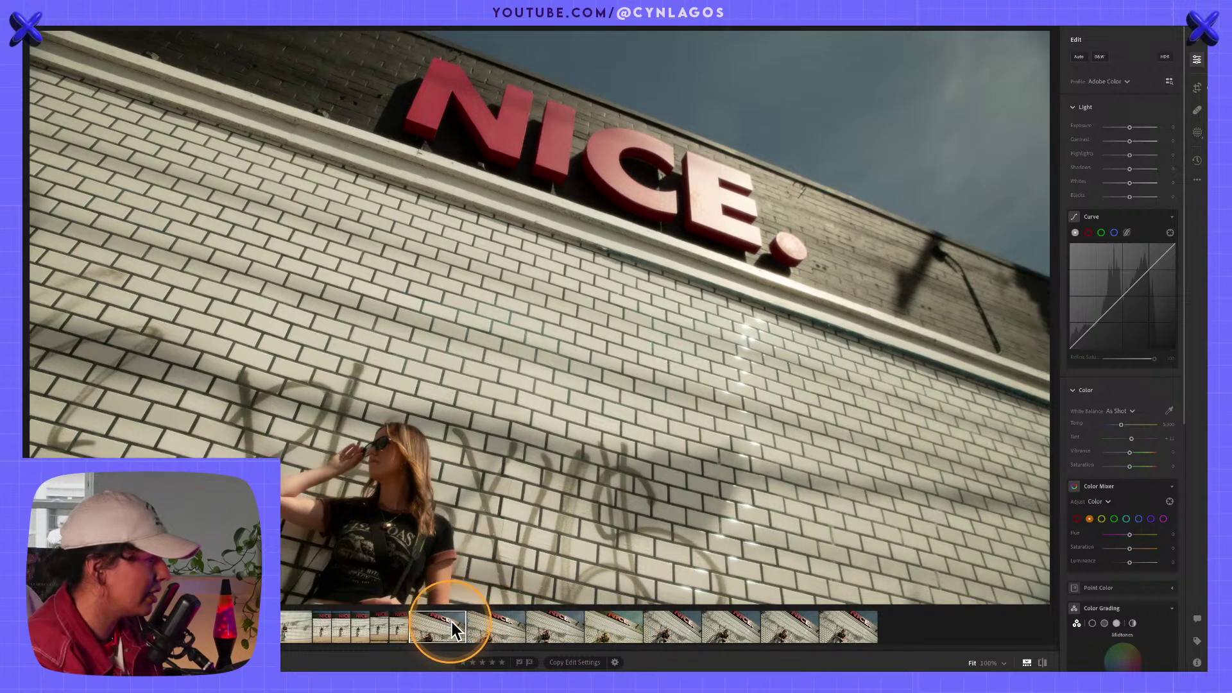
click(488, 623)
click(546, 622)
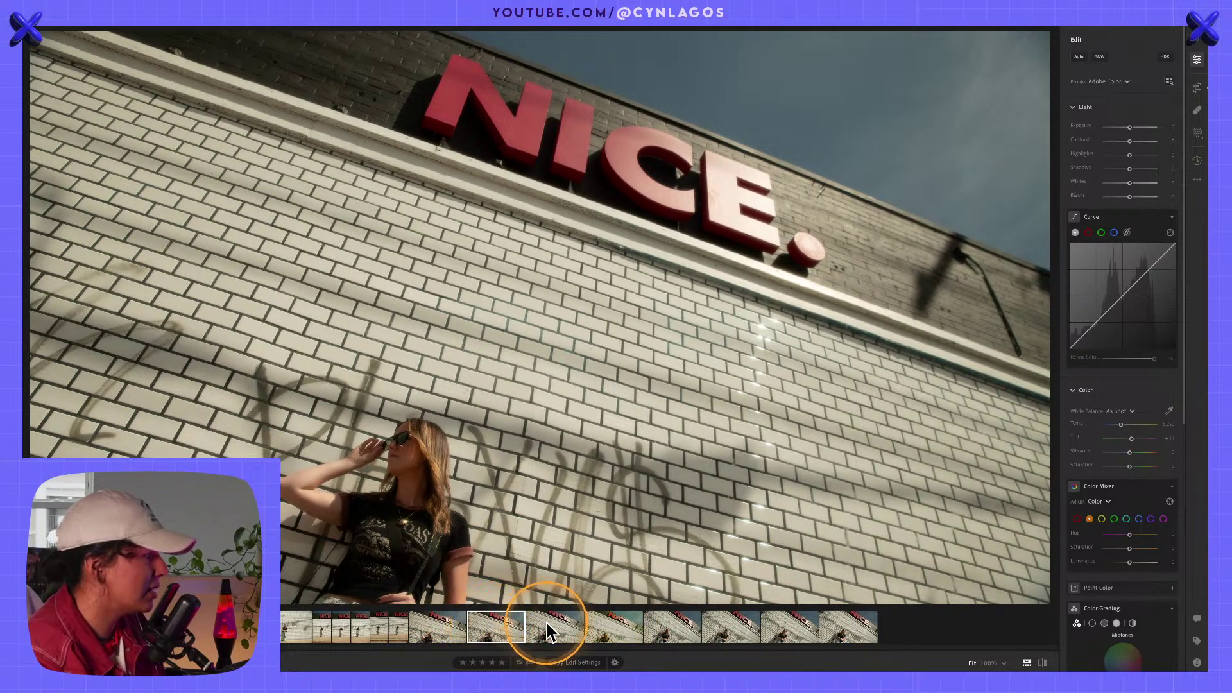
click(519, 663)
Rate the already edited sunglasses photo five stars, flag it as picked, and restore its original version.
click(595, 635)
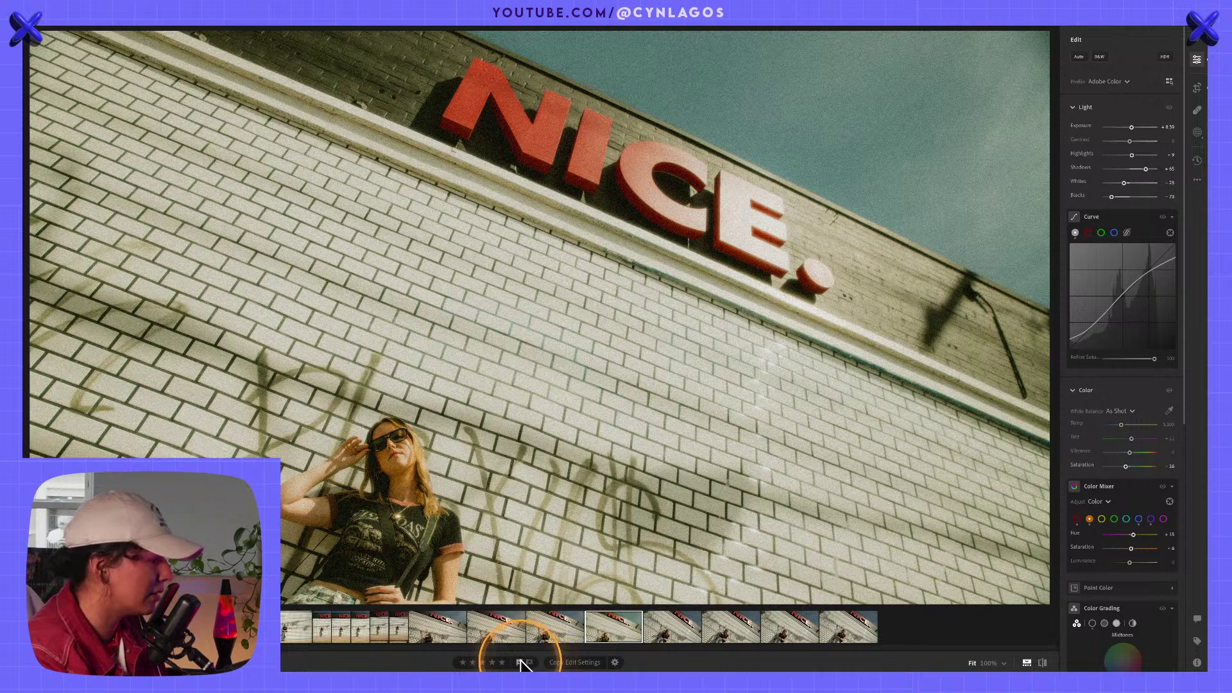
click(493, 663)
click(501, 663)
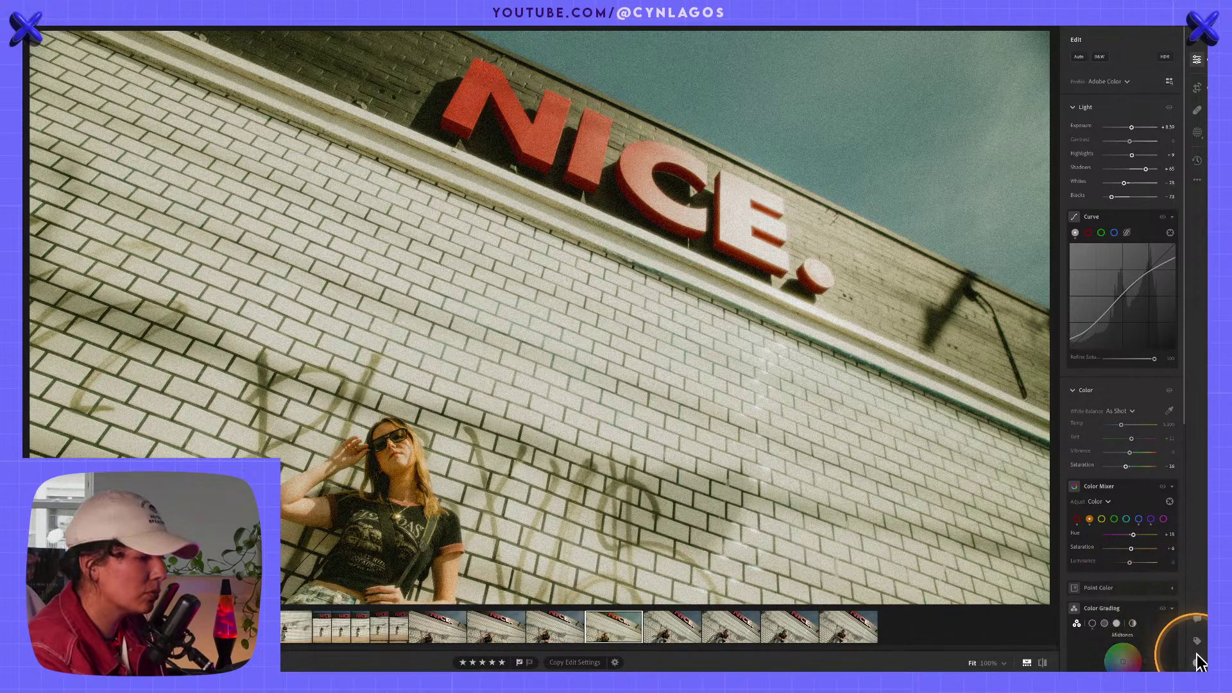
click(1197, 161)
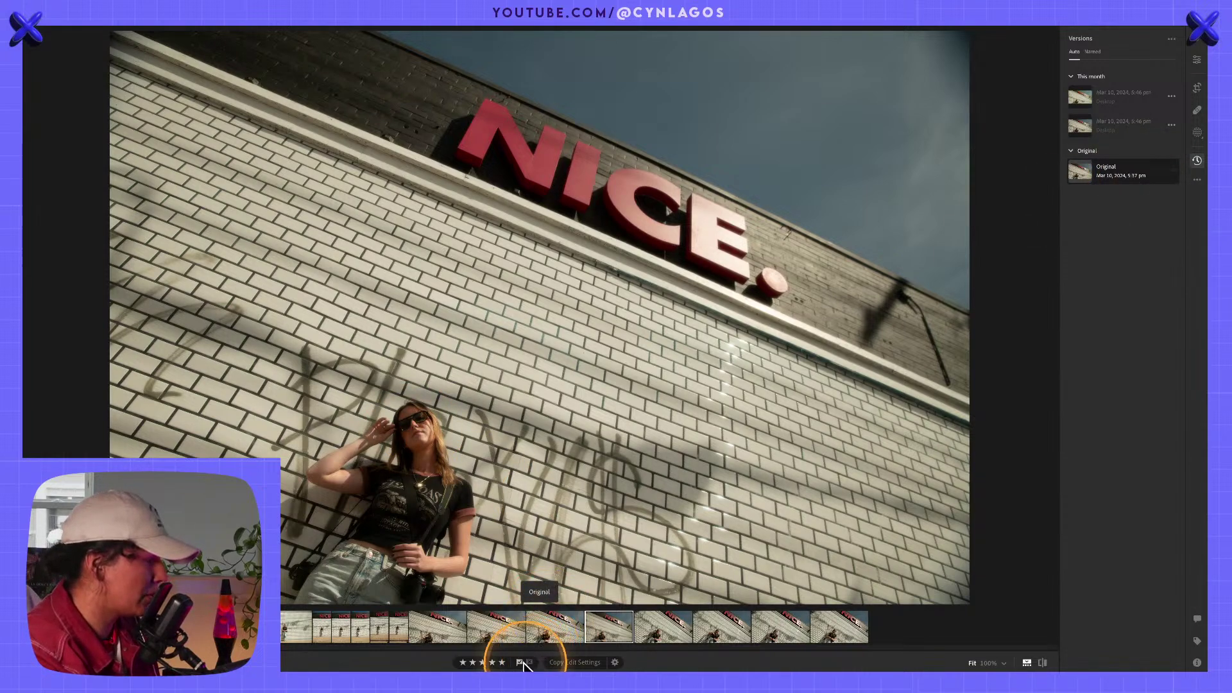
Compare the vertical photos of the woman standing and leaning against the wall beneath the NICE sign.
key(Right)
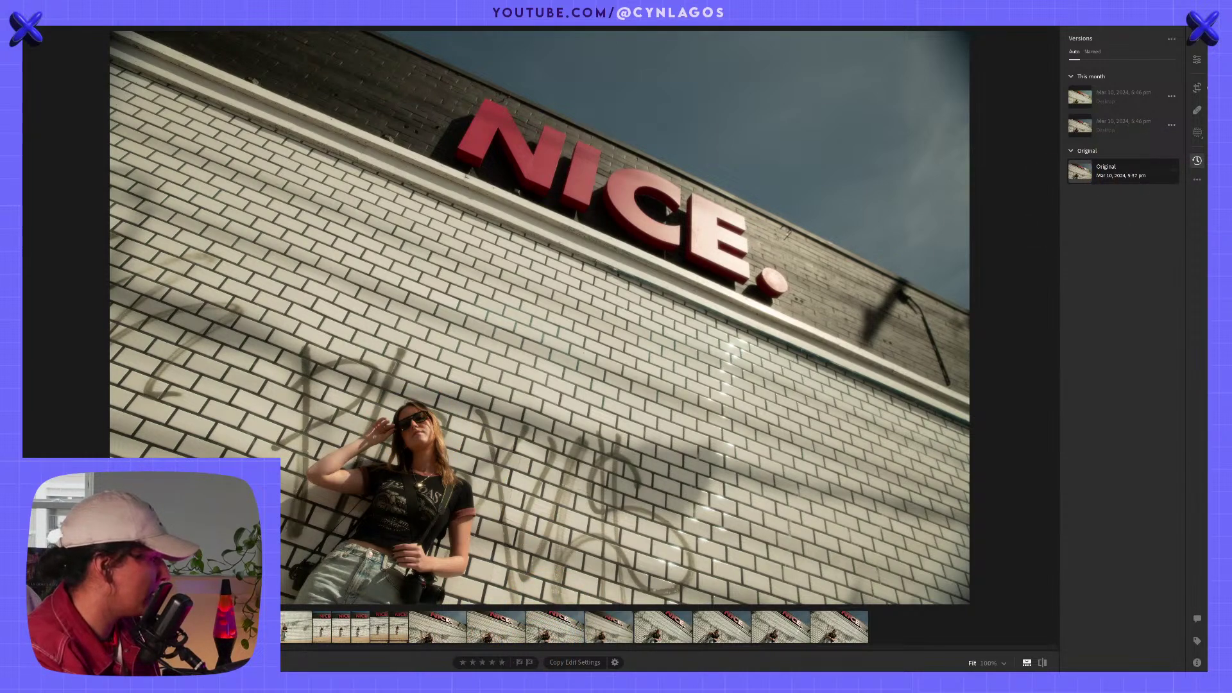
key(Right)
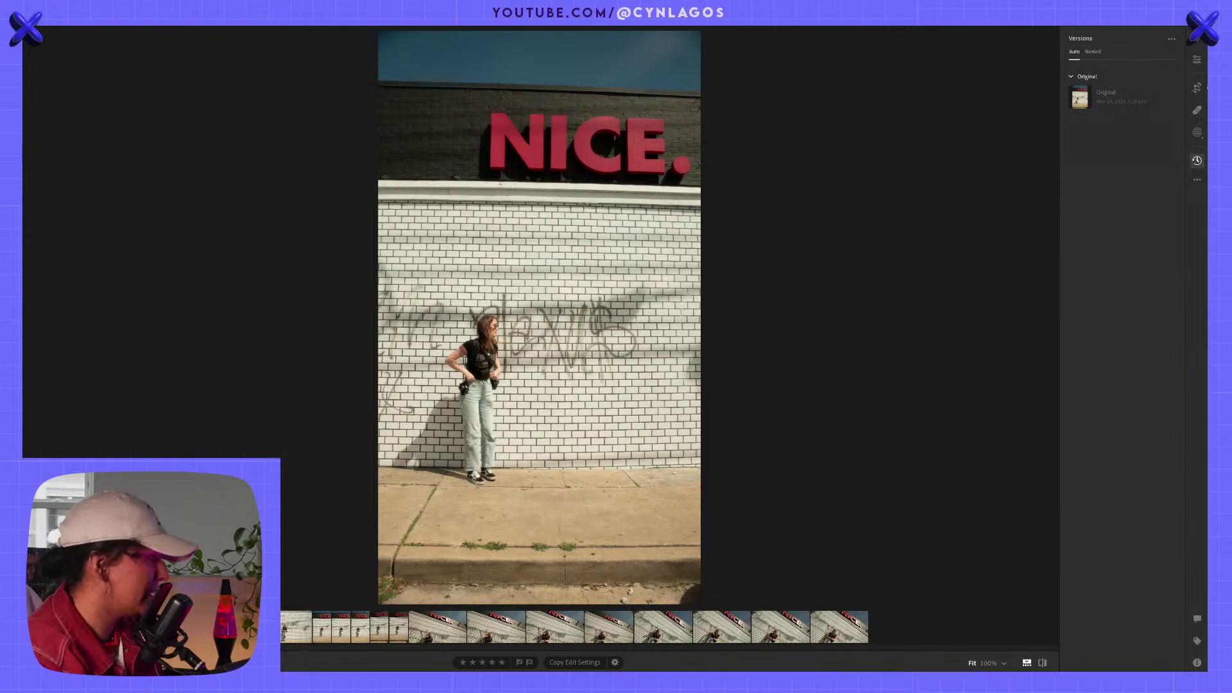
key(Right)
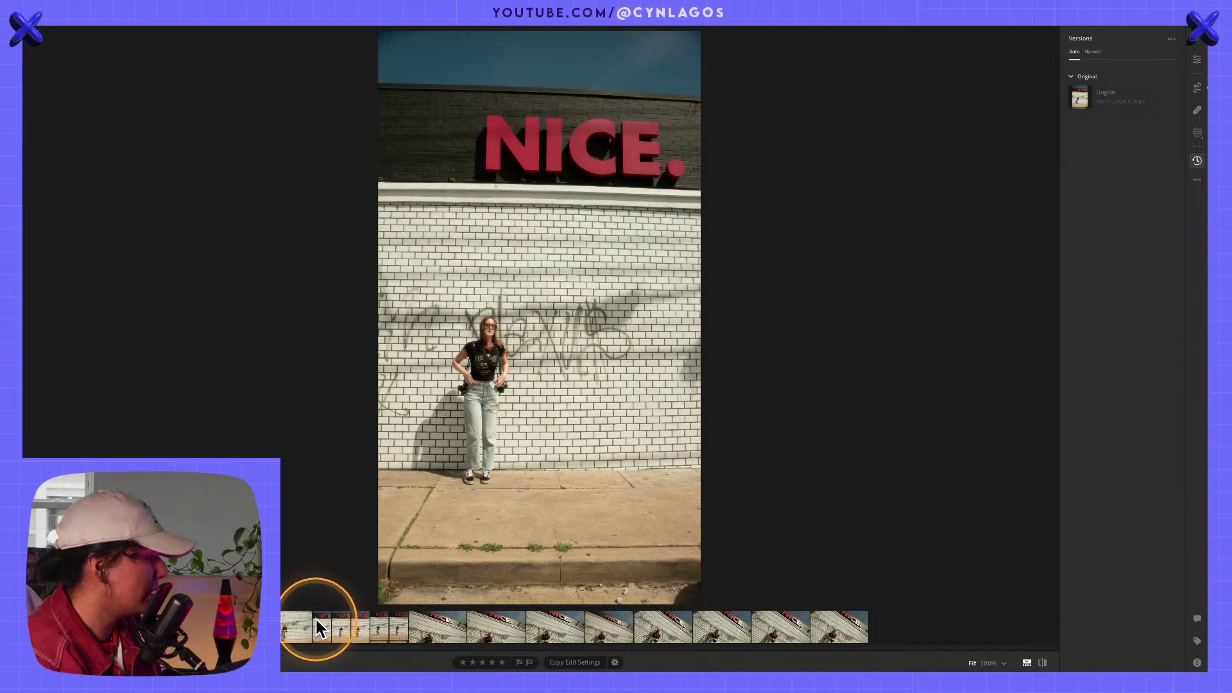
click(344, 626)
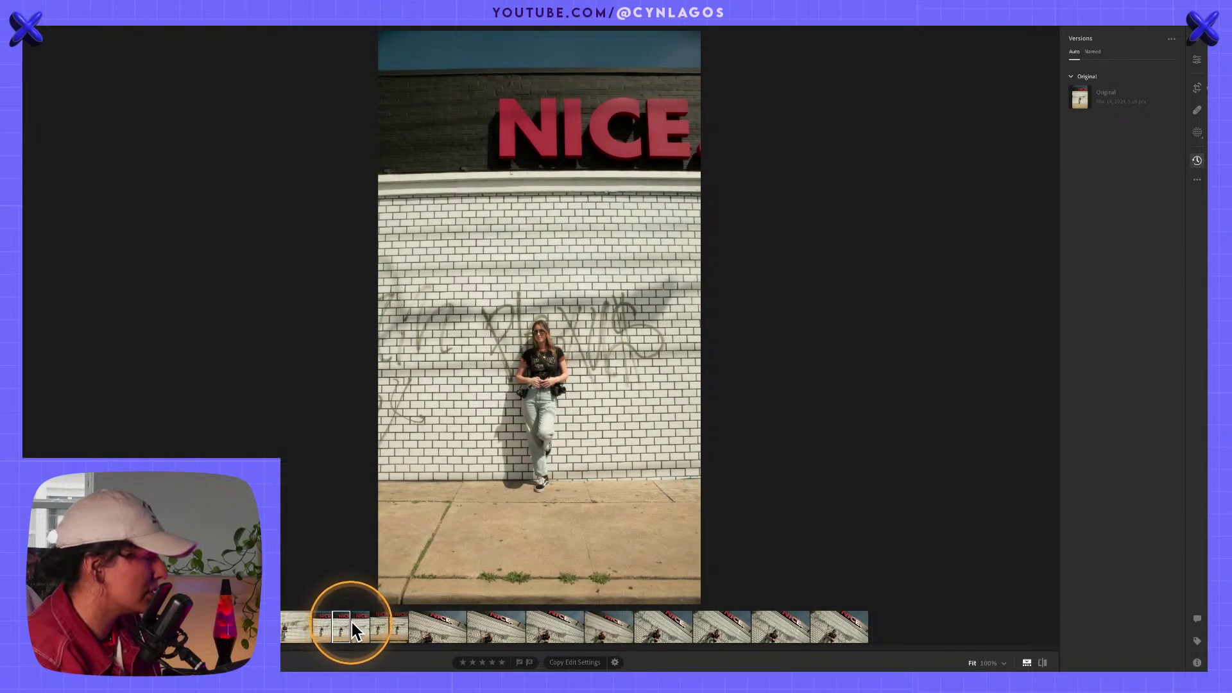
click(361, 622)
click(379, 624)
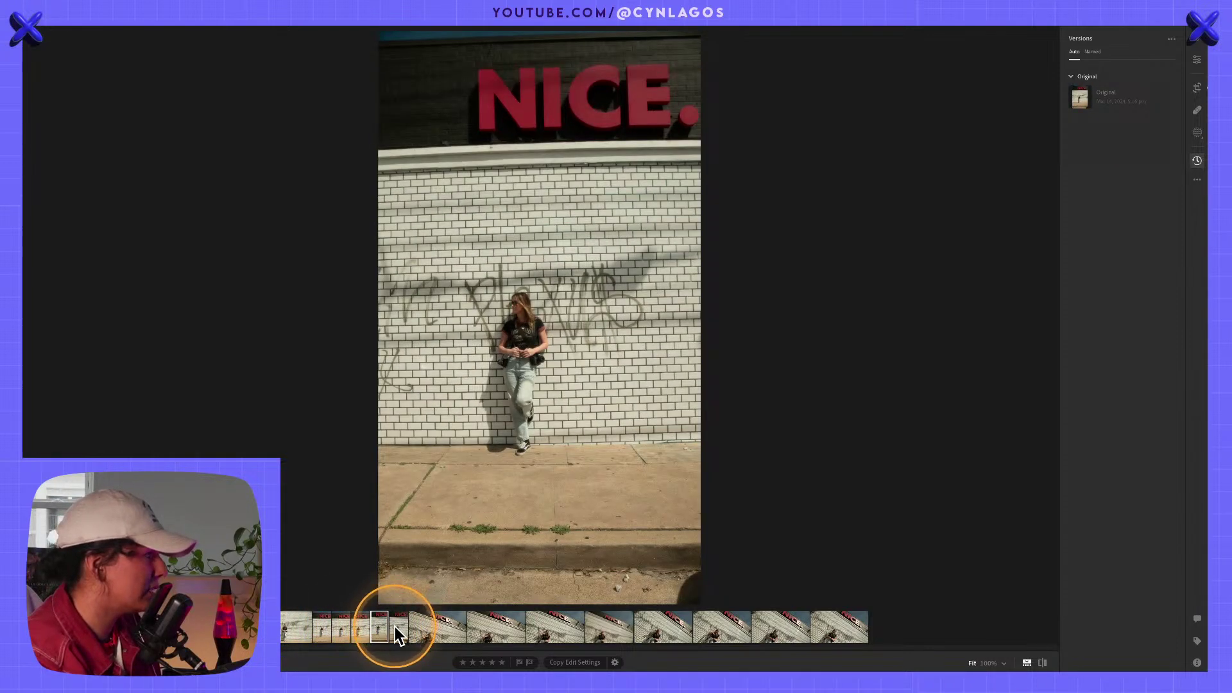
click(355, 620)
click(341, 621)
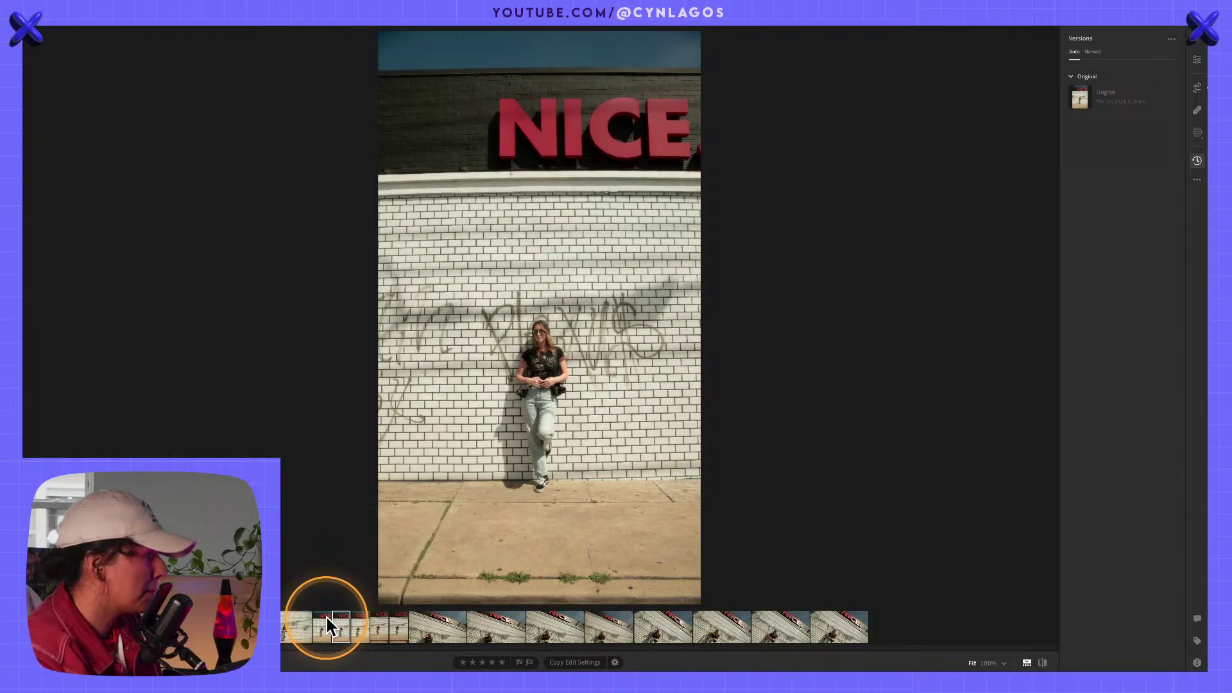
Rate the vertical photo of her leaning and looking sideways beneath the full NICE sign five stars and flag it as picked.
click(357, 620)
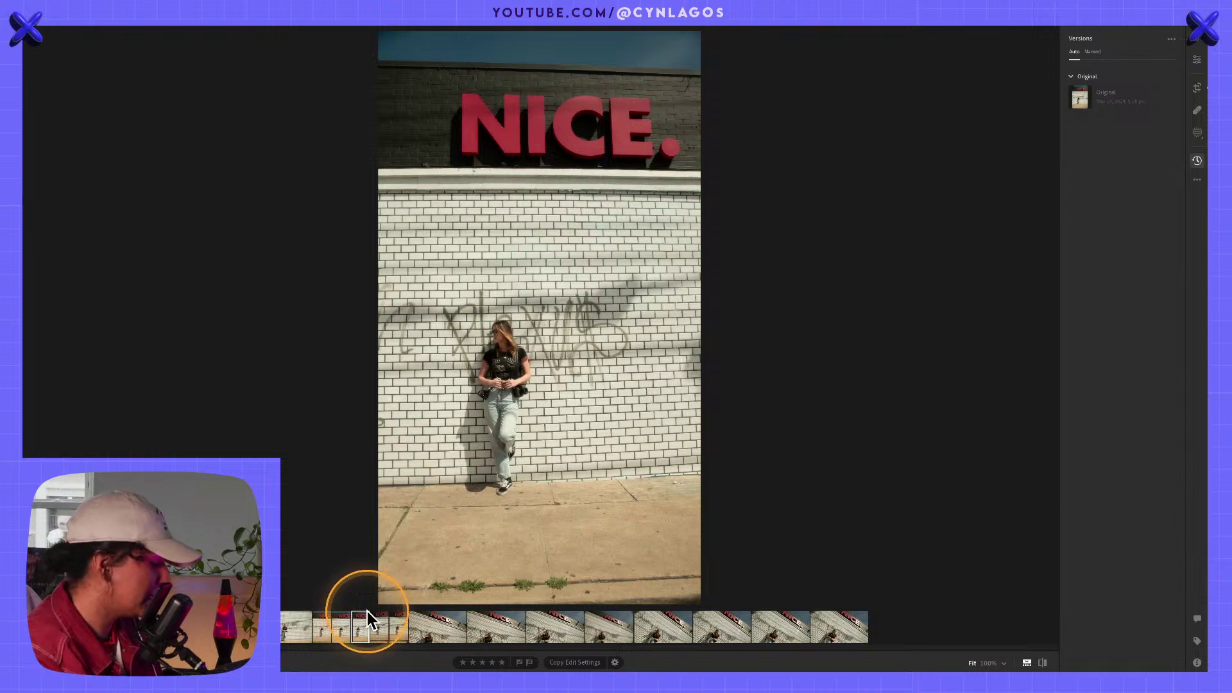
key(5)
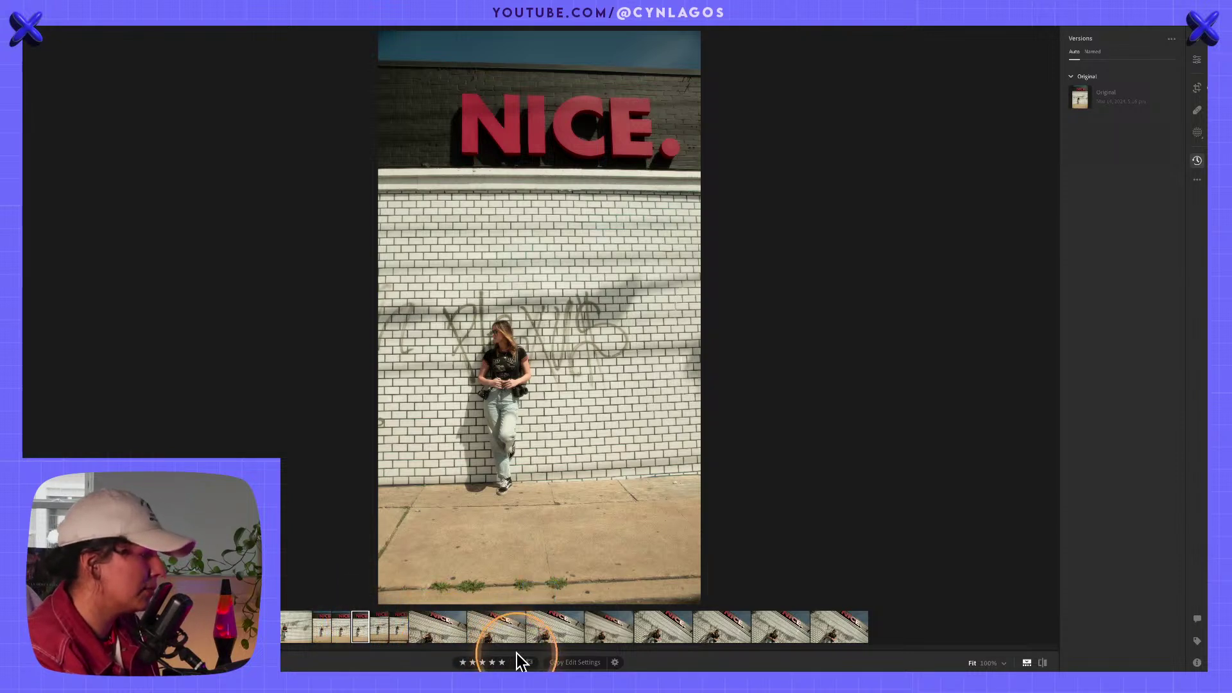
click(535, 515)
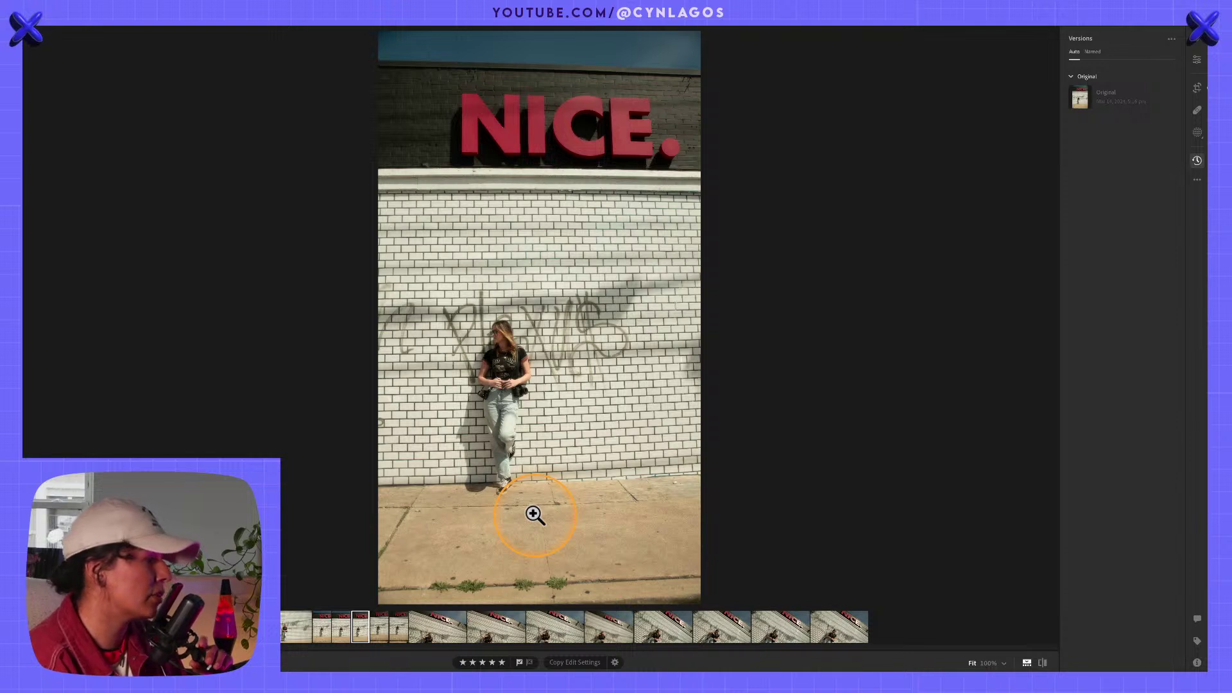
click(490, 466)
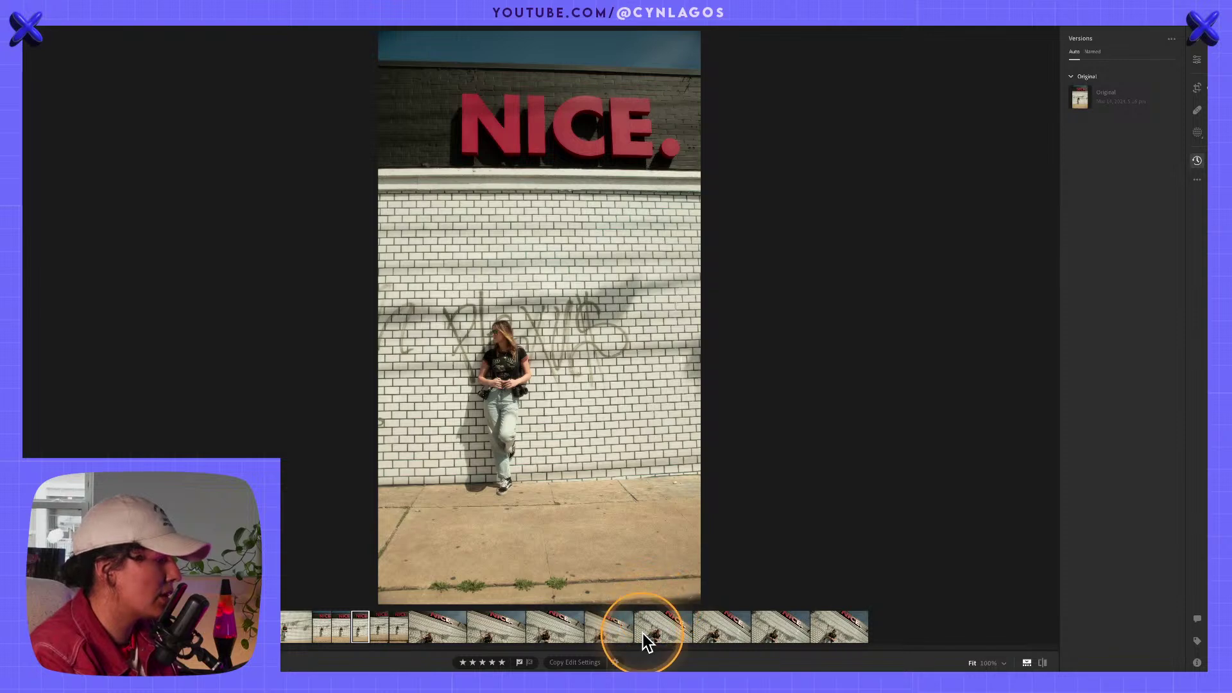
Return to the tilted photo of her touching her sunglasses and try showing the filter options for refining the search.
click(618, 627)
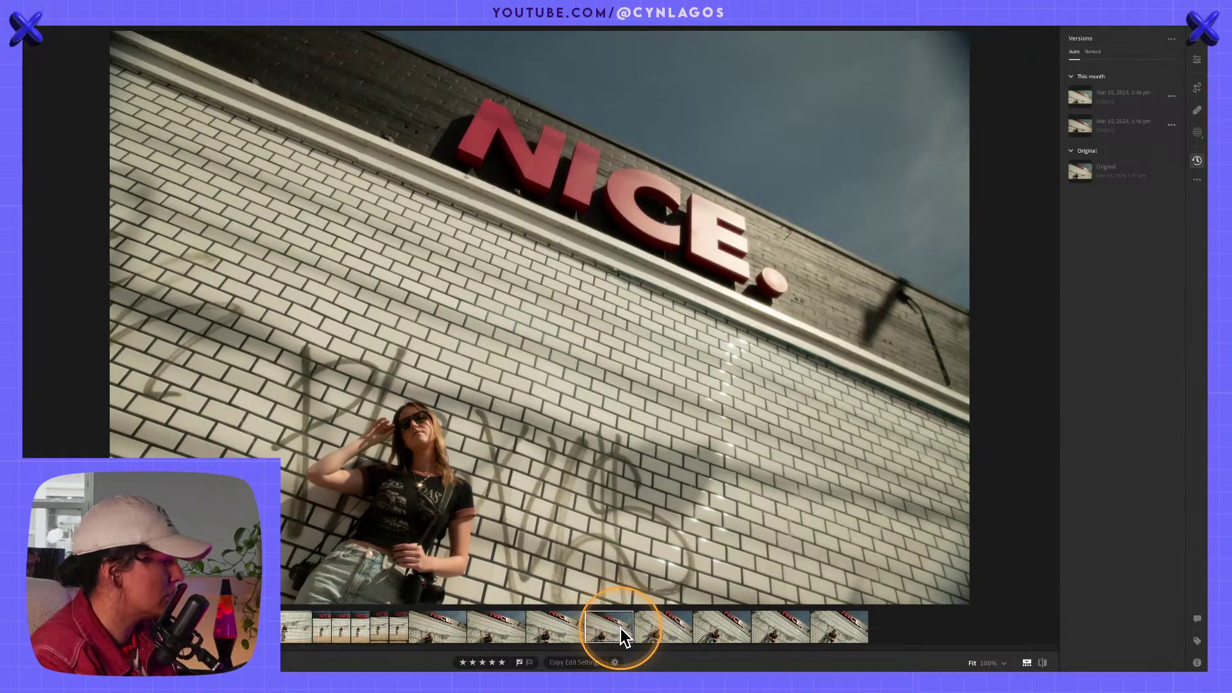
mouse_move(748, 28)
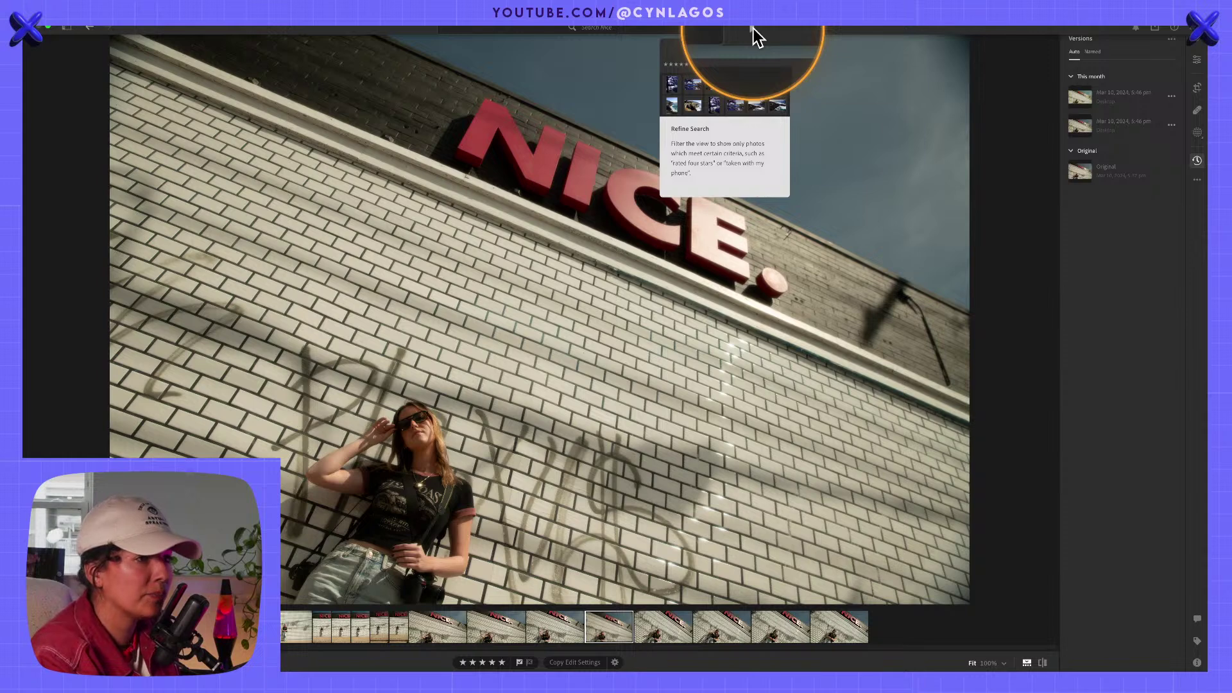
click(754, 28)
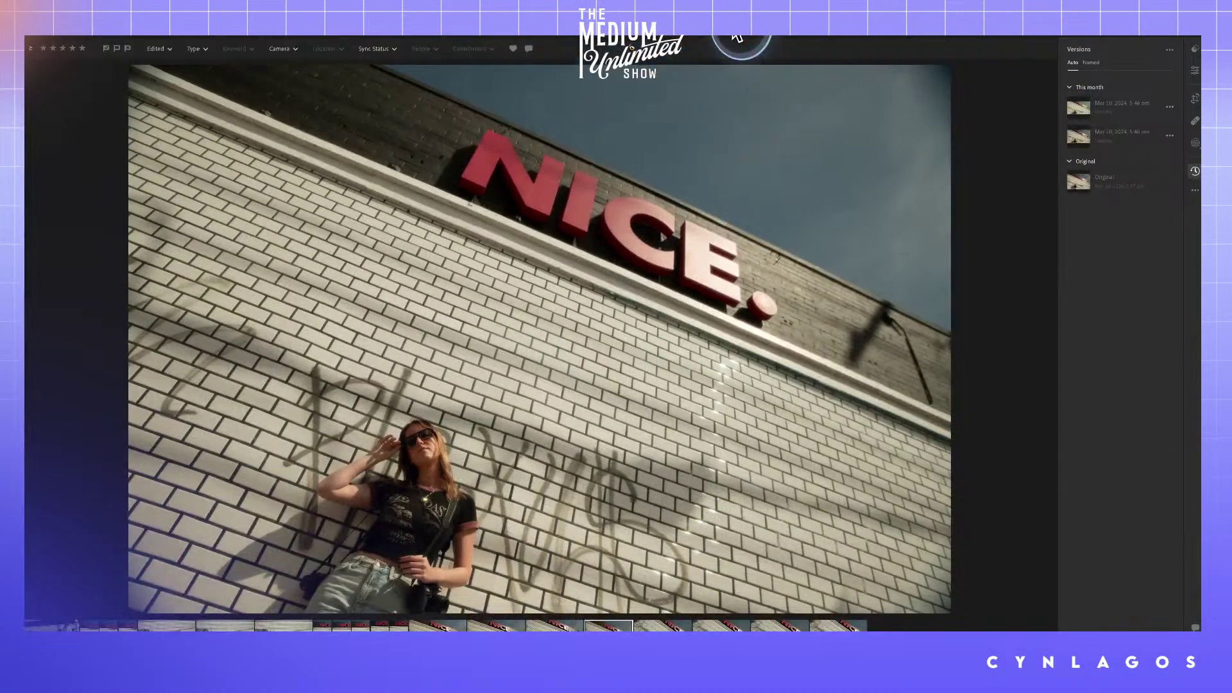
click(740, 39)
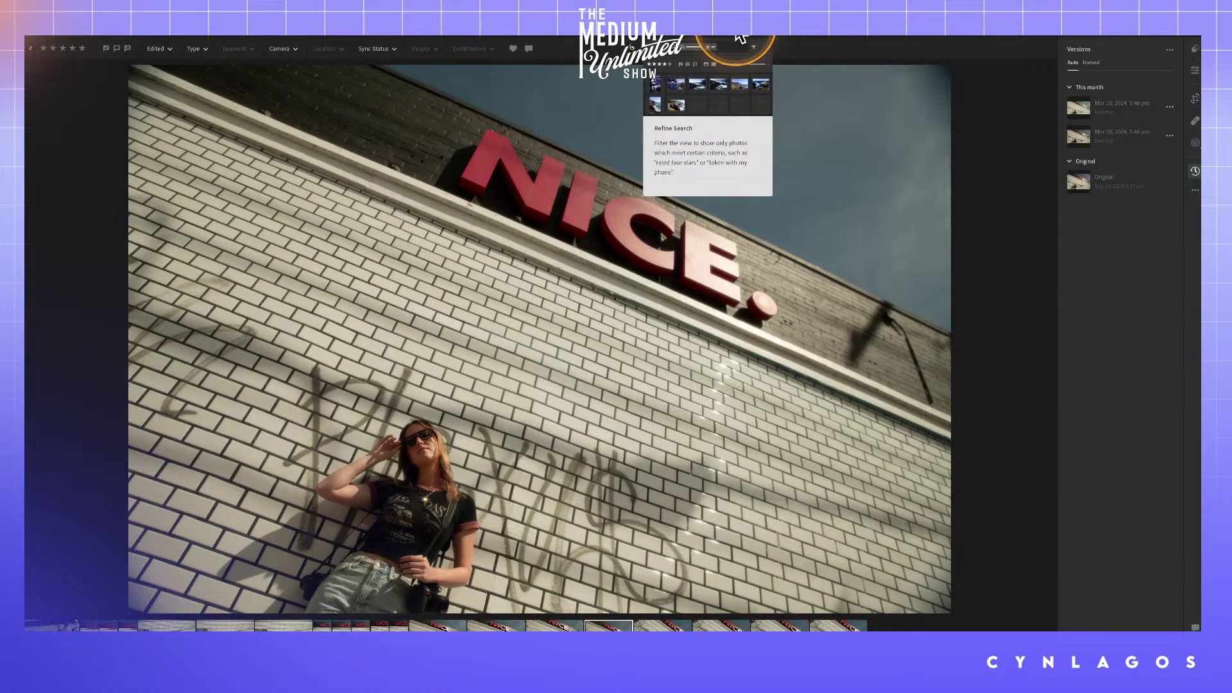
click(740, 40)
click(751, 38)
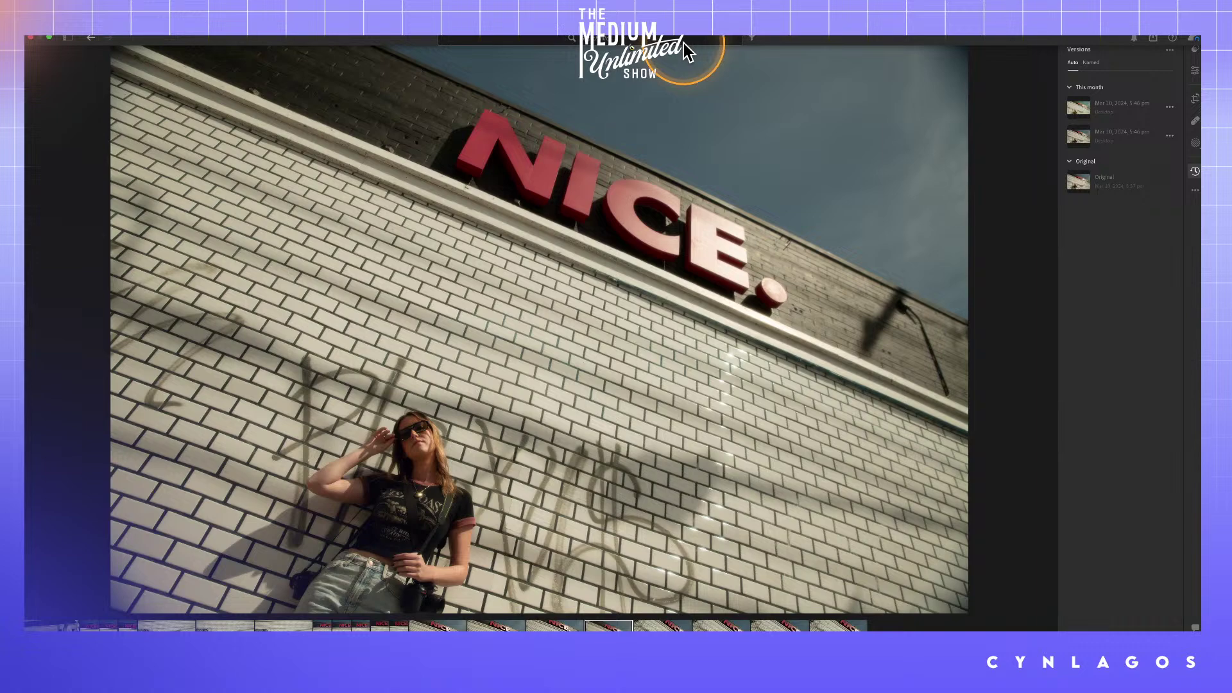
Take the Lightroom window out of full screen and widen it on both sides.
click(50, 37)
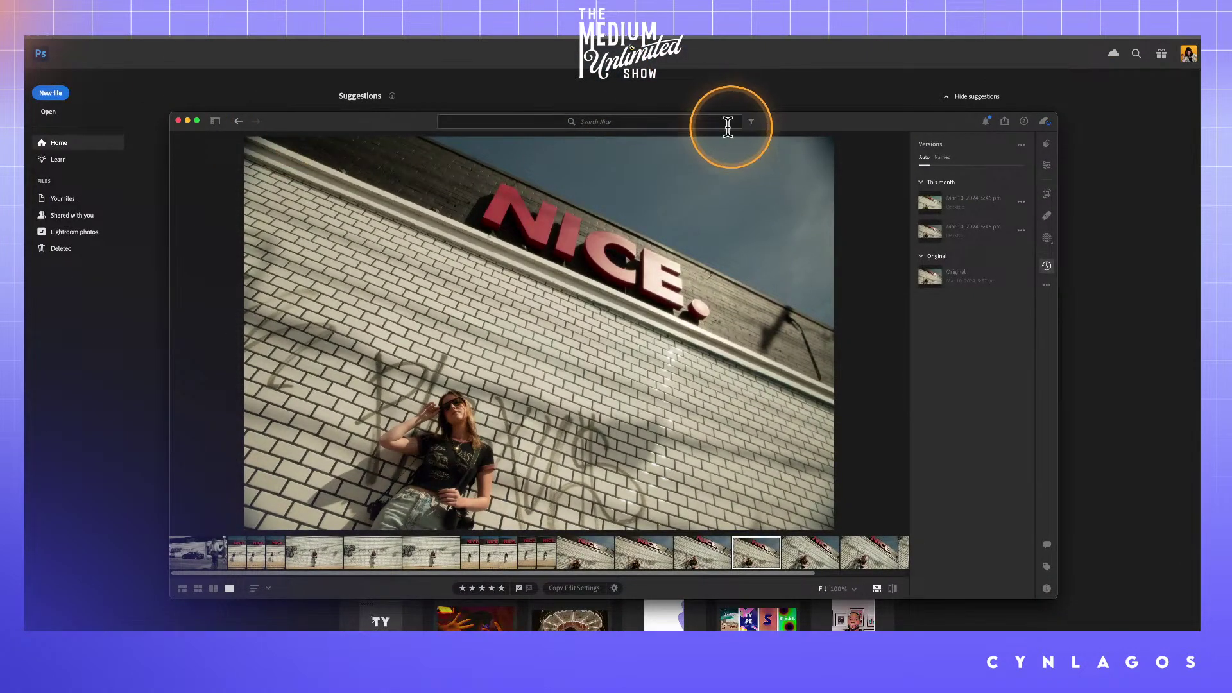
click(679, 123)
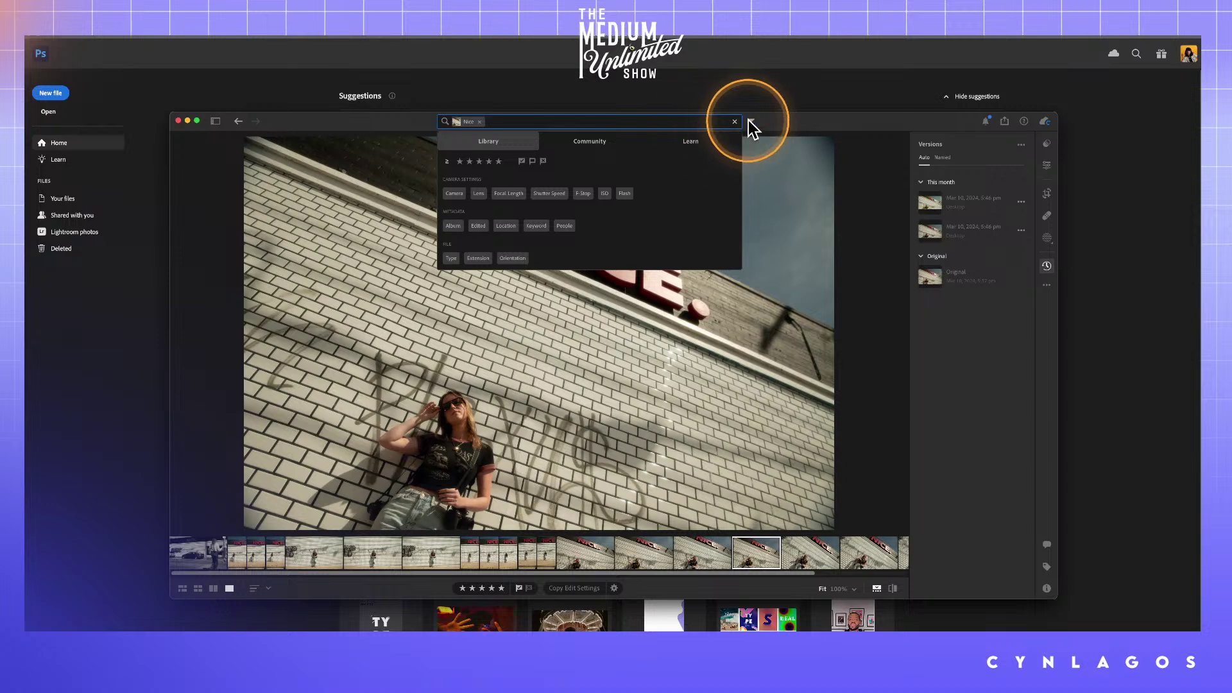
drag(1060, 334, 1188, 308)
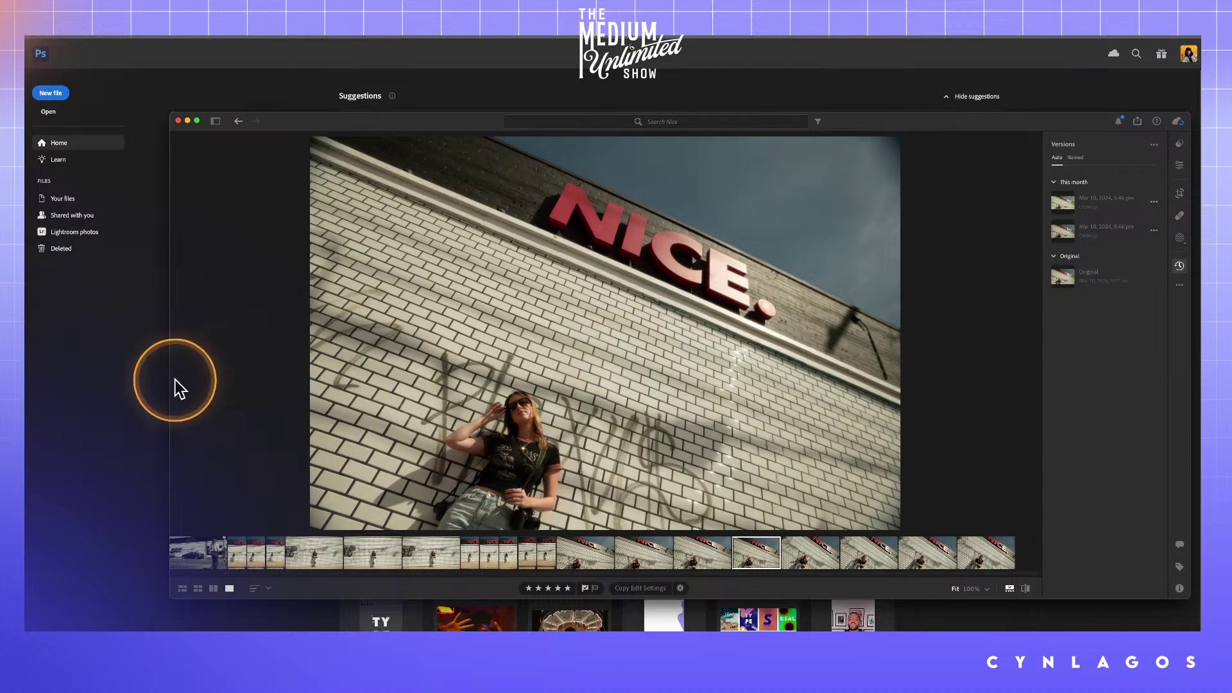
click(165, 402)
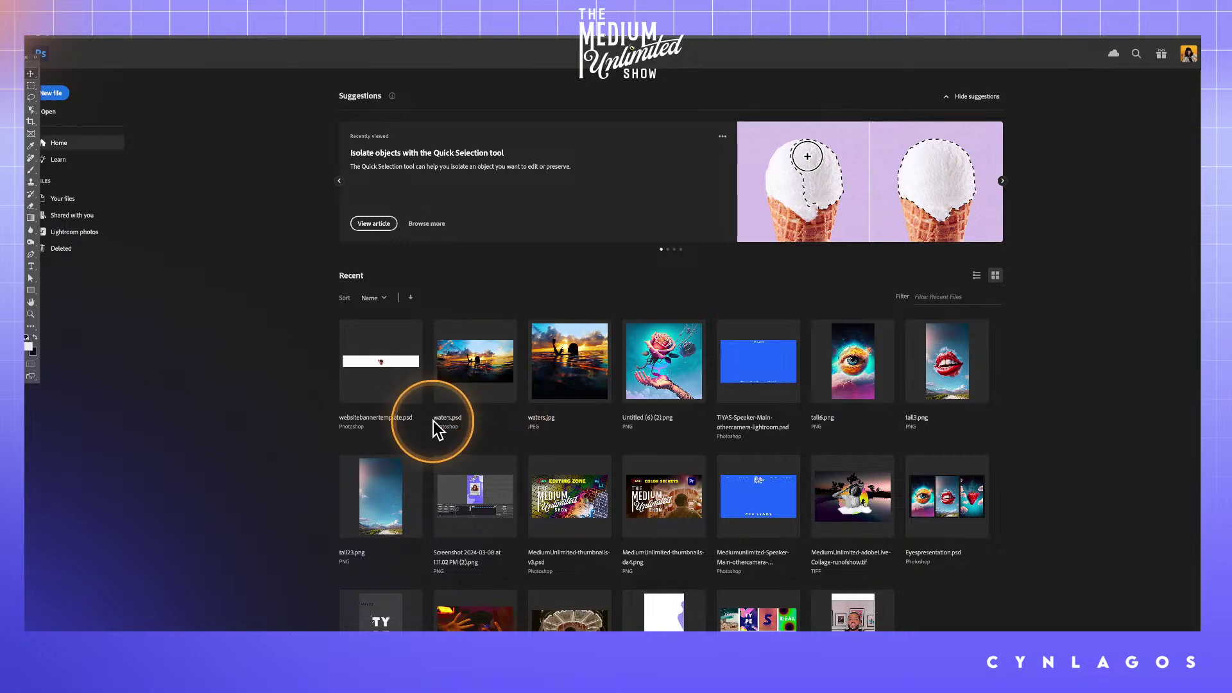
key(super+Tab)
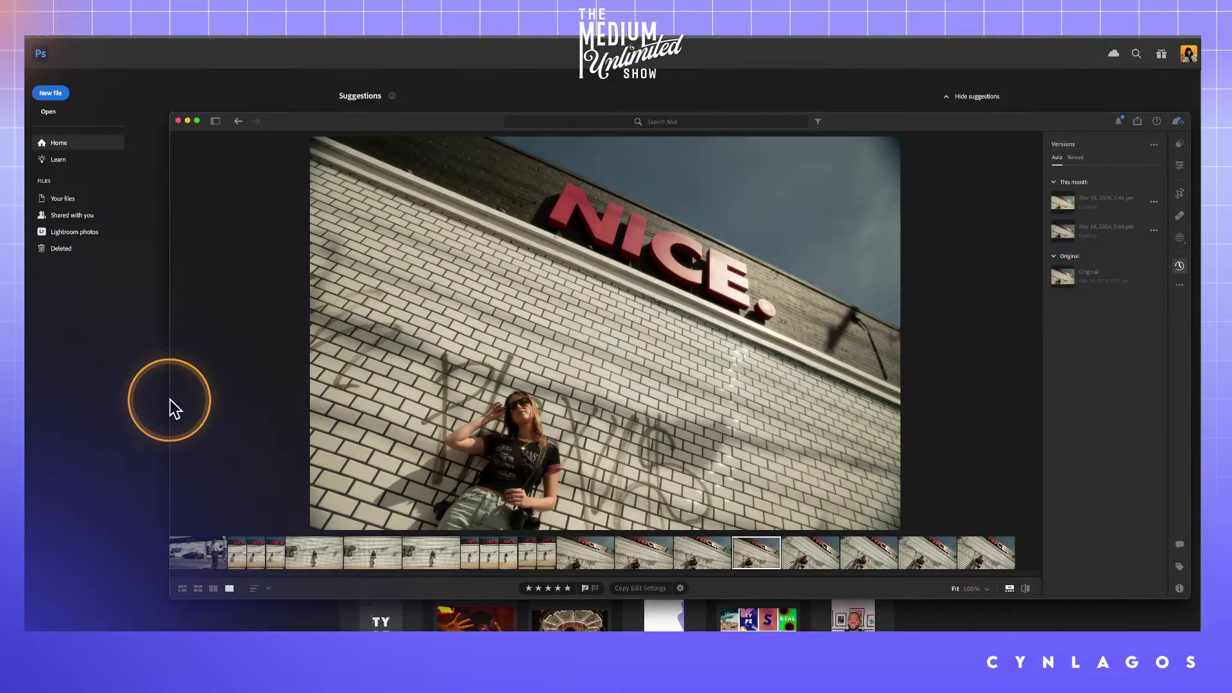
drag(168, 410, 81, 408)
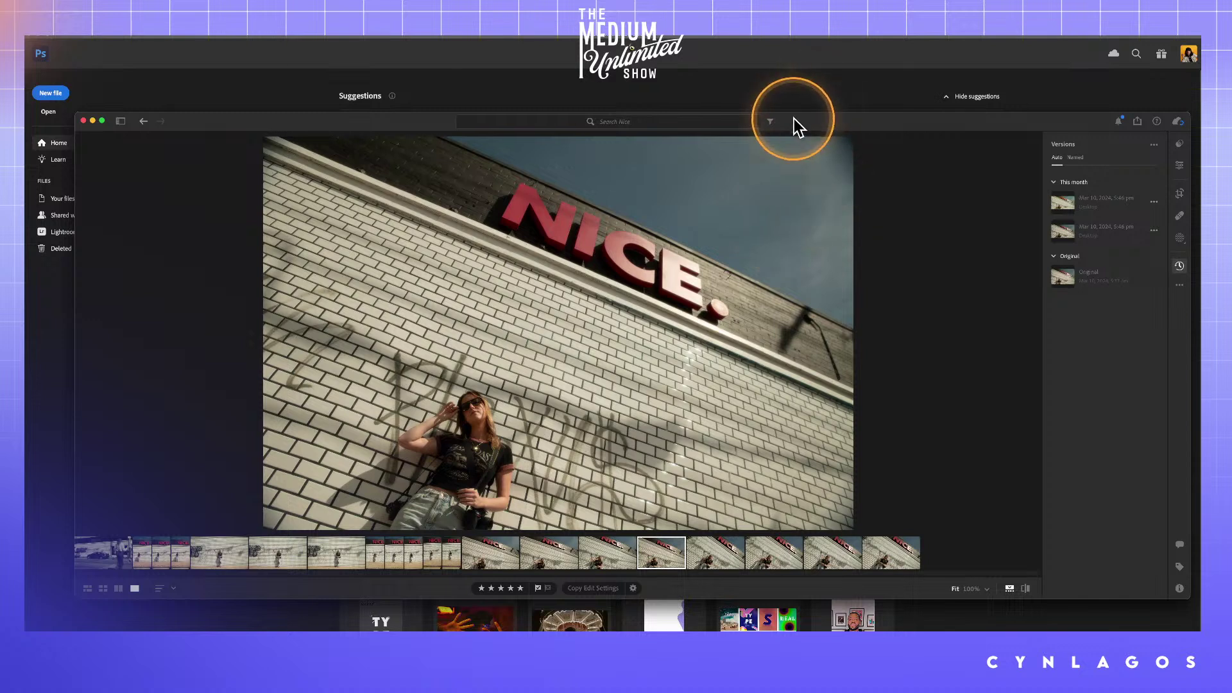
Filter the Nice album to photos rated five stars and flagged as picked.
click(776, 127)
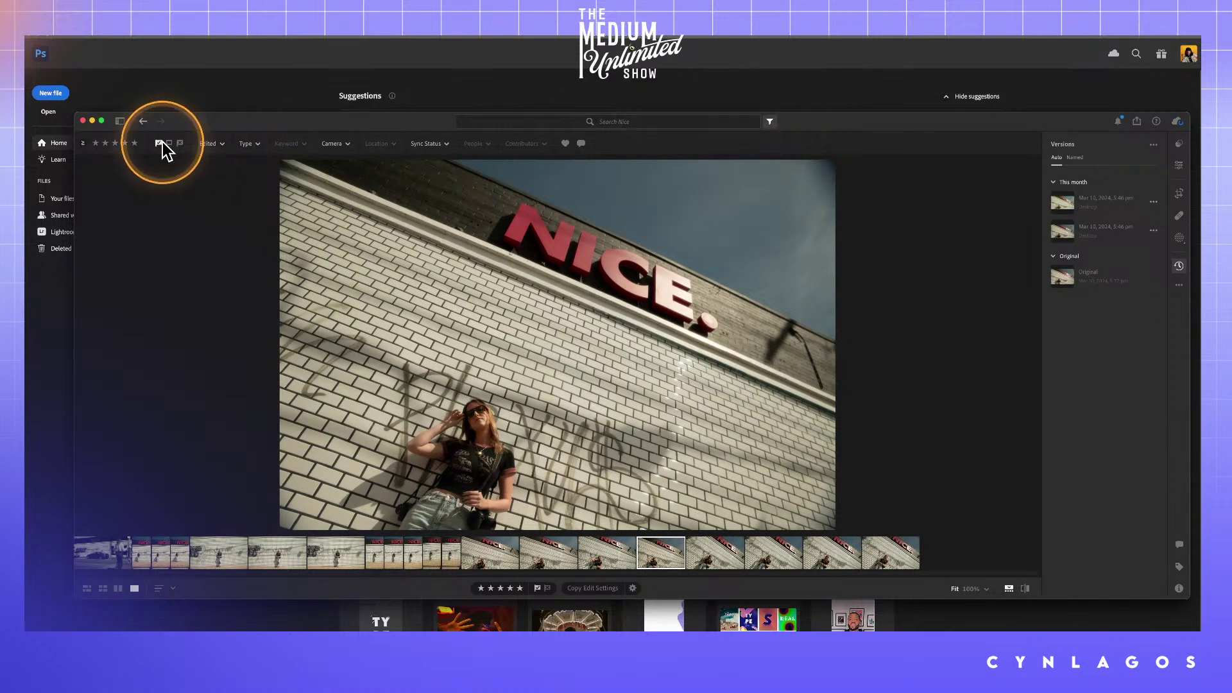
click(135, 144)
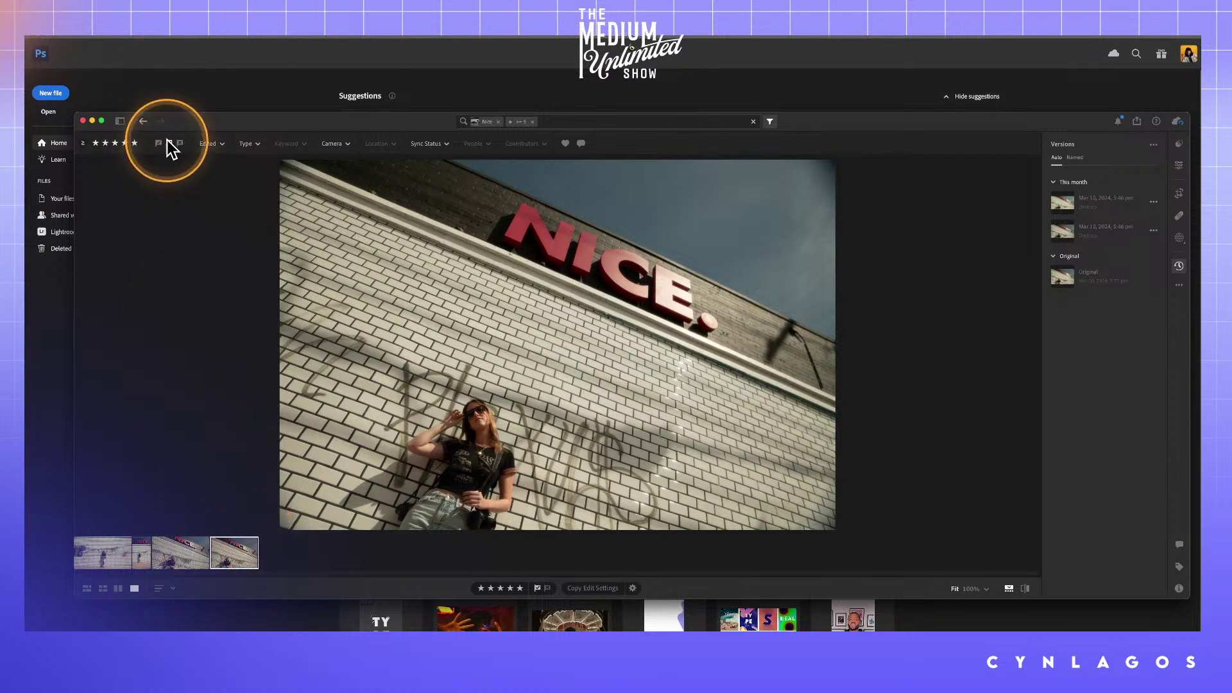
click(160, 142)
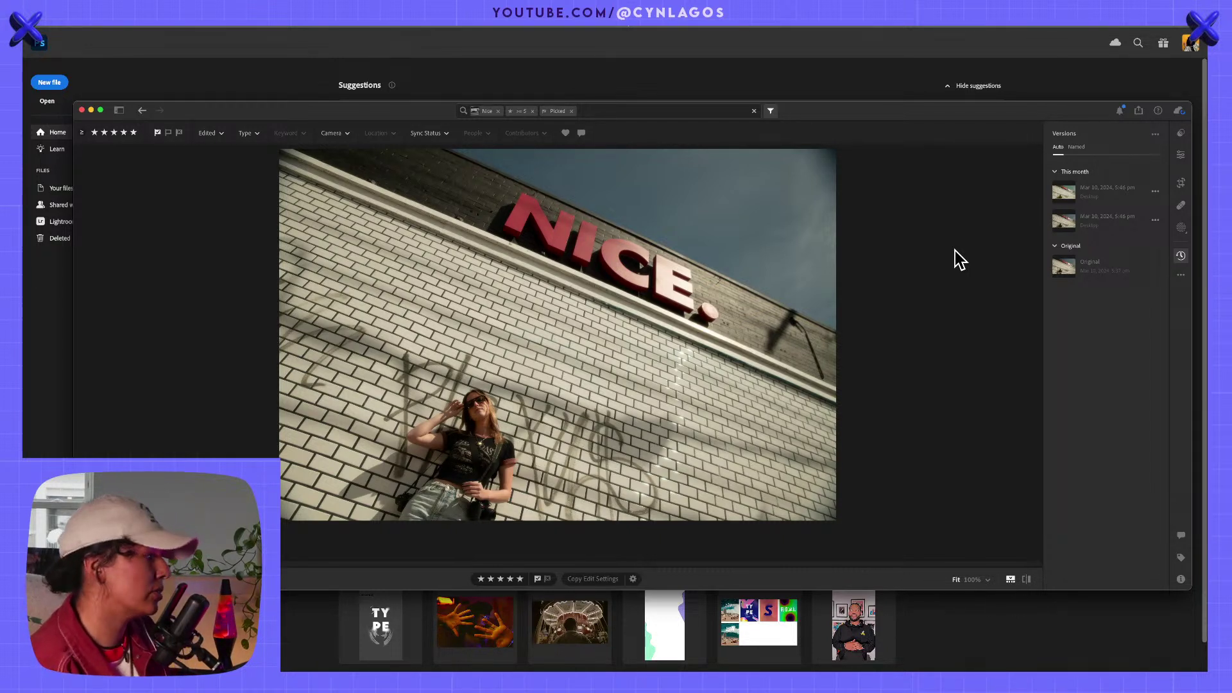
Page through the filtered five-star picks to review the tilted, vertical and horizontal wall photos.
click(930, 260)
key(Right)
key(Right)
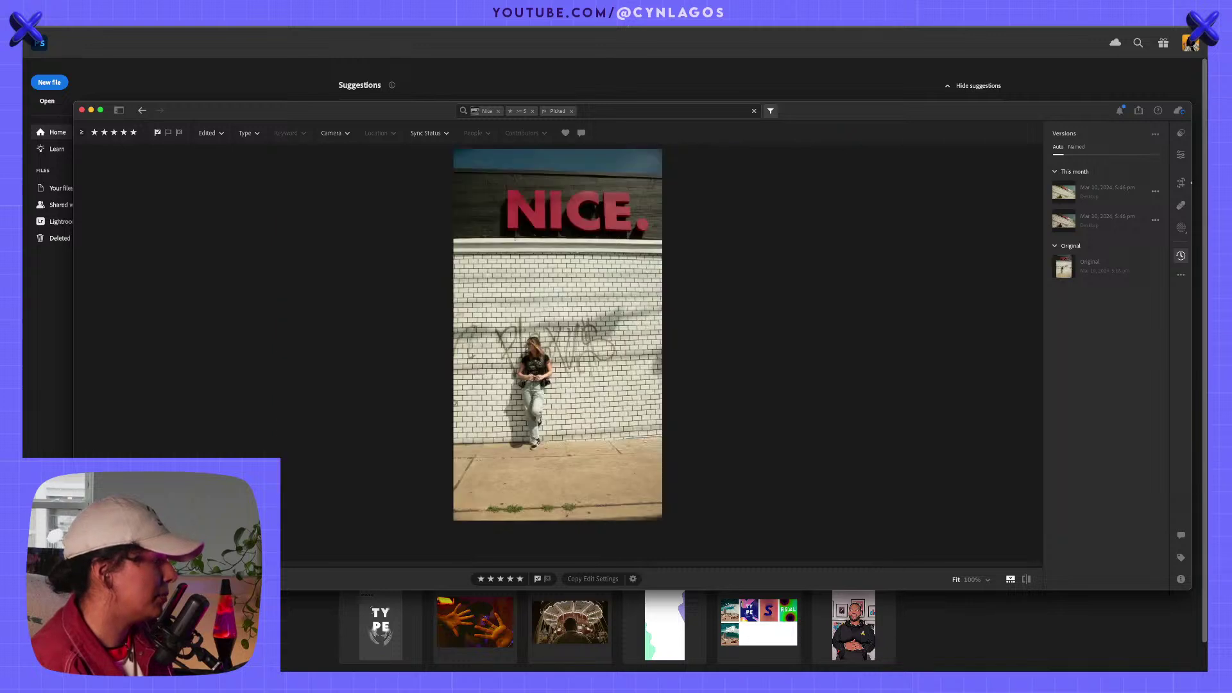
key(Left)
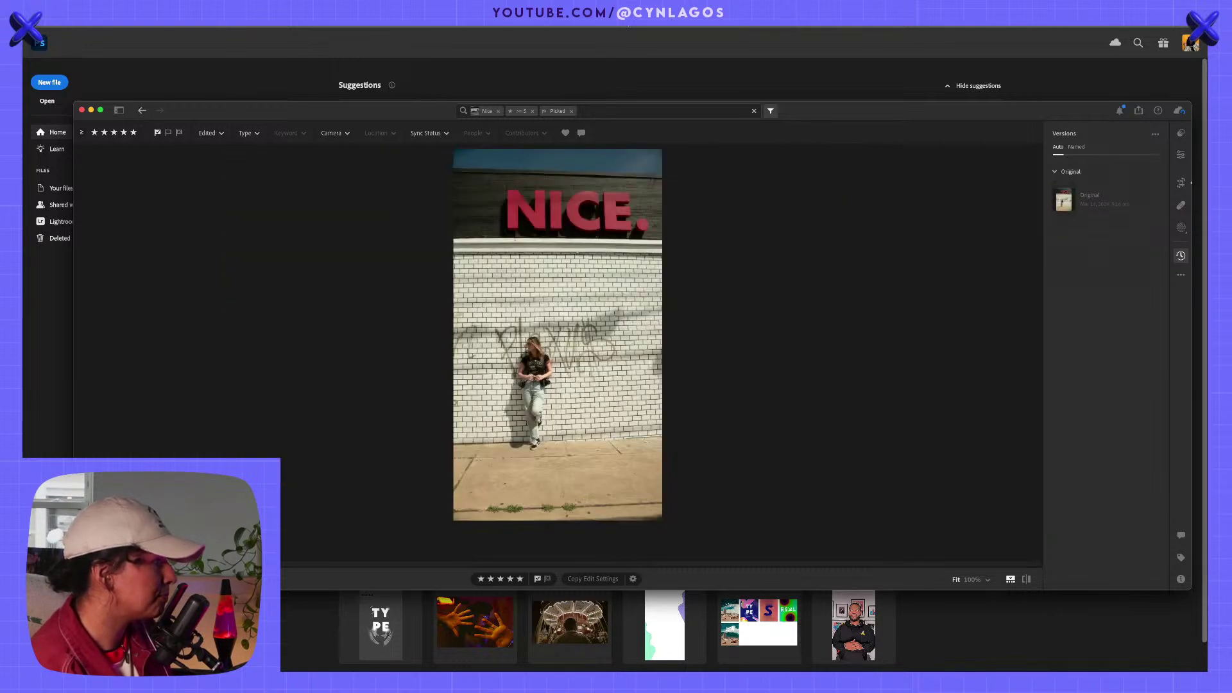
key(Right)
click(918, 420)
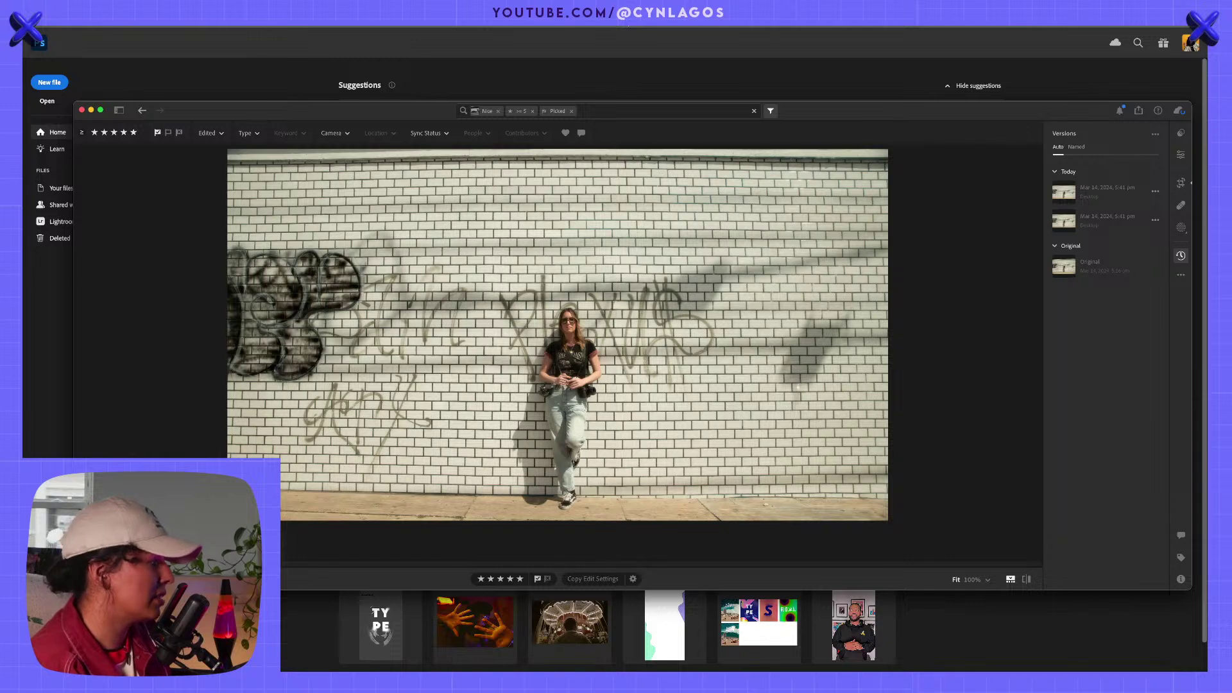
key(Right)
key(Right)
key(Right)
key(Right)
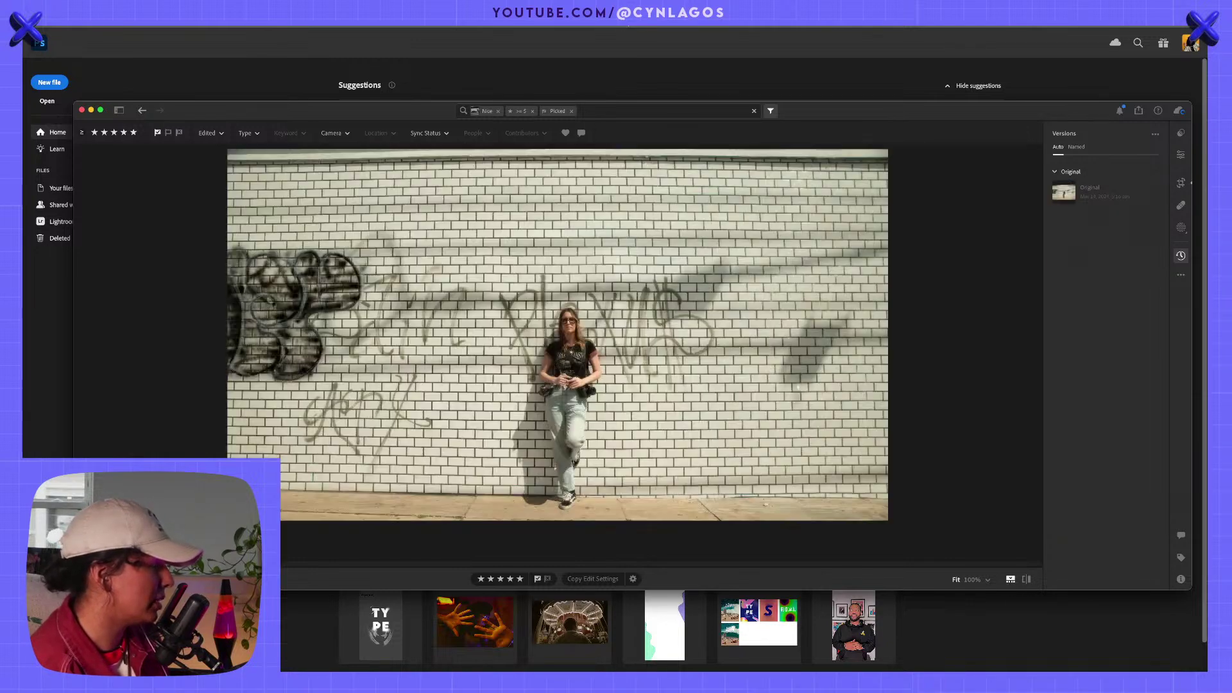
Return the Lightroom window to full screen and show the picked vertical photo beneath the NICE sign.
click(100, 111)
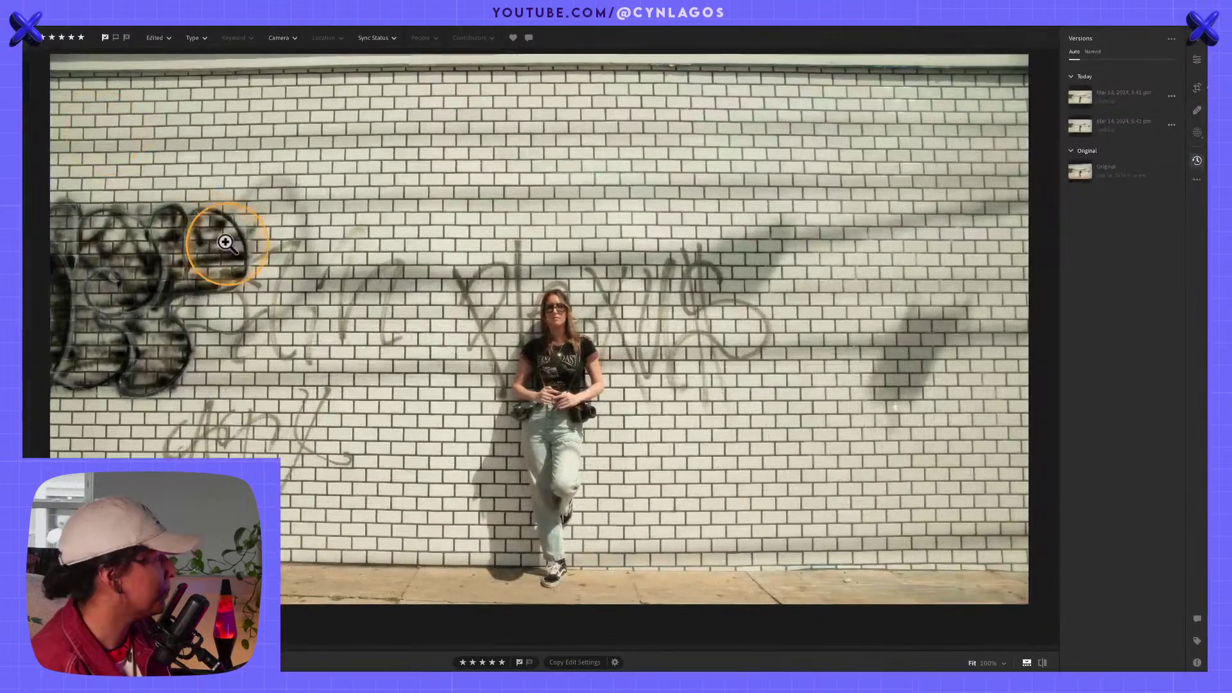
key(Right)
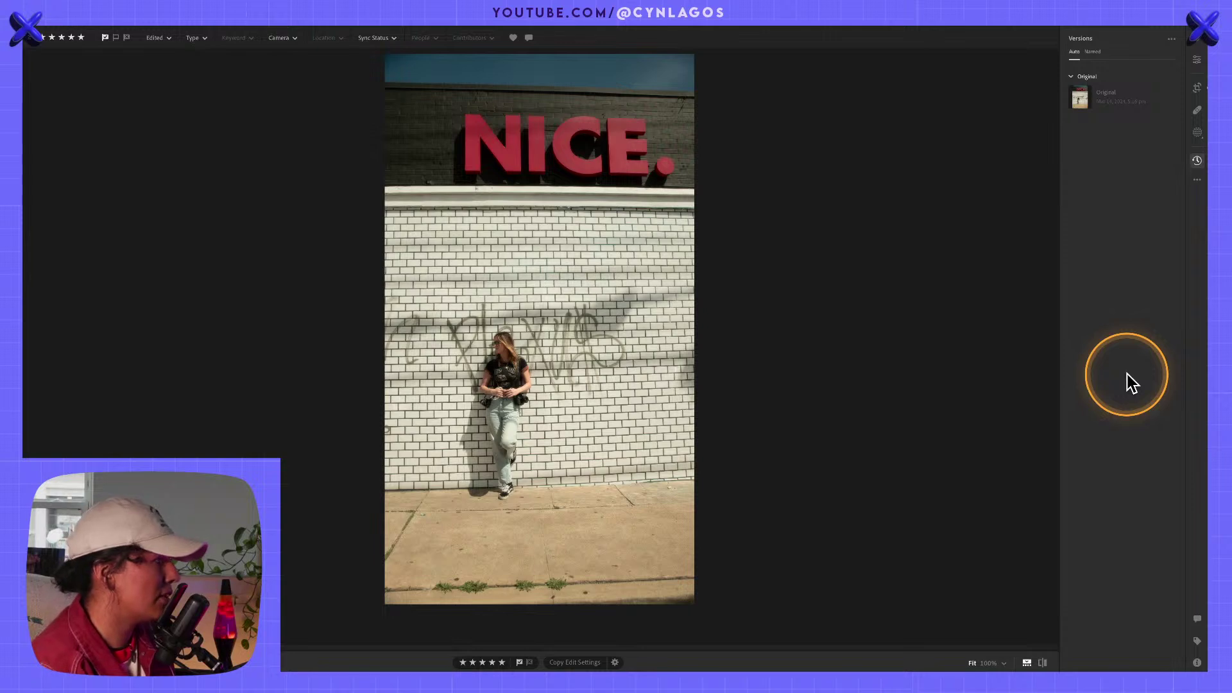
Show the horizontal wall photo and select the older of its two Mar 14, 2024 versions.
key(Left)
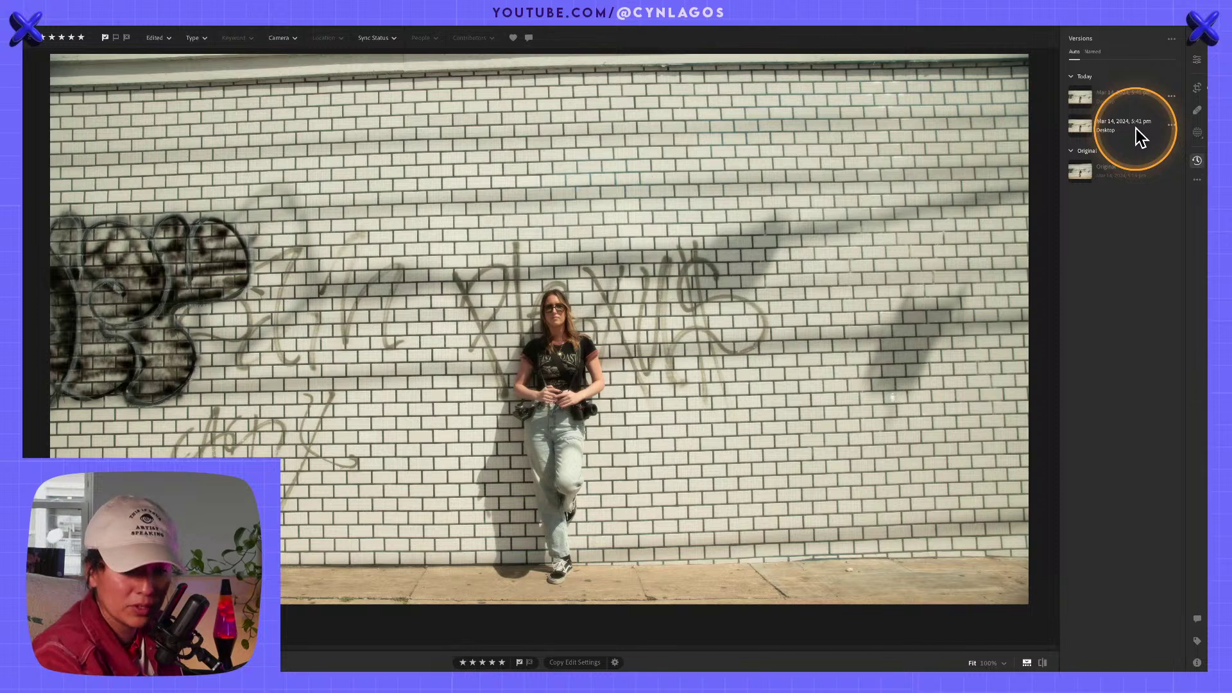
click(1142, 137)
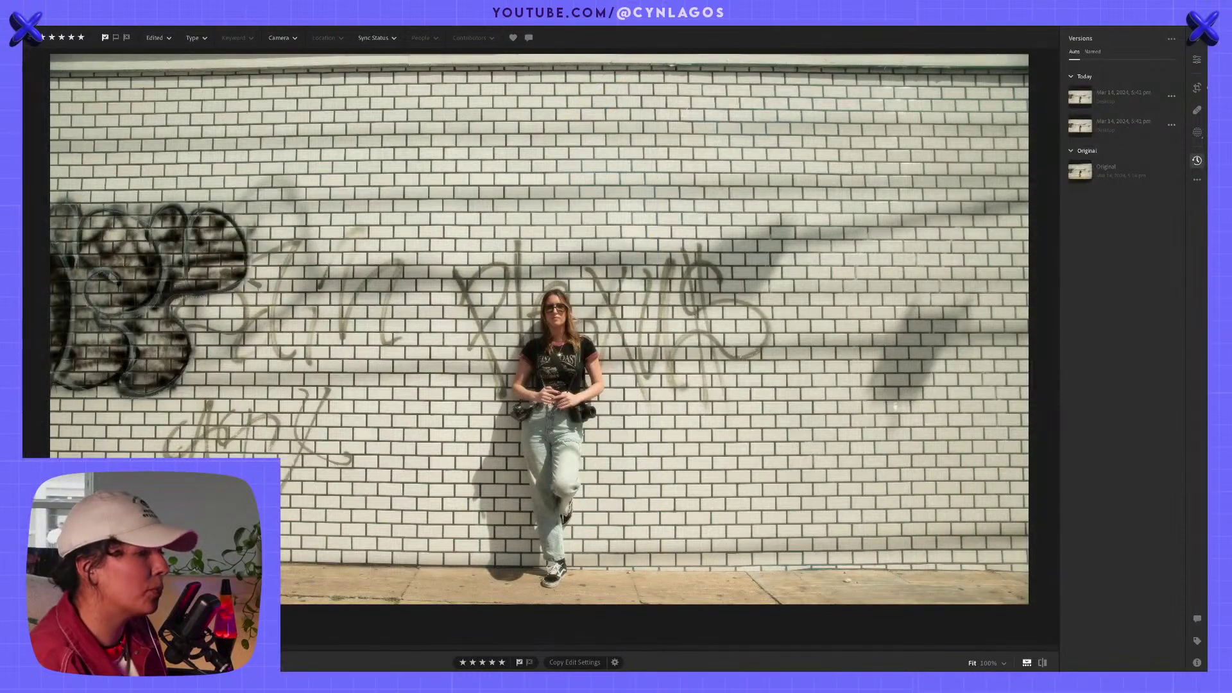
Open the photo's editing controls and collapse the Light, Color and Lens Blur sections.
click(1198, 60)
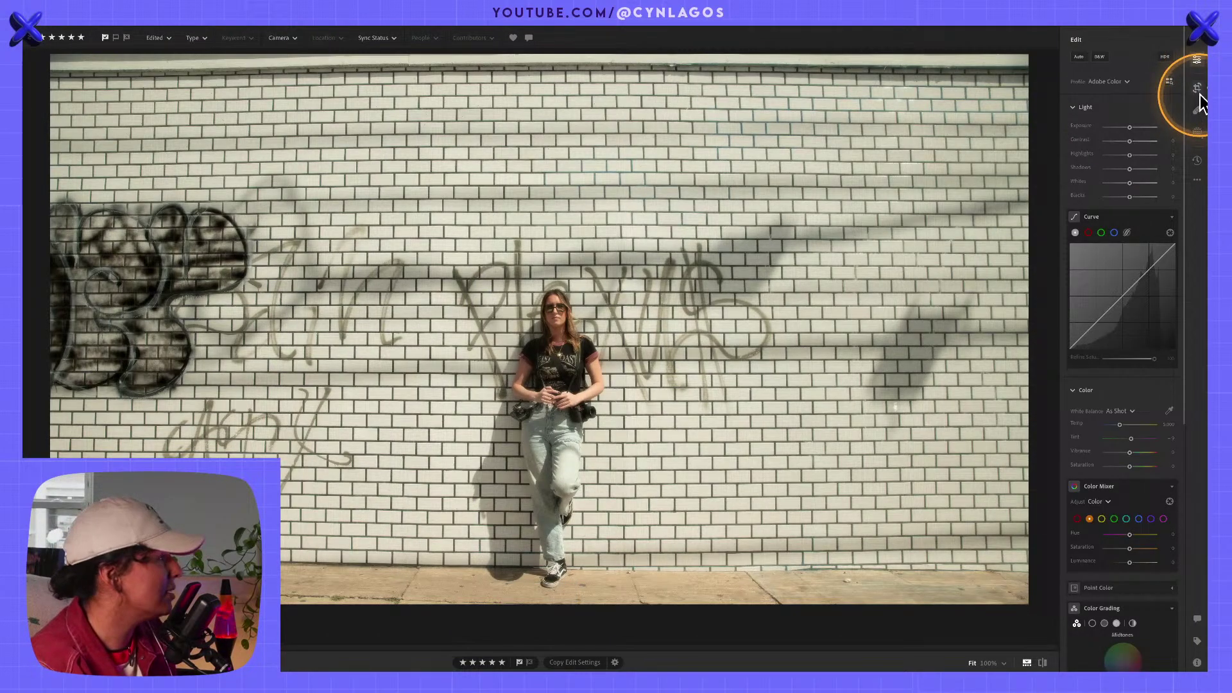
click(1197, 60)
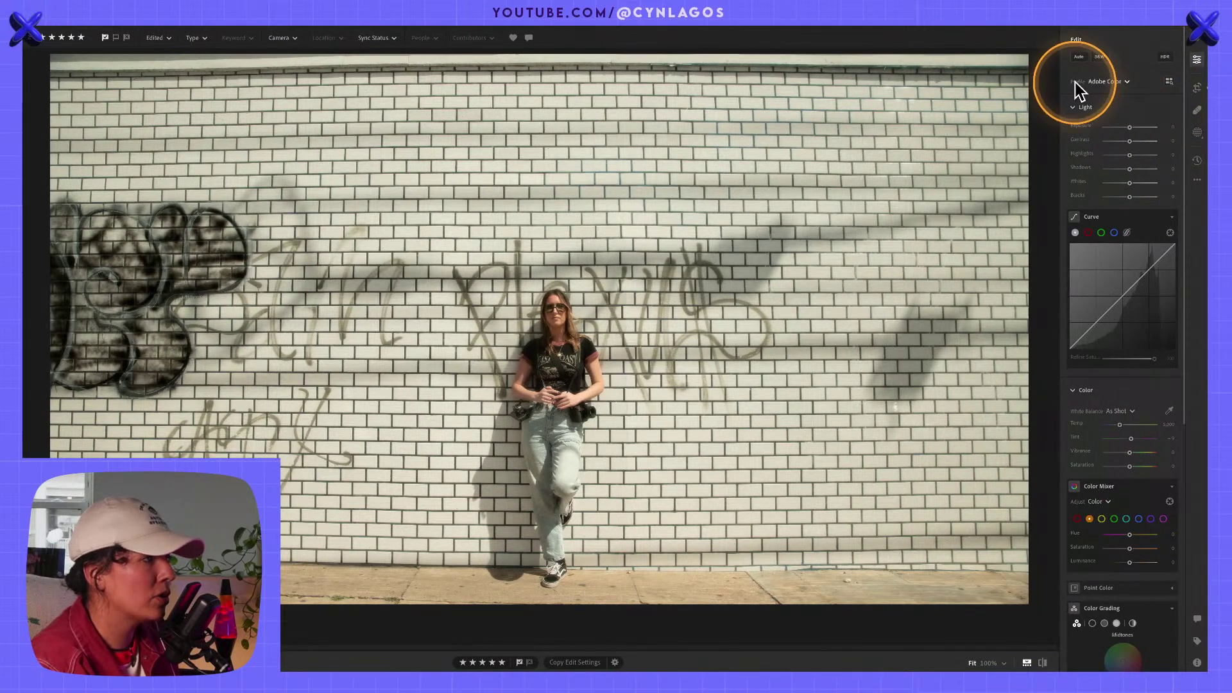
click(1074, 108)
click(1073, 135)
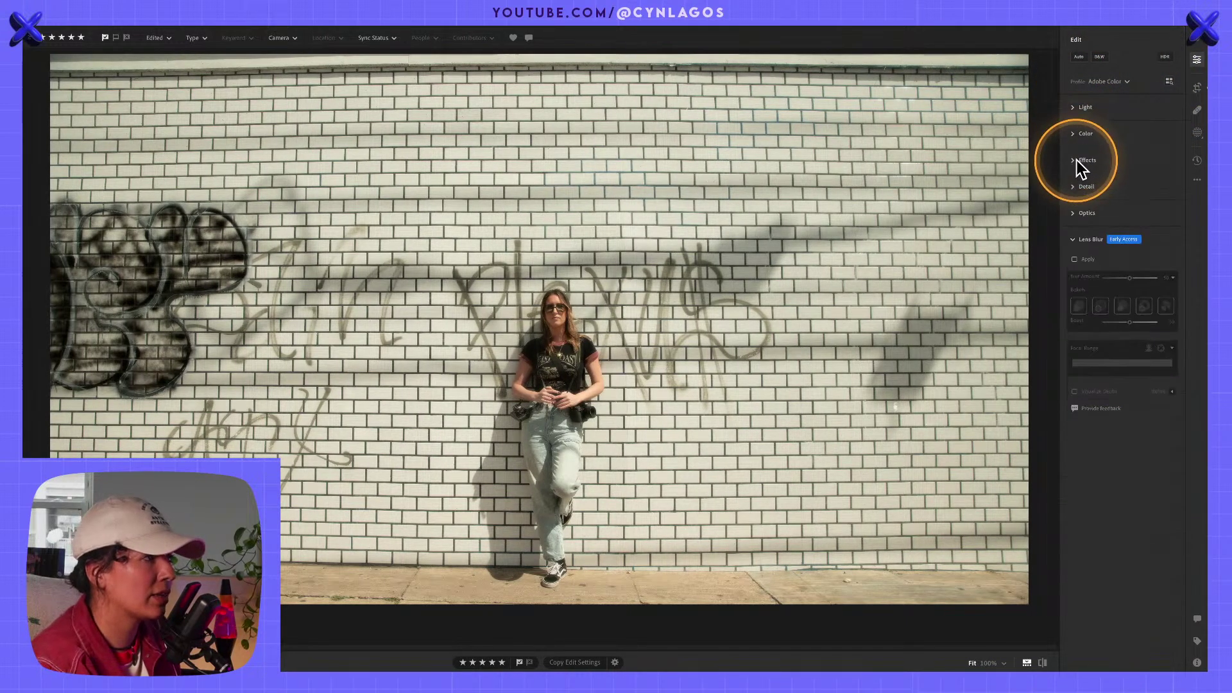
click(1073, 241)
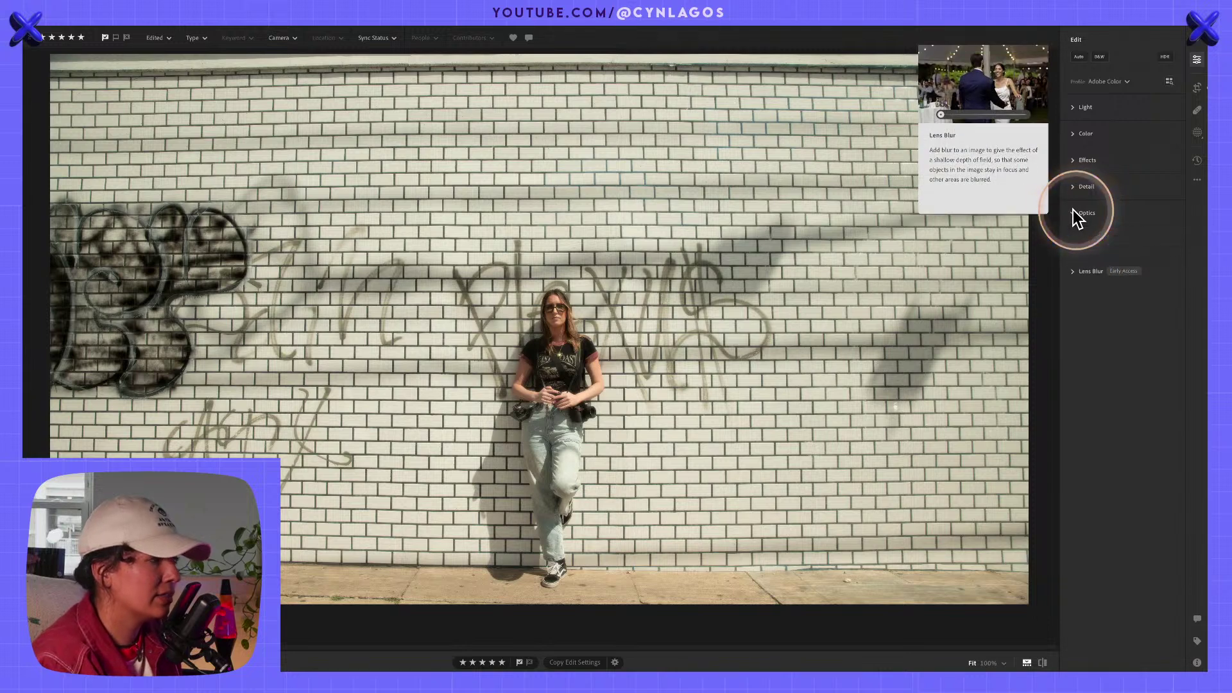
Enable Remove Chromatic Aberration and Enable Lens Corrections in the Optics section.
click(1073, 212)
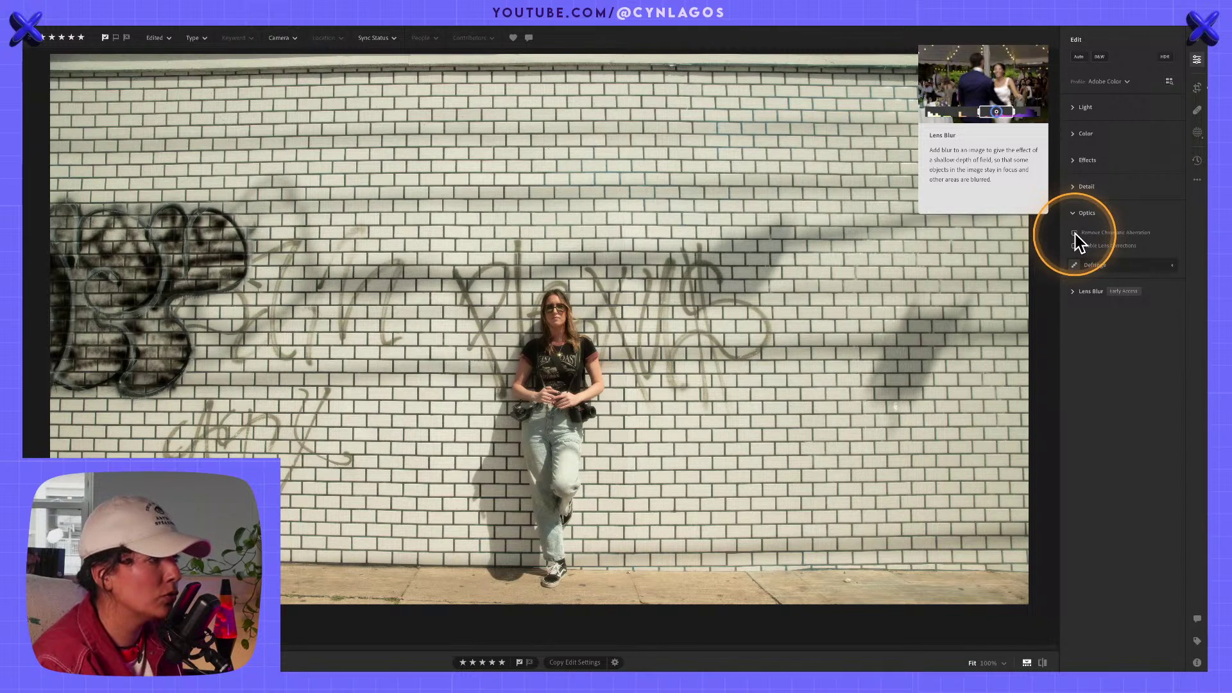
click(1075, 234)
click(1076, 247)
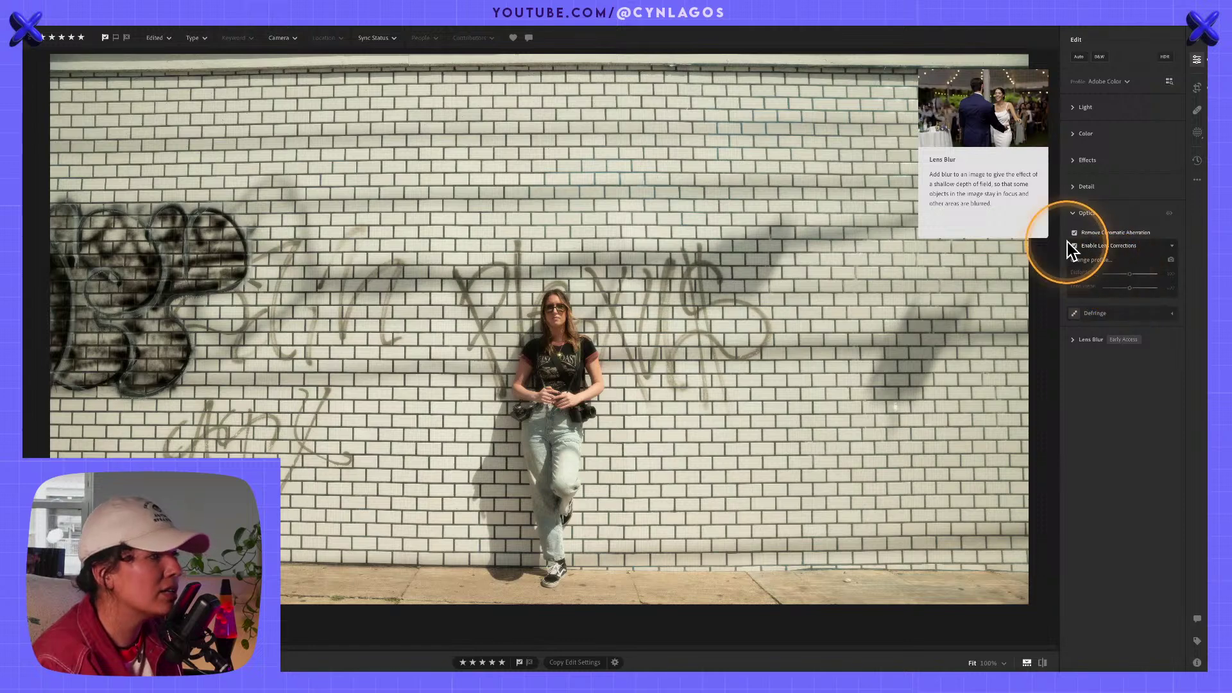
Try auto-selecting a lens profile, and set the make to Canon with the profile Adobe (Canon RF 16mm F2.8 STM).
click(1099, 261)
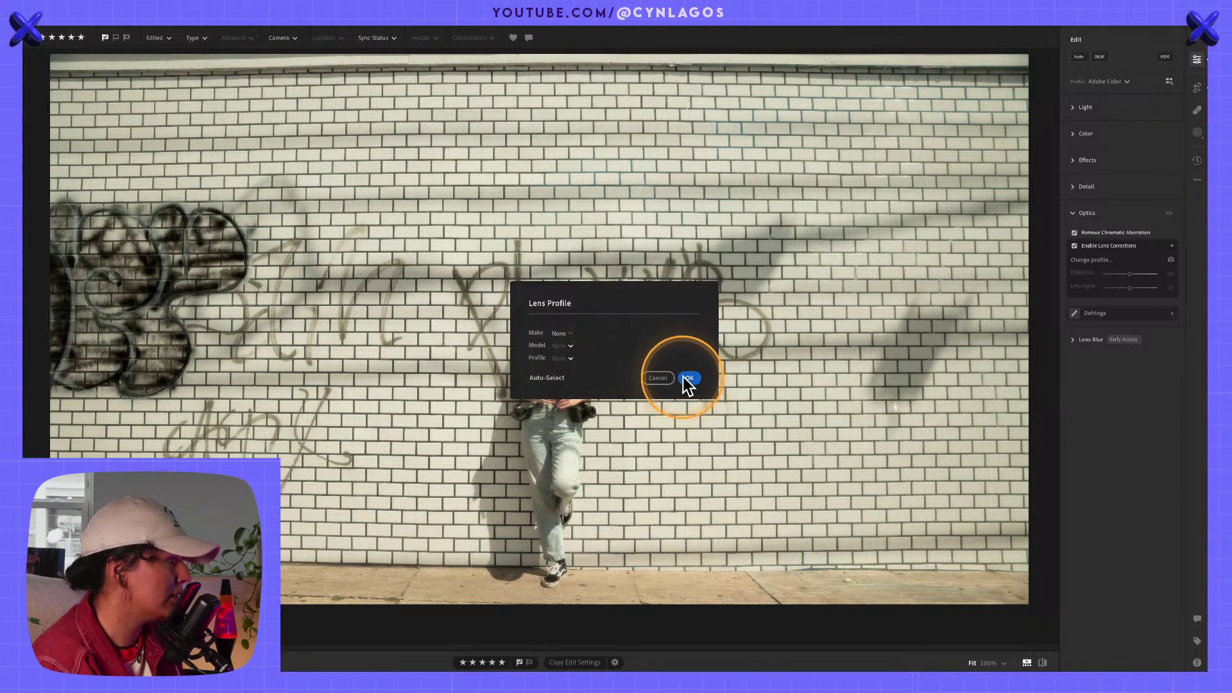
click(552, 377)
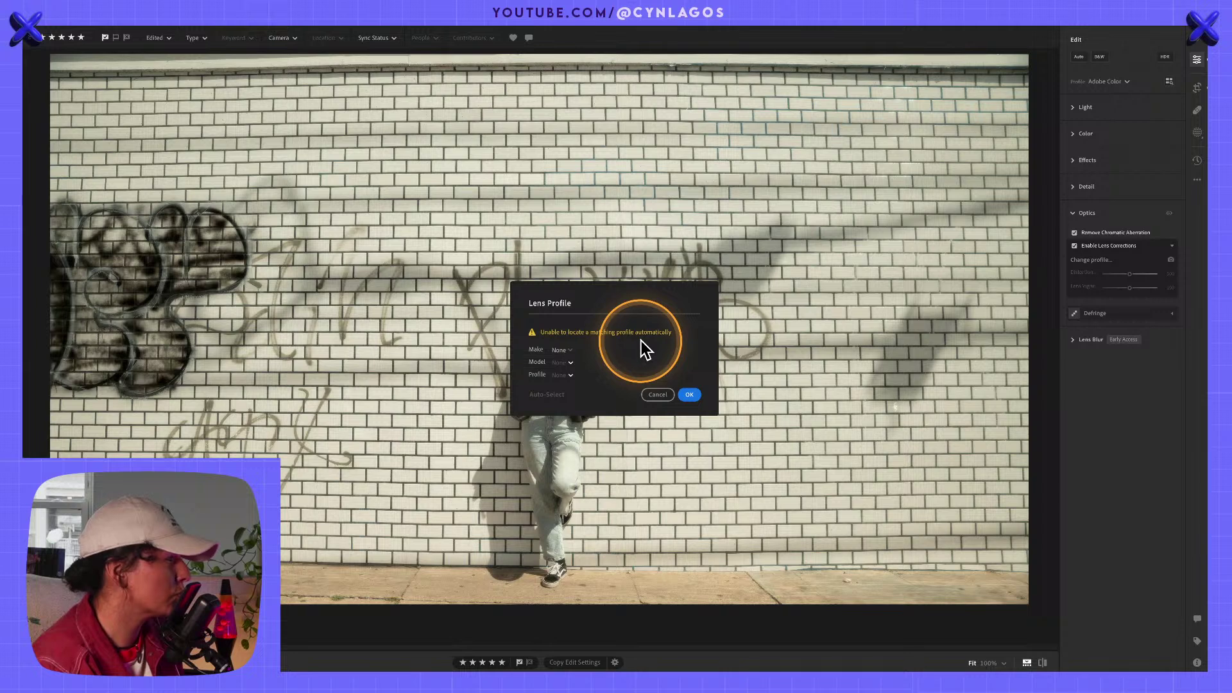
click(567, 351)
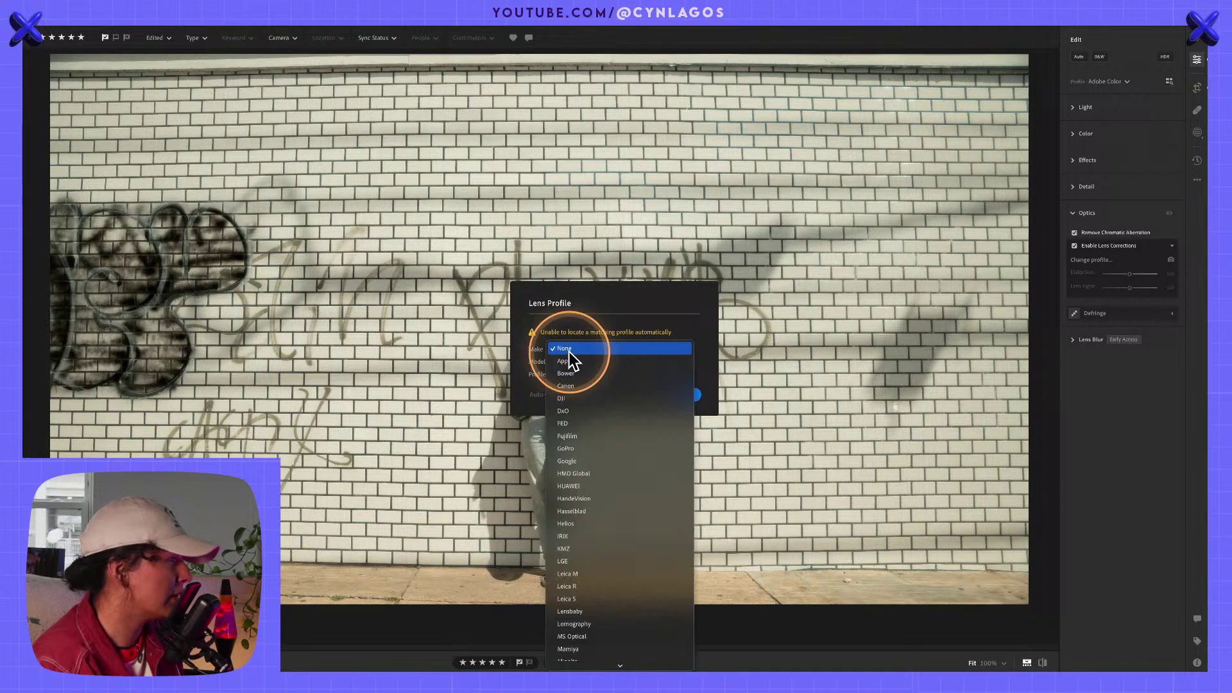
click(597, 386)
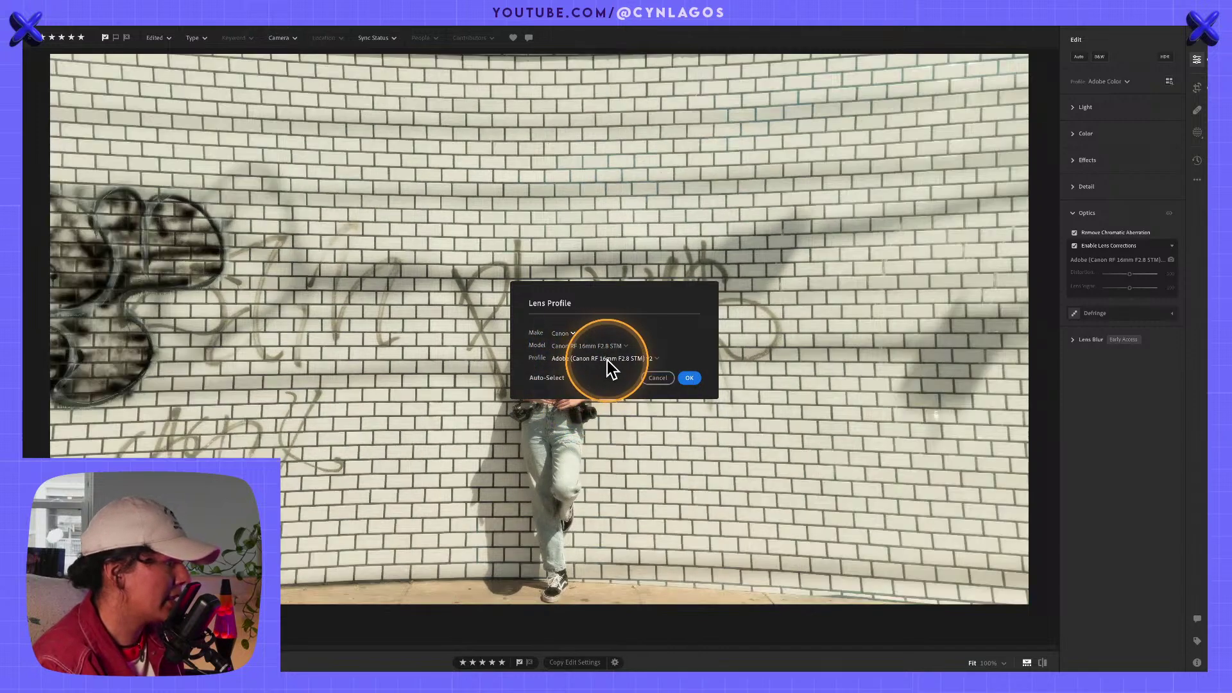
click(608, 359)
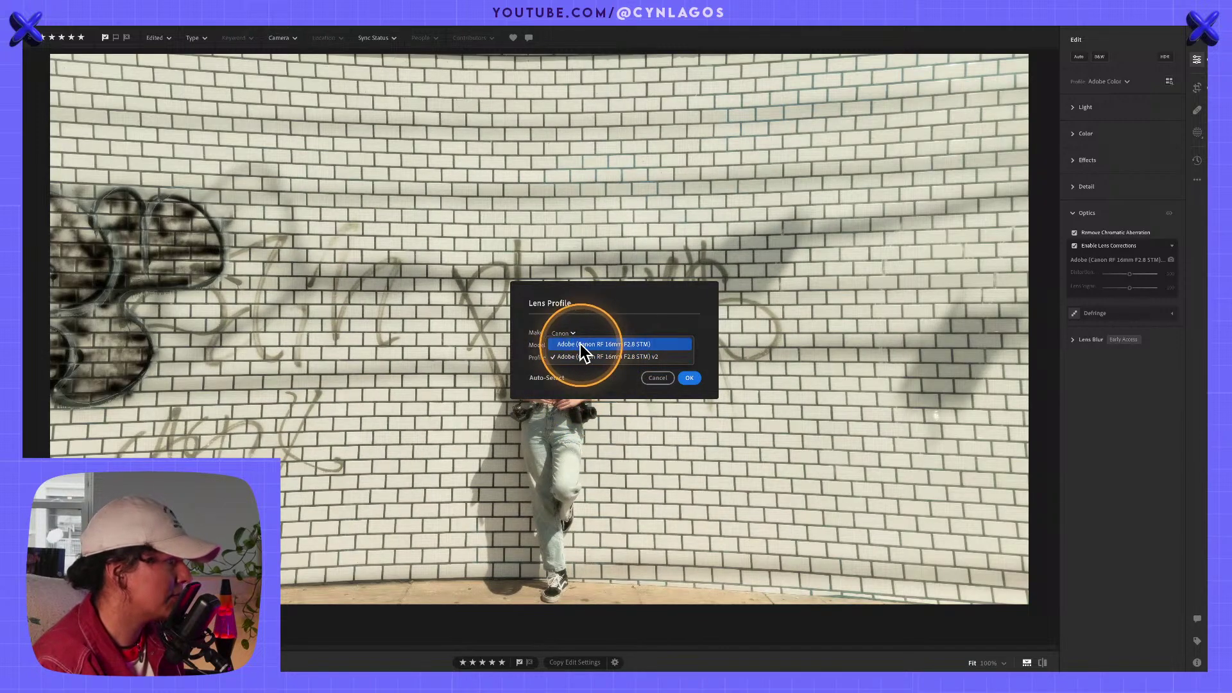
click(580, 344)
Try the Canon EF-S 24mm f/2.8 STM lens model and close the lens profile settings.
click(599, 346)
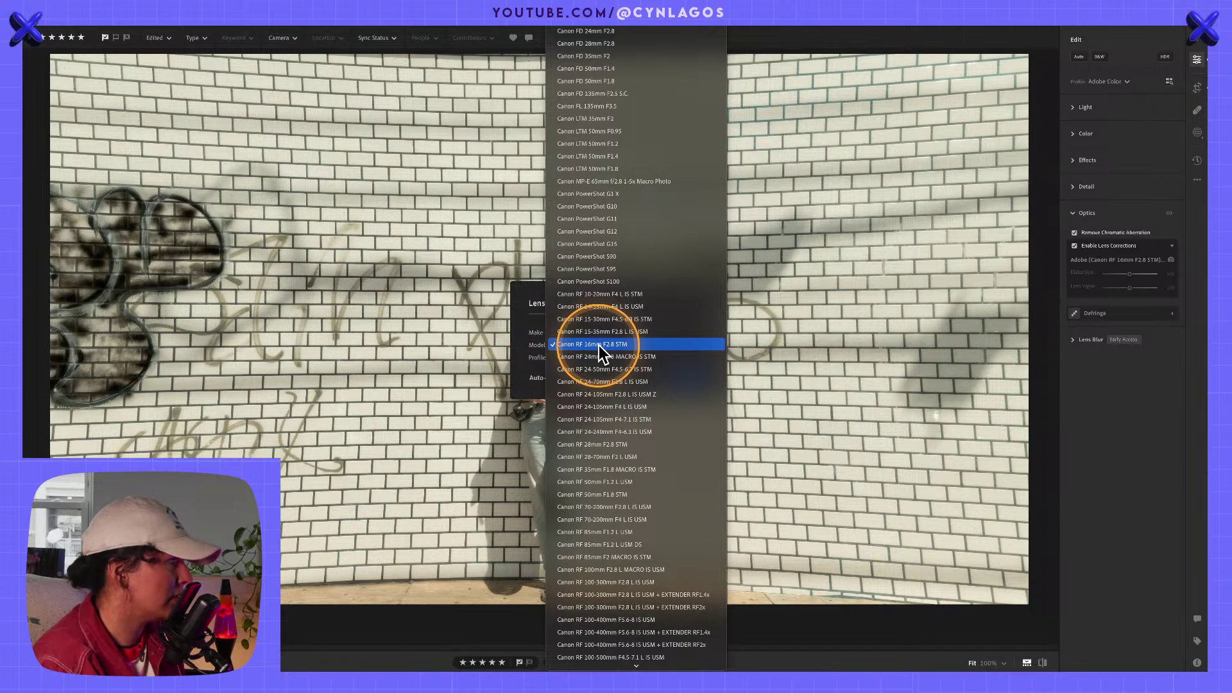
scroll(603, 344, up, 10)
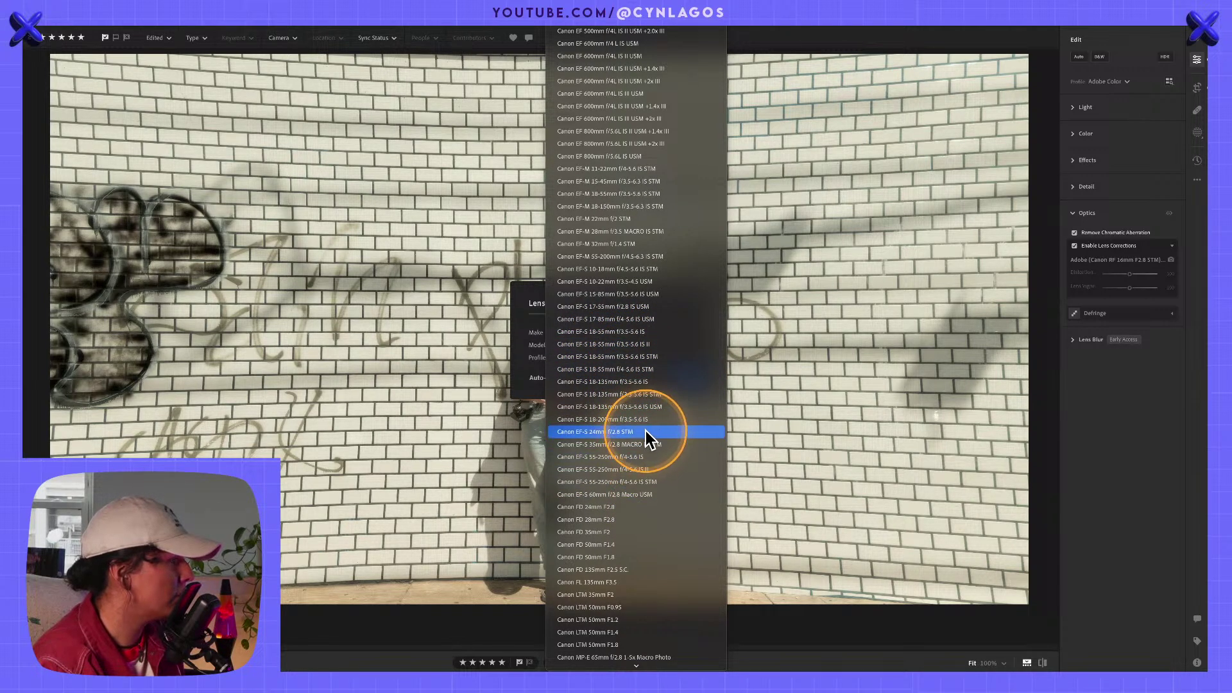
scroll(649, 440, up, 5)
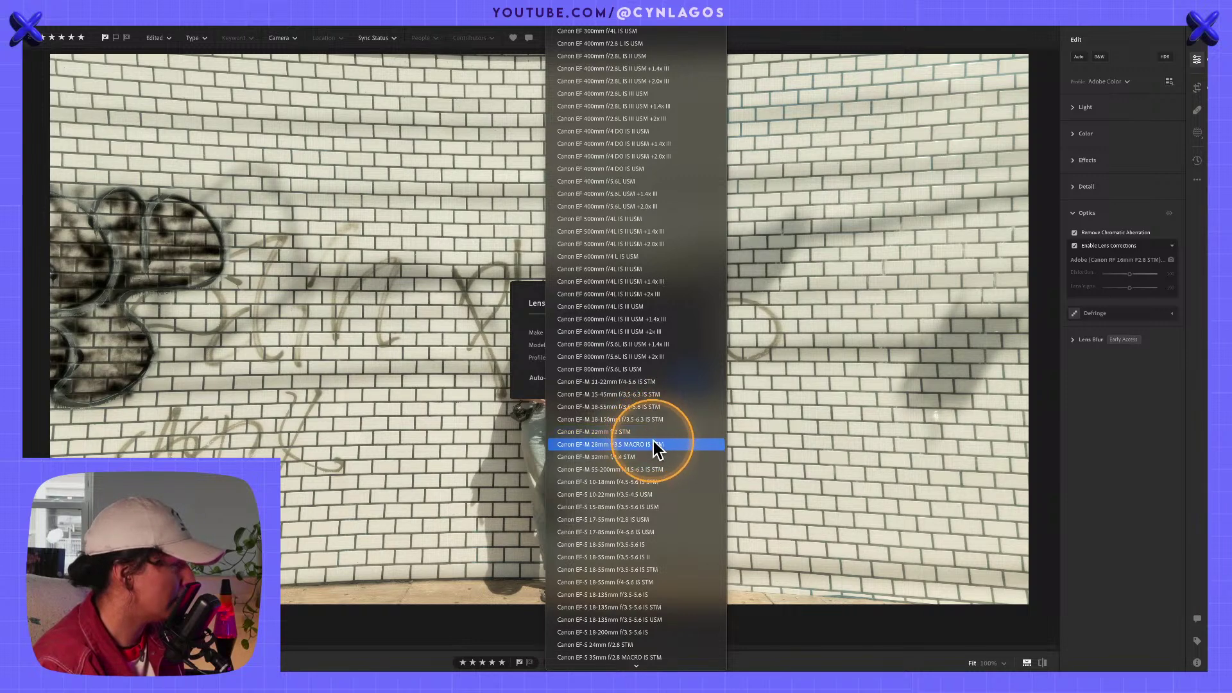
click(629, 643)
click(617, 347)
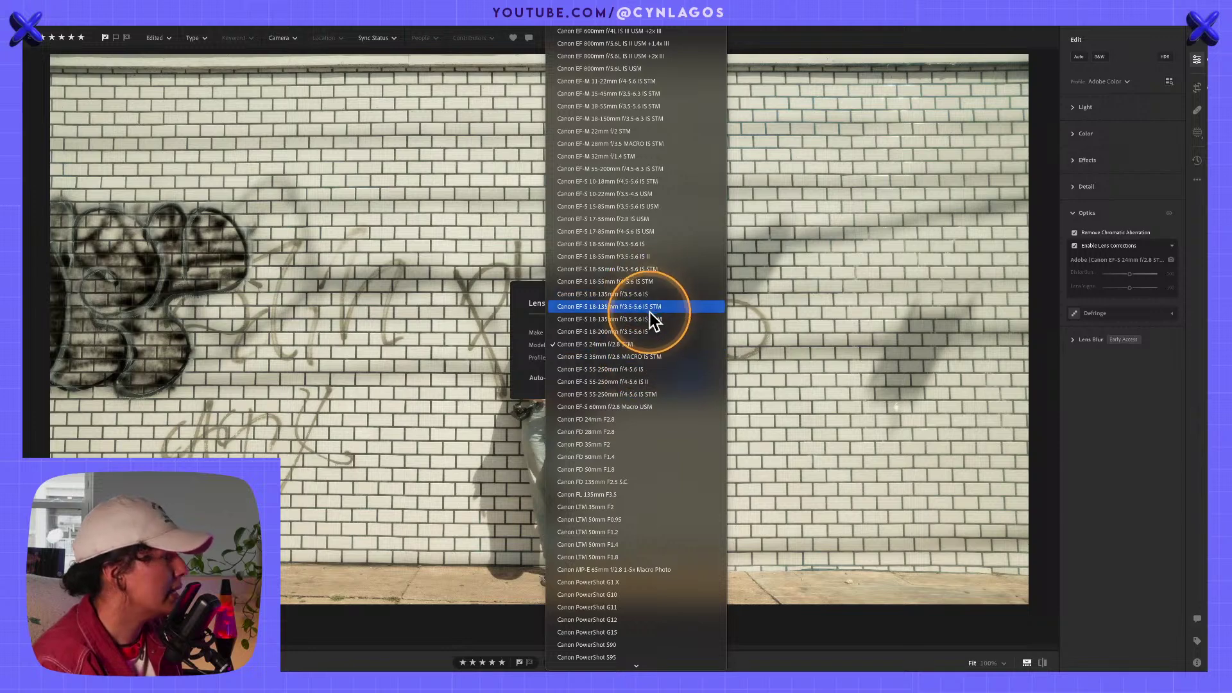
click(547, 306)
click(690, 379)
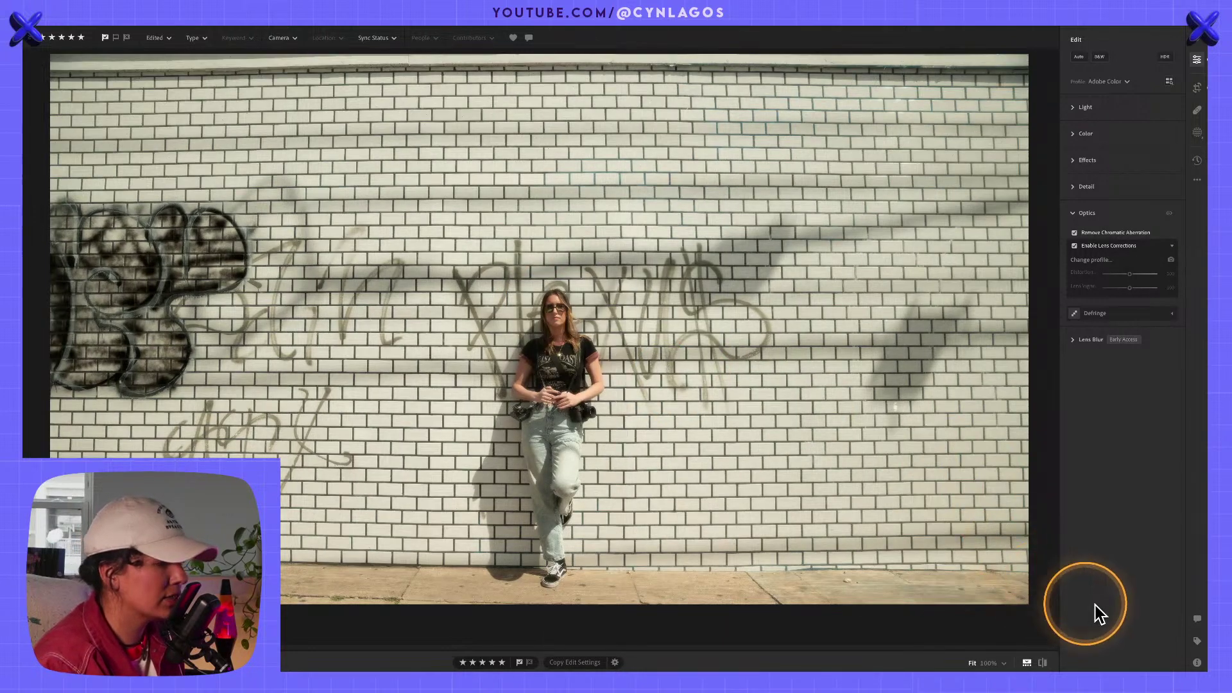
Check the photo's focal length in its capture info and return to the editing controls.
click(1196, 662)
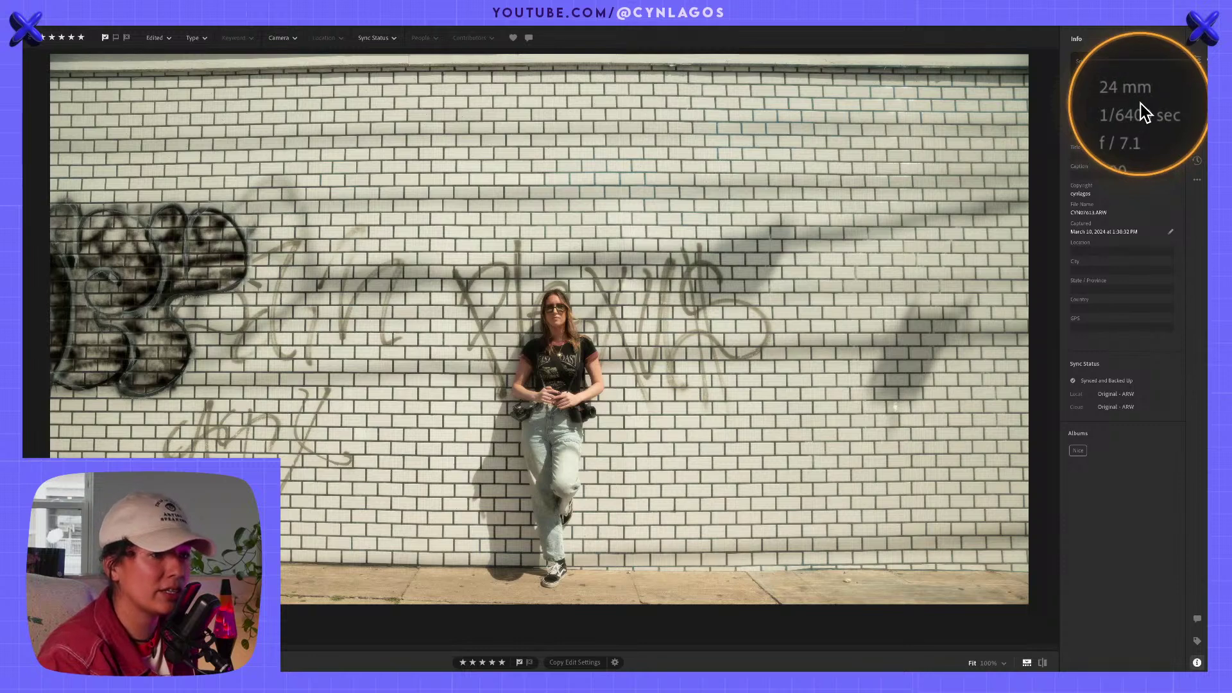
click(1197, 59)
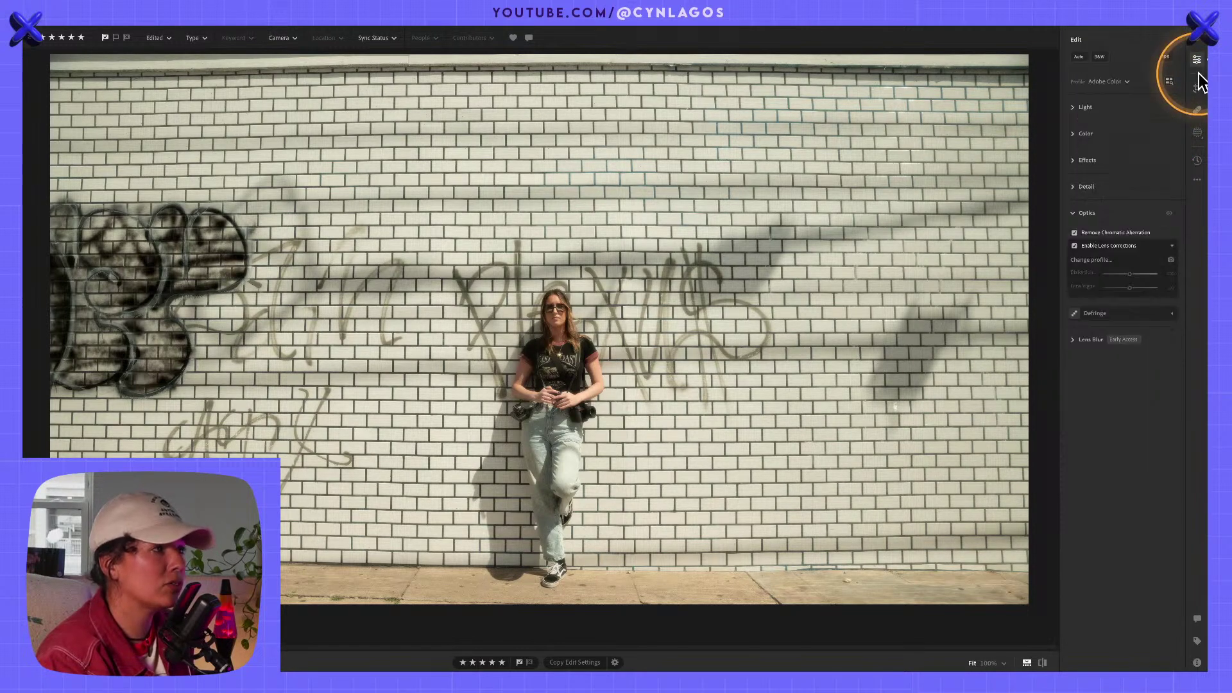
Reopen the lens profile settings and try to choose a lens model for the Canon make.
click(1089, 261)
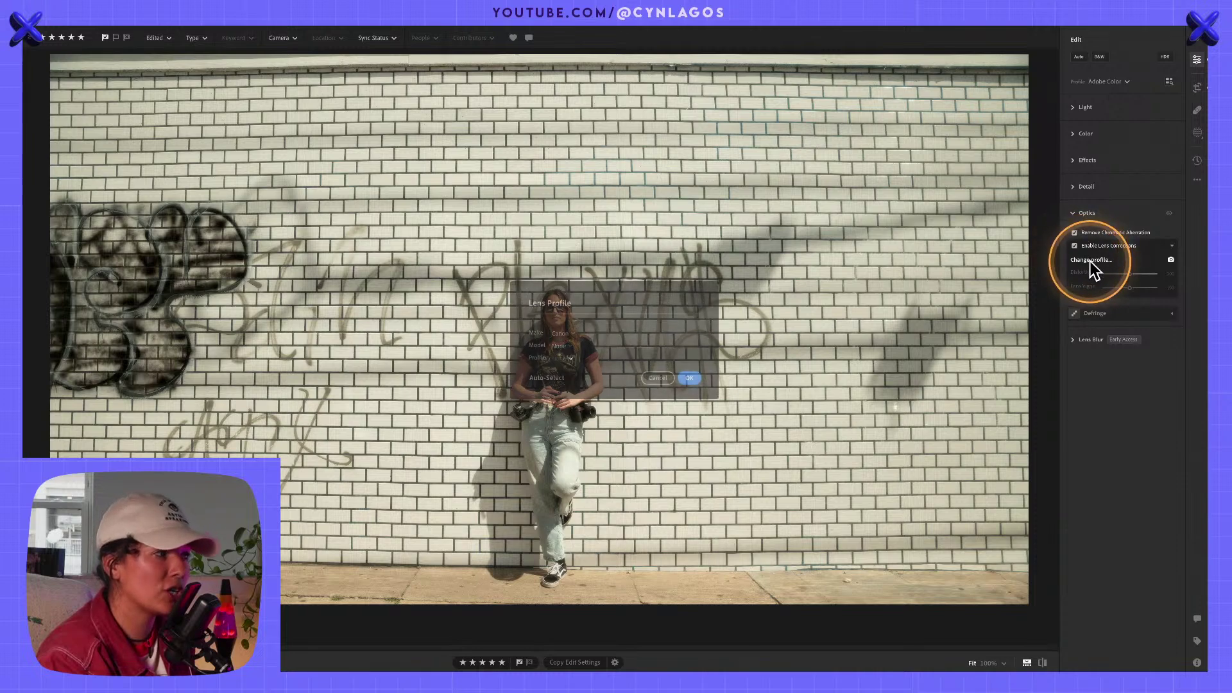
click(565, 344)
click(569, 341)
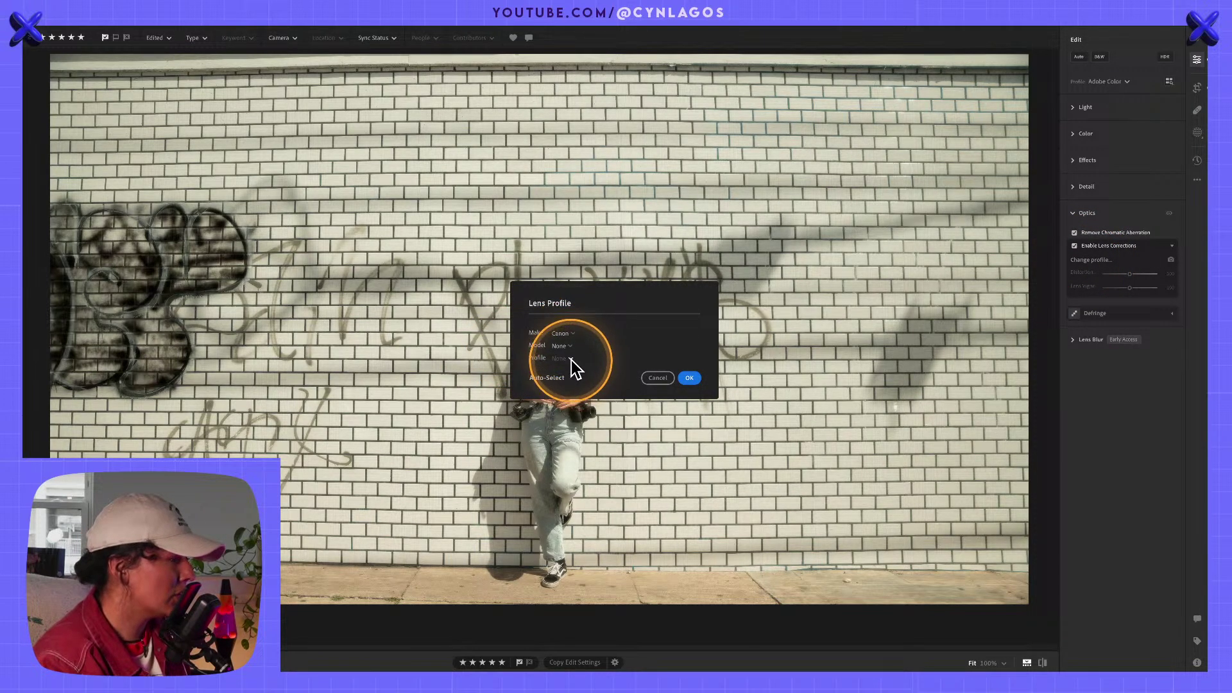
click(572, 349)
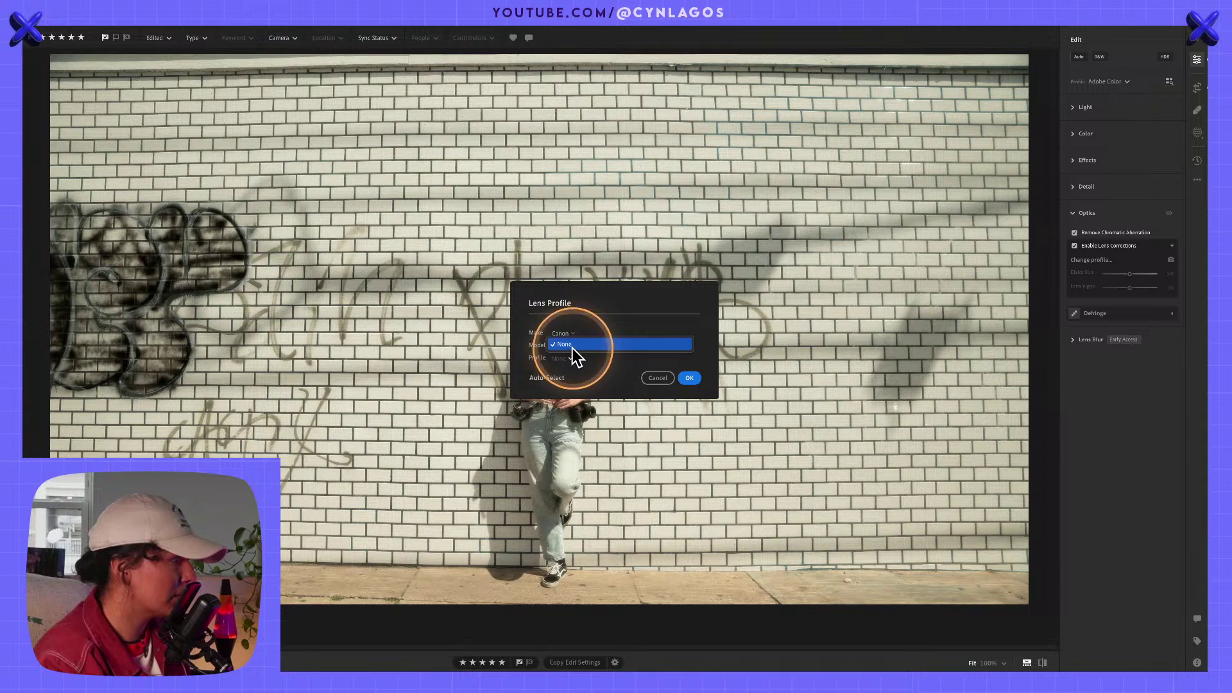
click(571, 337)
click(571, 333)
click(569, 337)
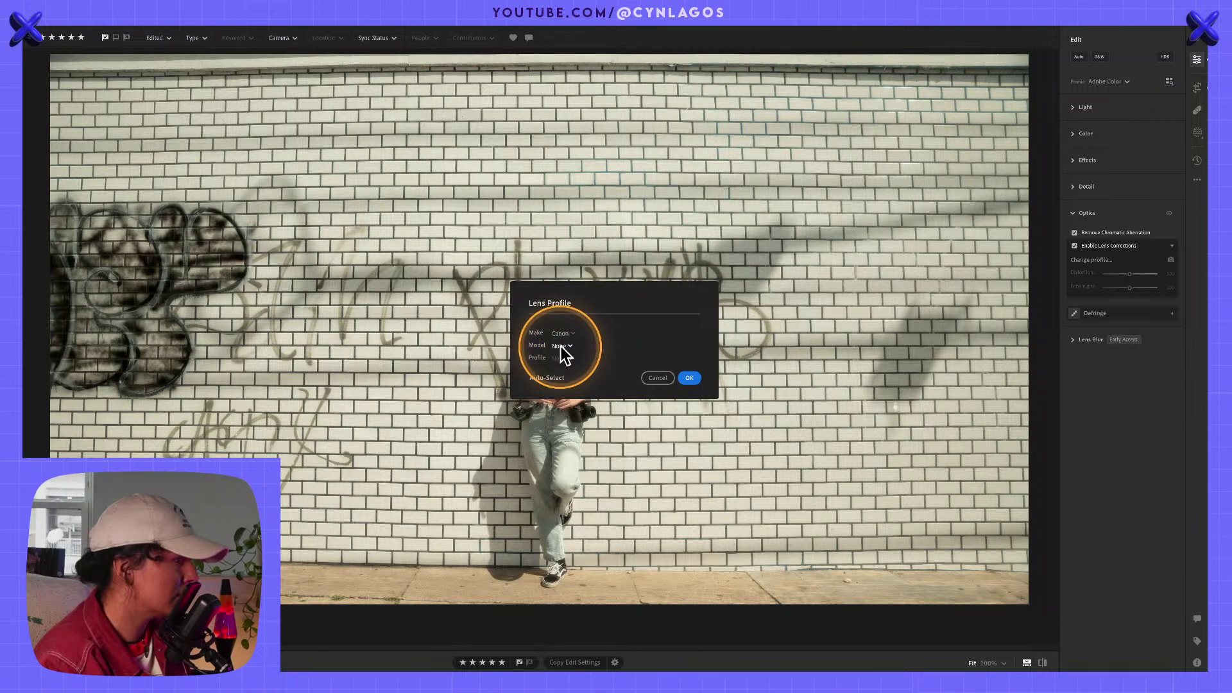
click(568, 346)
click(567, 345)
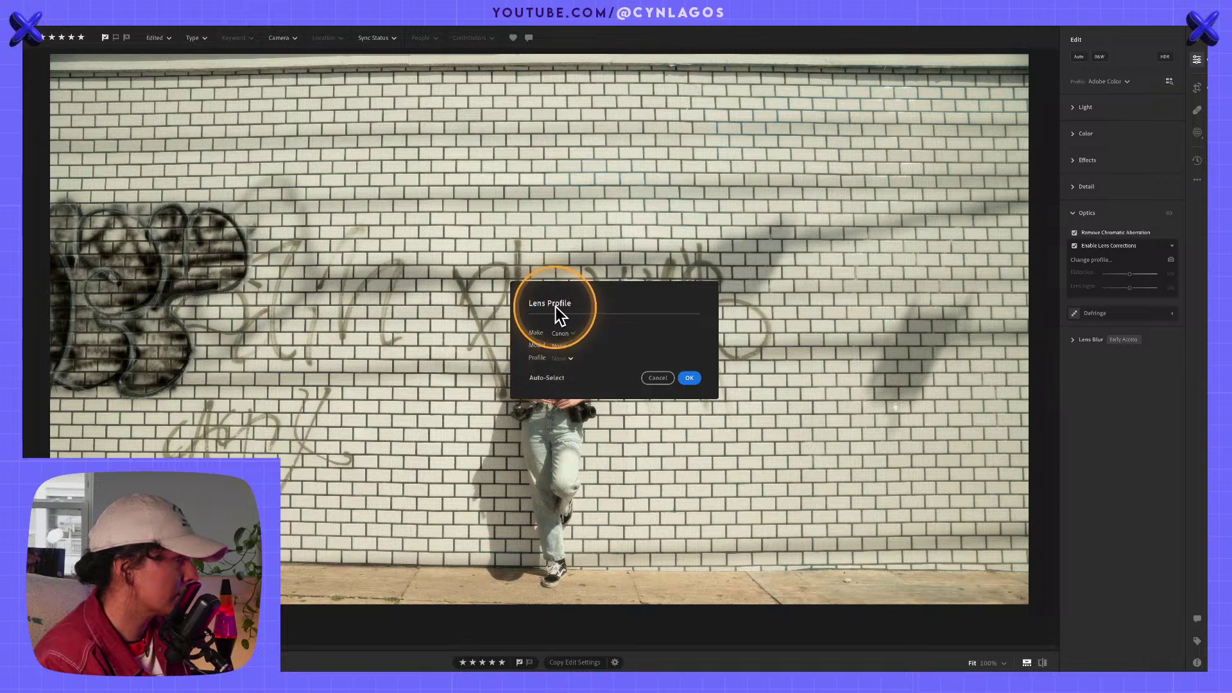
click(688, 379)
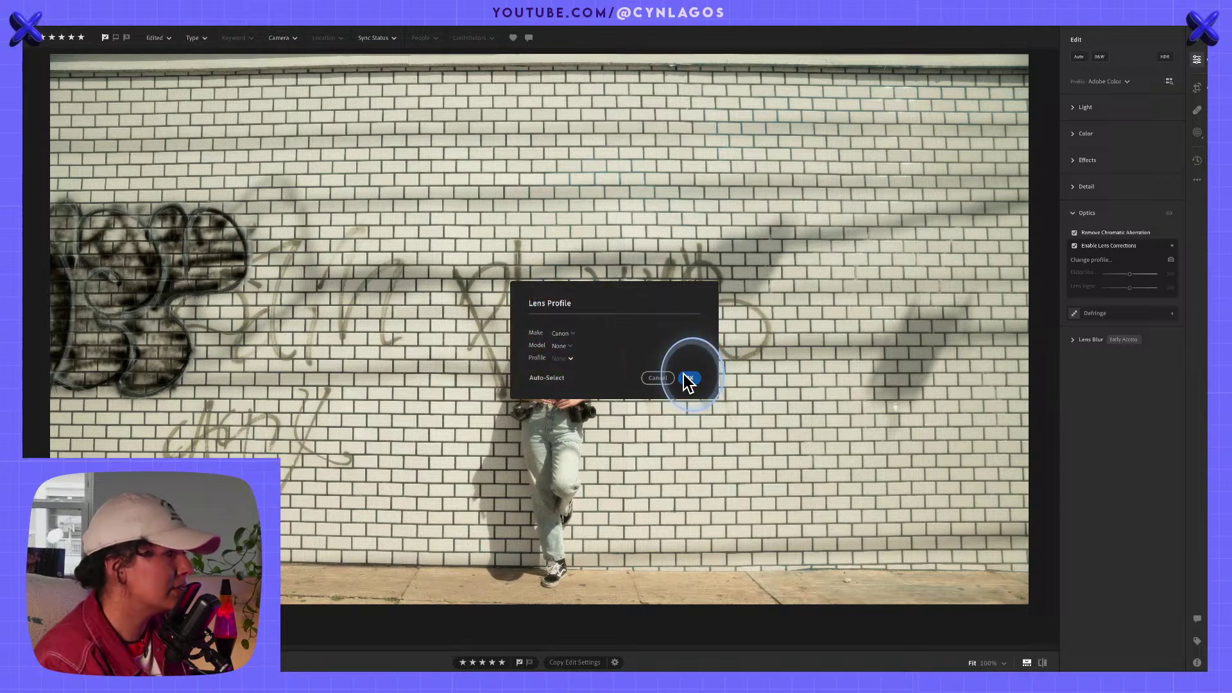
Turn lens corrections off and on, and switch the lens profile make to DJI and back to Canon.
click(1074, 247)
click(1074, 247)
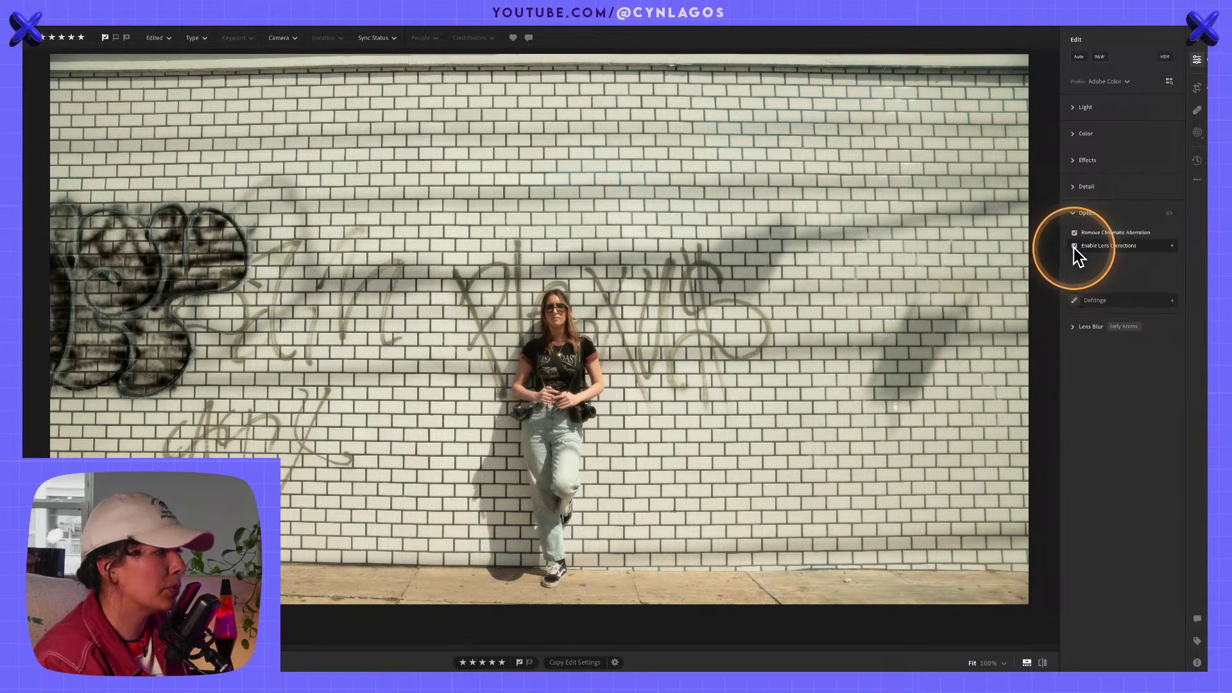
click(1087, 260)
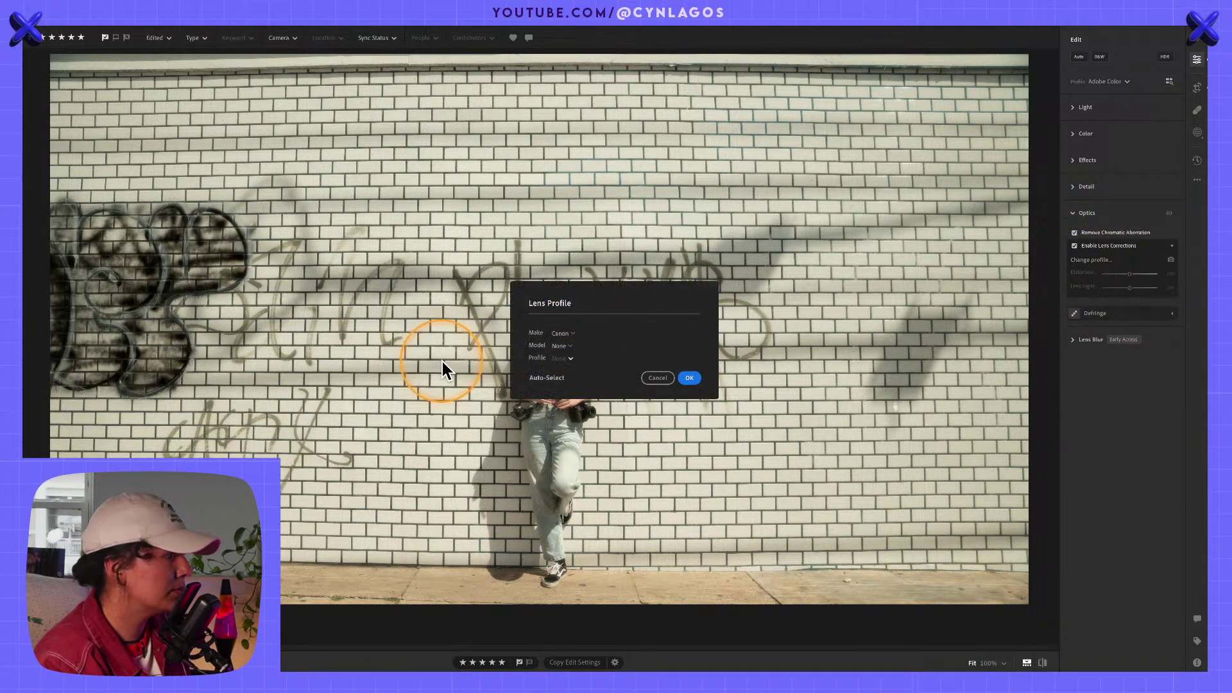
click(568, 335)
click(571, 345)
click(569, 335)
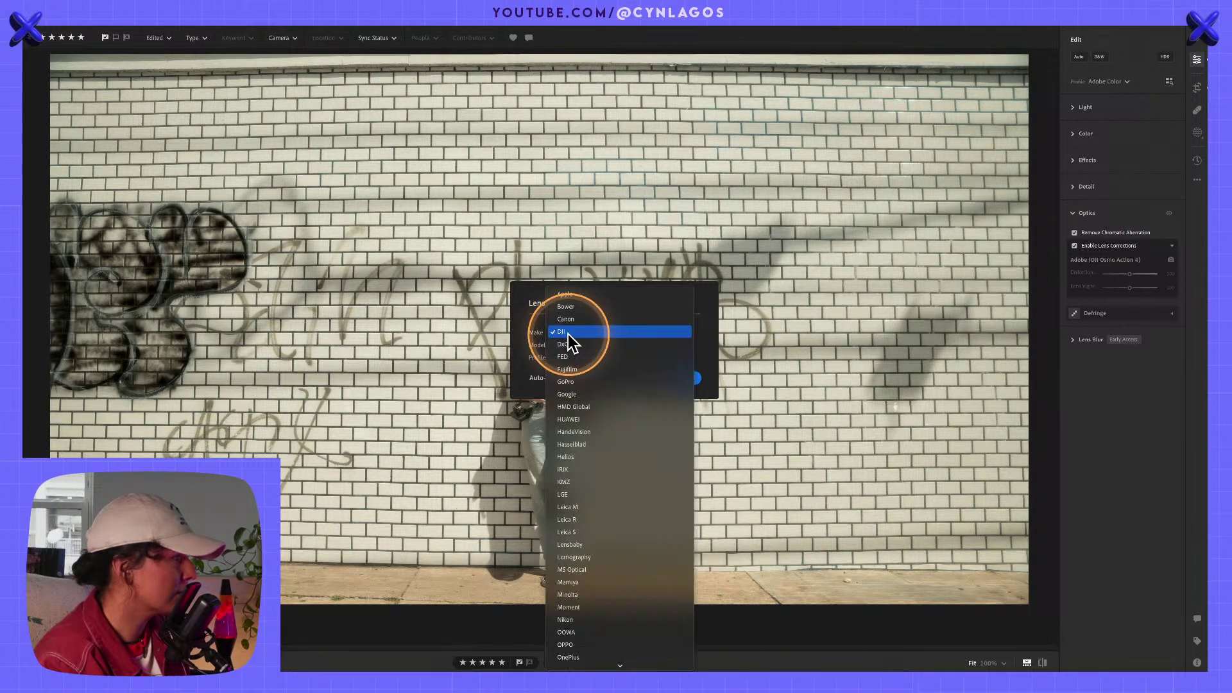
click(568, 332)
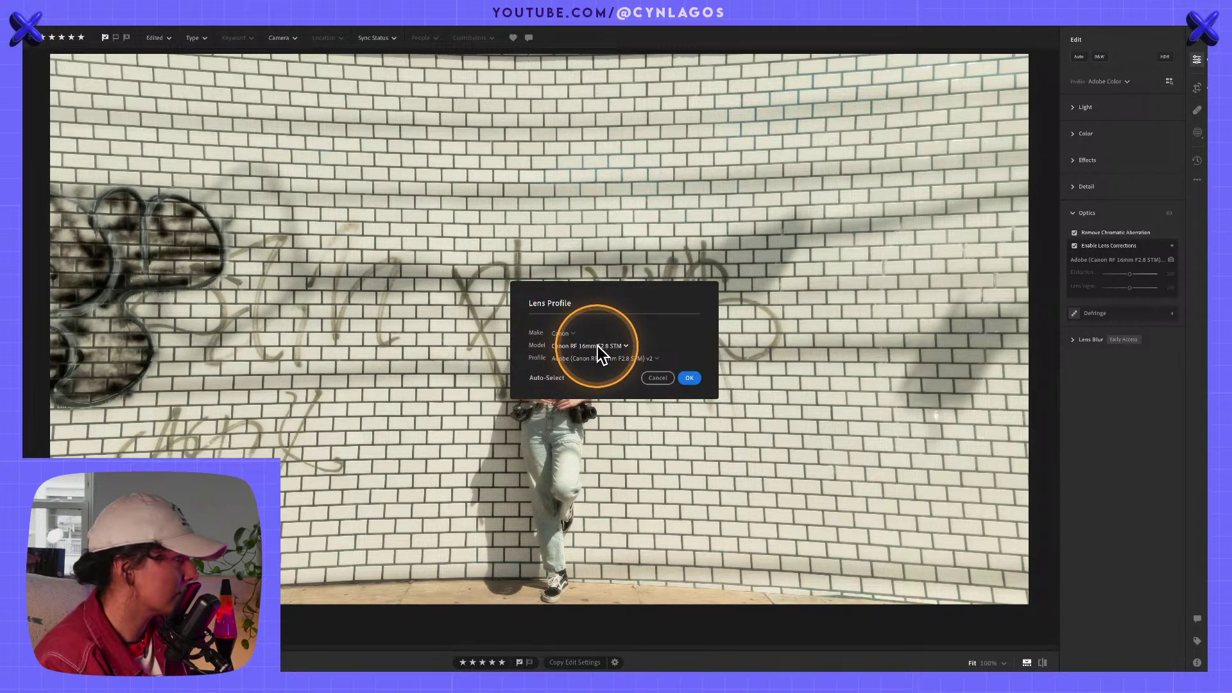
Try the Canon RF 24mm F1.8 MACRO IS STM model, and apply the Canon RF 24-70mm F2.8 L IS USM lens profile instead.
click(597, 346)
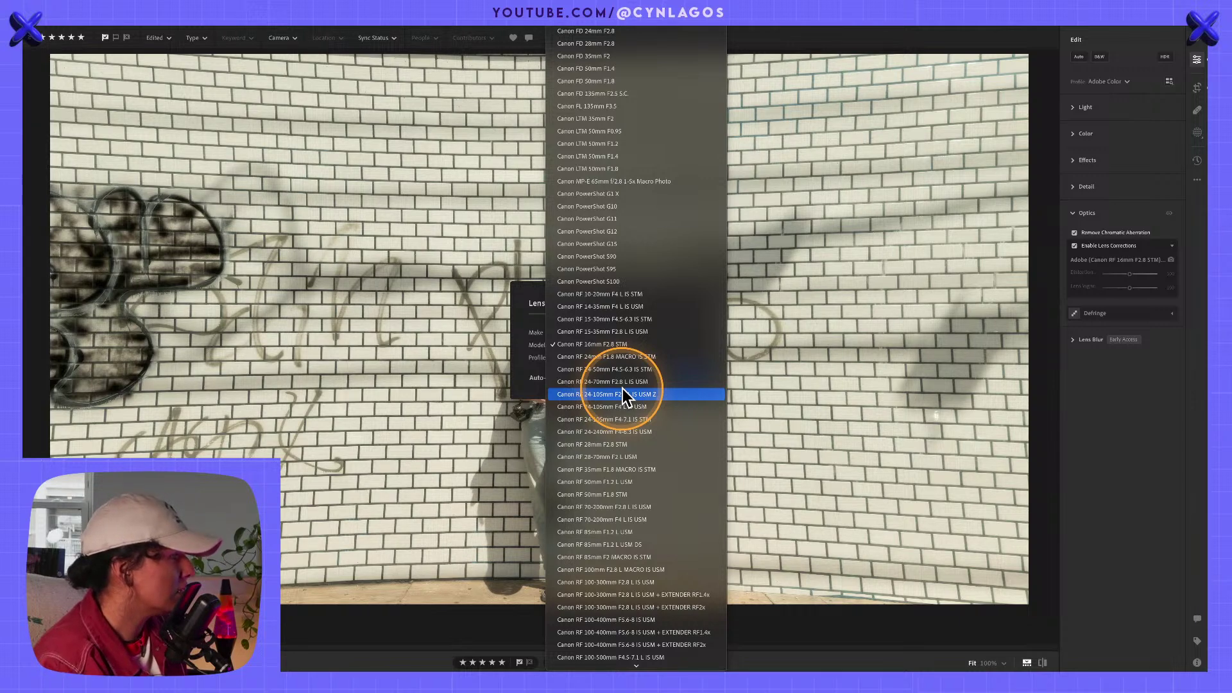
click(633, 356)
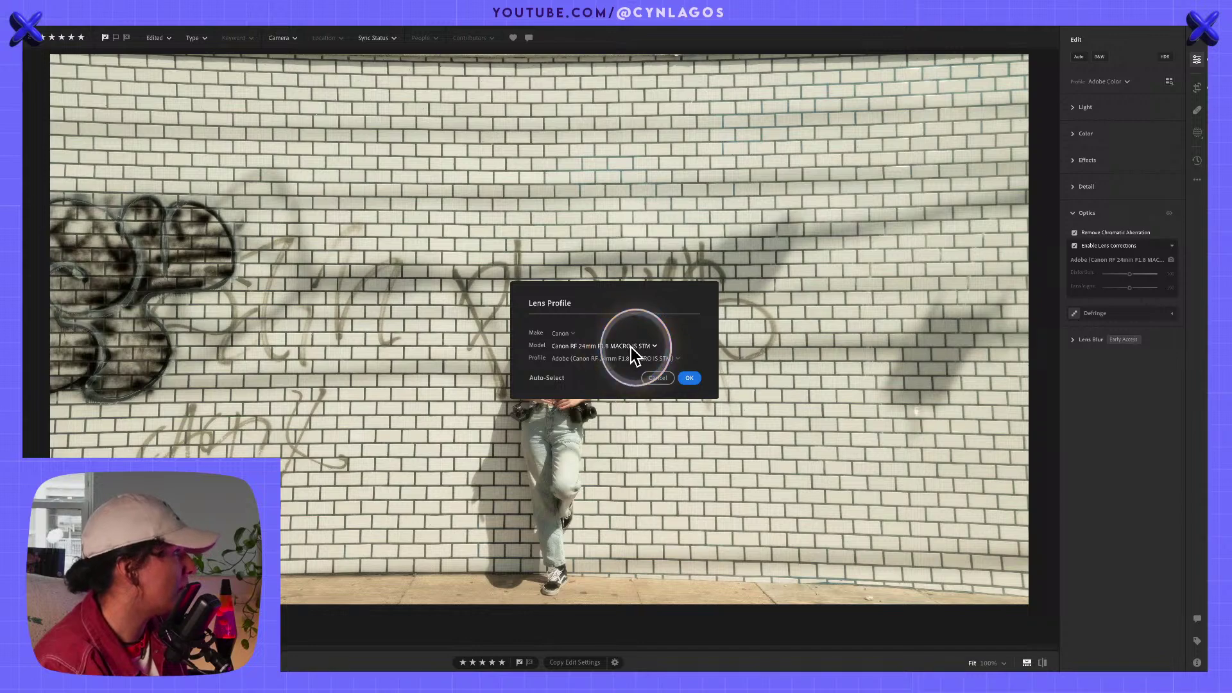
click(630, 348)
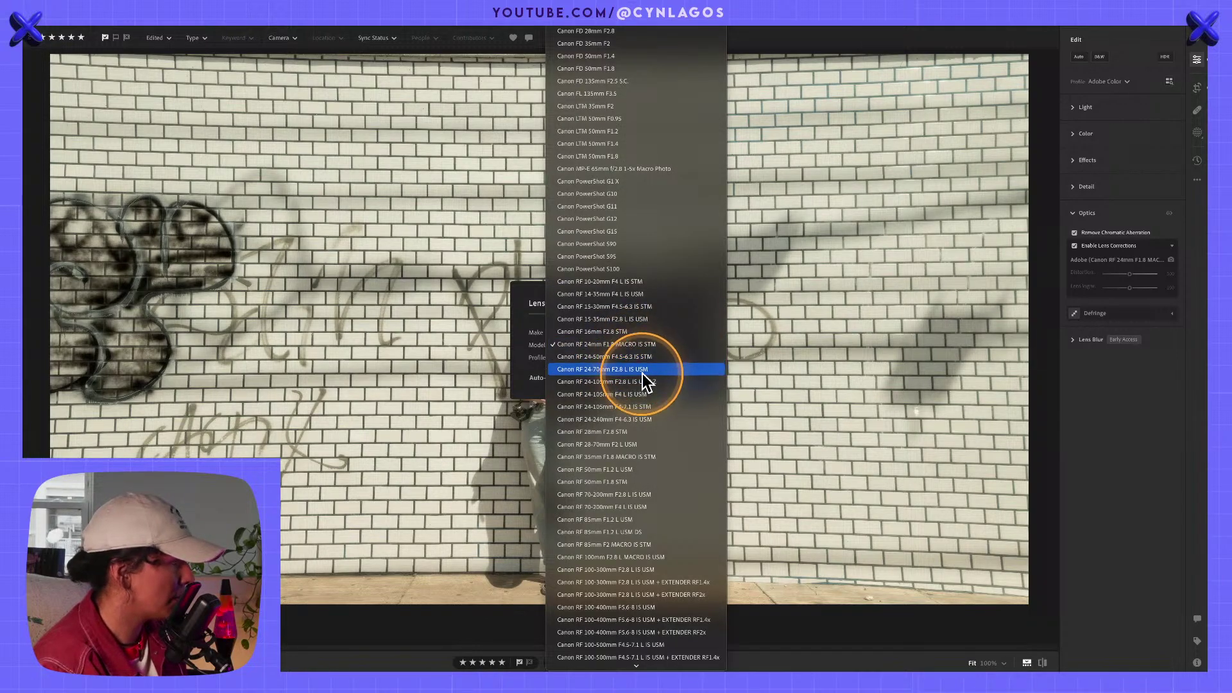
click(641, 371)
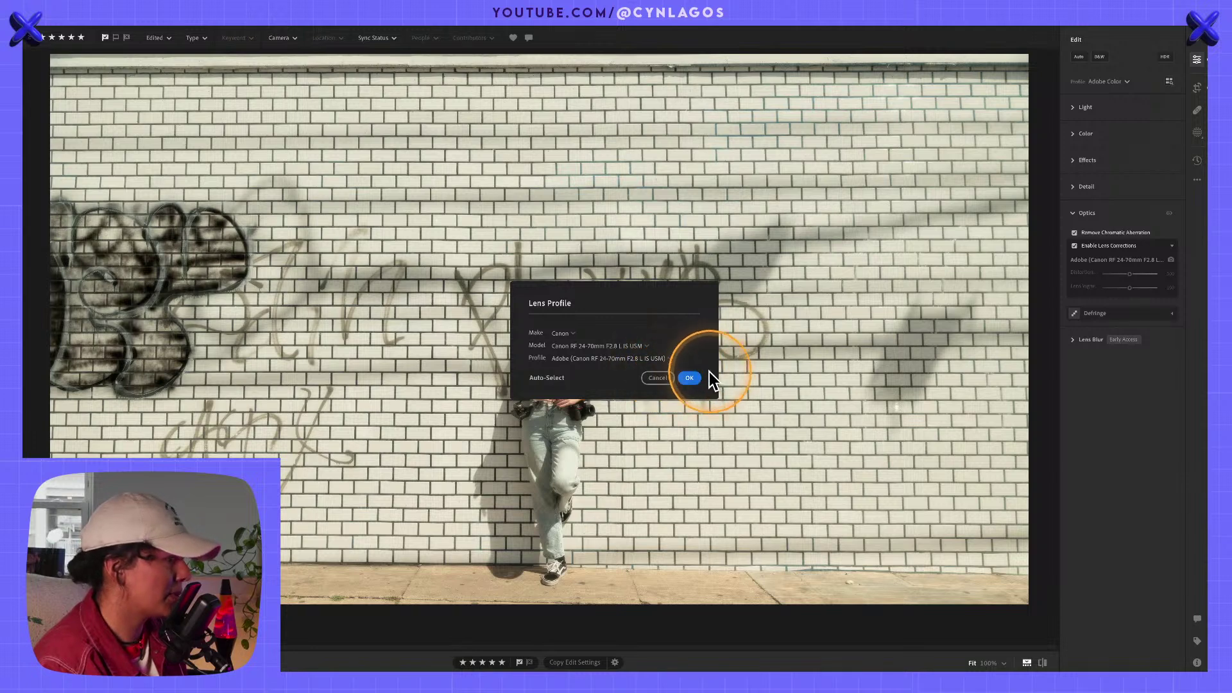
click(689, 378)
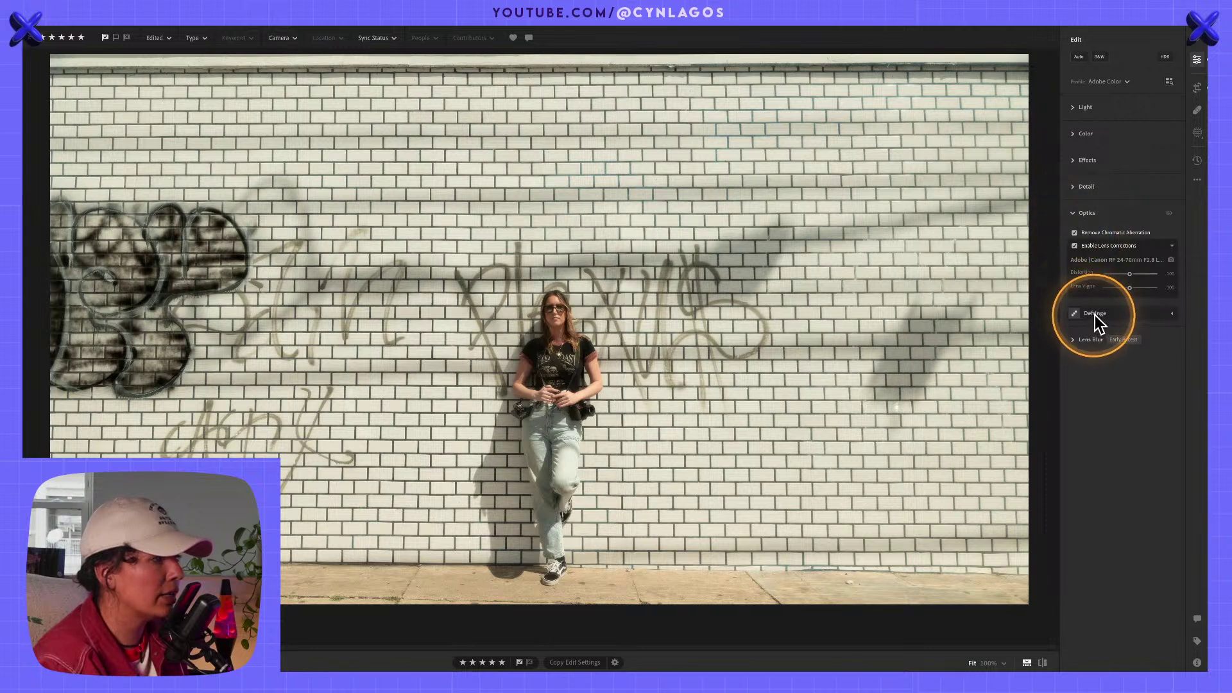
Look through the Effects, Detail, Optics and Lens Blur adjustment sections for the horizontal photo.
click(1073, 213)
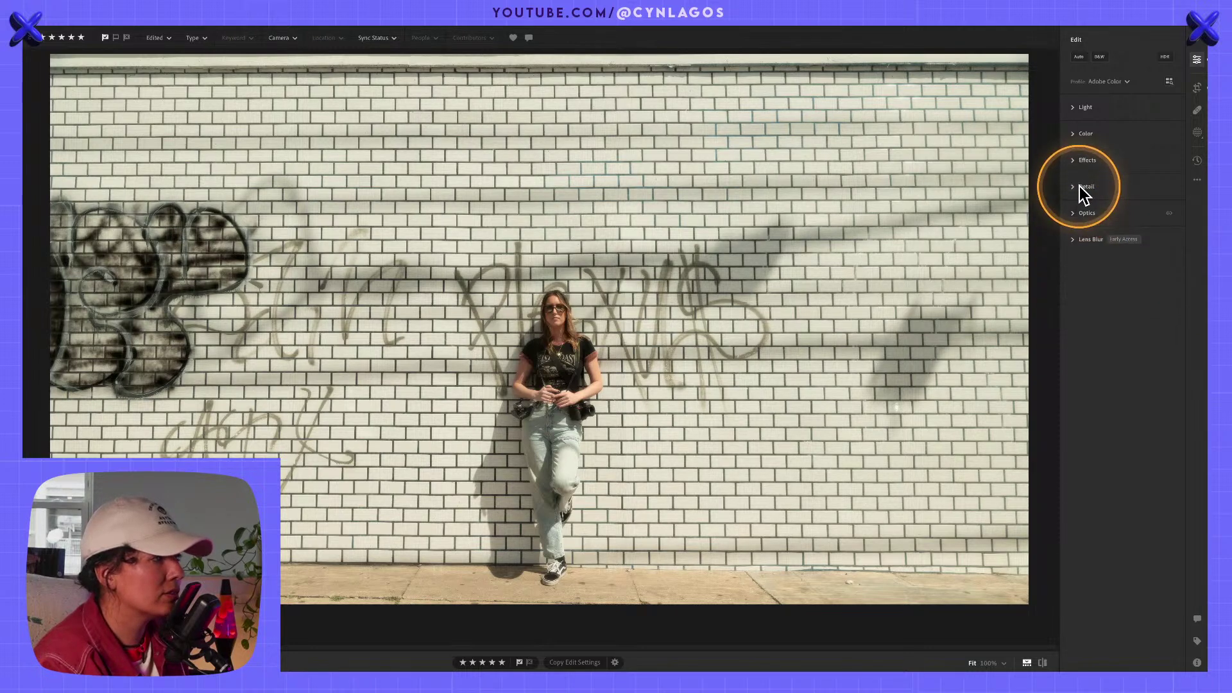
click(1074, 164)
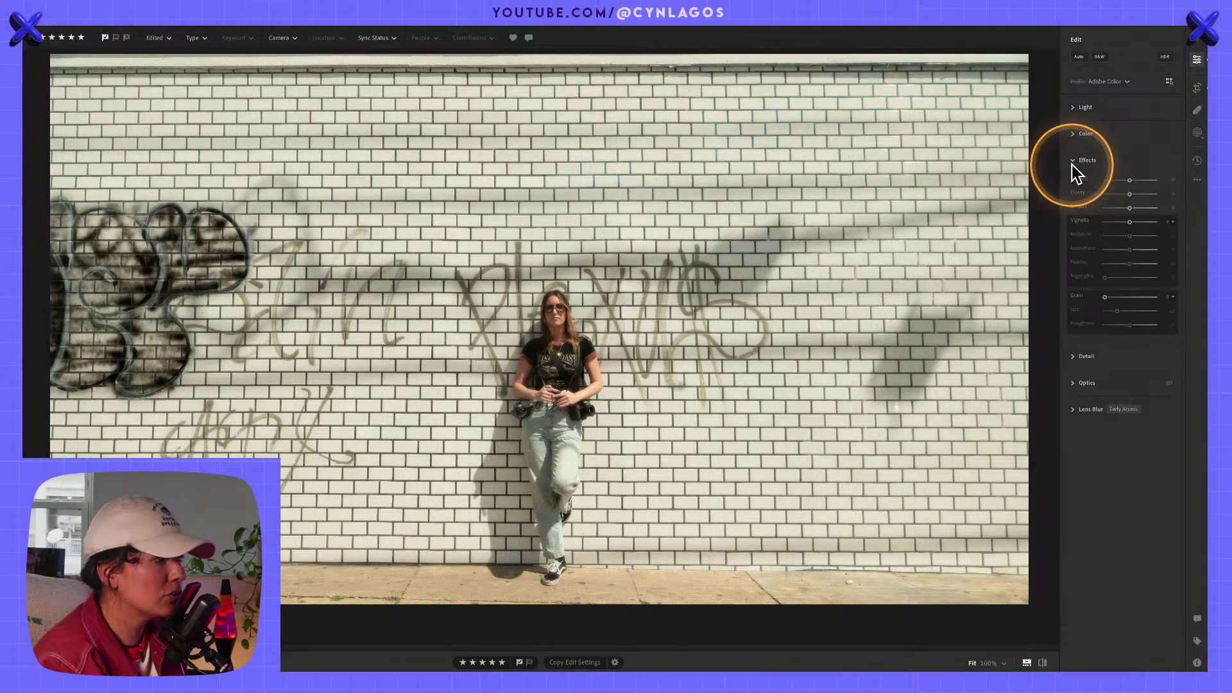
click(1073, 160)
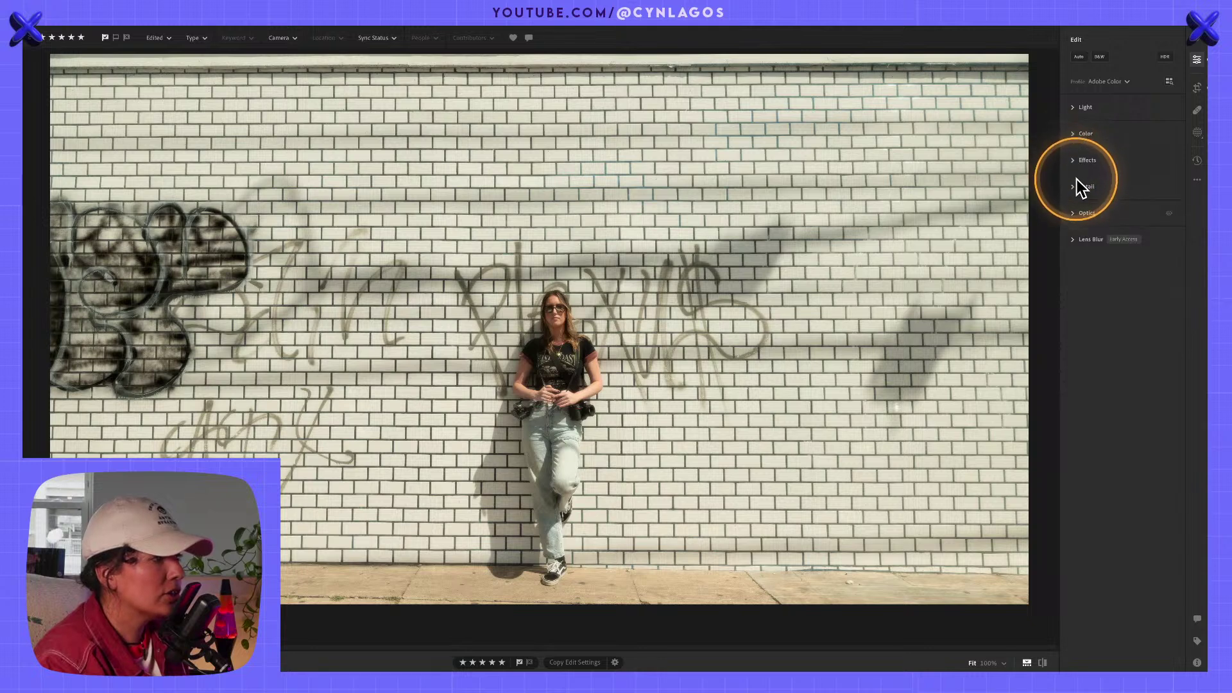
click(1076, 187)
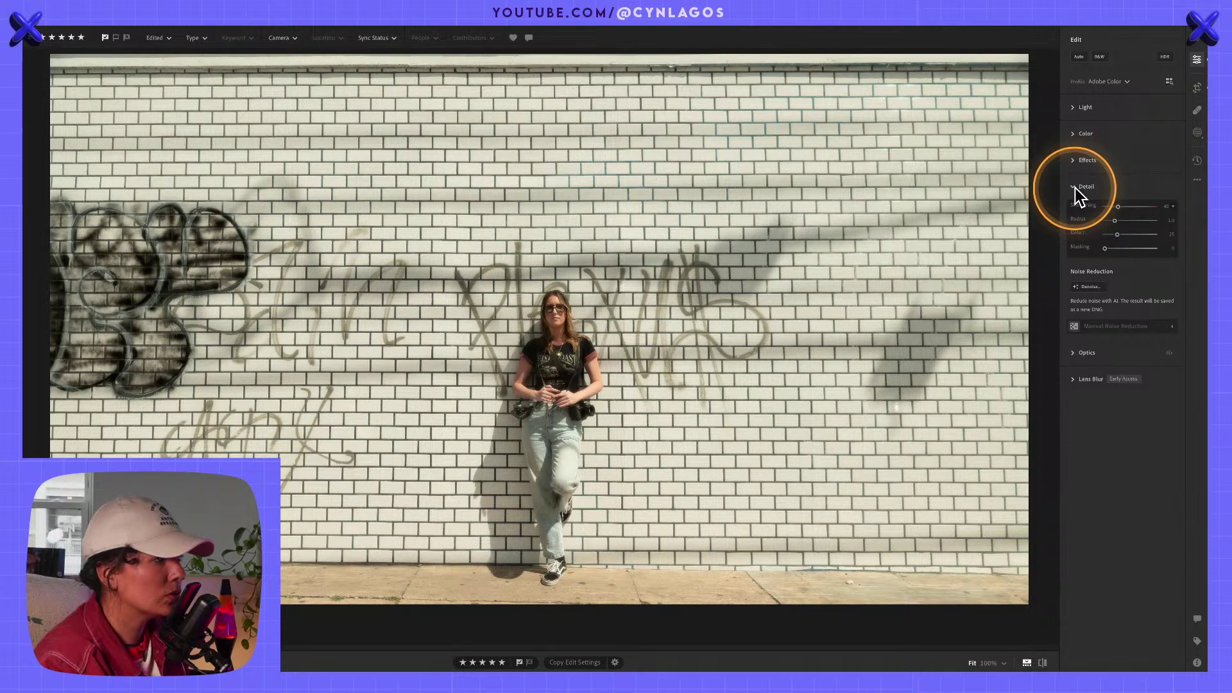
click(1076, 189)
click(1076, 213)
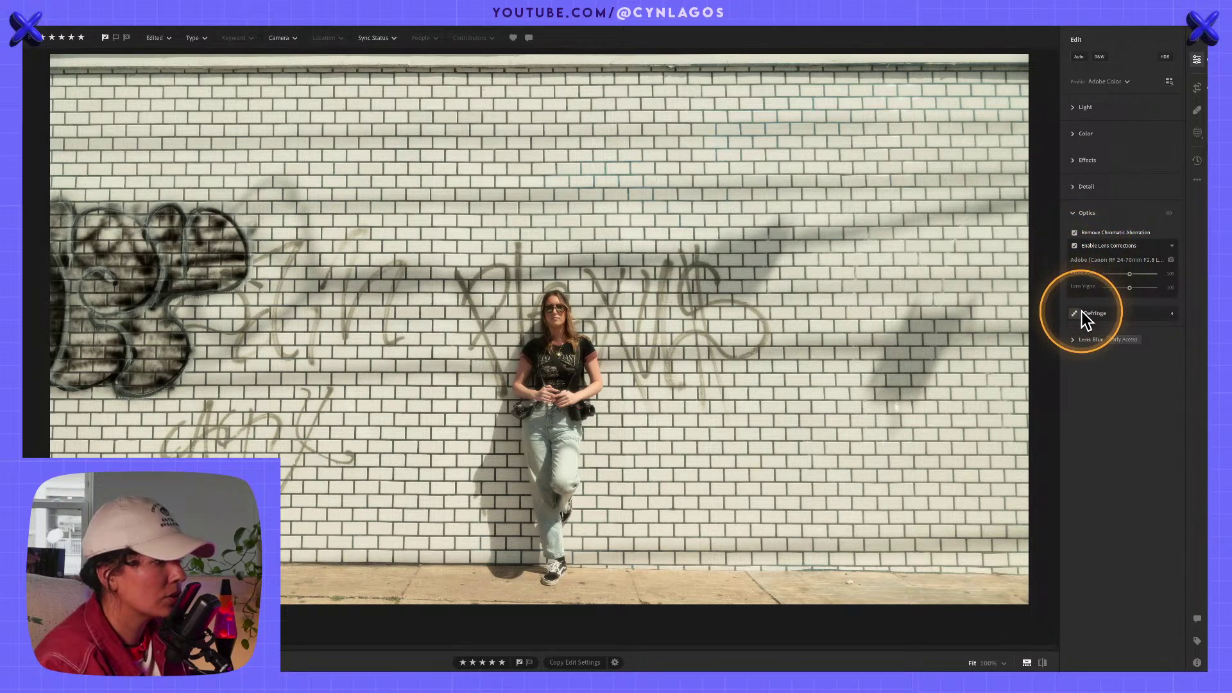
click(1077, 340)
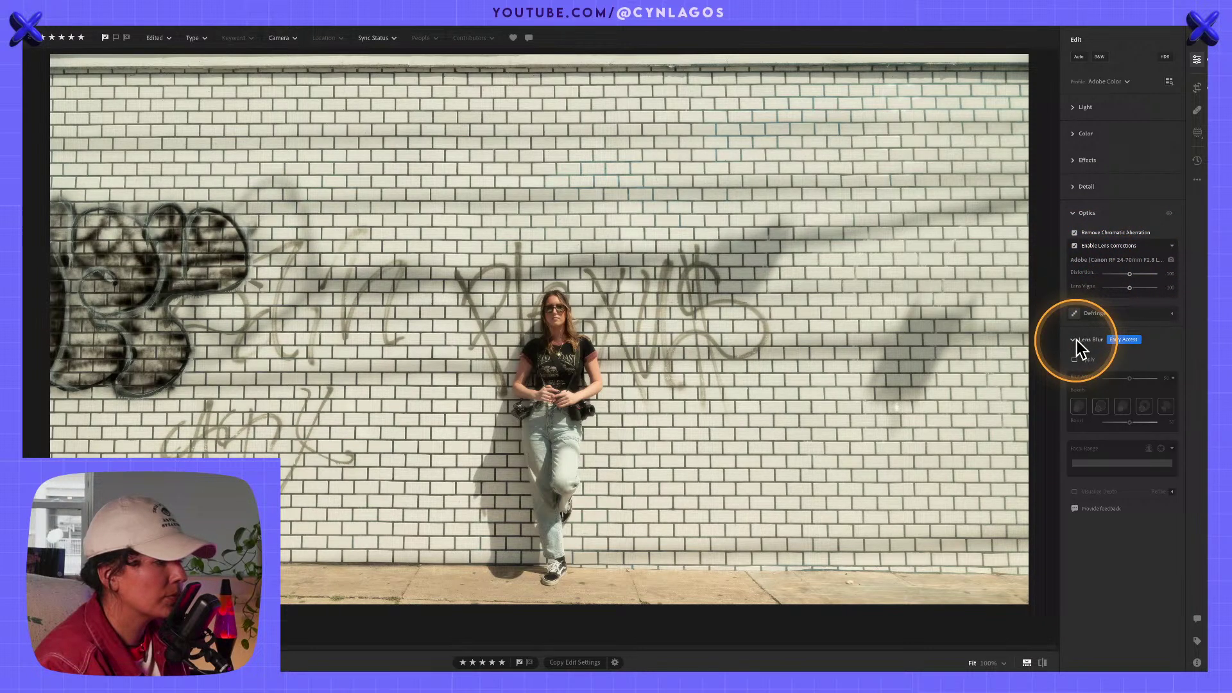
click(1077, 340)
click(1078, 160)
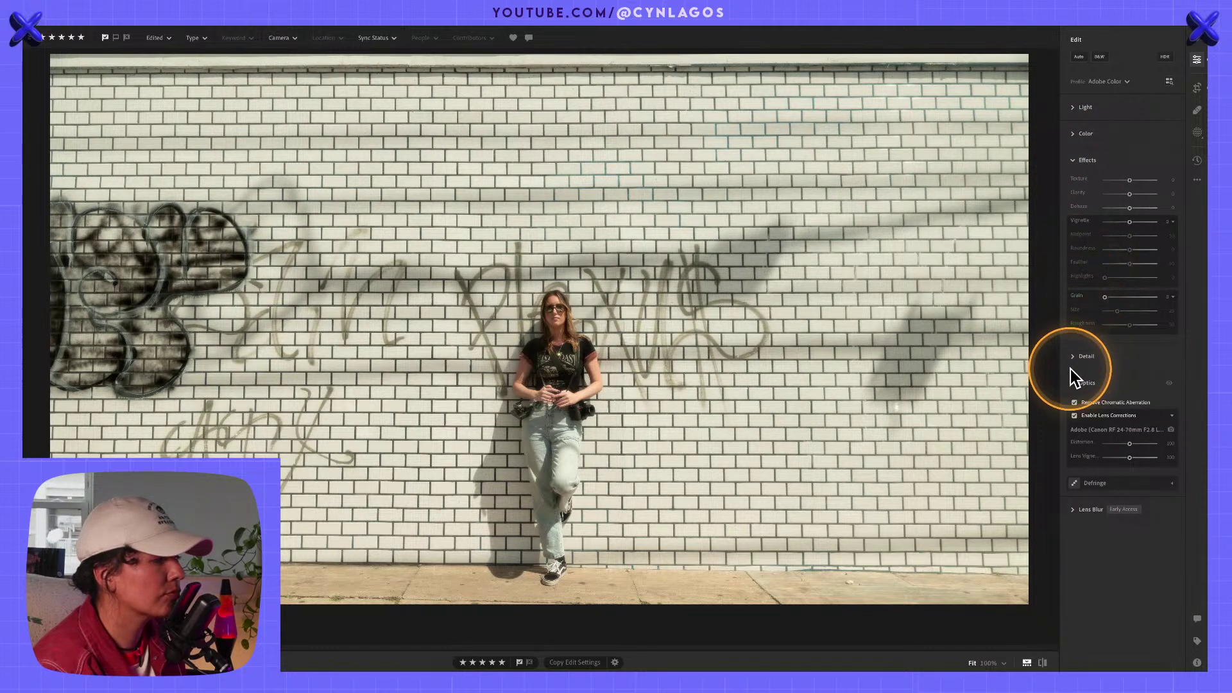
click(1083, 357)
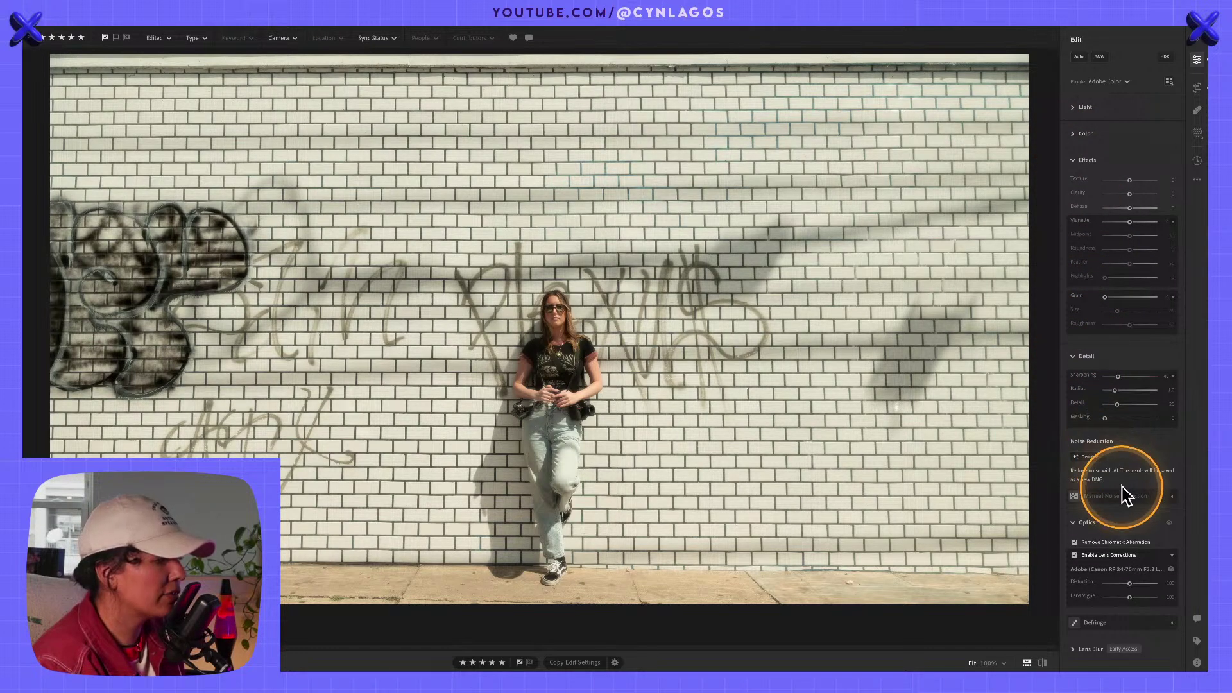
click(1078, 160)
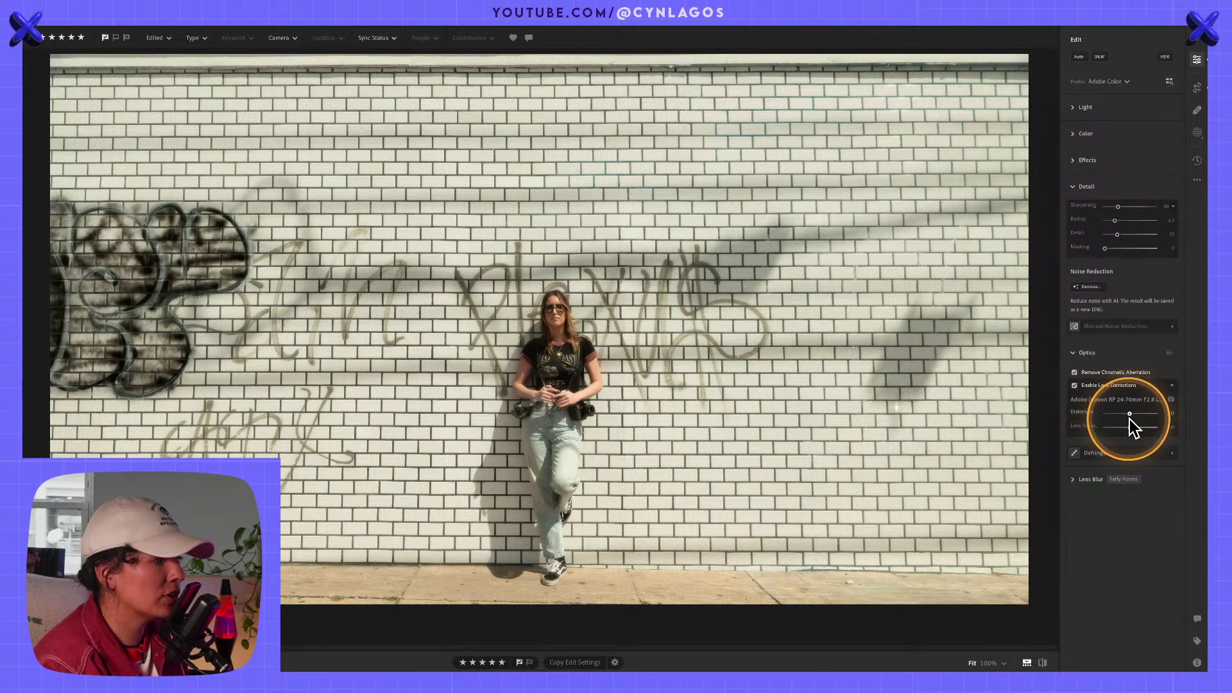
Set the lens profile's distortion correction to 96 and slightly reduce its lens vignetting correction.
mouse_move(1134, 414)
mouse_down()
mouse_move(1106, 410)
mouse_move(1132, 415)
mouse_up()
click(1103, 413)
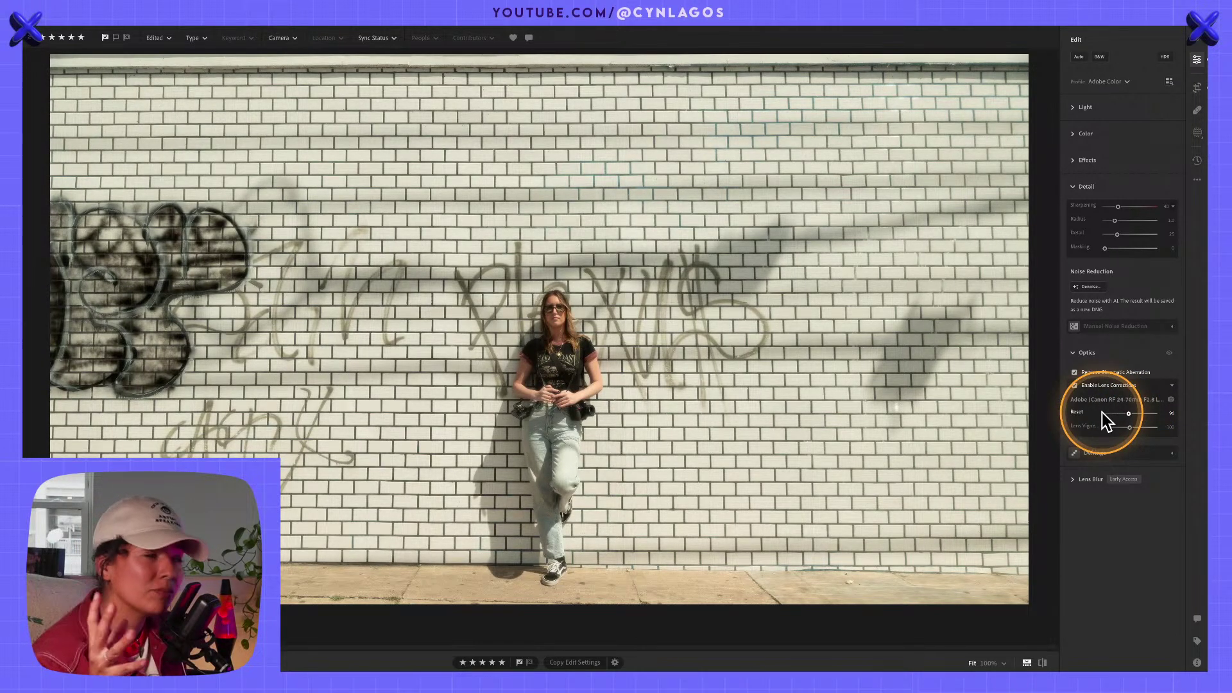
click(1130, 427)
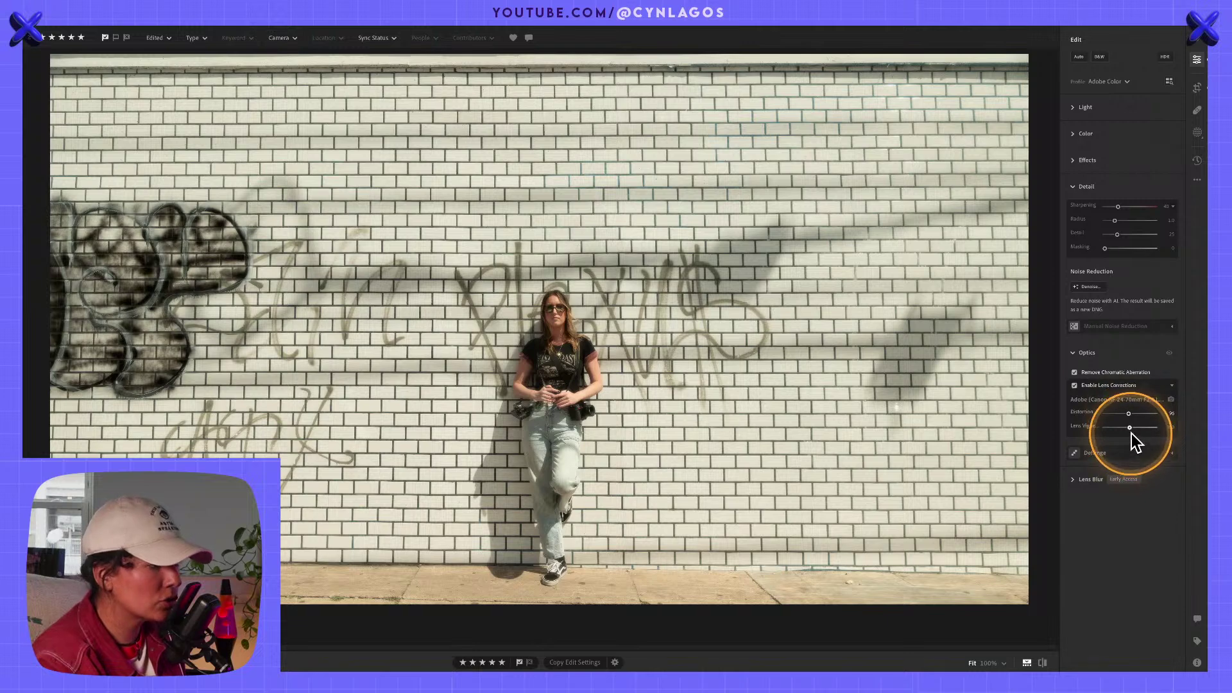
drag(1130, 429, 1130, 430)
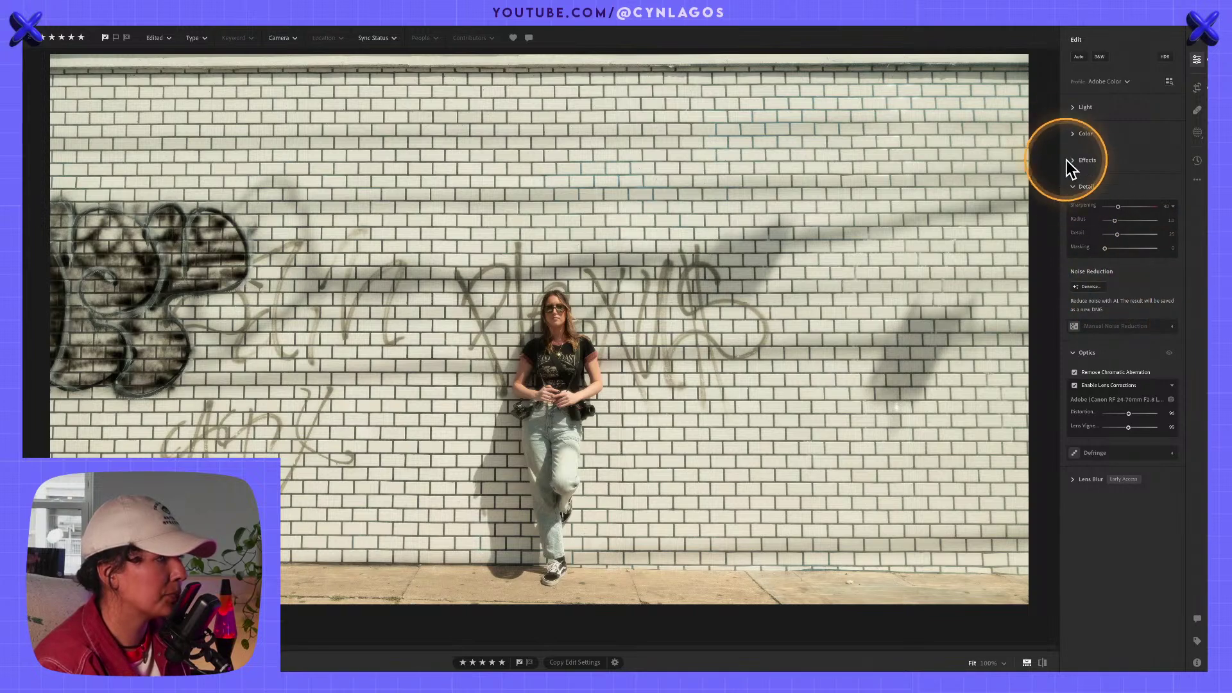
click(1078, 187)
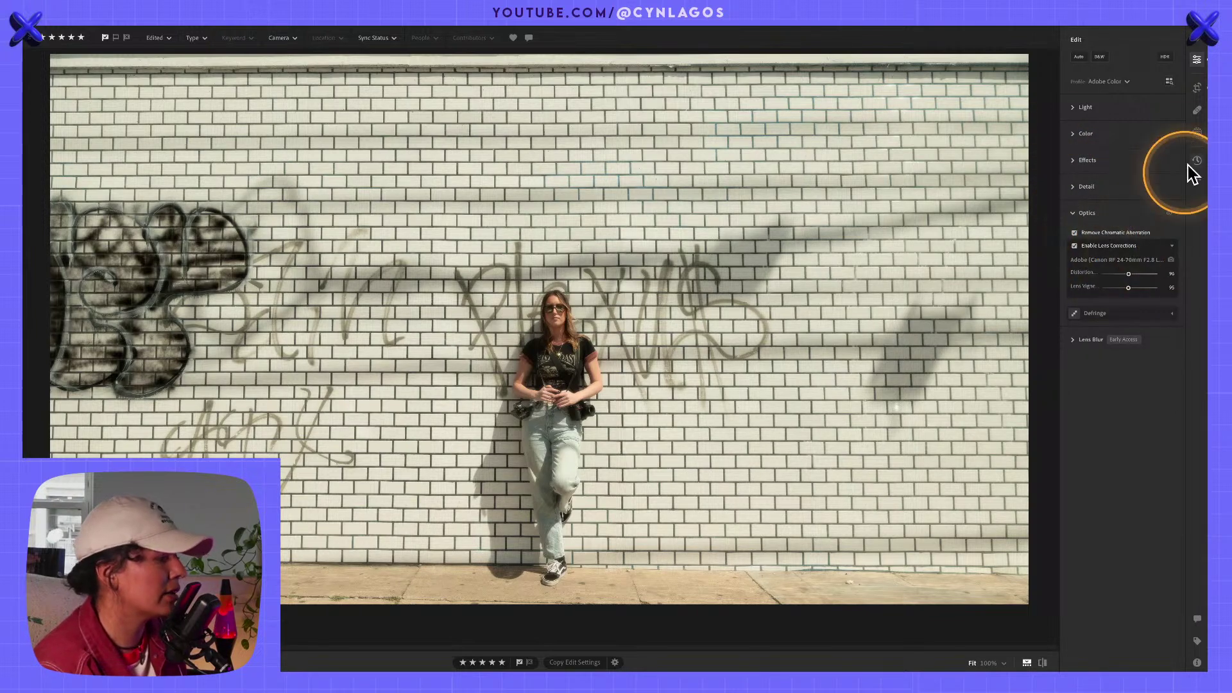
Straighten the horizontal wall photo to about +1.44 degrees in the crop view.
click(1197, 87)
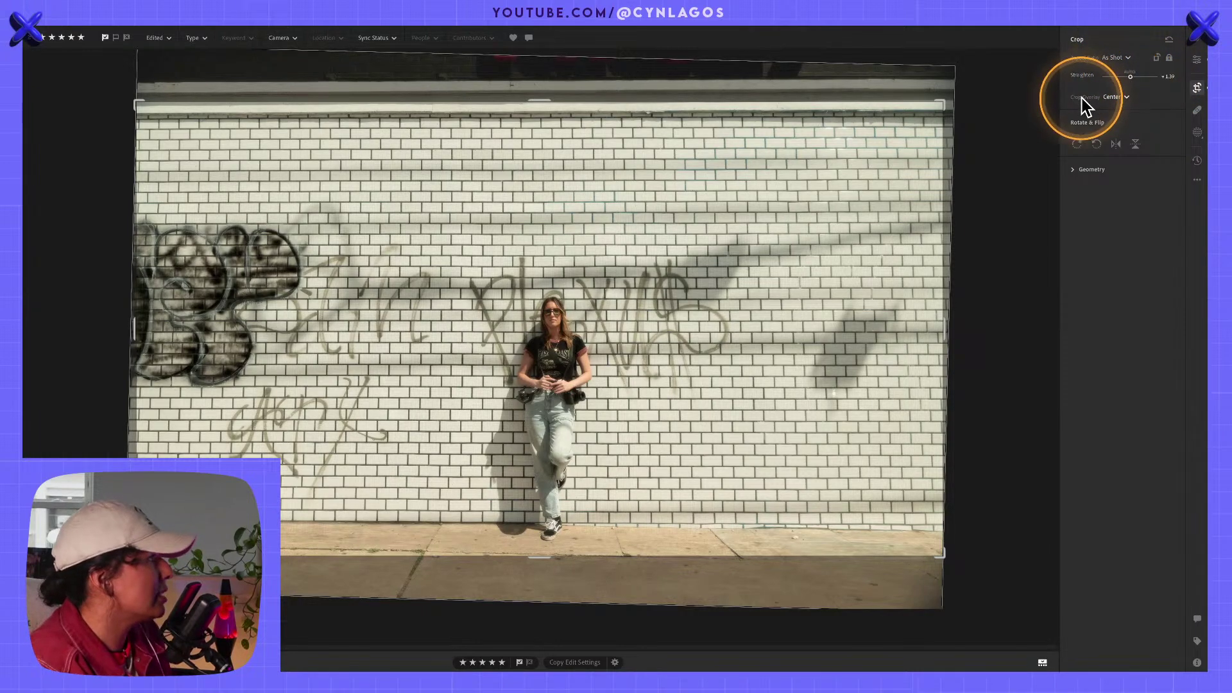
mouse_move(1016, 119)
mouse_down()
mouse_move(1022, 105)
mouse_move(1040, 122)
mouse_move(1046, 102)
mouse_move(1018, 129)
mouse_up()
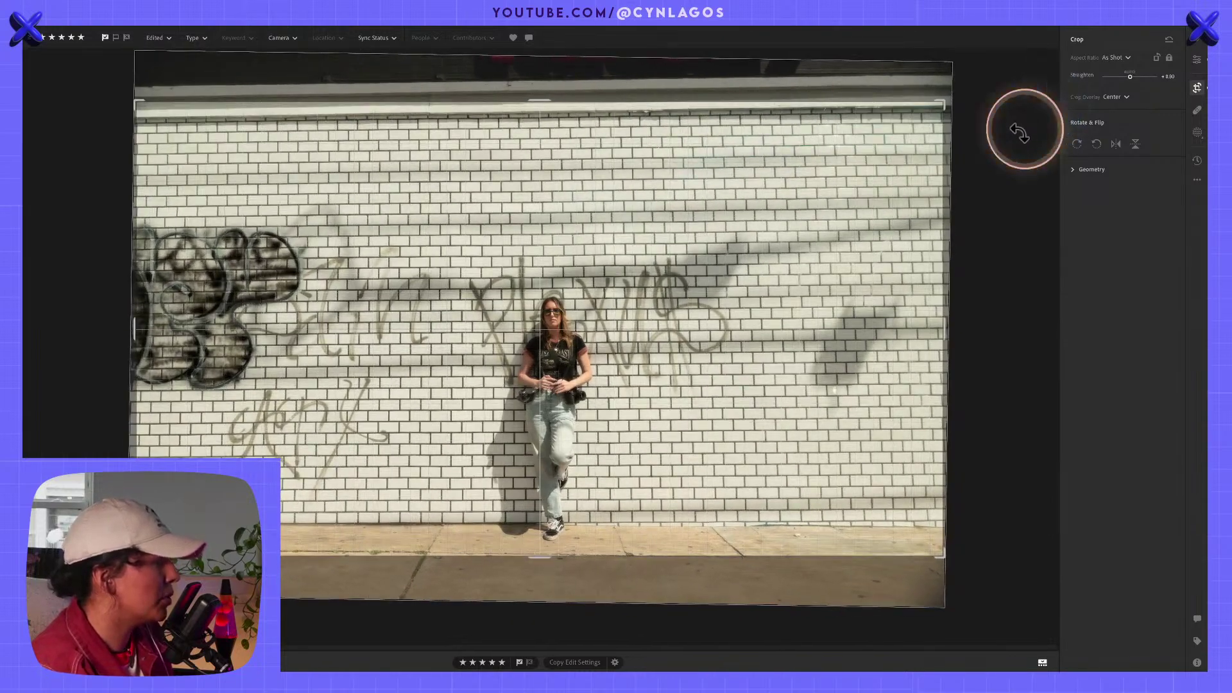
drag(867, 240, 875, 240)
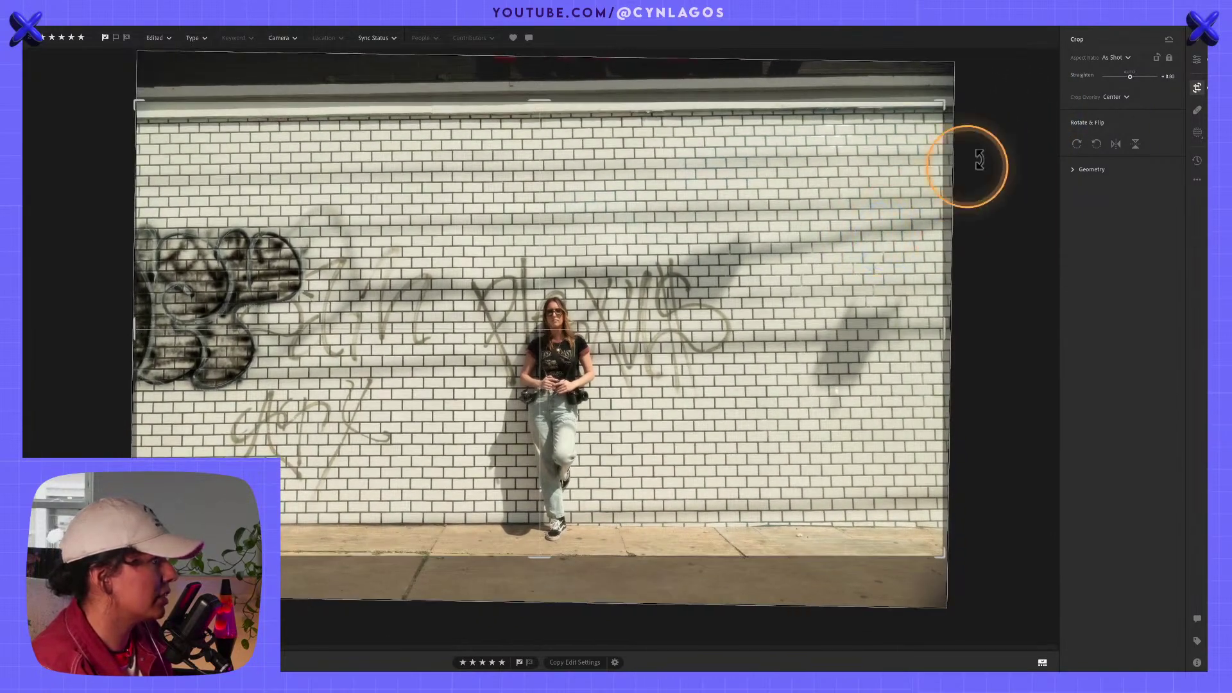
drag(983, 160, 1018, 132)
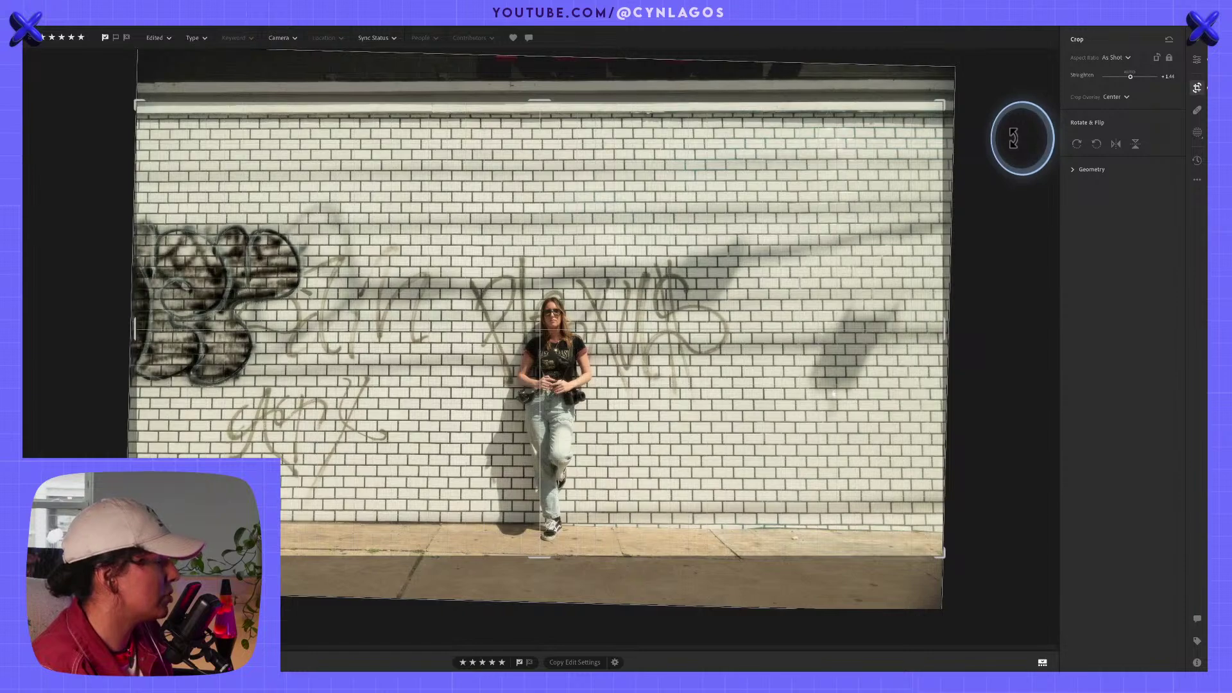
Tighten the As Shot crop slightly and reposition the photo to center the woman, keeping only a strip of sidewalk below the wall.
drag(811, 287, 798, 298)
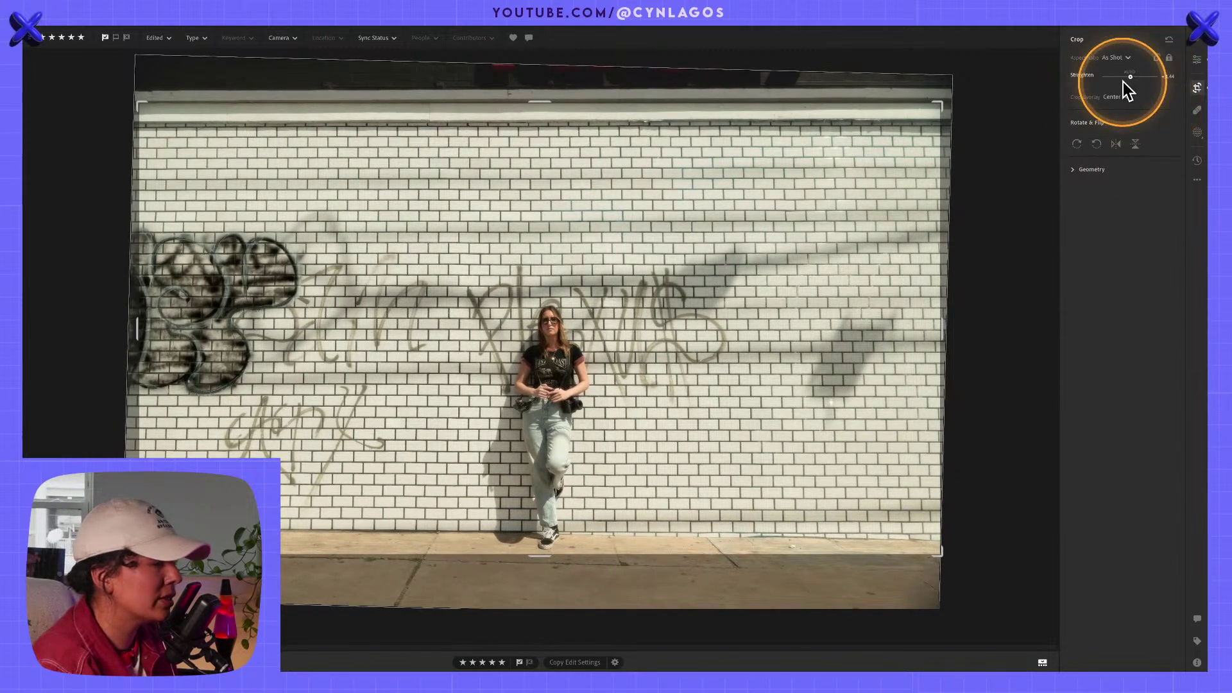
click(924, 143)
drag(924, 144, 741, 205)
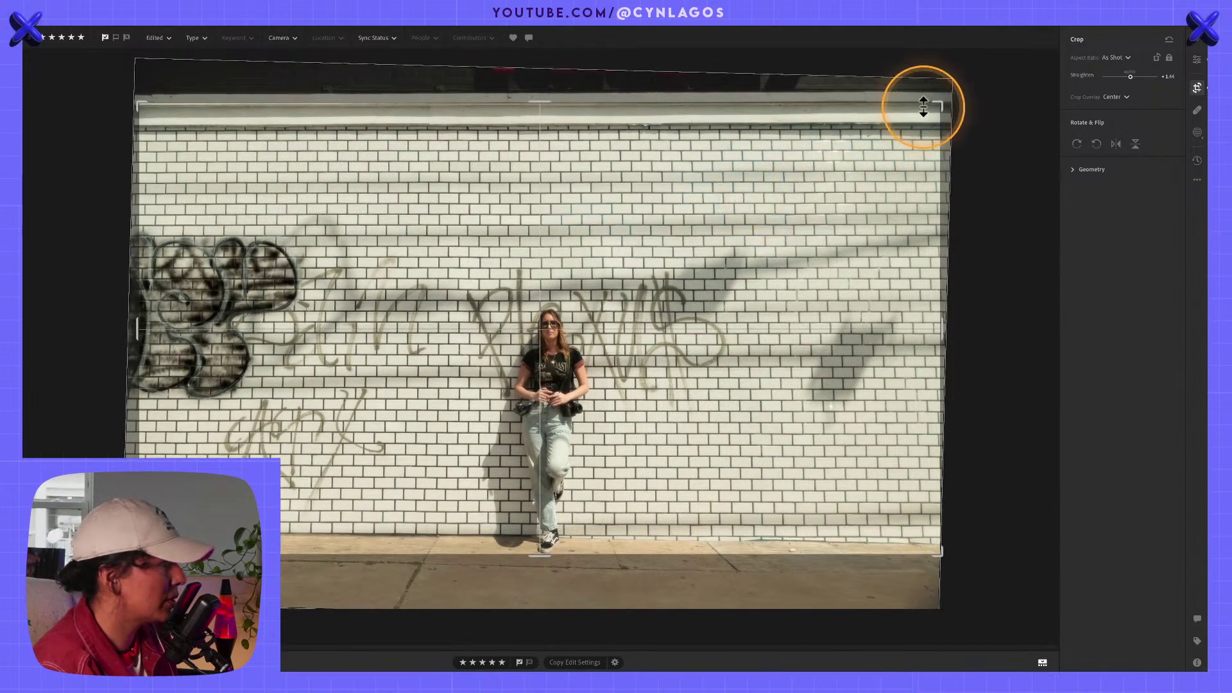
drag(949, 101, 947, 99)
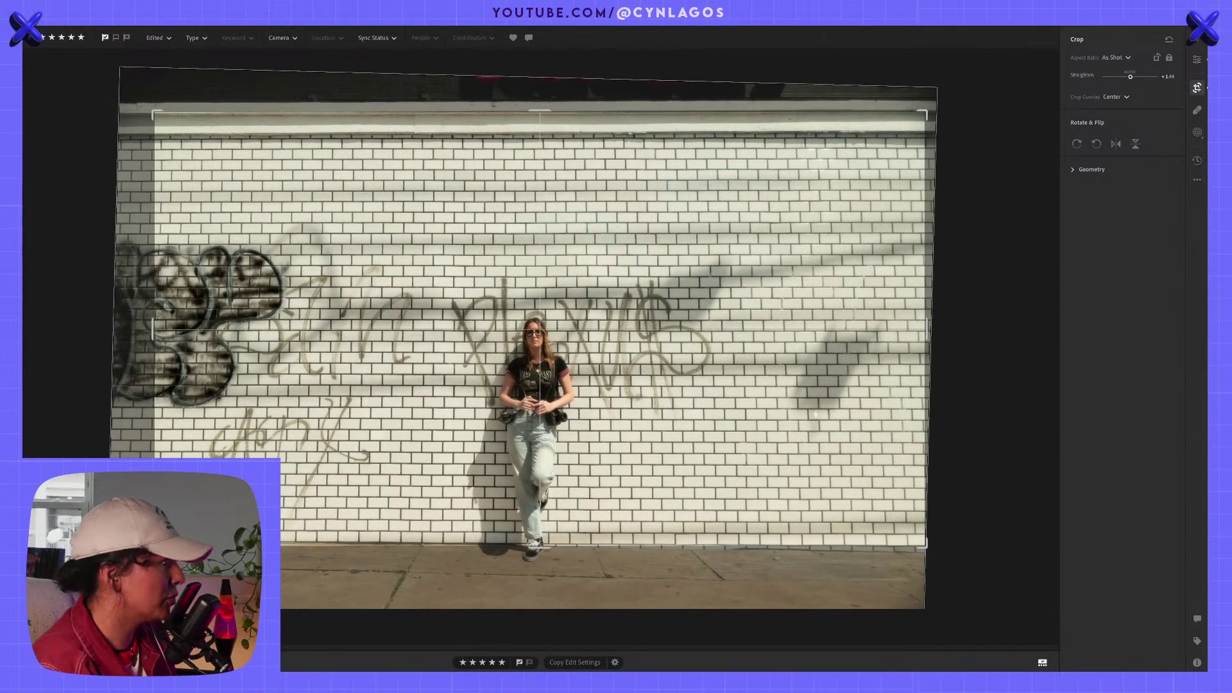
drag(364, 444, 367, 419)
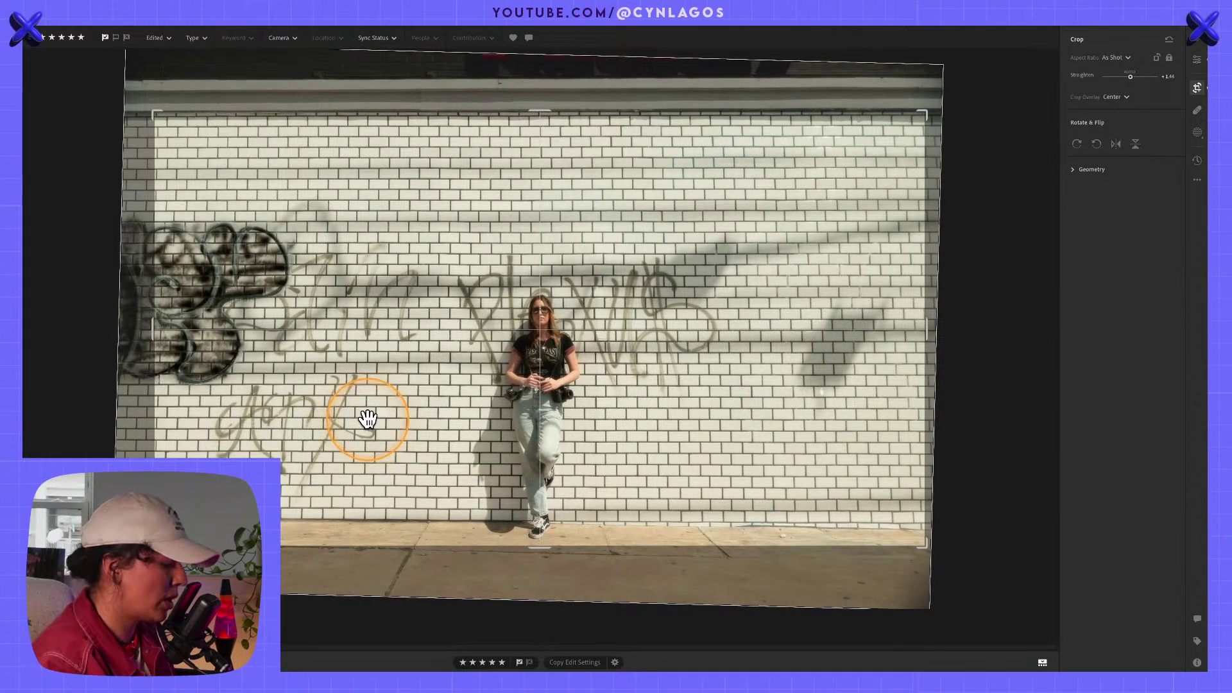
key(e)
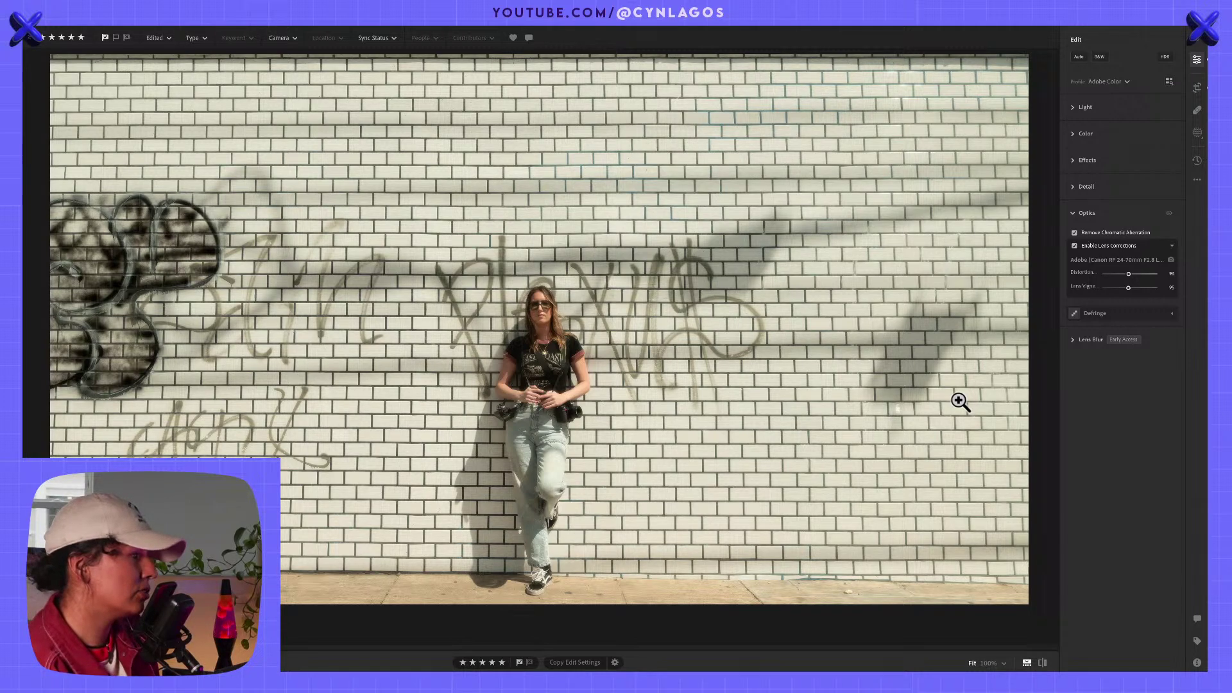
Compare the cropped photo with its original and check its automatically saved versions.
click(877, 244)
key(backslash)
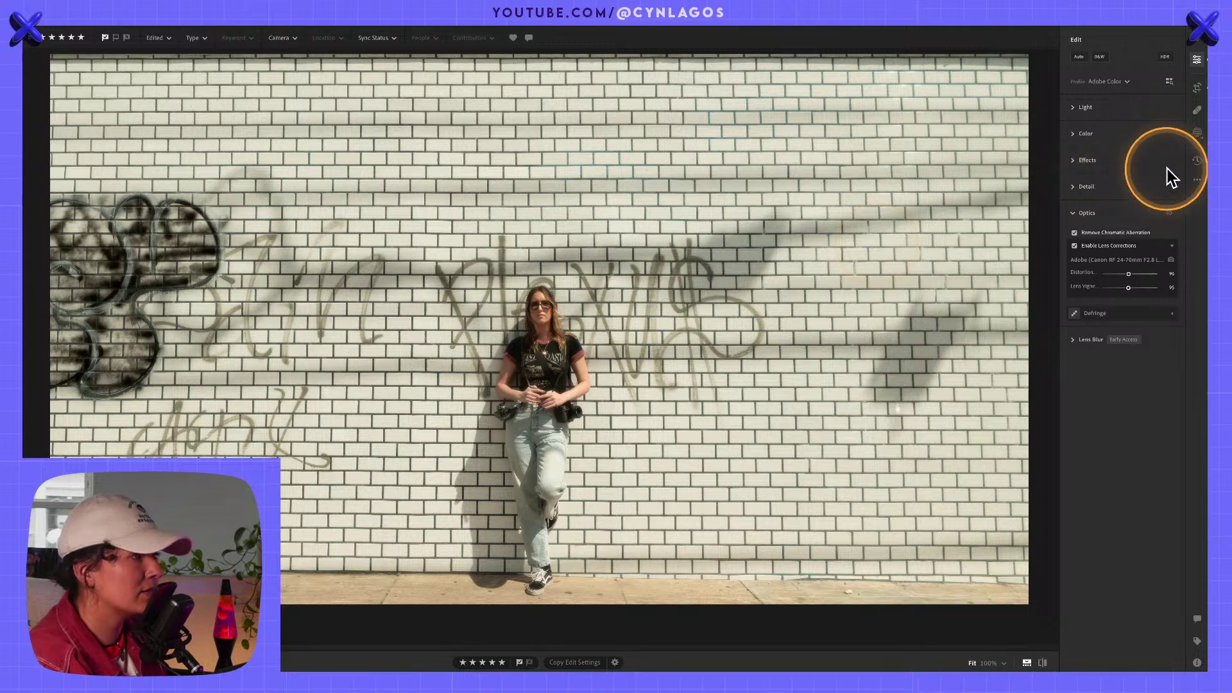
click(1197, 162)
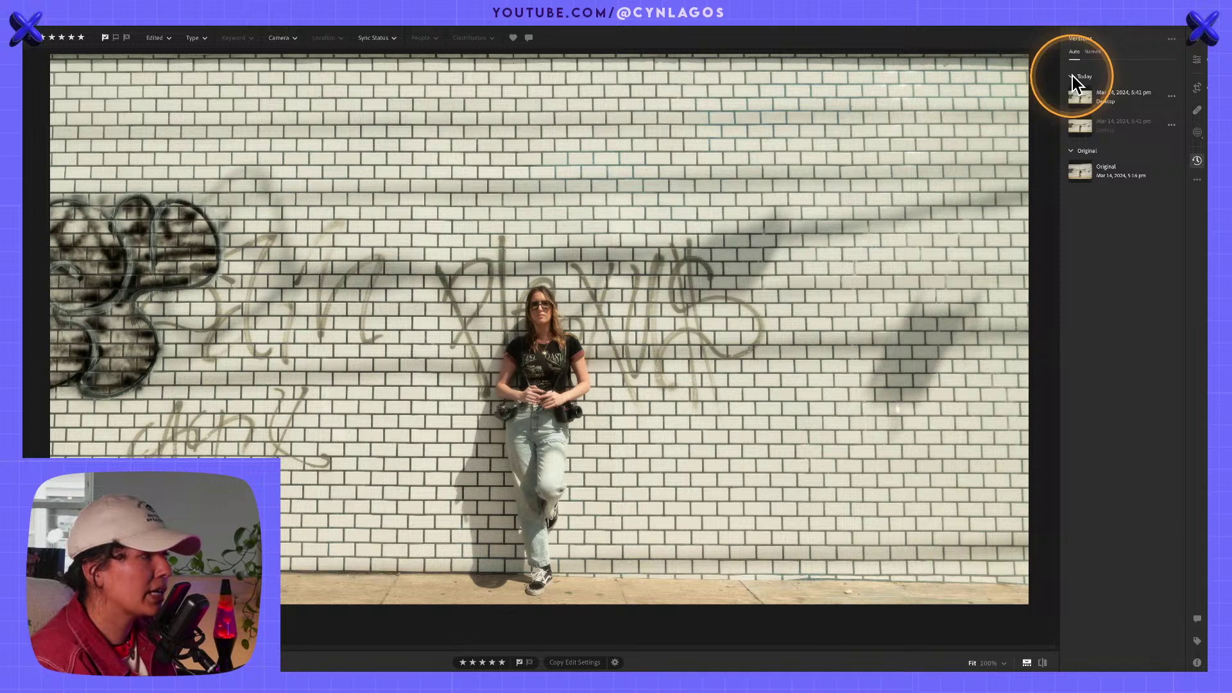
click(1072, 76)
click(1074, 94)
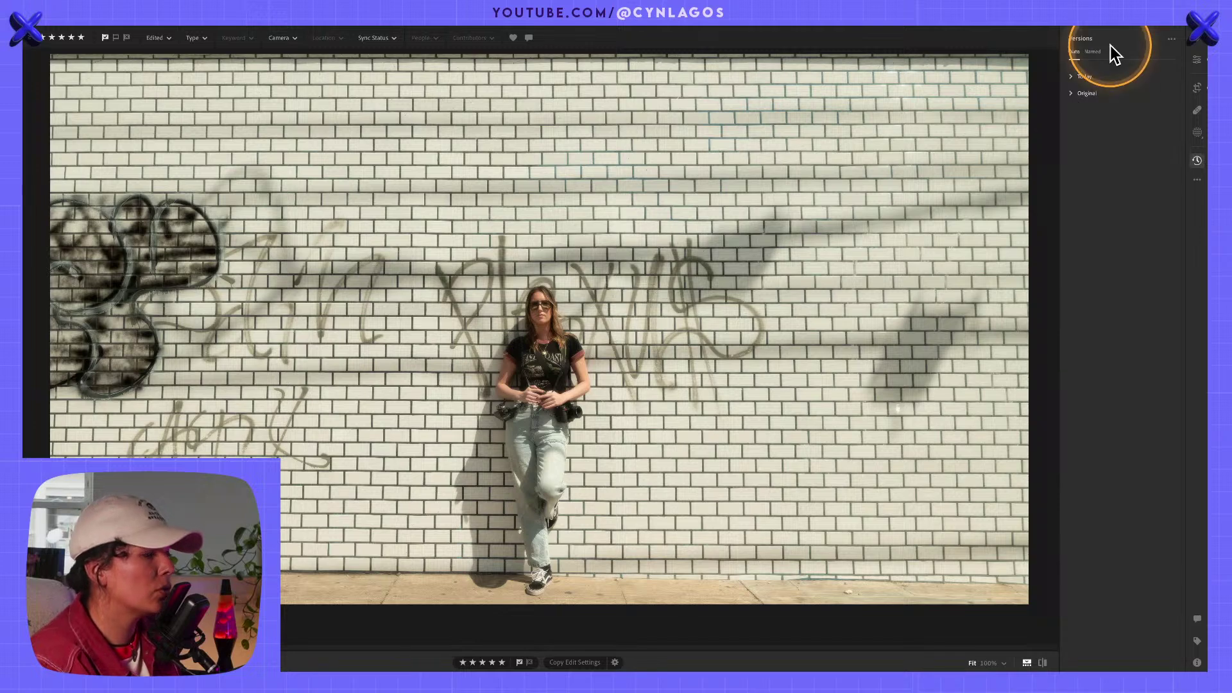
Start creating a named version of the edited photo and enter "Tech Phase 1" as its name.
click(1094, 54)
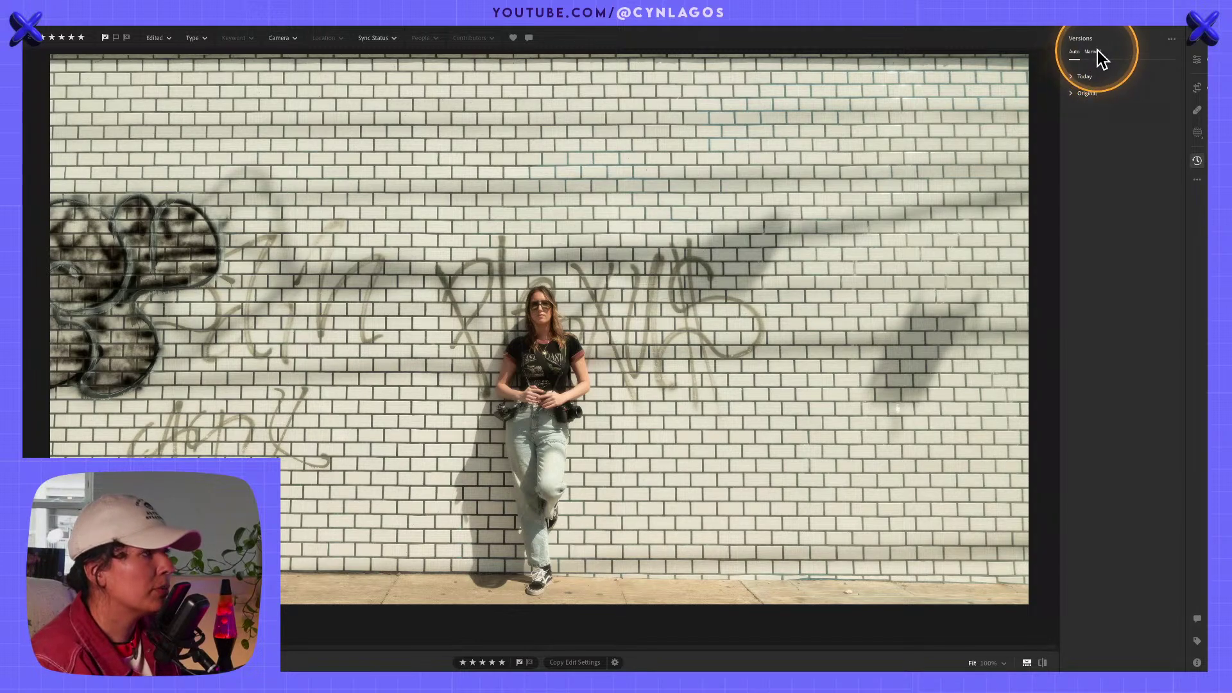
click(1082, 80)
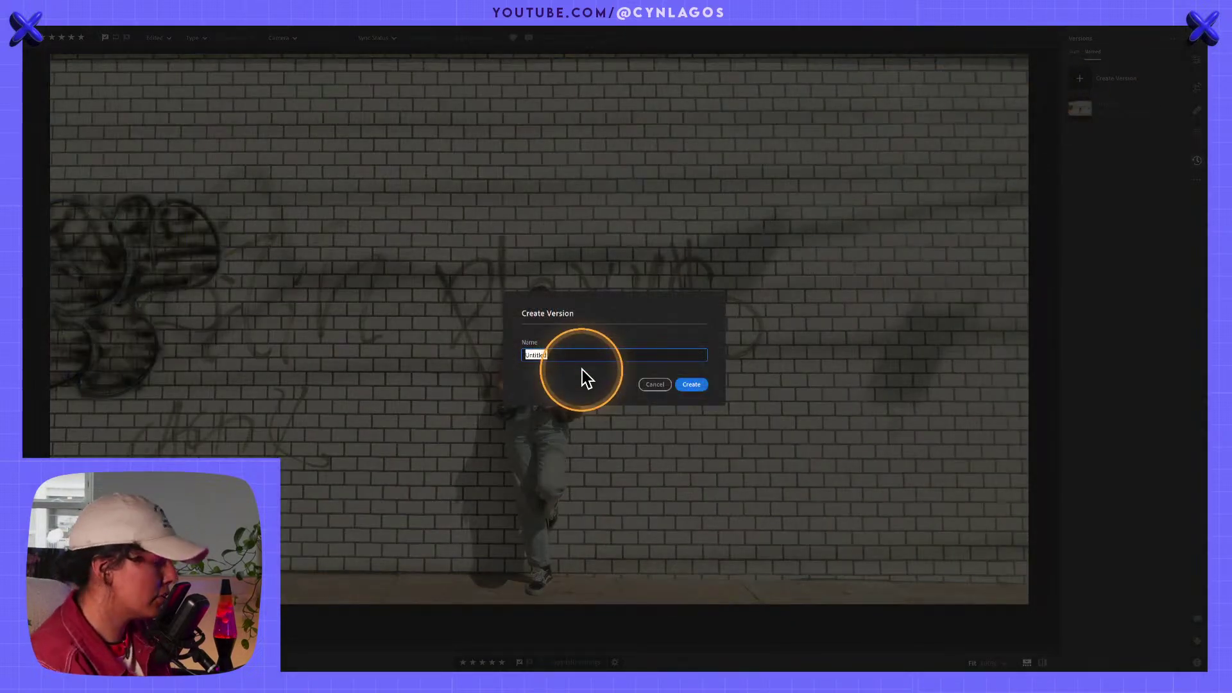
text(Tech)
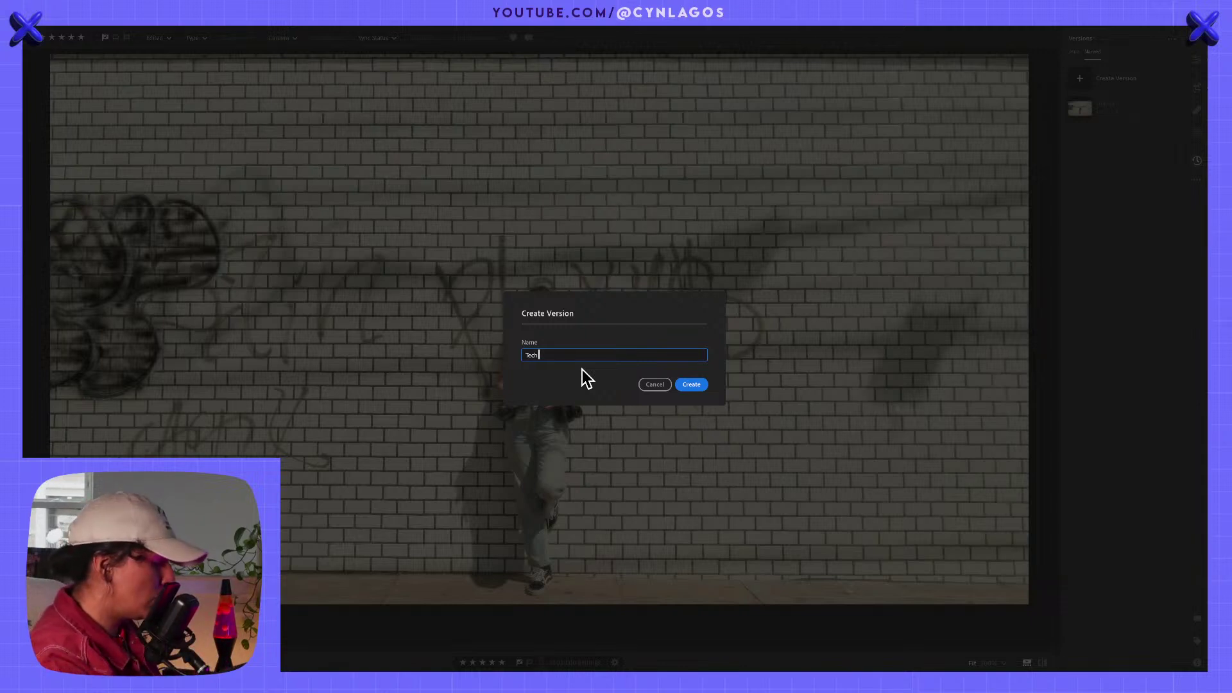
text(Phase)
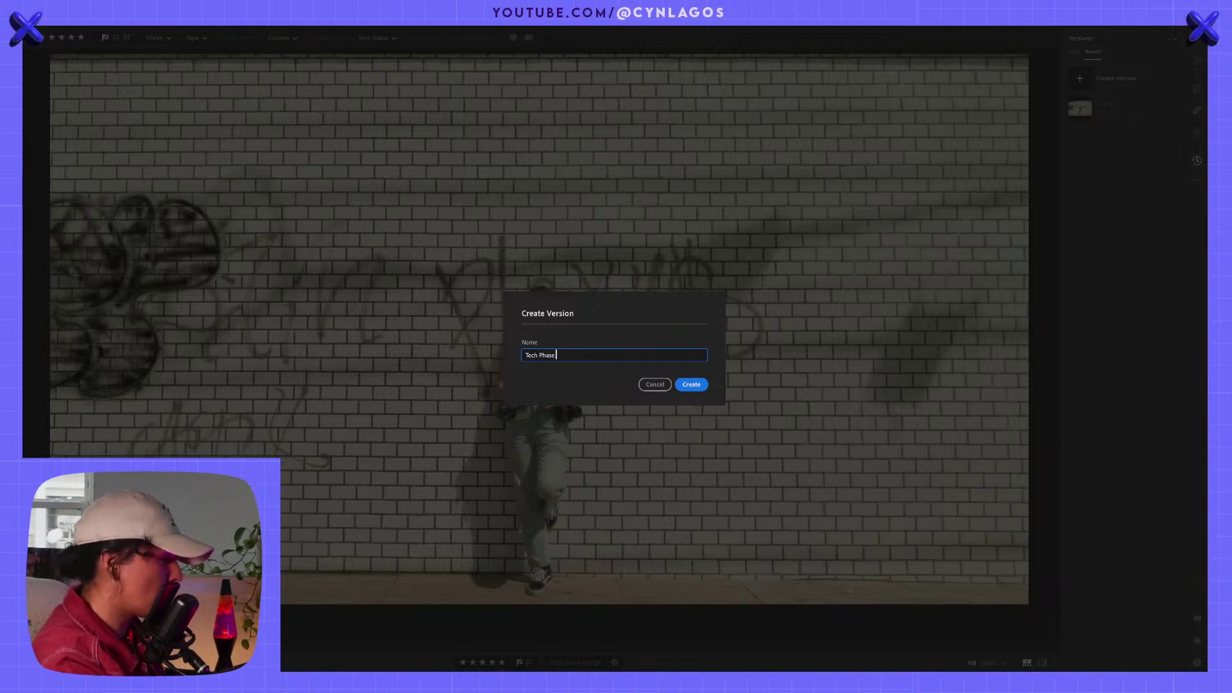
text( 1)
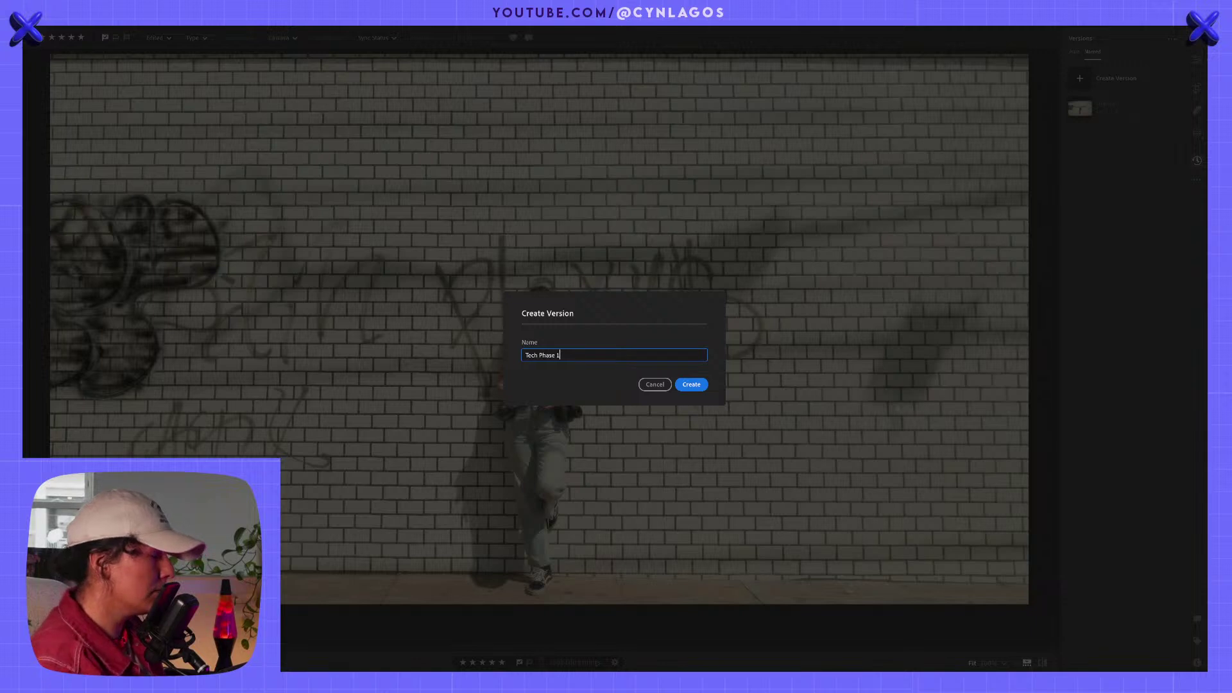
Rearrange the new version's name to read "Phase 1- Tech".
drag(540, 357, 572, 357)
key(super+x)
click(525, 355)
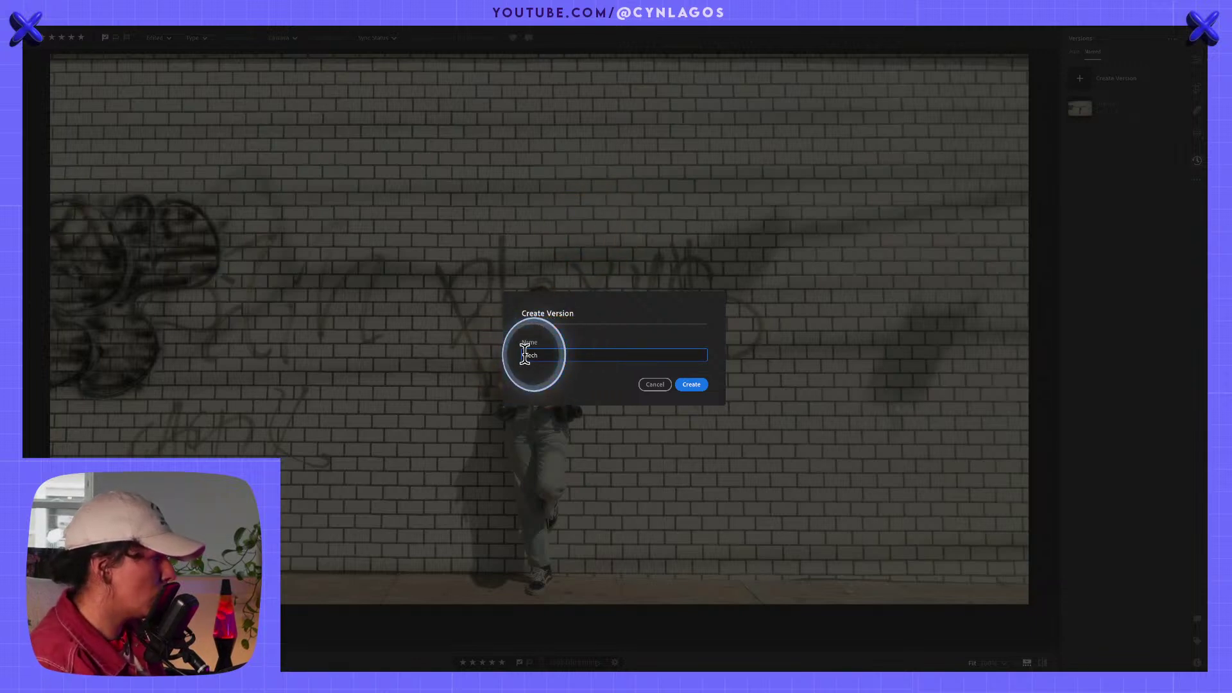
key(super+v)
text(-)
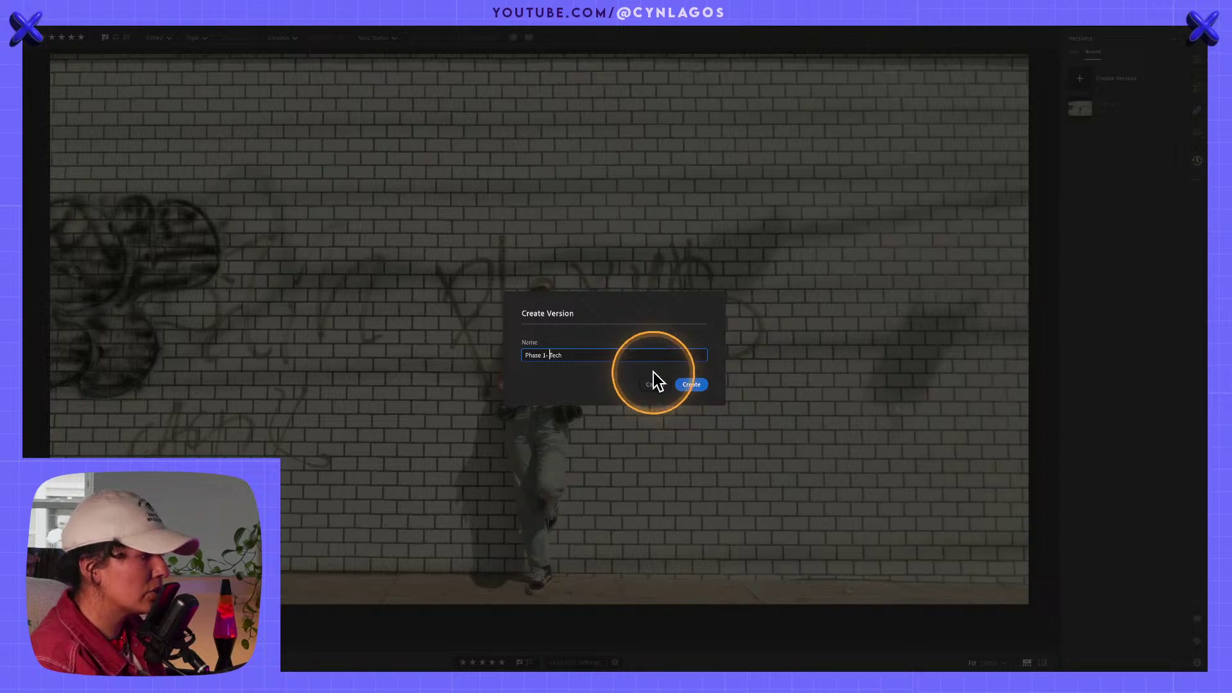
Replace the new version's name with "Phase 1- Tech specs" and create the version.
key(super+a)
key(BackSpace)
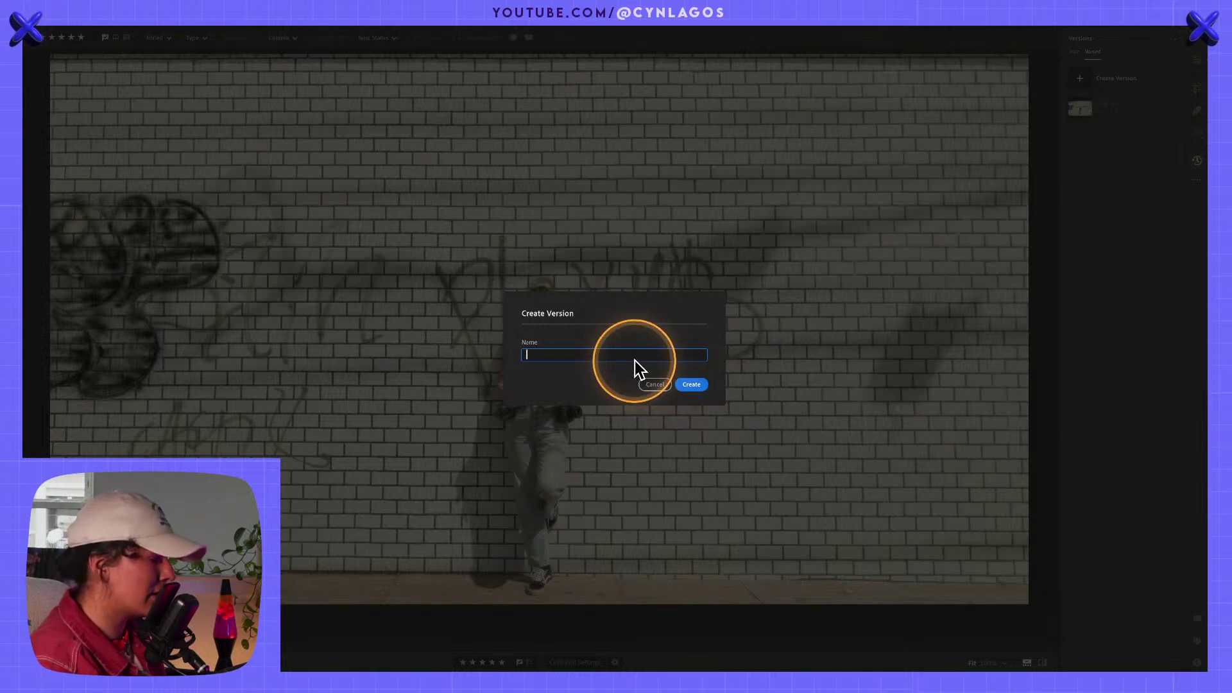
text(P)
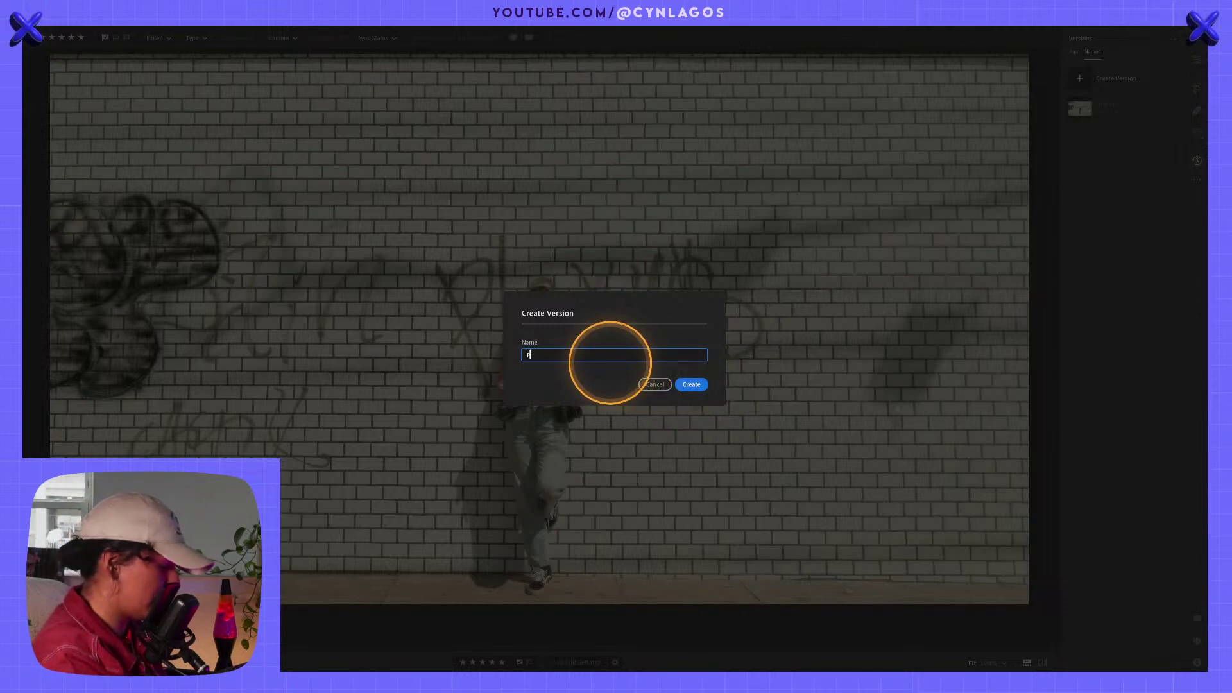
text(hase 1-)
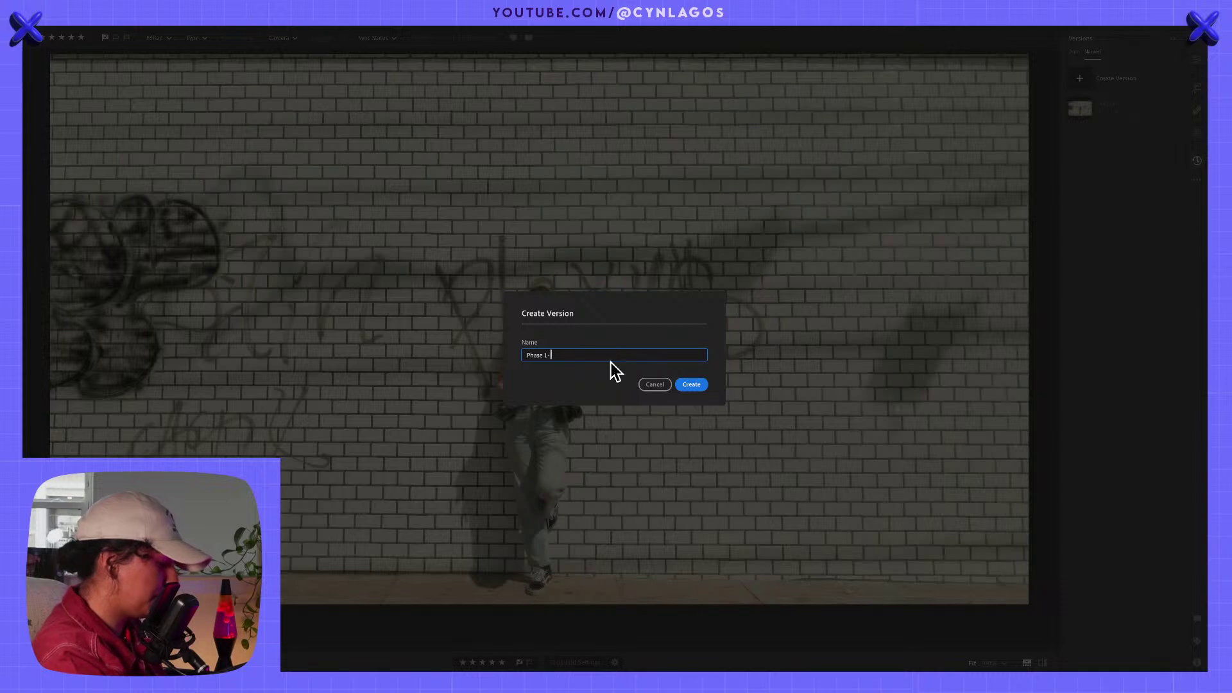
text( Tech specs)
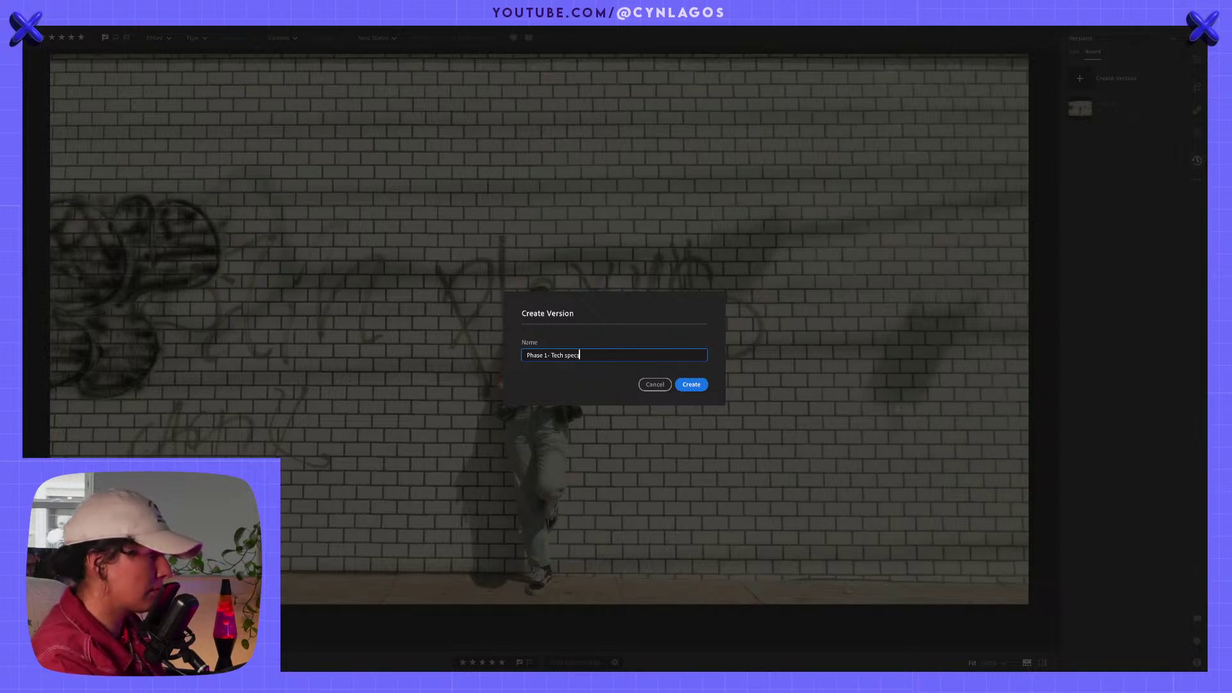
key(Return)
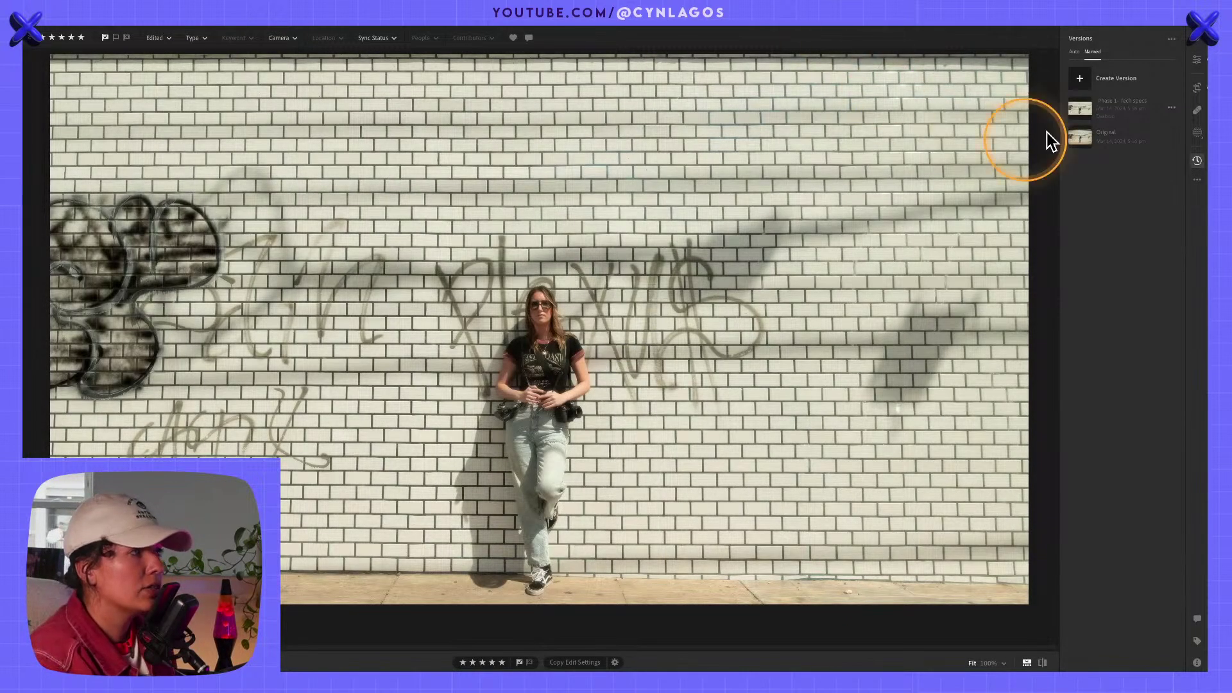
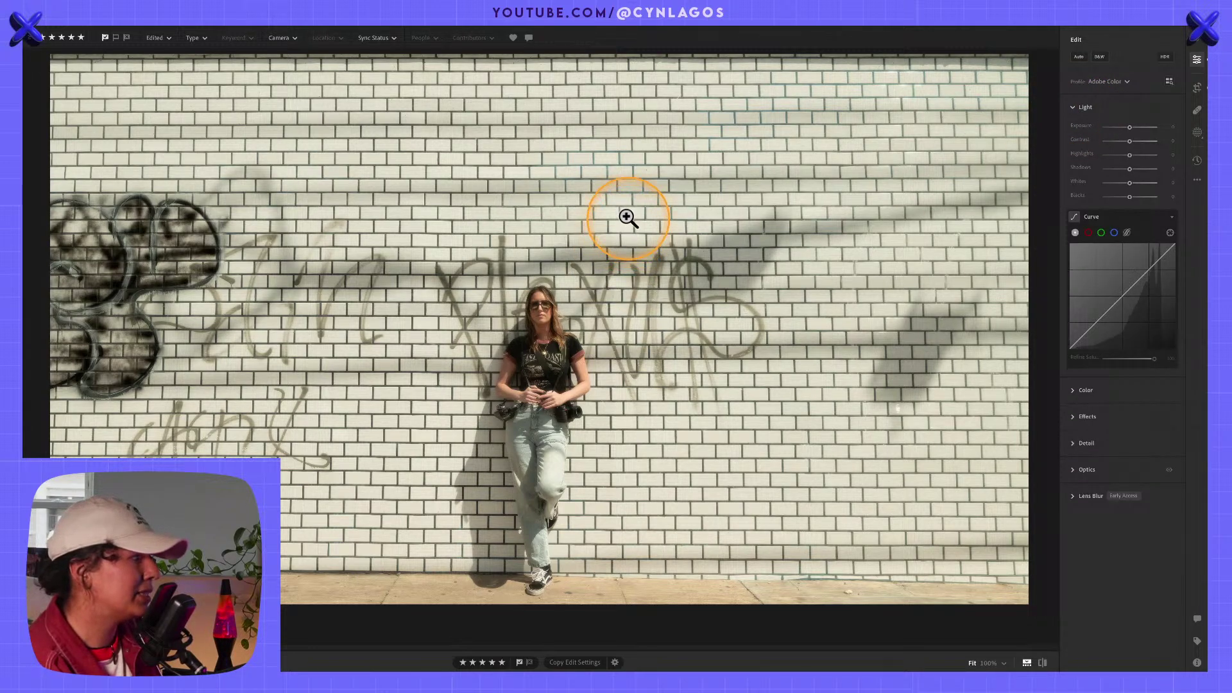
Try darkening the shadowed part of the wall with the point curve's targeted adjustment, and undo it.
key(alt)
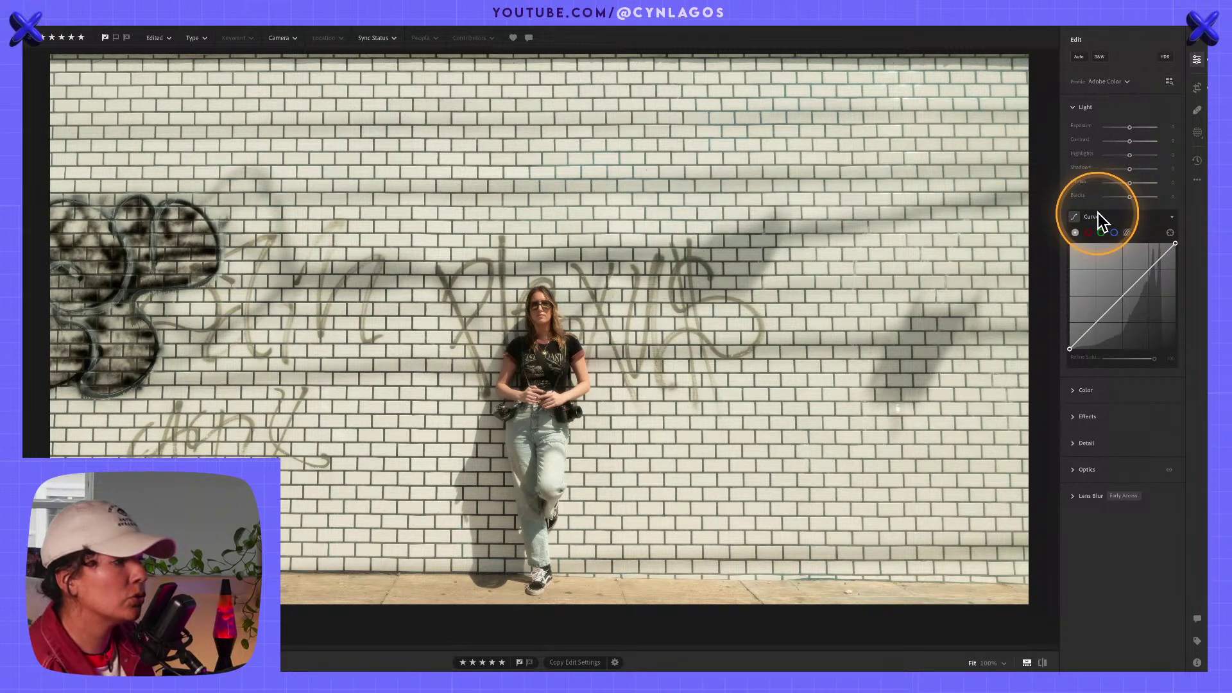
mouse_move(1099, 217)
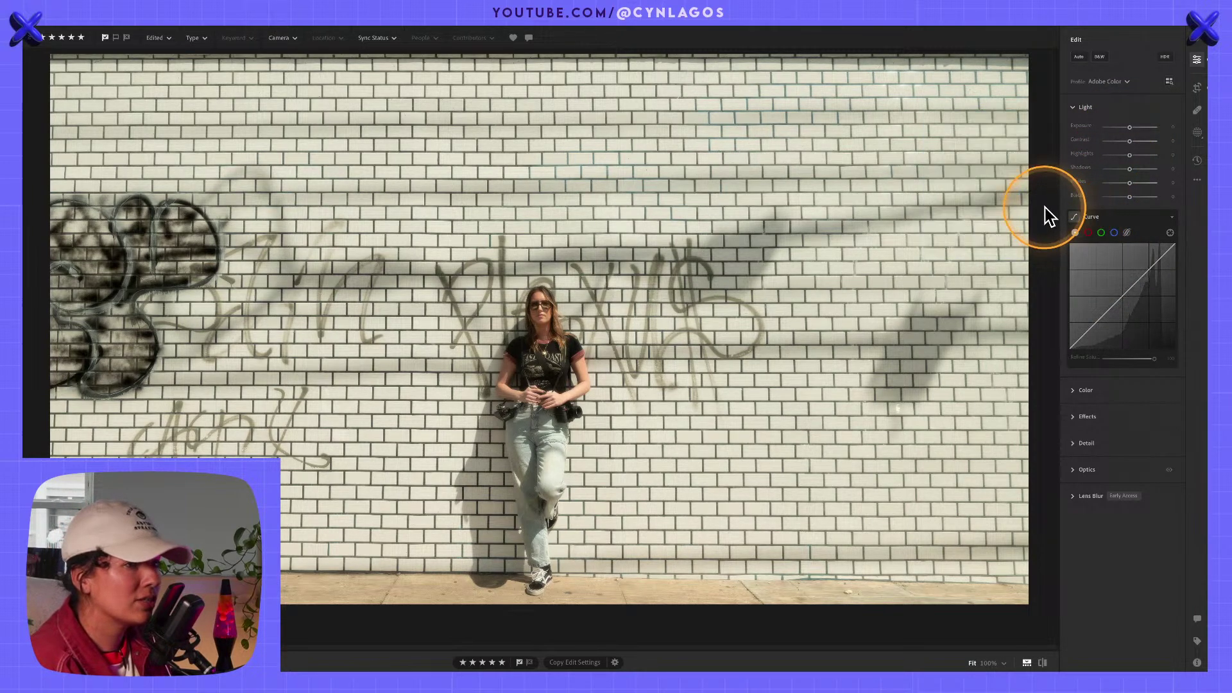
click(1170, 233)
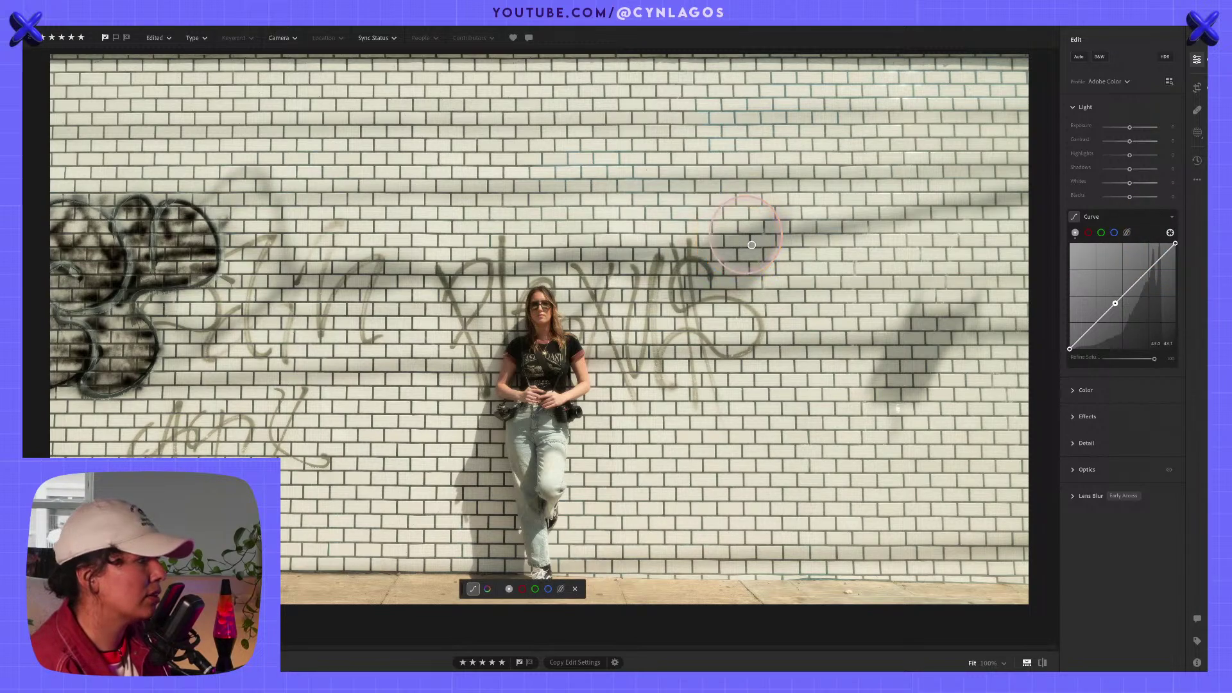
drag(701, 234, 742, 235)
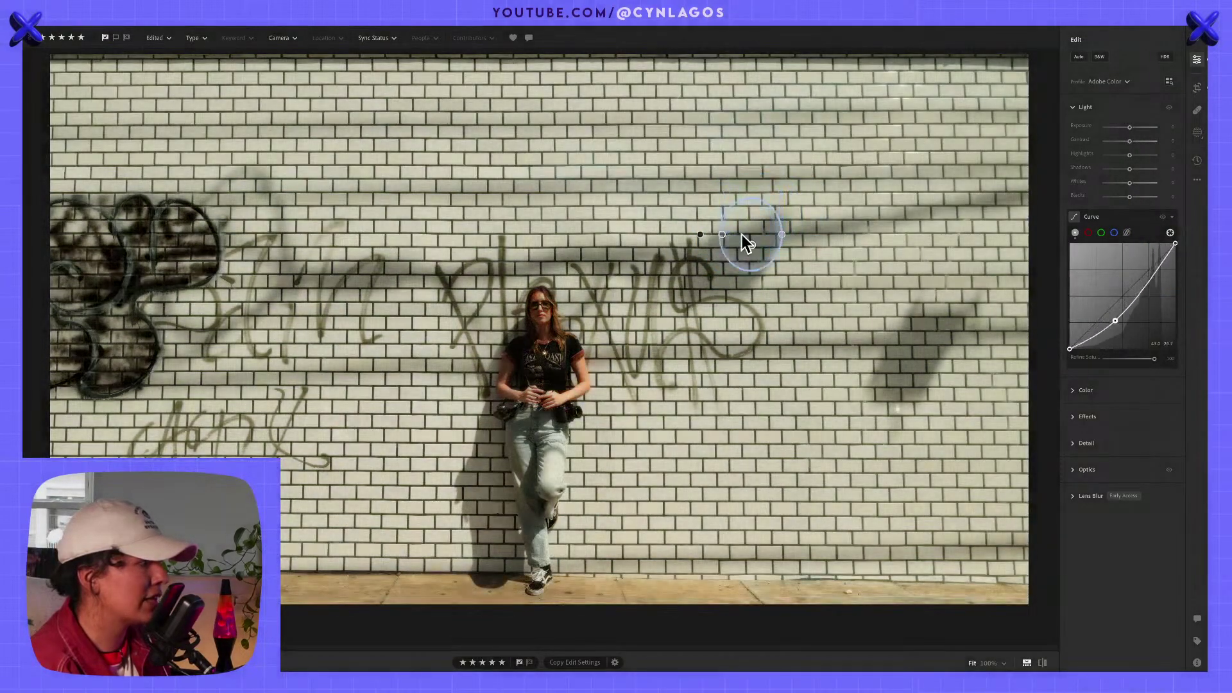
key(ctrl+z)
click(1170, 233)
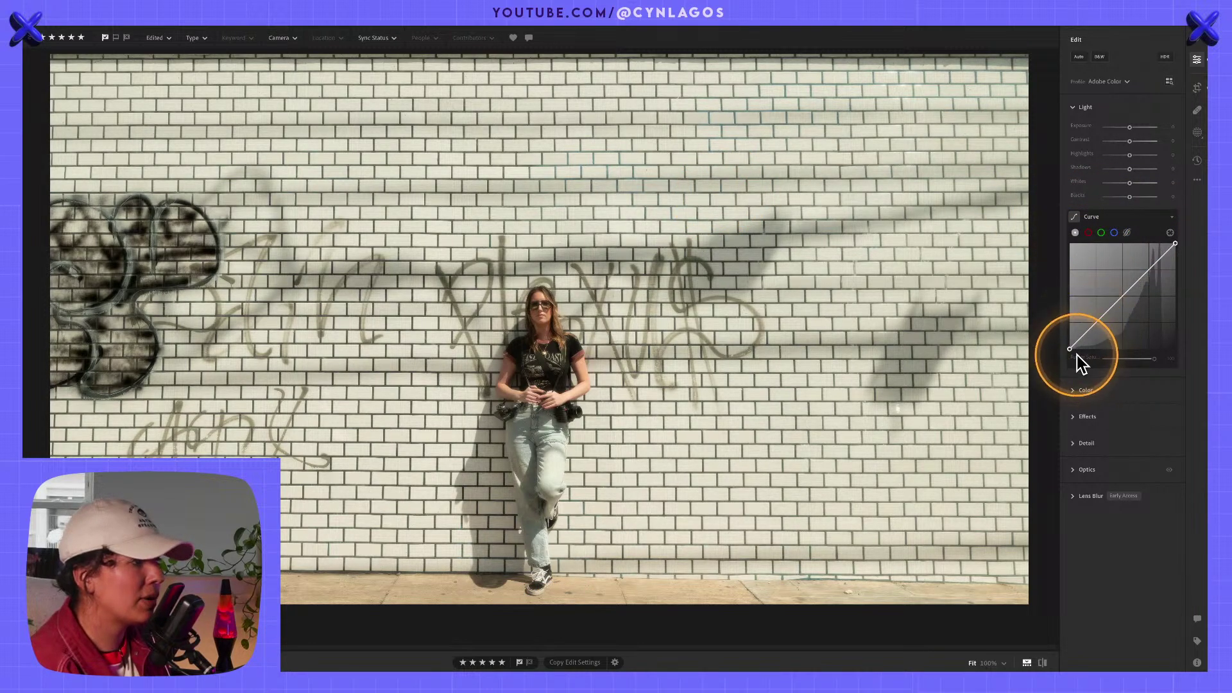
Try darkening the bright bricks above the woman with the point curve's targeted adjustment twice, undoing each change.
key(alt)
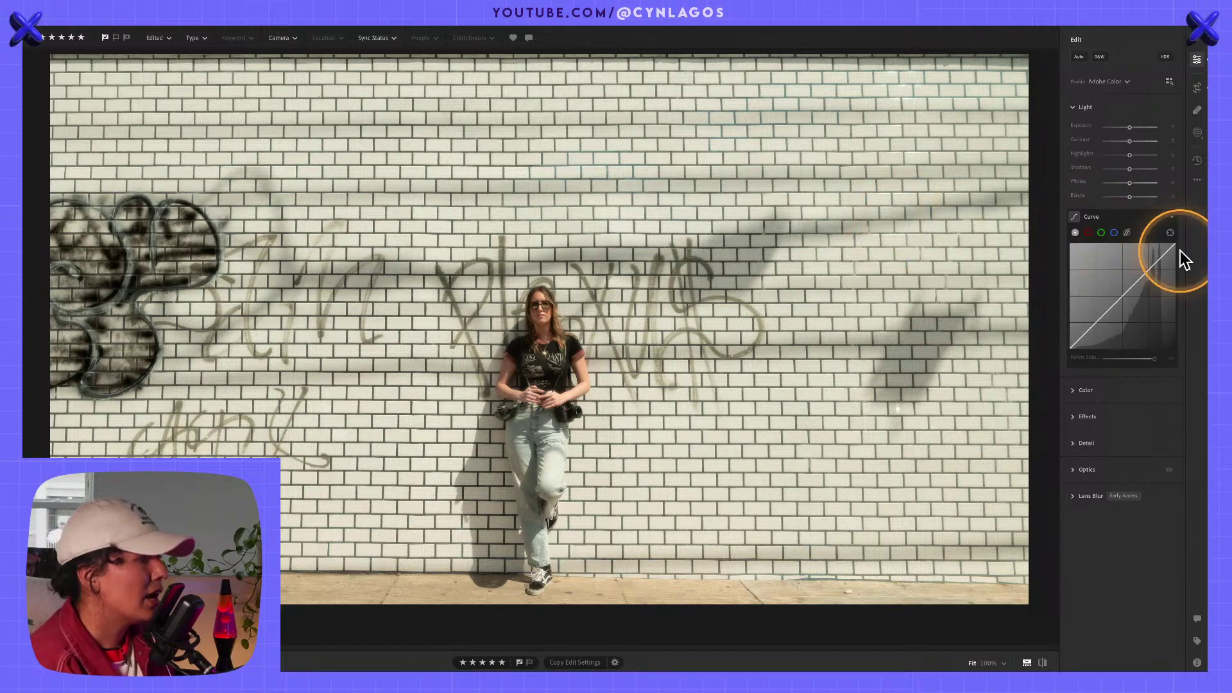
click(1170, 232)
mouse_move(657, 210)
mouse_down()
mouse_move(676, 212)
mouse_move(662, 212)
mouse_up()
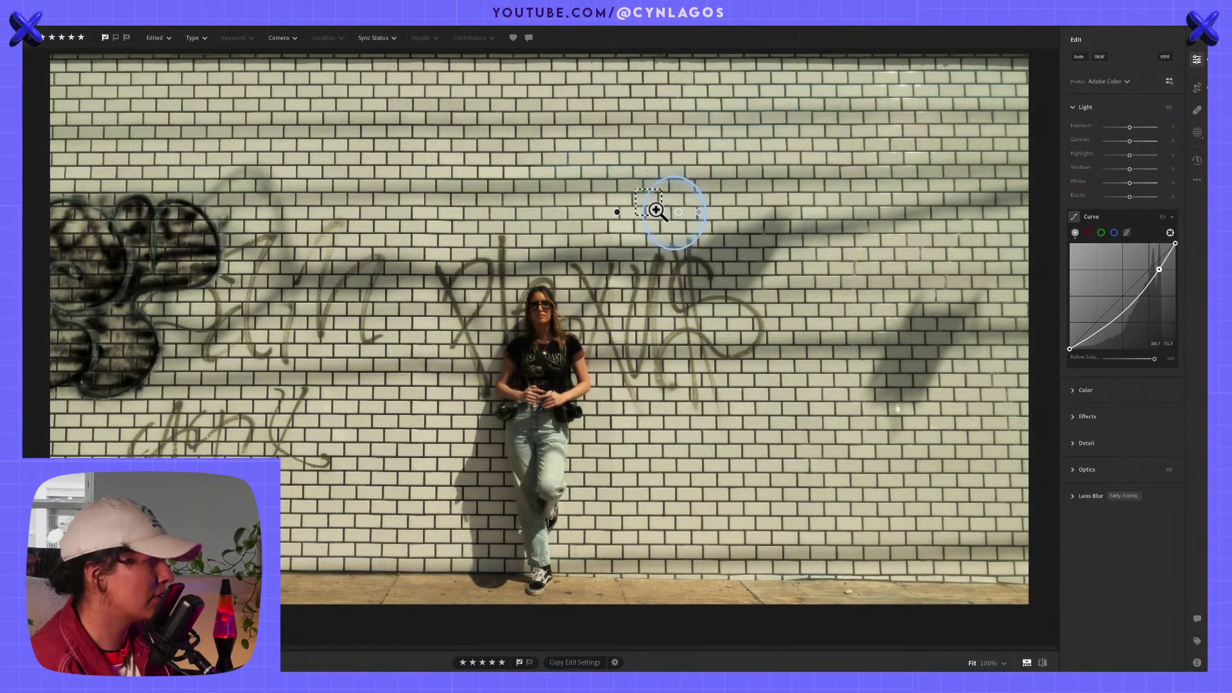
key(ctrl+z)
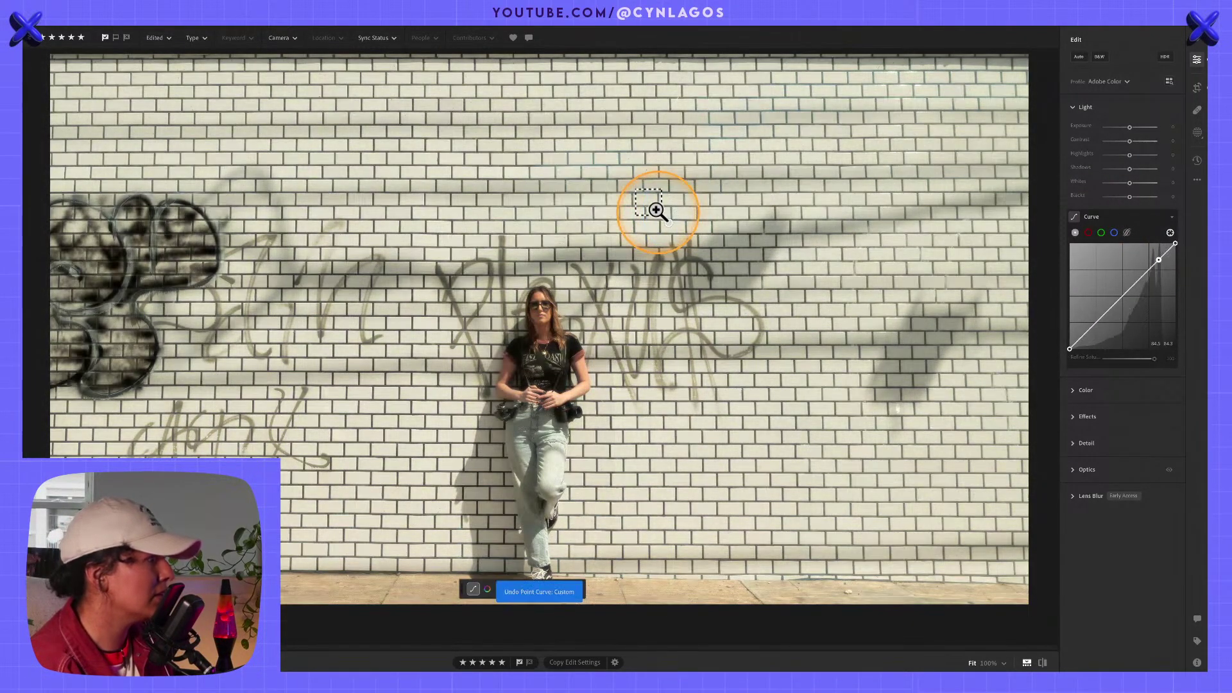
click(1170, 233)
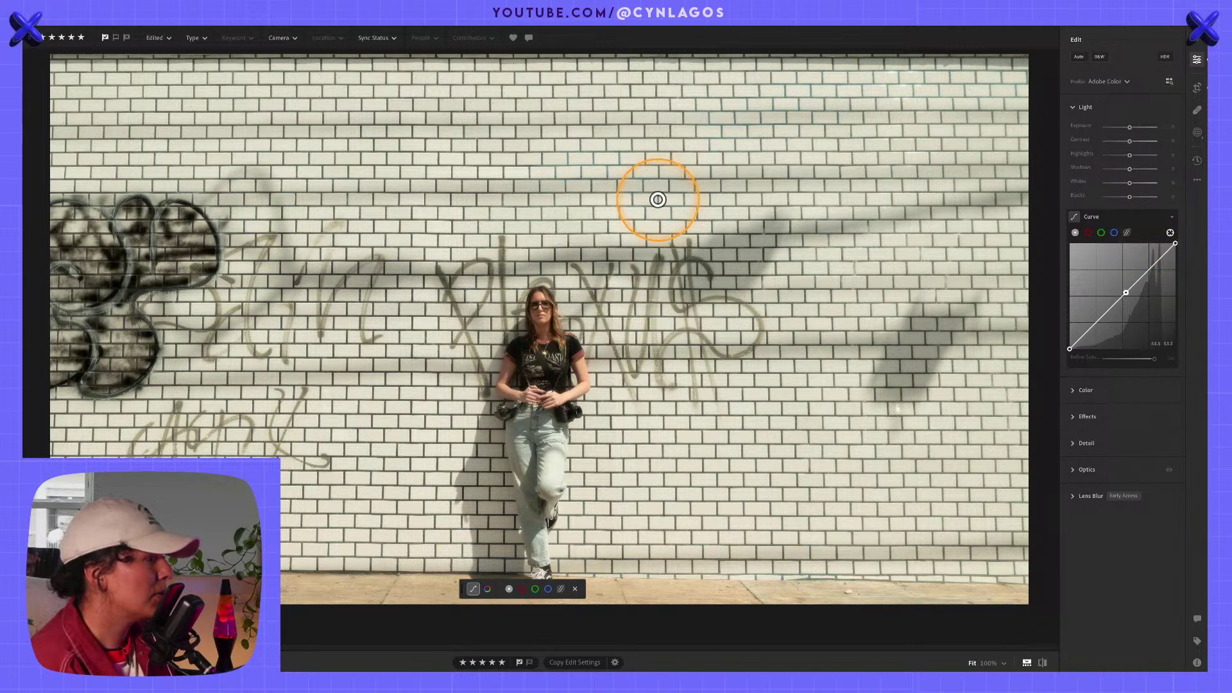
drag(647, 197, 700, 201)
key(ctrl+z)
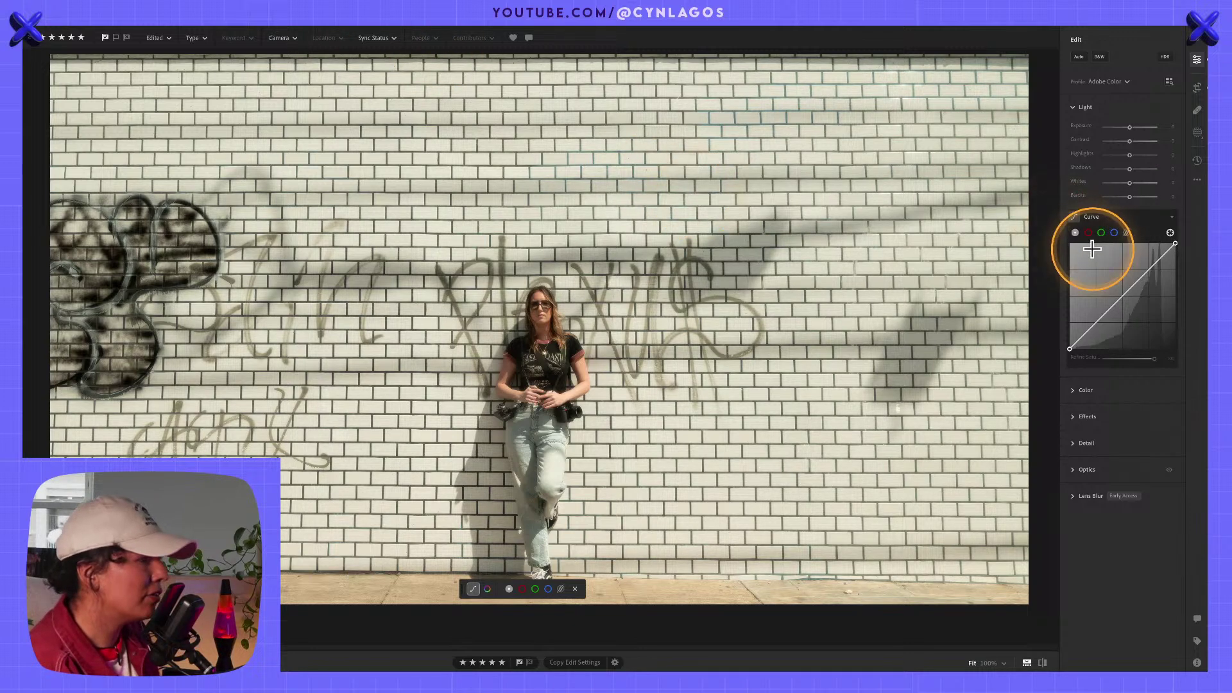
Slightly darken the bright wall by sampling the bricks with the point curve's targeted adjustment.
click(1169, 233)
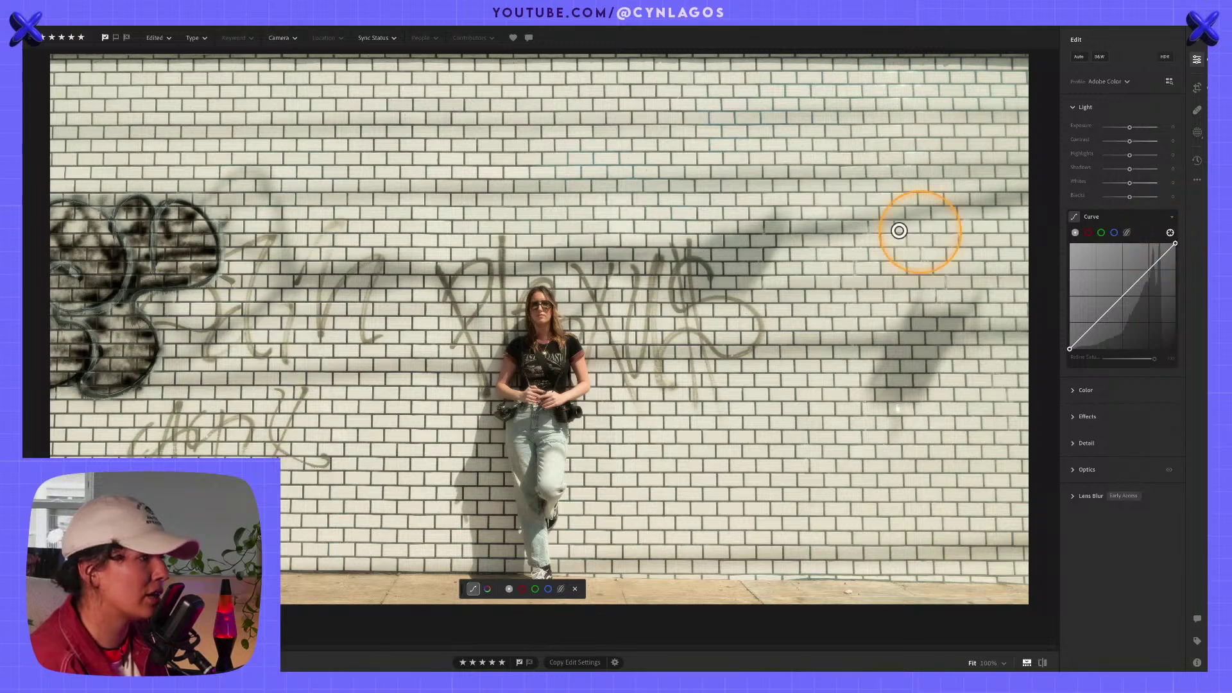
mouse_move(633, 220)
mouse_down()
mouse_move(622, 231)
mouse_move(653, 228)
mouse_up()
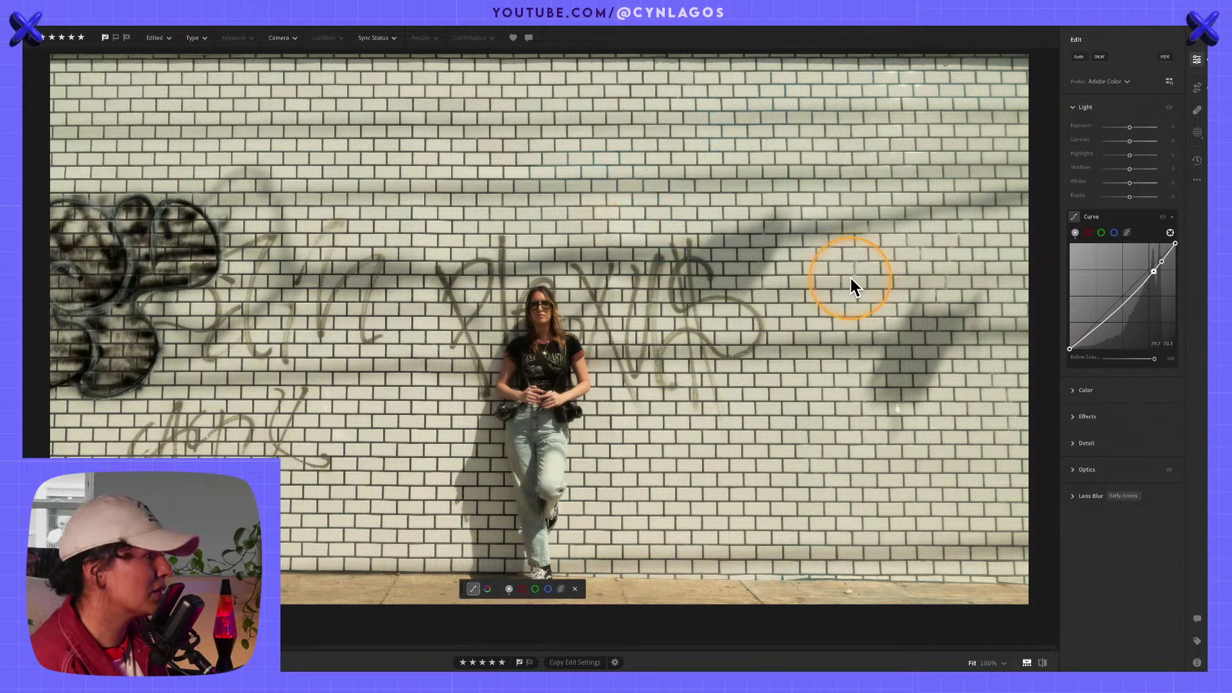
click(620, 232)
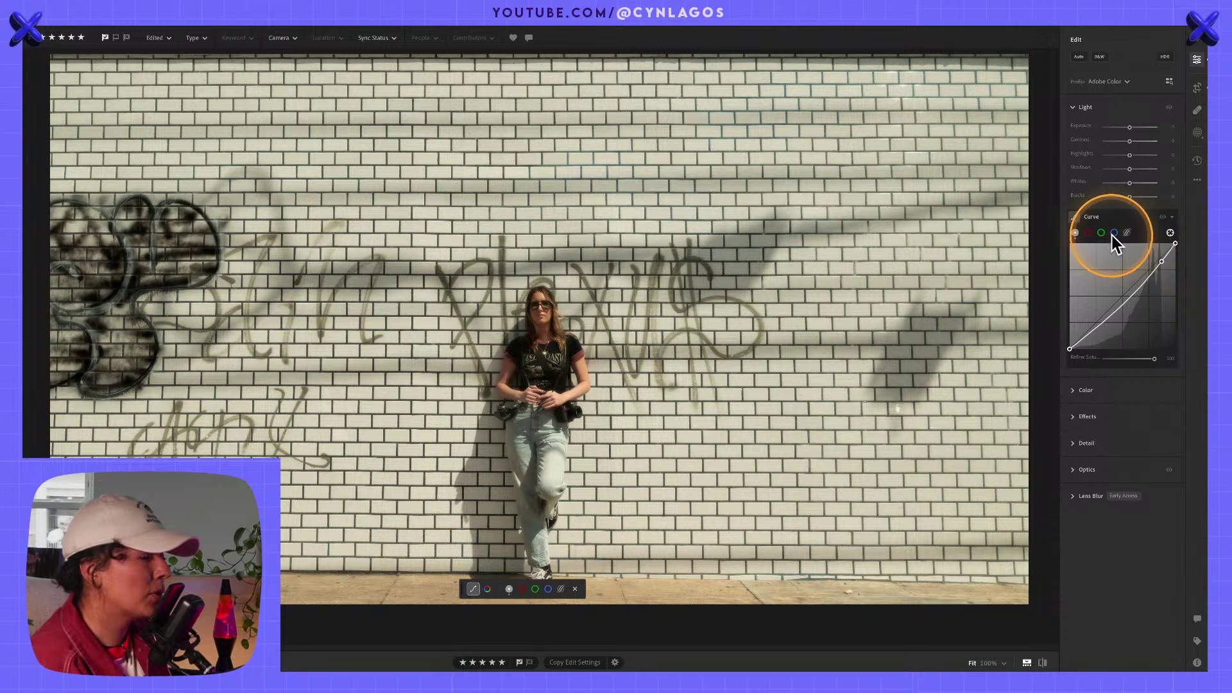
Switch the tone curve from the point curve to the parametric curve.
key(alt)
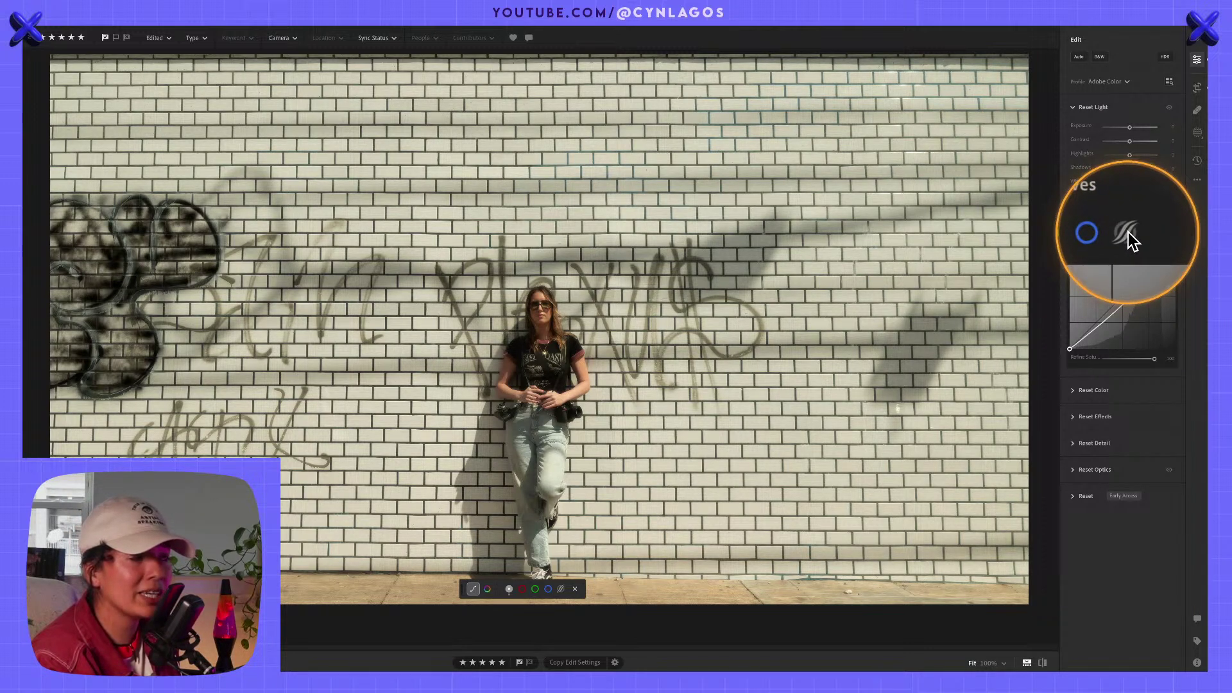
click(1130, 233)
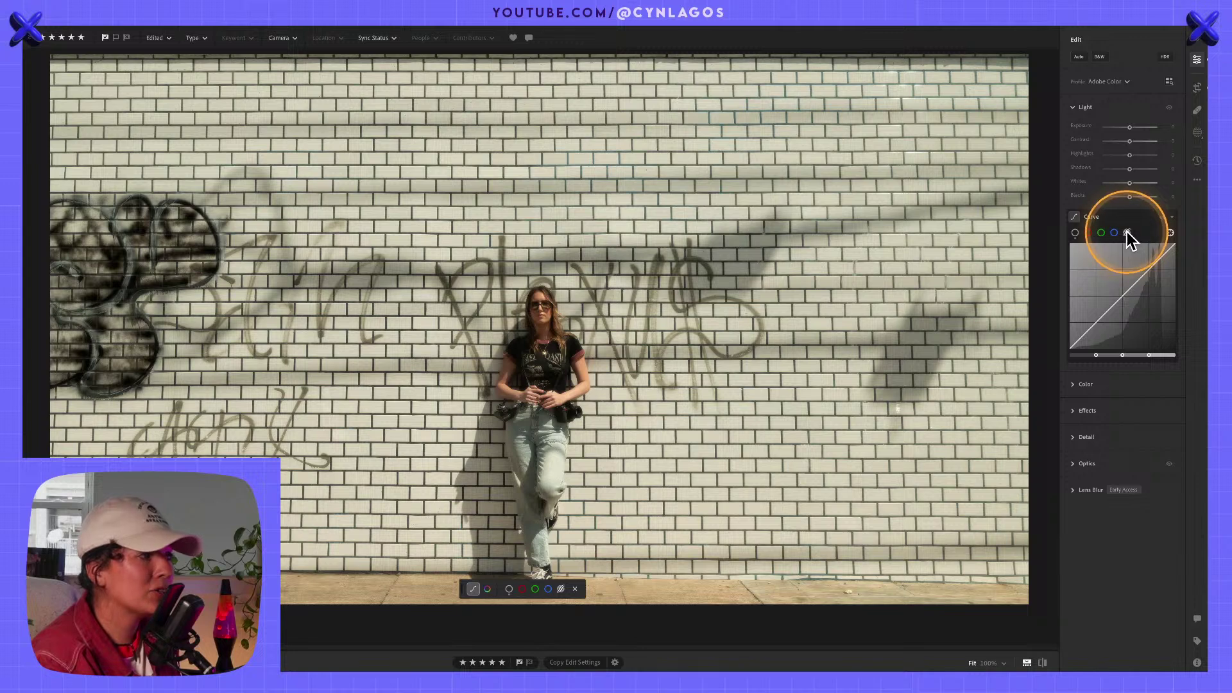
key(alt)
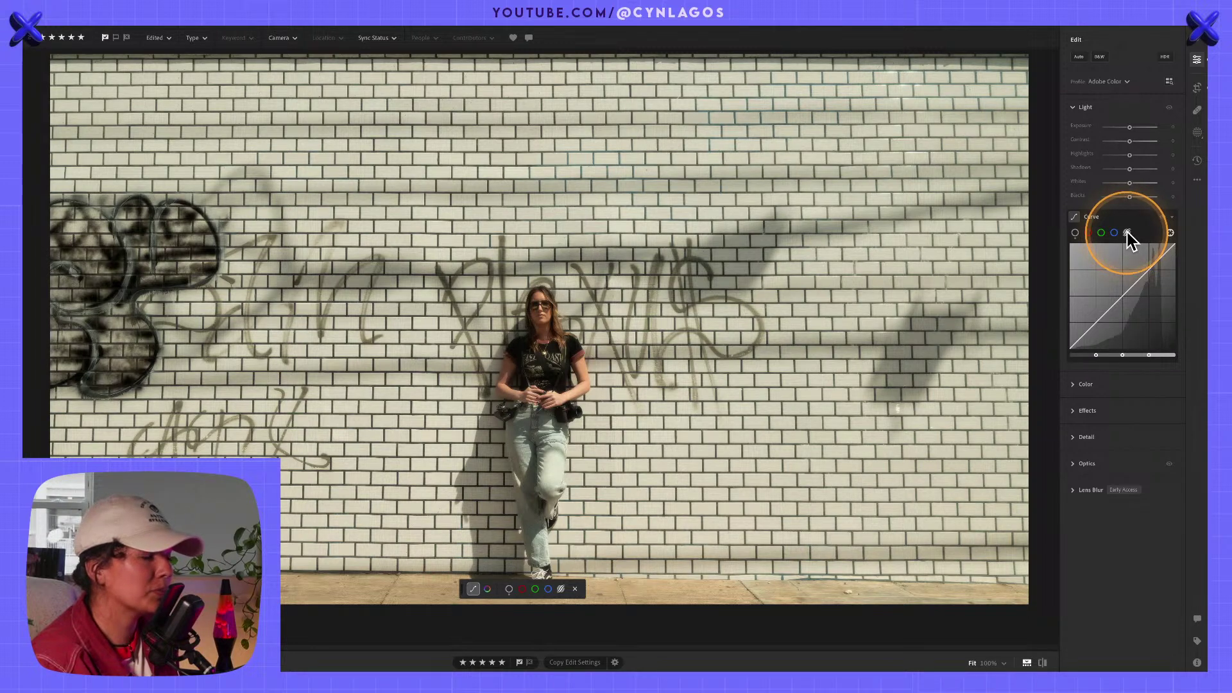
key(alt)
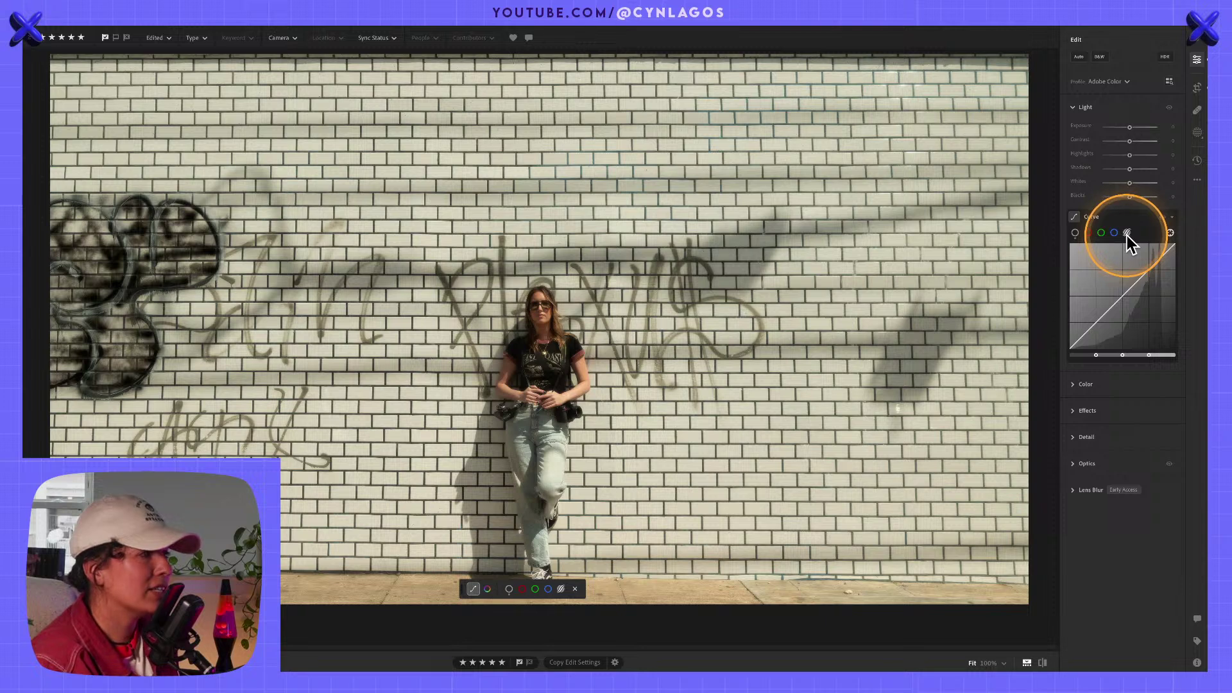
click(1128, 234)
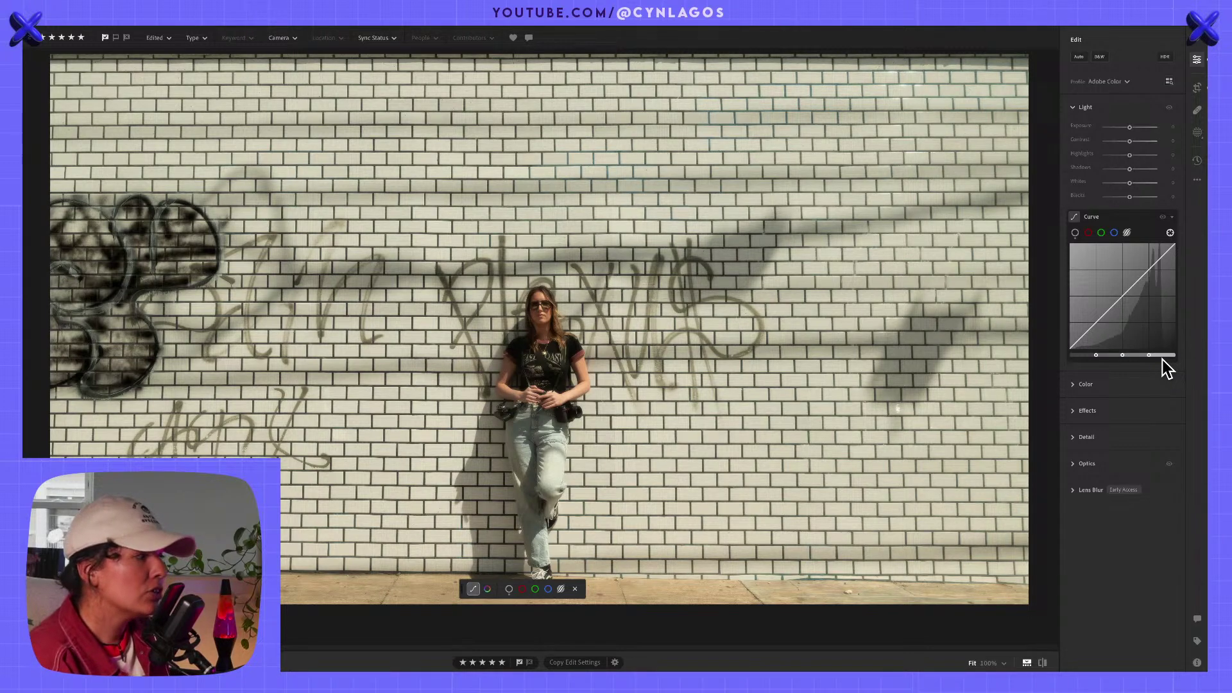
Try lowering the lights region of the parametric curve strongly, and undo it after comparing both states.
click(1149, 267)
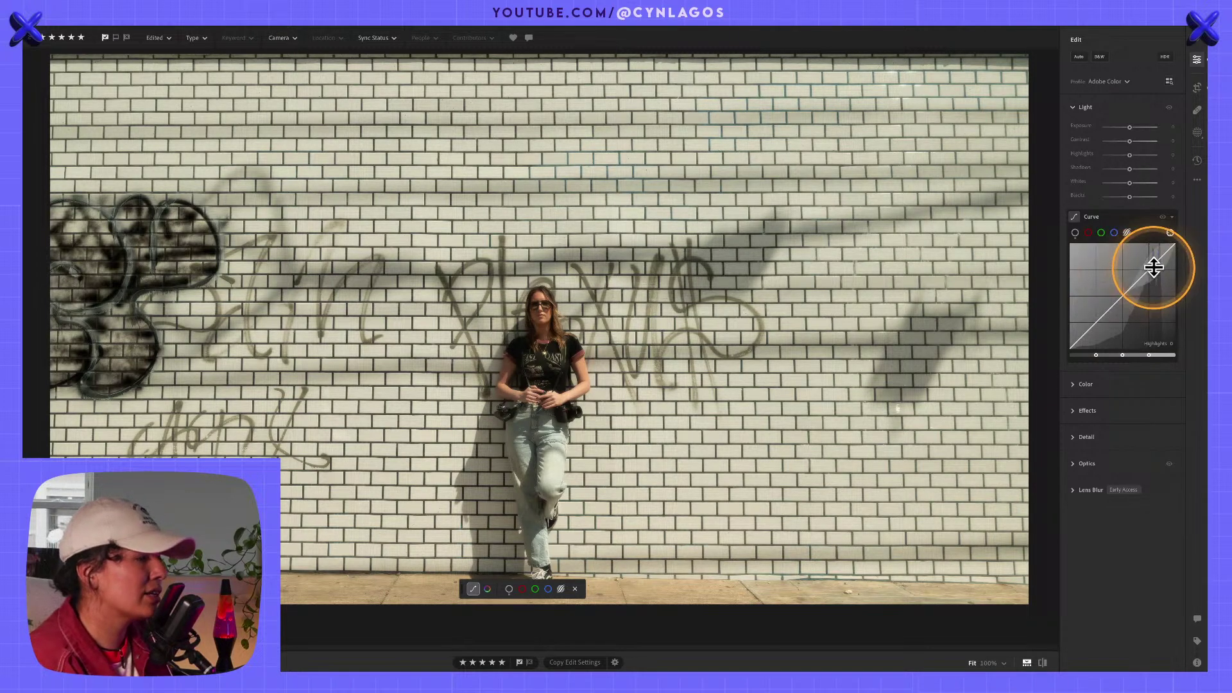
drag(1146, 269, 1191, 349)
key(ctrl+z)
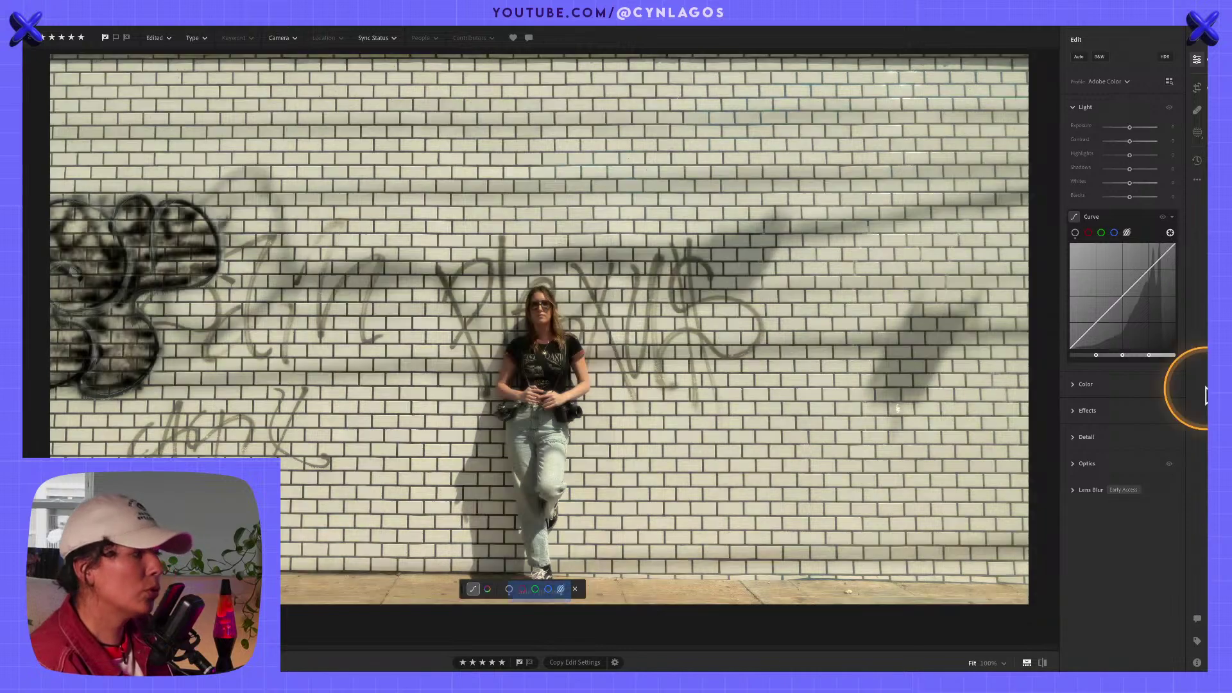
key(ctrl+shift+z)
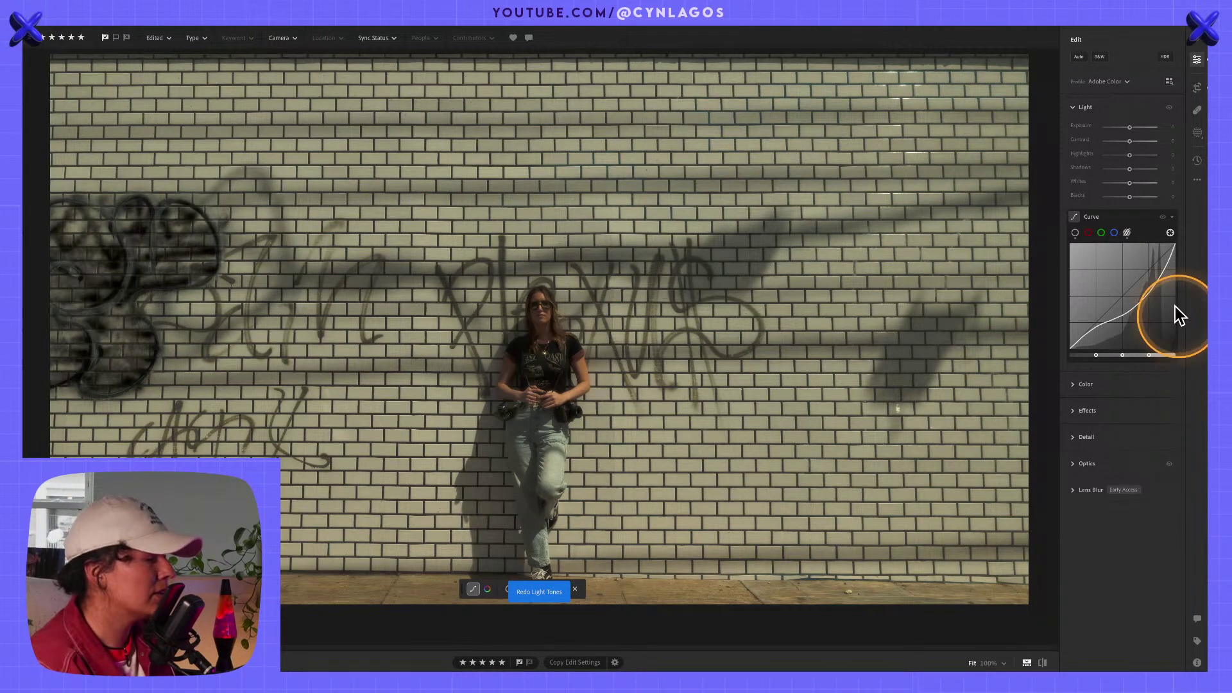
key(ctrl+z)
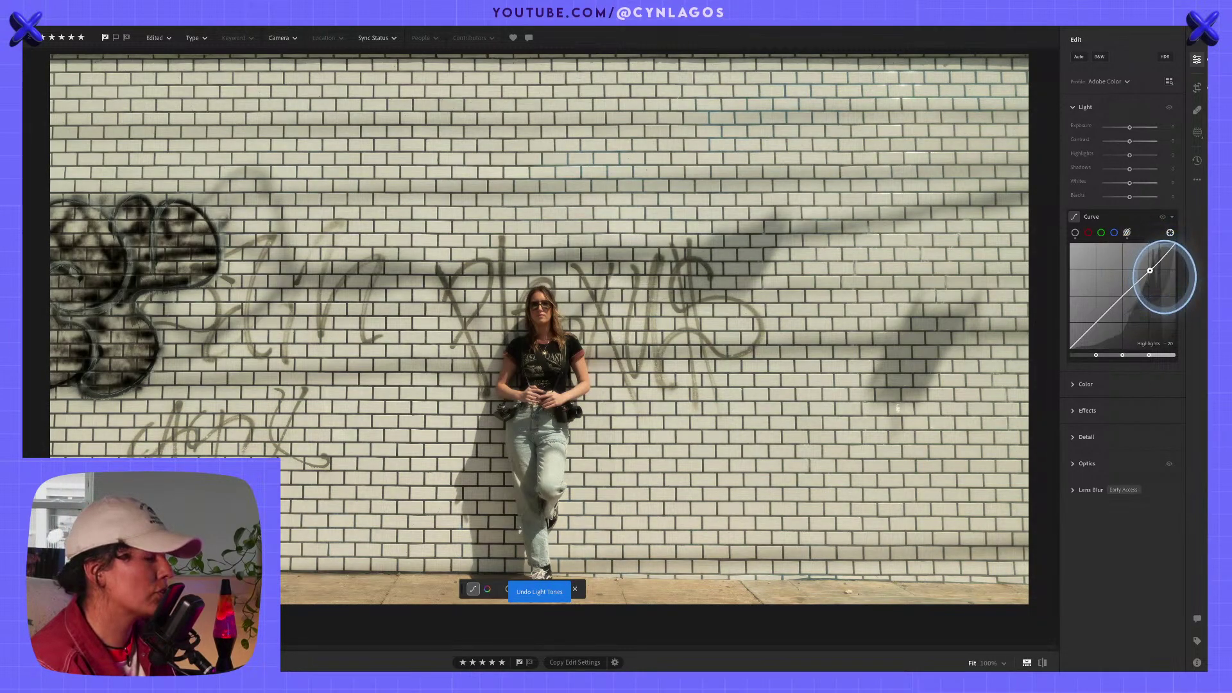
Try lowering the parametric curve's highlights, compare the photo with its original in full screen, and undo the highlights change.
mouse_move(1150, 270)
mouse_down()
mouse_move(1184, 334)
mouse_move(1178, 306)
mouse_move(1184, 316)
mouse_up()
key(f)
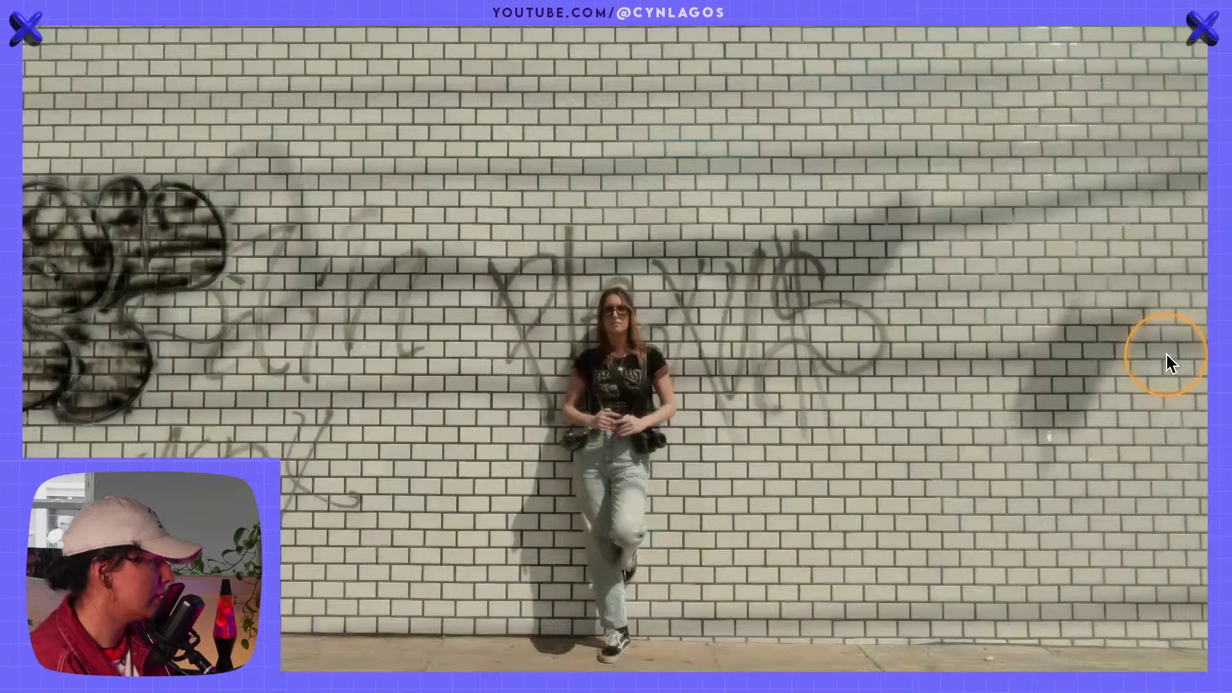
key(backslash)
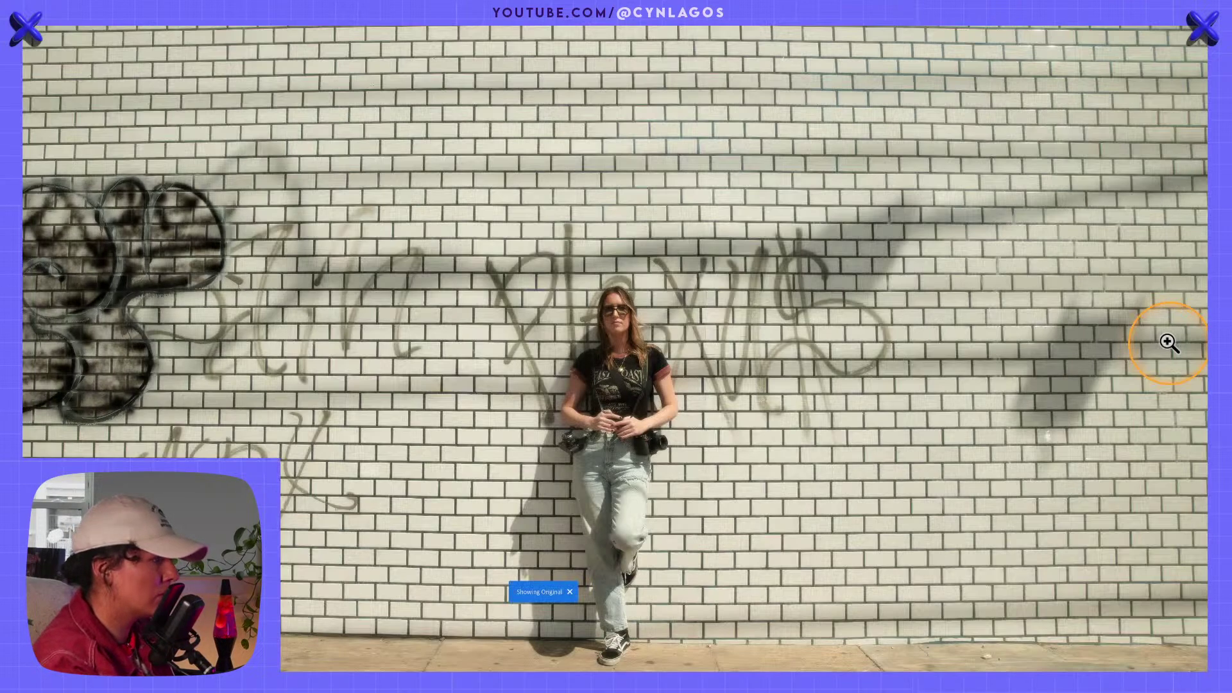
key(backslash)
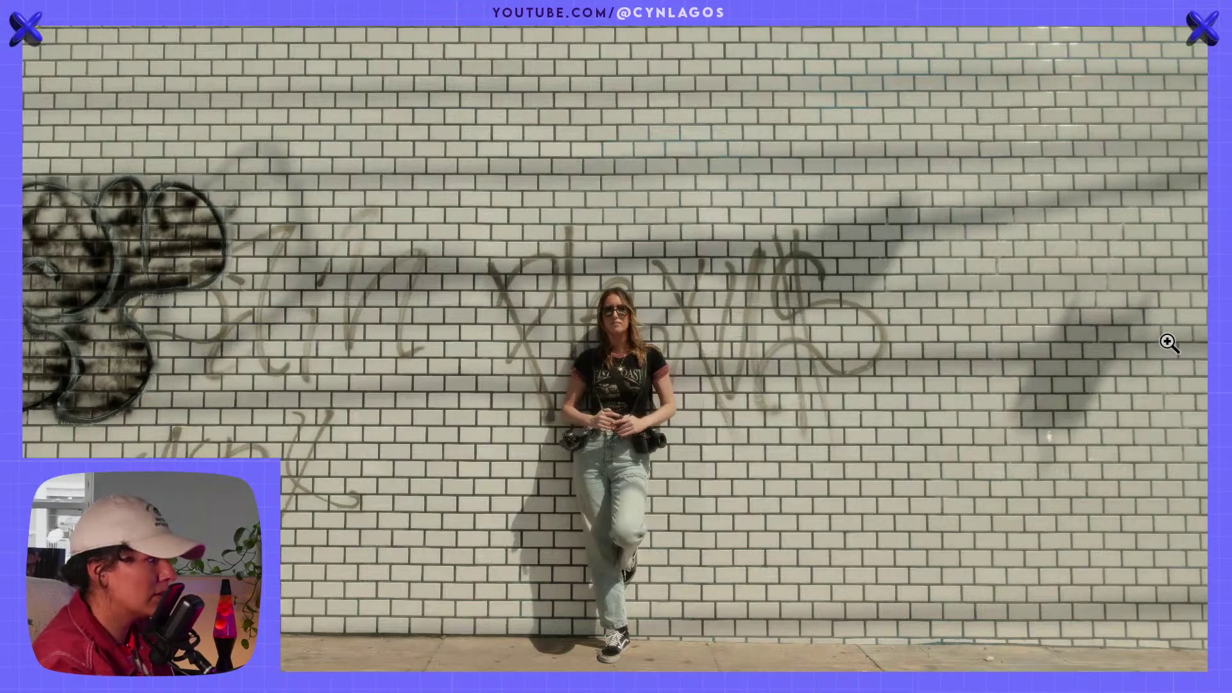
key(backslash)
key(backslash)
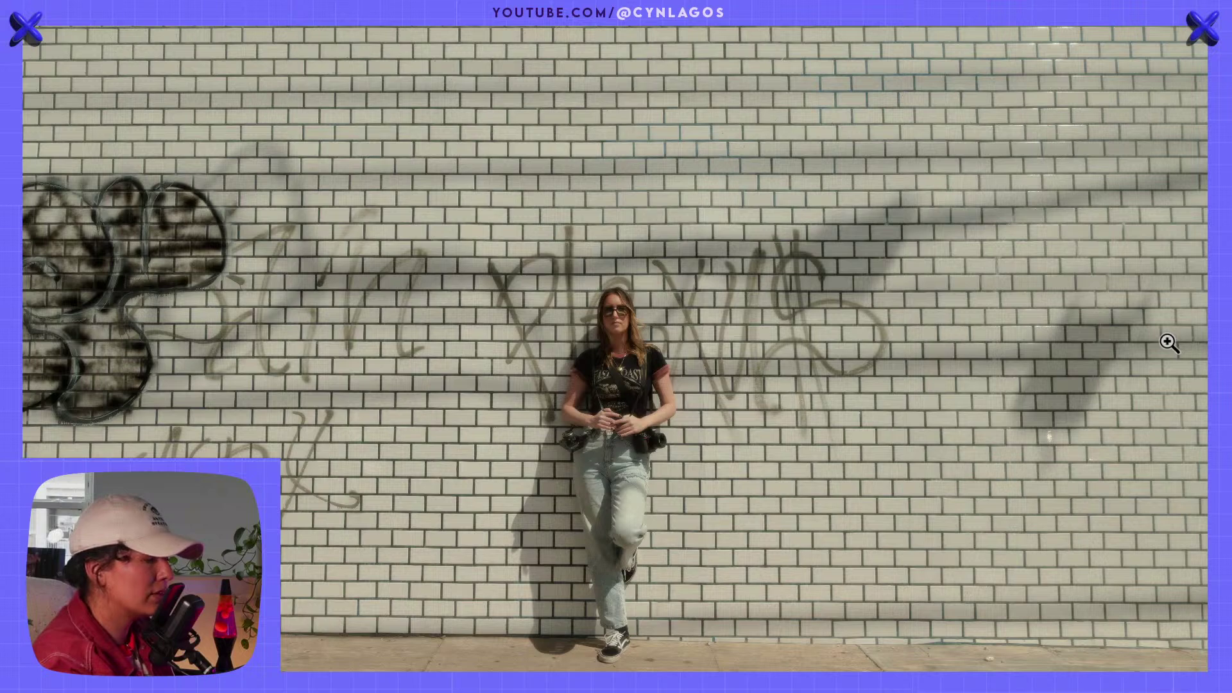
key(Escape)
key(ctrl+z)
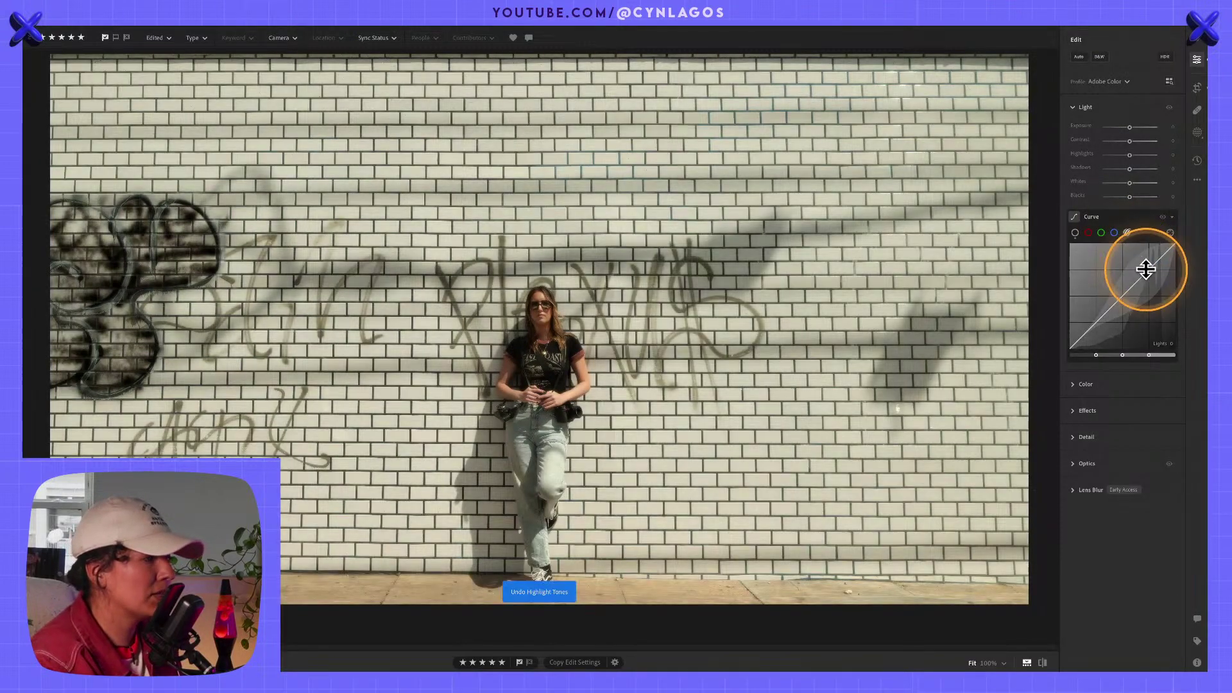
Lower the highlights on the parametric curve, slightly lift its darker tones, and reset the shadows region.
drag(1156, 267, 1080, 233)
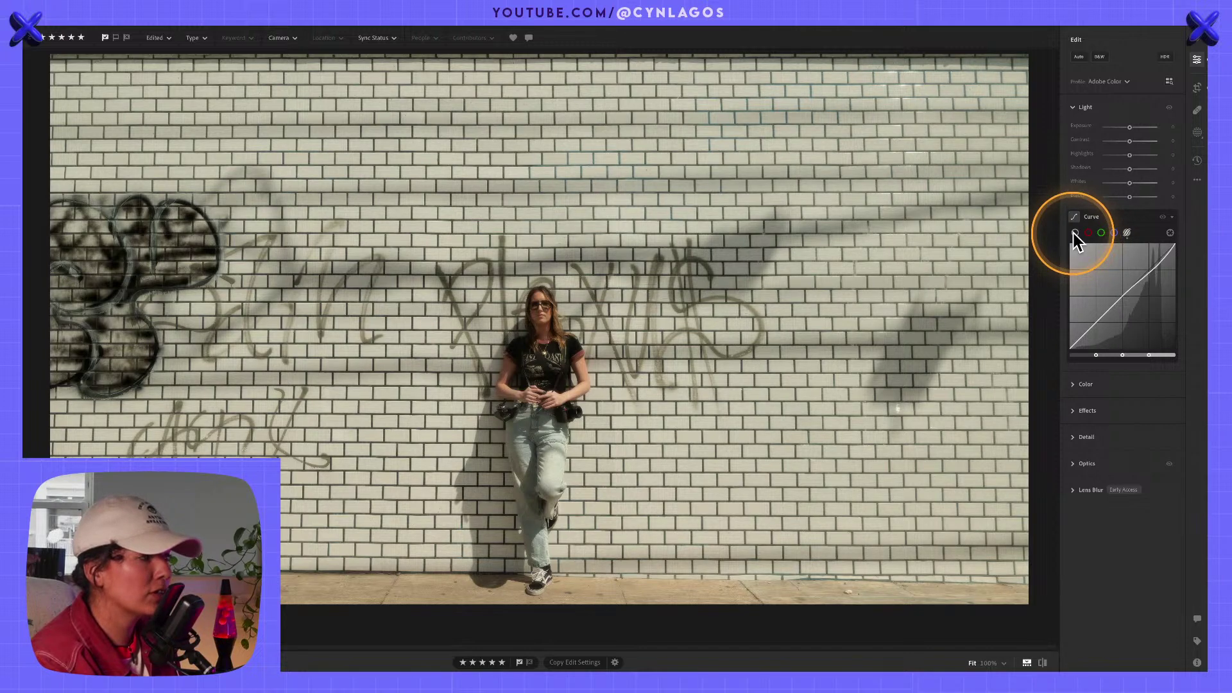
mouse_move(1098, 320)
mouse_down()
mouse_move(1100, 333)
mouse_move(1100, 313)
mouse_up()
double_click(1092, 313)
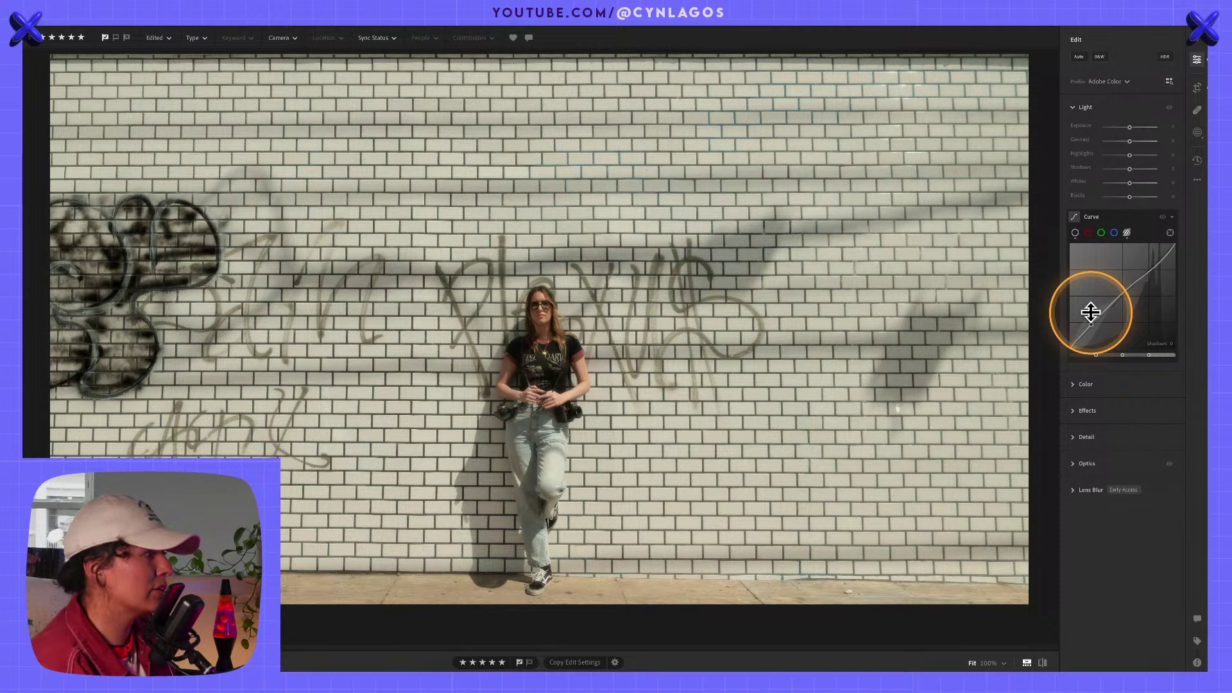
Try slightly lifting the parametric curve's shadows region, undo it, and look over the darks and lights regions.
drag(1092, 328, 1089, 327)
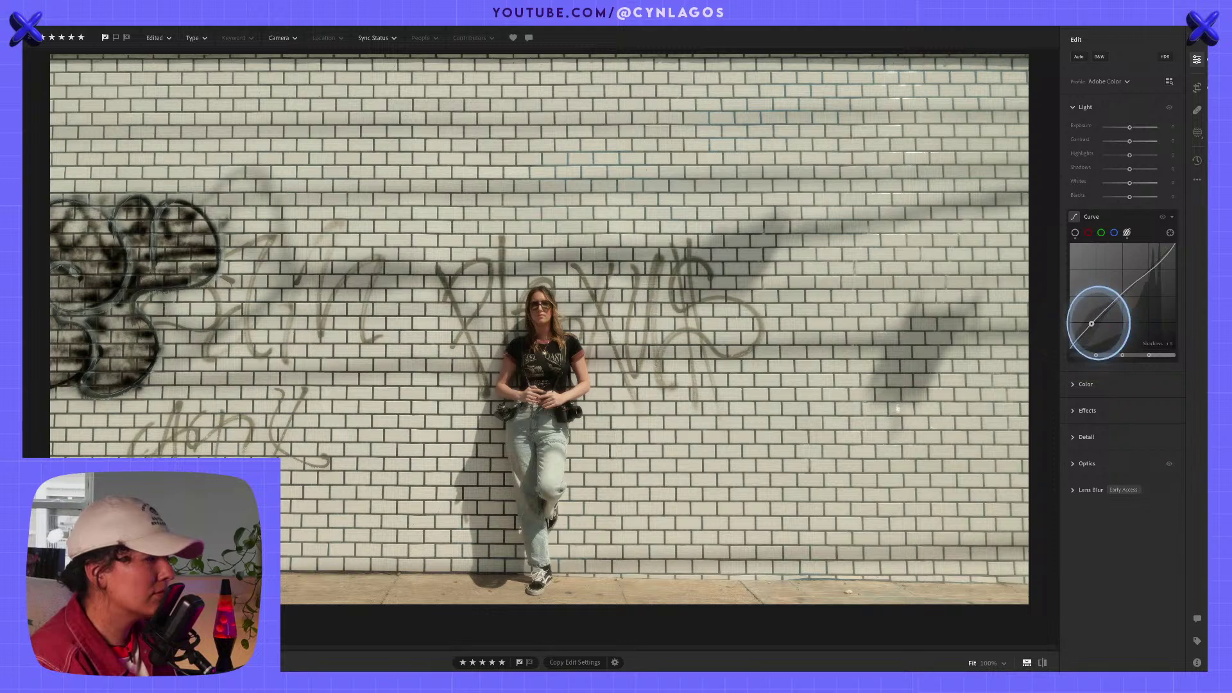
key(ctrl+z)
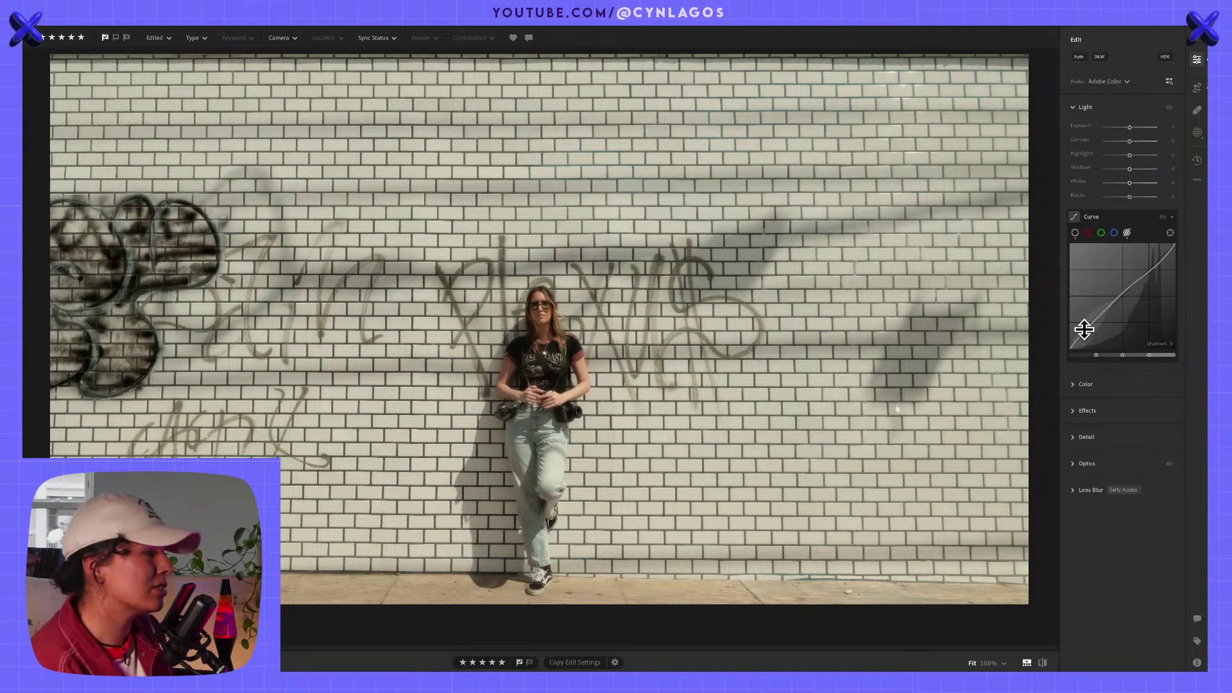
mouse_move(1084, 329)
mouse_down()
mouse_move(1194, 291)
mouse_move(1128, 280)
mouse_move(1108, 298)
mouse_up()
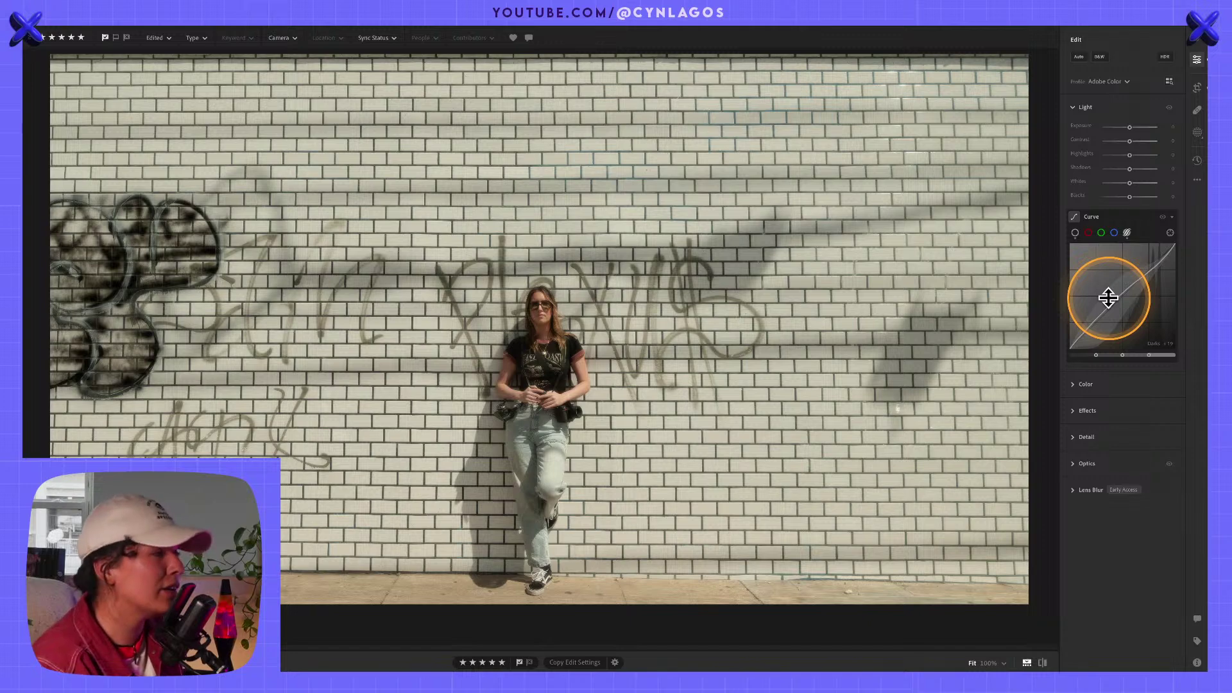
drag(1108, 298, 1126, 340)
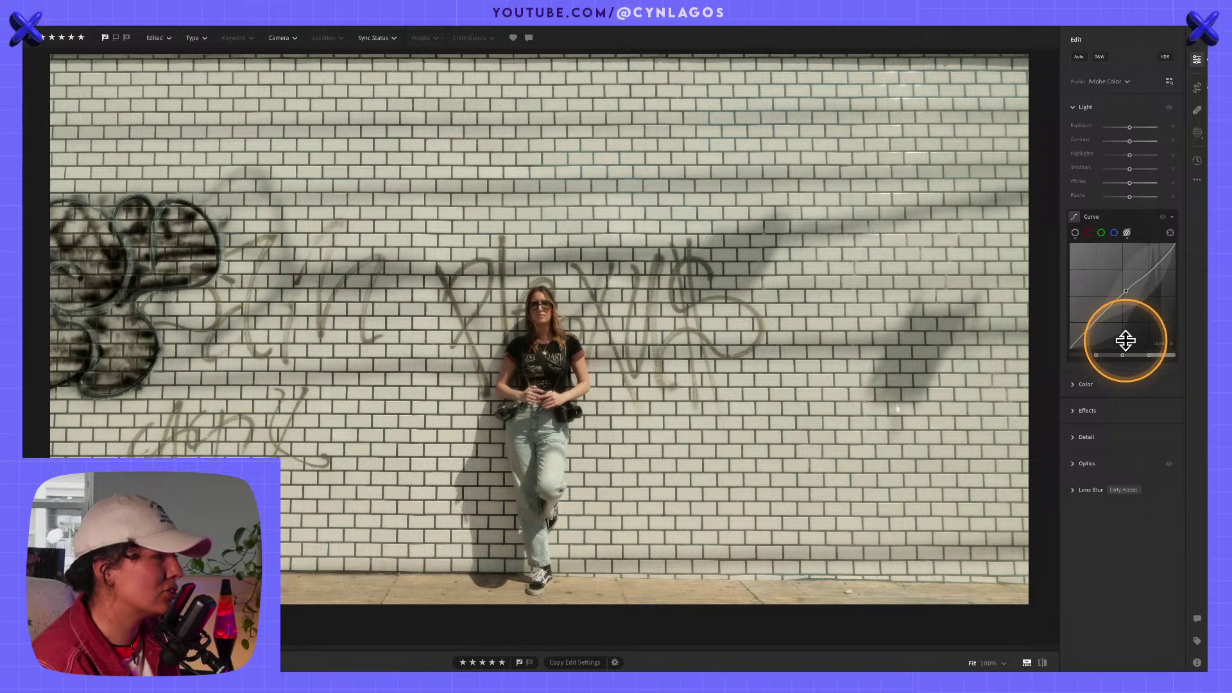
Switch to the point curve, try targeted curve adjustments directly on the wall's lit and shadowed bricks, and undo them.
click(1076, 233)
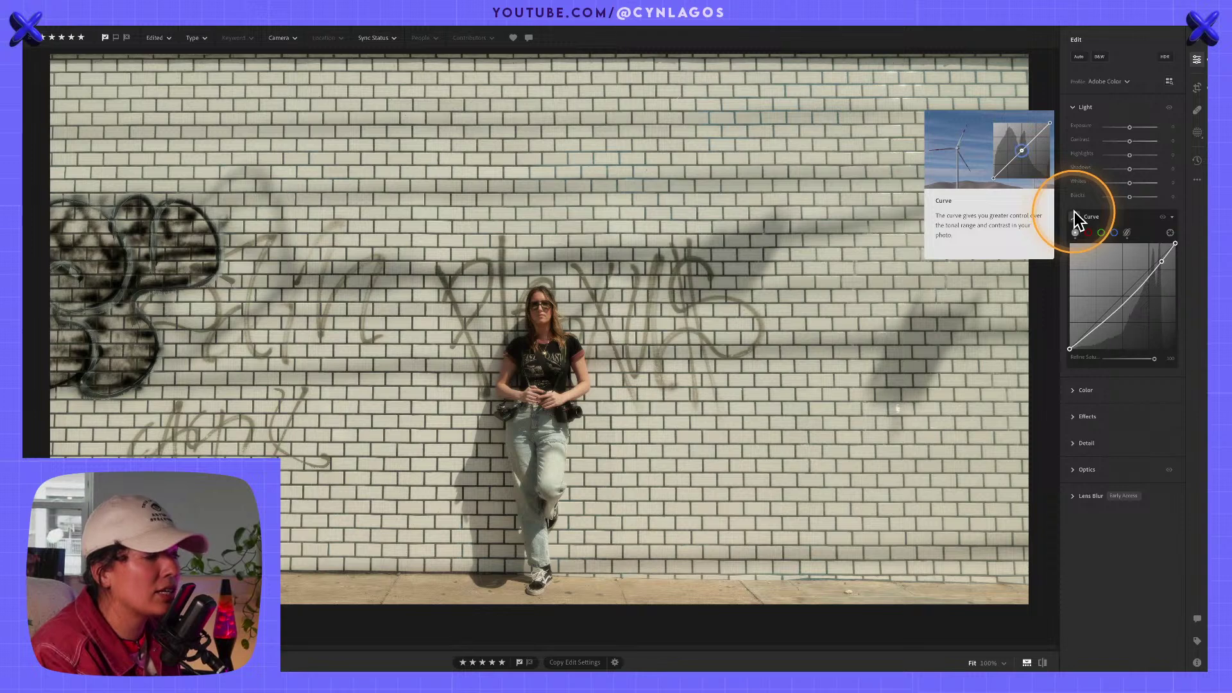
click(1168, 234)
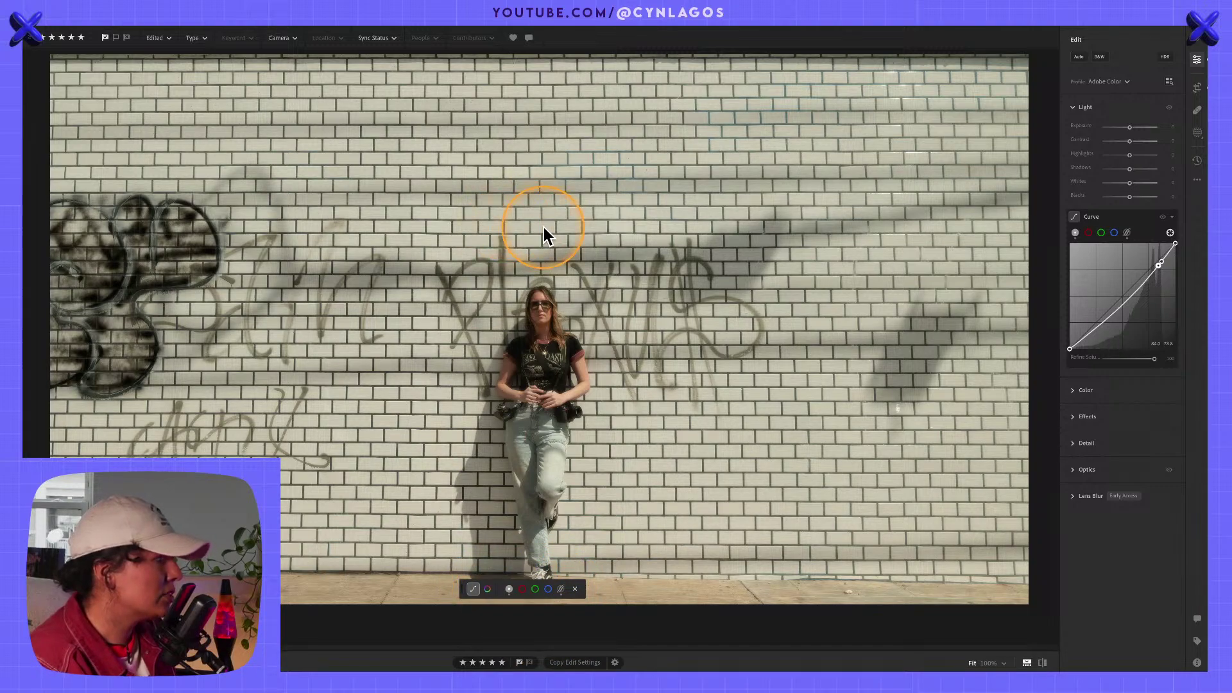
mouse_move(534, 240)
mouse_down()
mouse_move(525, 234)
mouse_move(550, 218)
mouse_move(528, 231)
mouse_move(588, 231)
mouse_move(531, 240)
mouse_up()
key(ctrl+z)
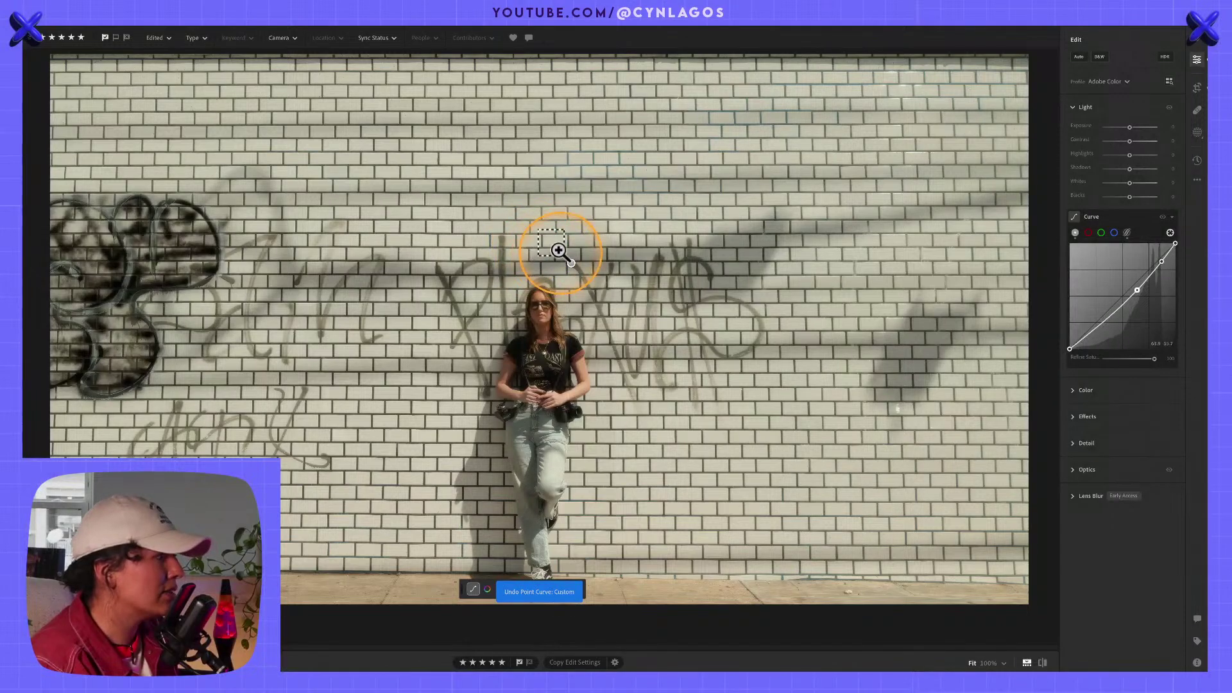
click(1170, 233)
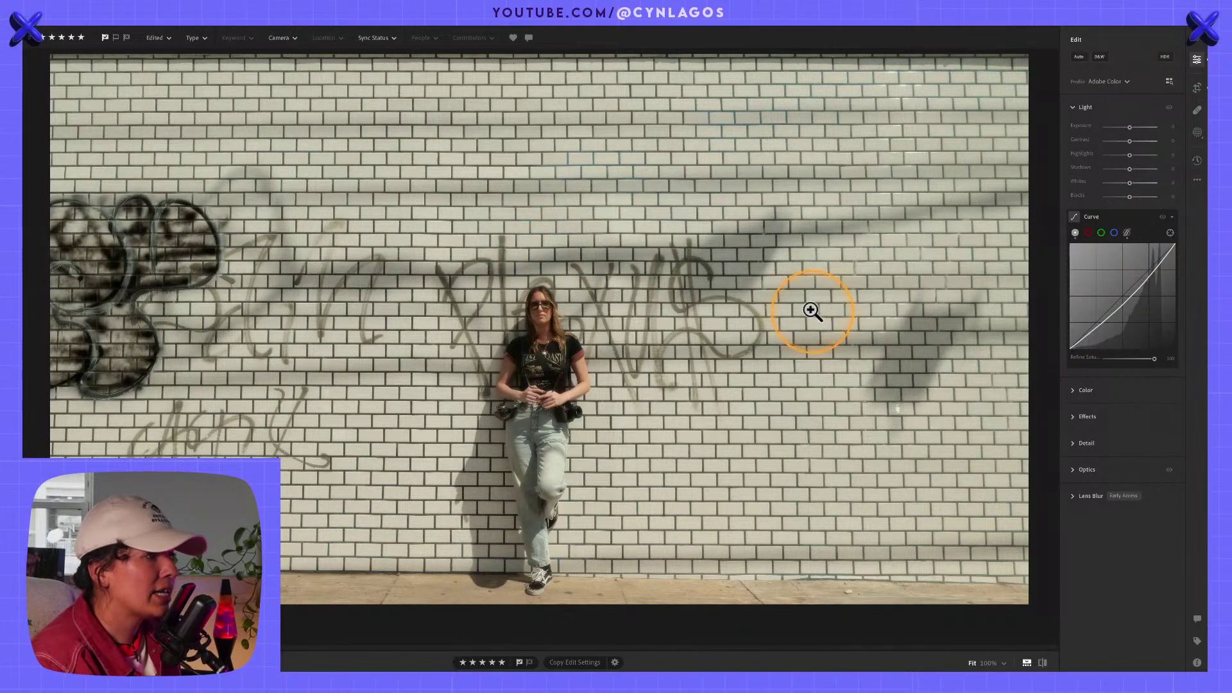
click(1170, 232)
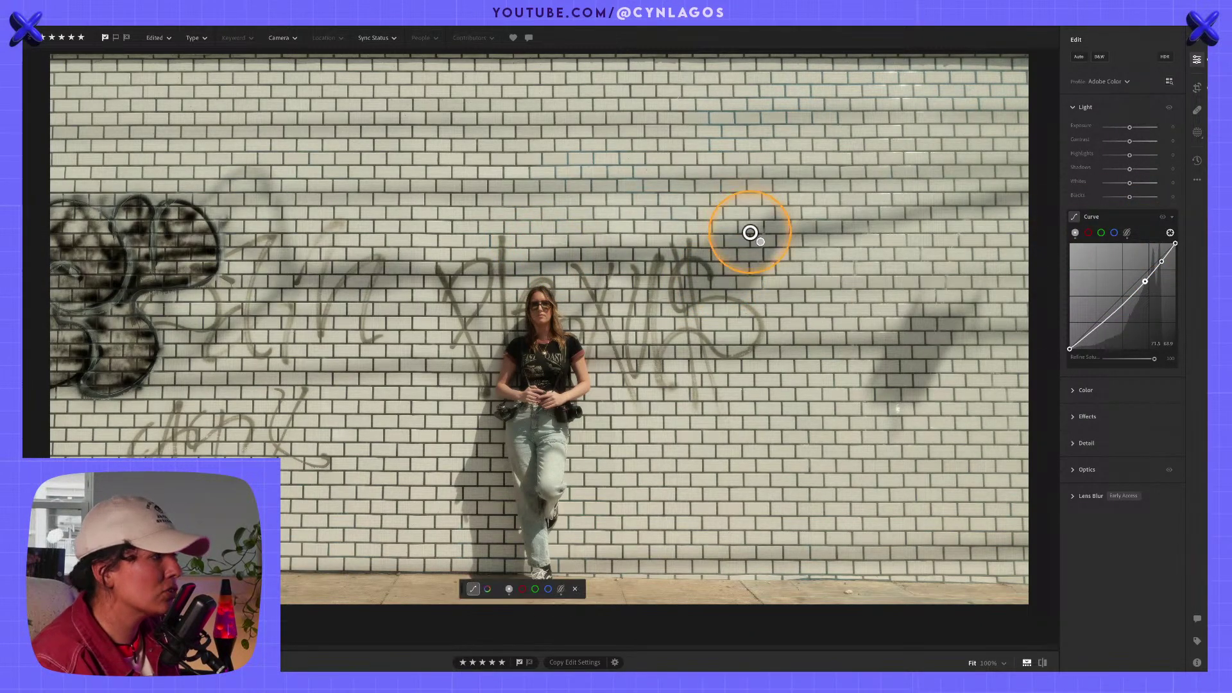
mouse_move(754, 244)
mouse_down()
mouse_move(731, 244)
mouse_move(749, 248)
mouse_up()
key(ctrl+z)
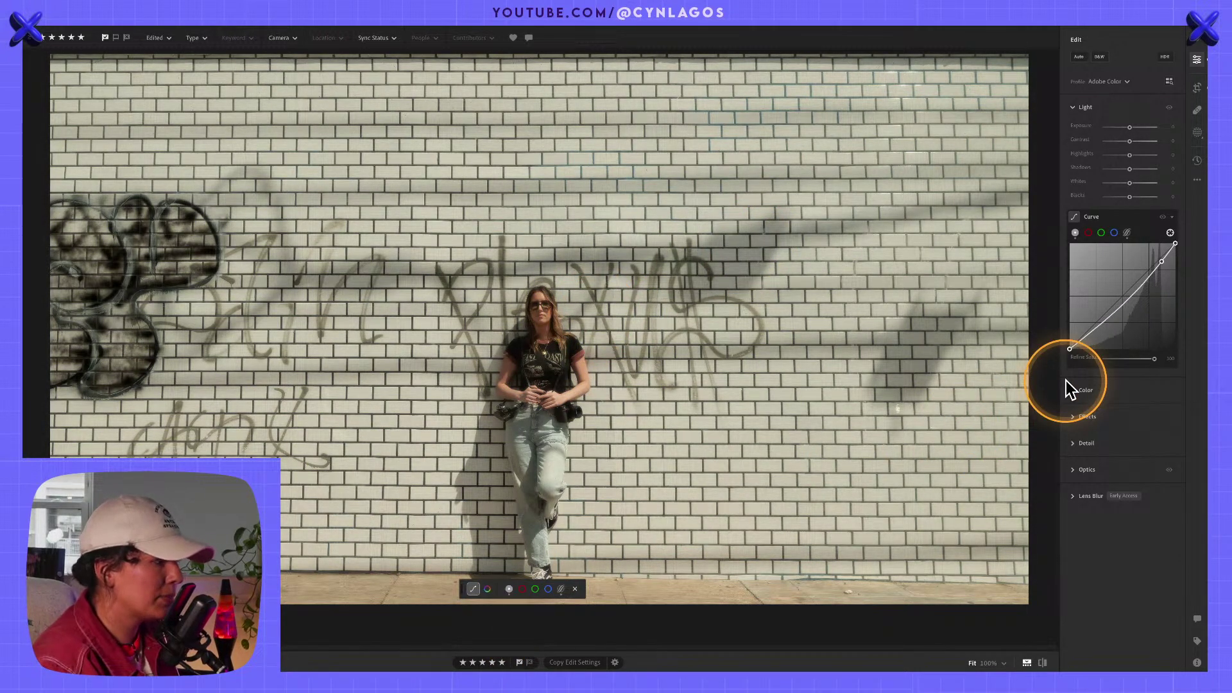
Save the current tonal edits as a new version named "Phase 2- Light".
click(1197, 160)
click(1081, 73)
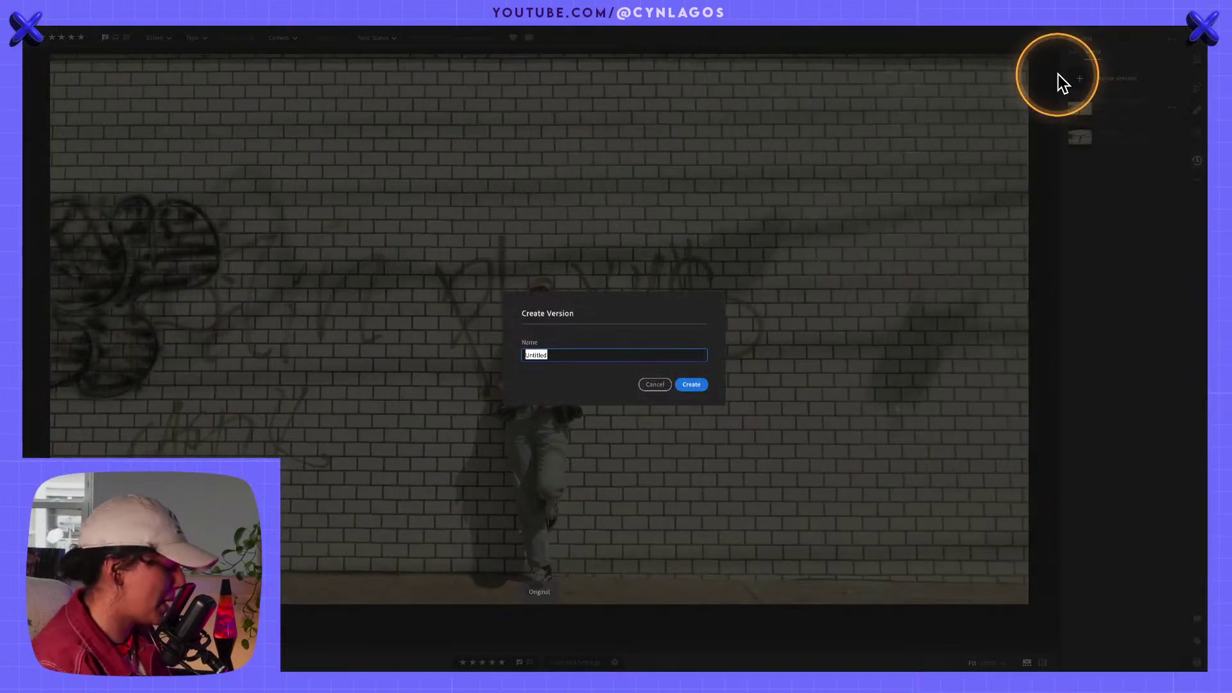
text(Light)
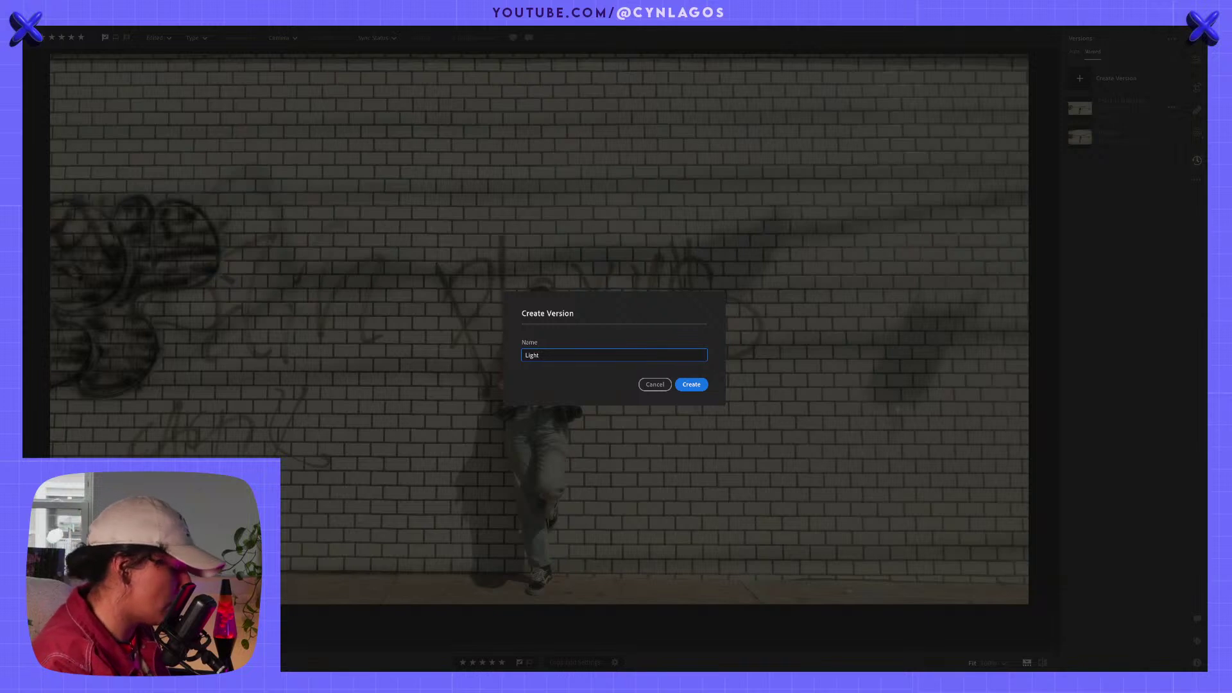
key(BackSpace)
key(BackSpace)
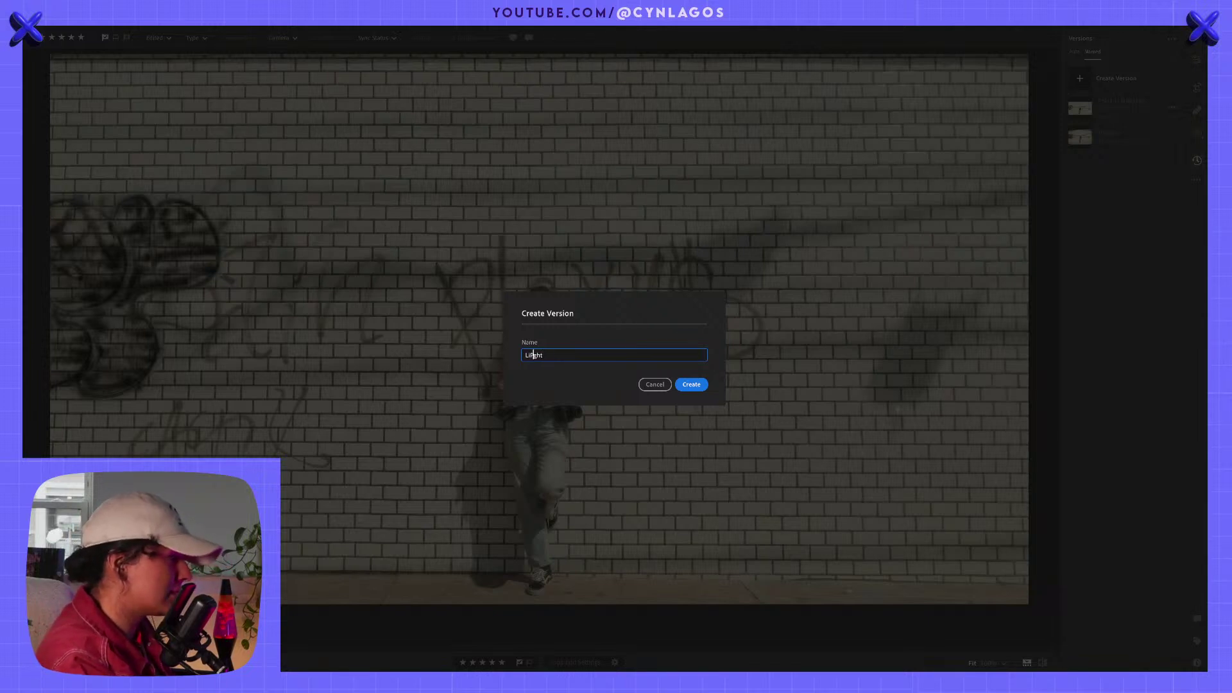
text(Ni)
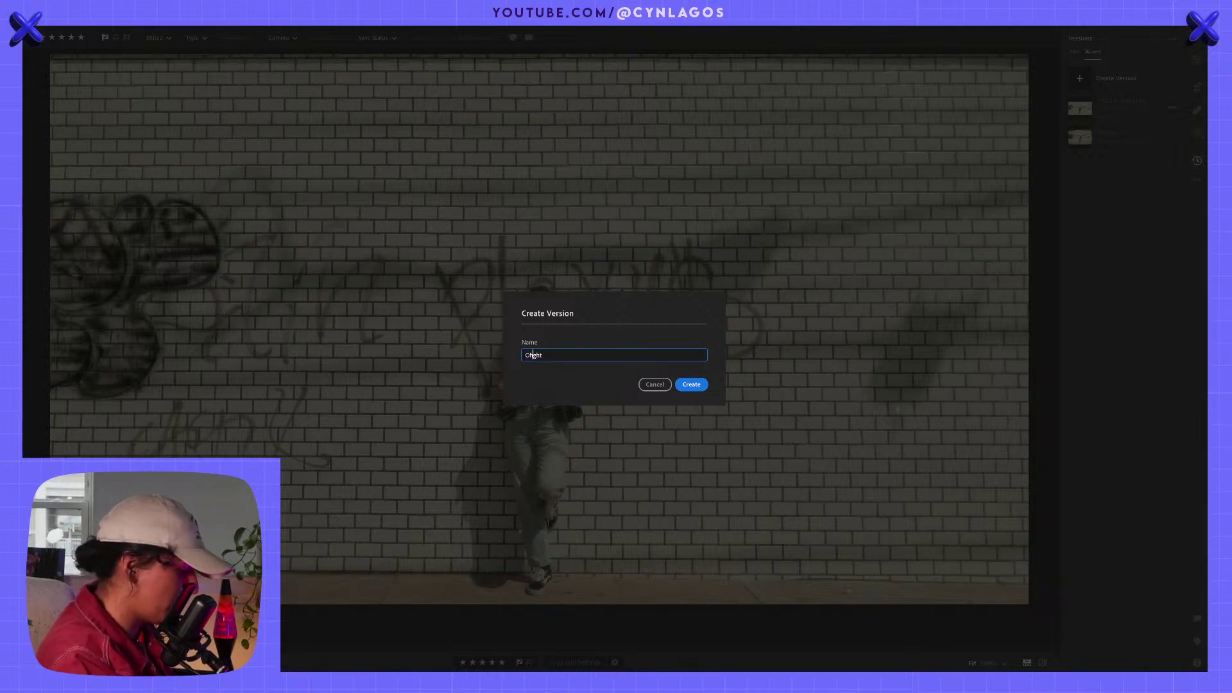
text(2-)
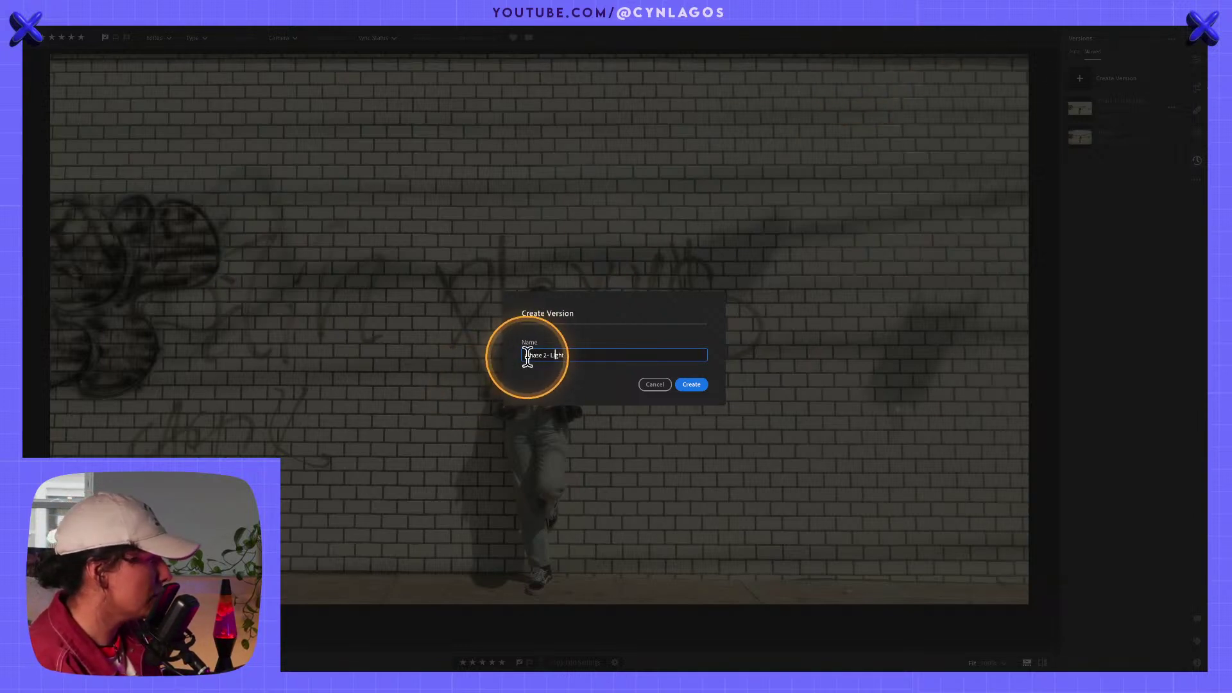
drag(530, 356, 503, 356)
text(P)
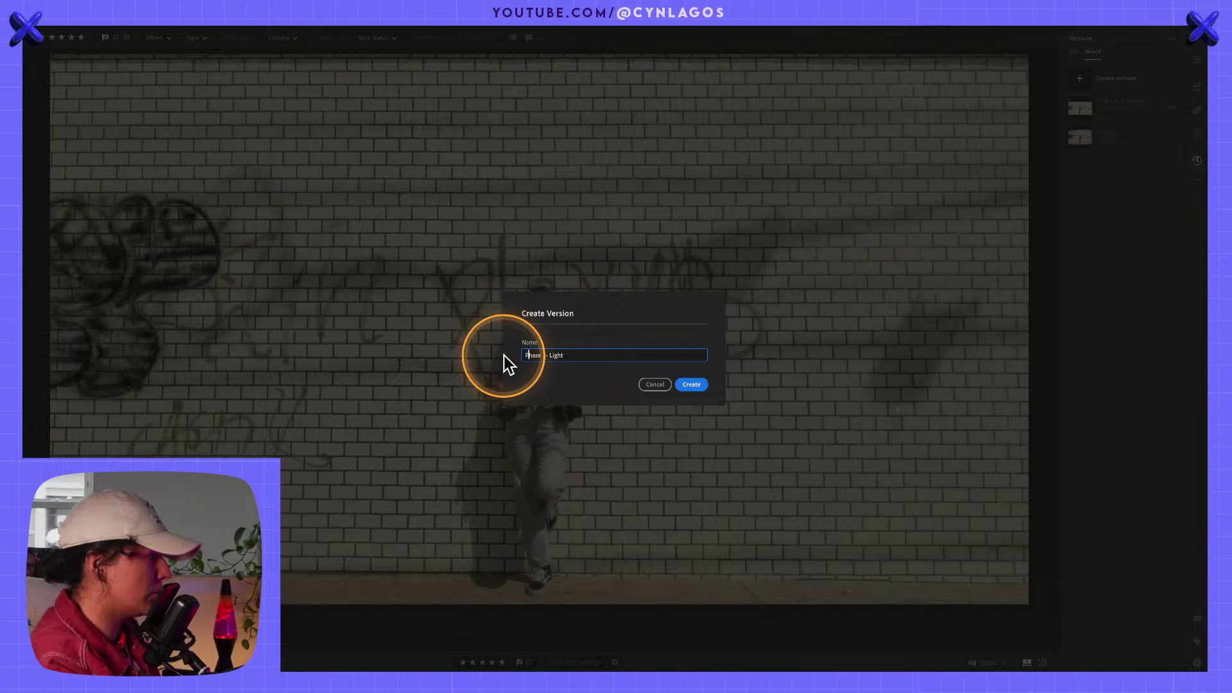
key(Return)
Compare the Phase 1- Tech specs, Original and Phase 2- Light versions of the photo, ending on Phase 2- Light.
click(1067, 128)
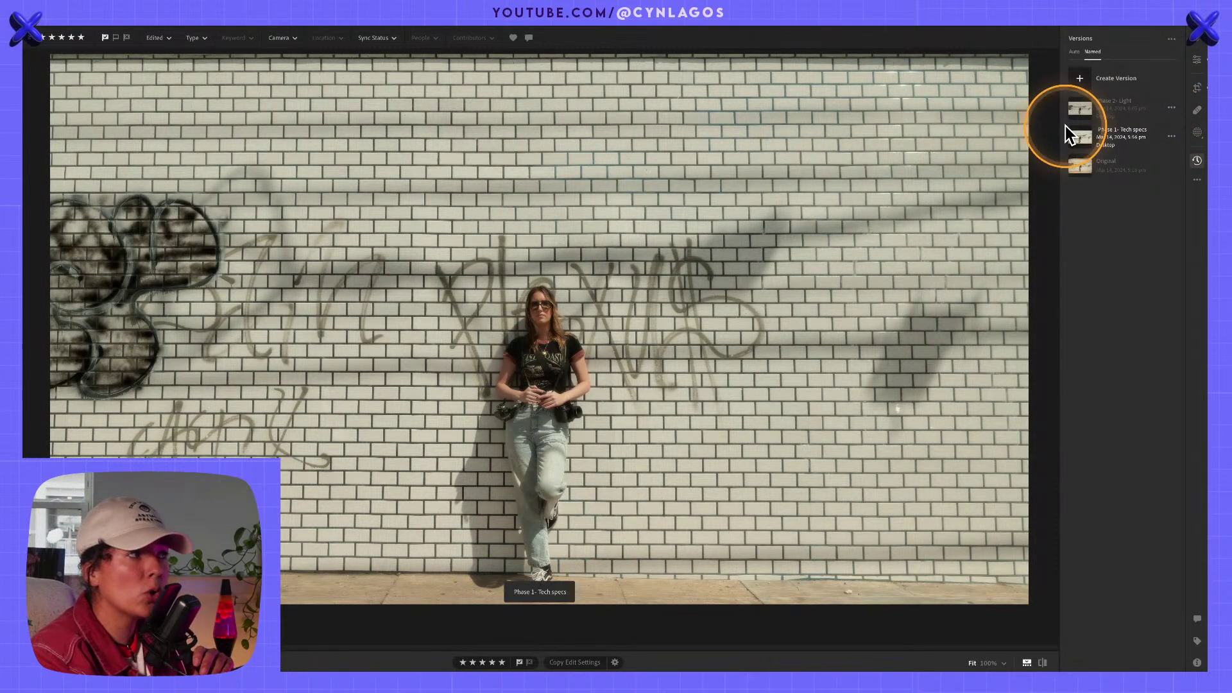
click(1096, 110)
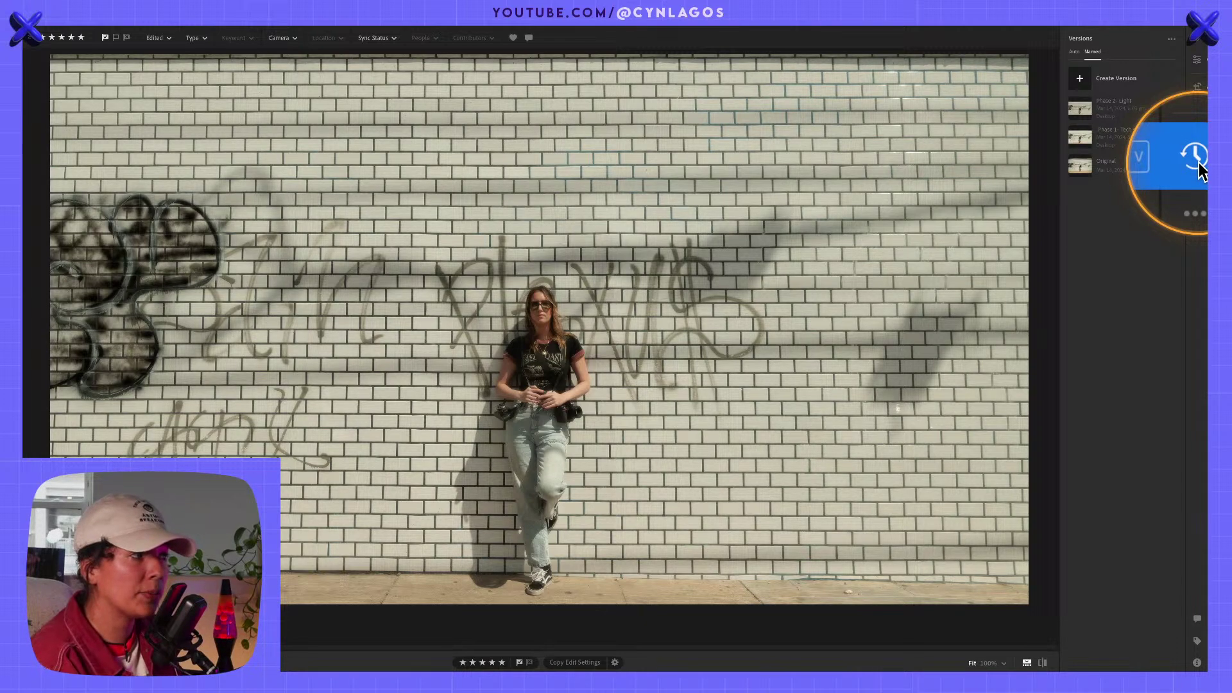
click(1119, 161)
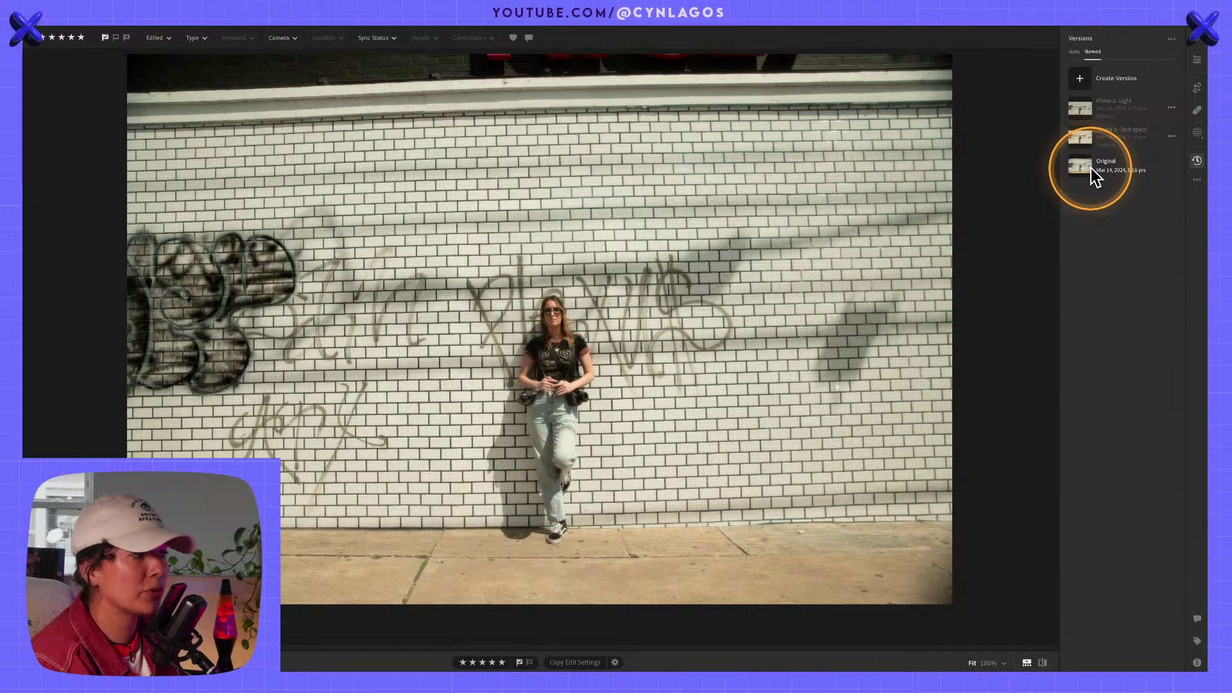
click(1111, 135)
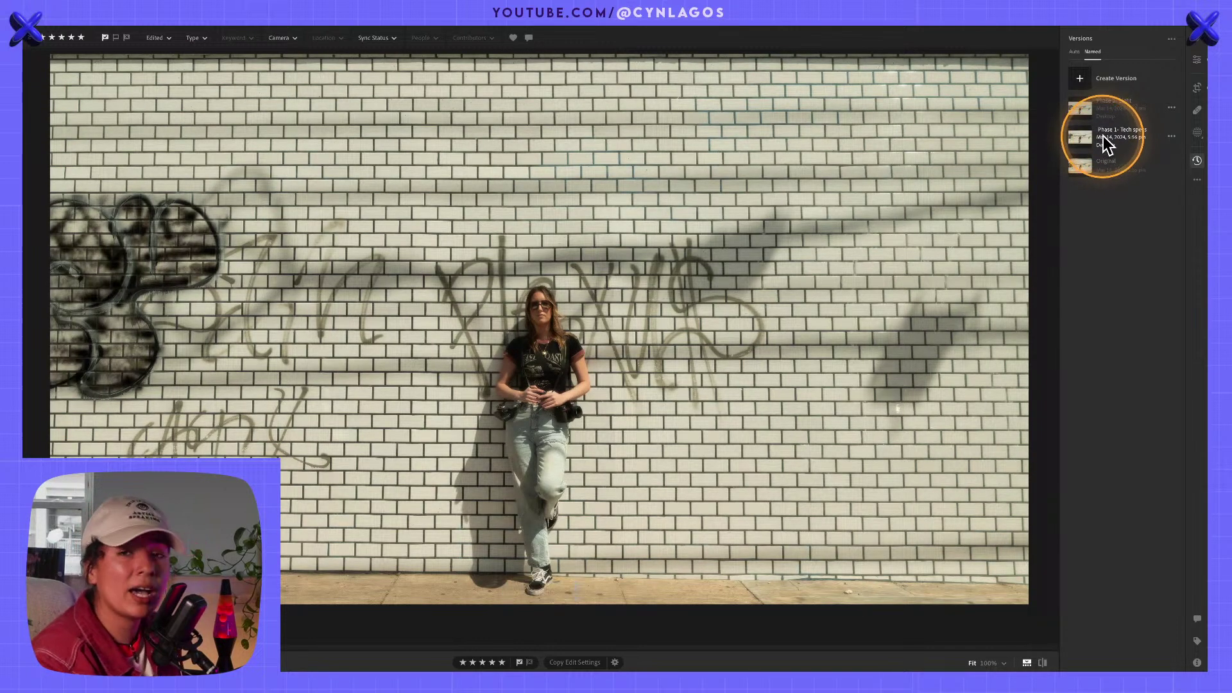
click(1102, 109)
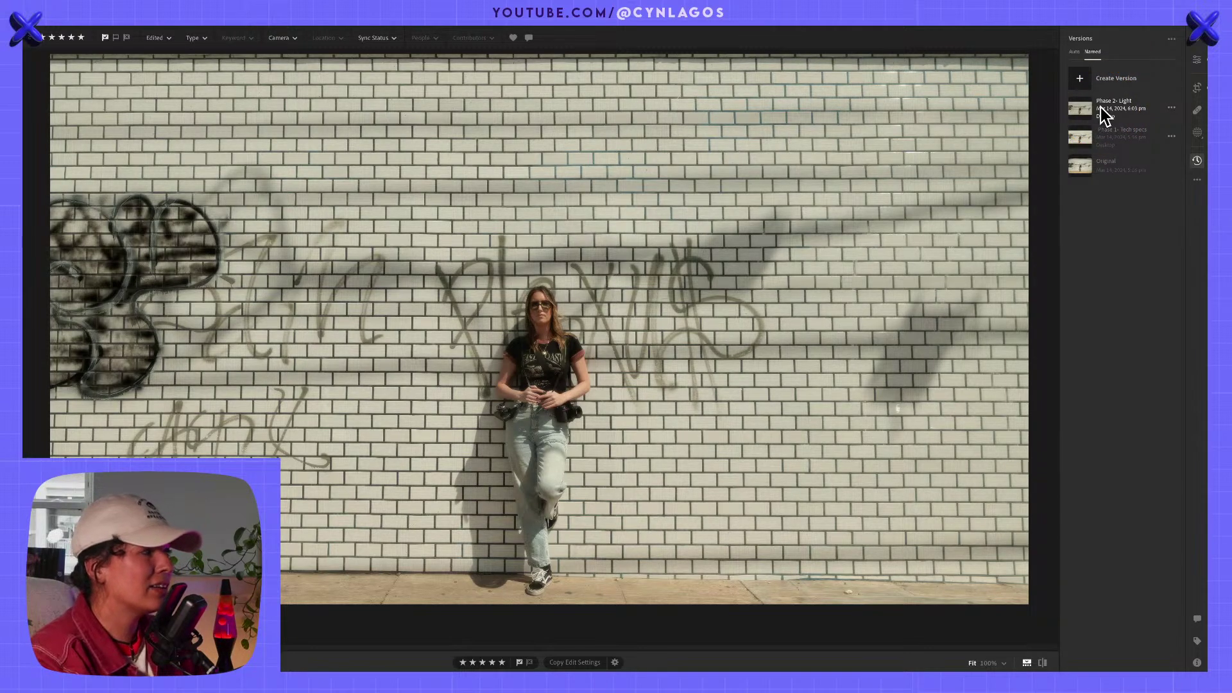
click(1103, 114)
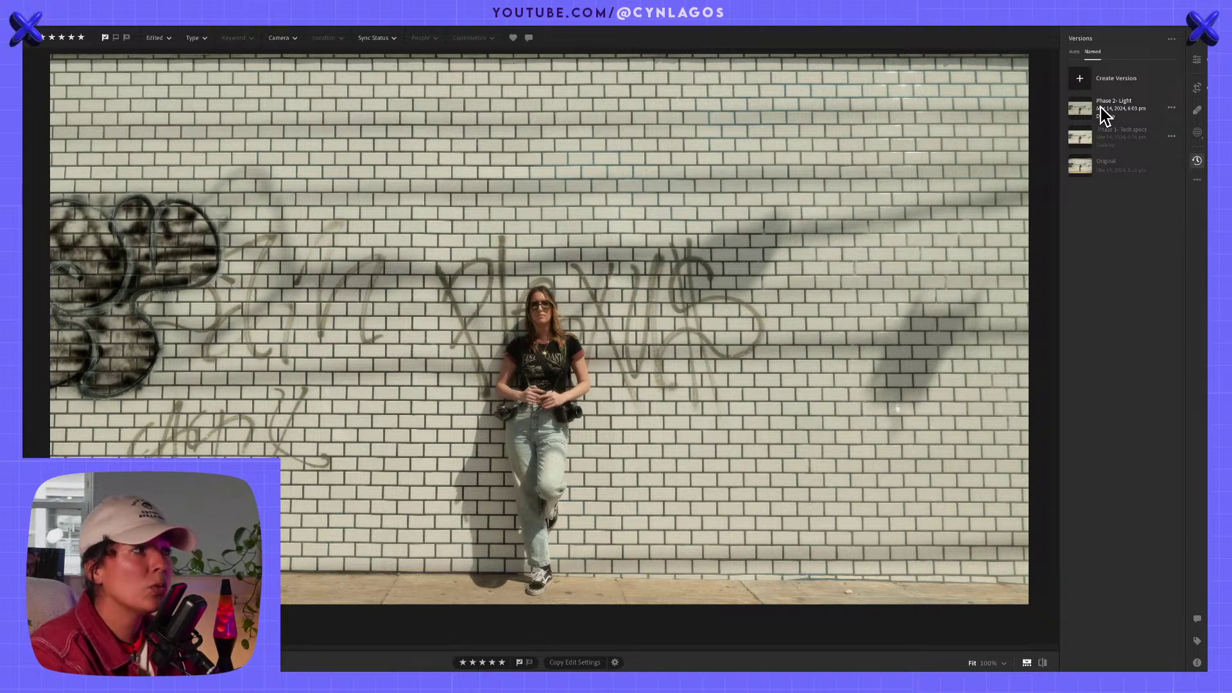
click(1080, 87)
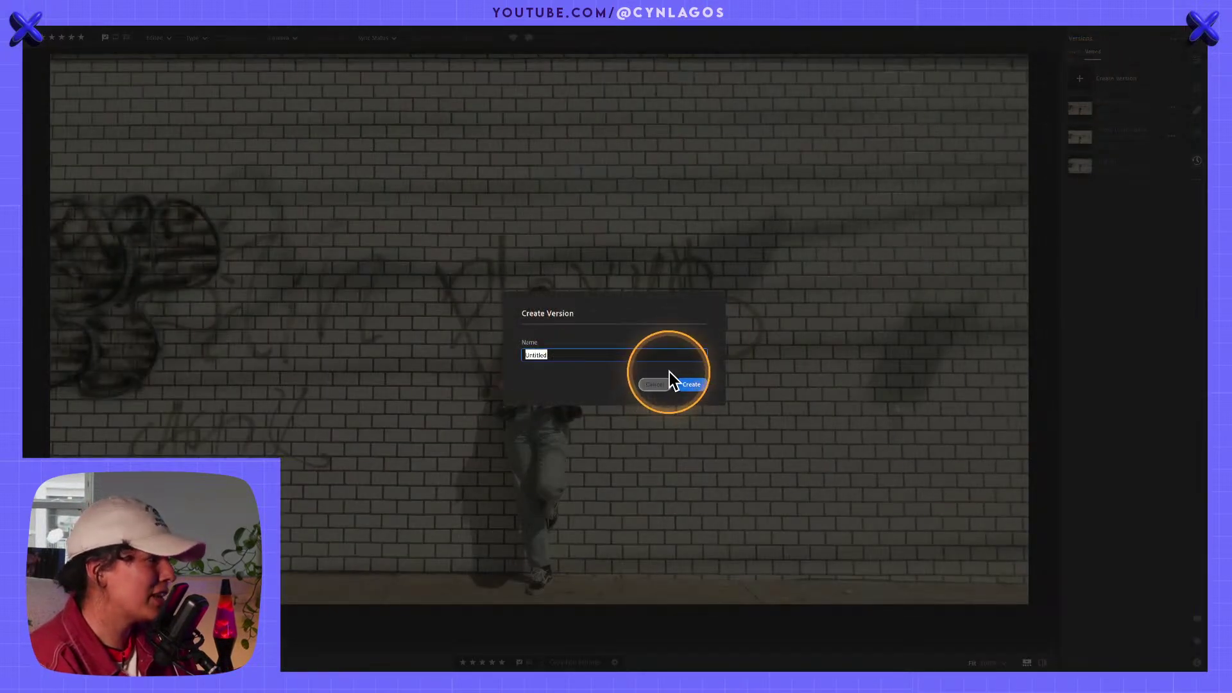
click(666, 381)
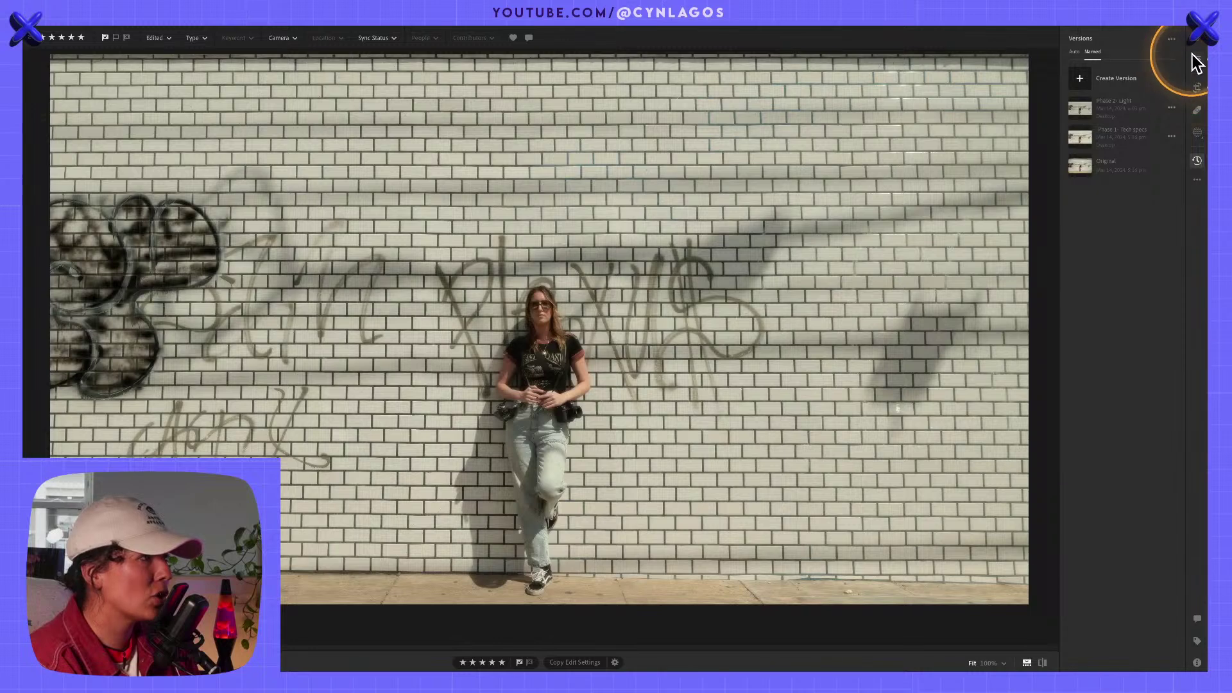
click(1196, 57)
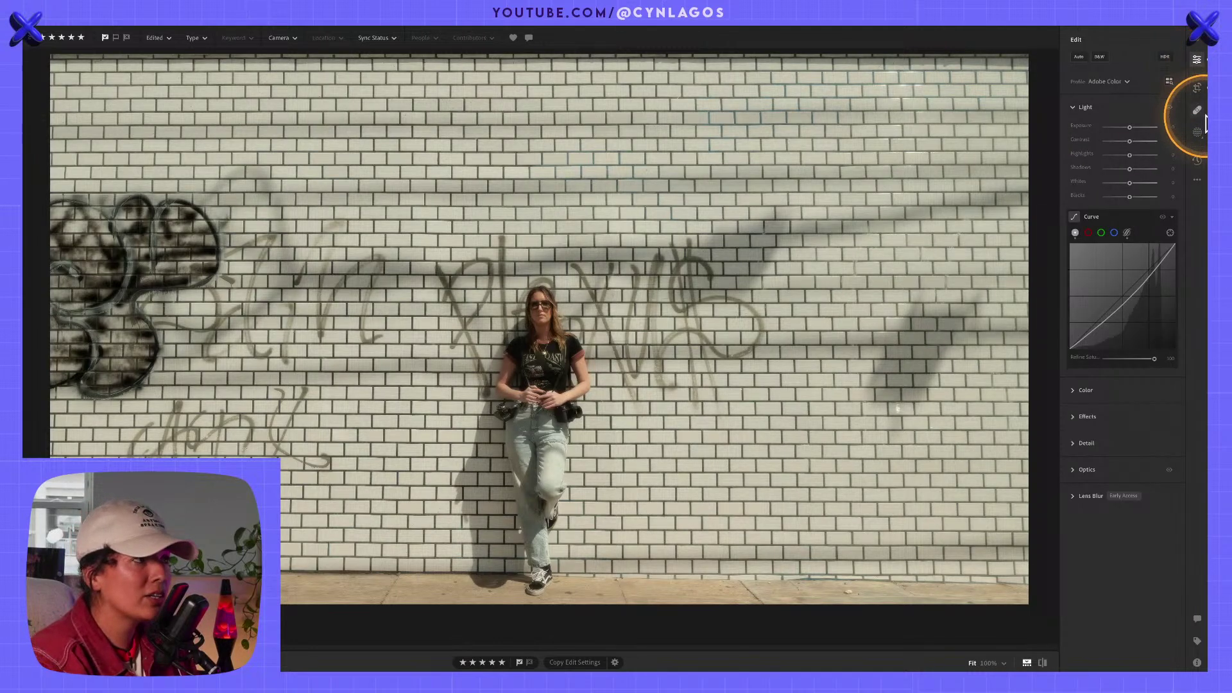
click(1198, 159)
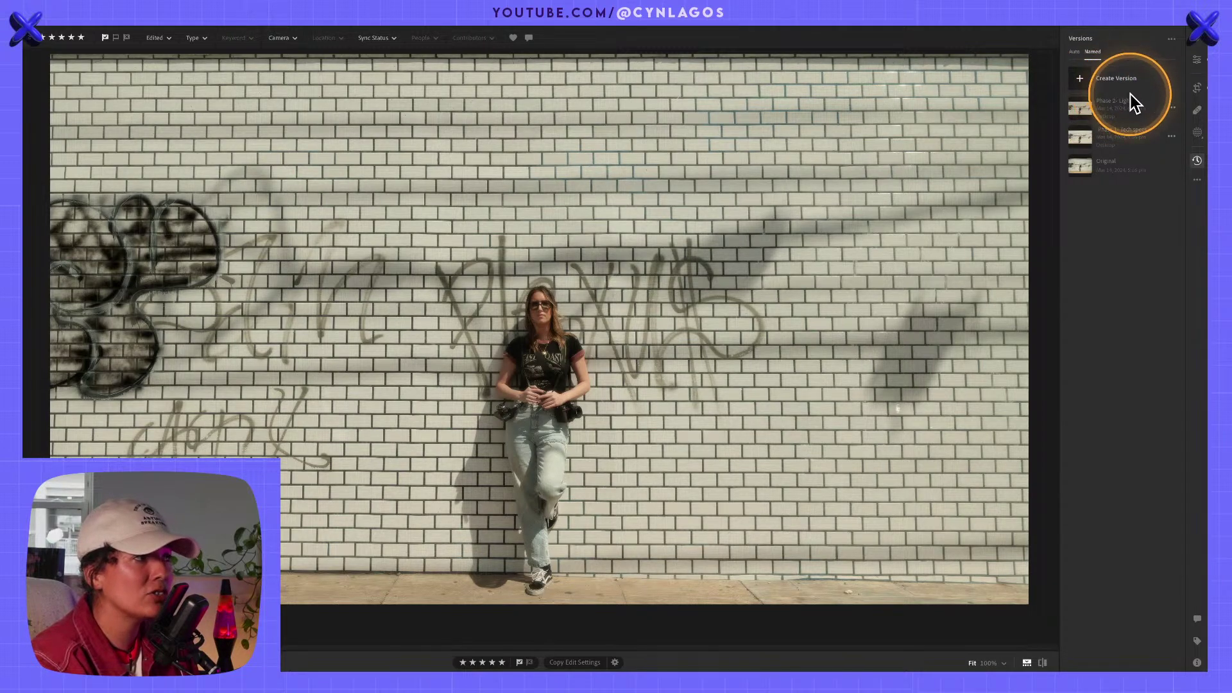
Return to the edit settings and shape the green channel curve into a strong S, raising the lighter tones and lowering the darker ones.
click(1196, 60)
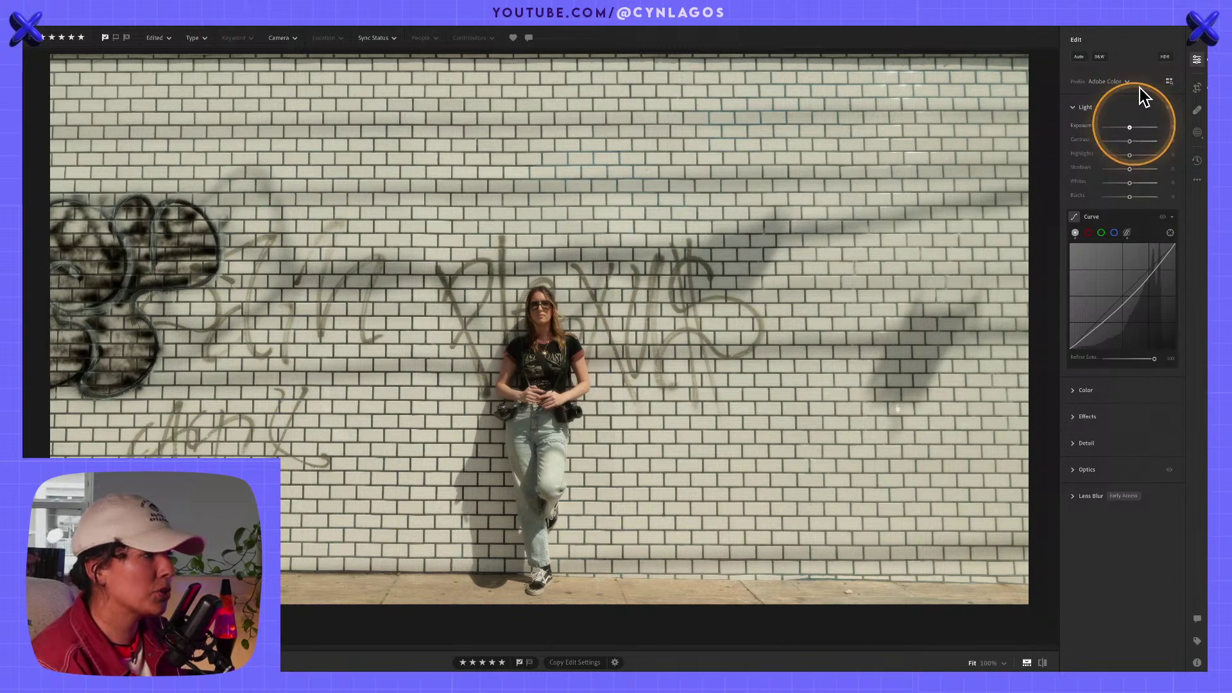
click(1076, 107)
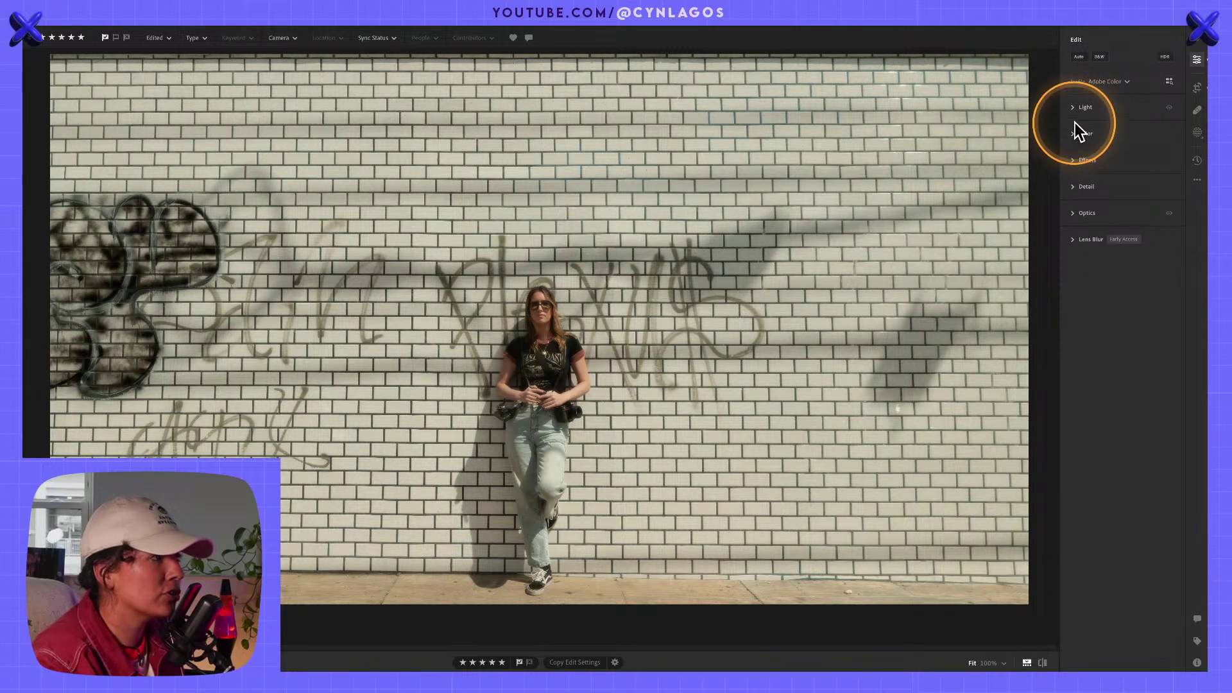
click(1076, 117)
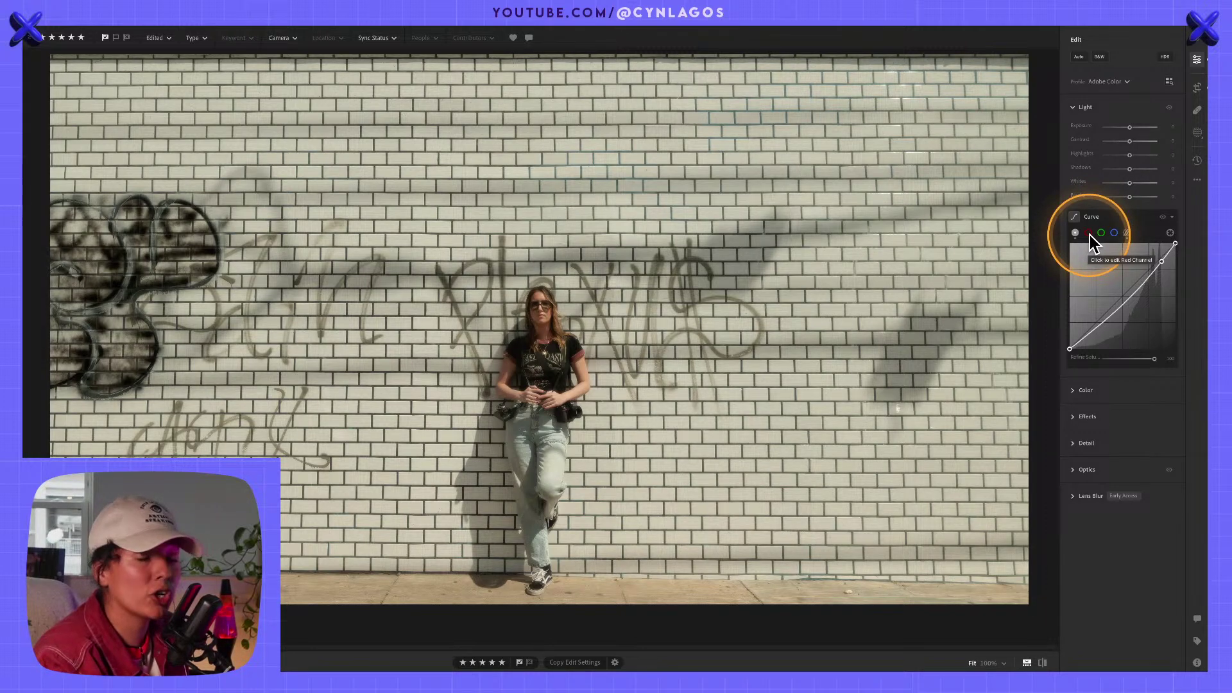
click(1089, 233)
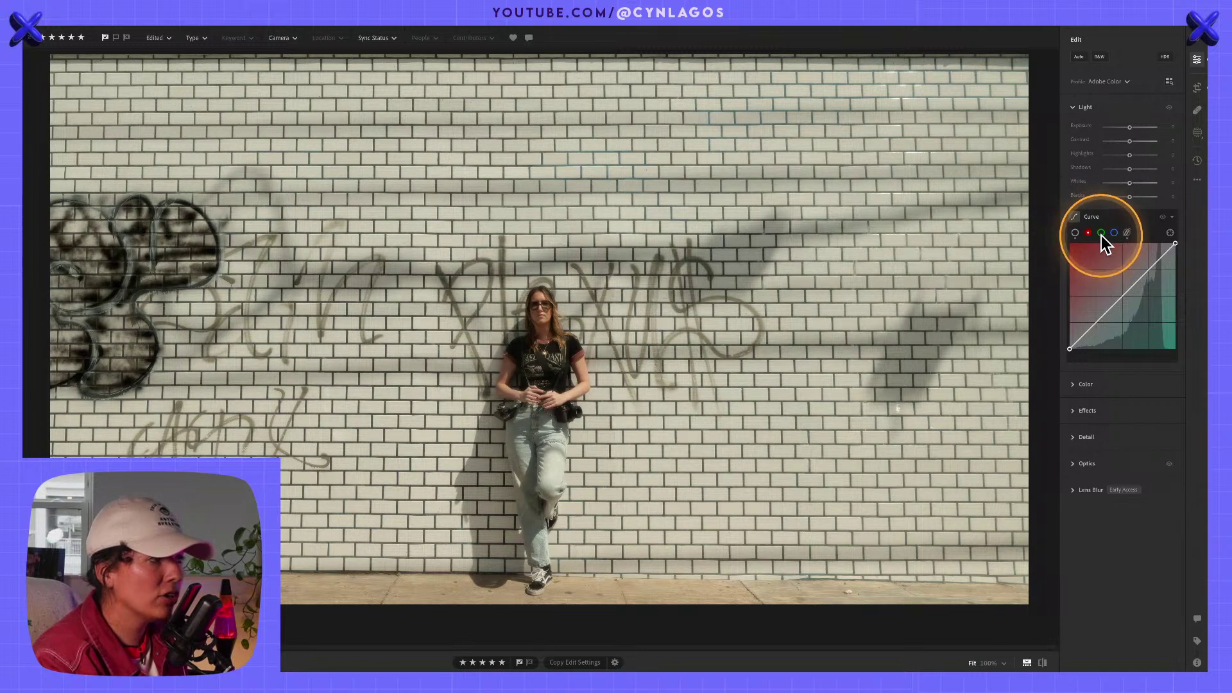
click(1101, 233)
key(alt)
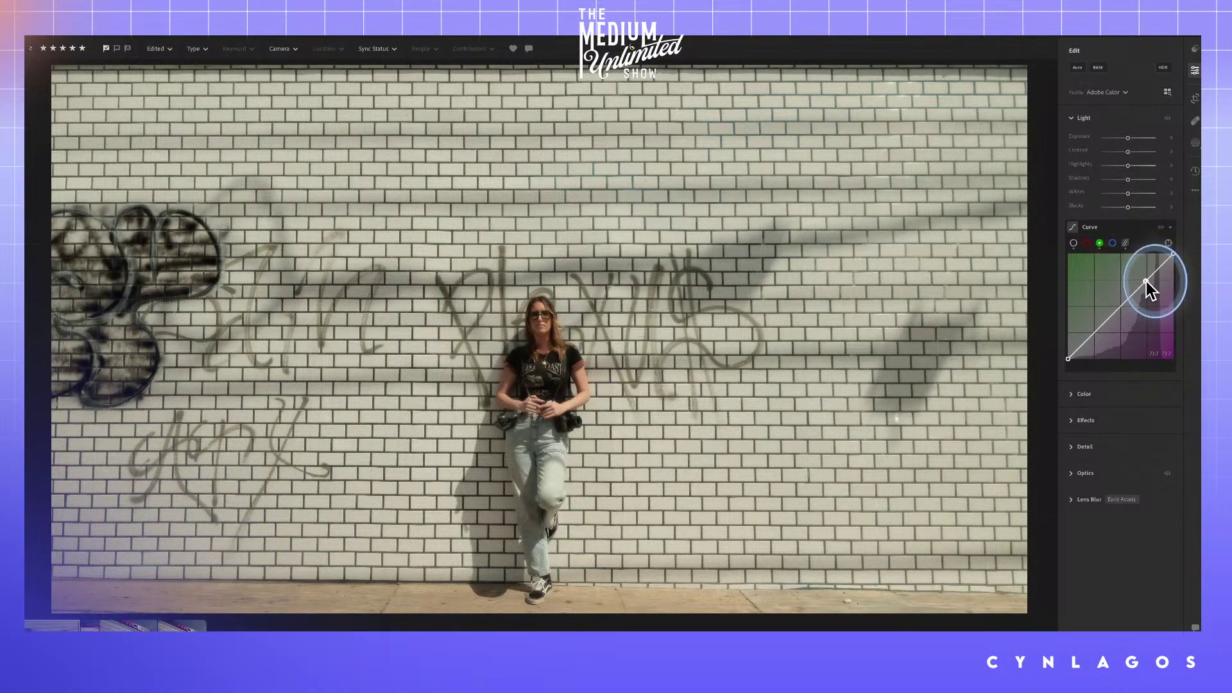
drag(1146, 281, 1105, 319)
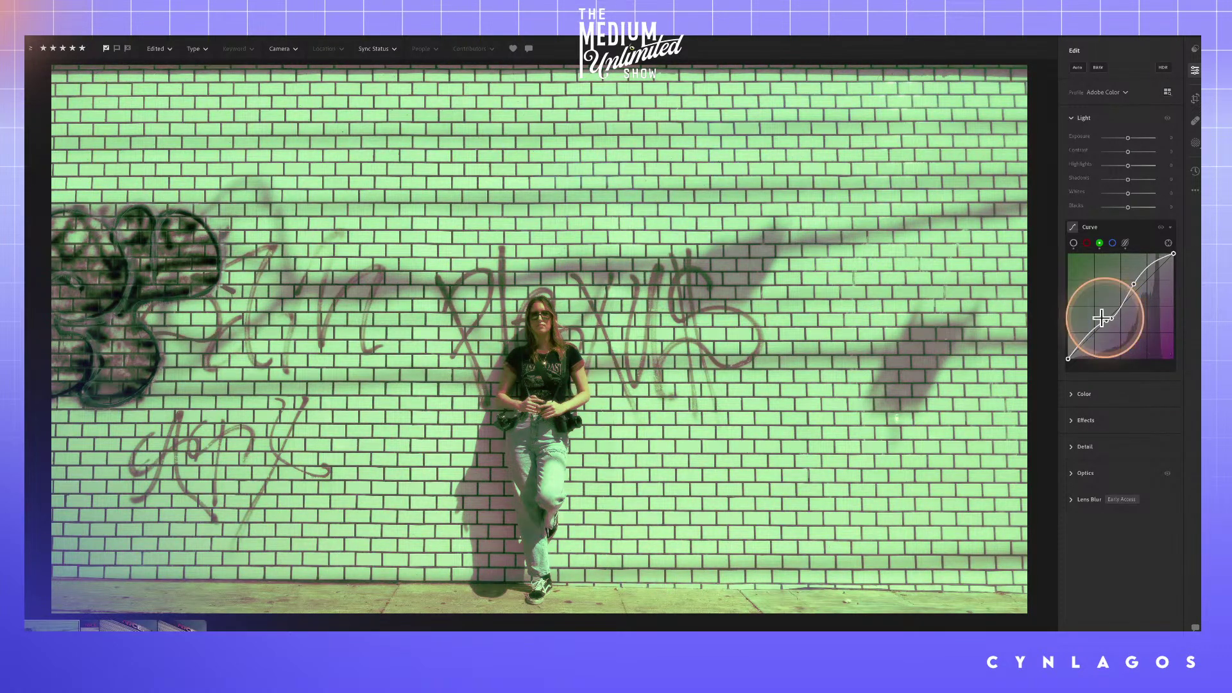
key(ctrl+z)
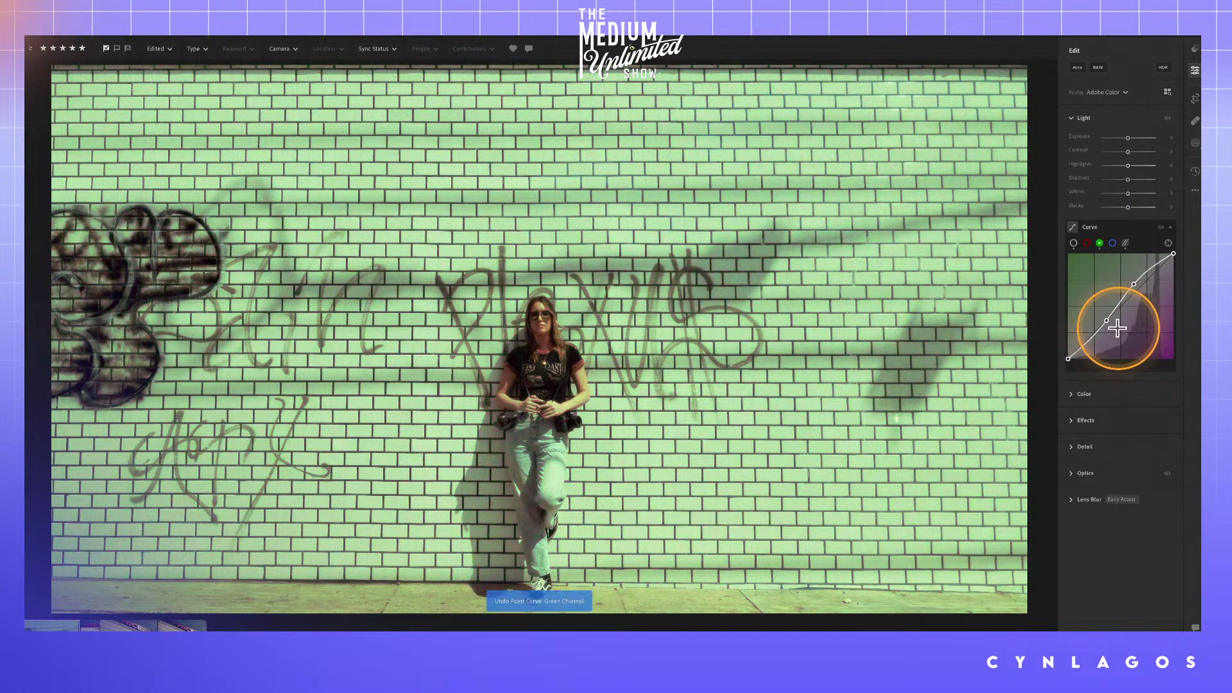
drag(1108, 319, 1113, 325)
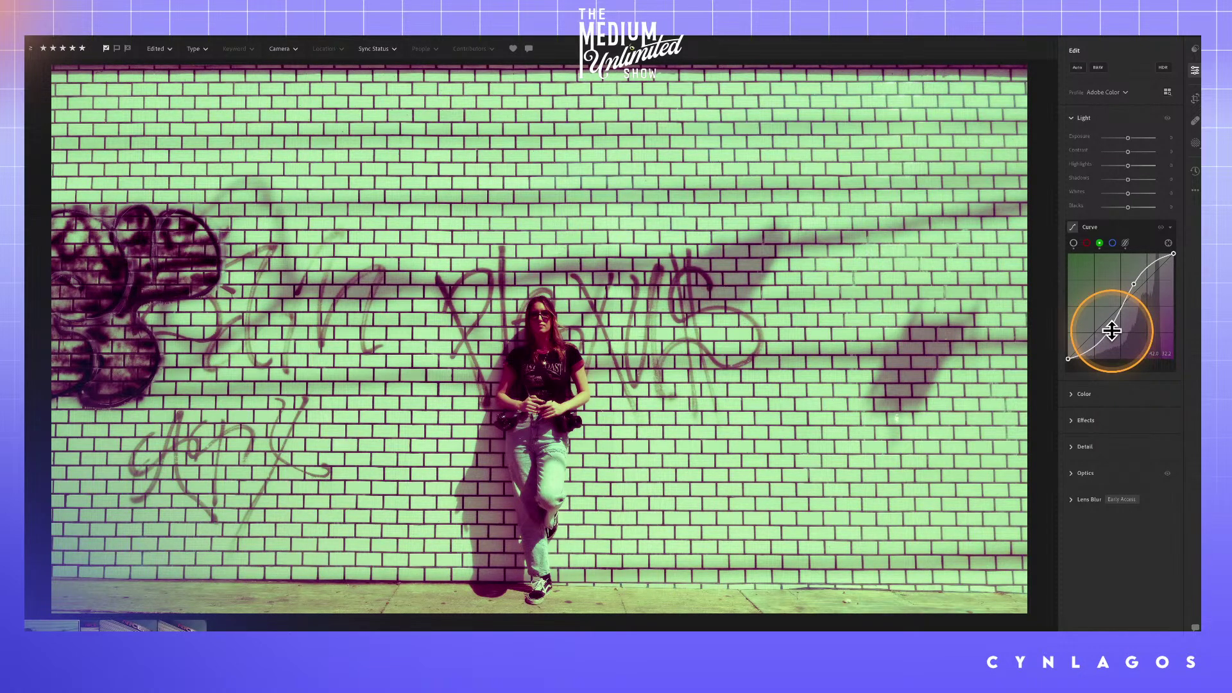
key(alt)
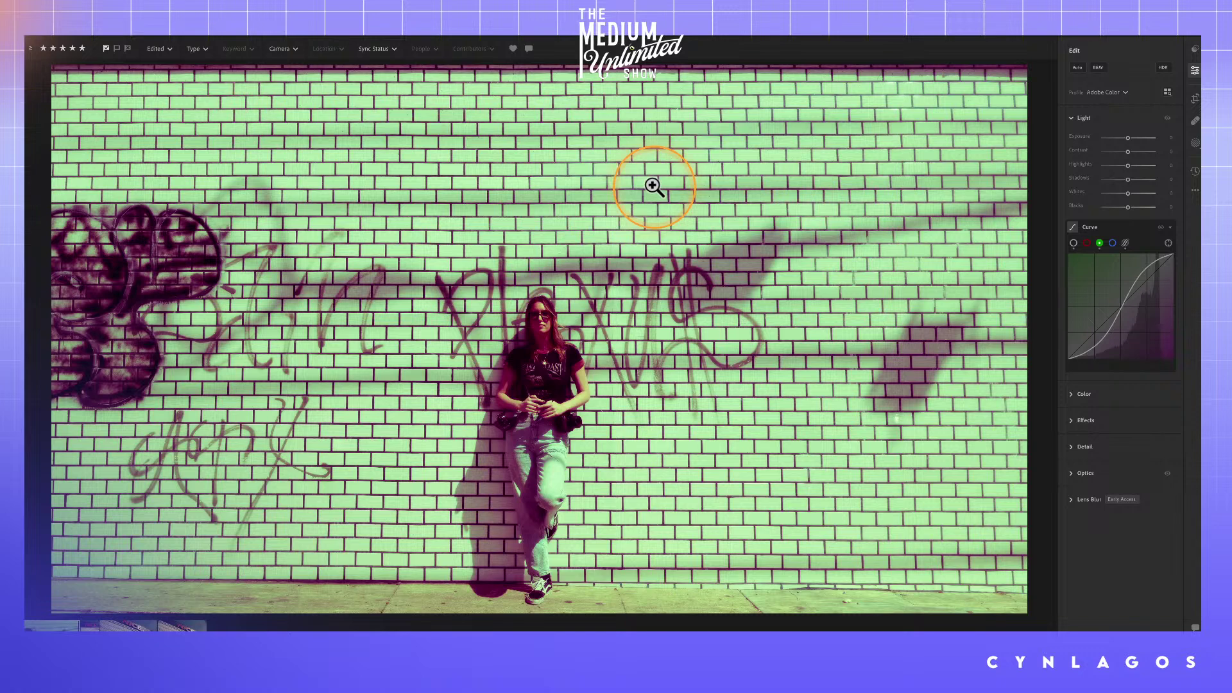
Lower the lighter-tone point of the green channel curve close to the diagonal, and check the subject and bricks up close.
drag(1133, 275, 1142, 283)
drag(674, 284, 676, 280)
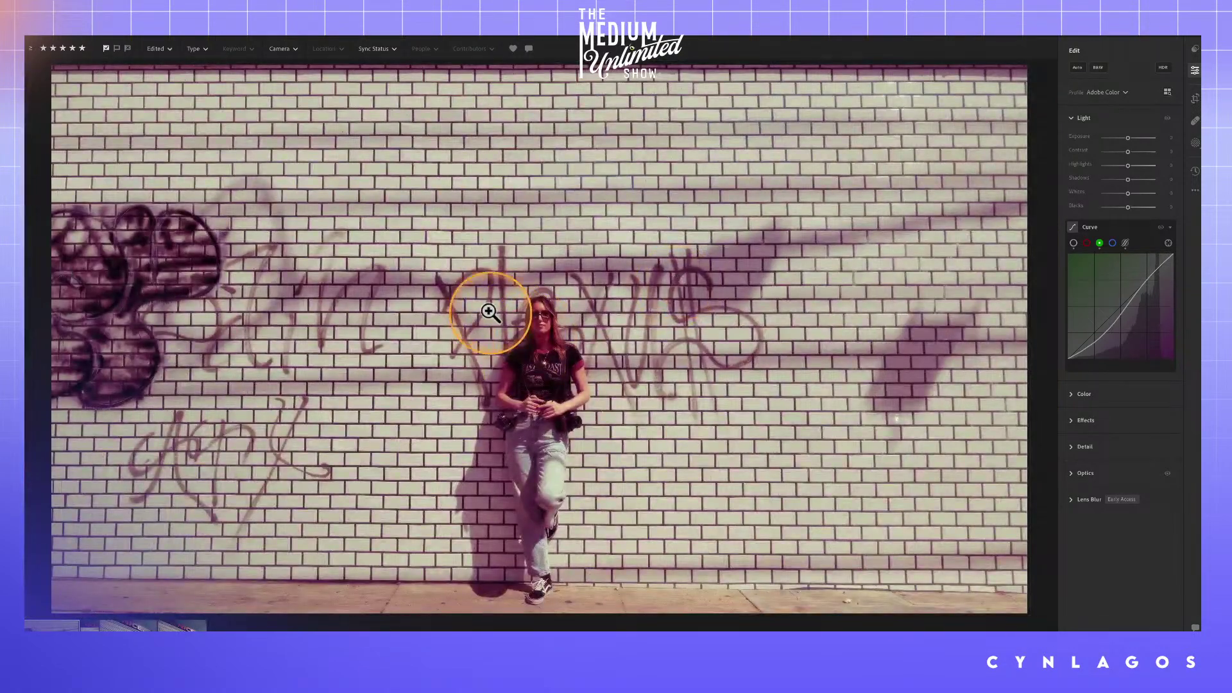
click(490, 313)
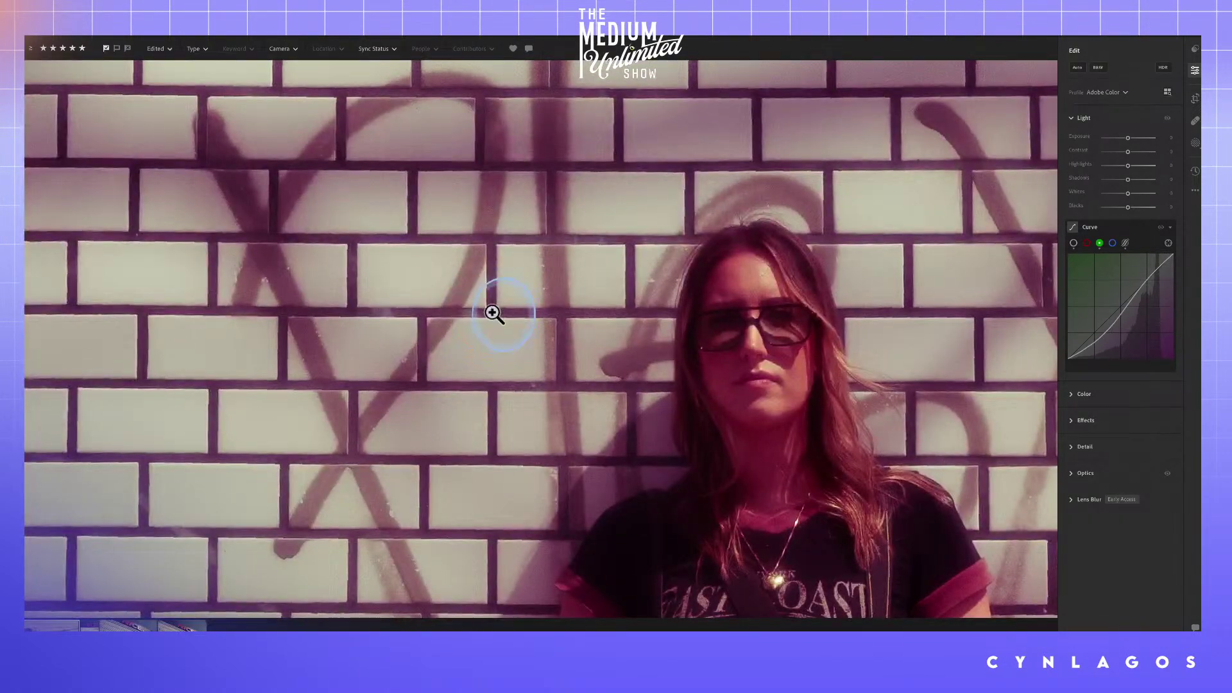
click(493, 314)
Try other positions for the points of the green channel curve, and undo the change.
click(1113, 328)
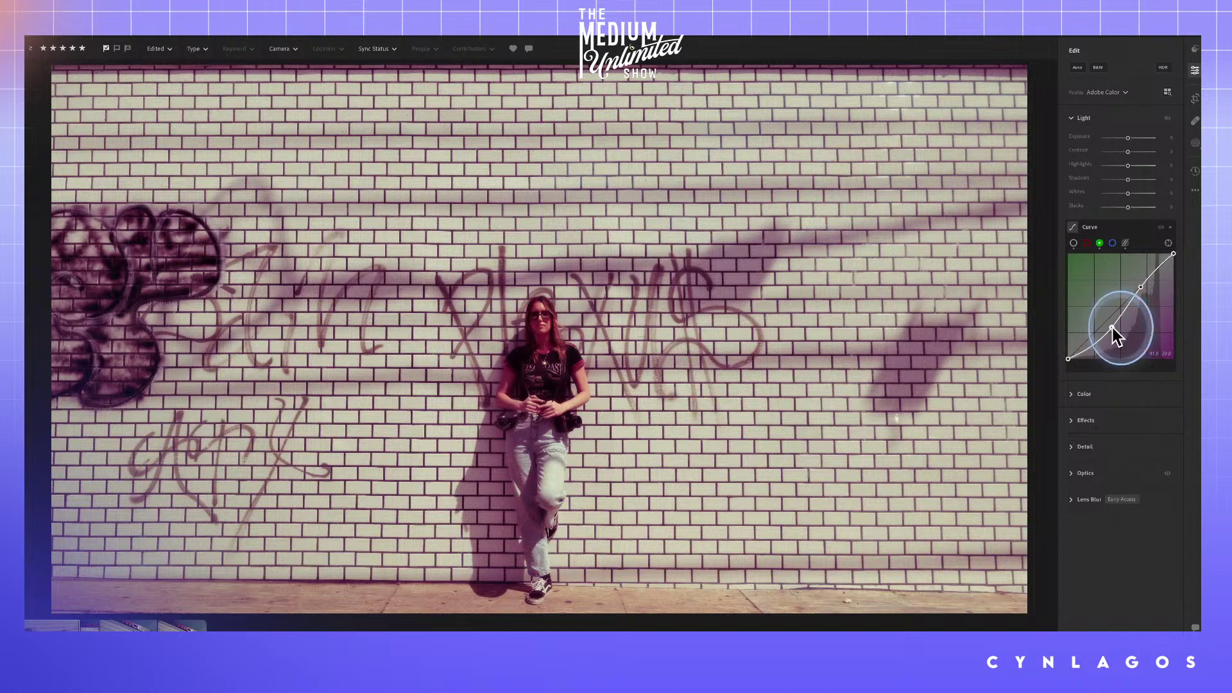
drag(1113, 328, 1140, 272)
key(ctrl+z)
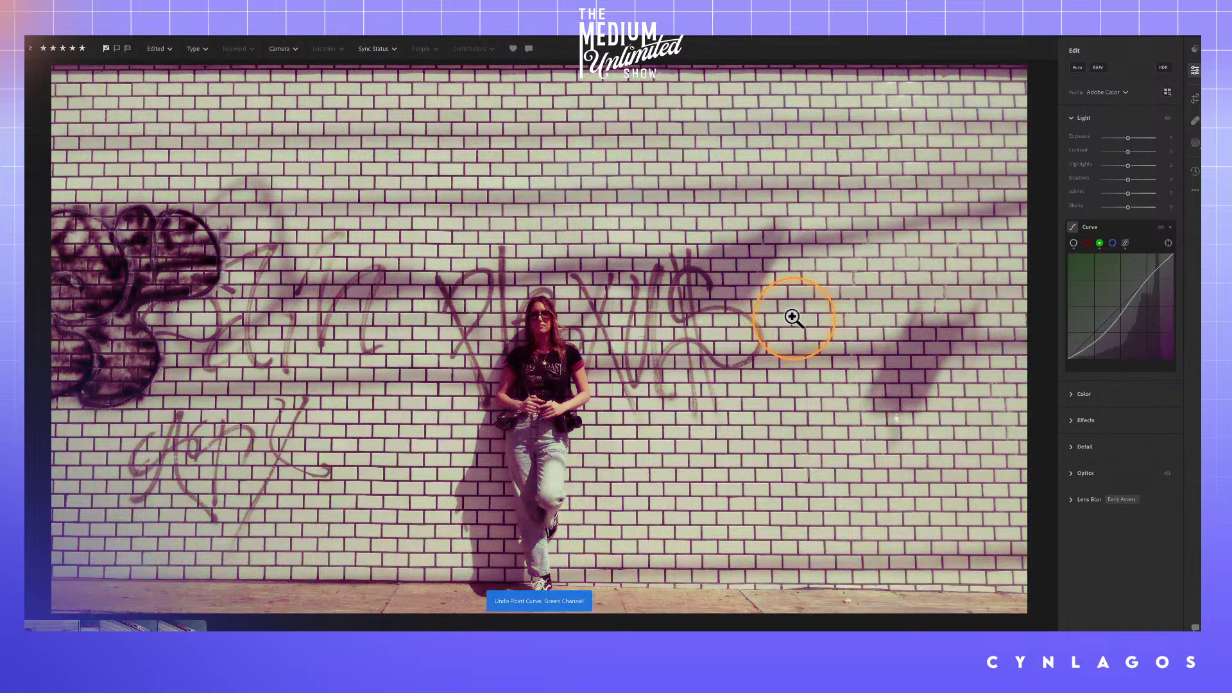
Examine the lit and shadowed bricks around the graffiti beside the subject up close.
key(p)
click(631, 230)
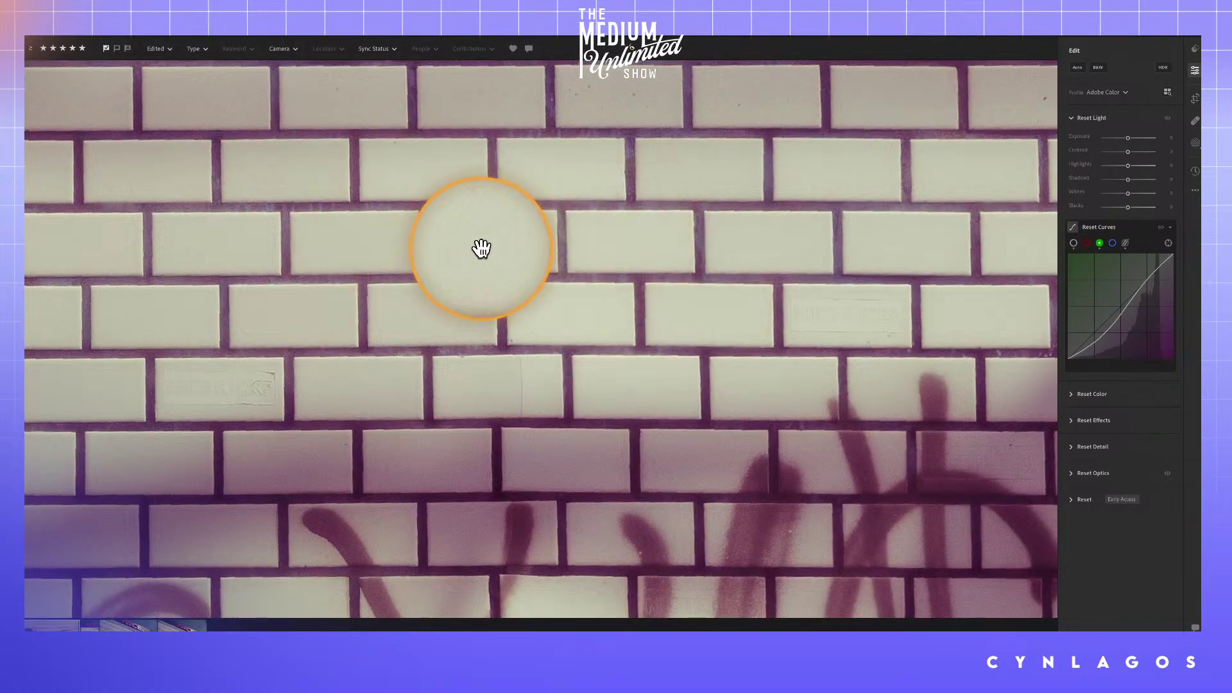
click(571, 212)
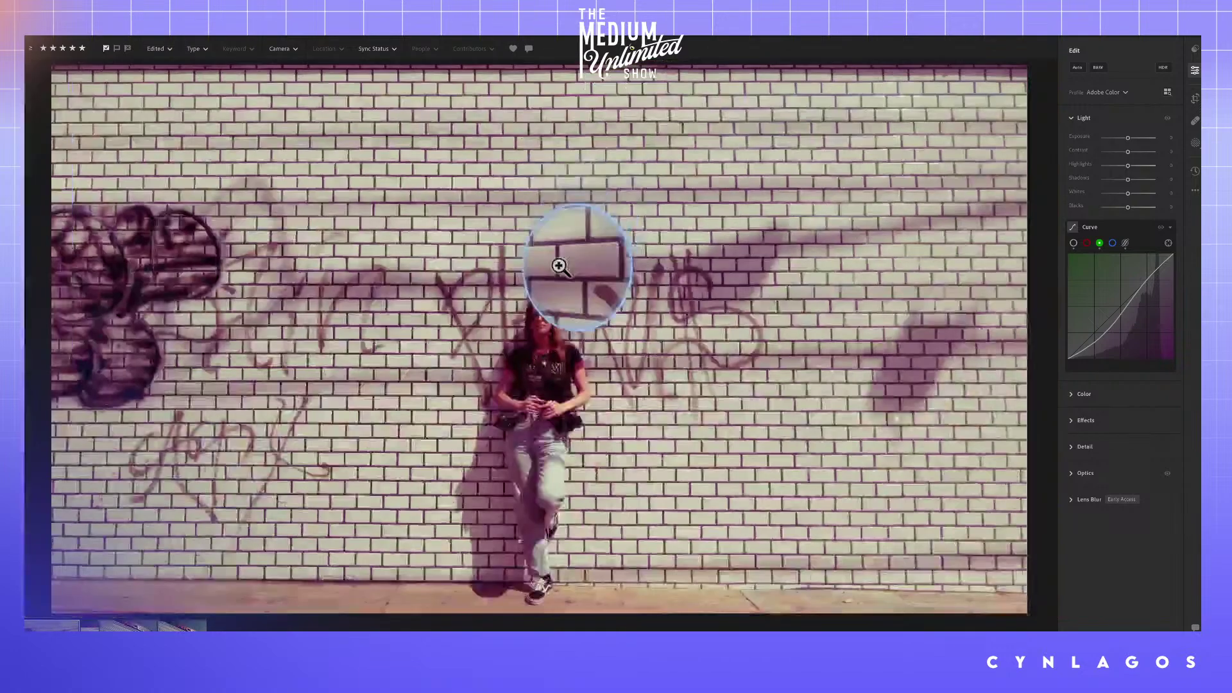
click(612, 205)
drag(618, 197, 417, 88)
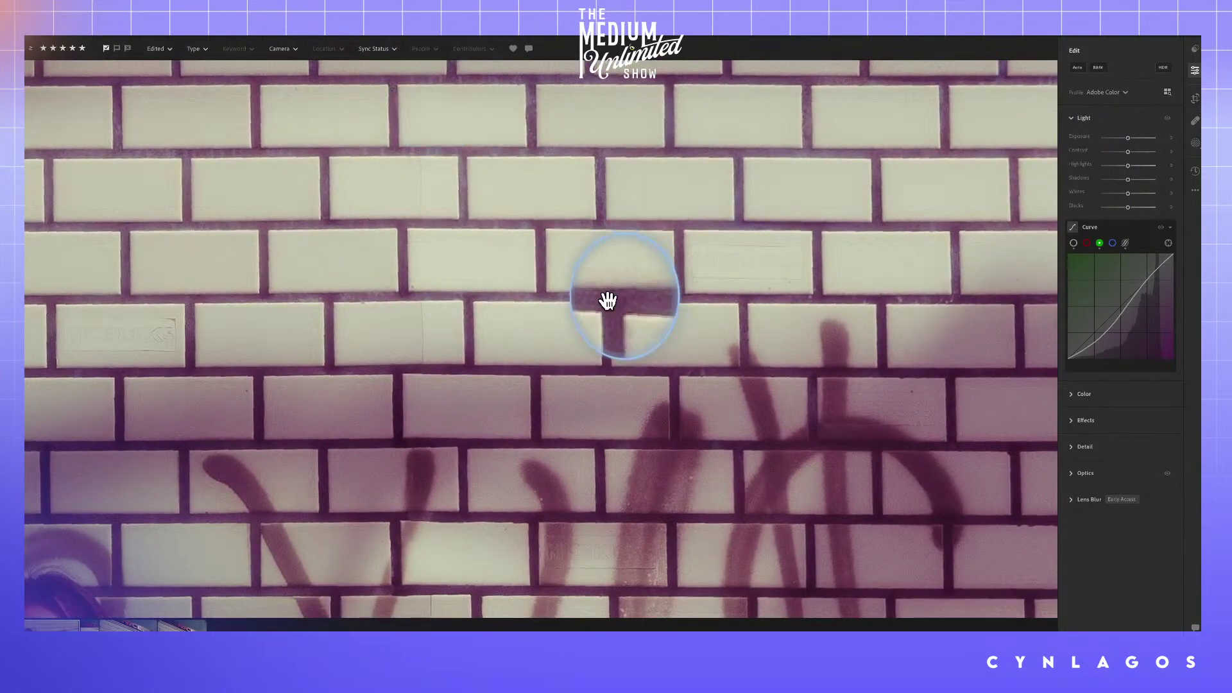
scroll(613, 334, down, 3)
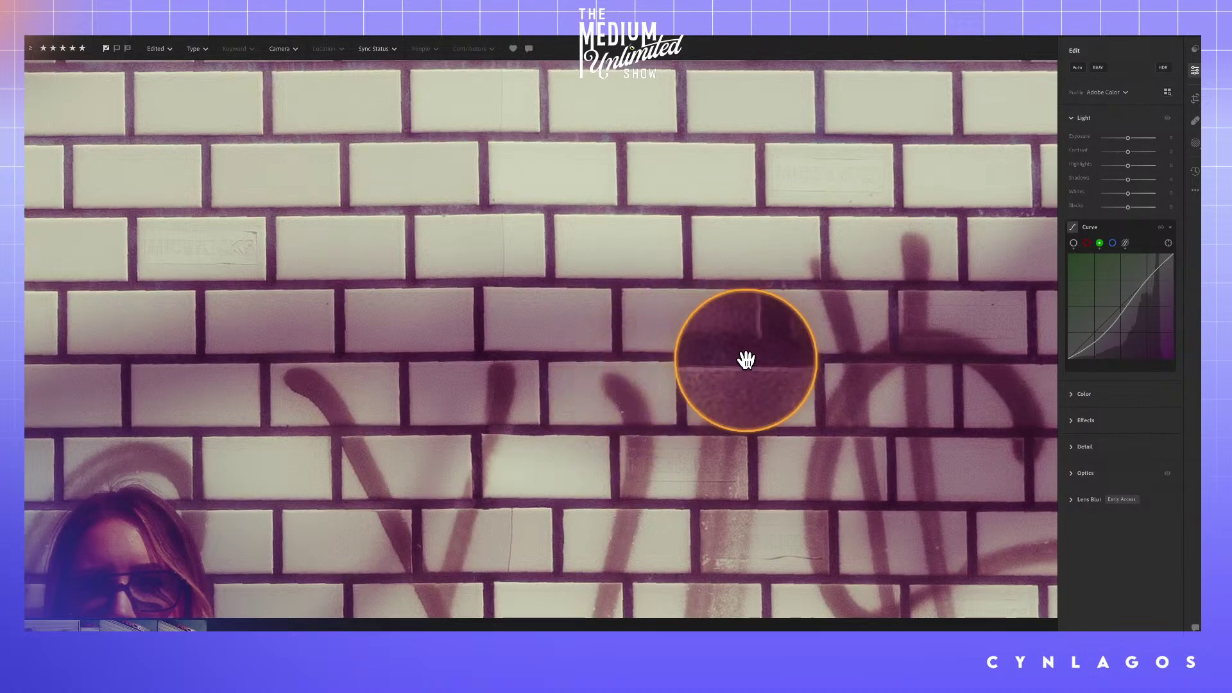
Try extreme bends of the green channel curve, sagging the midtones and lifting the lighter tones, and restore the subtle curve by undoing.
double_click(1087, 330)
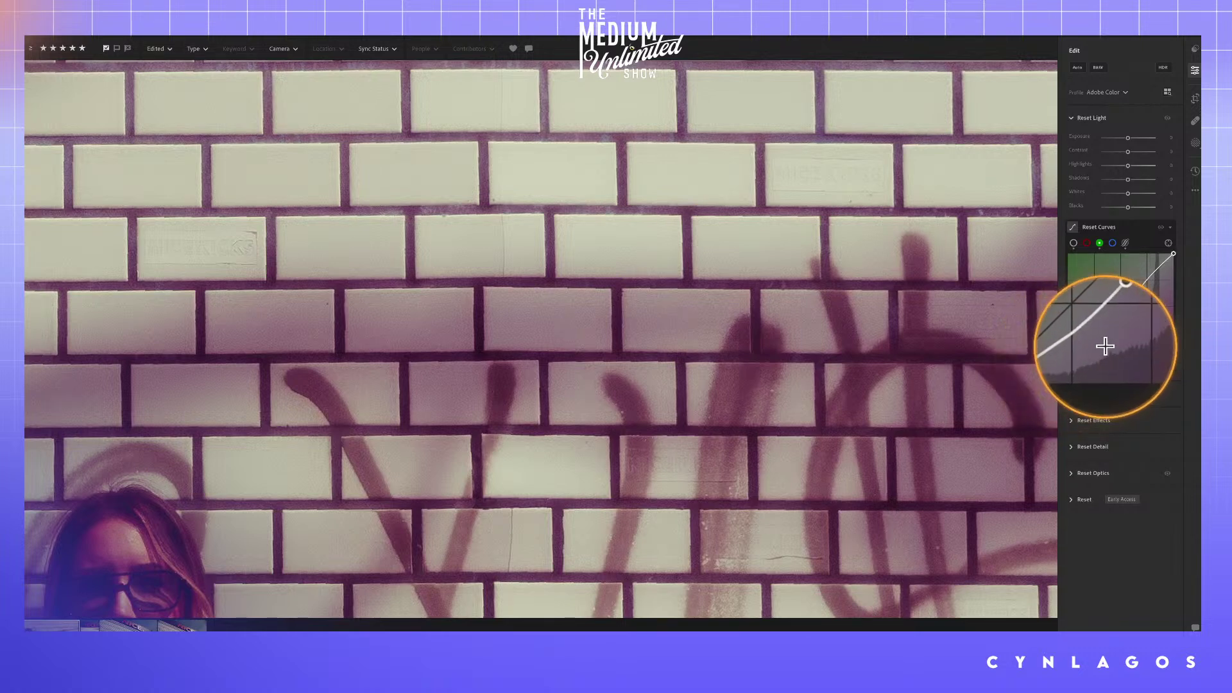
click(1113, 324)
drag(1115, 318, 1136, 302)
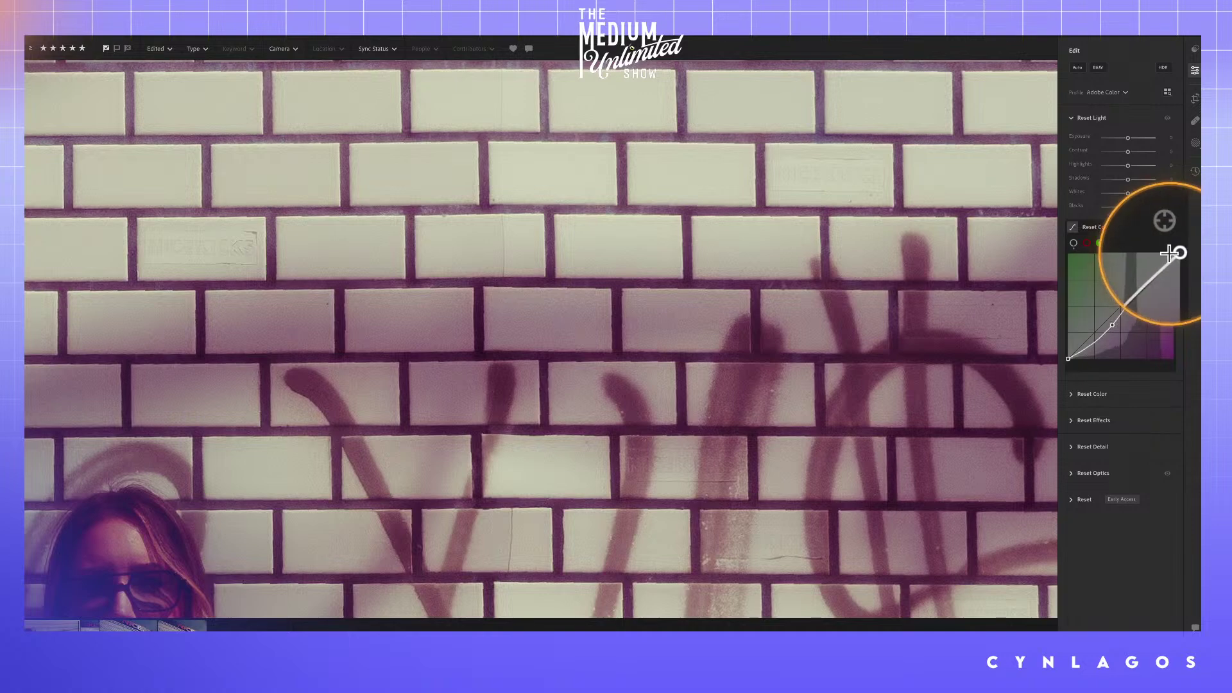
key(alt)
drag(1174, 253, 1144, 257)
key(alt)
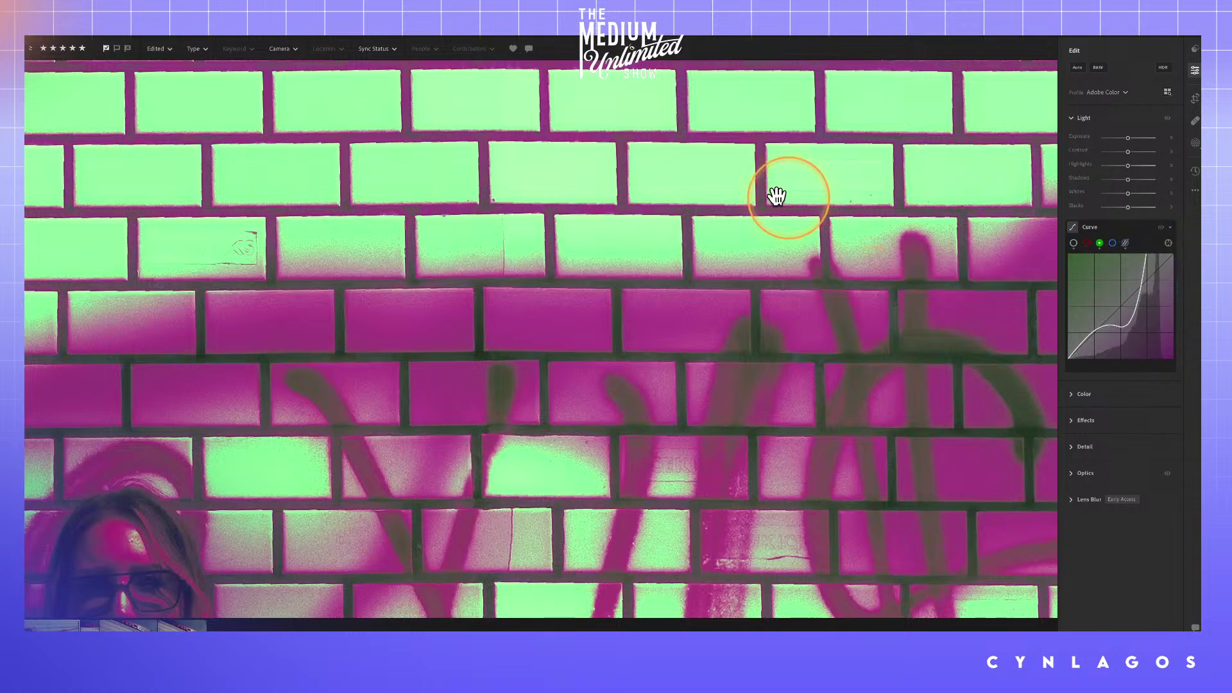
key(alt)
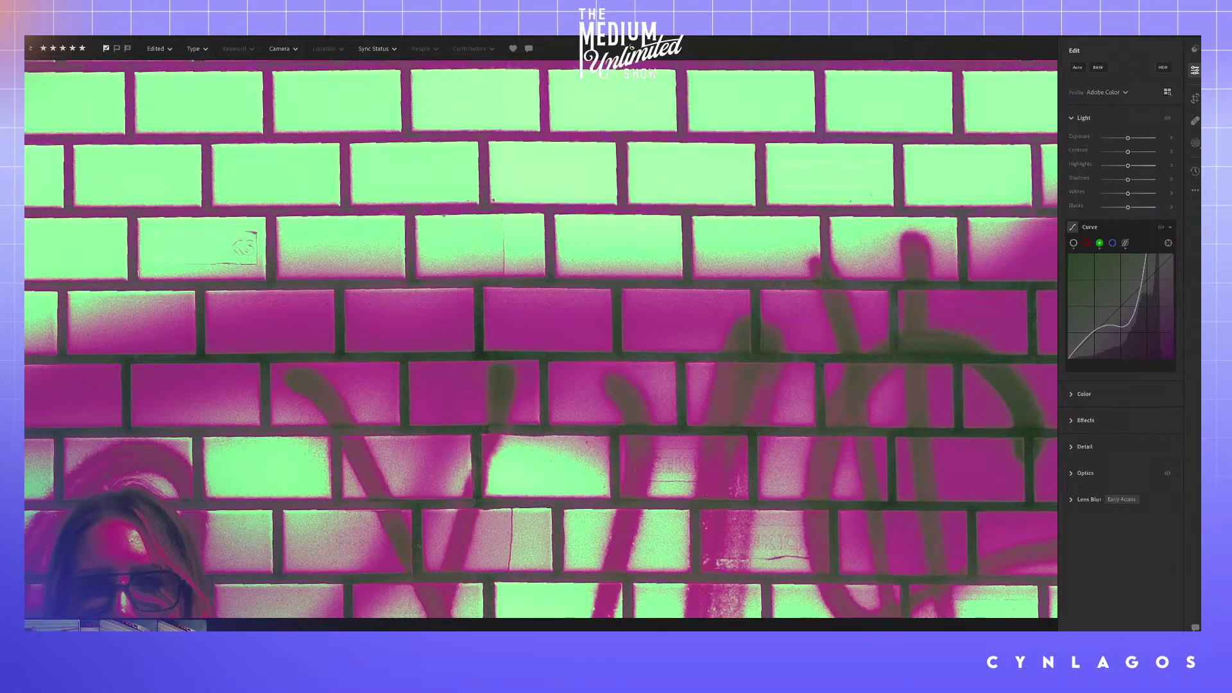
mouse_move(1139, 275)
mouse_down()
mouse_move(1157, 299)
mouse_move(1137, 282)
mouse_up()
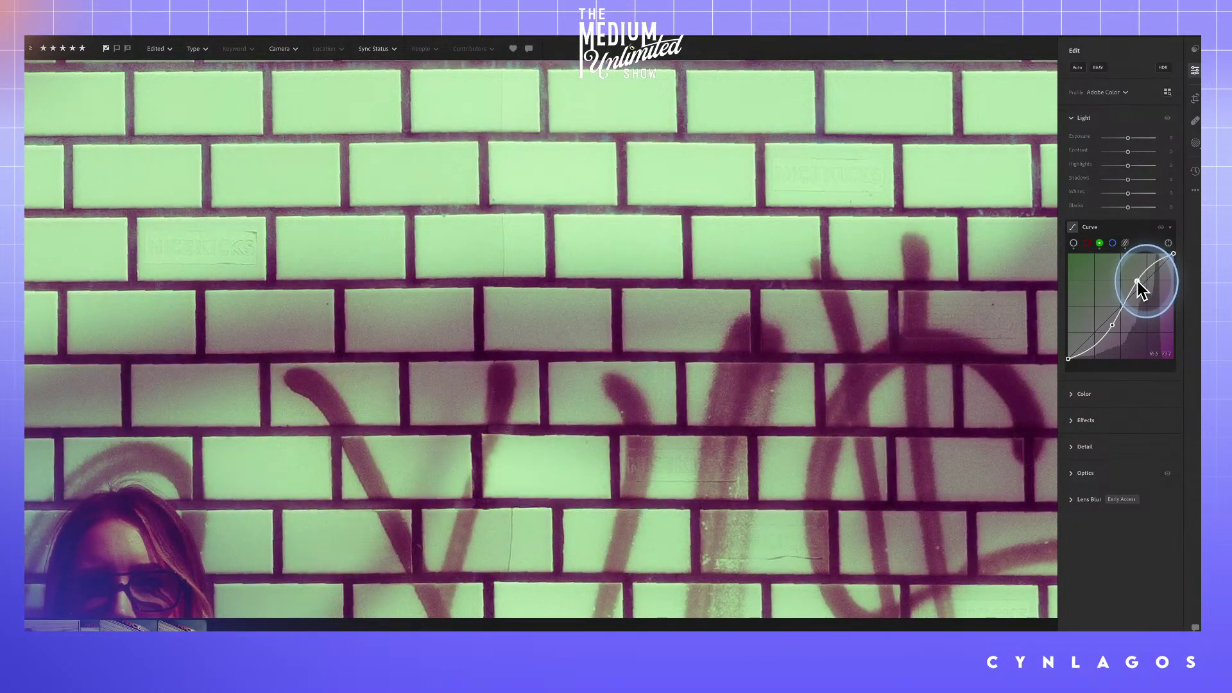
key(ctrl+z)
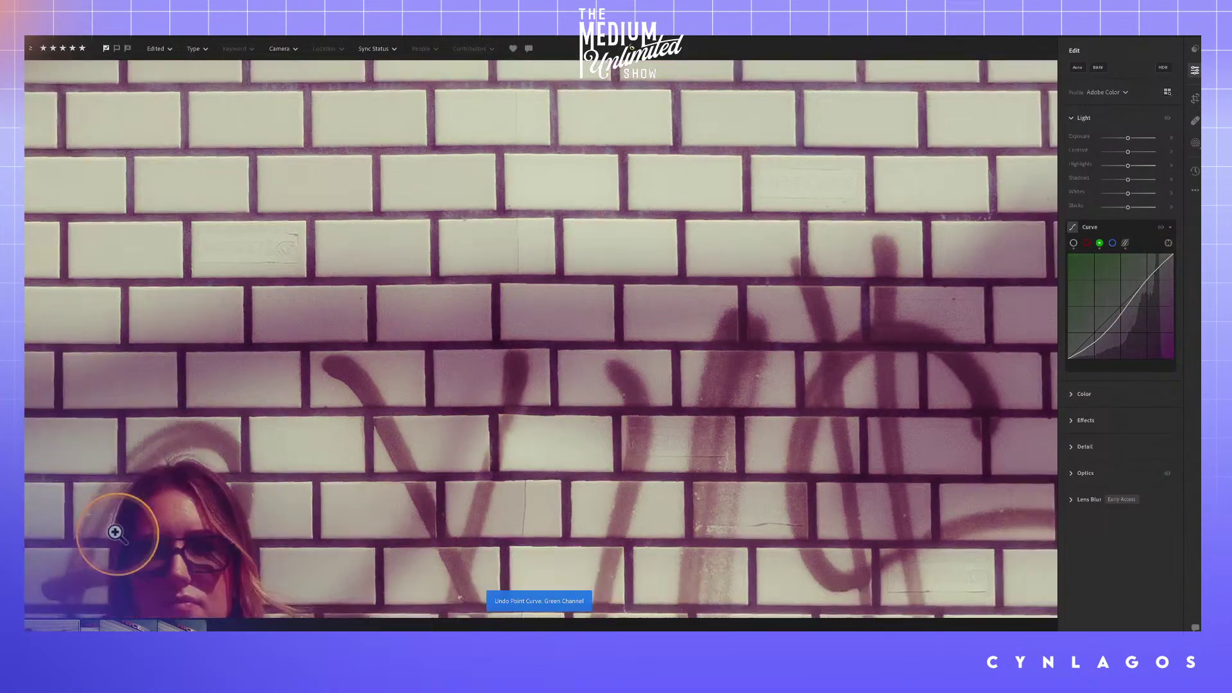
Fine-tune the darker-tone point of the green channel curve while viewing the whole photo.
click(116, 533)
click(411, 434)
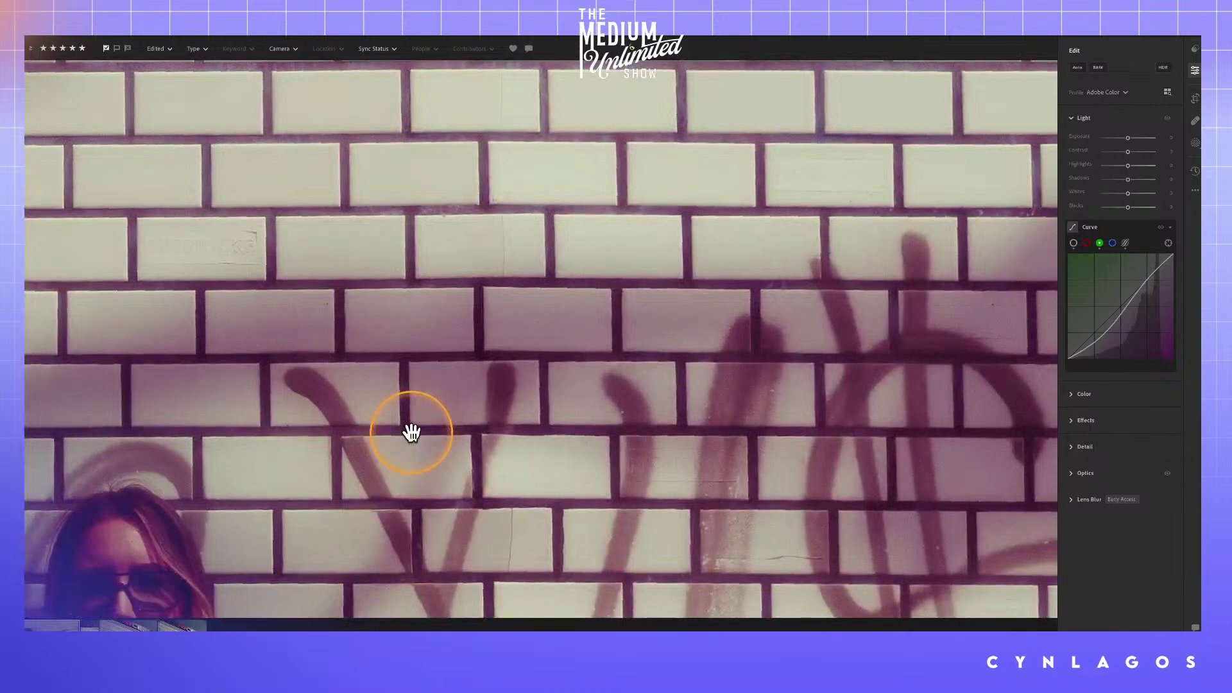
click(411, 433)
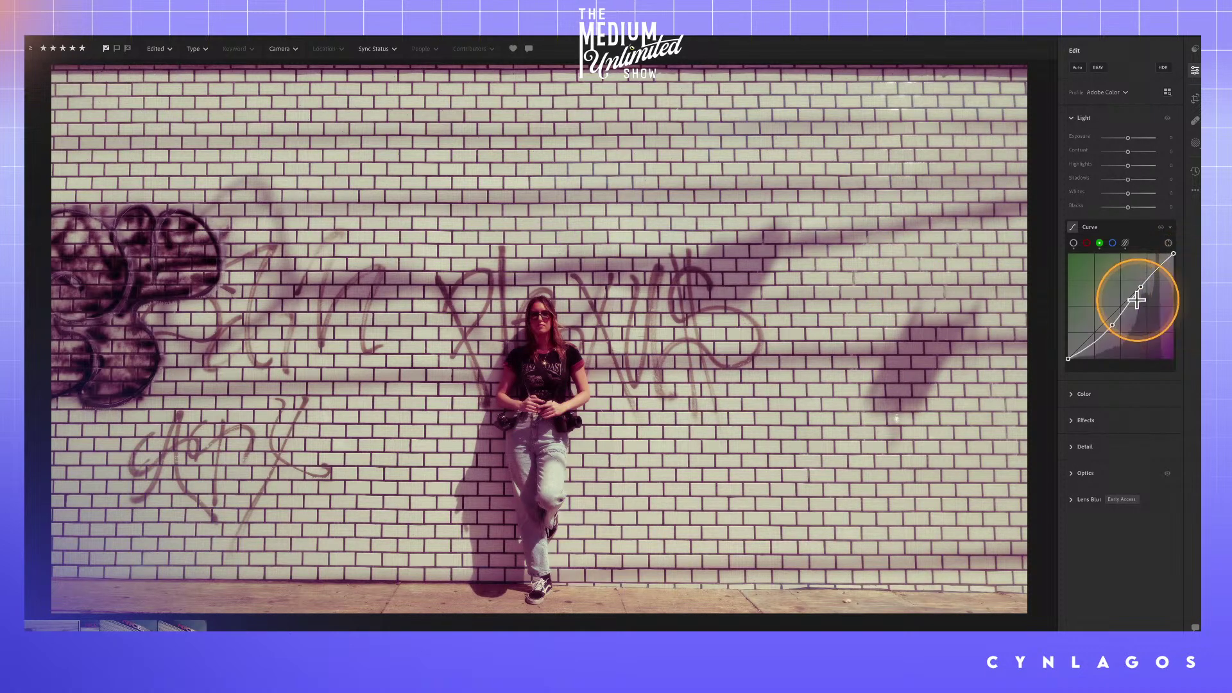
click(1110, 321)
drag(1110, 322, 1112, 325)
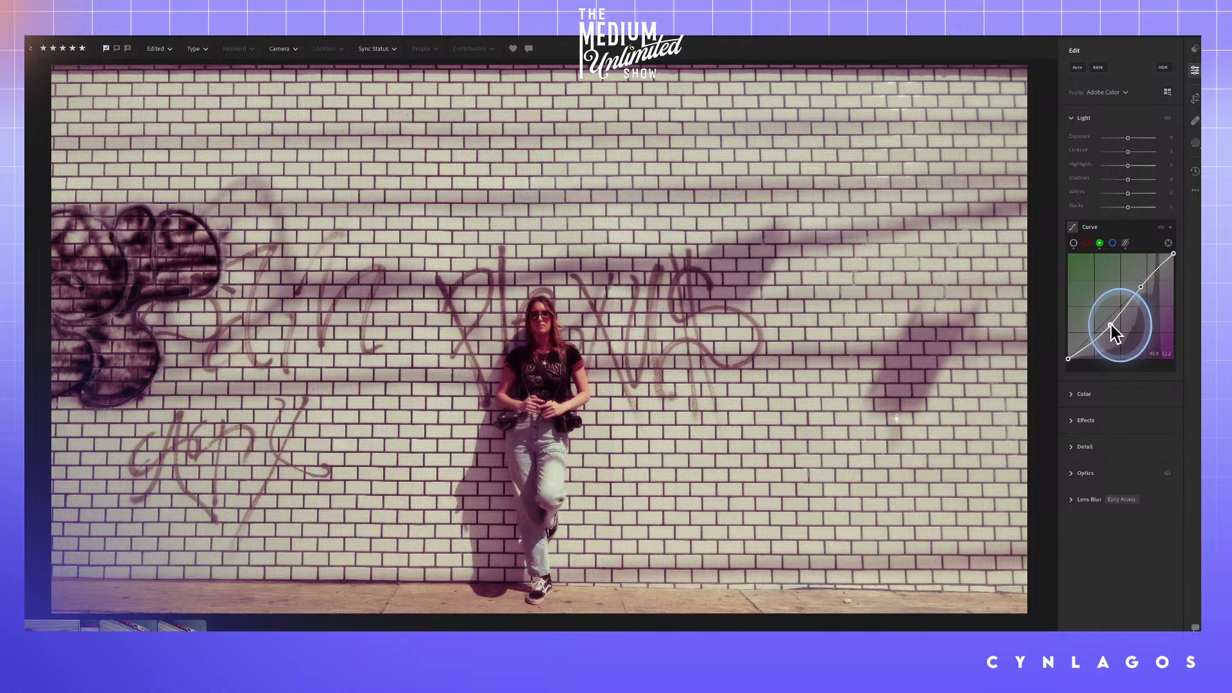
key(alt)
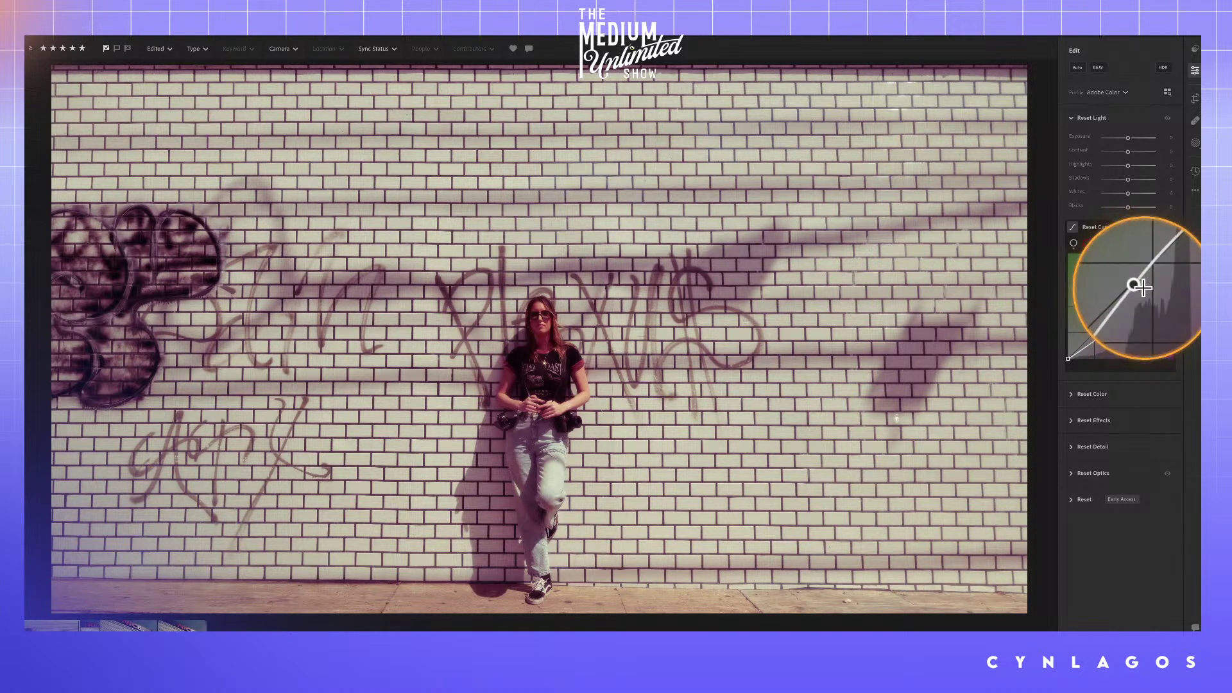
Shape the blue channel curve into an S, raising the lighter tones and lowering the darker ones, and check the subject up close.
click(1100, 243)
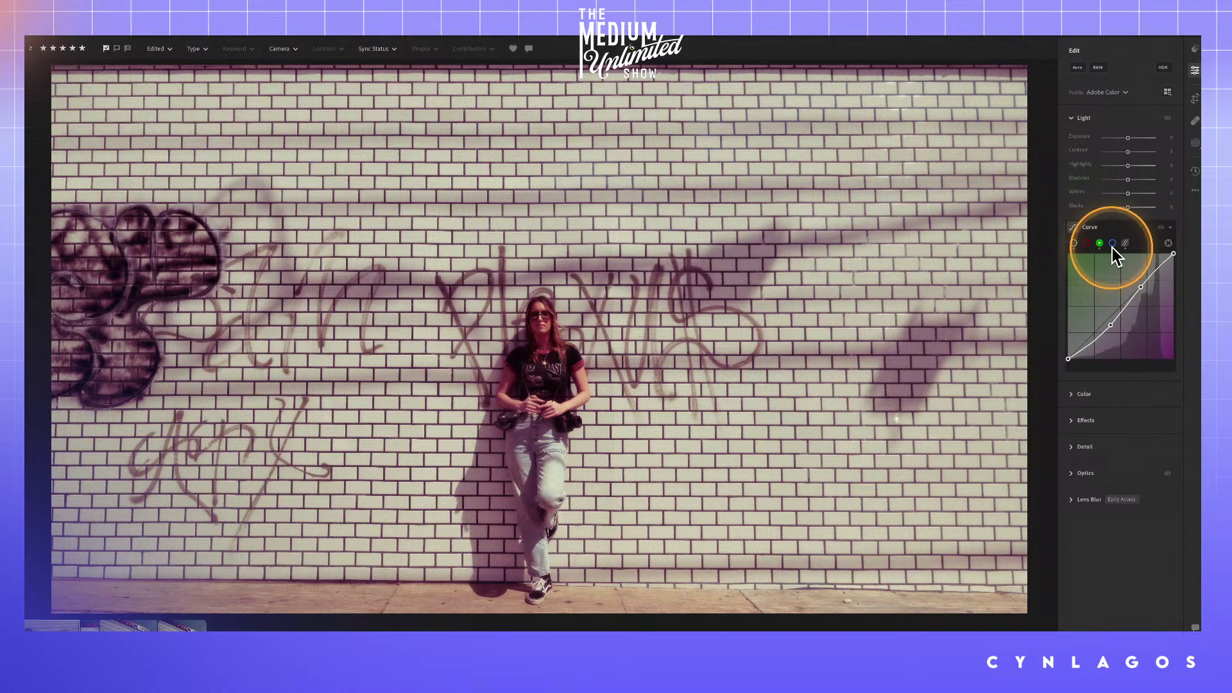
click(1113, 246)
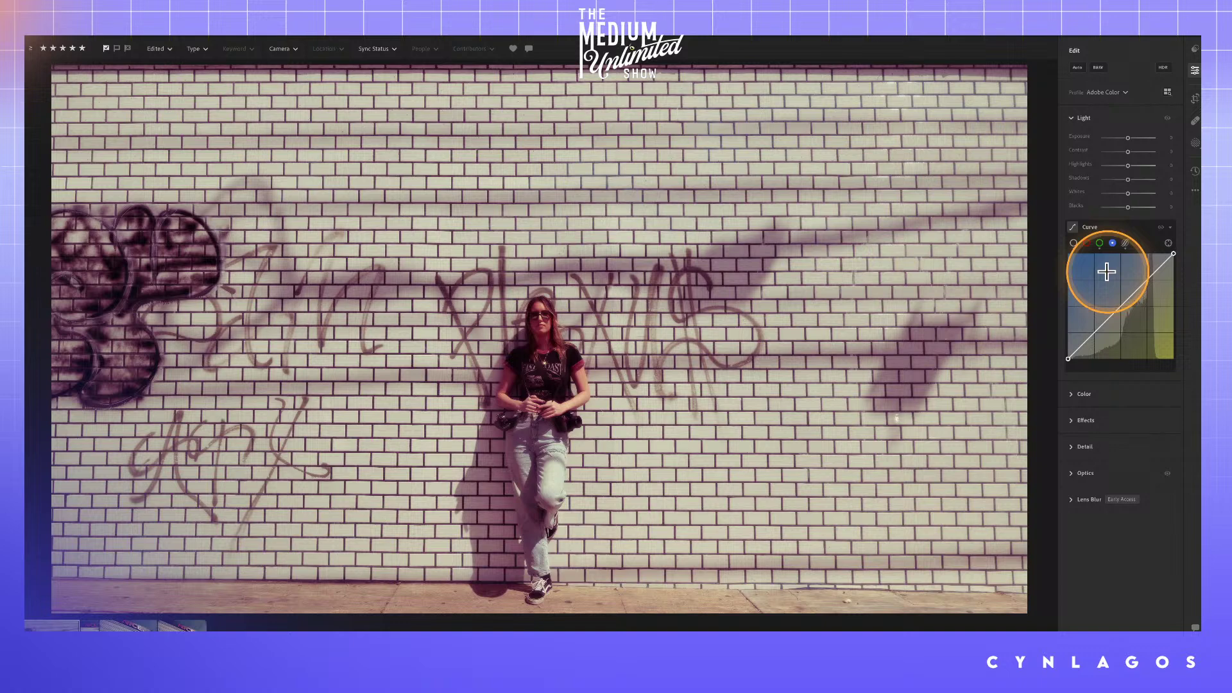
click(1146, 280)
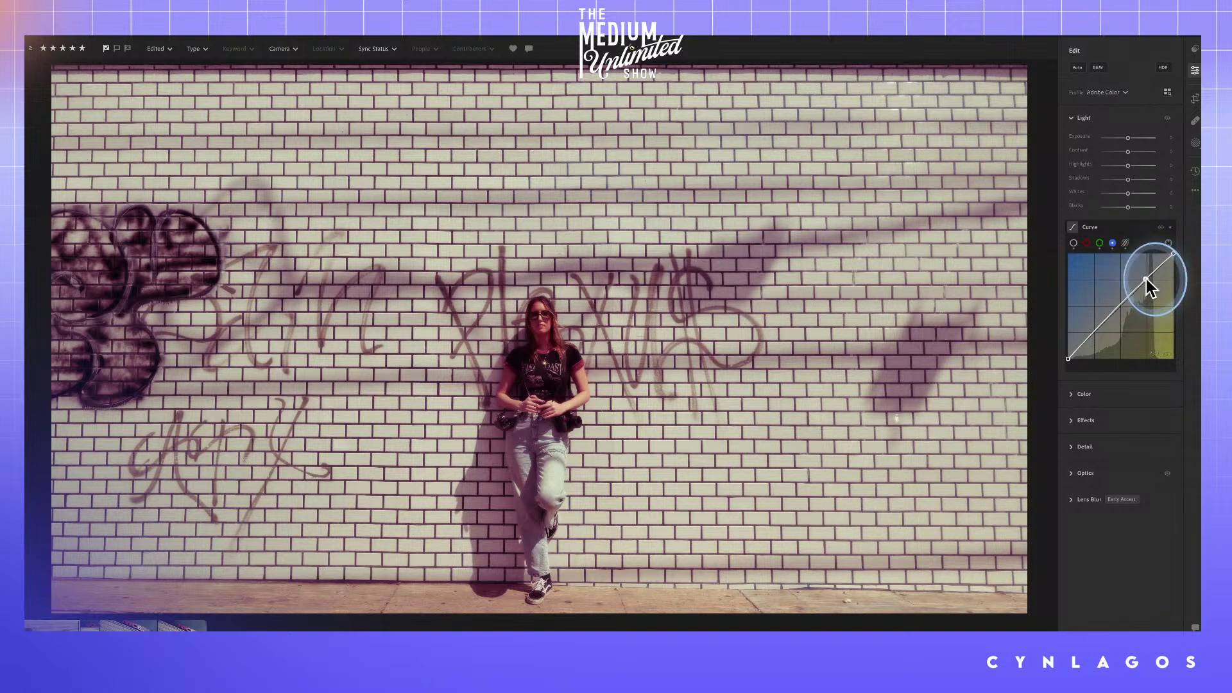
click(1104, 320)
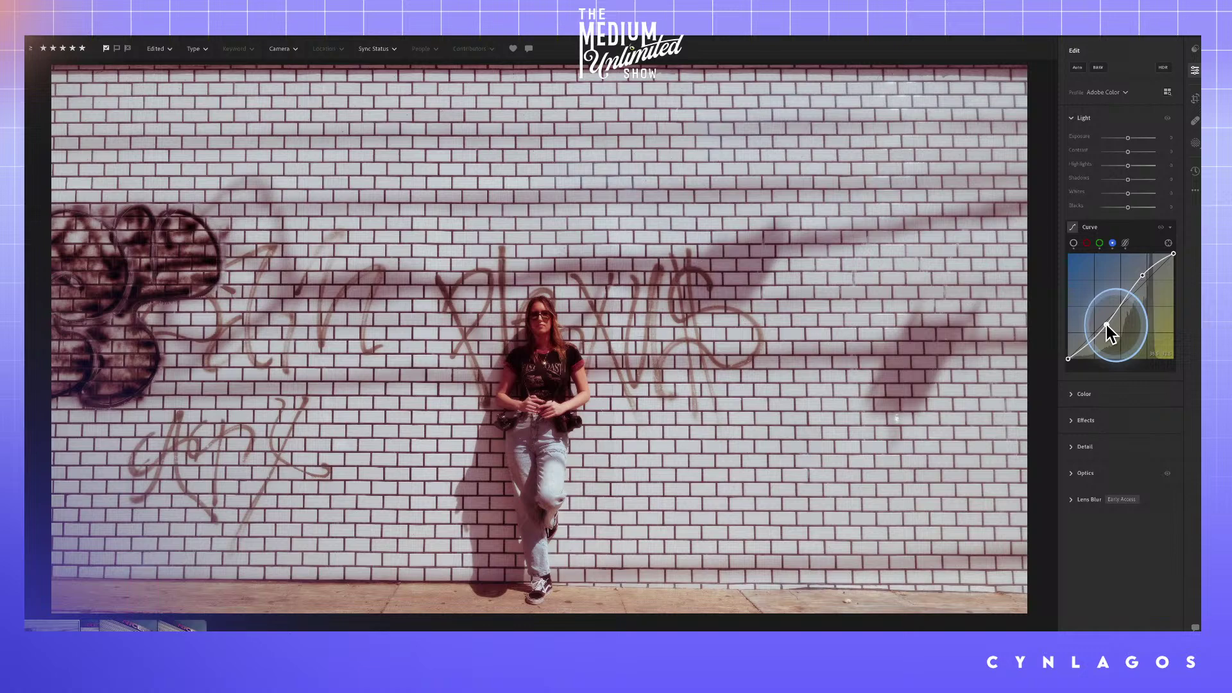
key(z)
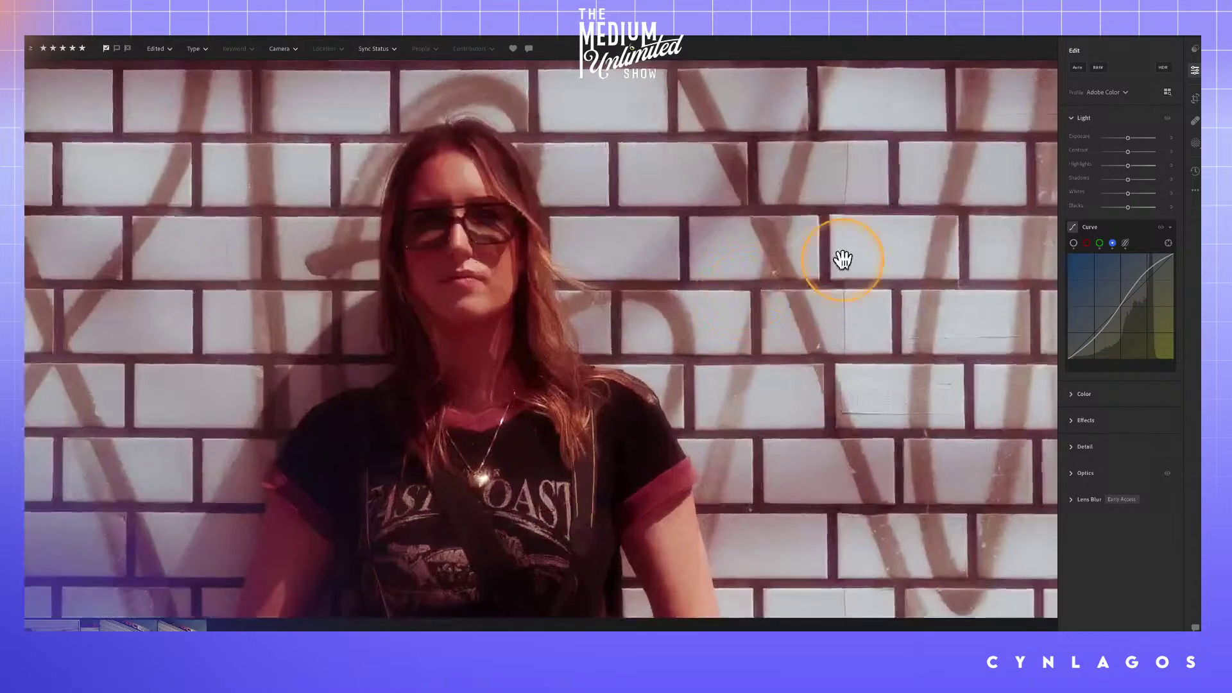
drag(843, 261, 784, 289)
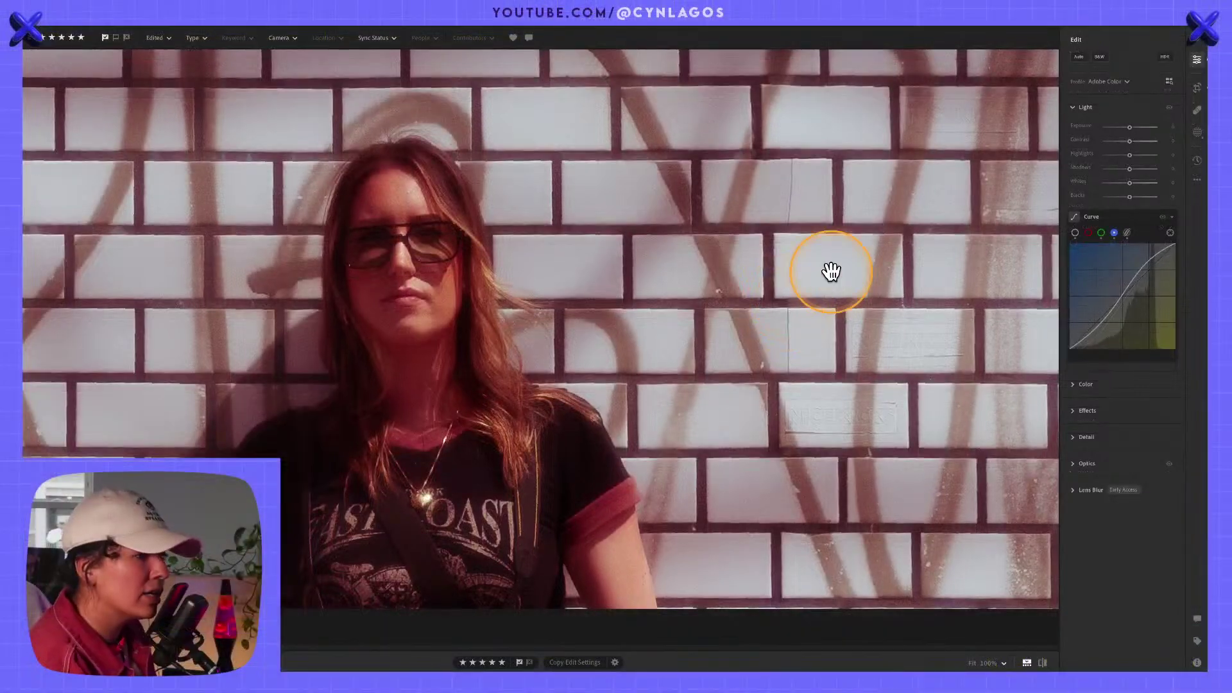
key(z)
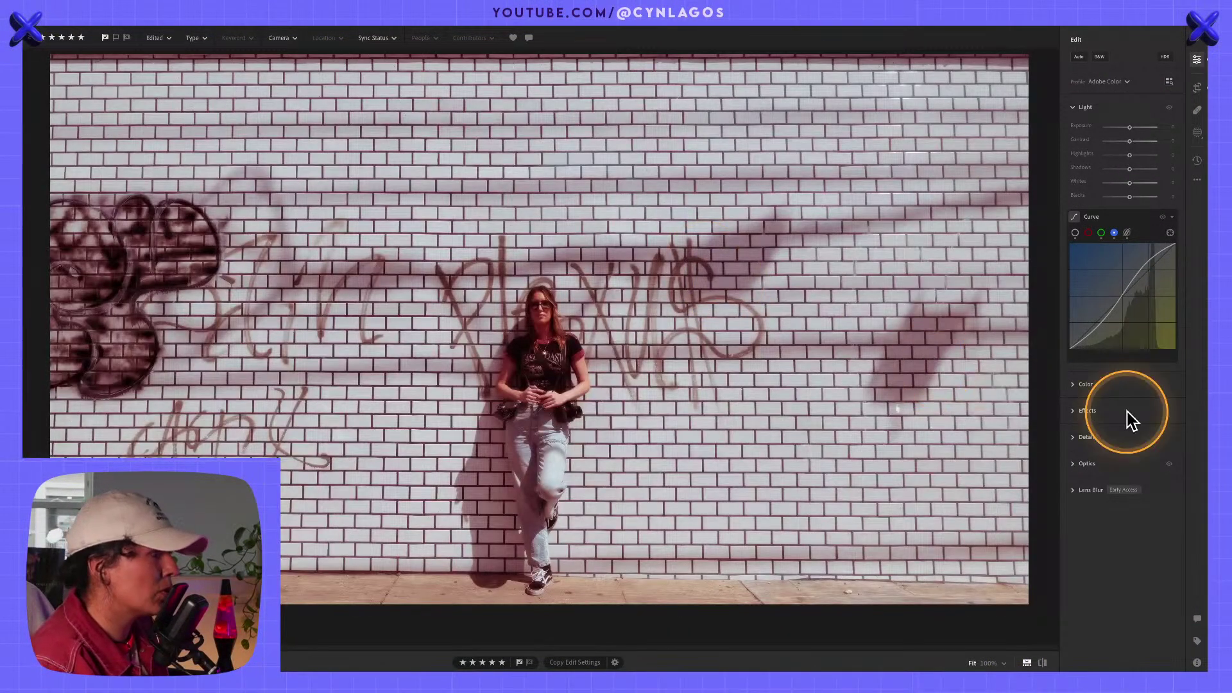
Undo the recent channel curve changes, show the red channel curve, and redo the blue channel's lighter-tone lift.
key(ctrl+z)
key(ctrl+z)
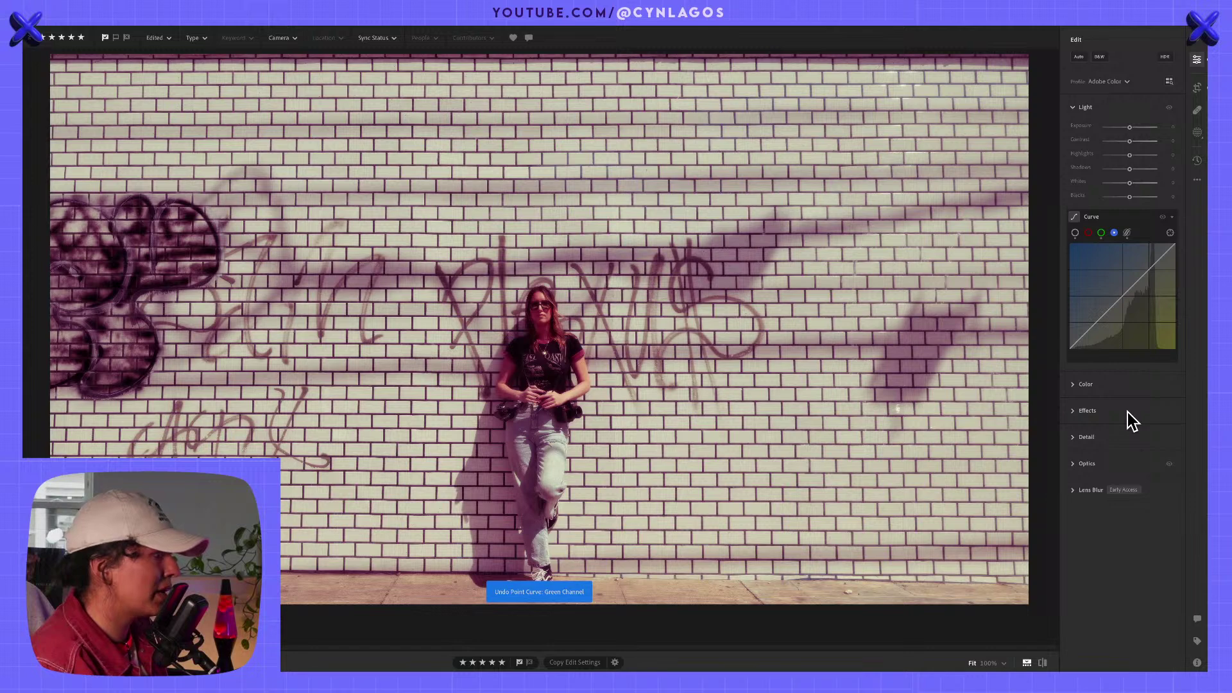
key(ctrl+z)
click(1090, 233)
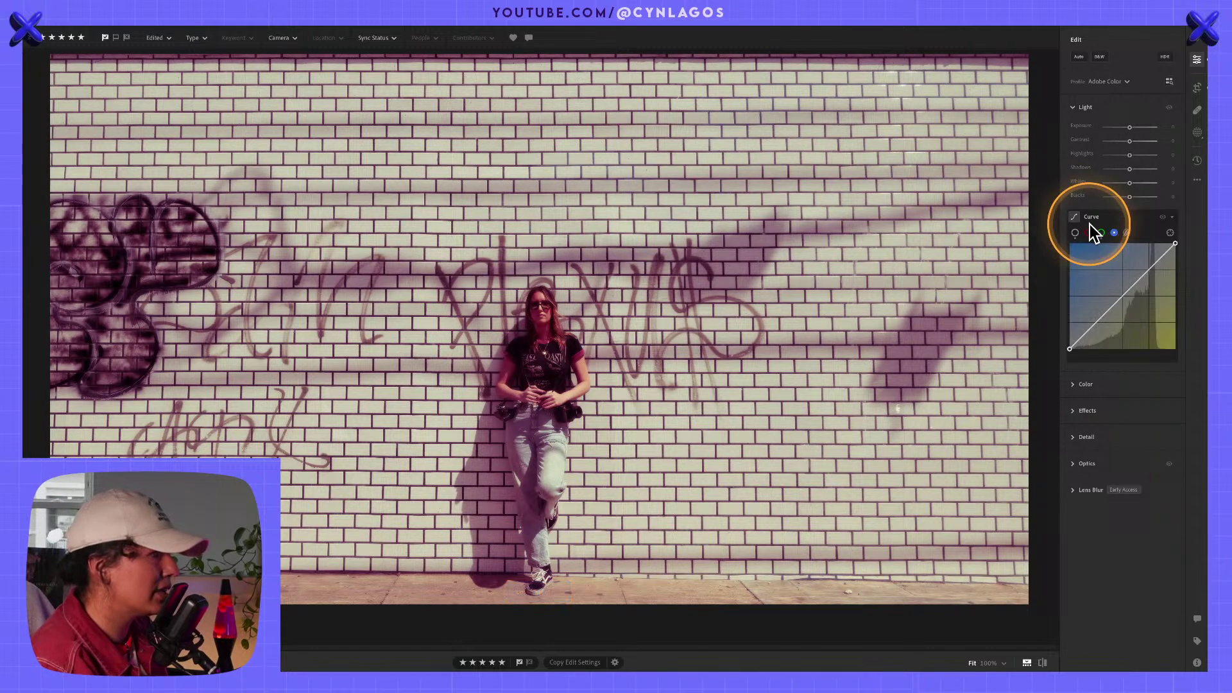
click(1109, 280)
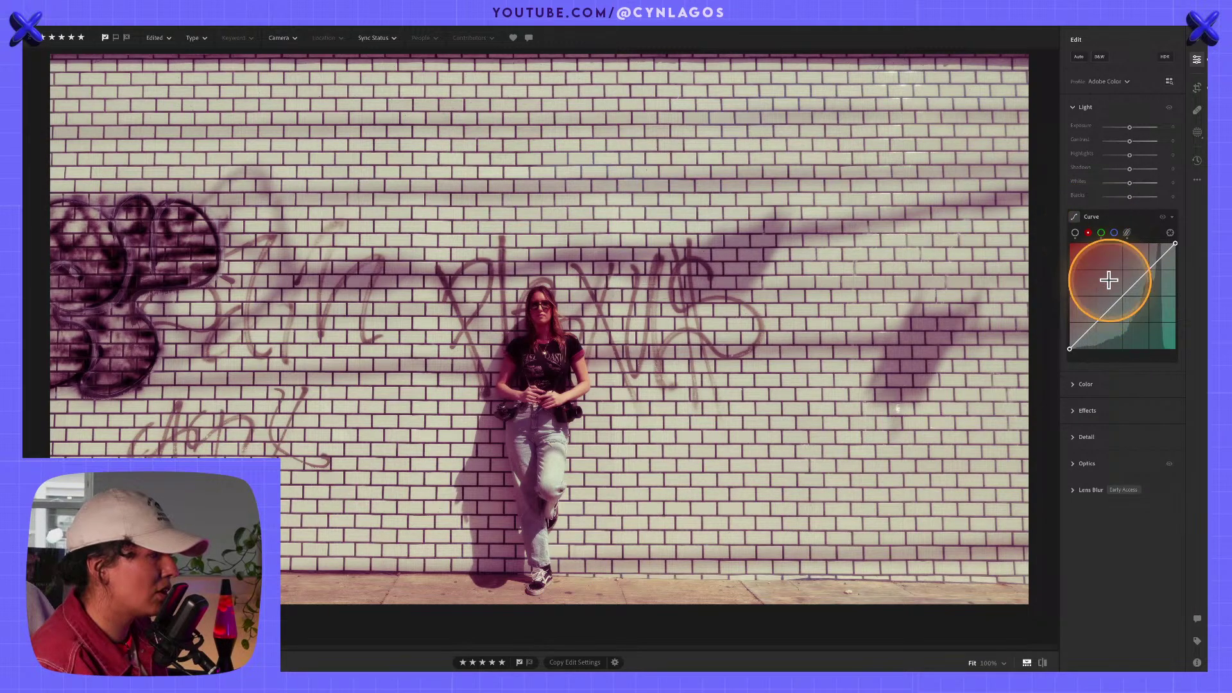
key(ctrl+shift+z)
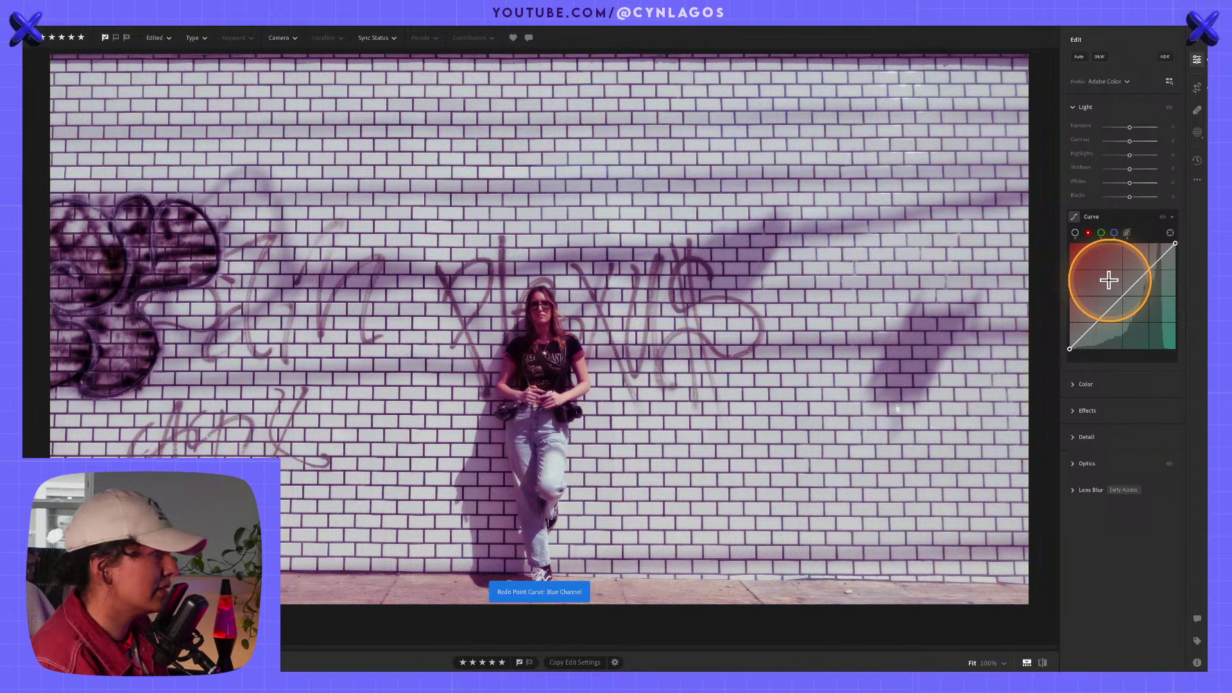
Save the current colour edits as a new version named "Purple".
click(1197, 160)
click(1087, 81)
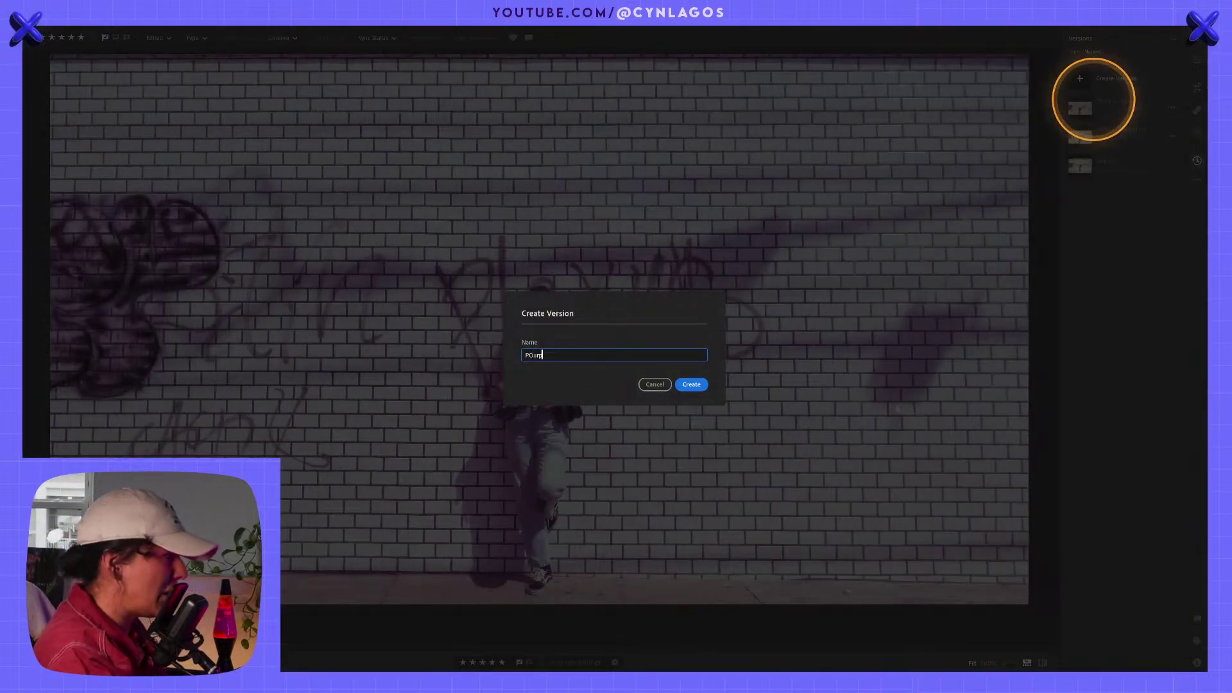
text(POurp)
key(BackSpace)
key(BackSpace)
key(BackSpace)
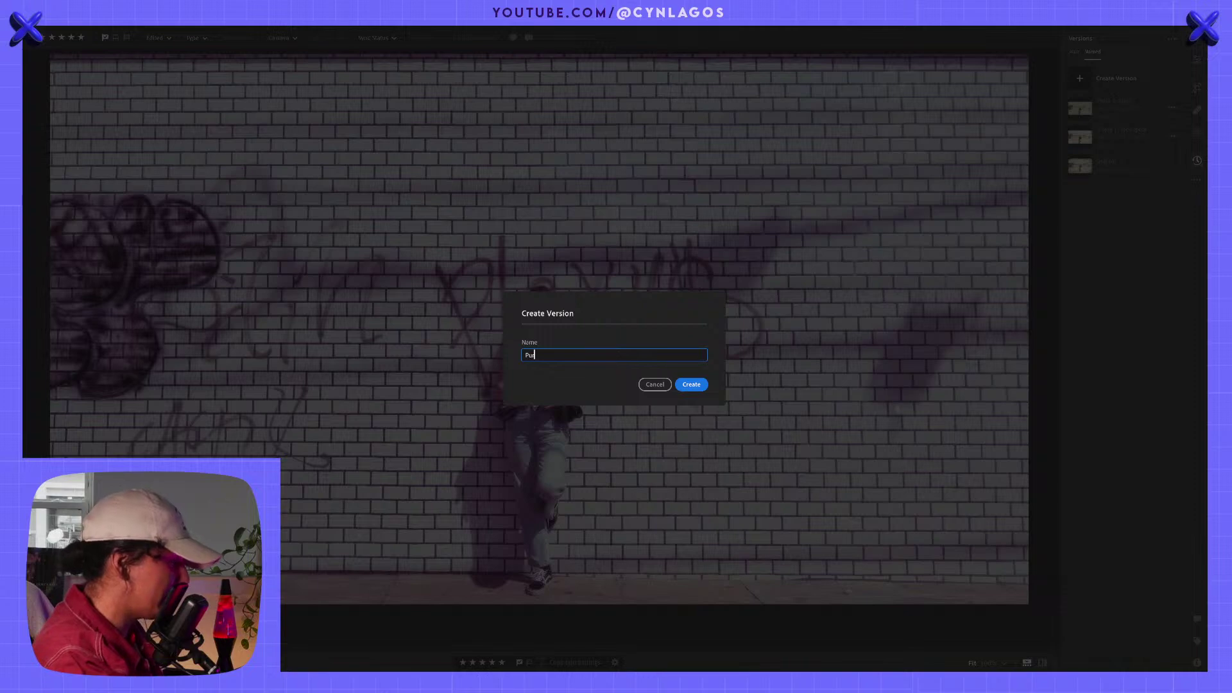
text(urple)
key(Return)
click(1095, 99)
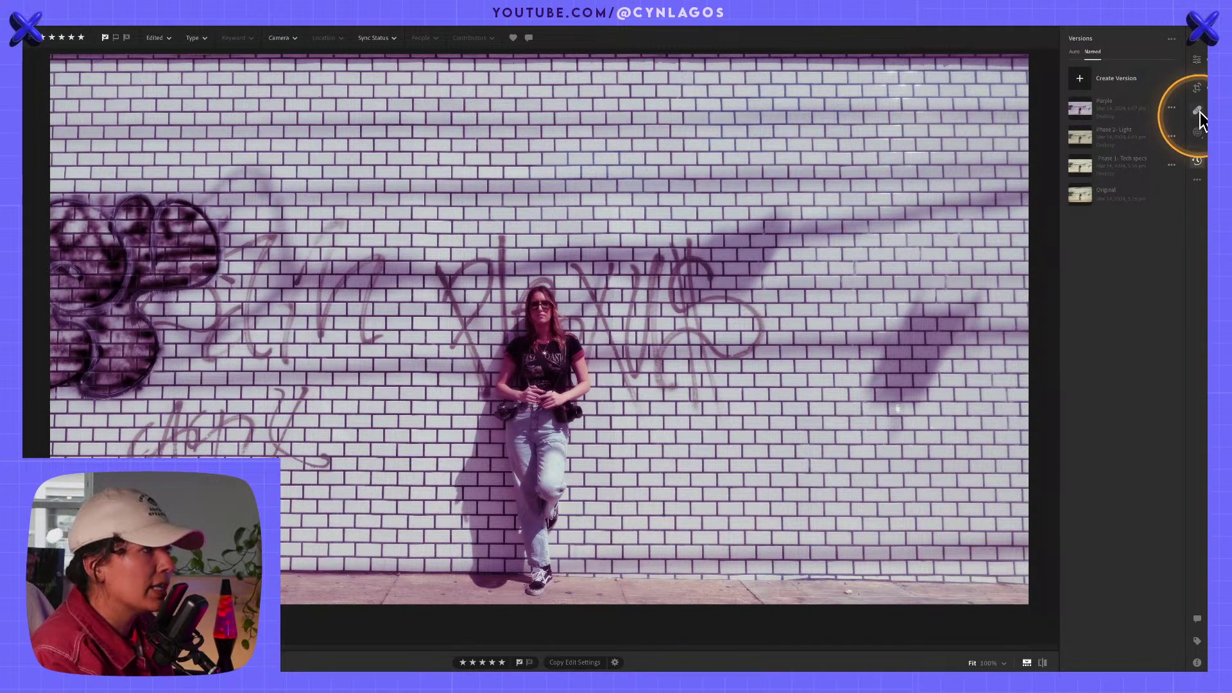
Return to the edit settings, review the green and red channel curves, and pull the blue channel curve's darker tones down slightly.
click(1199, 58)
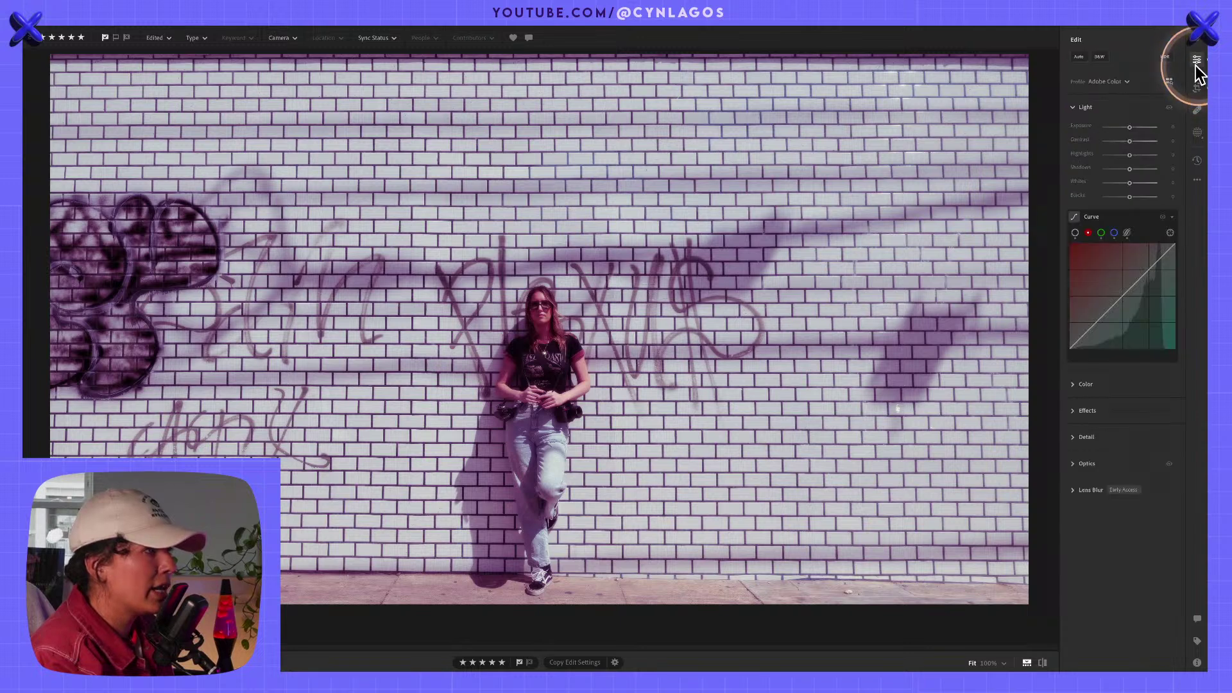
click(1102, 233)
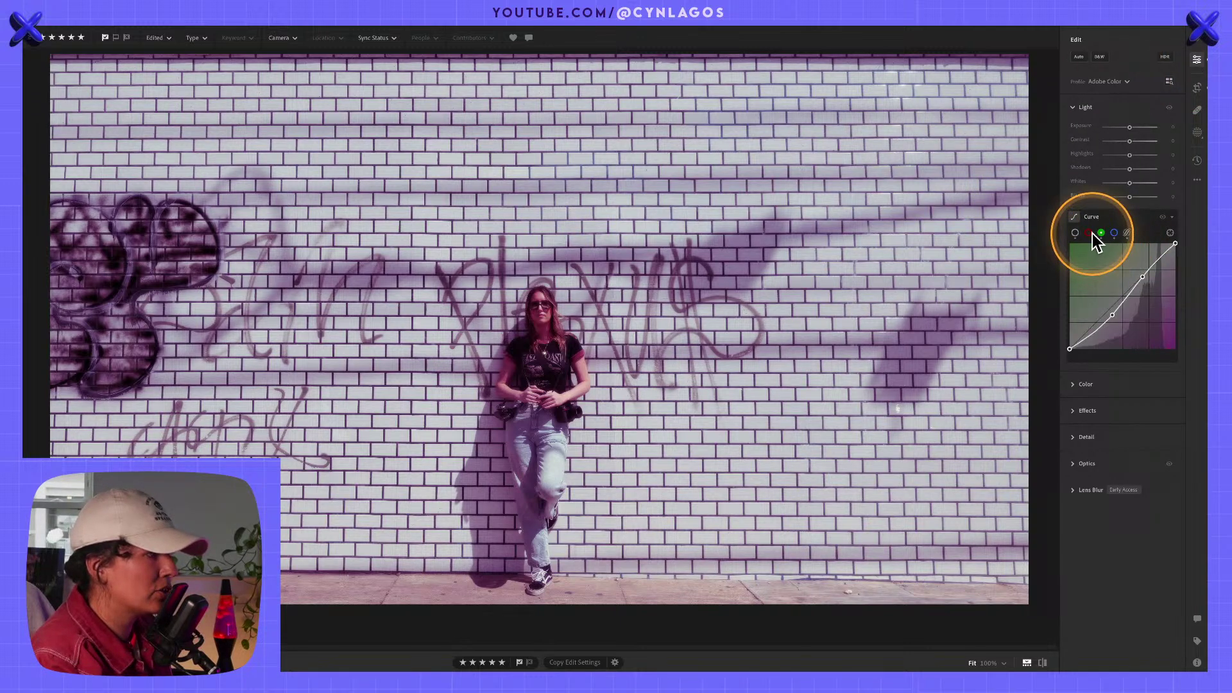
click(1089, 233)
click(1115, 233)
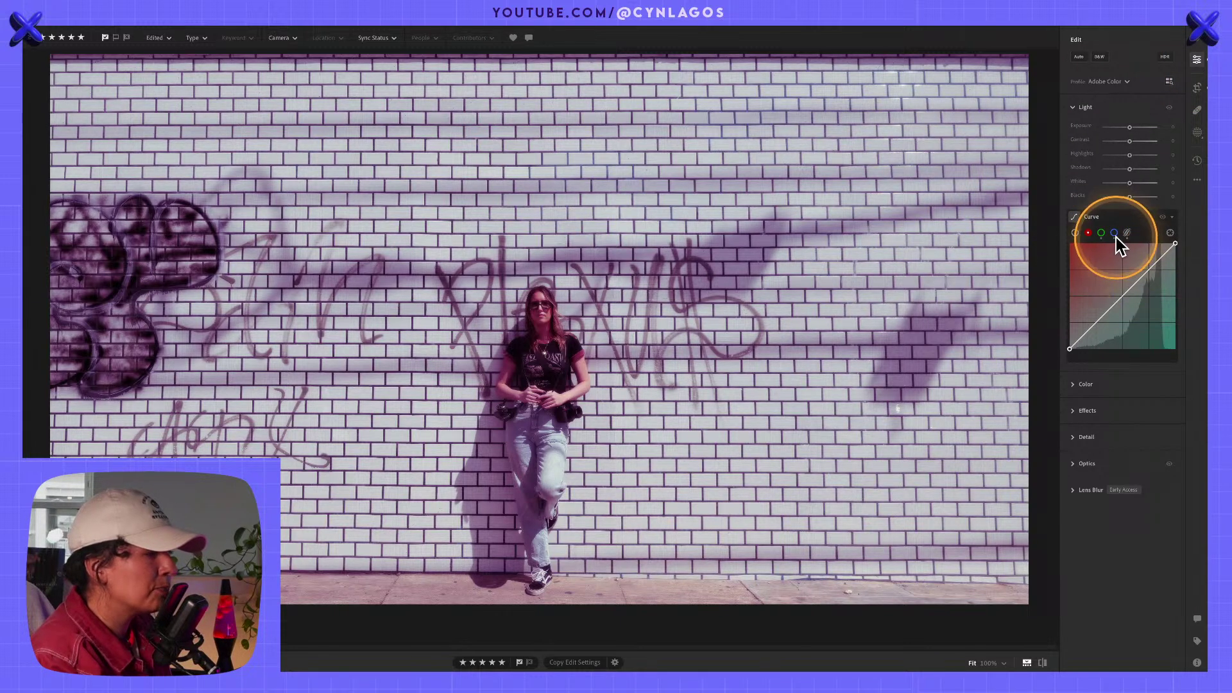
drag(1144, 274, 1115, 307)
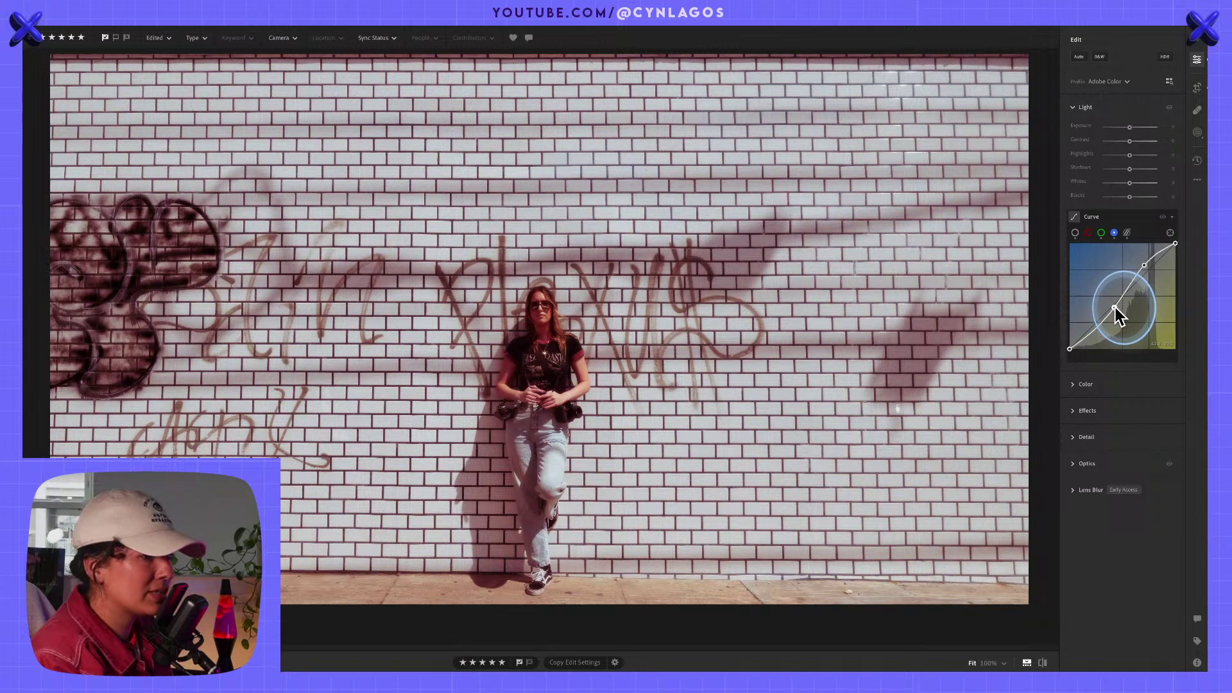
Lower the shadow point on the blue curve and save the look as a new named version called Sepia.
drag(1115, 307, 1123, 260)
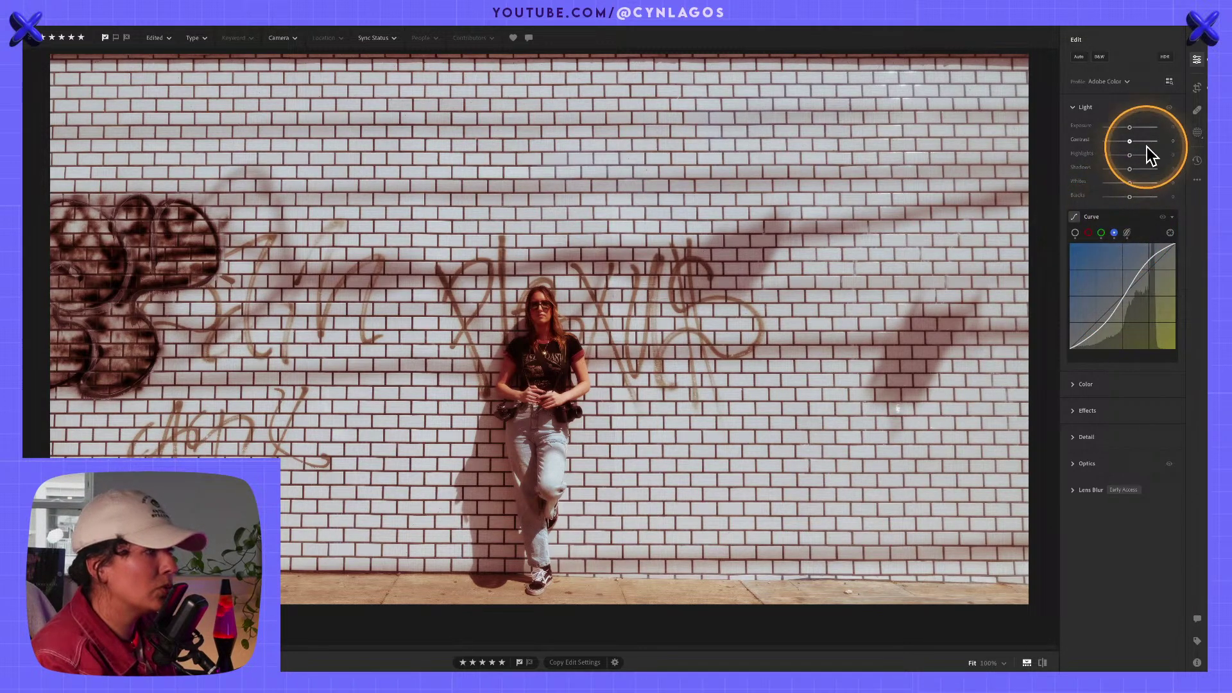
click(1197, 135)
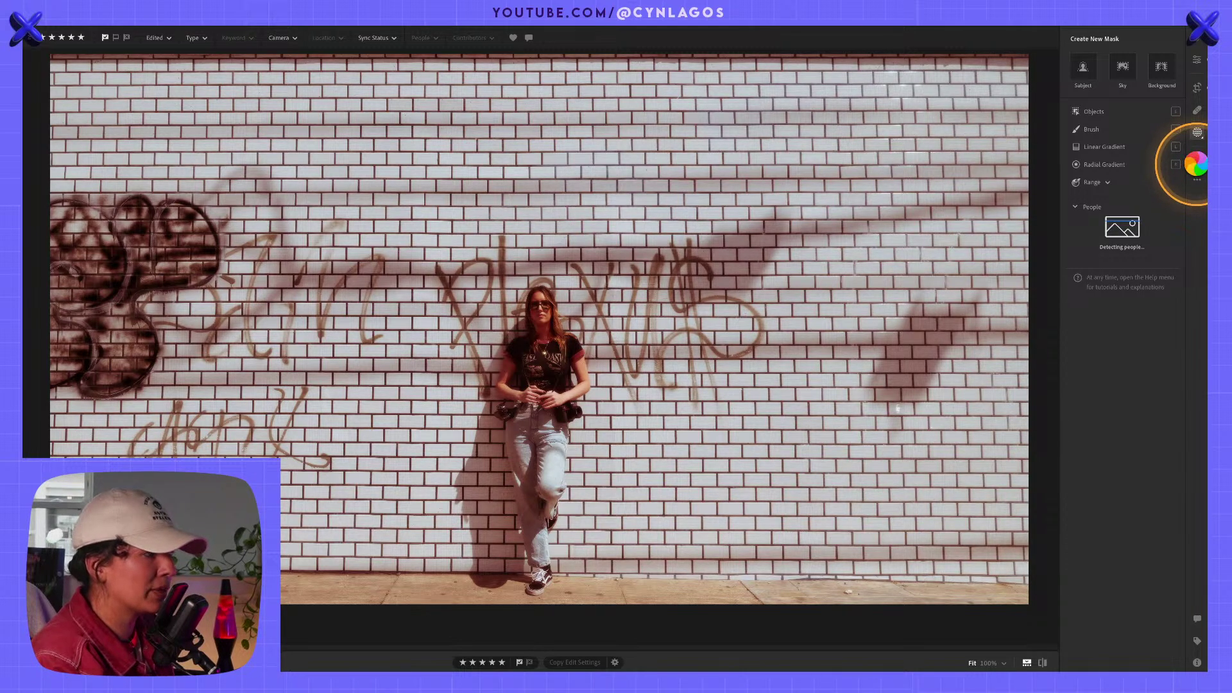
click(1198, 162)
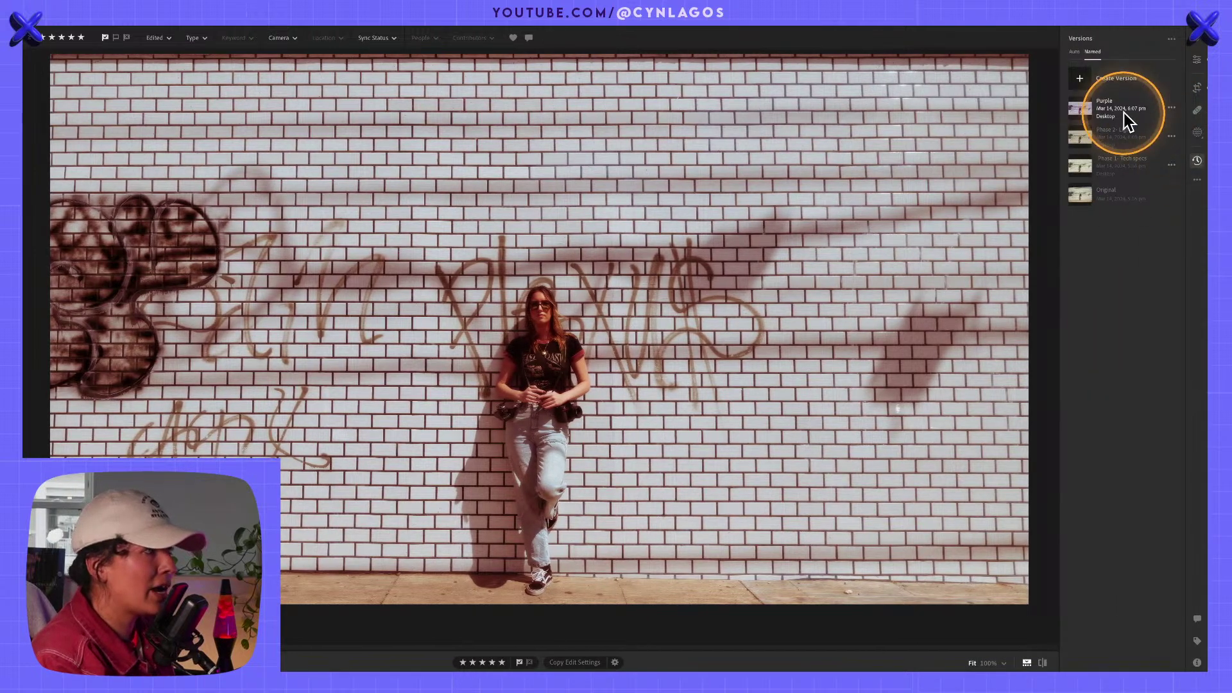
click(1085, 79)
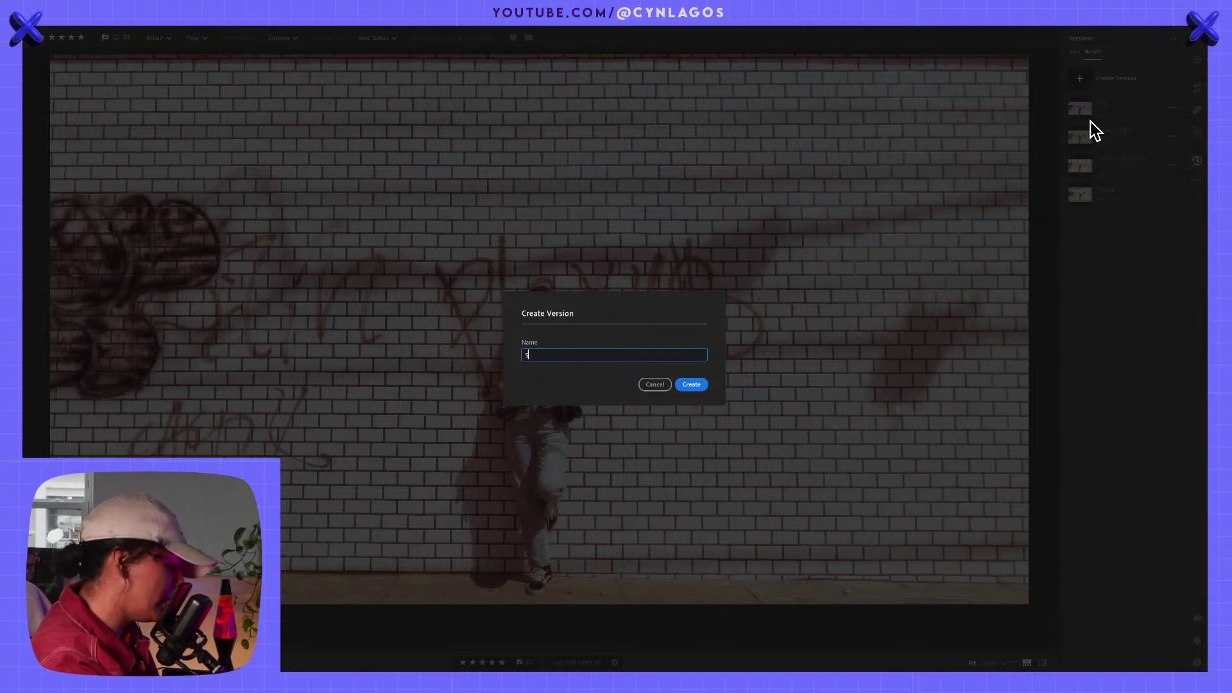
key(Return)
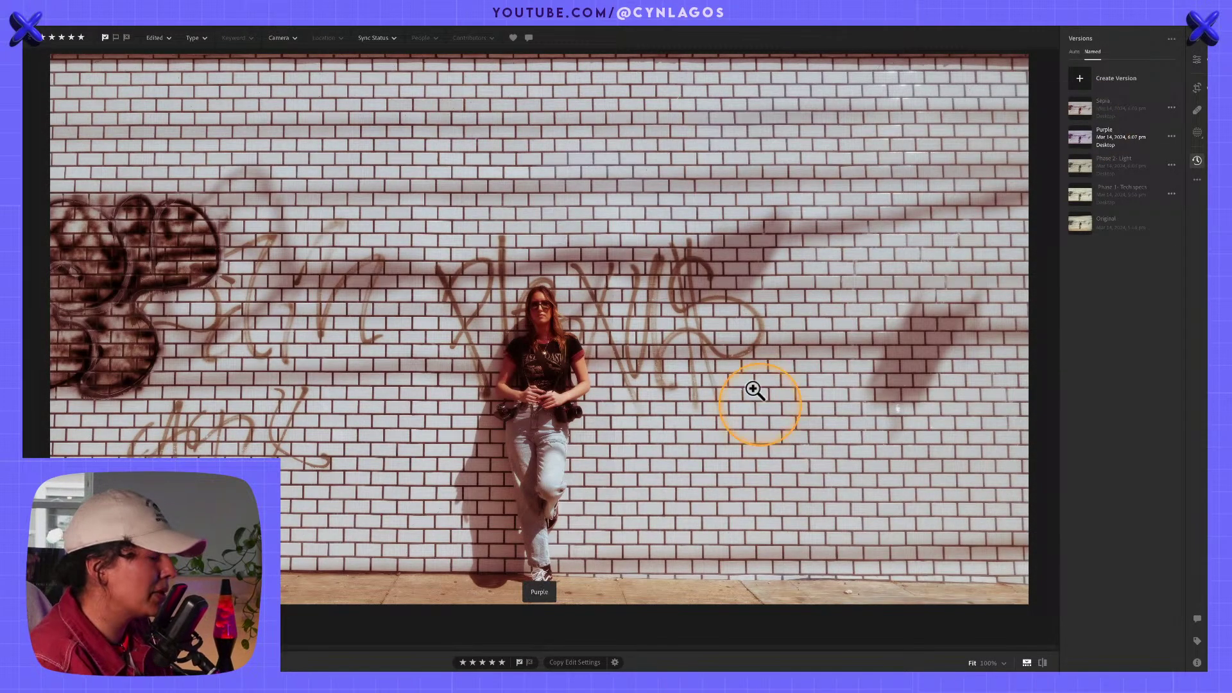
Shape the green channel curve into an S by raising the highlights and lowering the shadows.
click(578, 351)
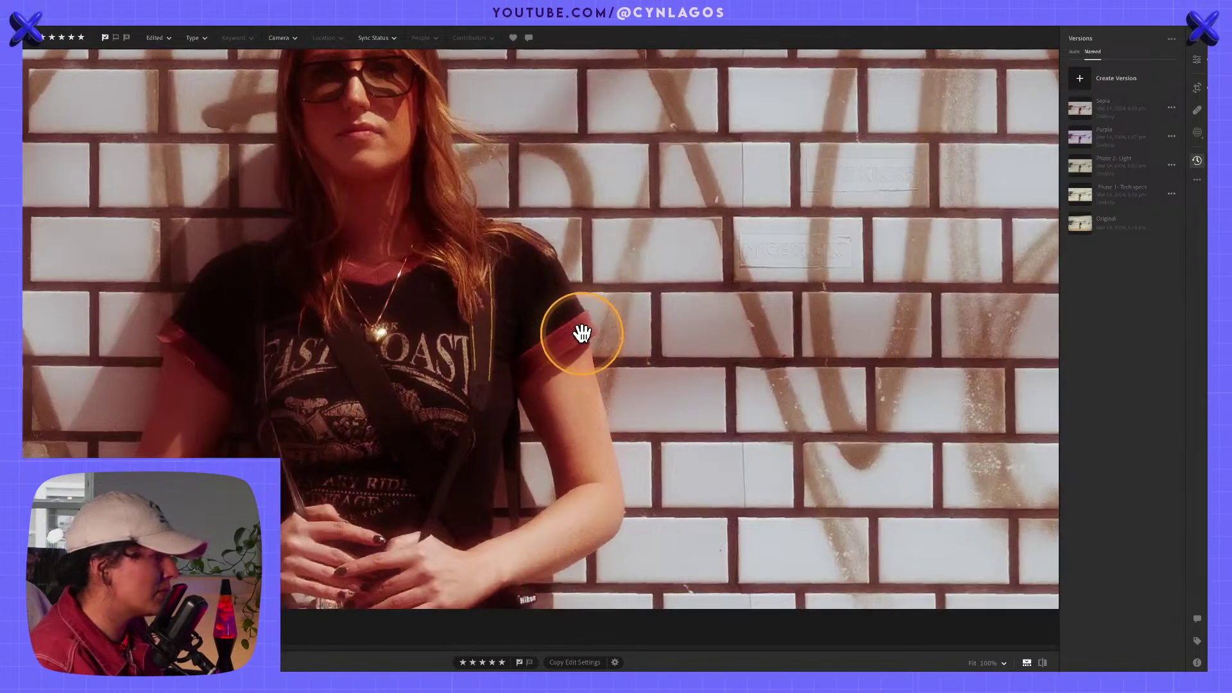
click(586, 336)
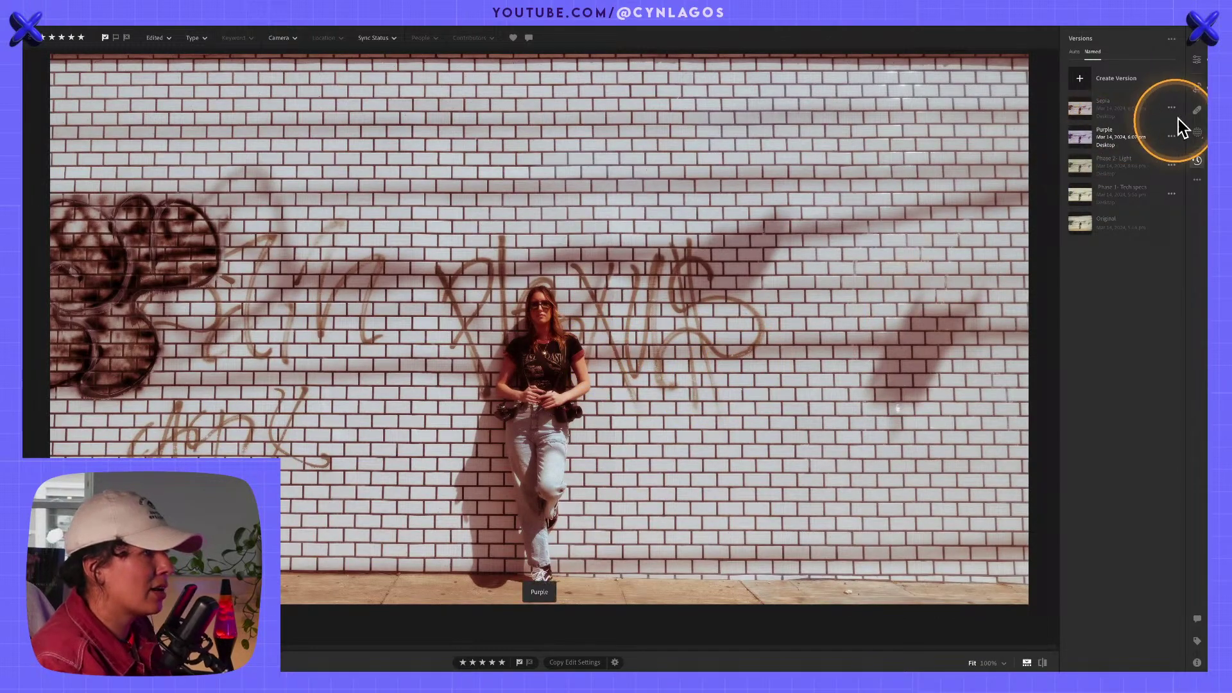
click(1198, 59)
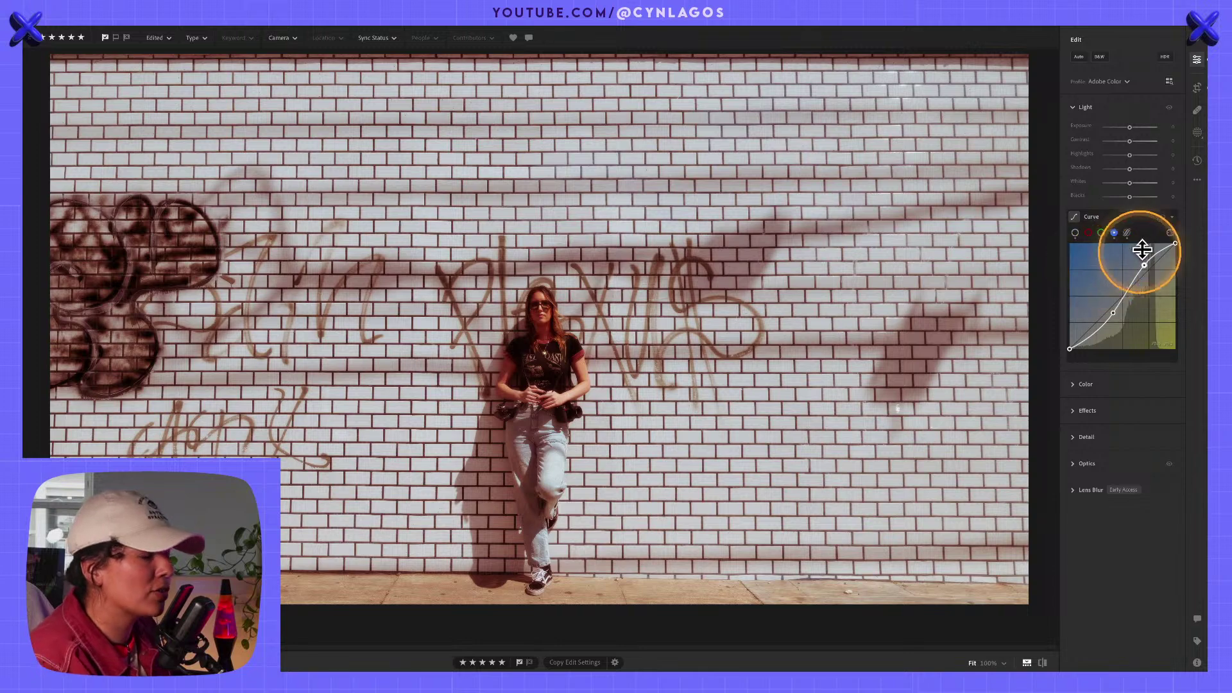
click(1102, 234)
drag(1144, 275, 1138, 272)
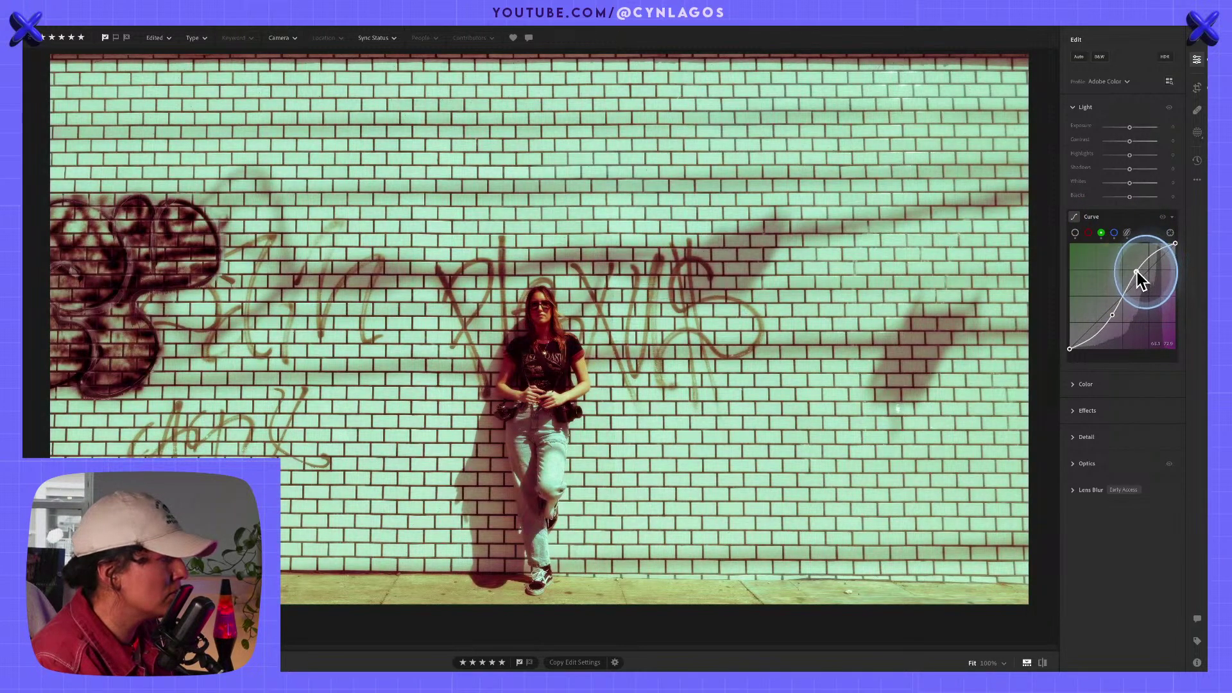
drag(1116, 313, 1110, 315)
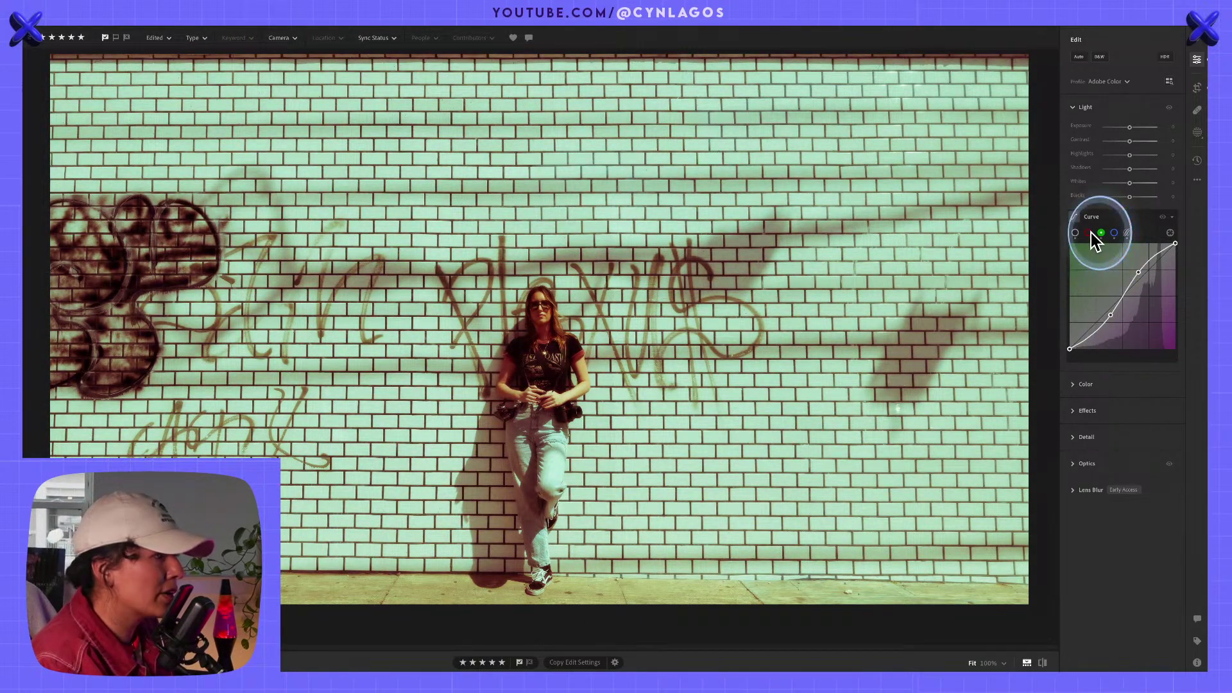
Anchor the red curve's highlights, try pulling down its shadows and upper tones, and undo those last pulls.
click(1089, 233)
click(1145, 272)
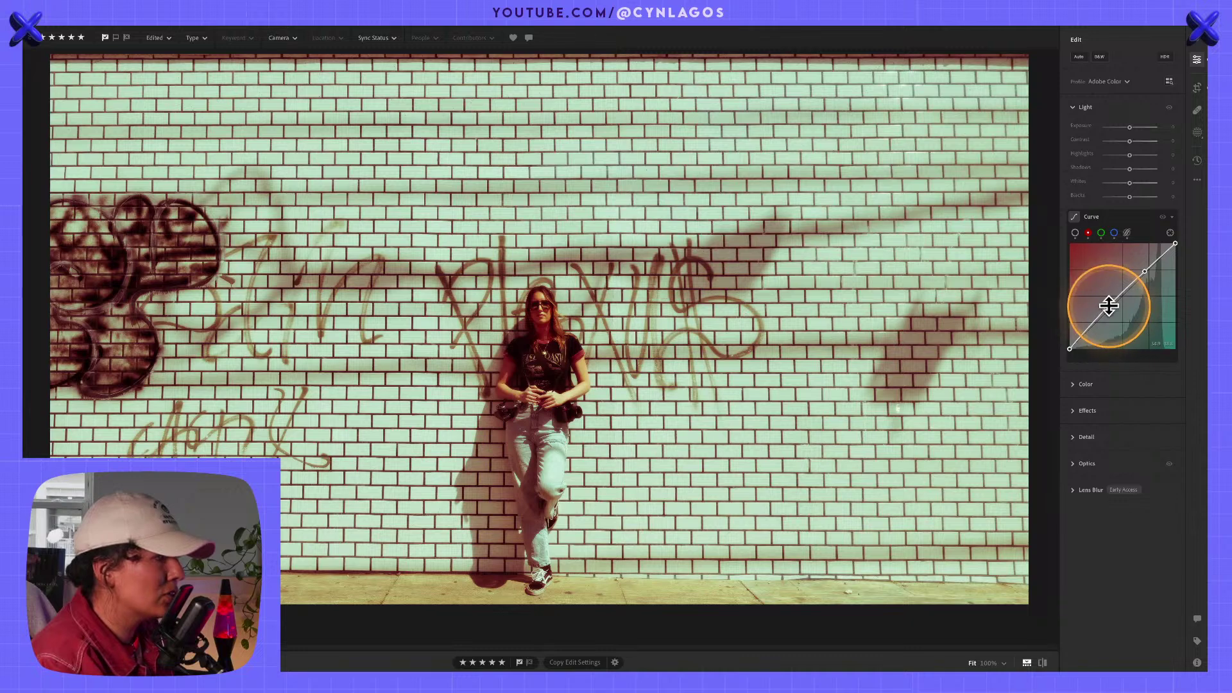
drag(1112, 312, 1115, 314)
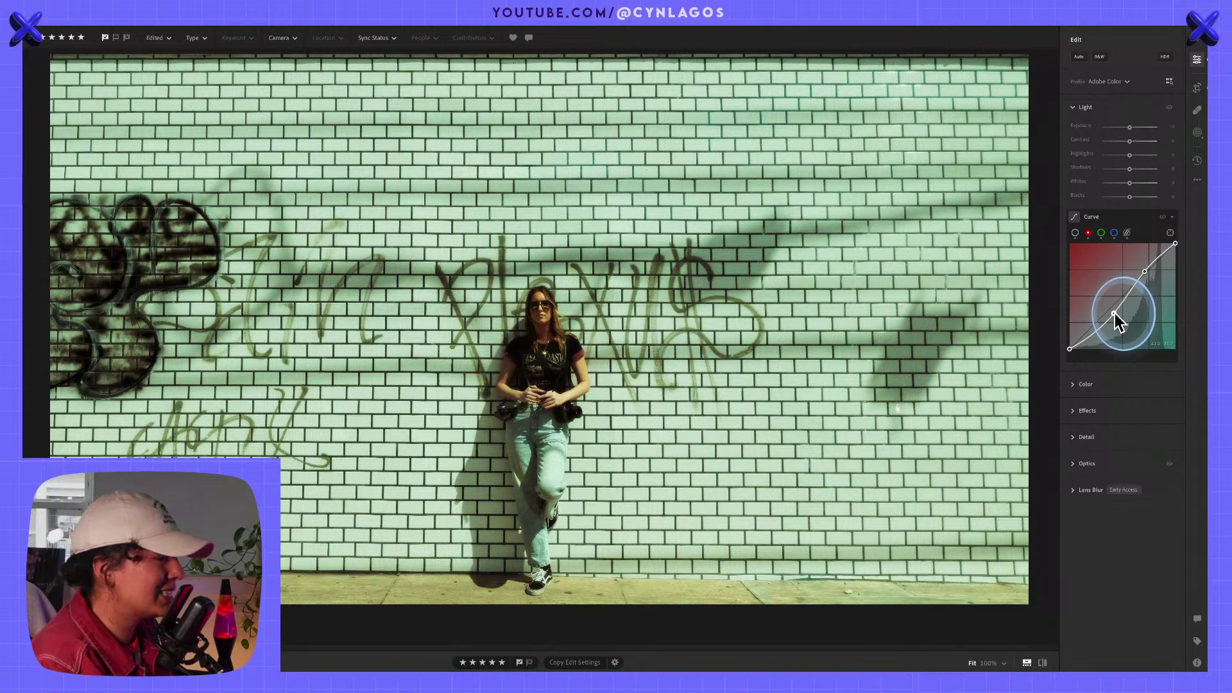
drag(1140, 272, 1153, 277)
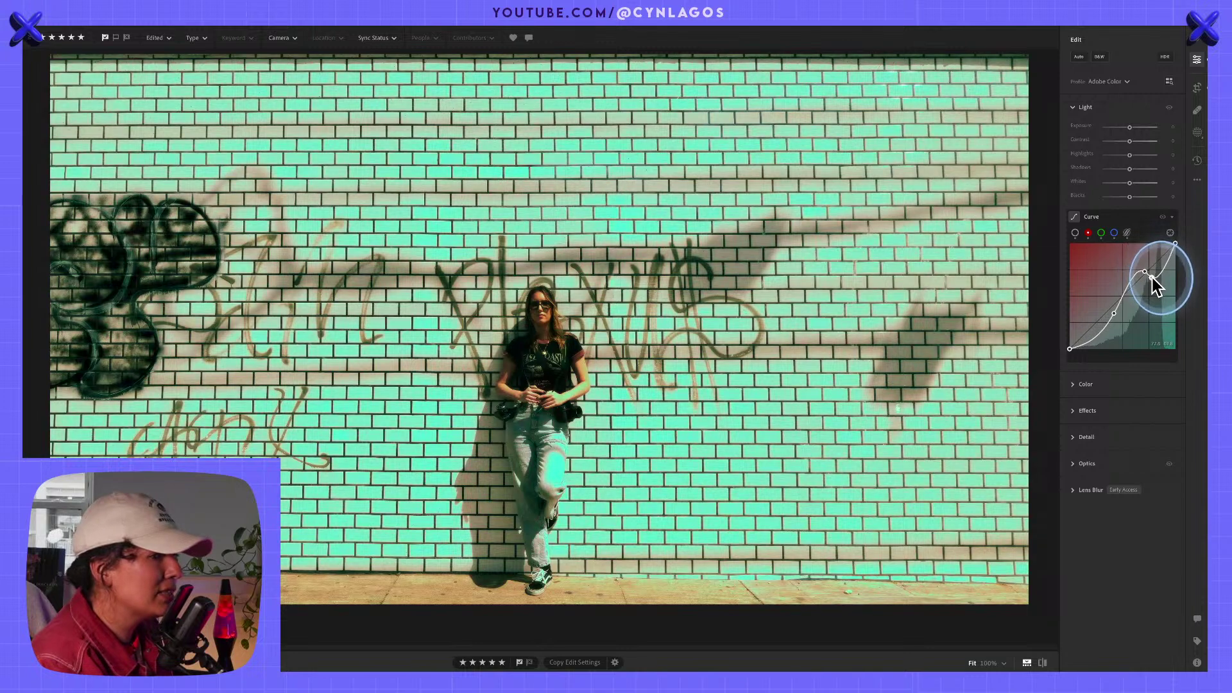
key(ctrl+z)
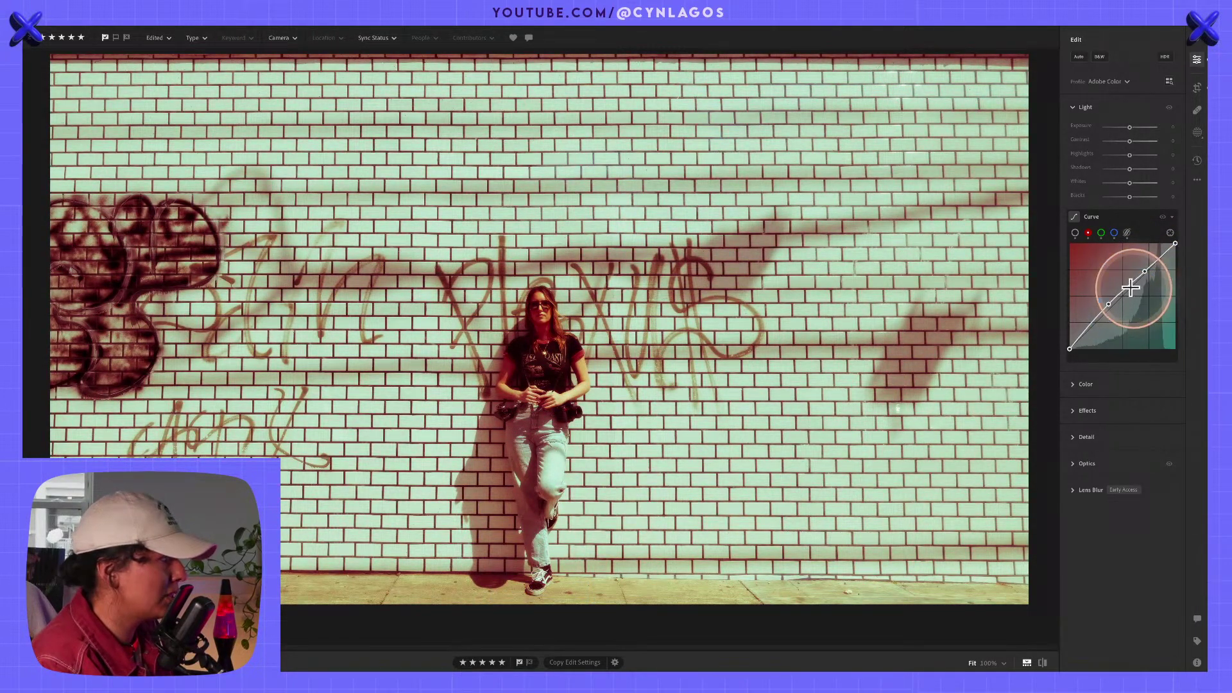
key(ctrl+z)
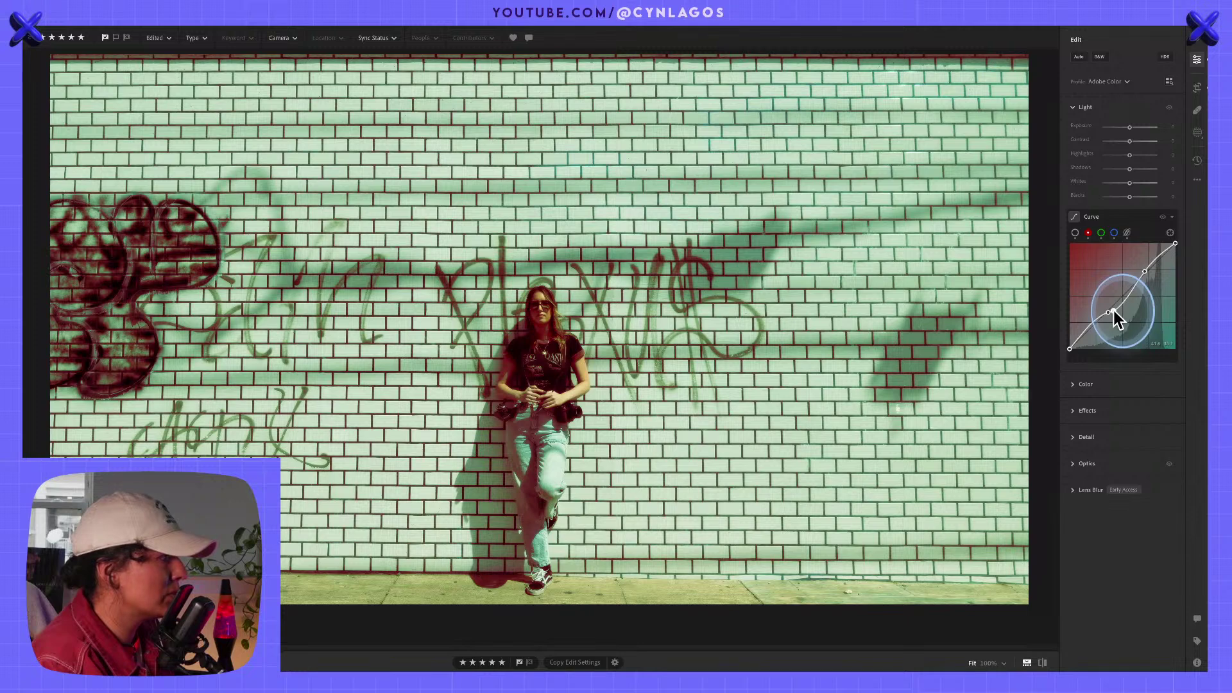
Remove the extra shadow point from the red curve, keeping the photo in the album.
click(501, 444)
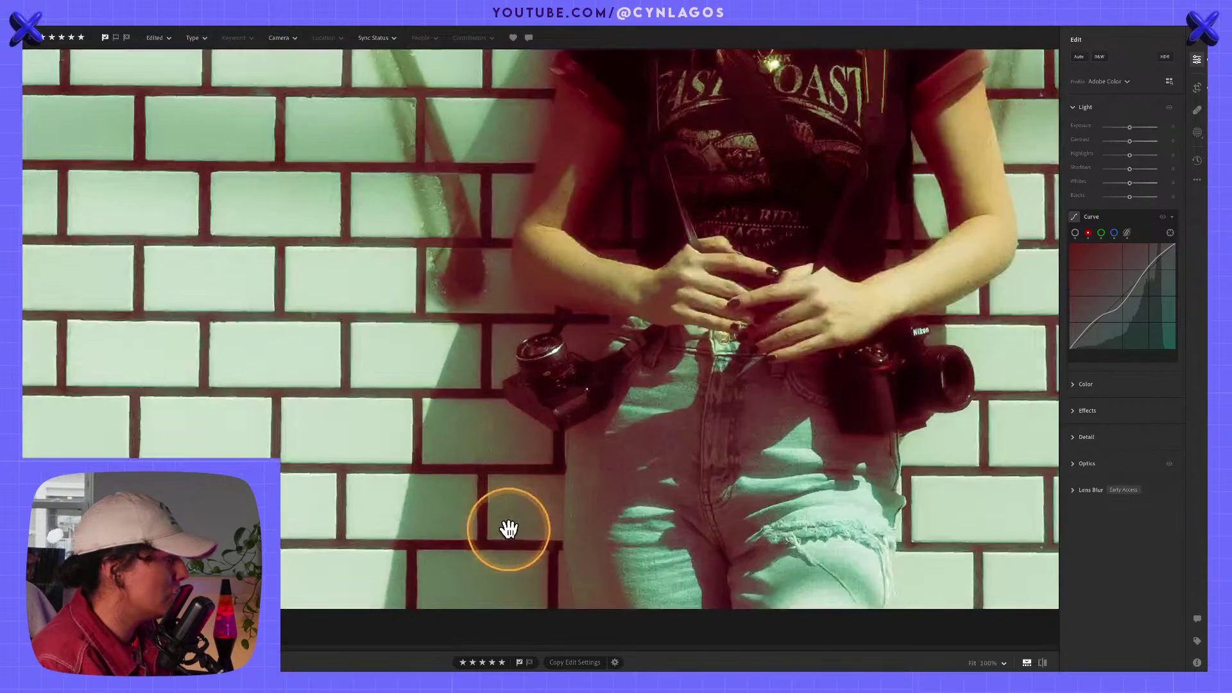
drag(509, 523, 584, 407)
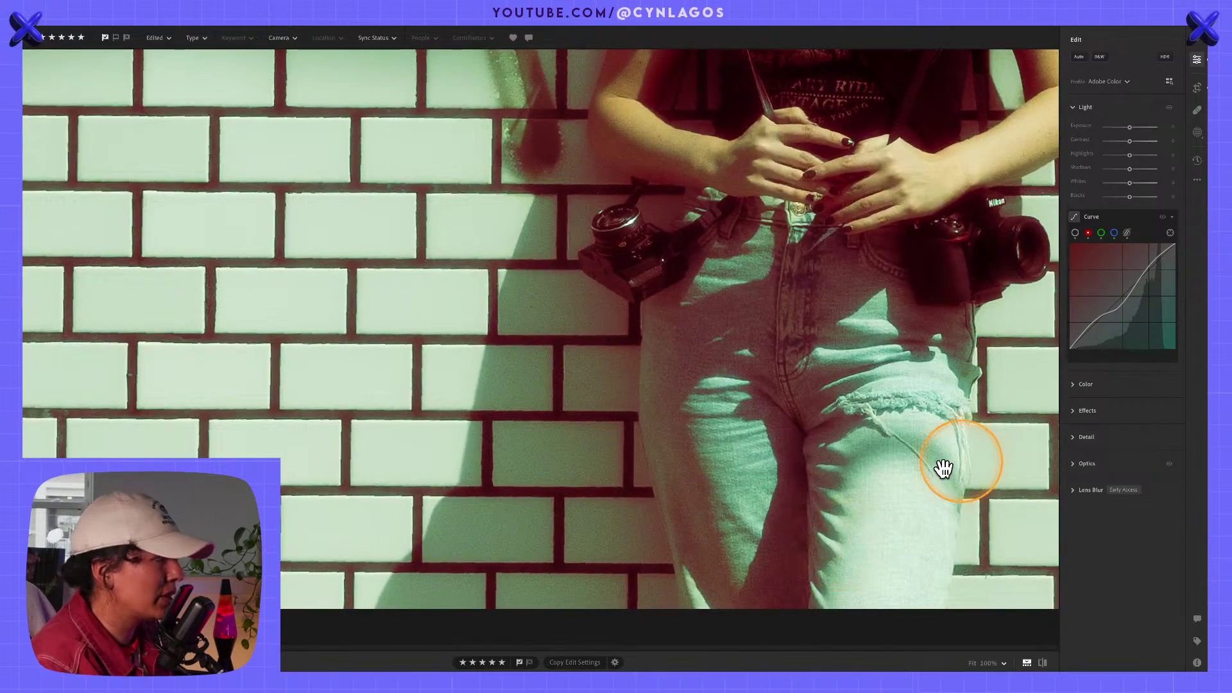
drag(745, 507, 886, 128)
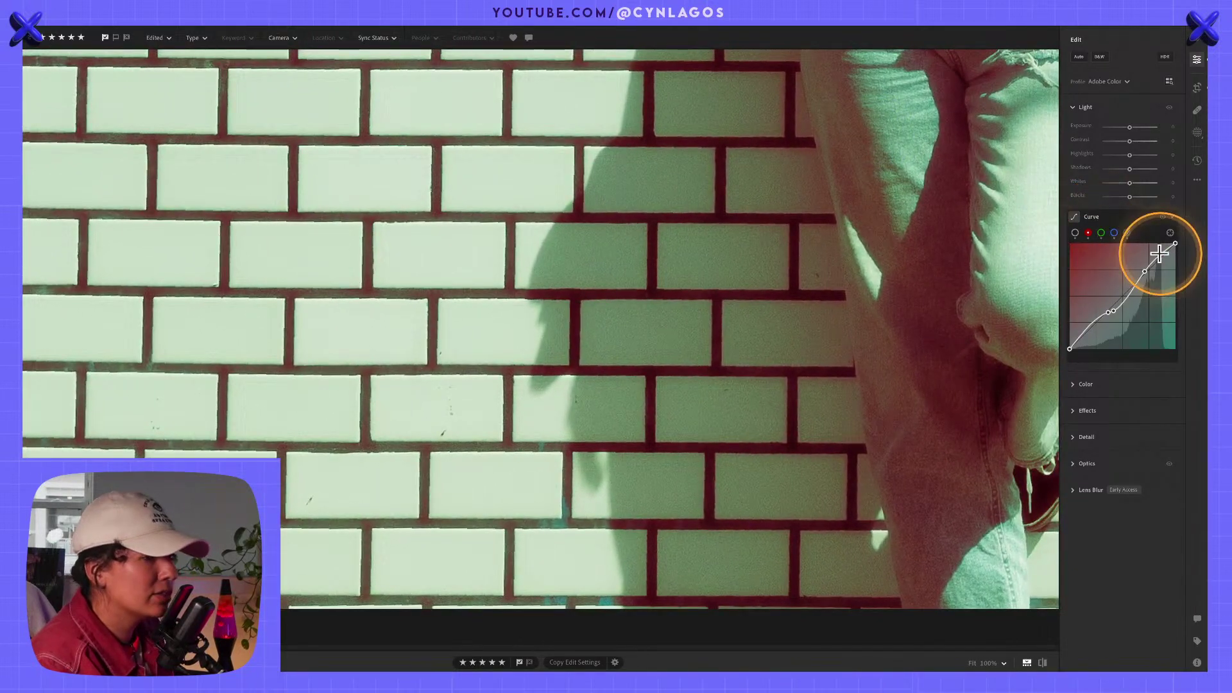
click(1110, 314)
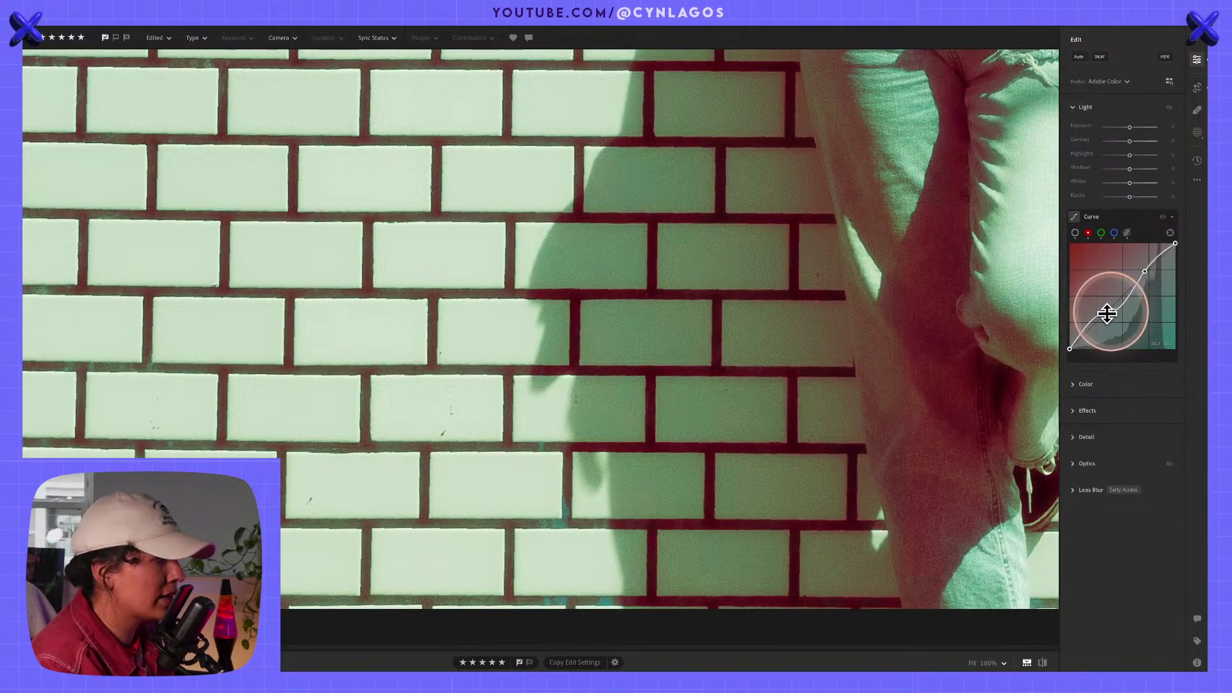
key(Delete)
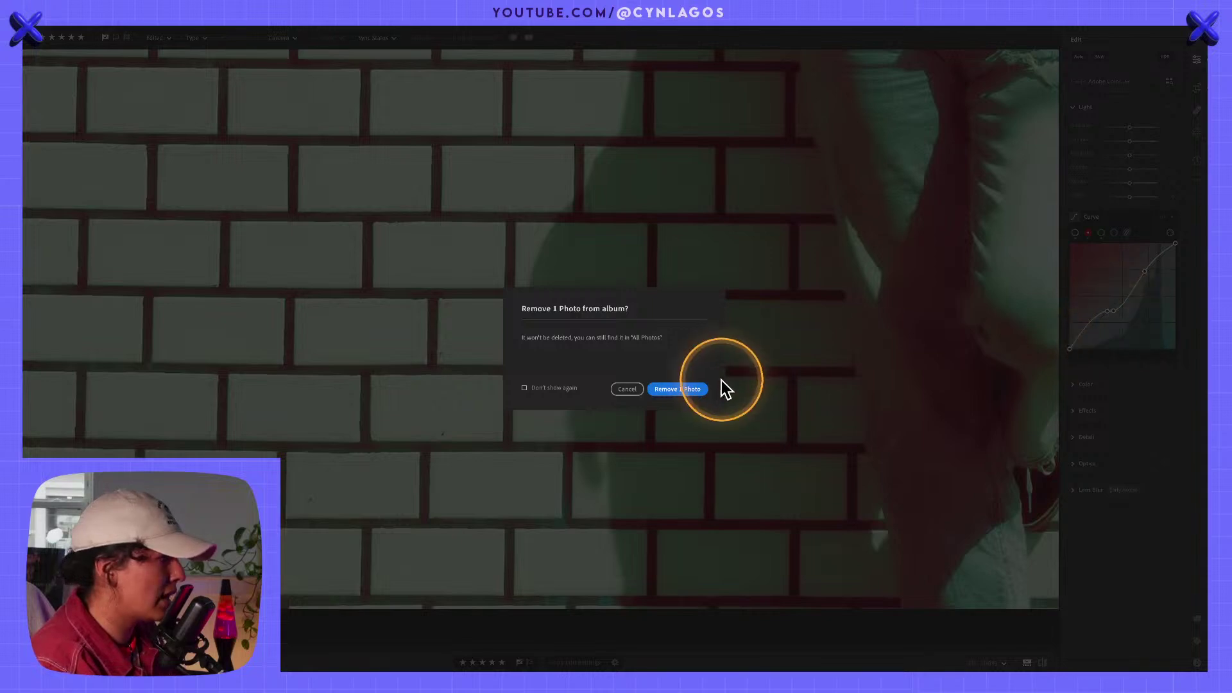
click(624, 388)
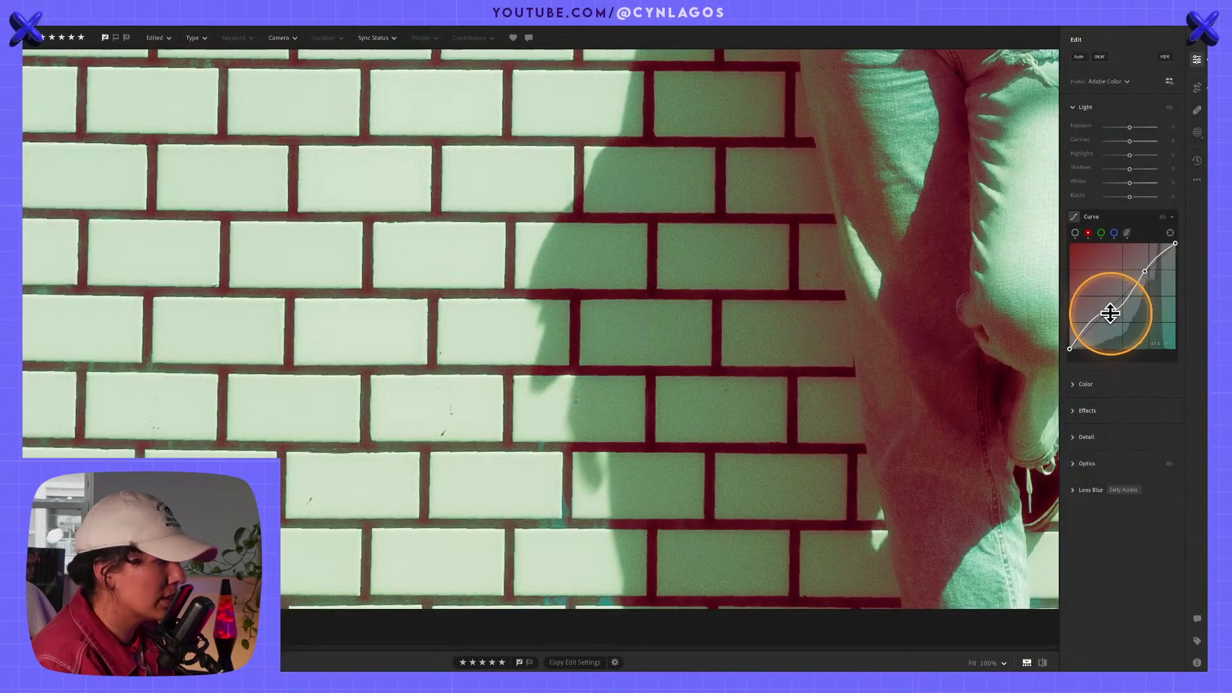
click(1103, 321)
key(Delete)
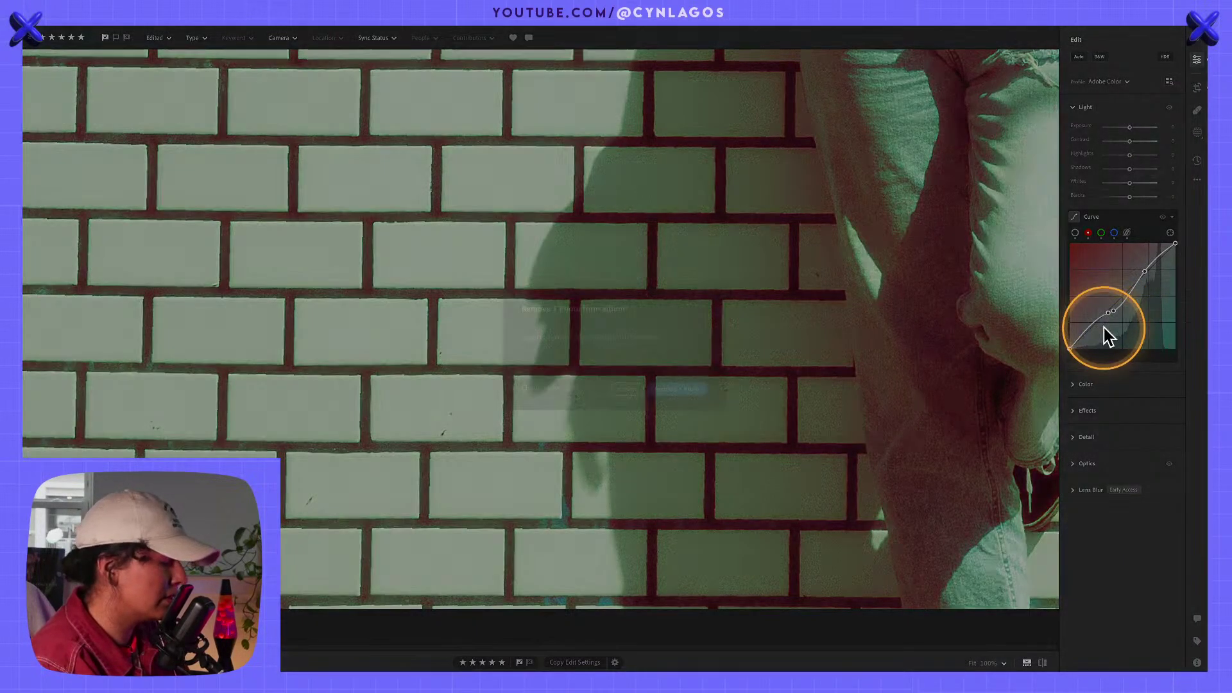
click(621, 386)
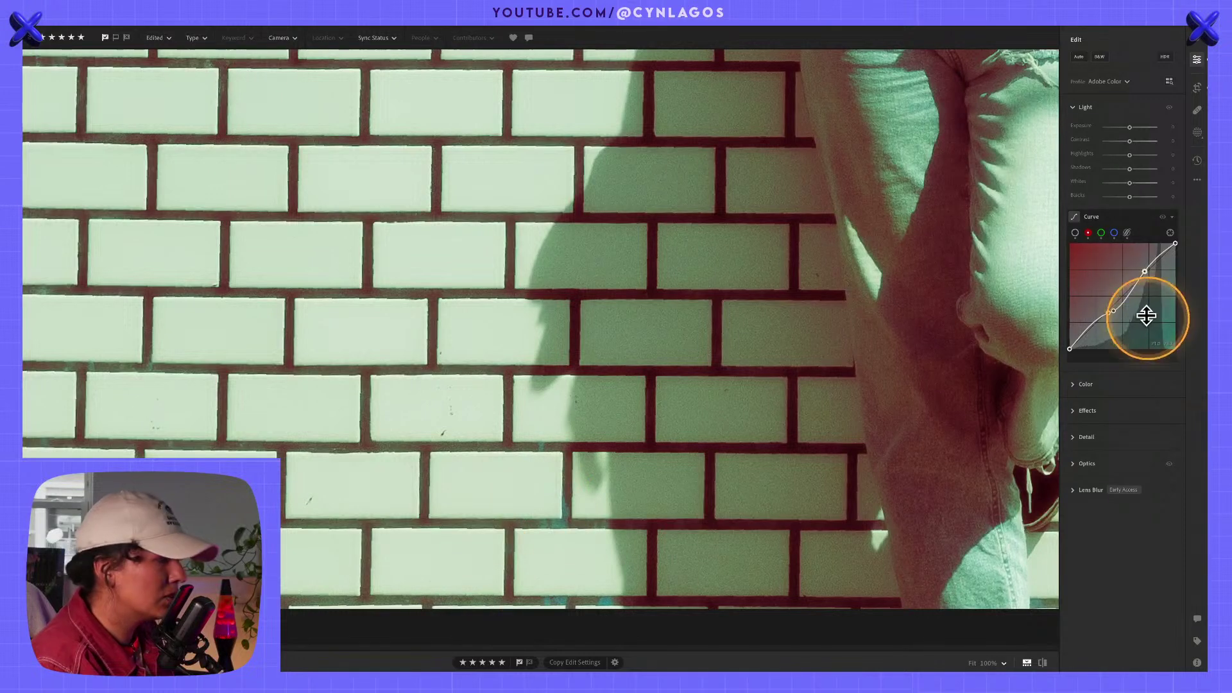
drag(1107, 312, 1103, 359)
key(ctrl+z)
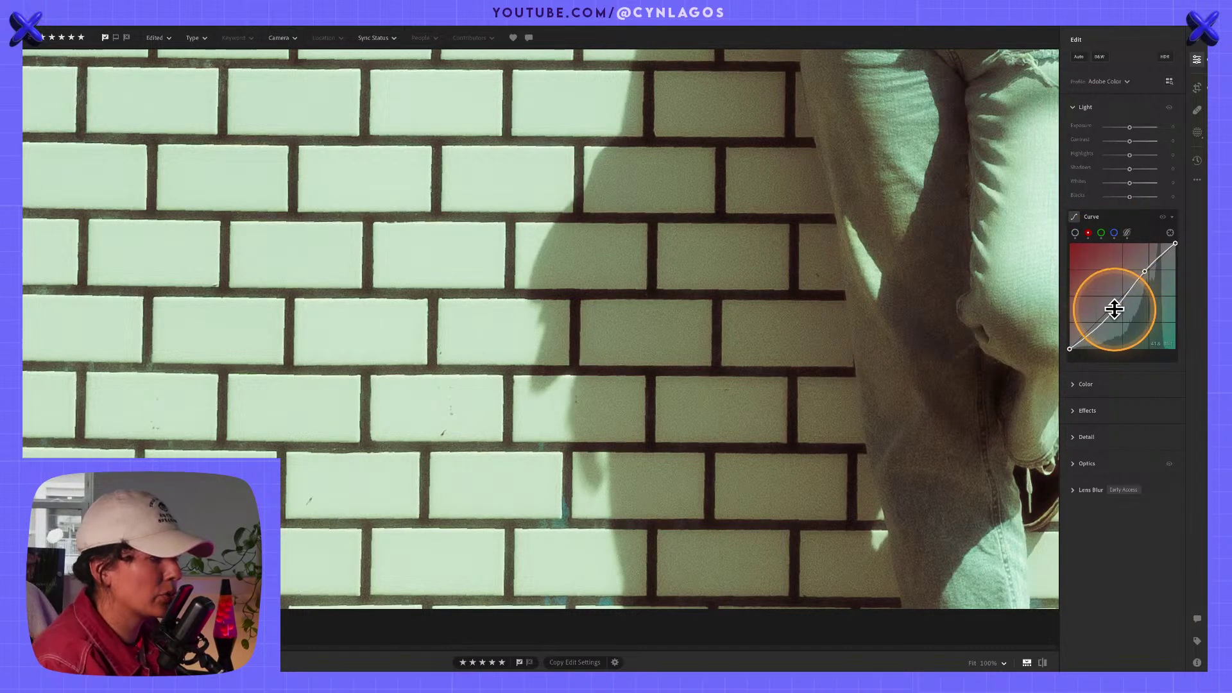
Review the control points of the green and blue channel curves.
key(alt)
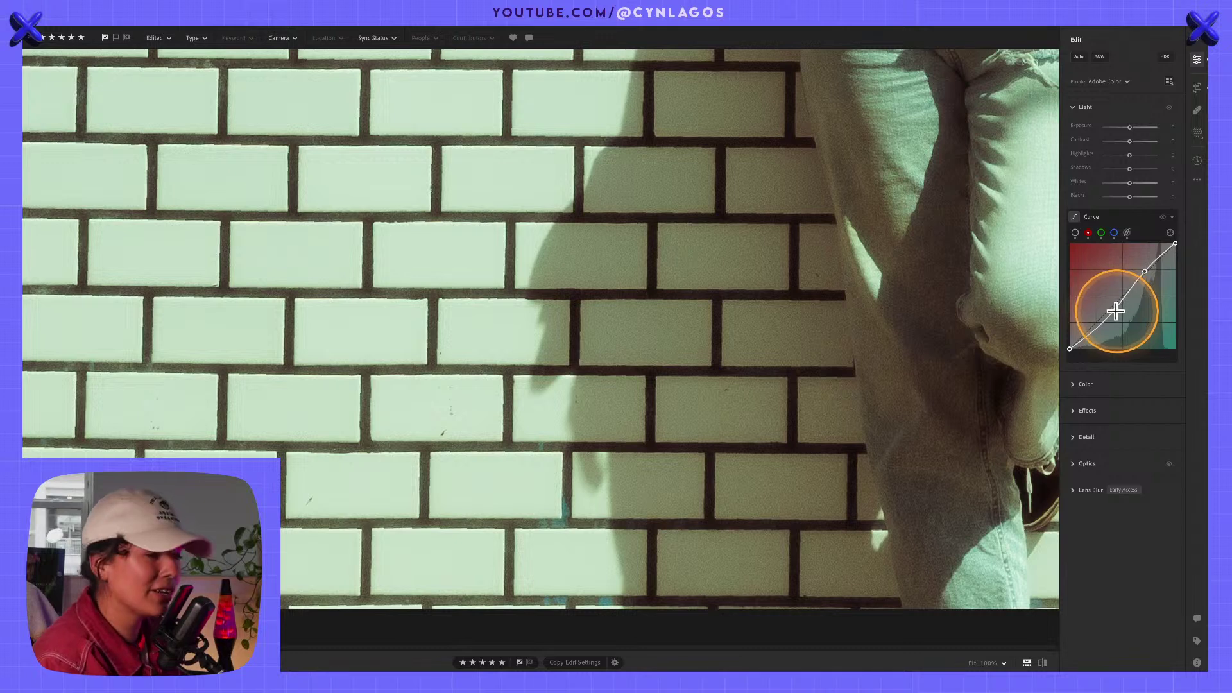
click(1102, 233)
click(1123, 247)
click(1115, 232)
click(1148, 263)
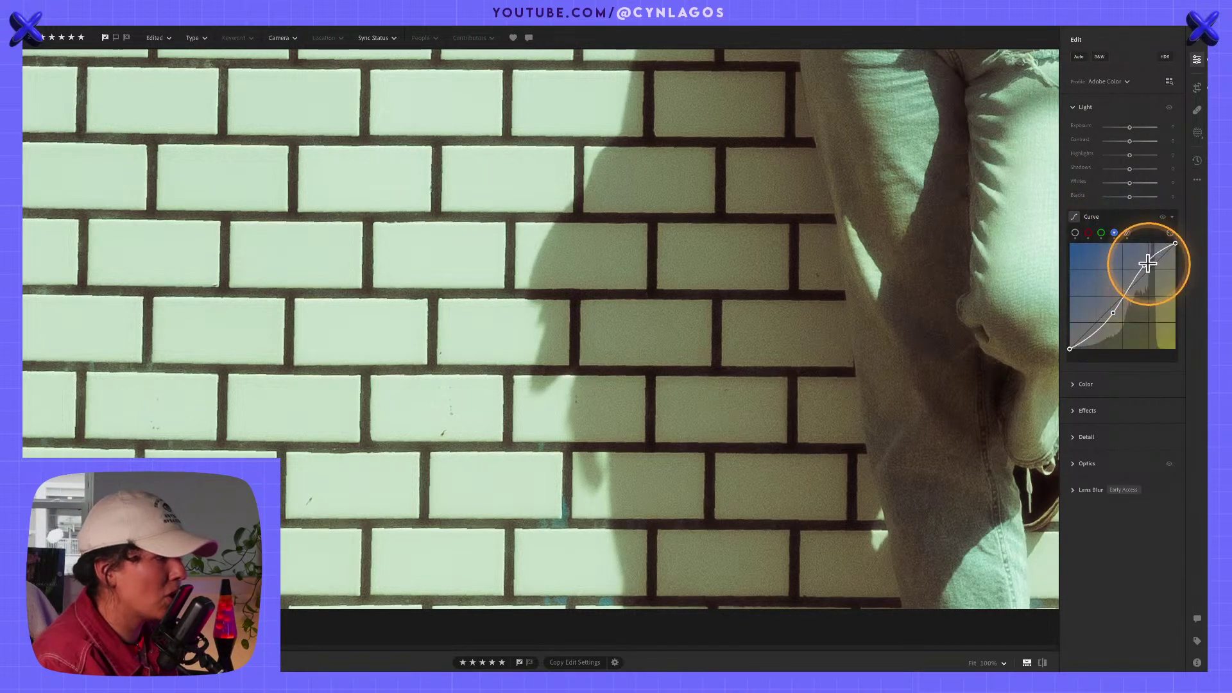
drag(1148, 264, 1118, 310)
key(alt)
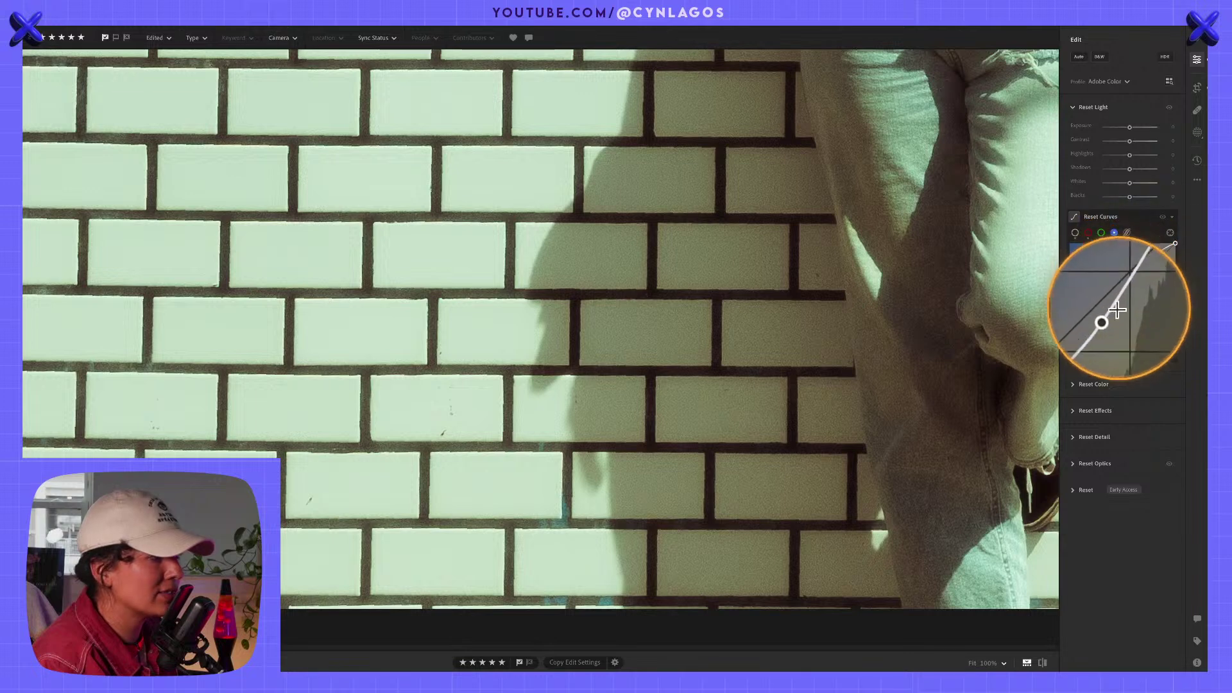
click(1102, 234)
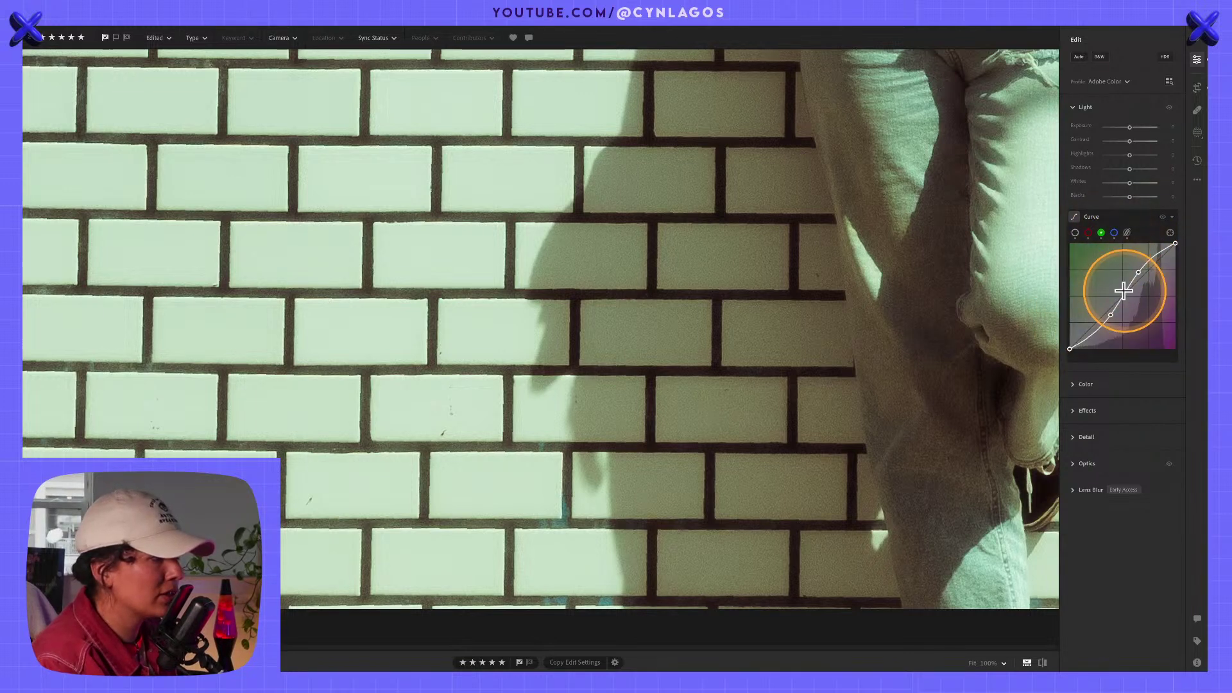
Fine-tune the red curve's shadow point and slightly lift the darks on the parametric curve.
click(1088, 233)
mouse_move(1117, 311)
mouse_down()
mouse_move(1120, 321)
mouse_move(1106, 299)
mouse_move(1109, 312)
mouse_up()
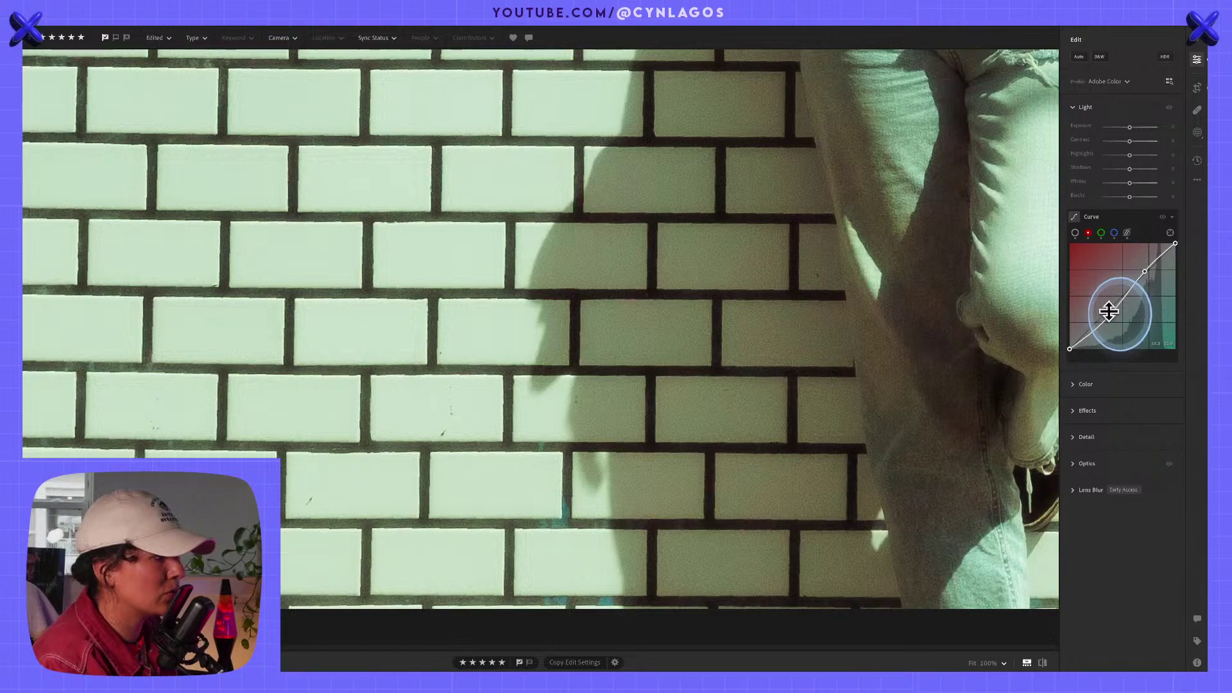
click(884, 308)
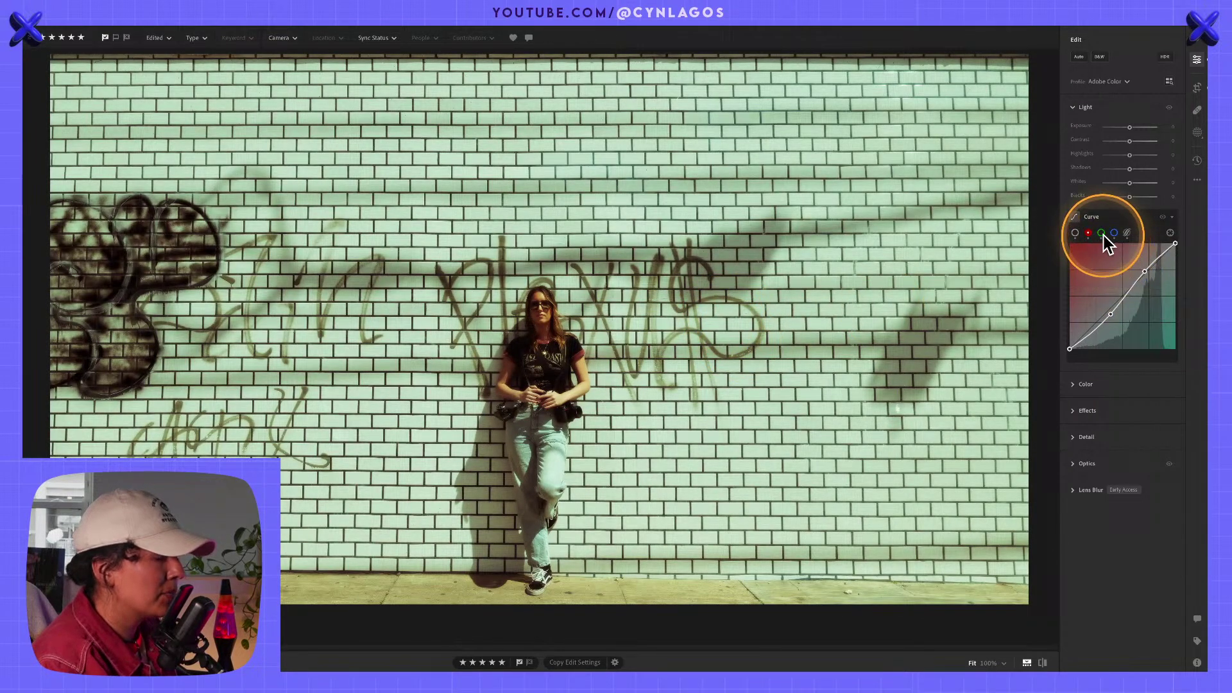
click(1127, 233)
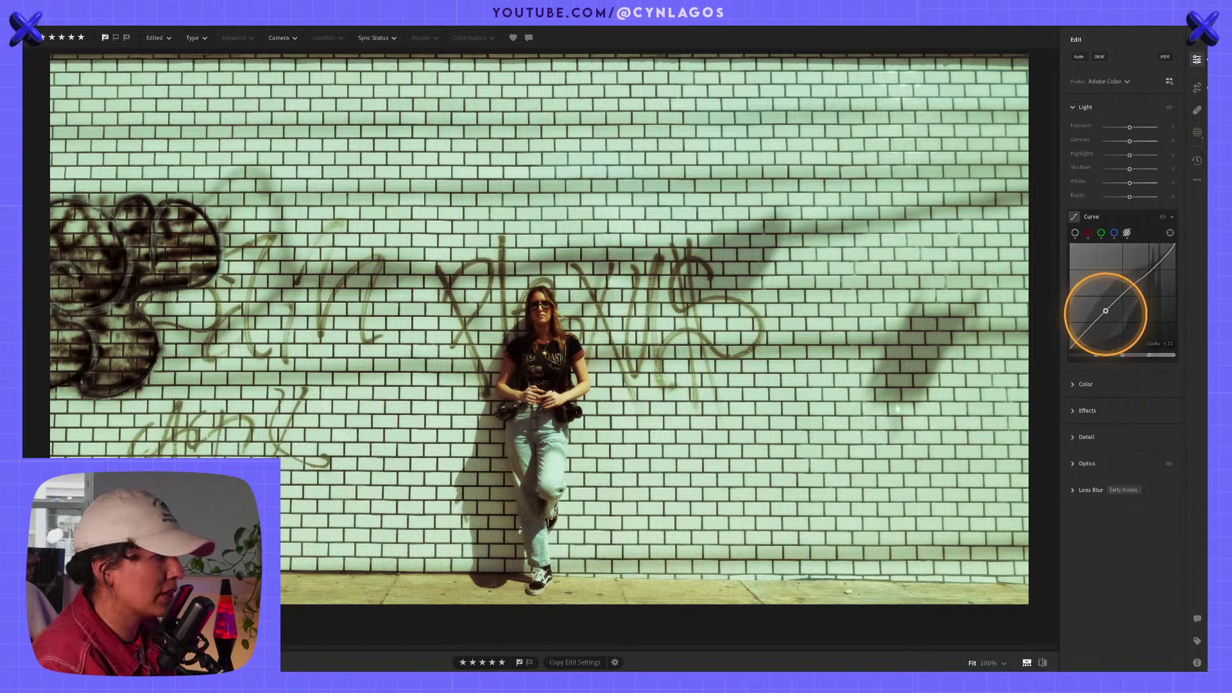
drag(1106, 310, 1106, 304)
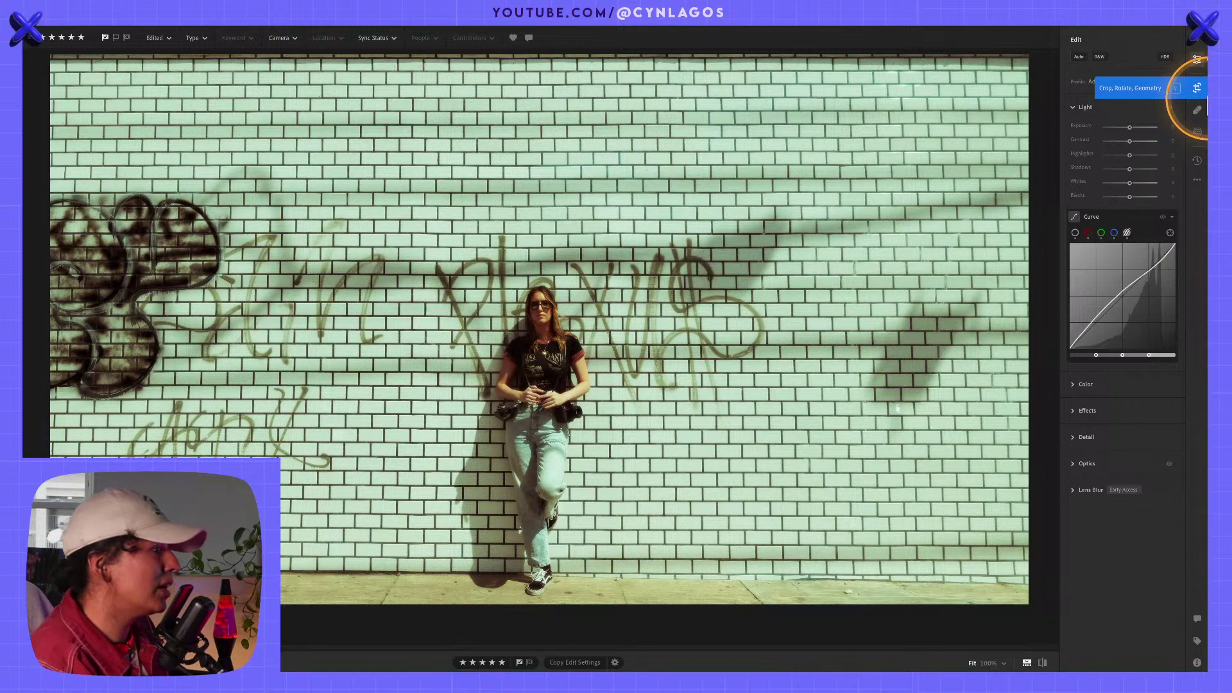
Save the current green-tinted look as a new named version called Teal.
click(1197, 160)
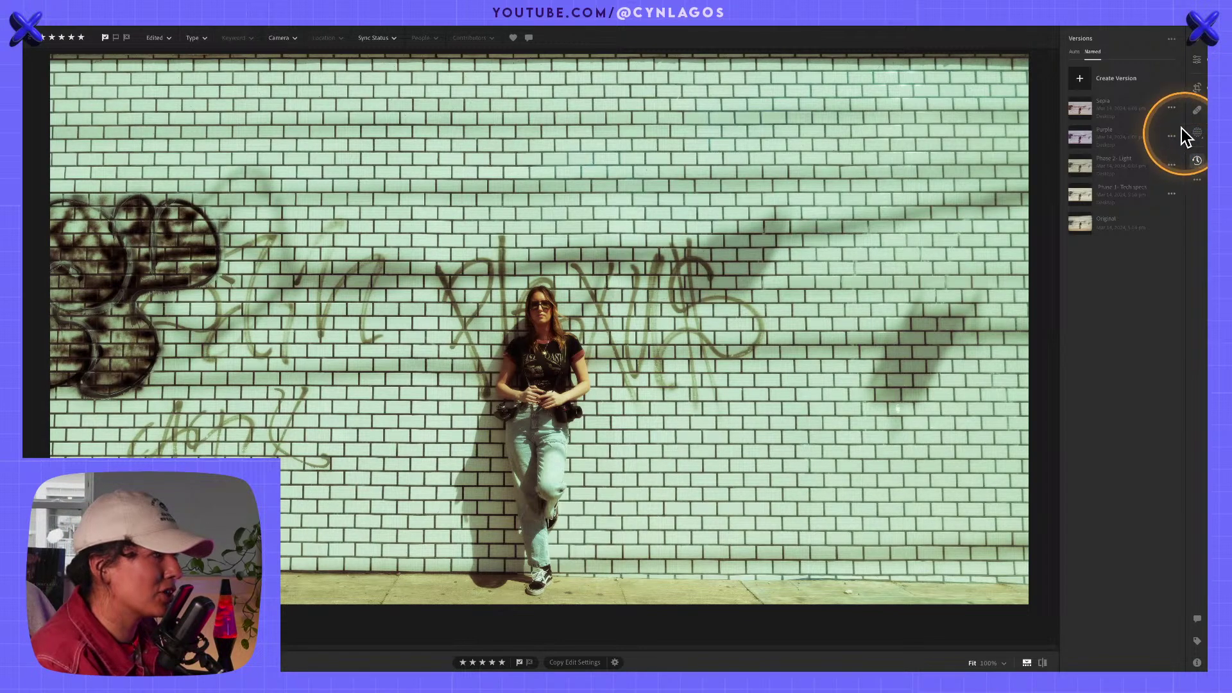
click(1115, 78)
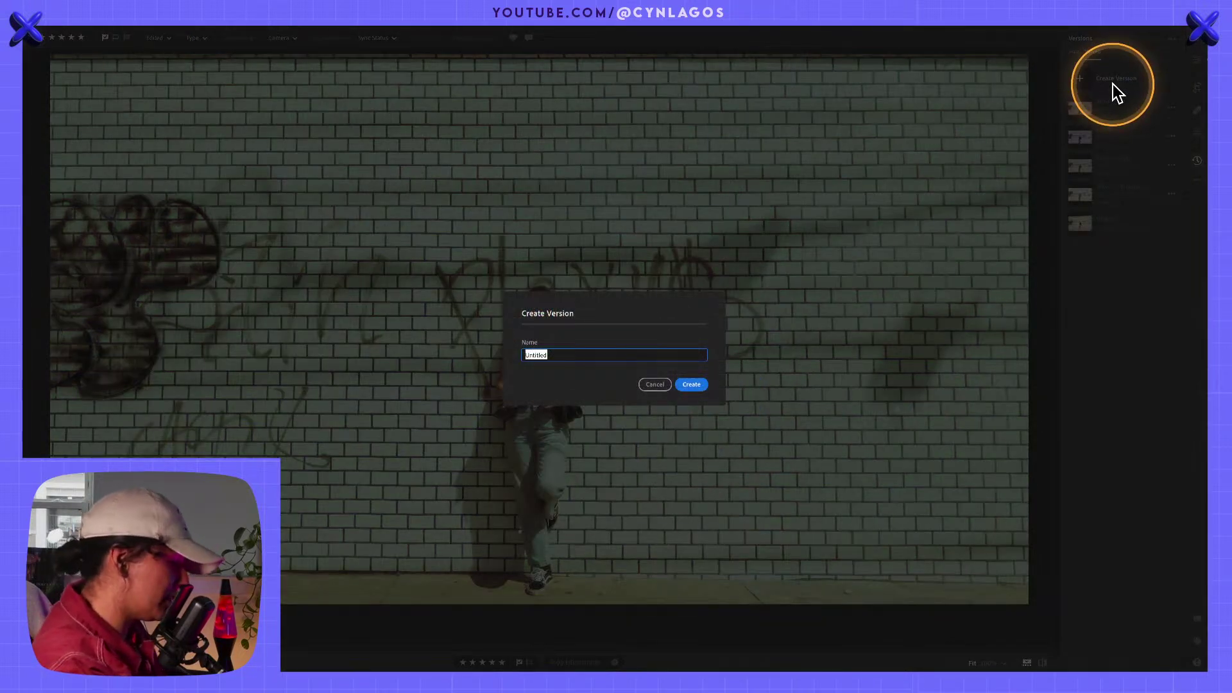
text(Tea)
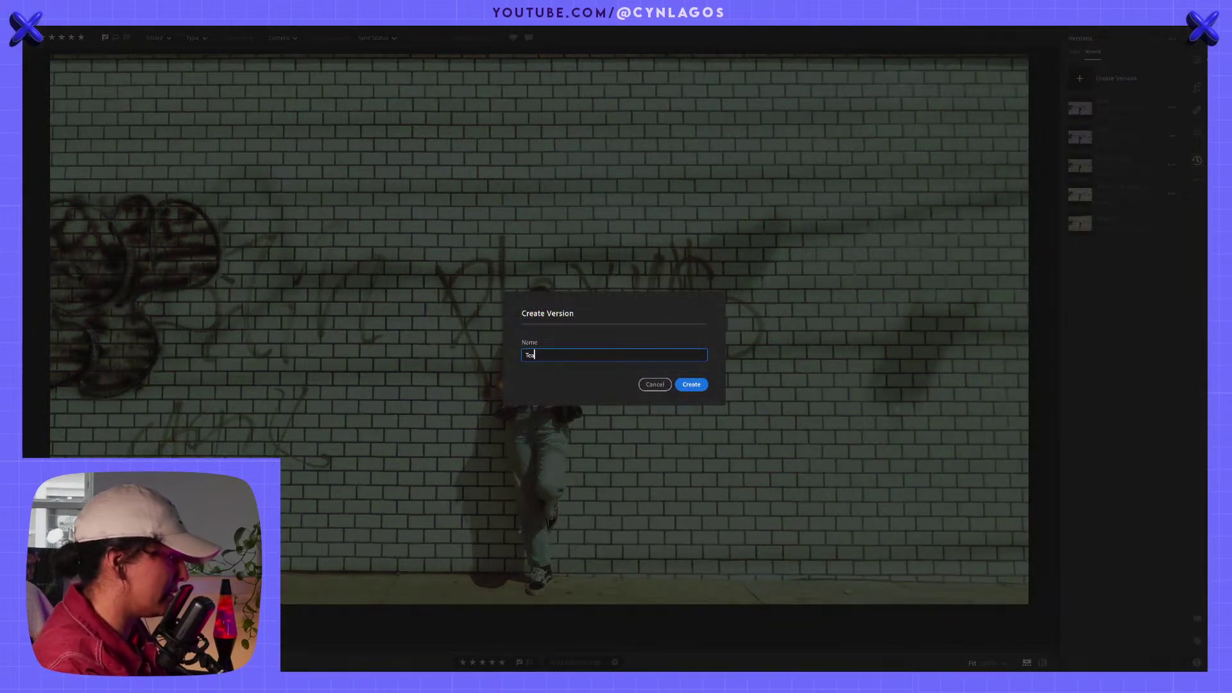
text(sl)
key(Return)
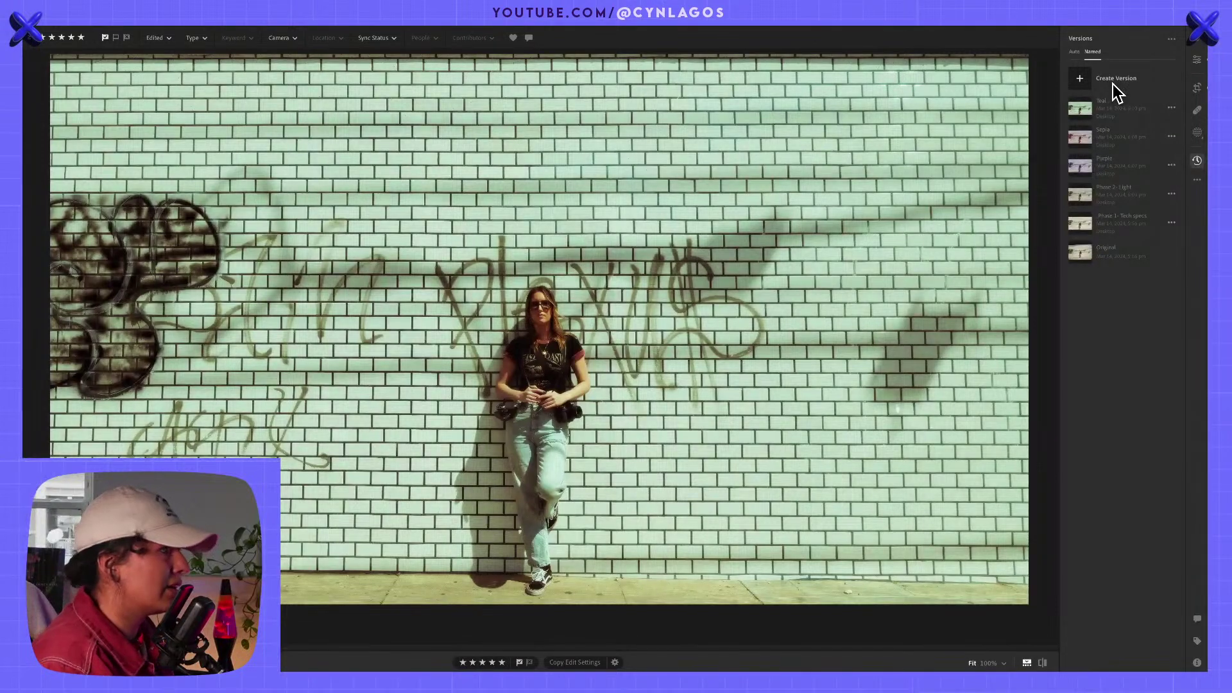
Compare the full-frame Teal, Sepia and Purple versions of the brick-wall portrait.
click(1149, 106)
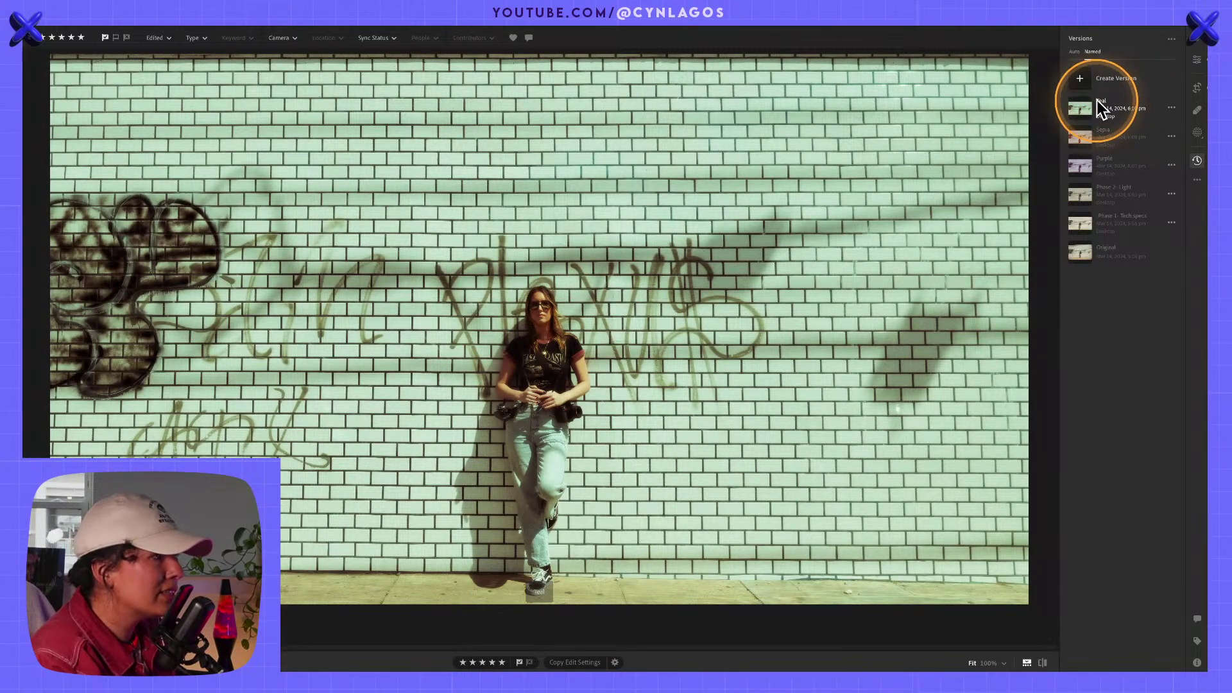
click(1096, 136)
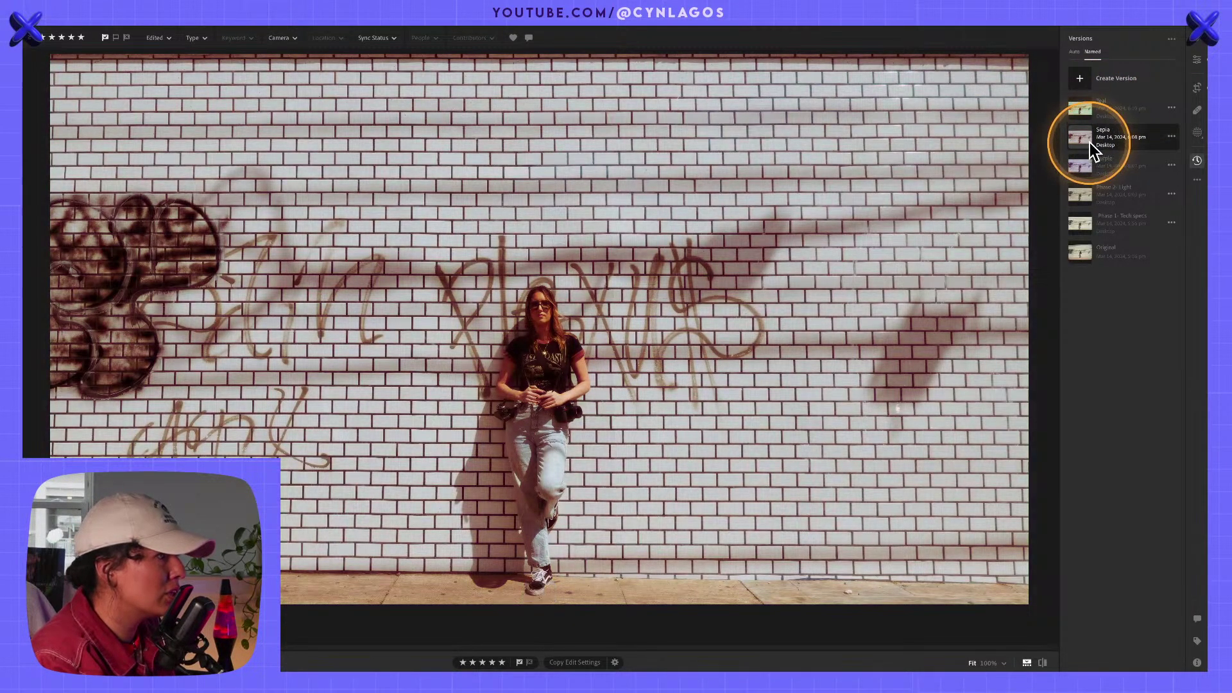
click(1088, 168)
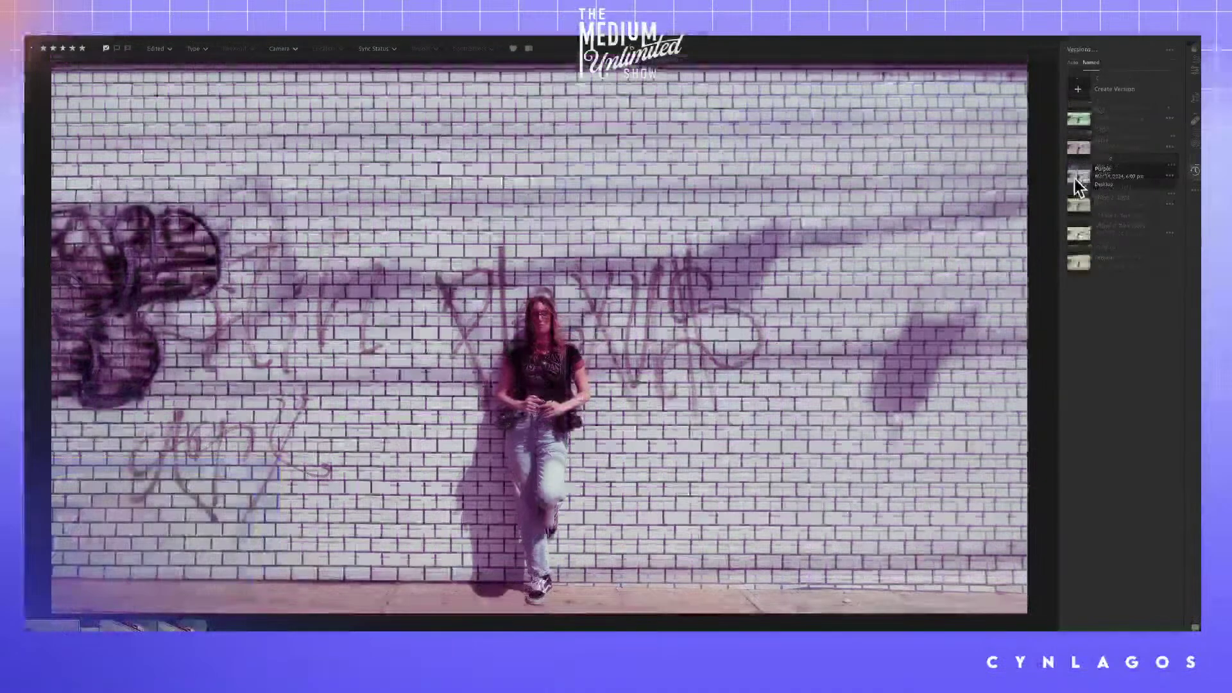
click(1088, 185)
click(1169, 182)
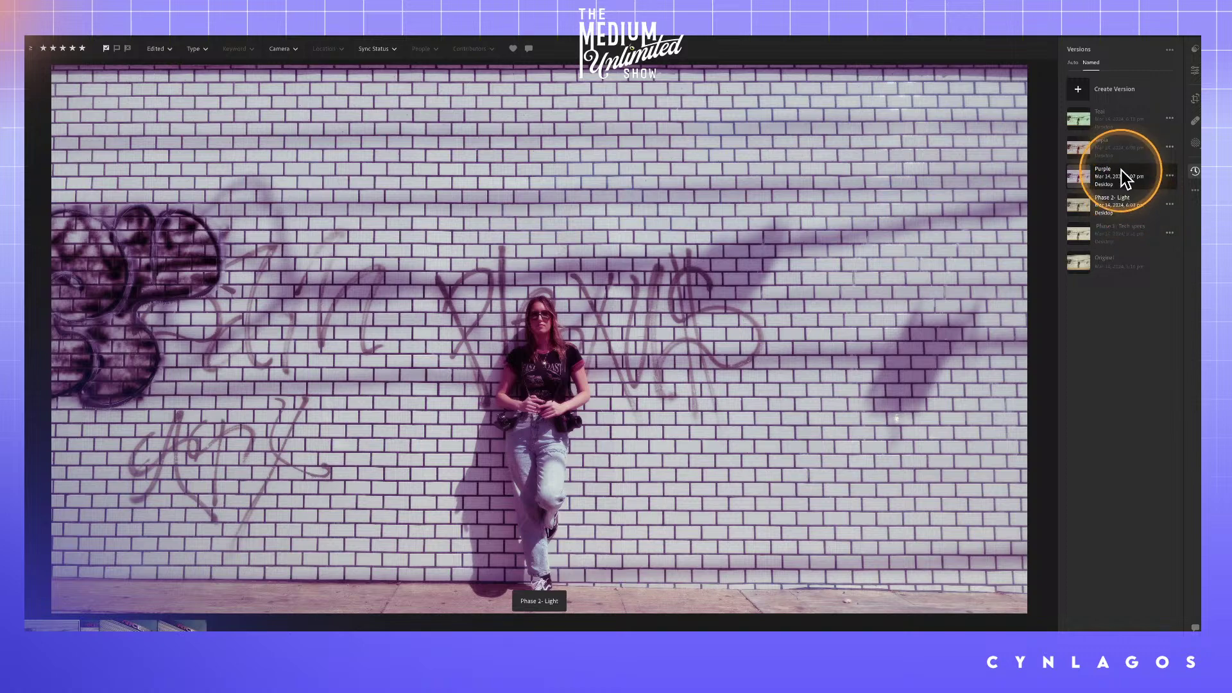
click(1111, 138)
click(1112, 119)
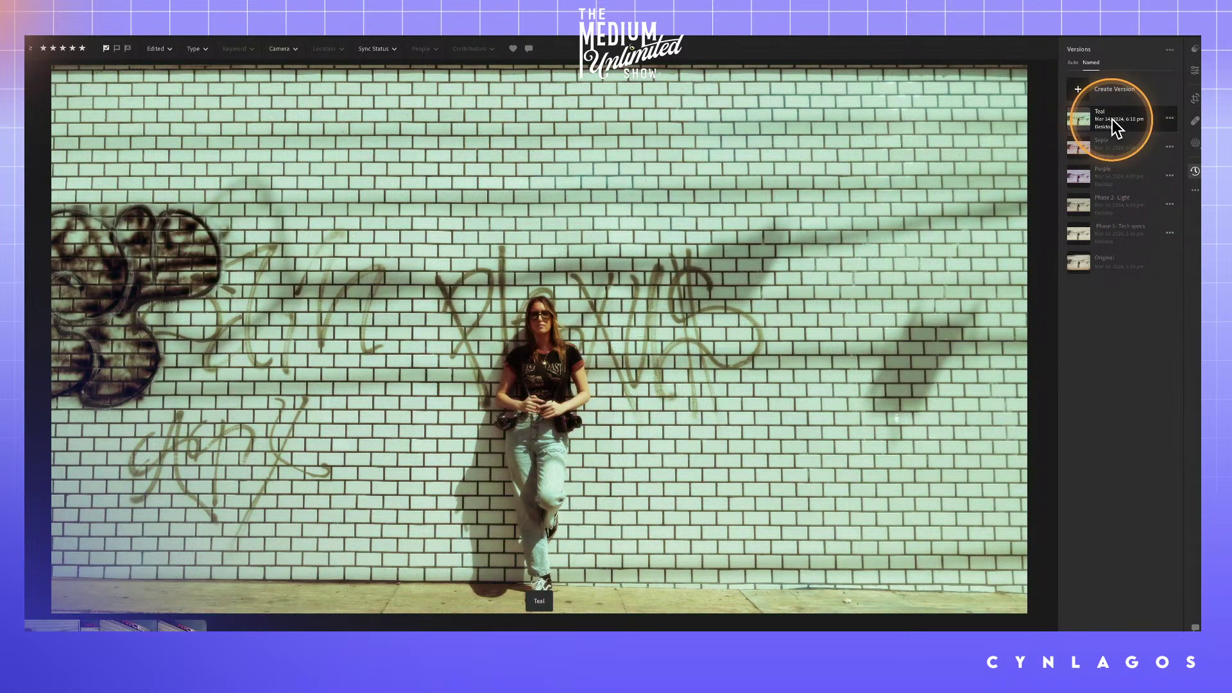
click(1103, 149)
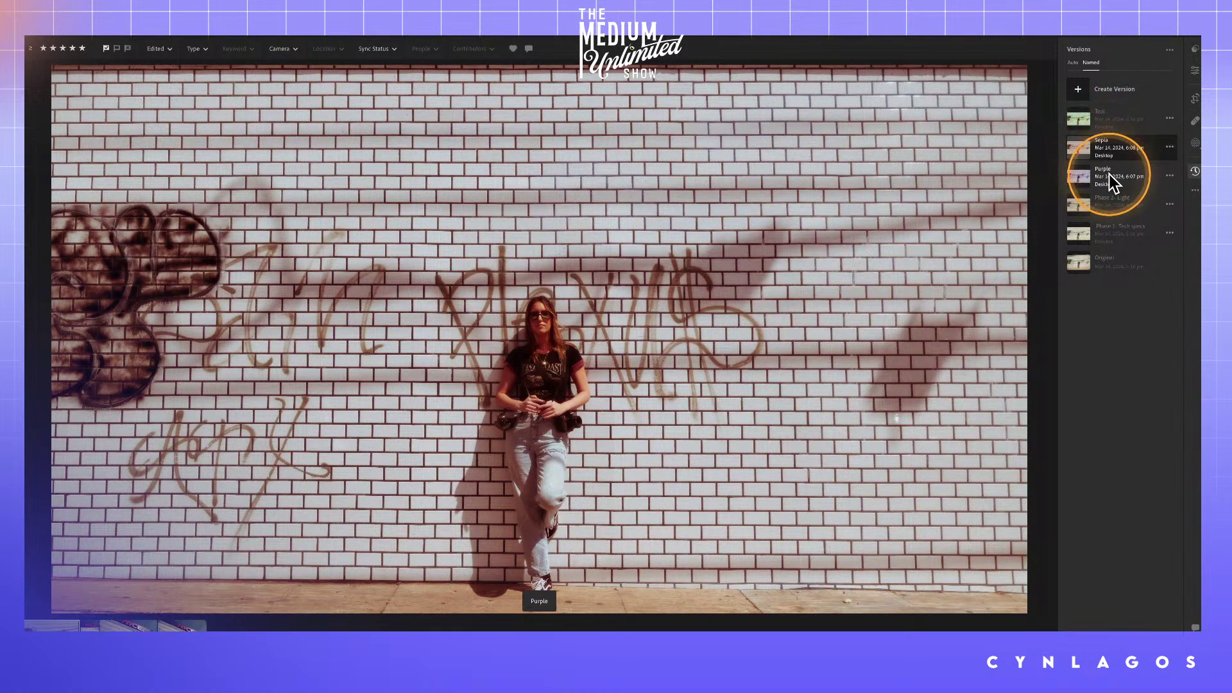
Compare the Sepia, Purple and Teal versions up close on the woman's face and the bricks around her.
drag(543, 312, 584, 274)
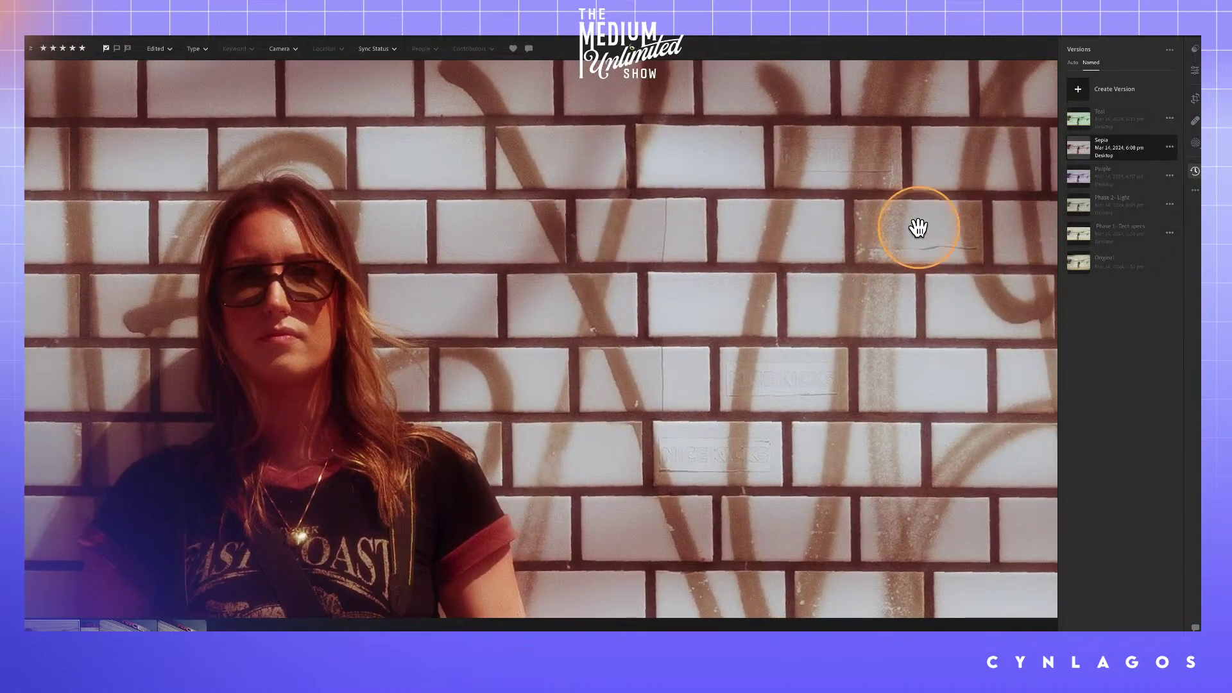
click(1081, 179)
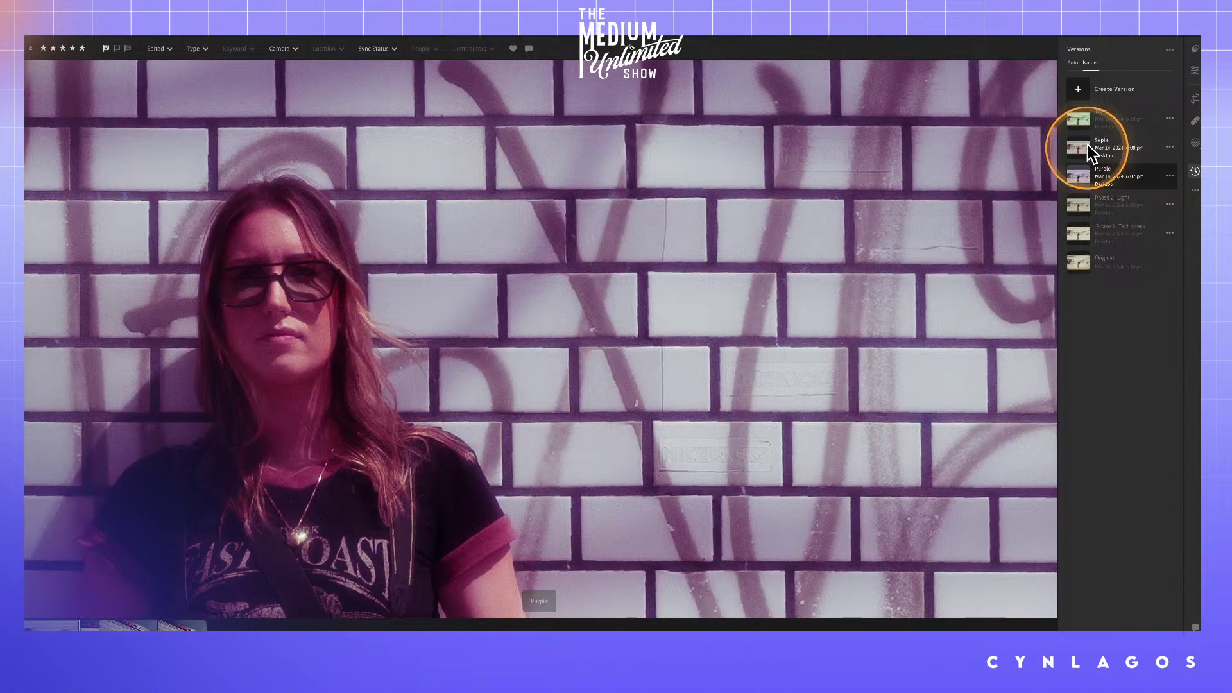
click(1080, 113)
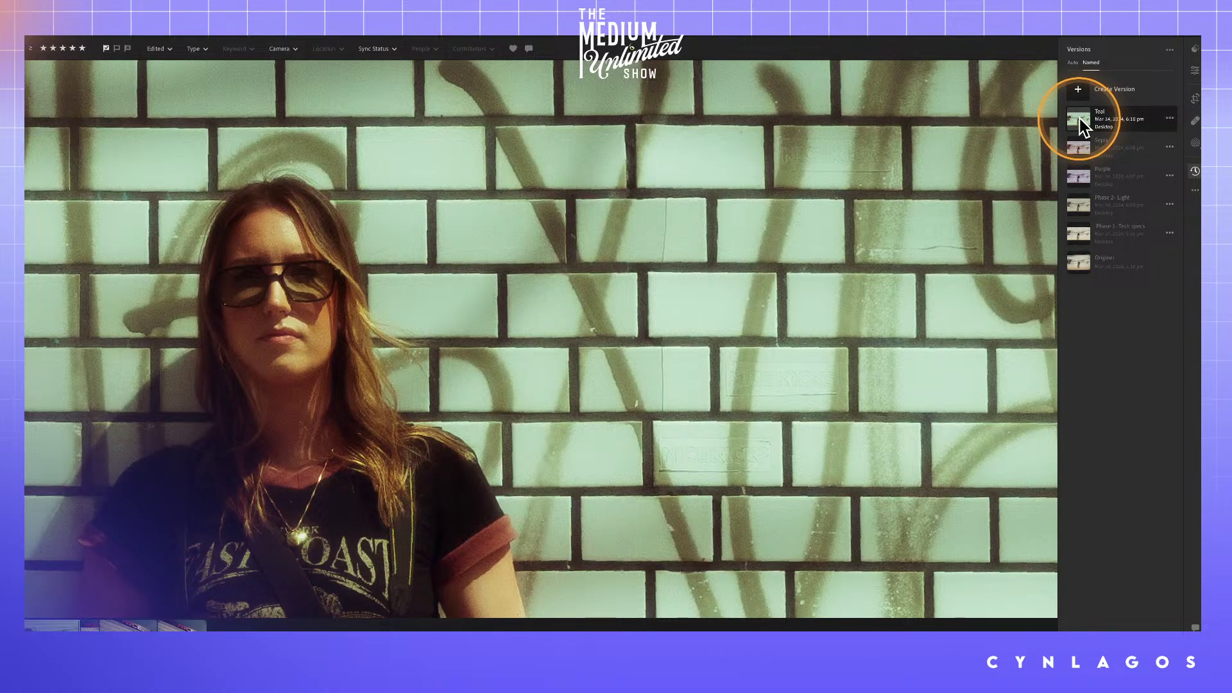
click(1090, 145)
click(1084, 171)
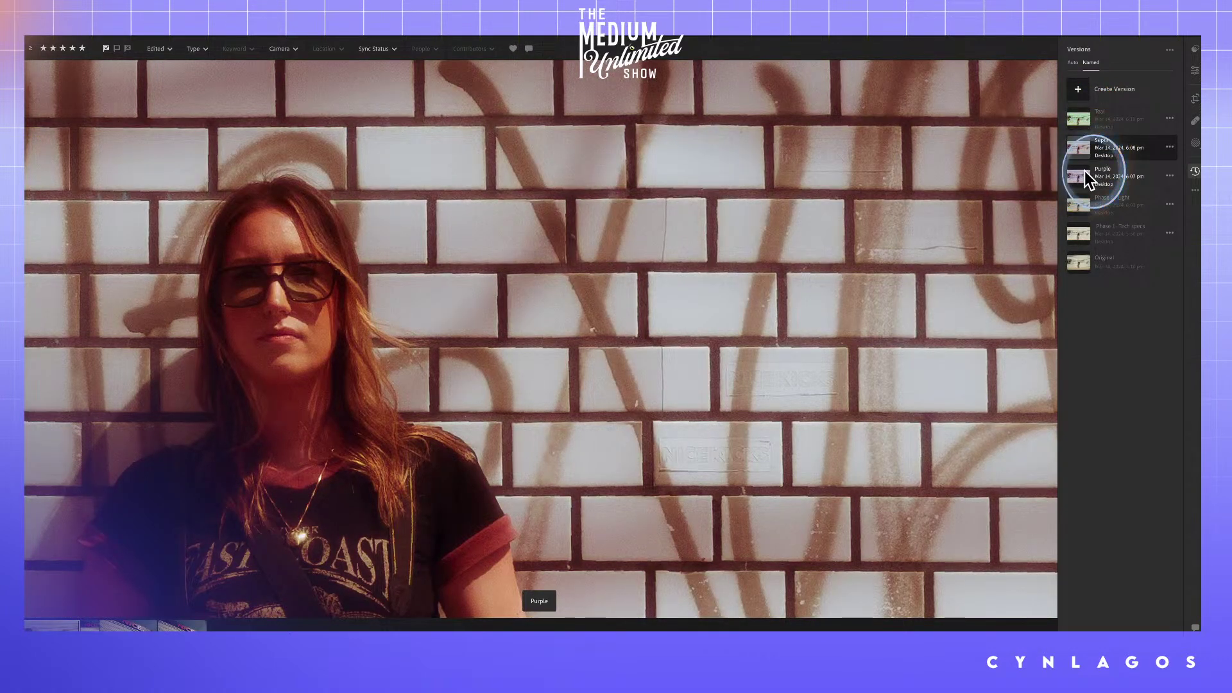
click(1088, 119)
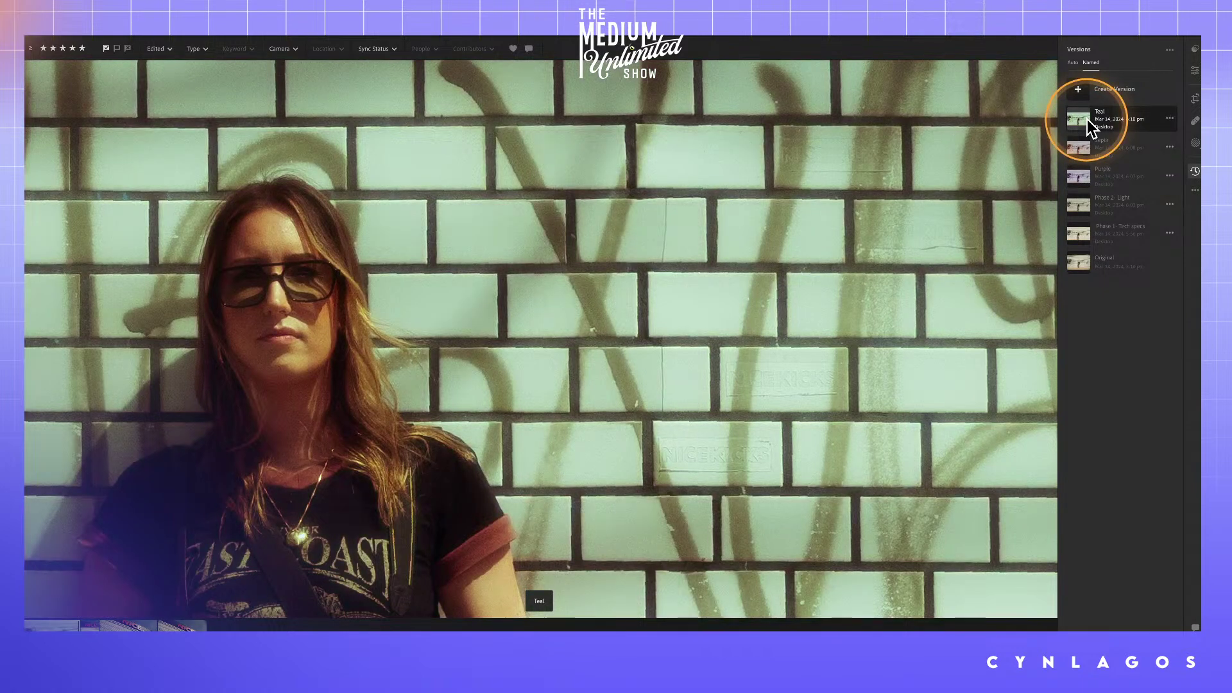
click(767, 294)
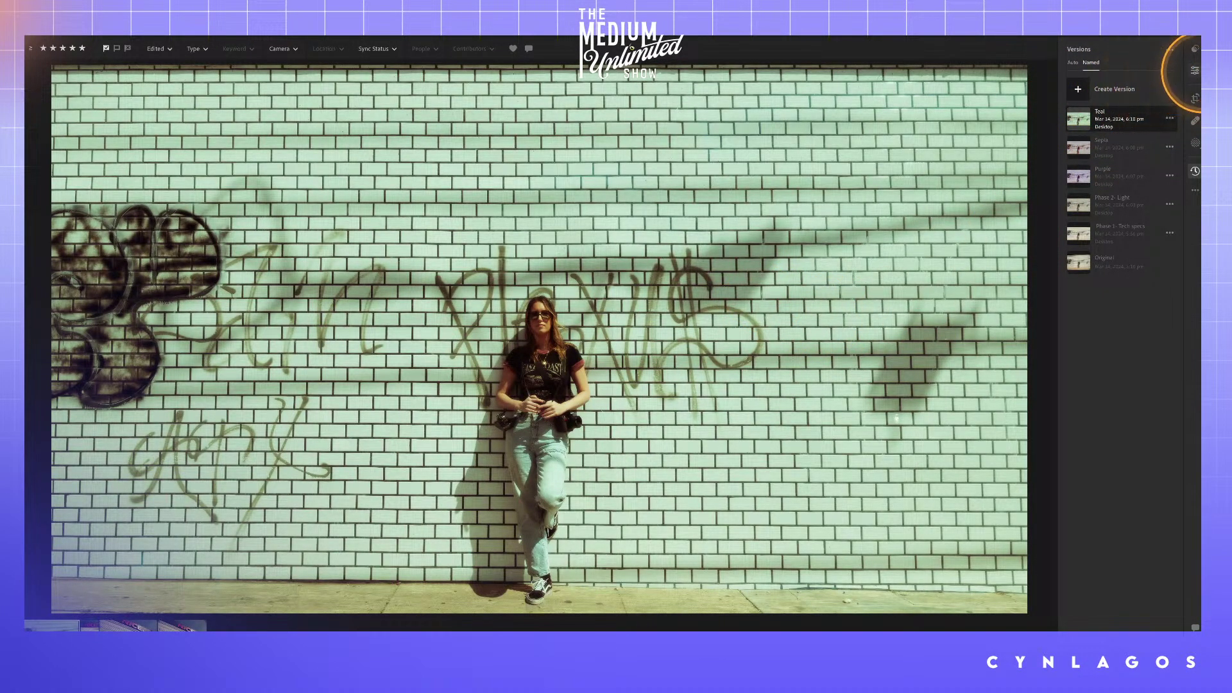
Pull the upper-tone points of the green and blue channel curves well below the diagonal.
click(1195, 70)
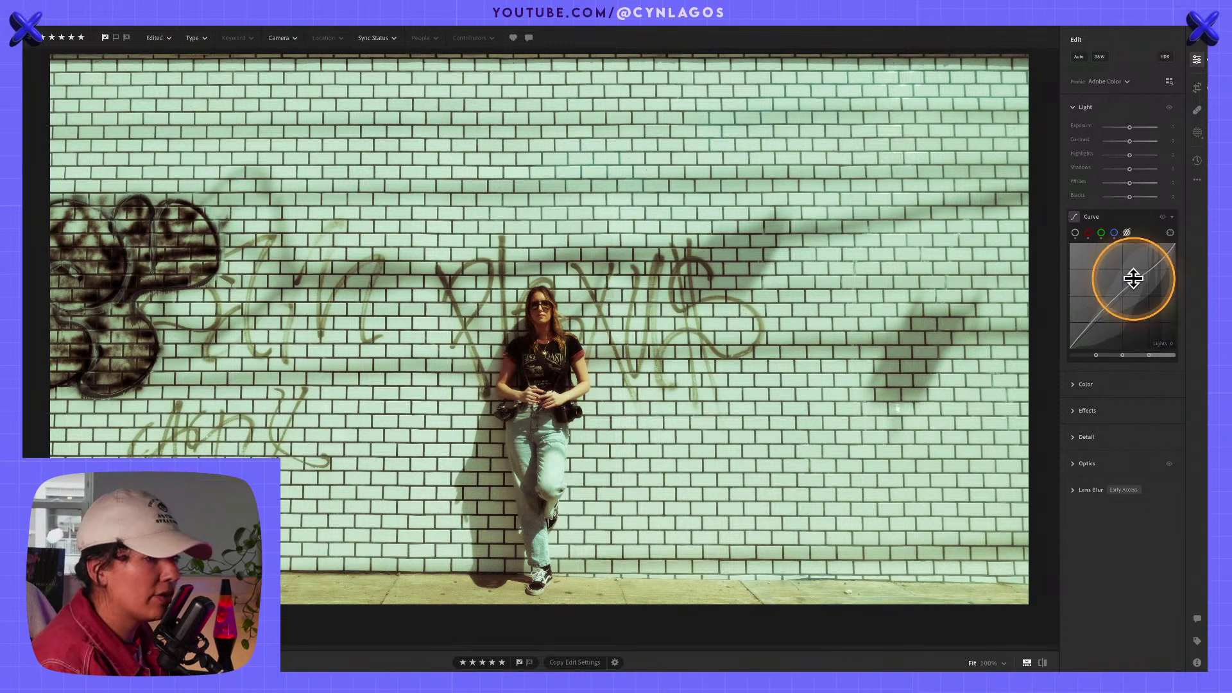
click(1102, 233)
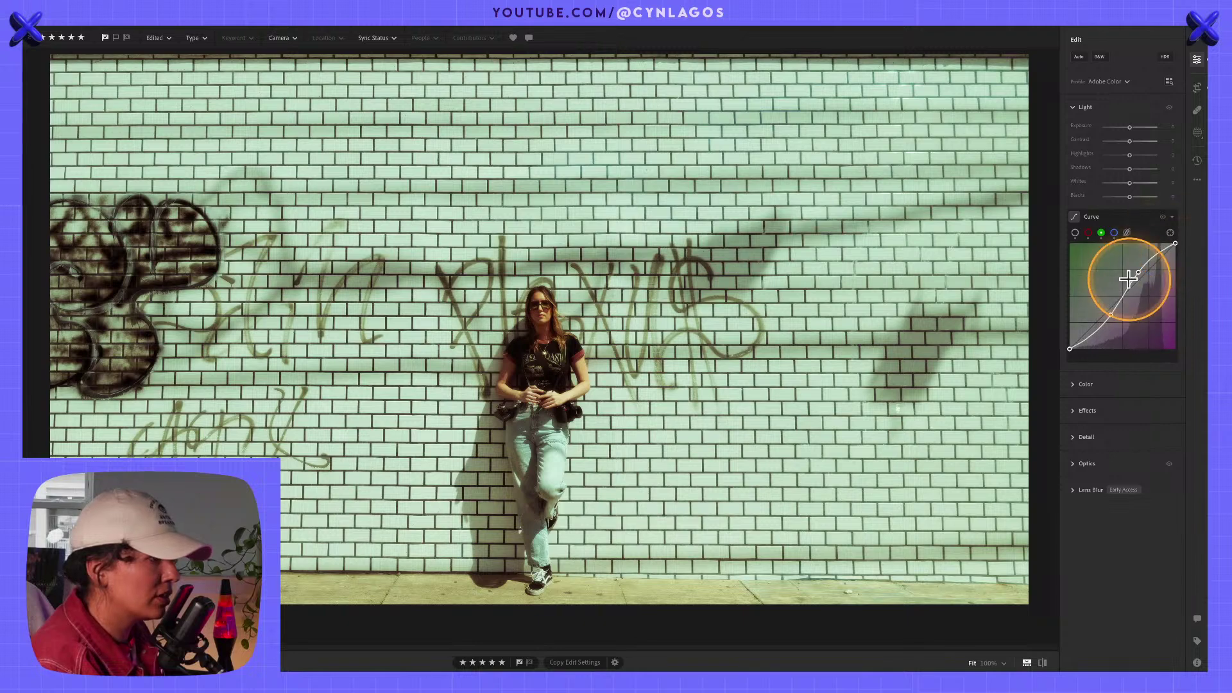
drag(1140, 279, 1112, 314)
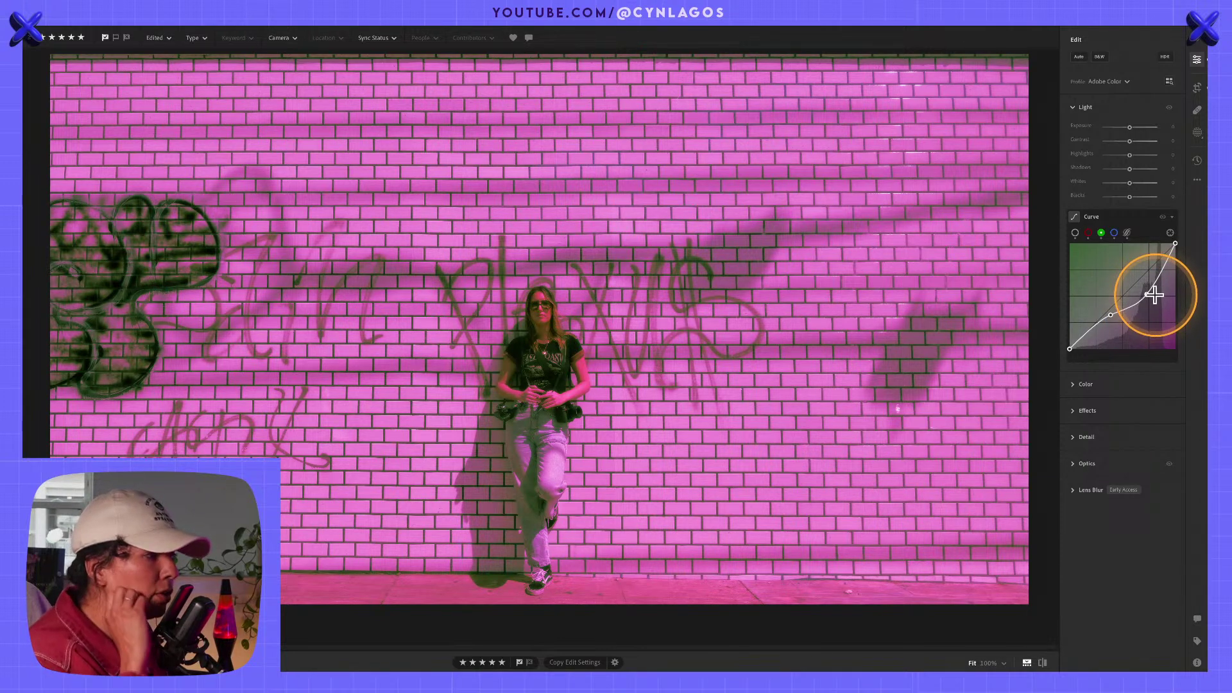
click(1116, 233)
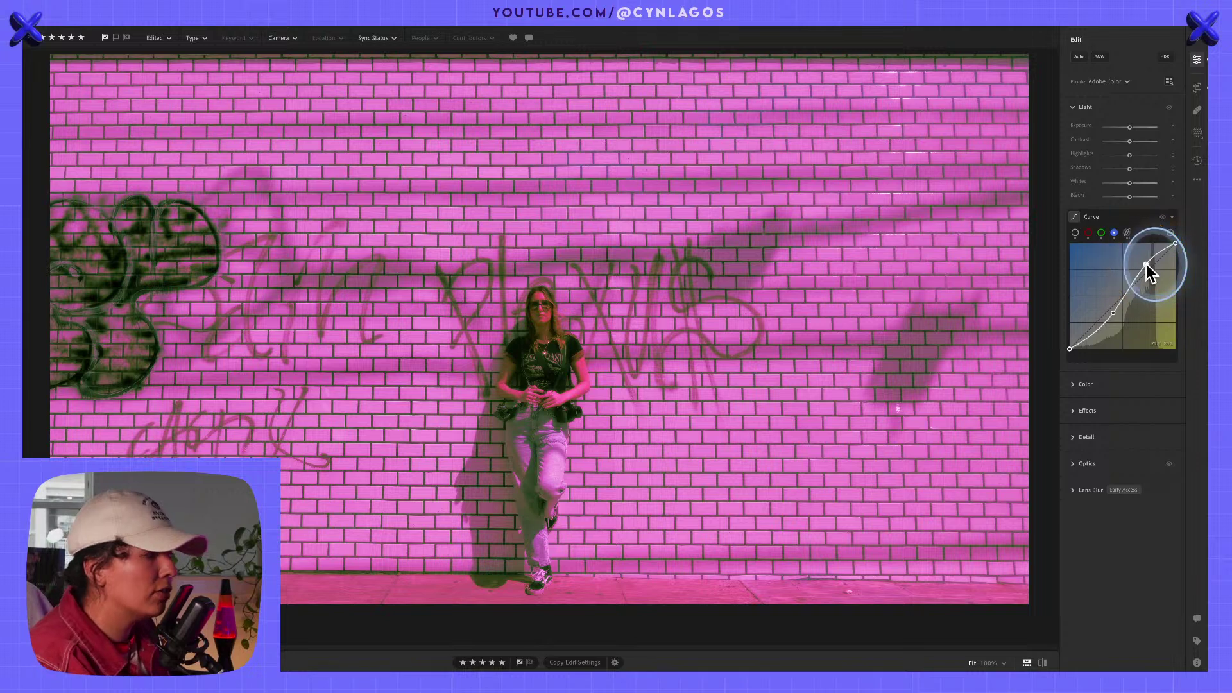
drag(1149, 293, 1149, 288)
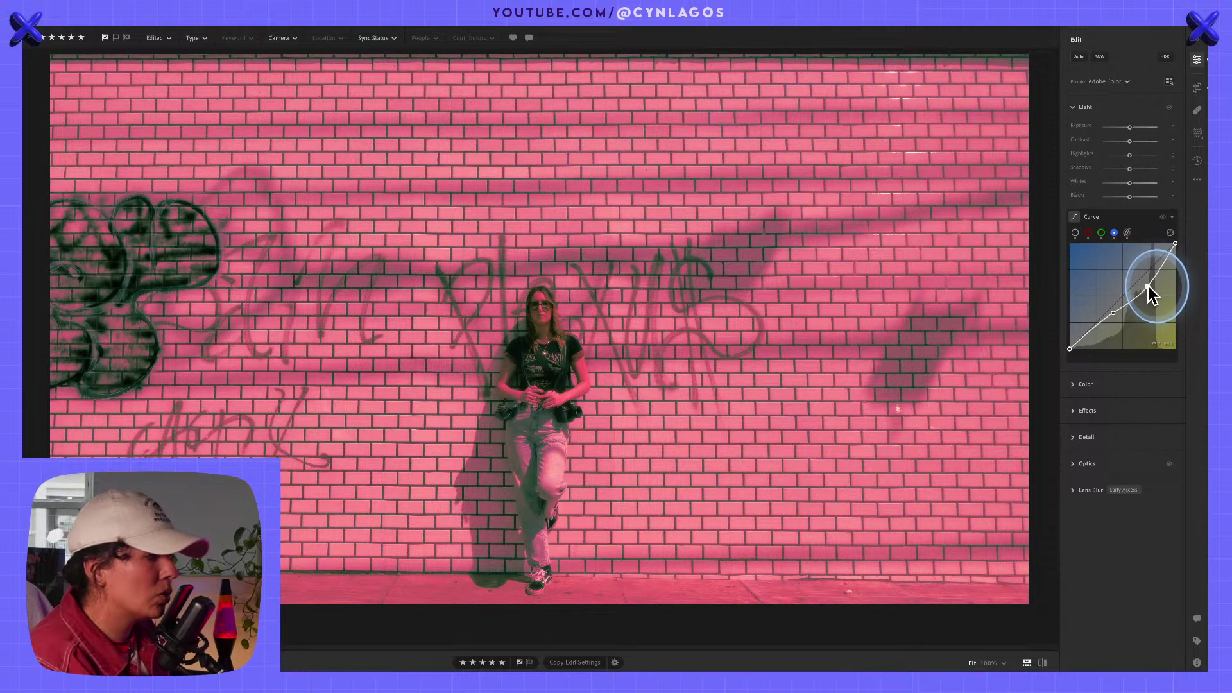
Try strong pulls on the red curve's upper point, undo them, and lower that point more moderately.
click(1089, 233)
drag(1144, 267, 1149, 284)
key(ctrl+z)
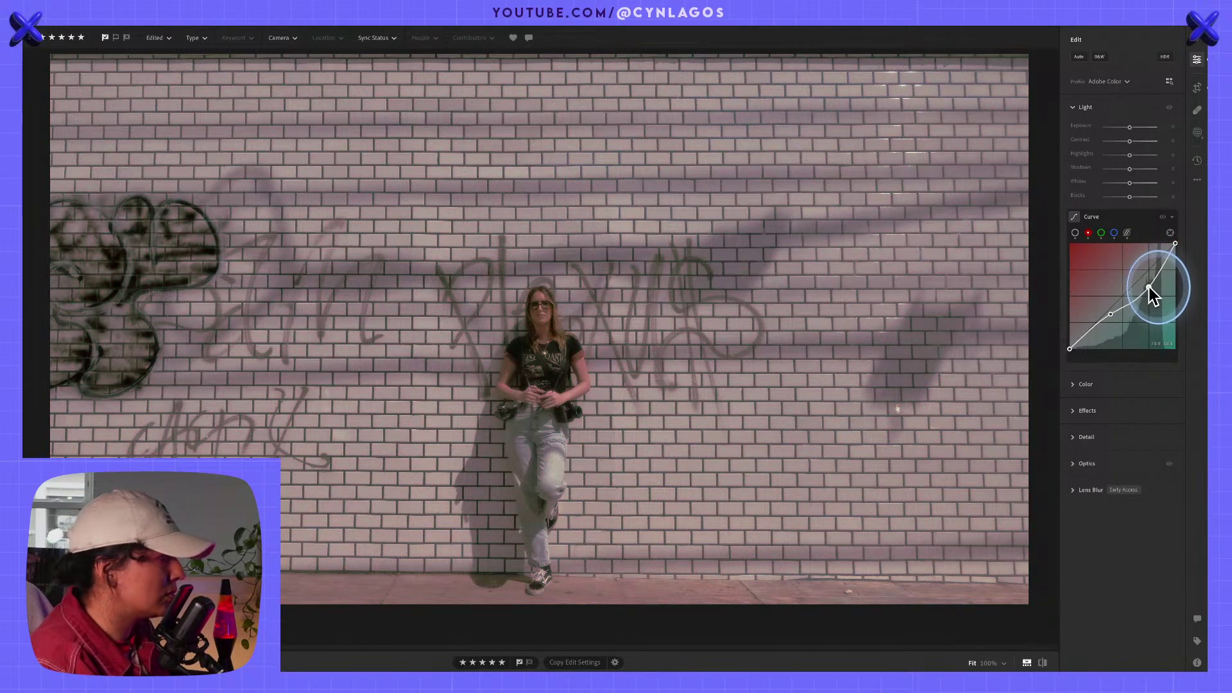
drag(1149, 287, 1153, 292)
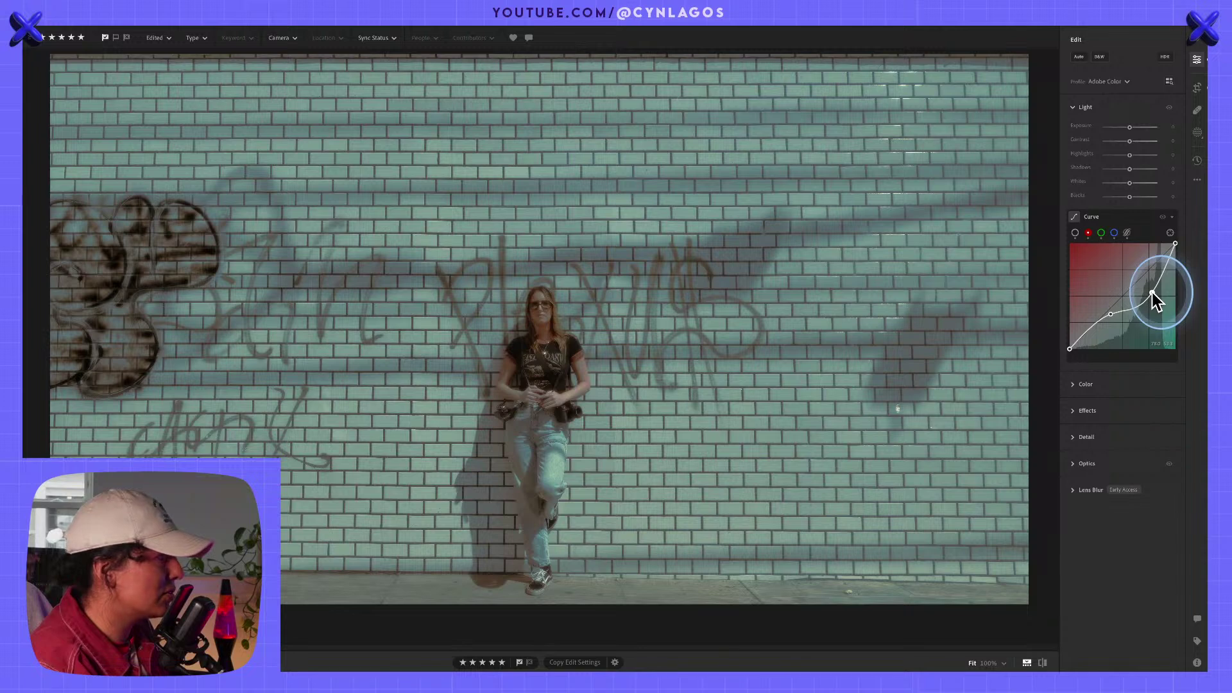
key(ctrl+z)
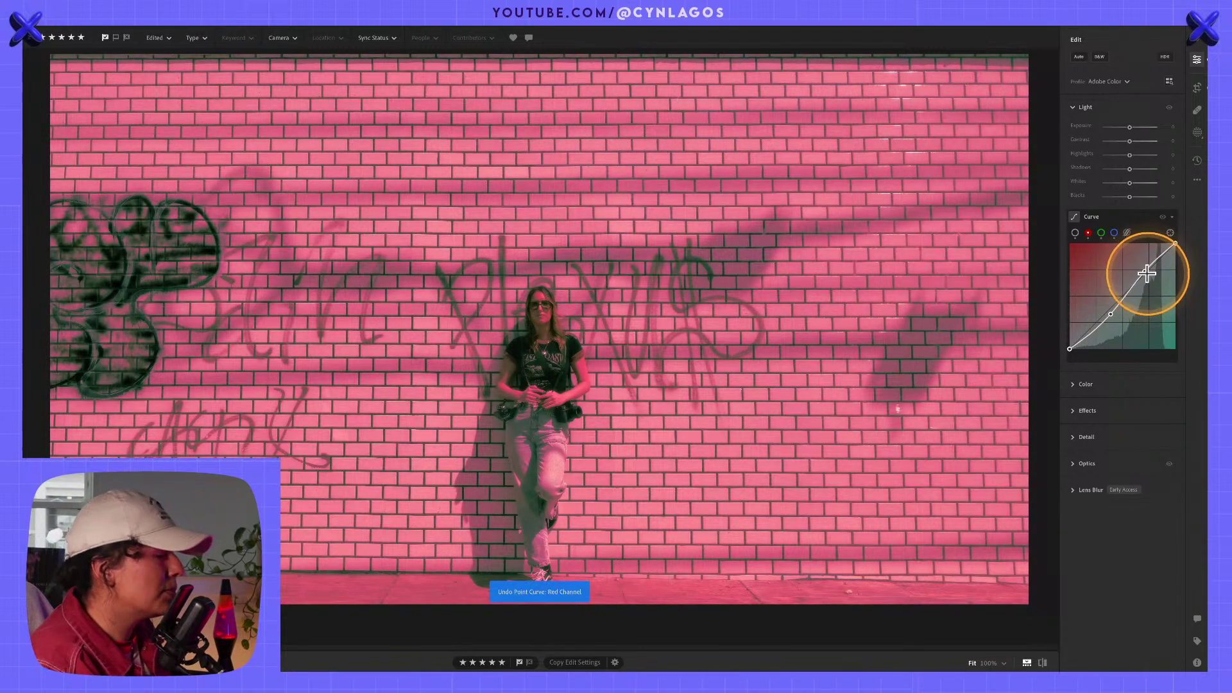
drag(1150, 282, 1149, 280)
Rebalance the red curve and lift the shadow and upper-tone points of the green curve.
click(1102, 232)
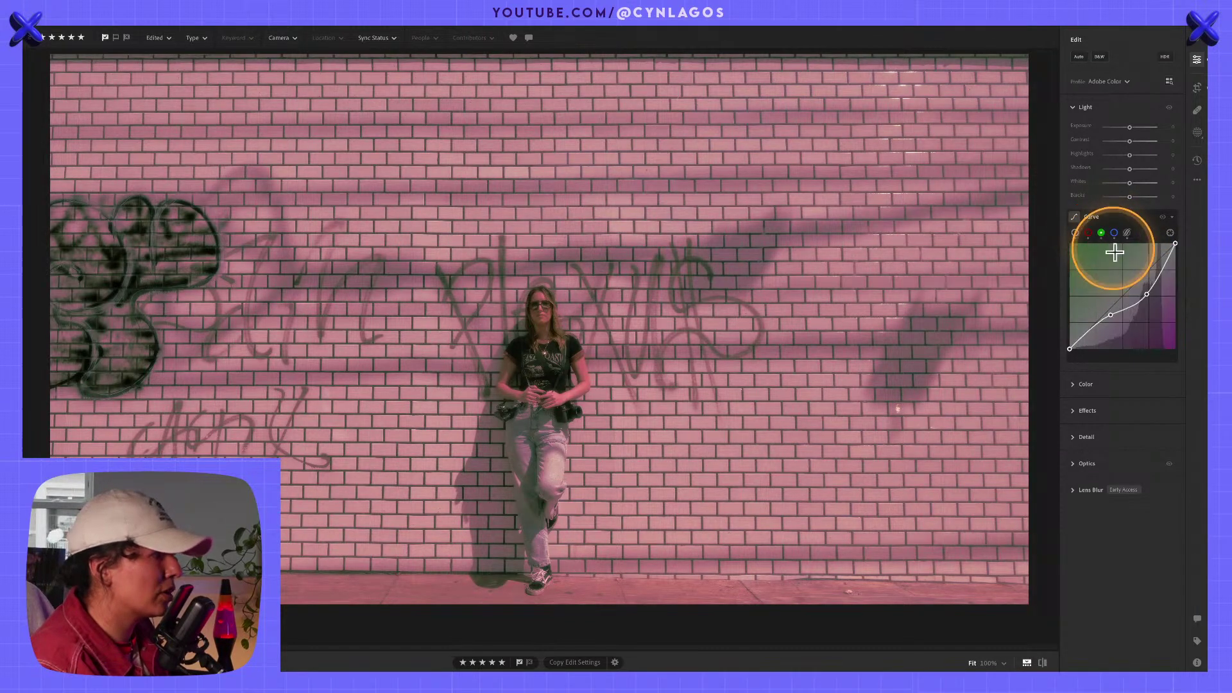
click(1119, 233)
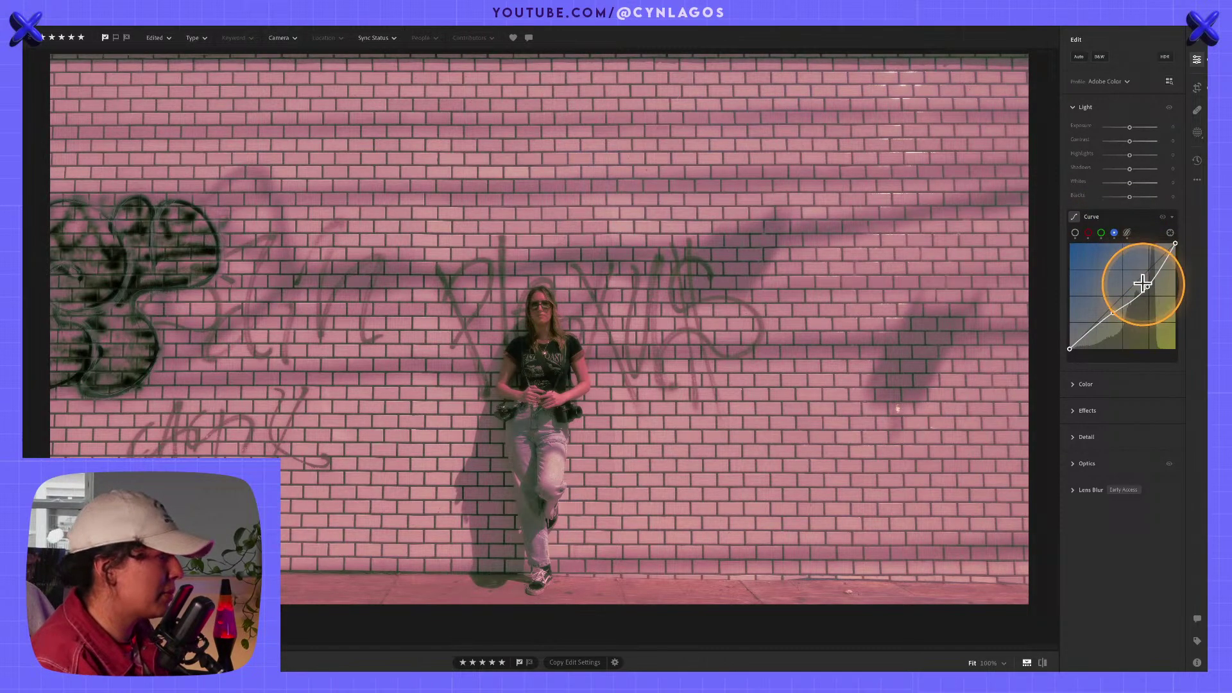
click(1089, 233)
drag(1111, 314, 1109, 242)
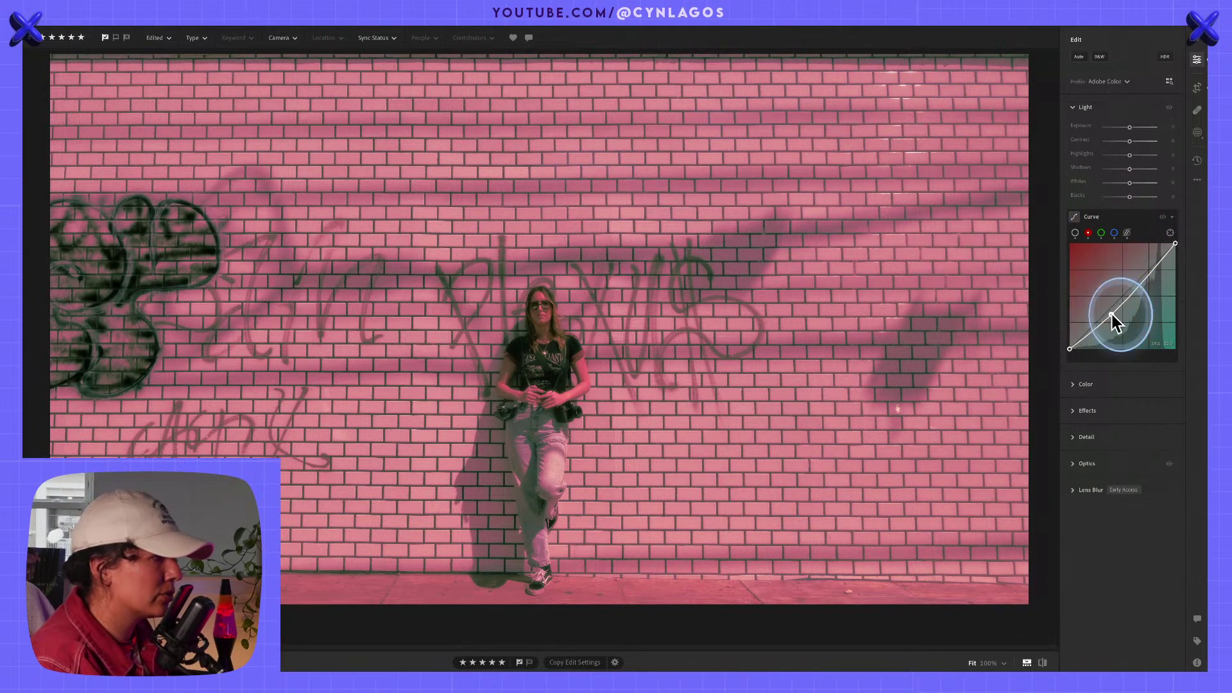
click(1102, 232)
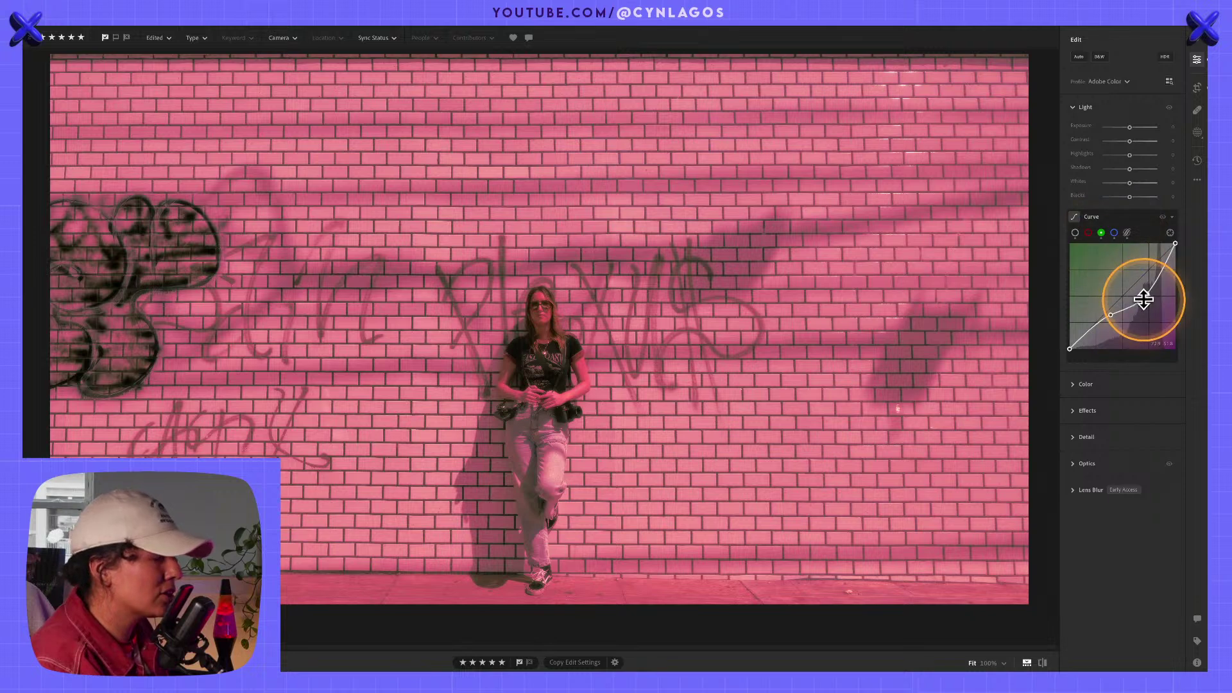
drag(1111, 314, 1140, 287)
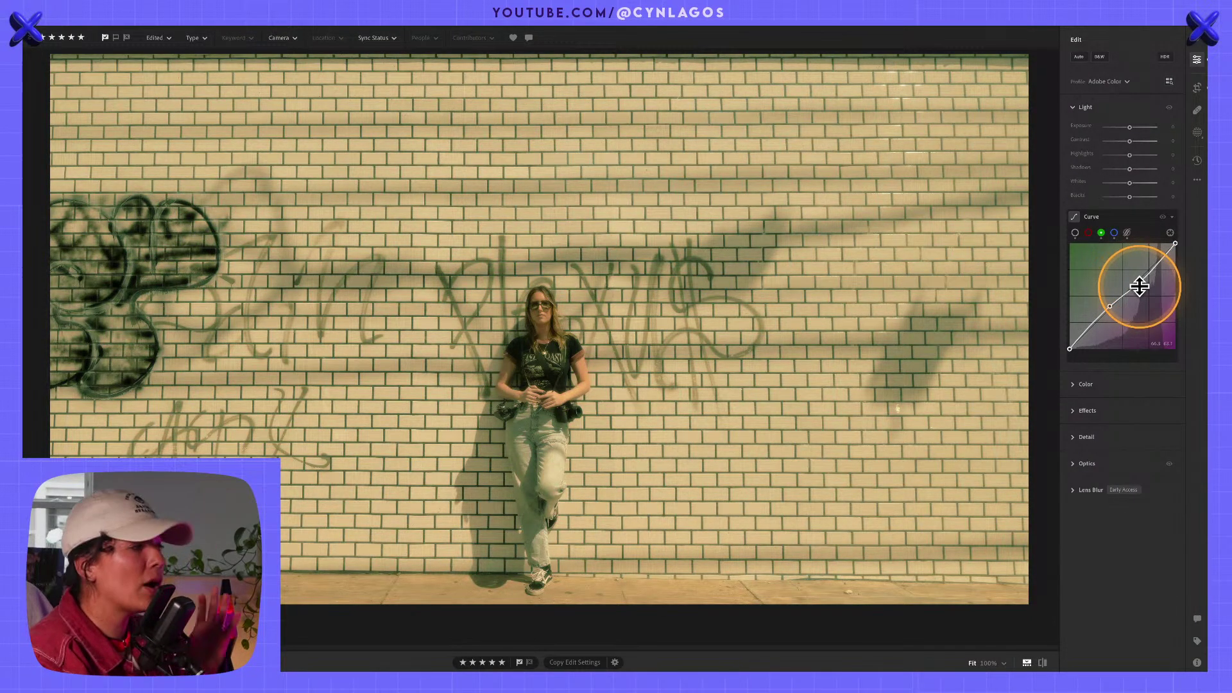
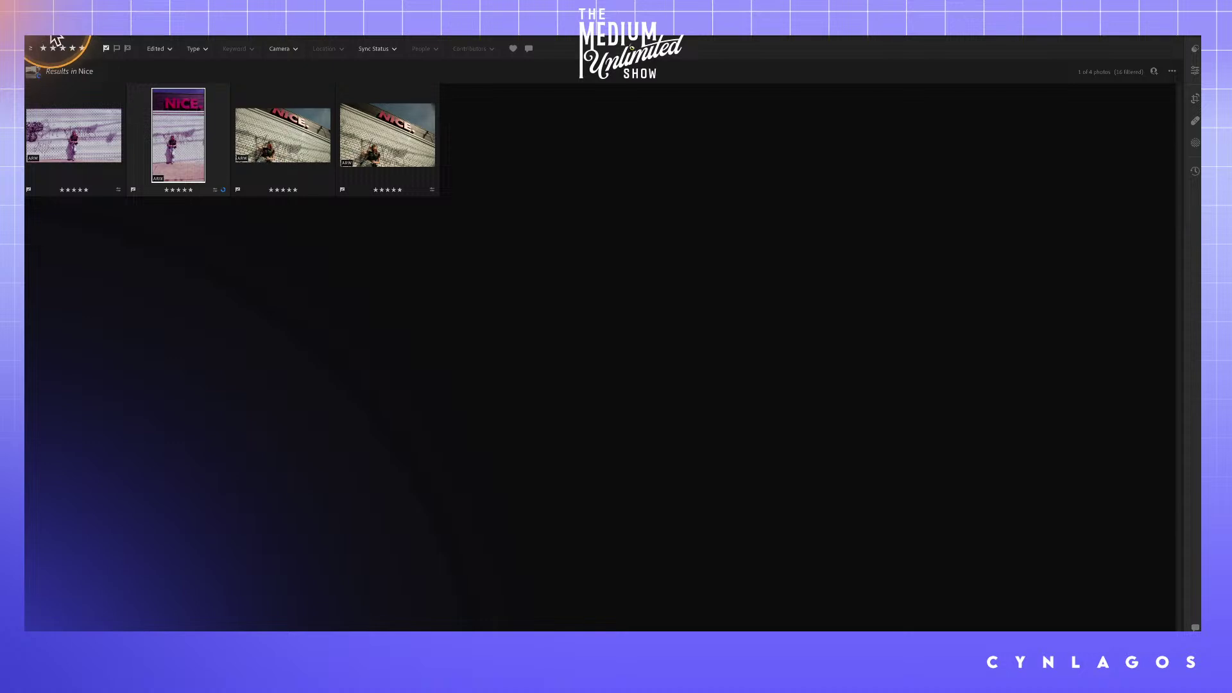
Paste the copied purple edit settings onto the tilted low-angle photo of the woman beneath the NICE. sign.
double_click(184, 137)
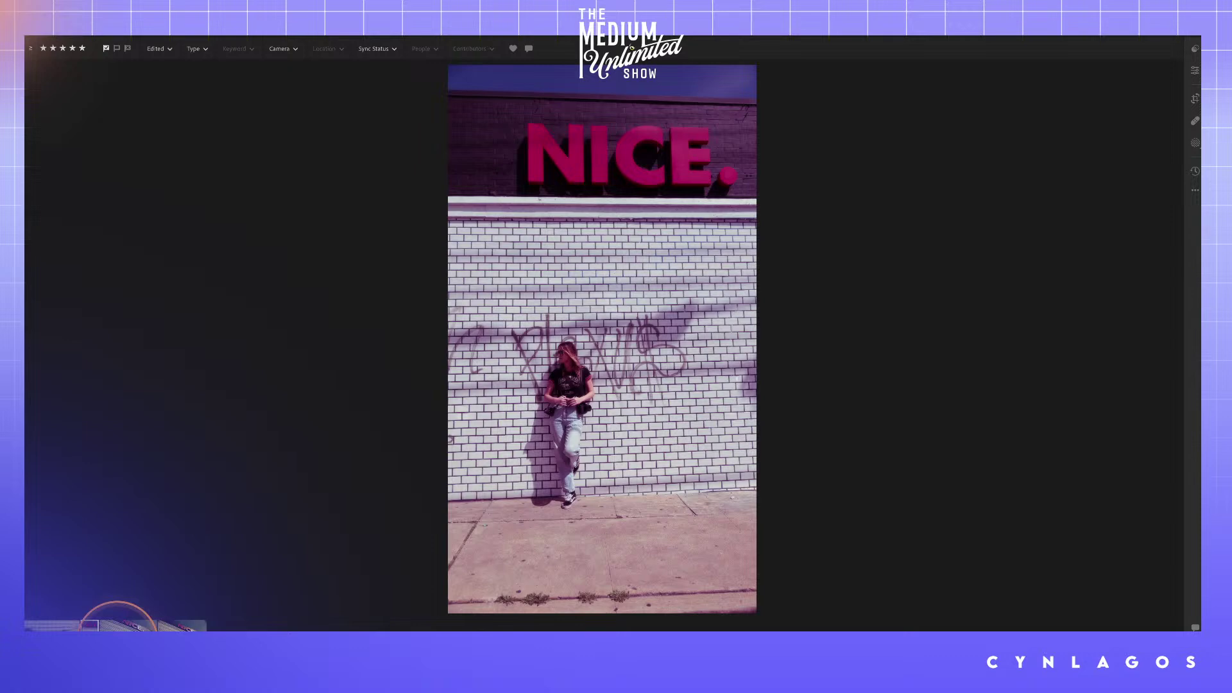
click(135, 626)
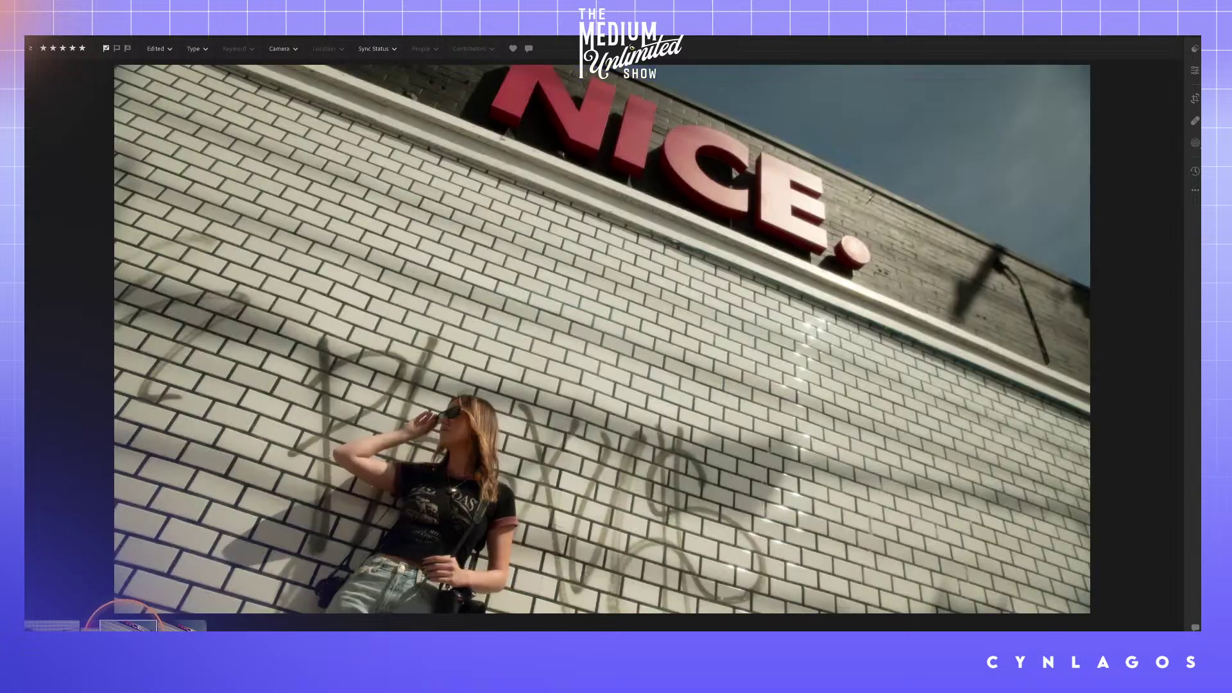
key(ctrl+v)
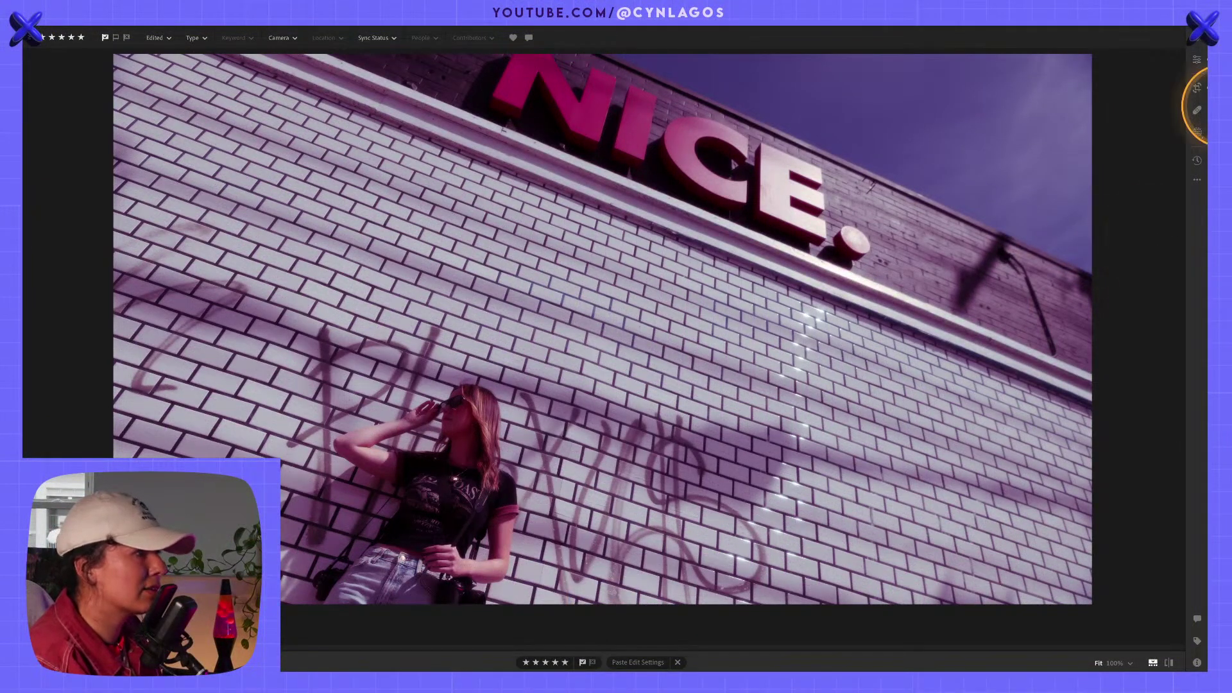
Return to the wide brick-wall portrait and preview its Original and Phase 1- Tech specs versions.
key(Right)
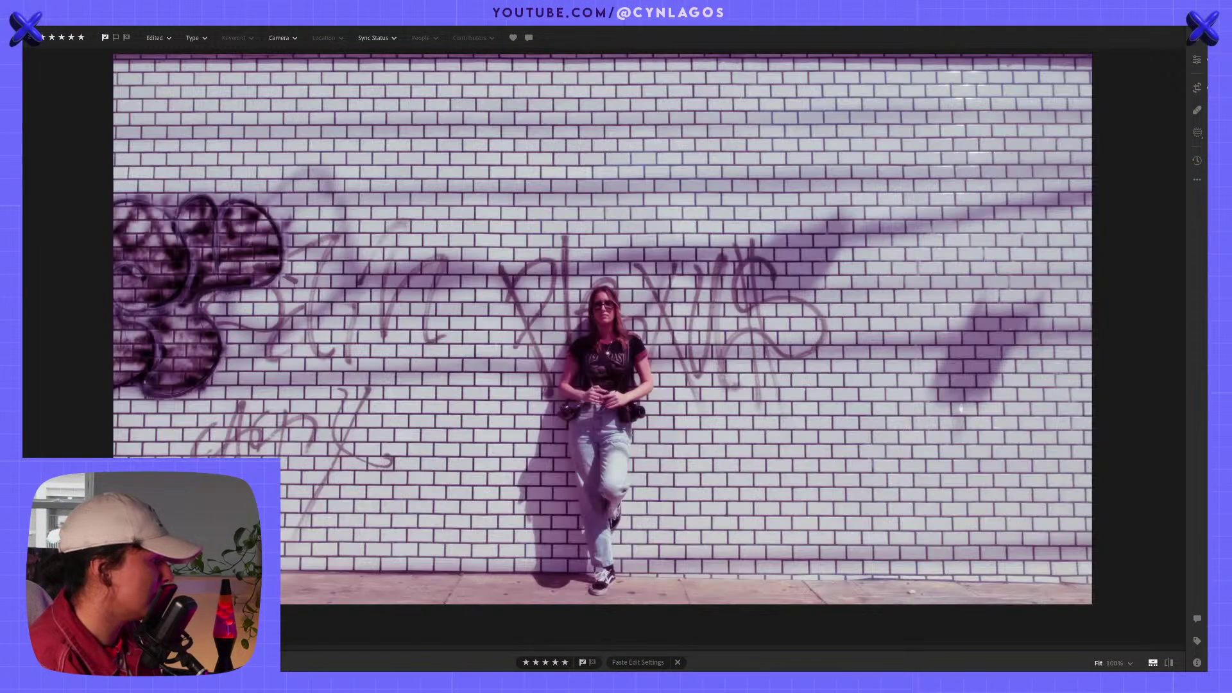
click(1197, 161)
click(1130, 255)
click(1129, 221)
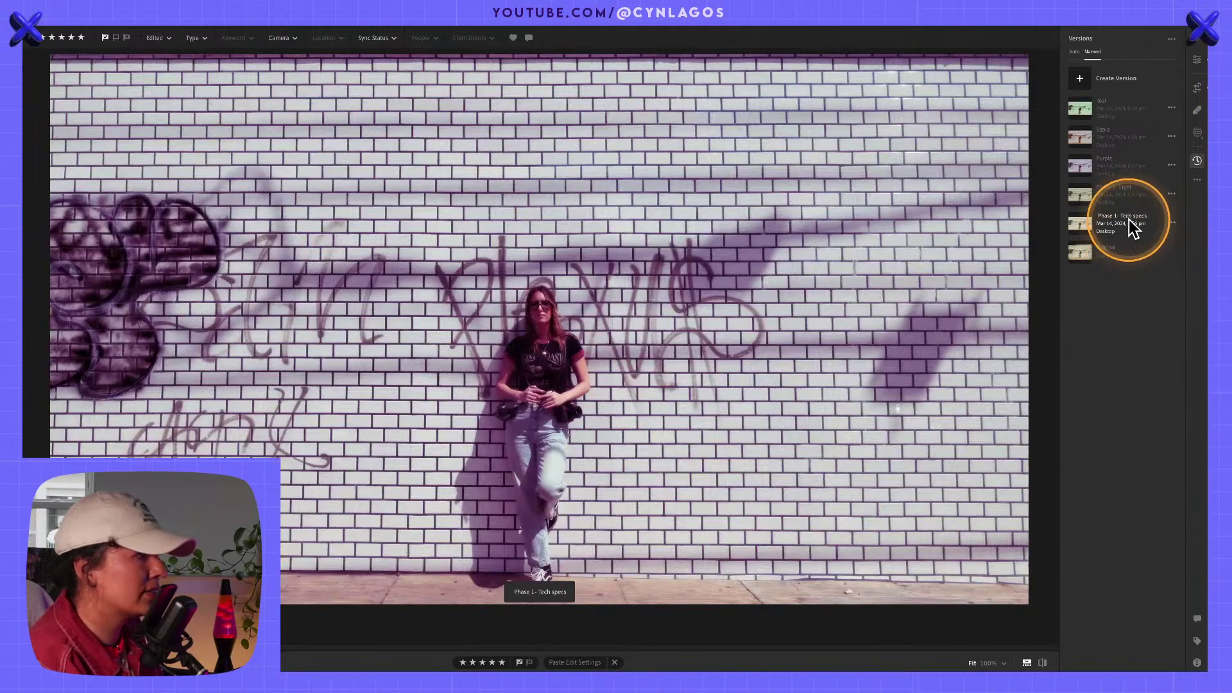
Compare the Phase 2- Light version of the brick-wall portrait with its Phase 1- Tech specs and Original versions.
click(1131, 194)
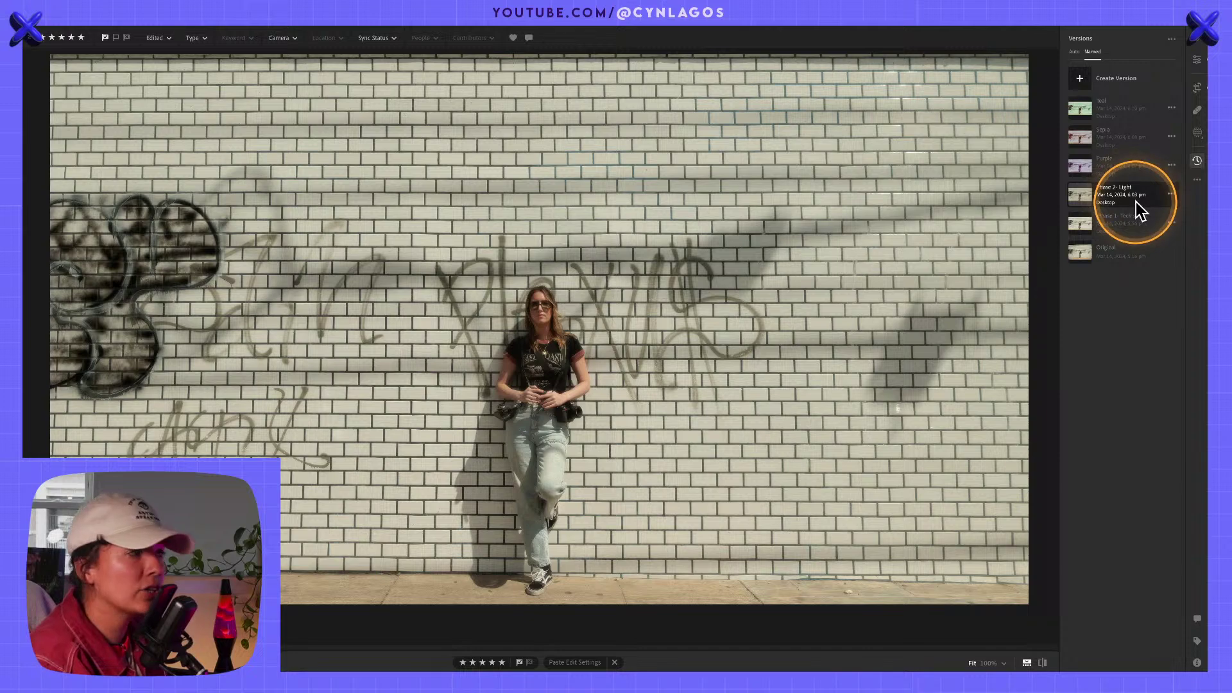
click(1133, 221)
click(1129, 252)
click(1133, 224)
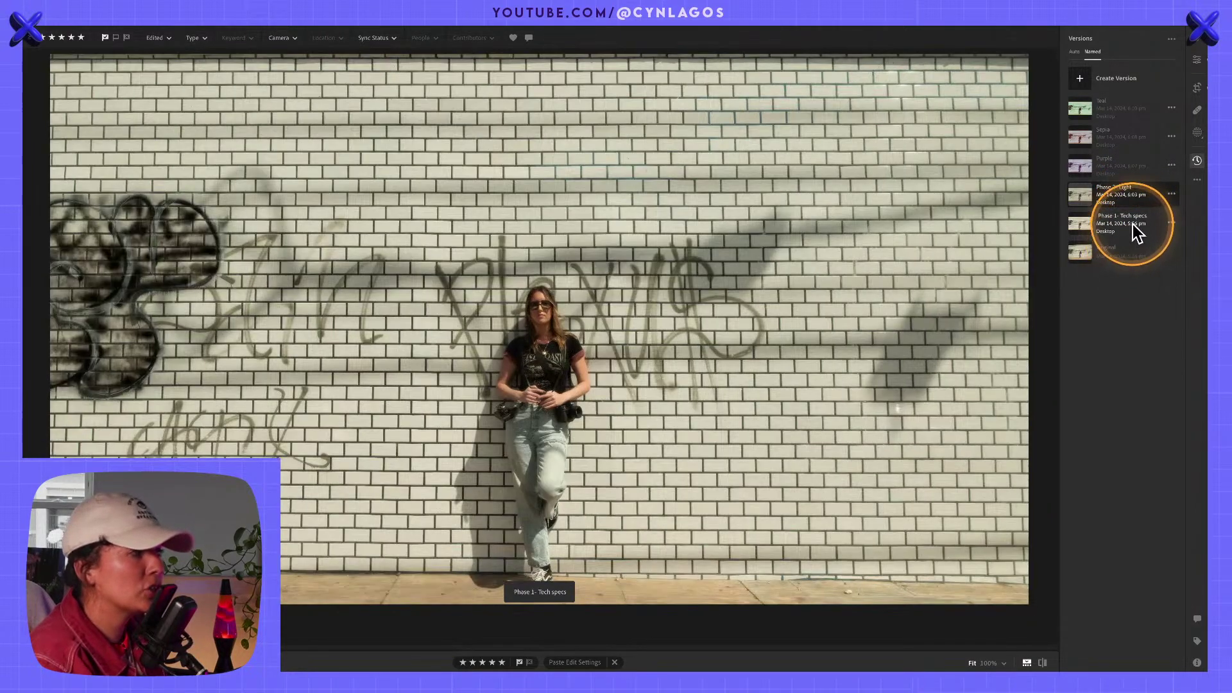
click(1137, 196)
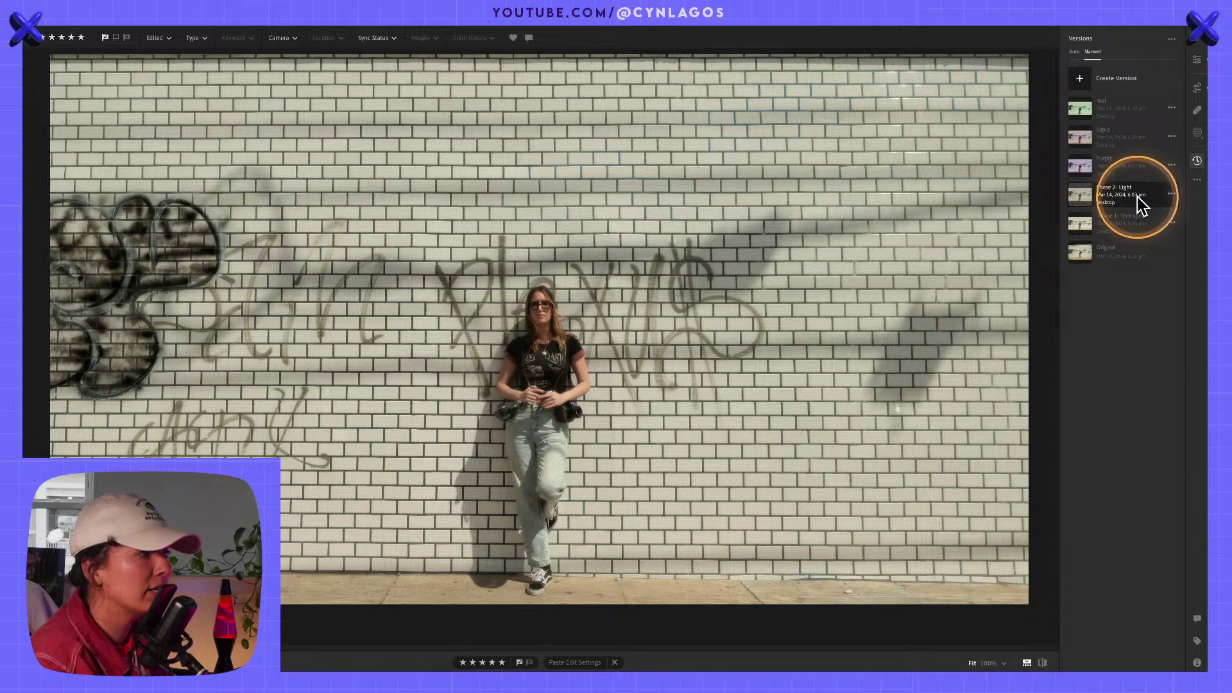
Copy the edit settings of the Phase 2- Light version and paste them onto the tilted photo beneath the NICE. sign.
click(1141, 199)
key(ctrl+c)
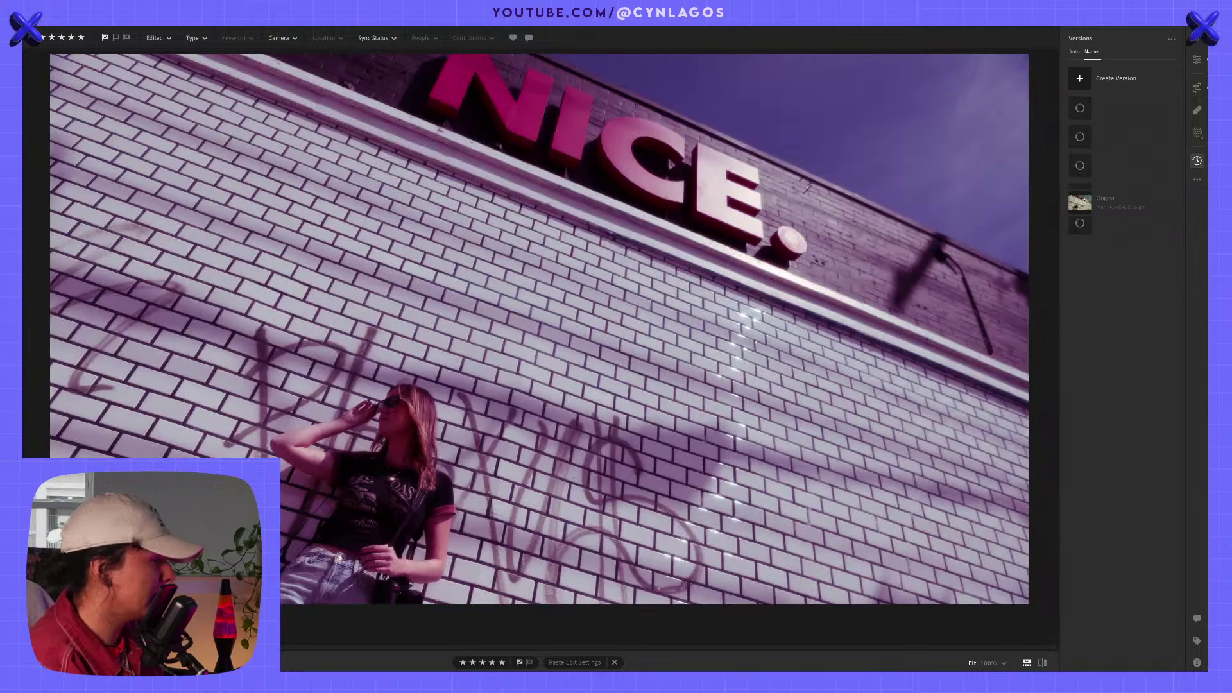
key(ctrl+v)
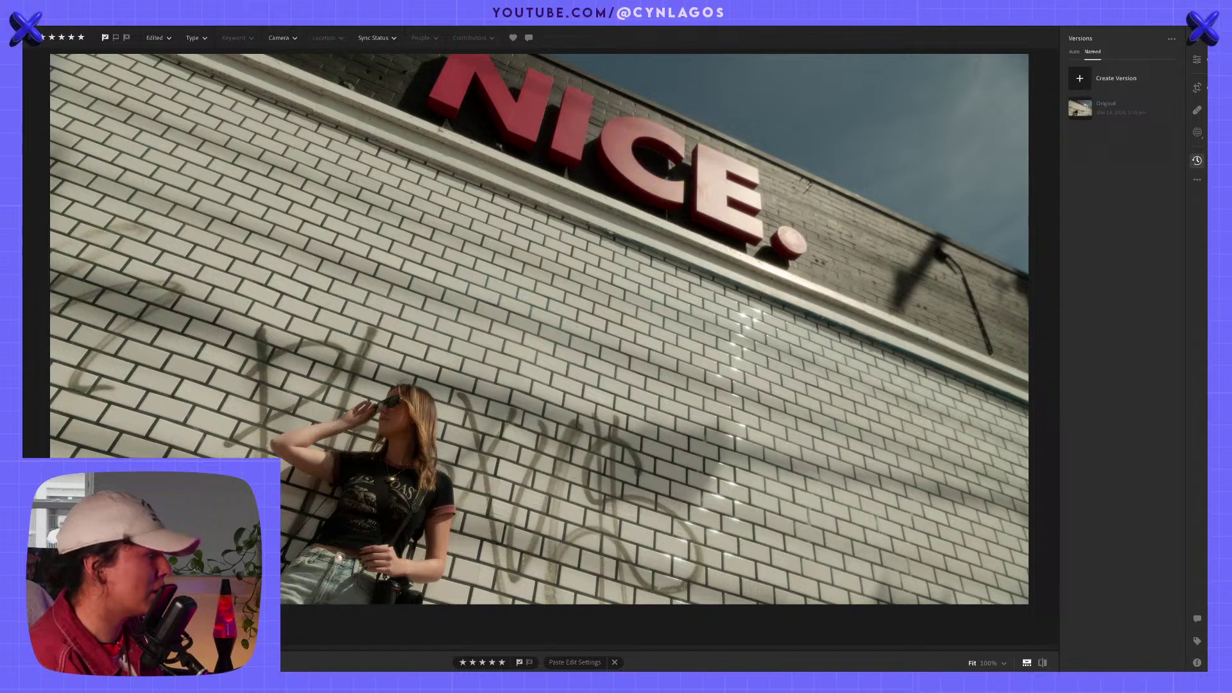
Paste the copied Phase 2- Light settings onto the wider tilted shot that shows the whole NICE. sign.
key(Right)
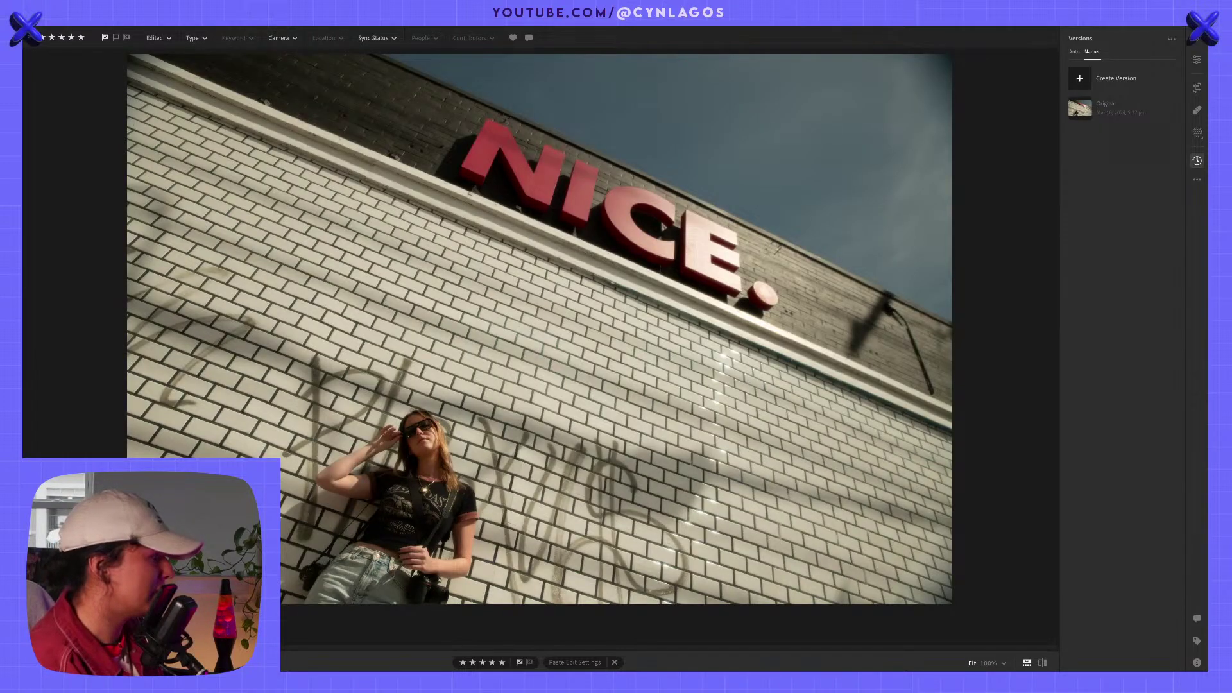
key(Right)
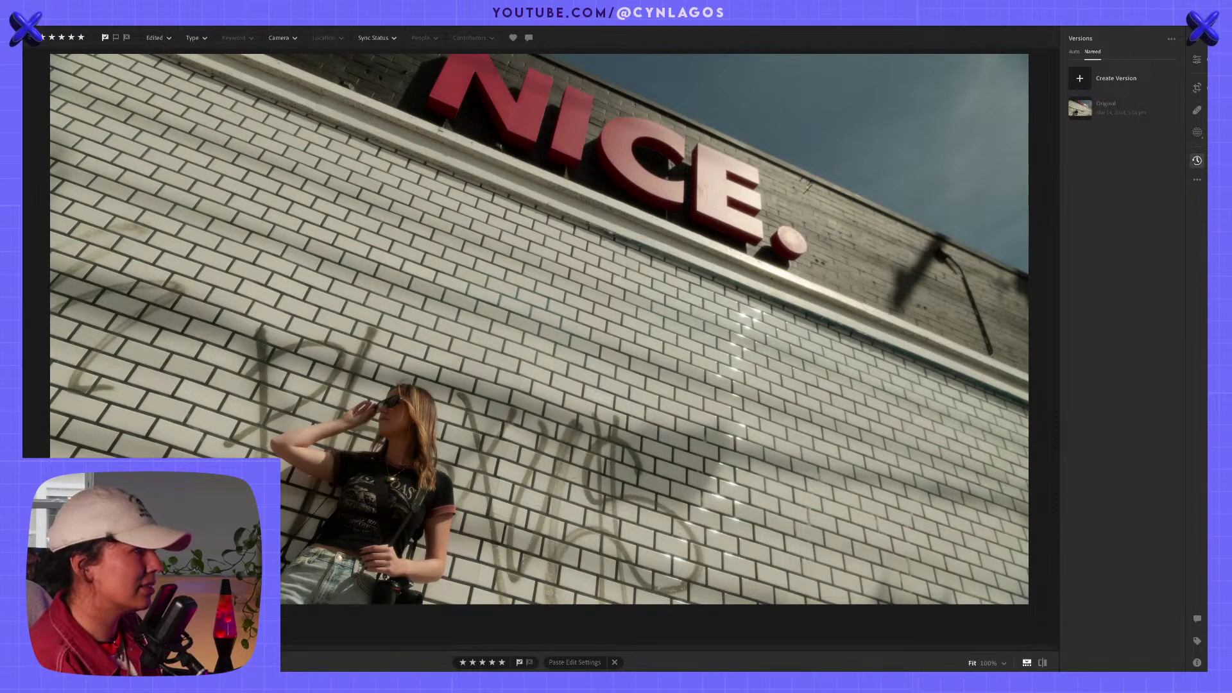
key(Right)
key(ctrl+v)
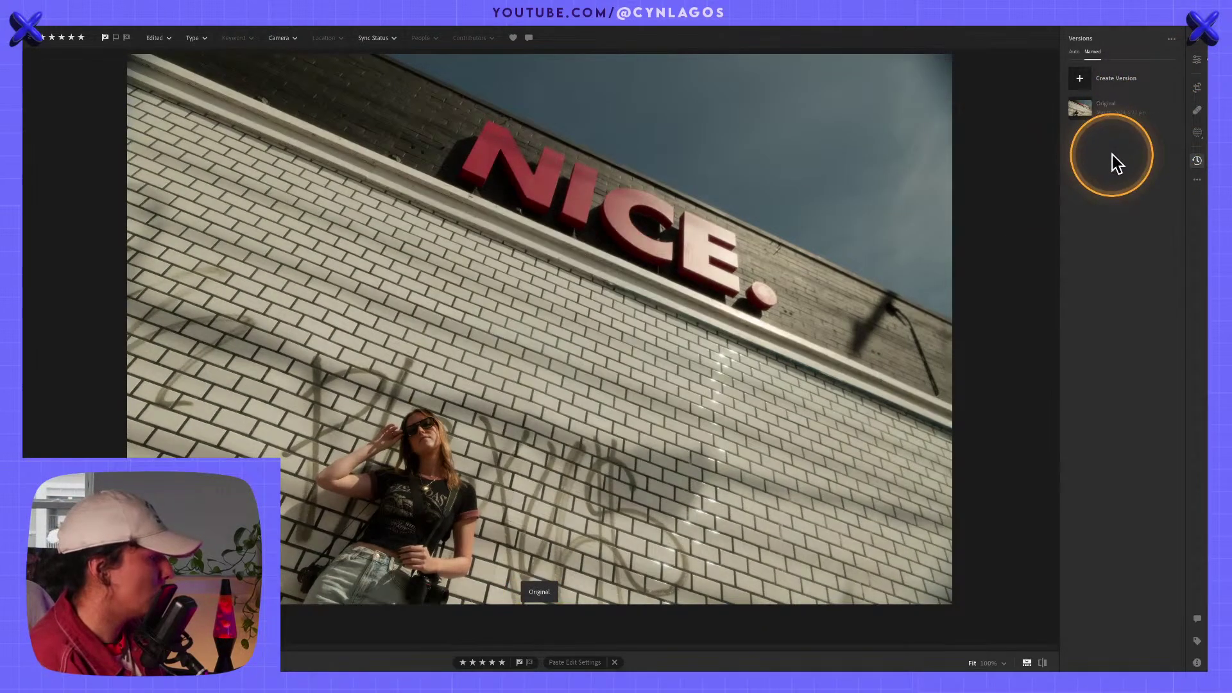
click(576, 662)
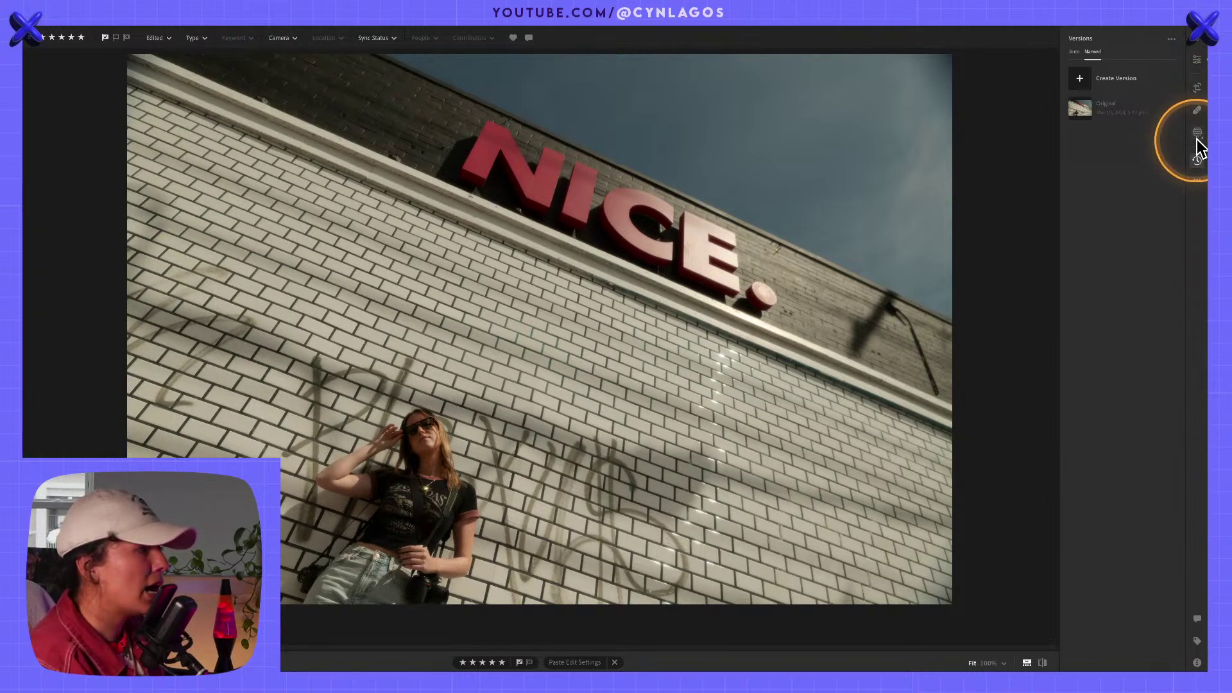
Raise the lens vignetting correction in the photo's Optics settings to its maximum.
click(1197, 59)
click(1078, 441)
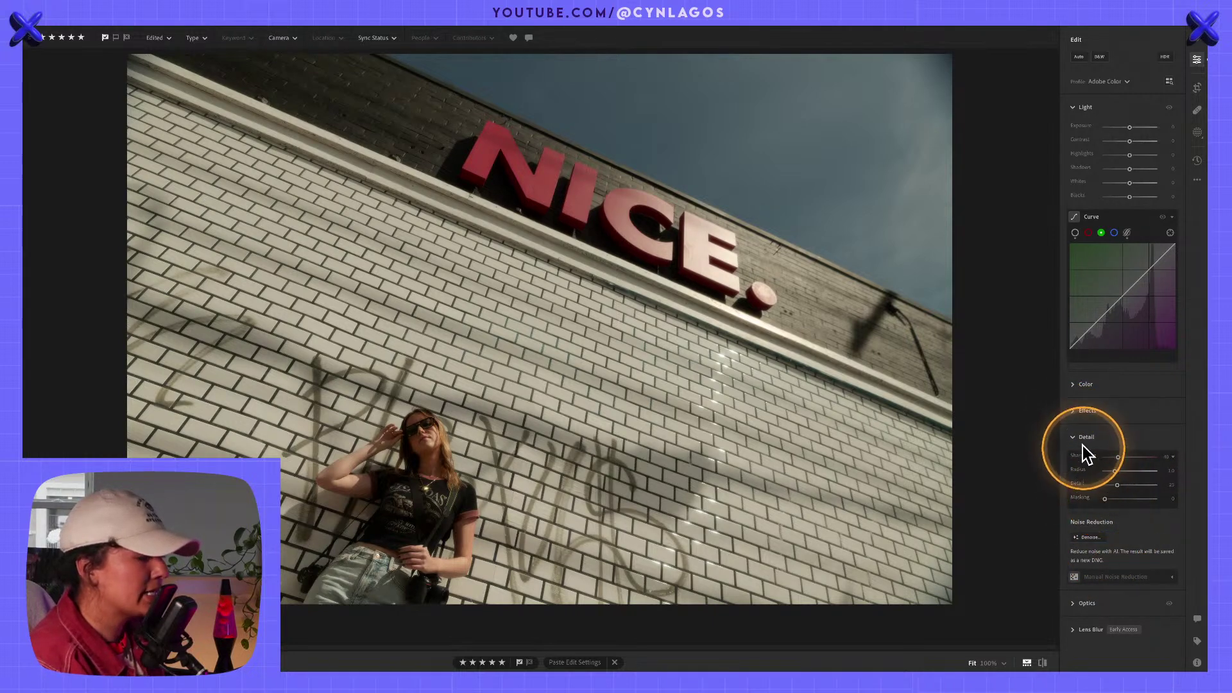
click(1084, 446)
click(1076, 462)
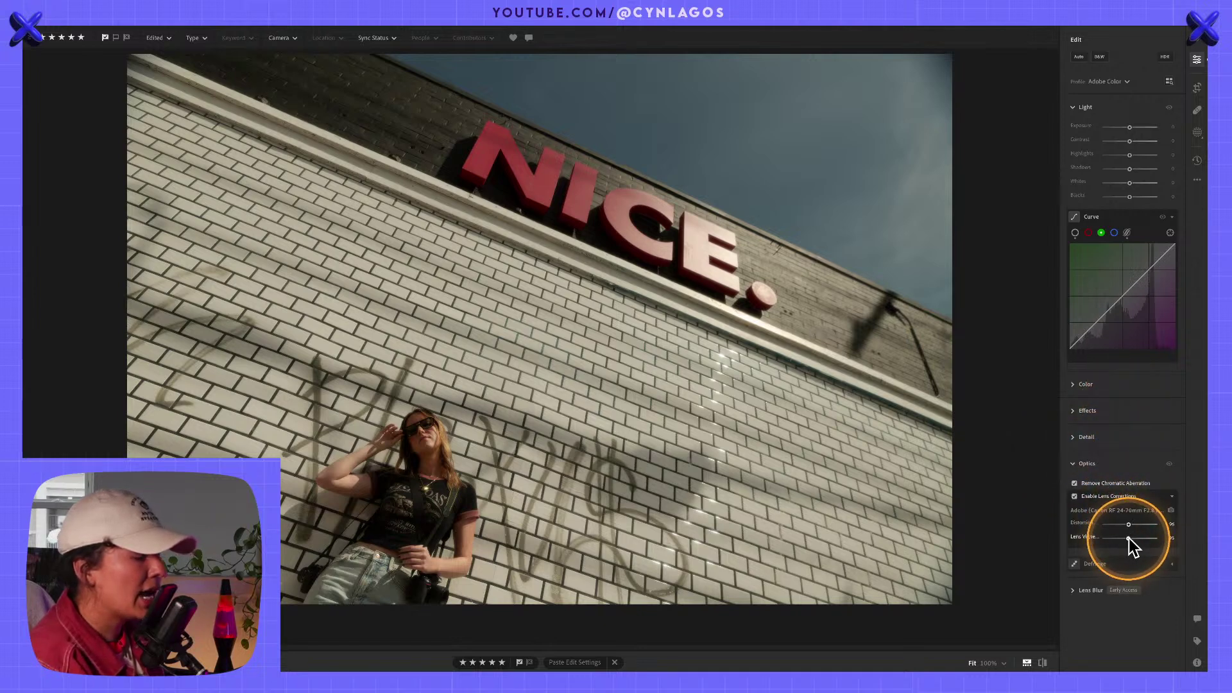
key(alt)
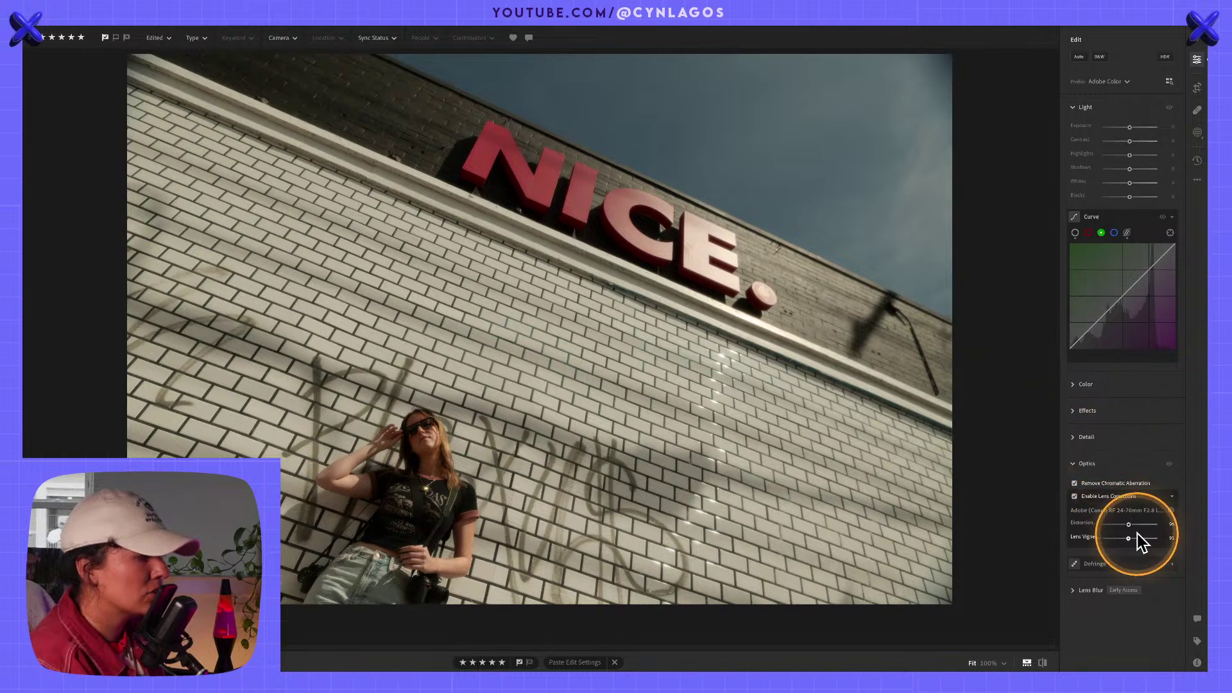
drag(1140, 540, 1174, 537)
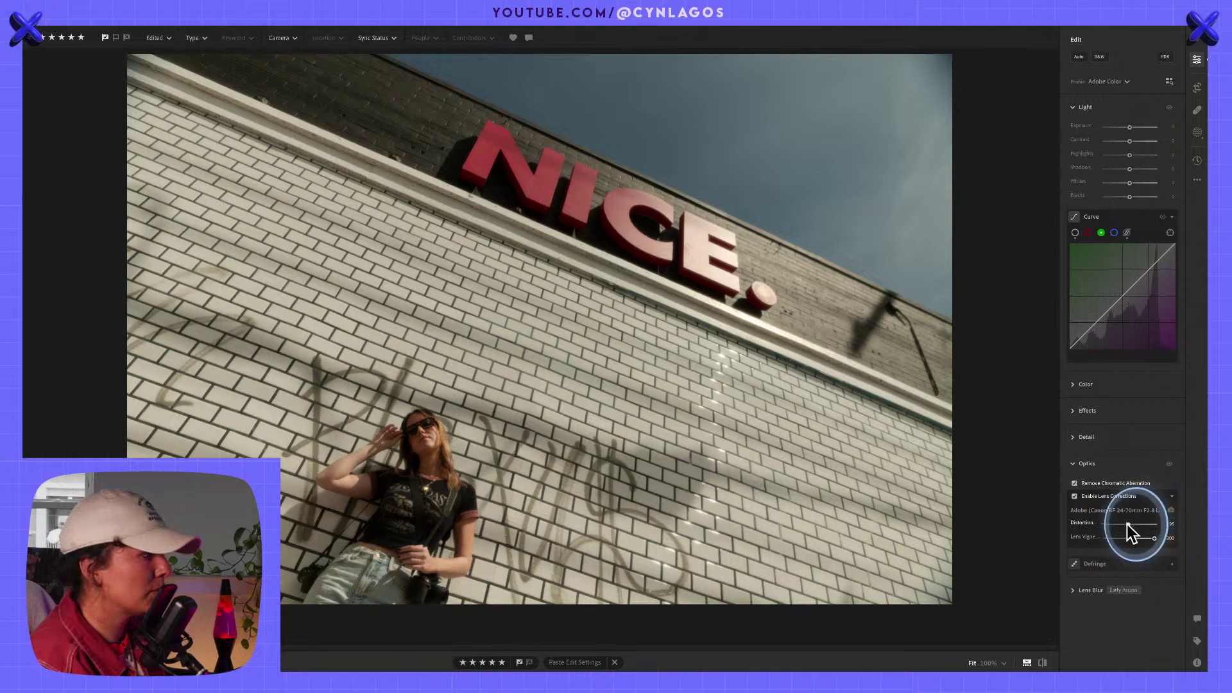
Try the maximum lens distortion correction, and settle the distortion amount at 114.
drag(1128, 525, 1165, 520)
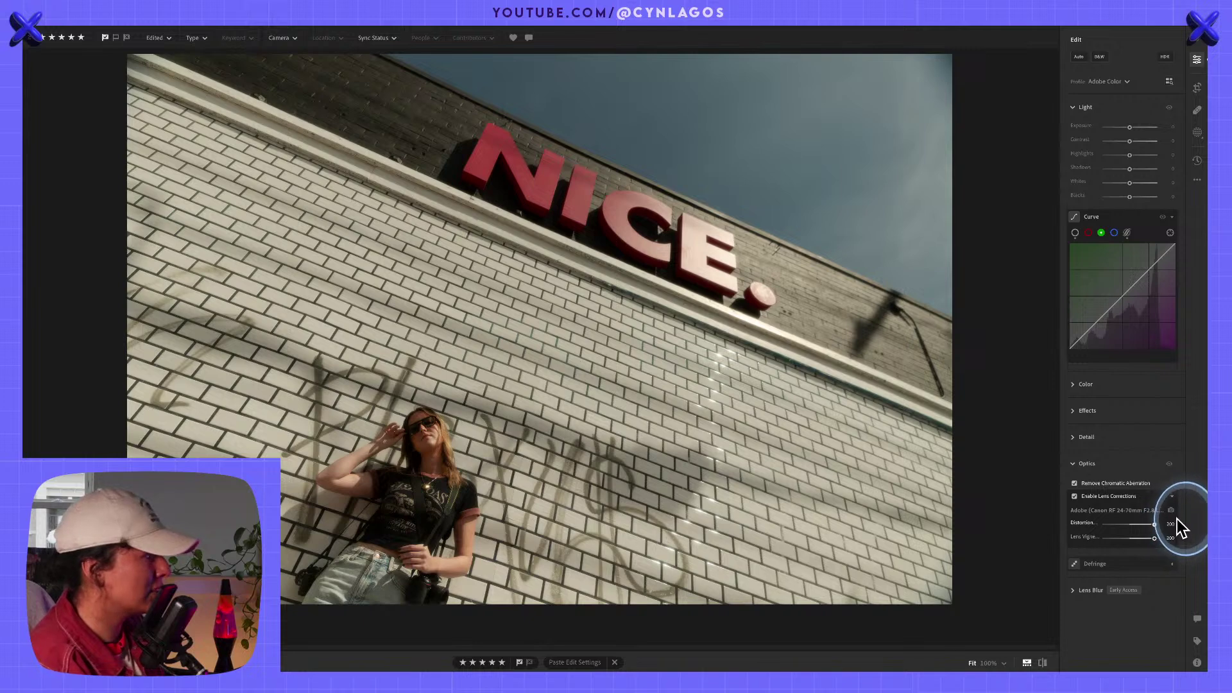
mouse_move(1154, 519)
mouse_down()
mouse_move(1149, 529)
mouse_move(1132, 520)
mouse_up()
click(1133, 521)
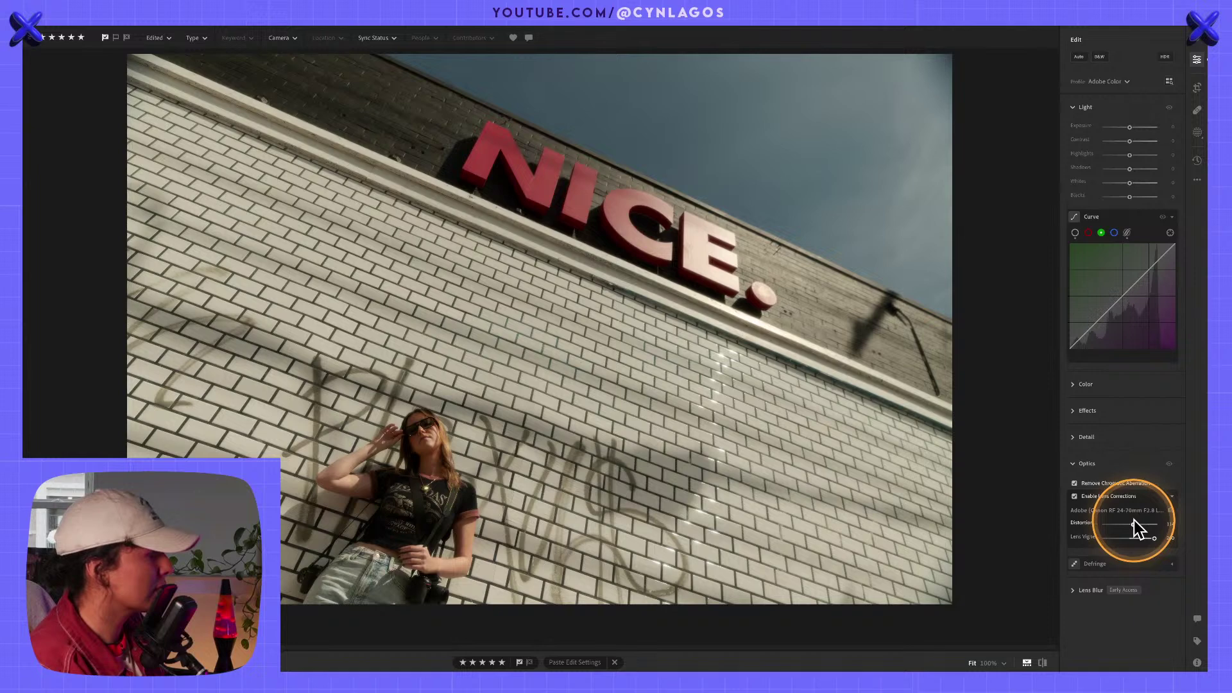
Try flipping the crop between landscape and portrait orientation at the original aspect ratio, and discard the crop.
click(1198, 88)
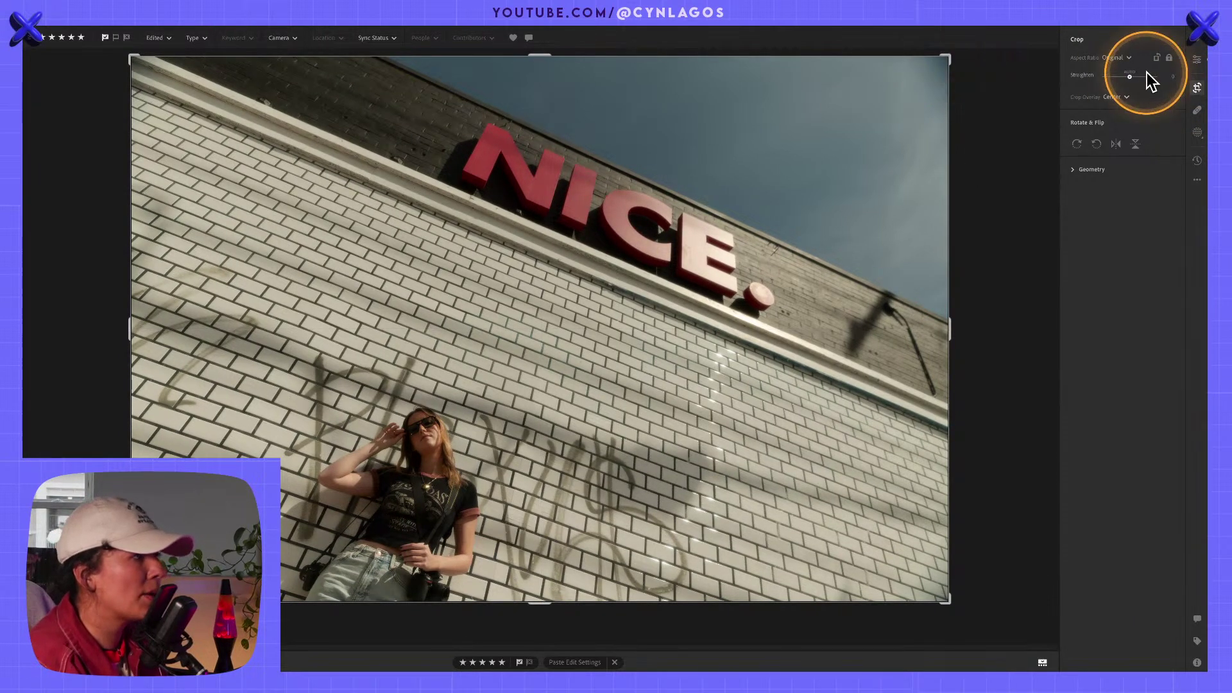
click(1117, 58)
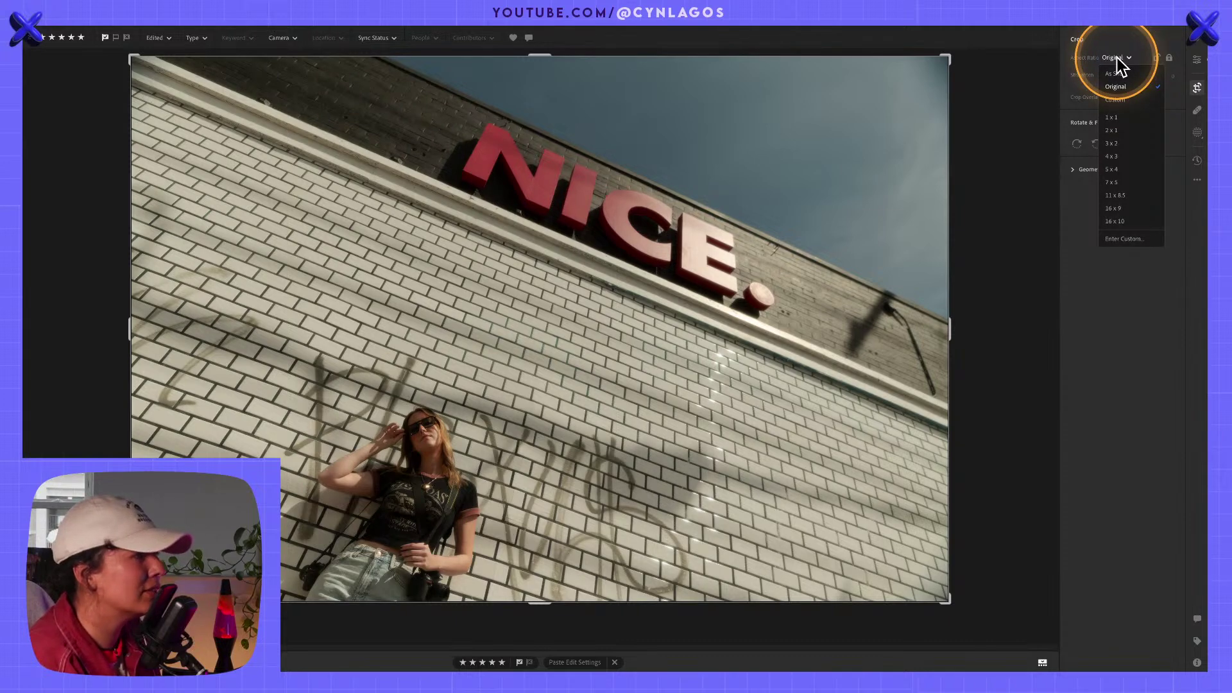
click(1119, 58)
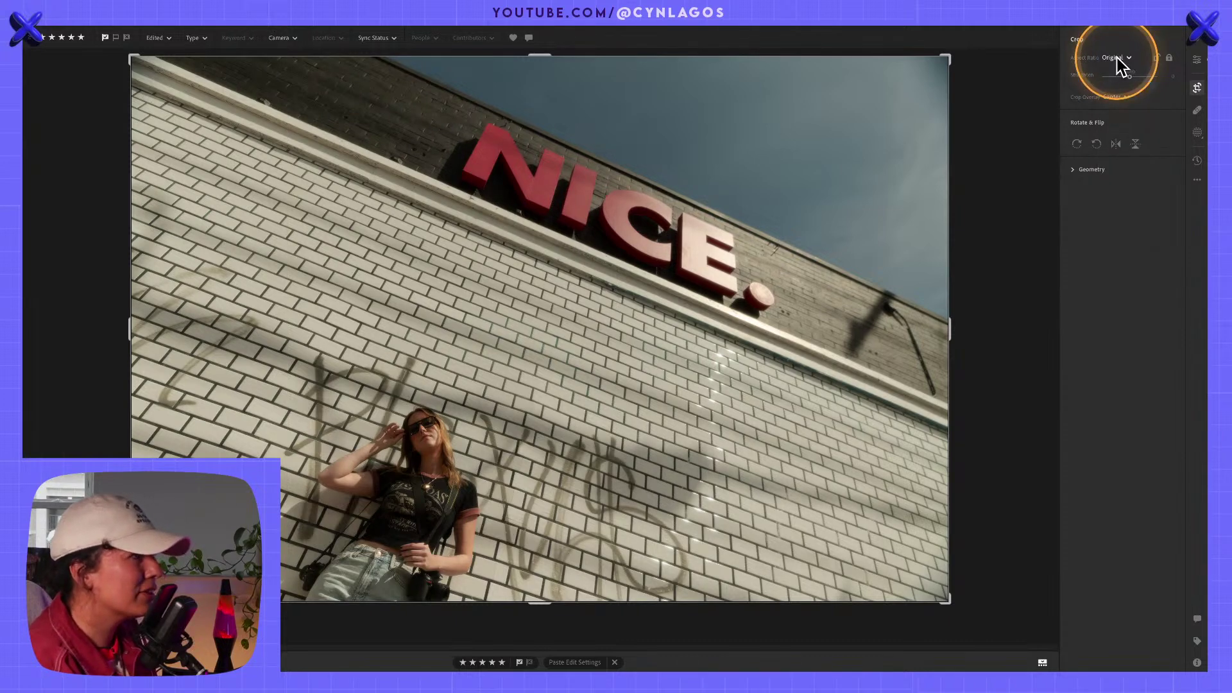
key(x)
key(x)
key(x)
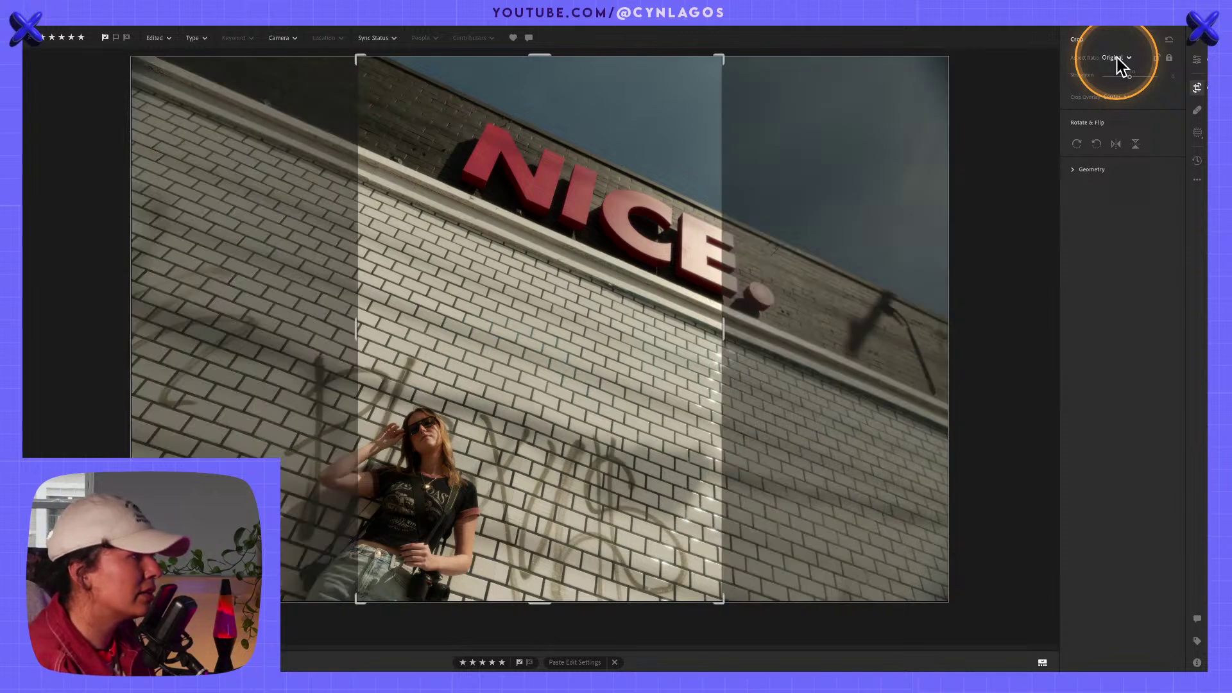
key(x)
key(x)
key(x)
key(x)
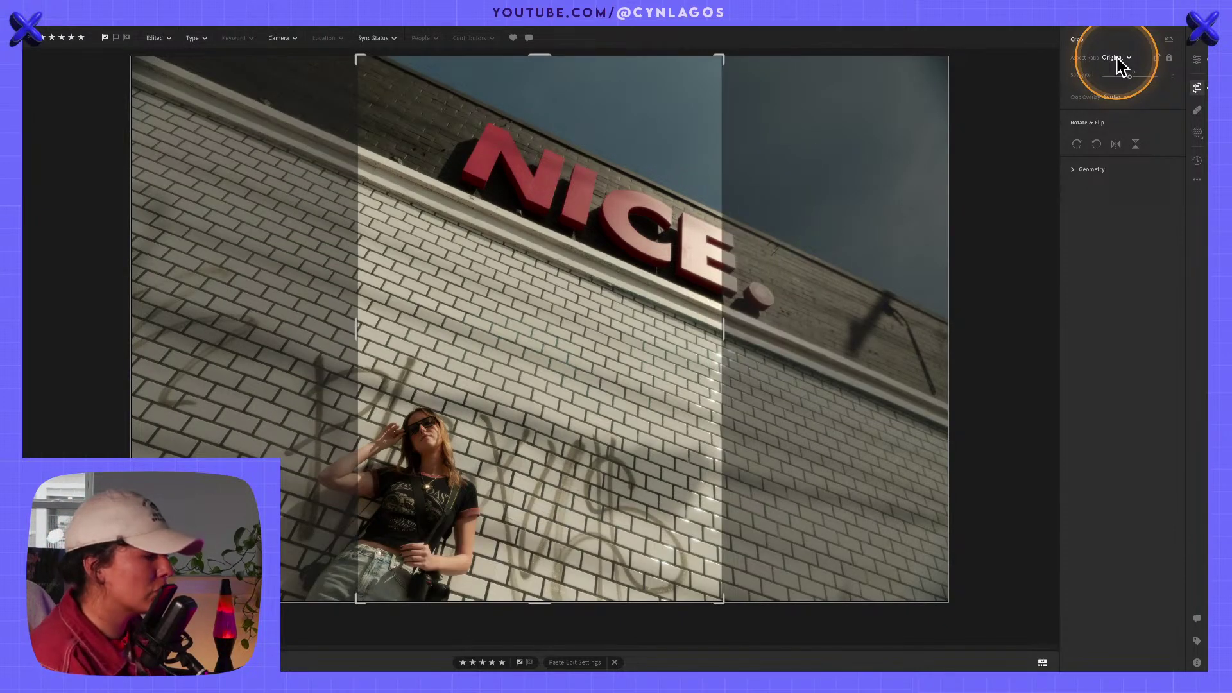
key(x)
key(x)
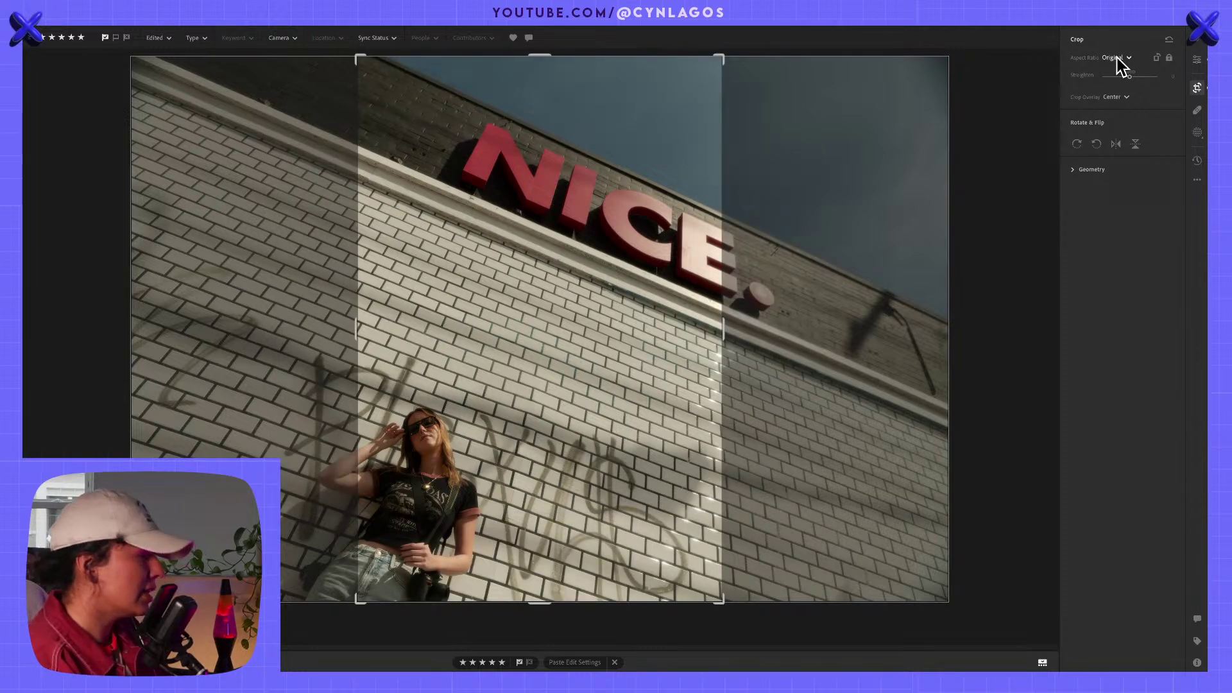
key(Escape)
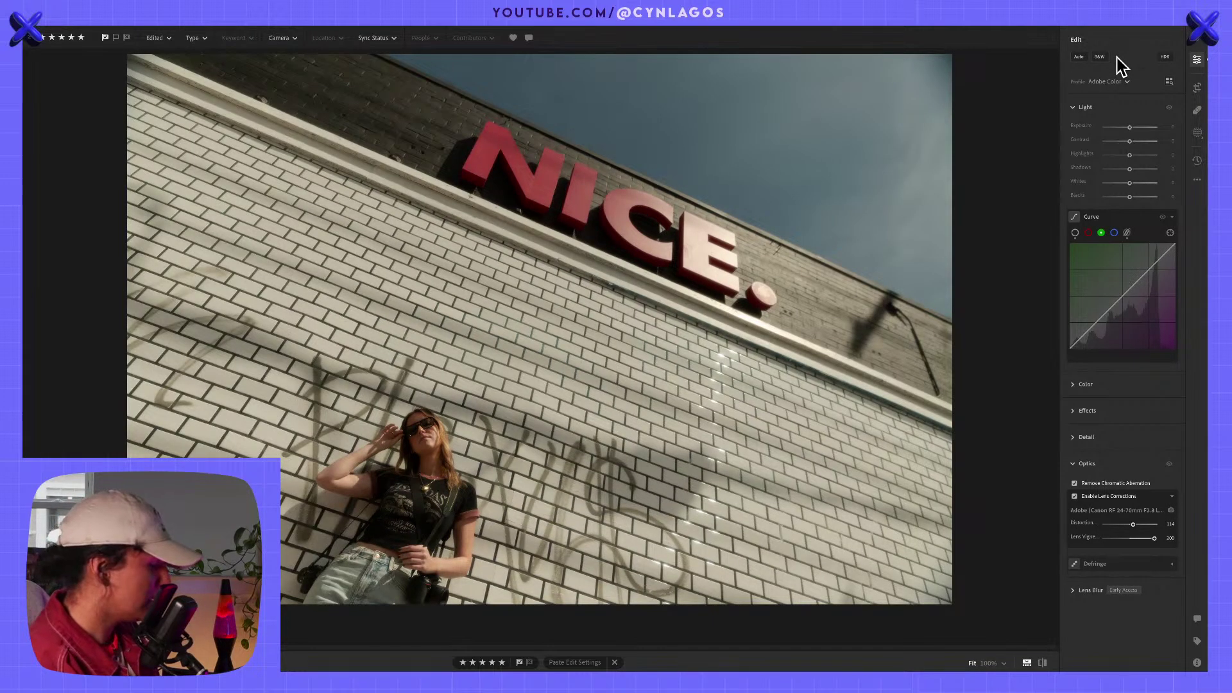
Start cropping the NICE. sign photo, check the Golden Ratio overlay, and set the crop overlay to Golden Spiral.
click(1194, 89)
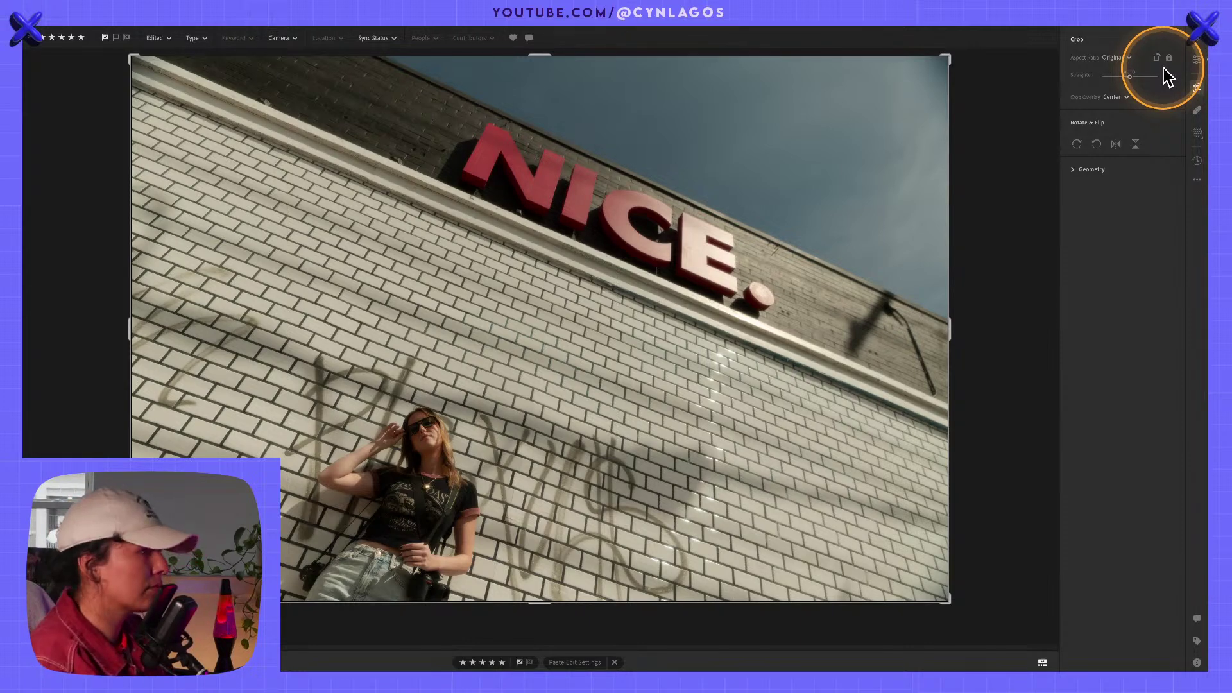
click(1120, 97)
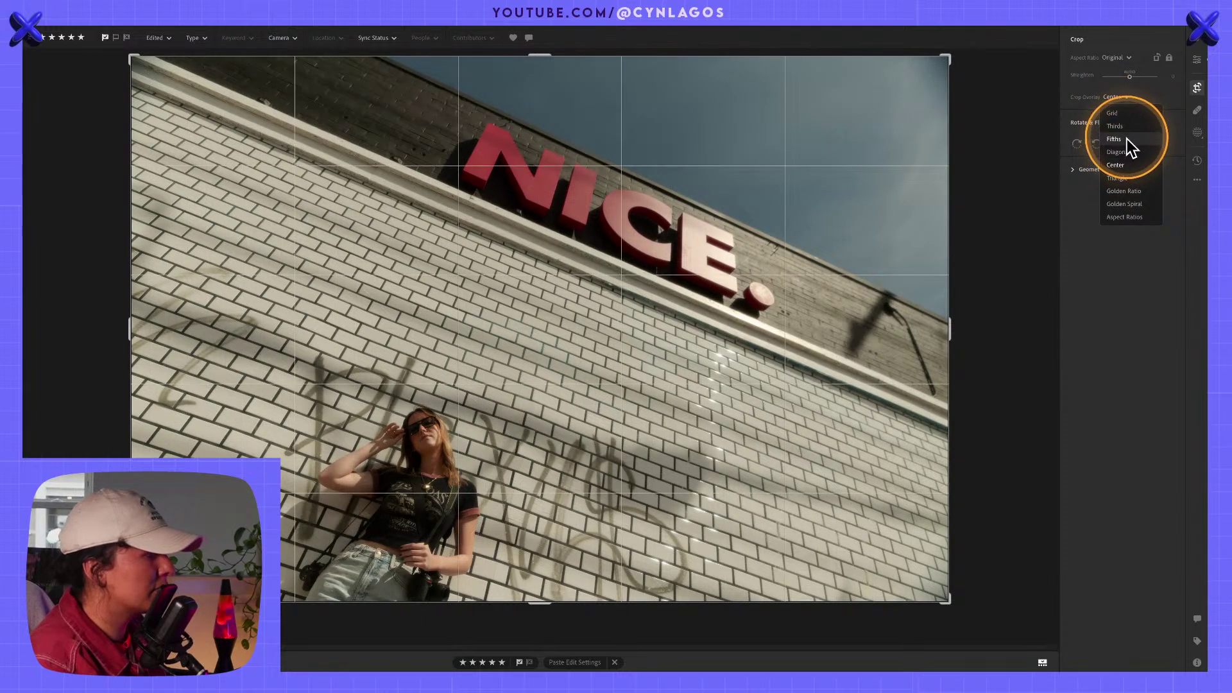
click(1126, 191)
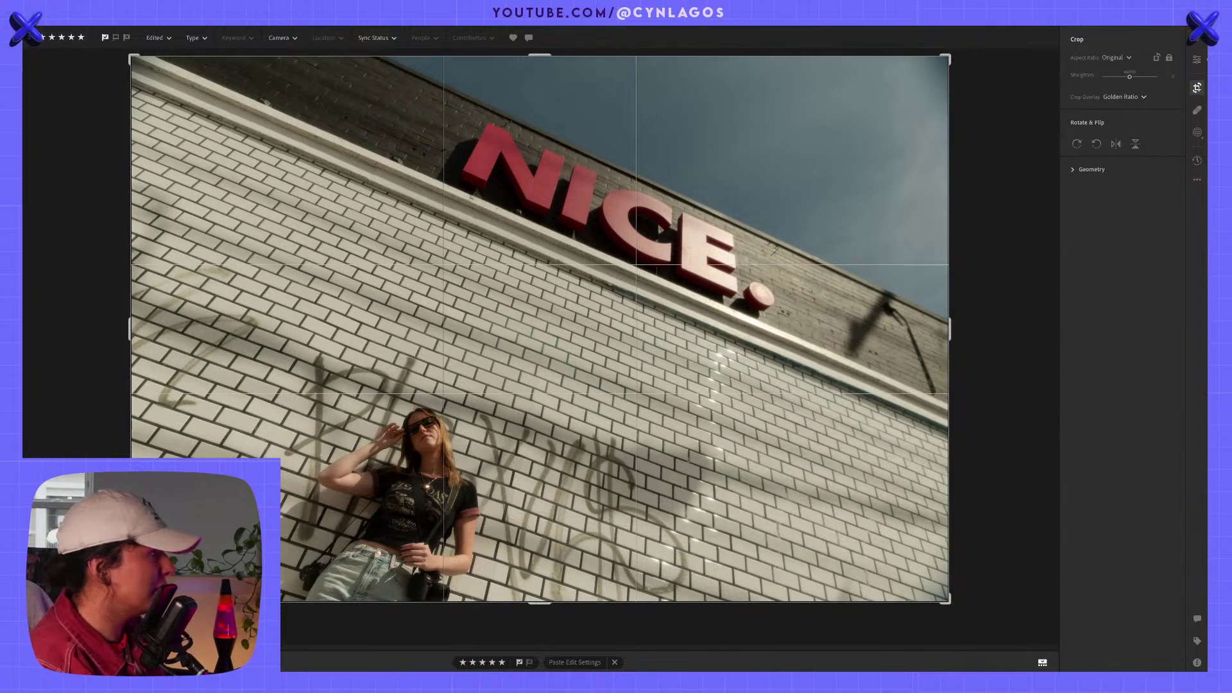
mouse_move(132, 602)
mouse_down()
mouse_move(259, 551)
mouse_move(194, 561)
mouse_move(131, 601)
mouse_up()
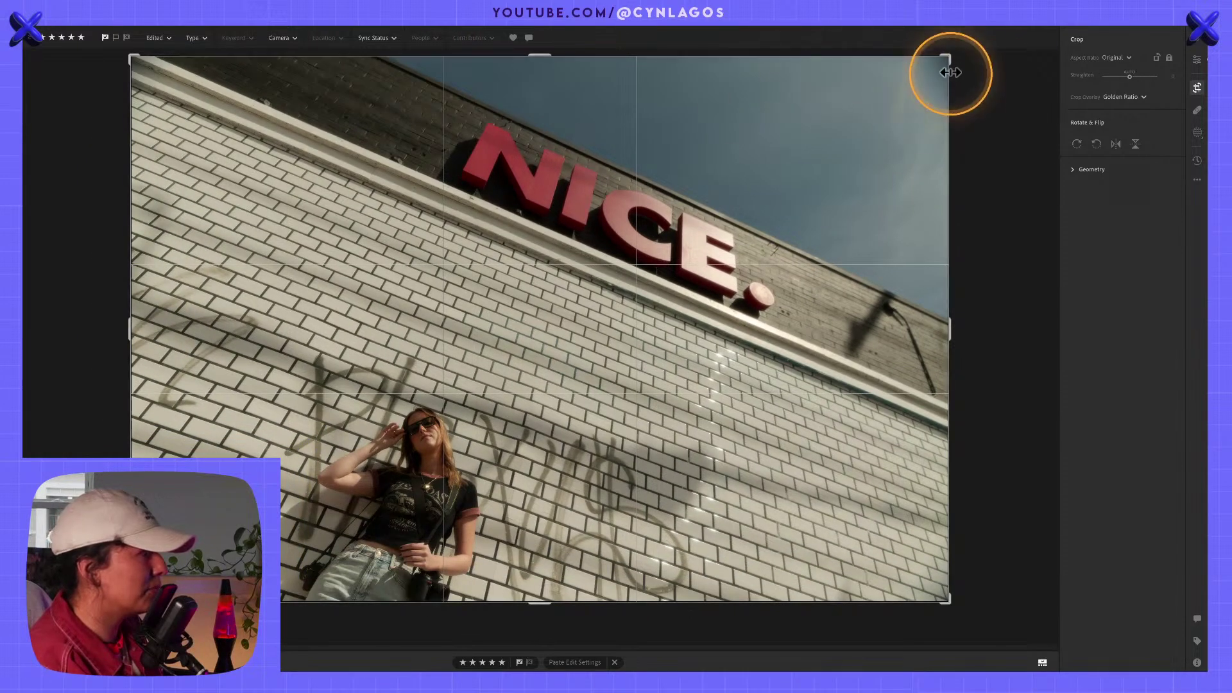
mouse_move(943, 57)
mouse_down()
mouse_move(922, 82)
mouse_move(946, 55)
mouse_up()
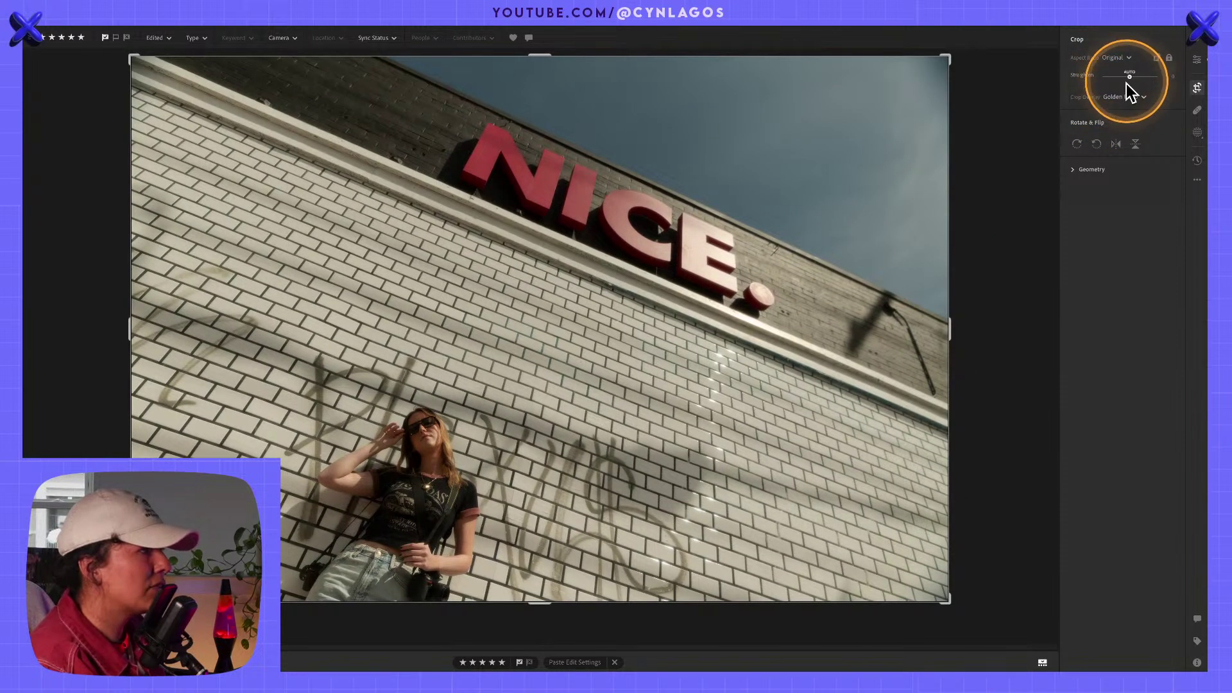
click(1125, 95)
click(1120, 206)
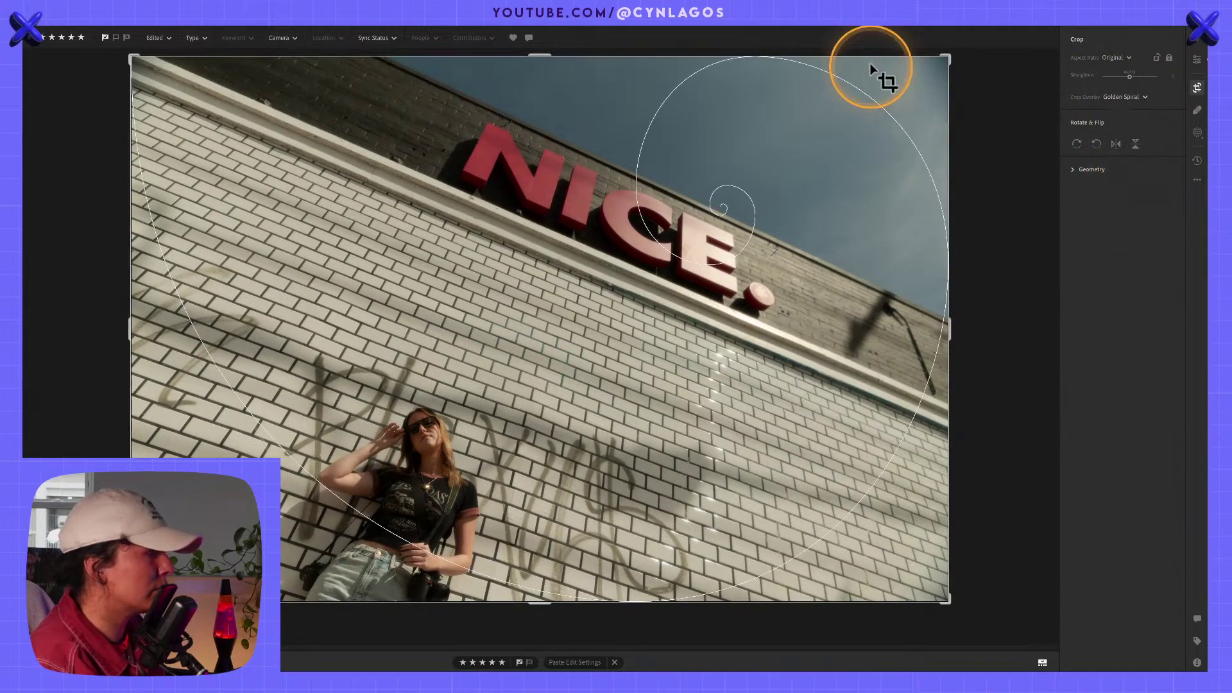
Try a slightly tighter crop of the NICE. sign photo guided by the spiral, and apply it.
drag(943, 57, 924, 70)
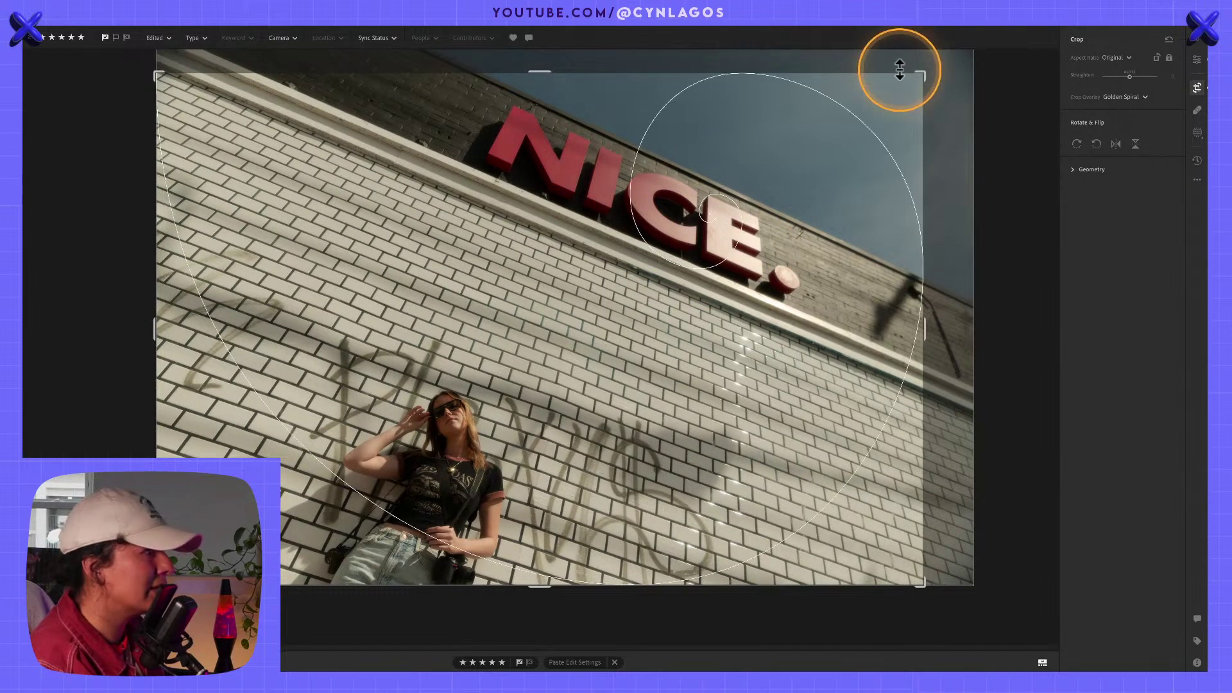
drag(922, 75, 906, 83)
click(577, 354)
drag(577, 354, 720, 310)
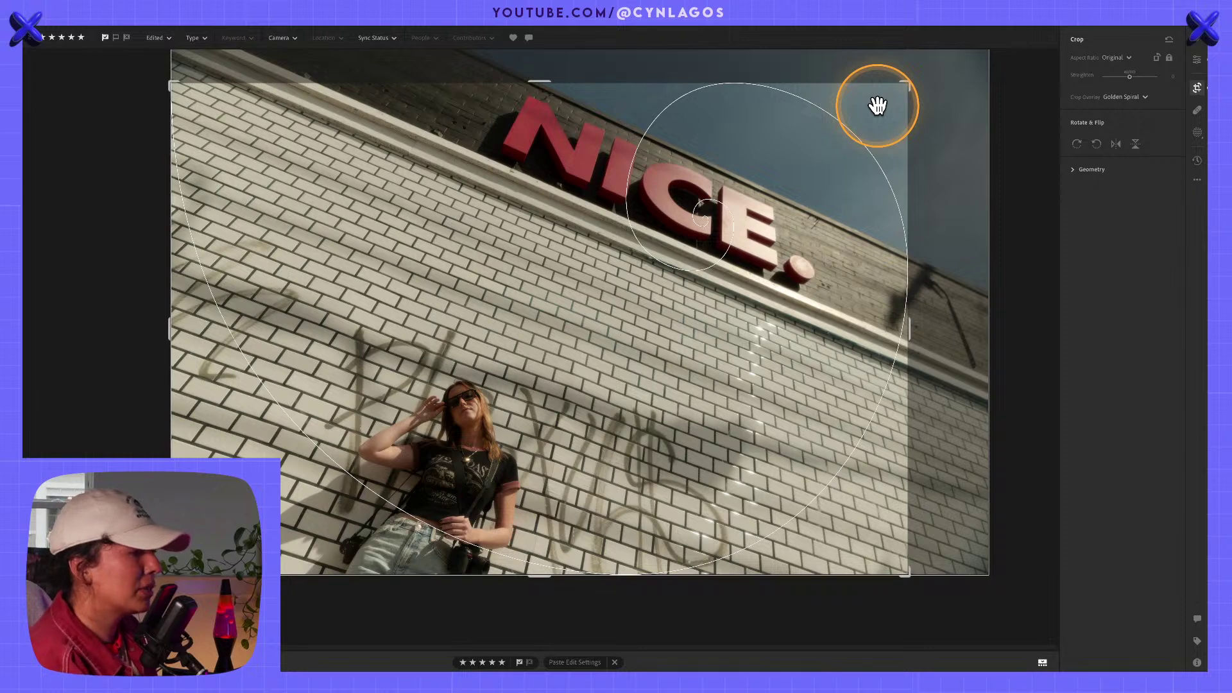
drag(906, 84, 911, 57)
key(Return)
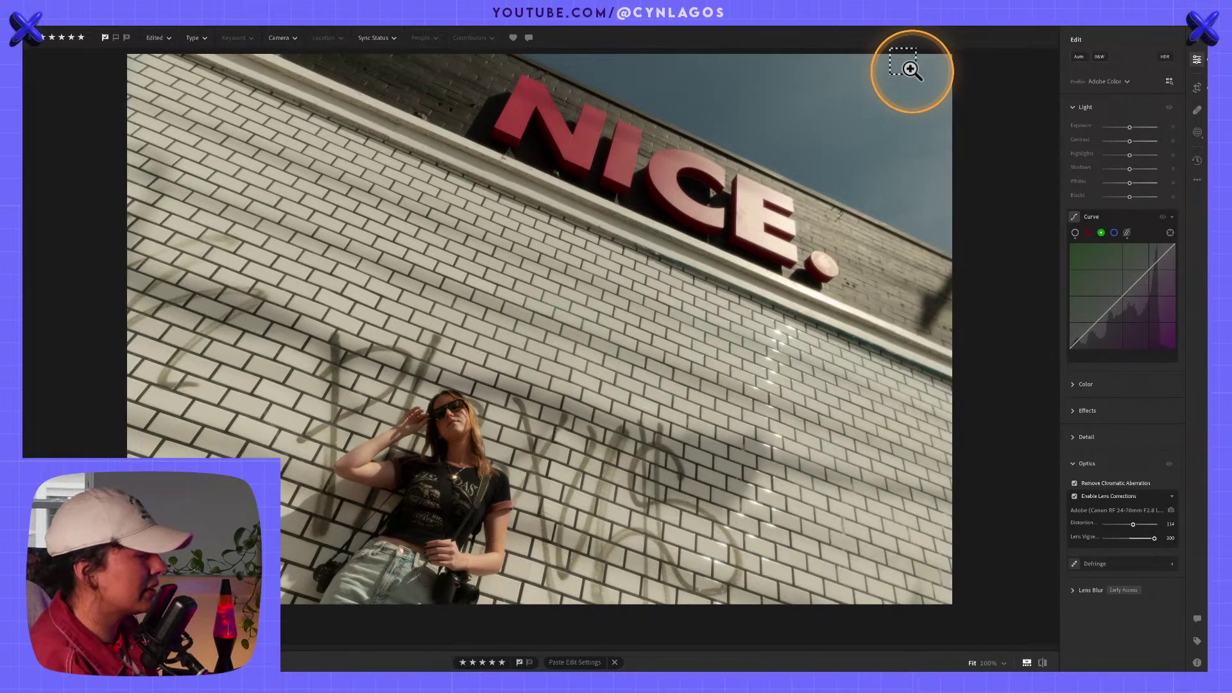
Undo the last crop change and expand the crop back to the full frame.
key(ctrl+z)
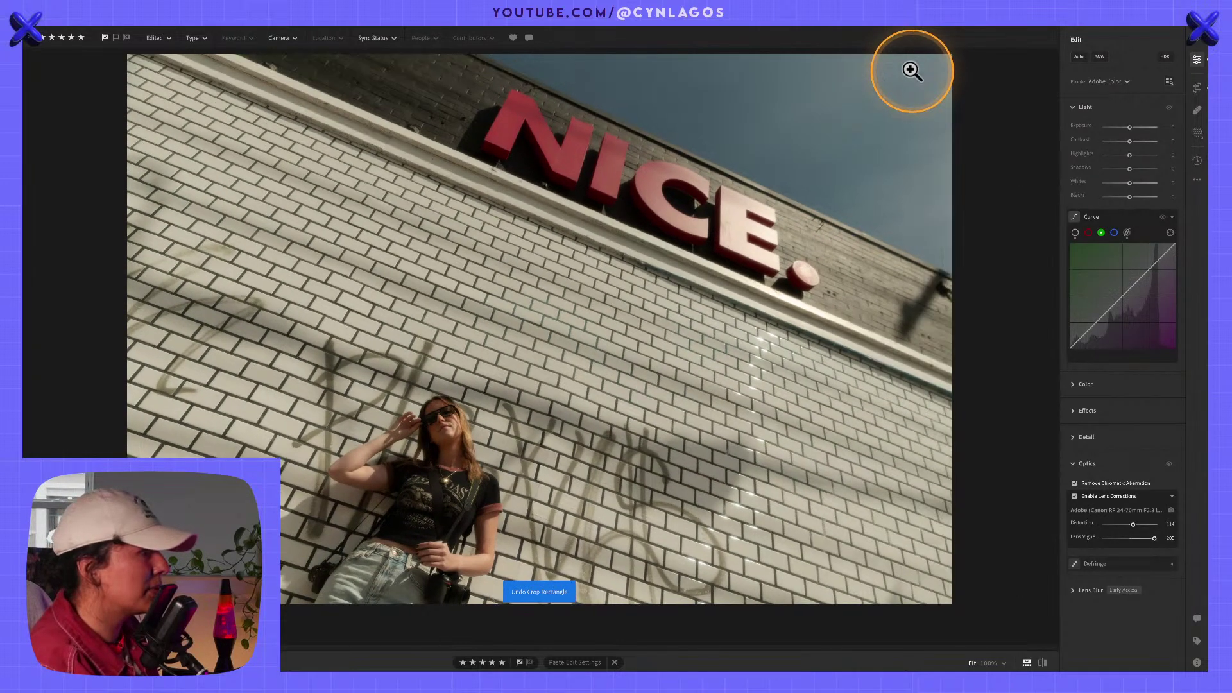
click(1198, 88)
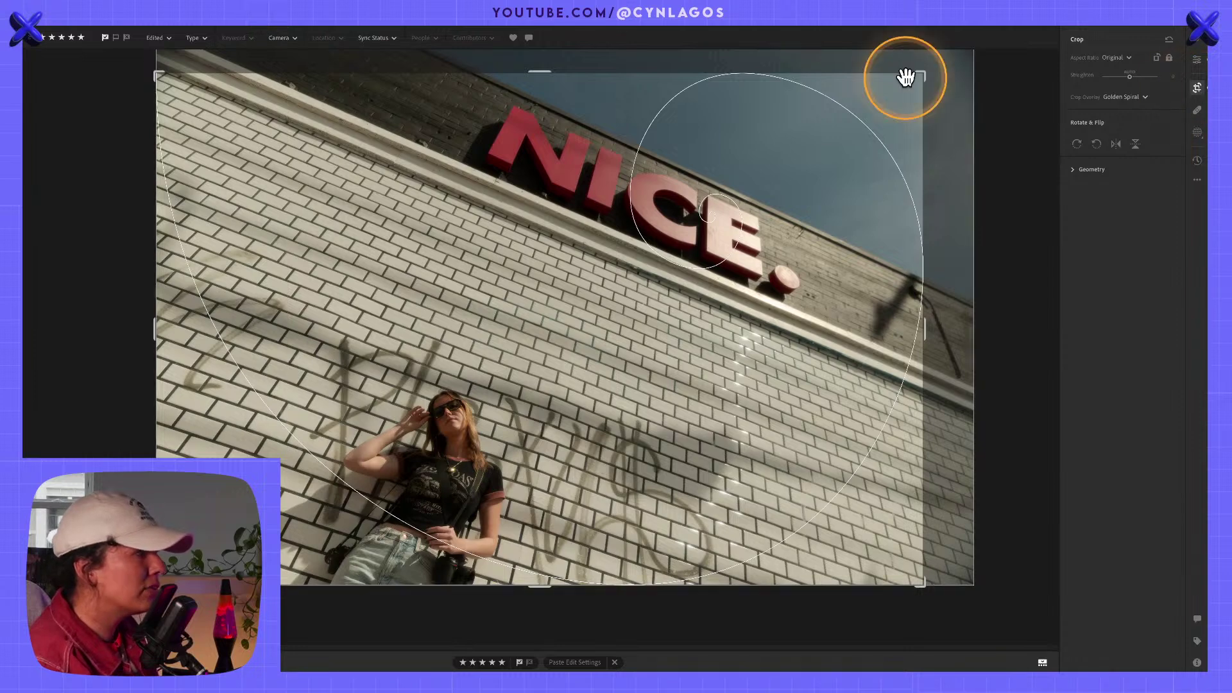
drag(919, 74, 994, 18)
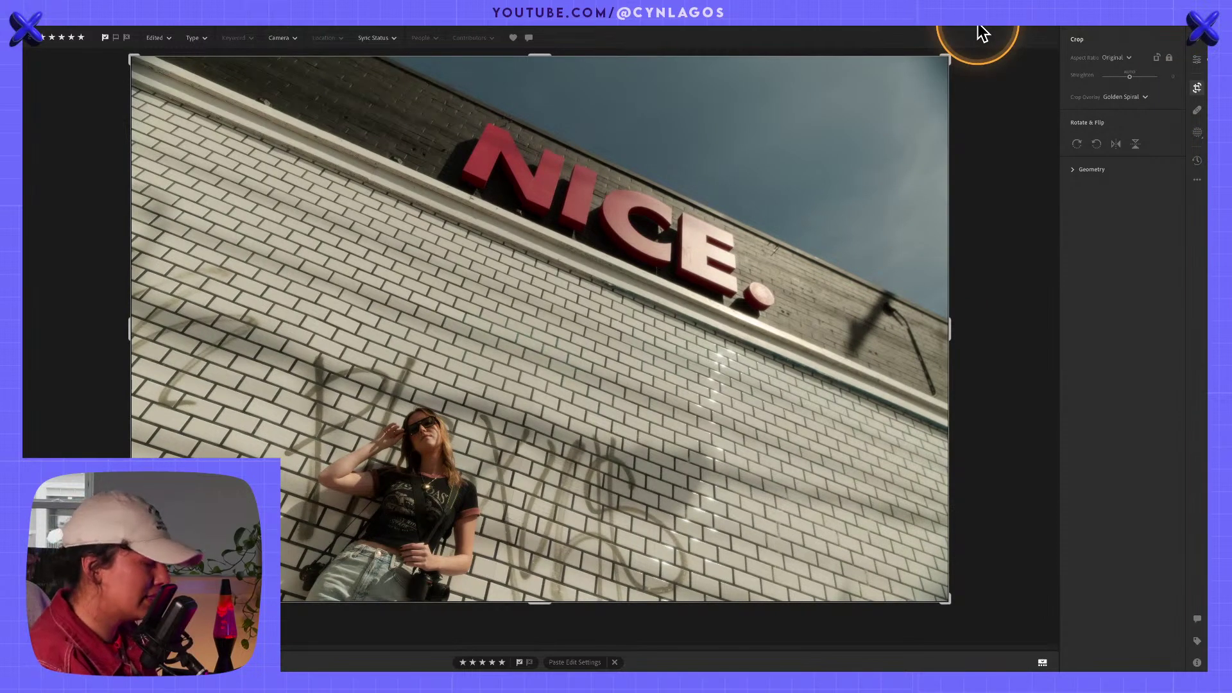
key(Return)
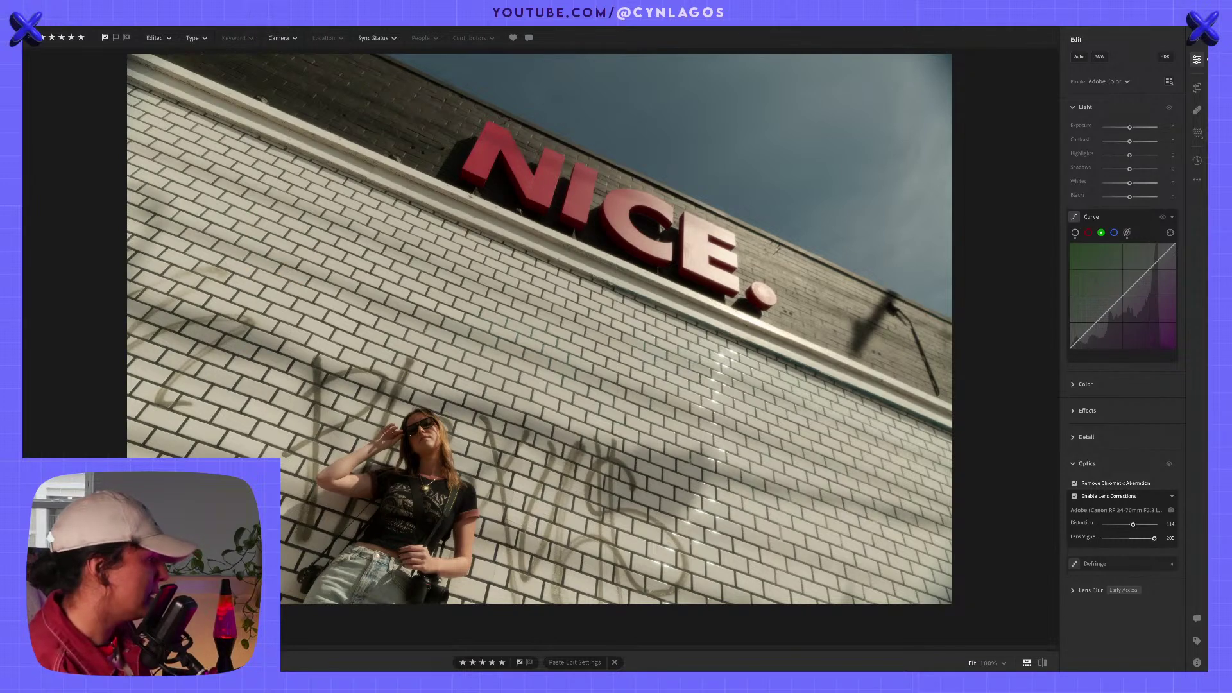
Raise the lens profile's distortion correction to 141 on the edited NICE. sign photo.
key(ctrl+v)
key(Right)
key(Right)
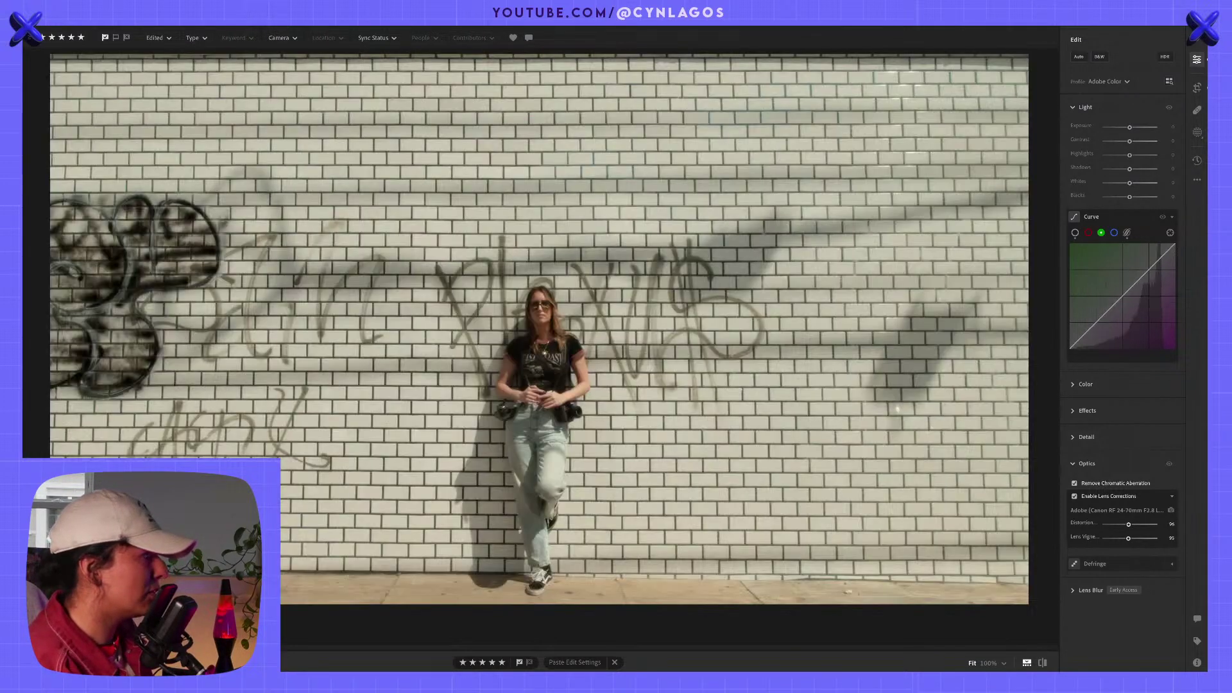
key(Right)
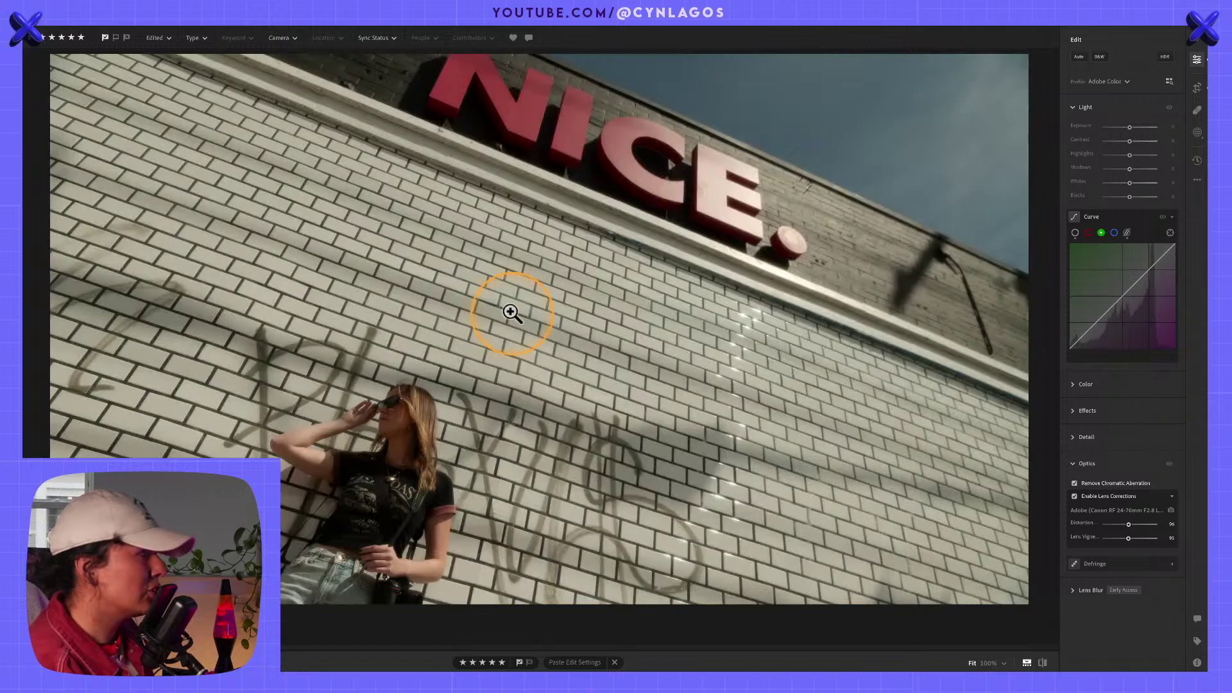
key(Right)
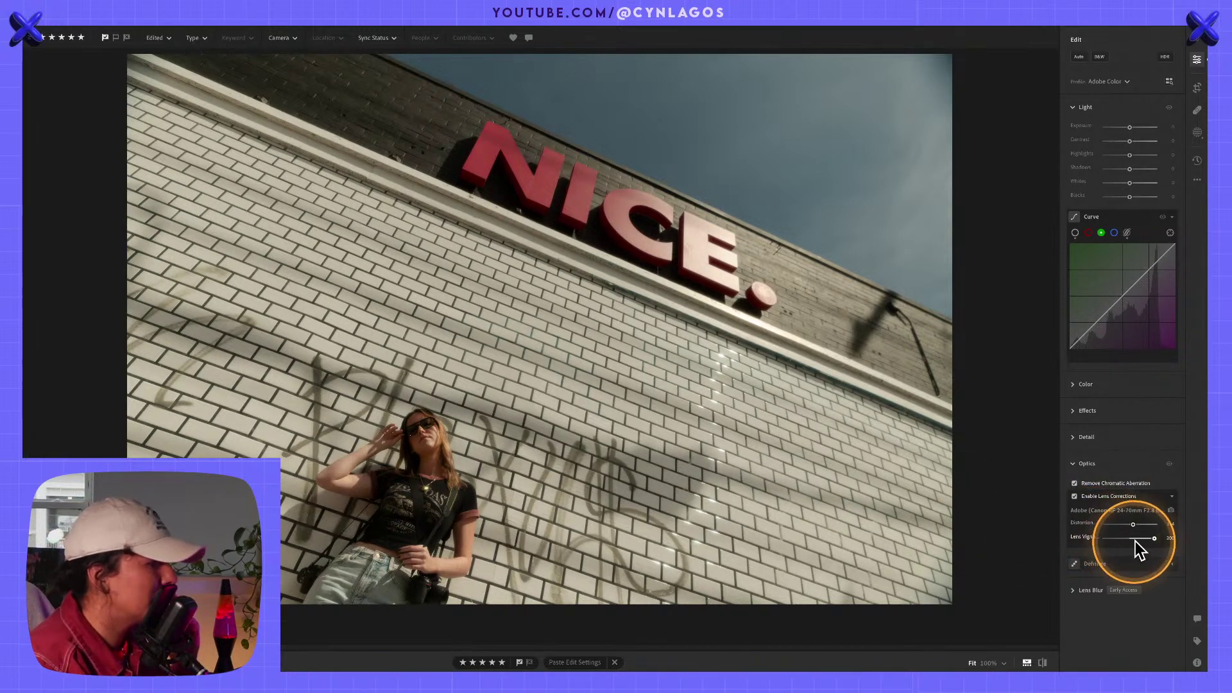
mouse_move(1135, 525)
mouse_down()
mouse_move(1123, 524)
mouse_move(1143, 522)
mouse_up()
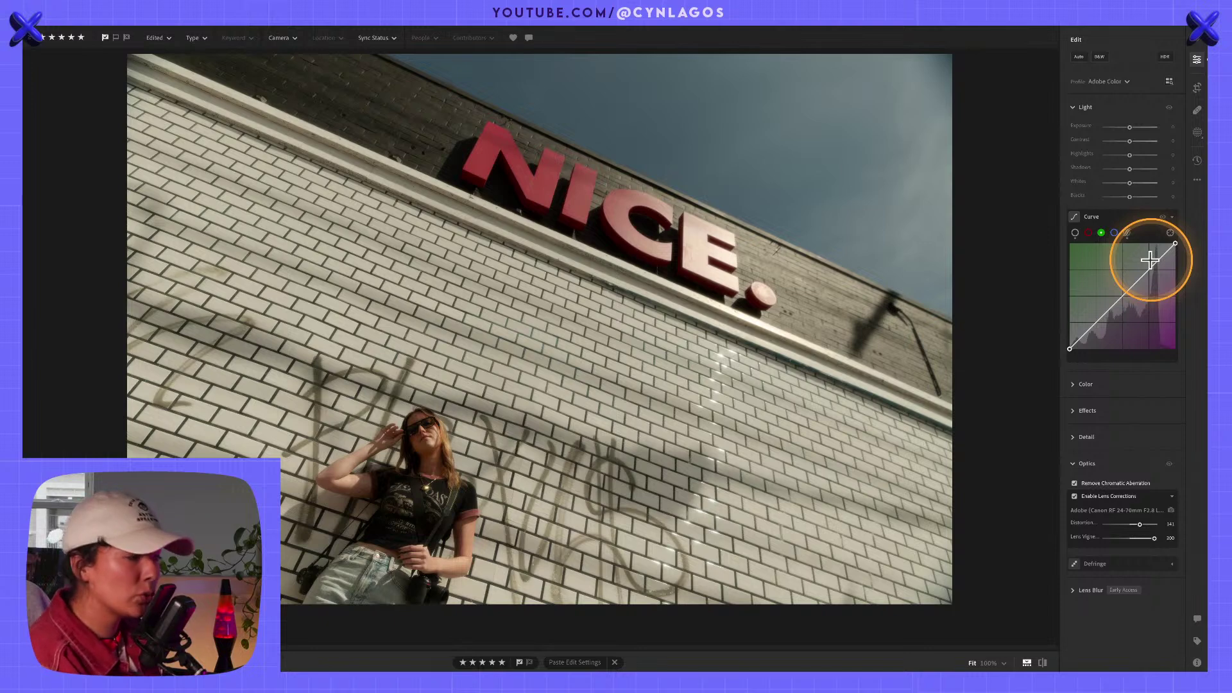
Collapse the Curve section and expand the Color controls for the NICE. sign photo.
click(1122, 215)
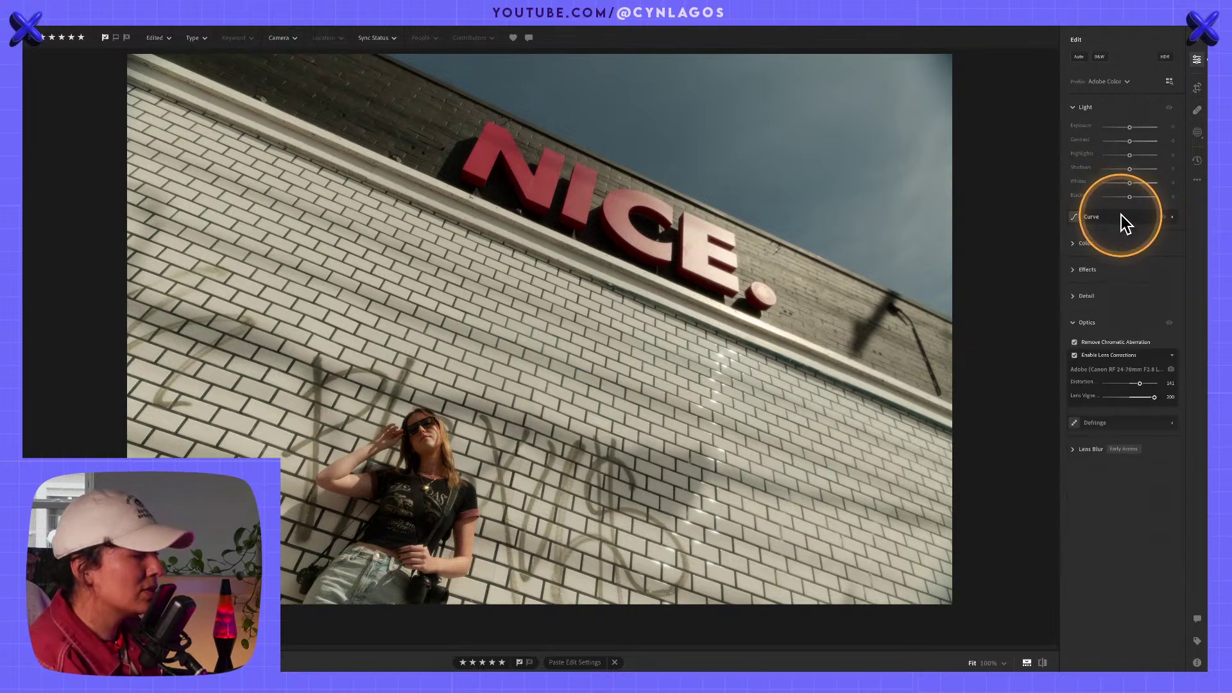
click(1122, 216)
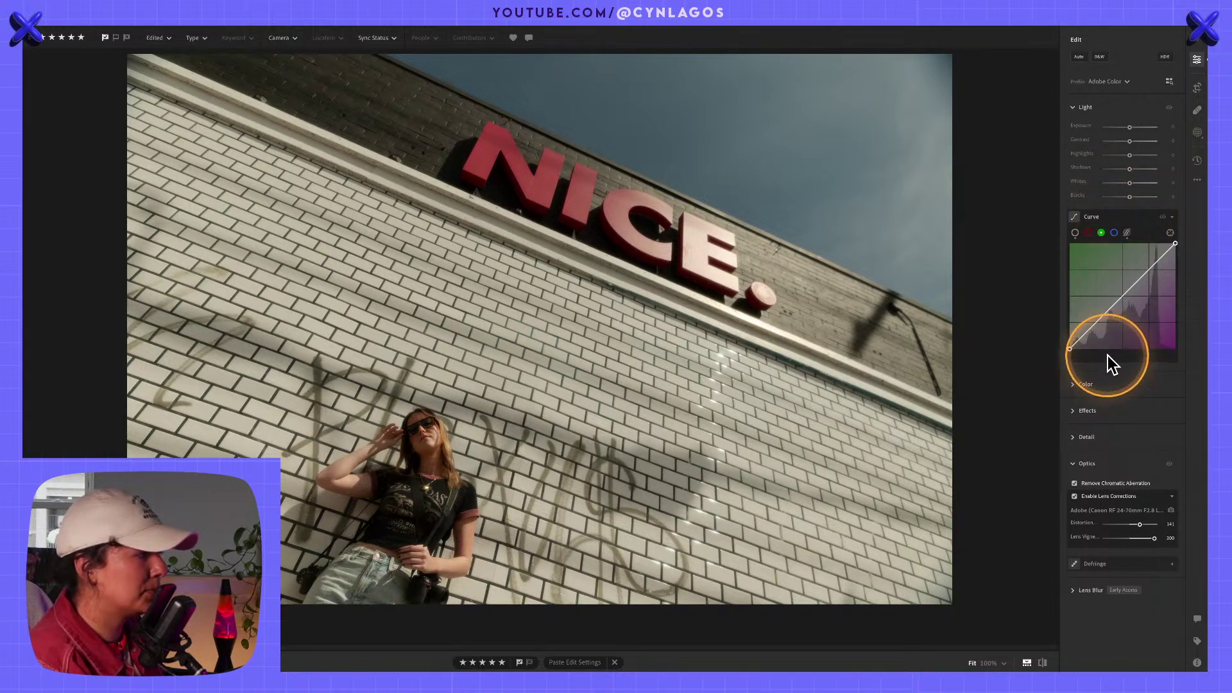
click(1103, 217)
click(1071, 247)
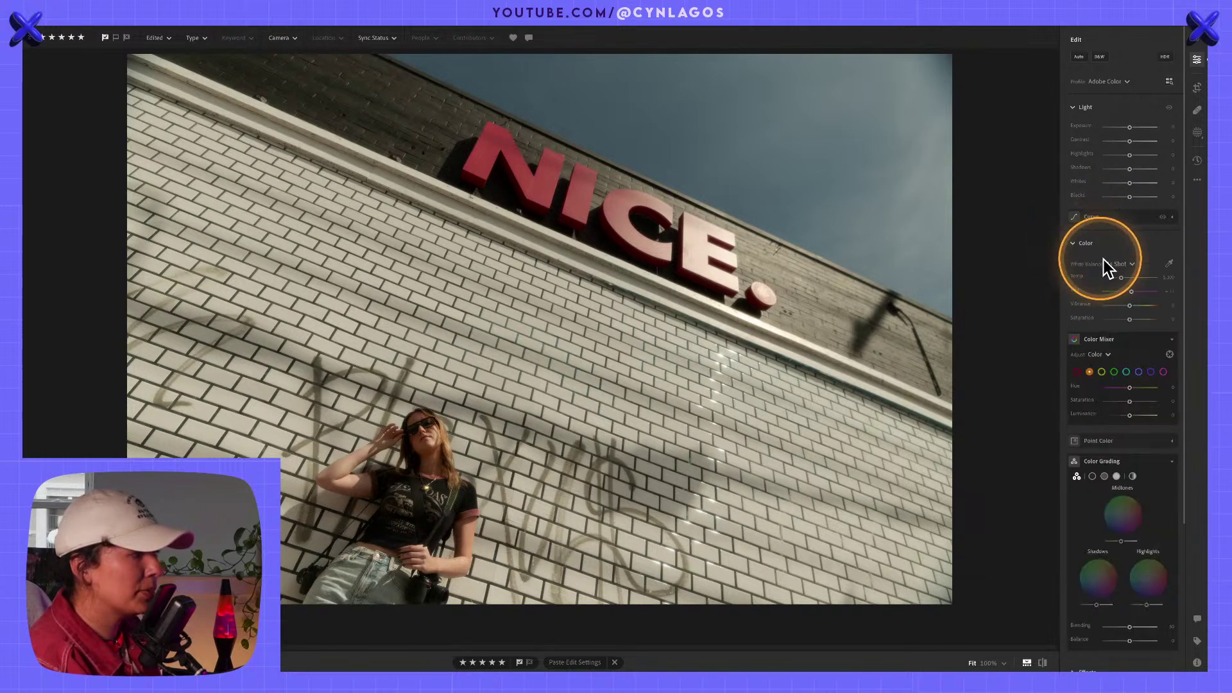
click(1121, 240)
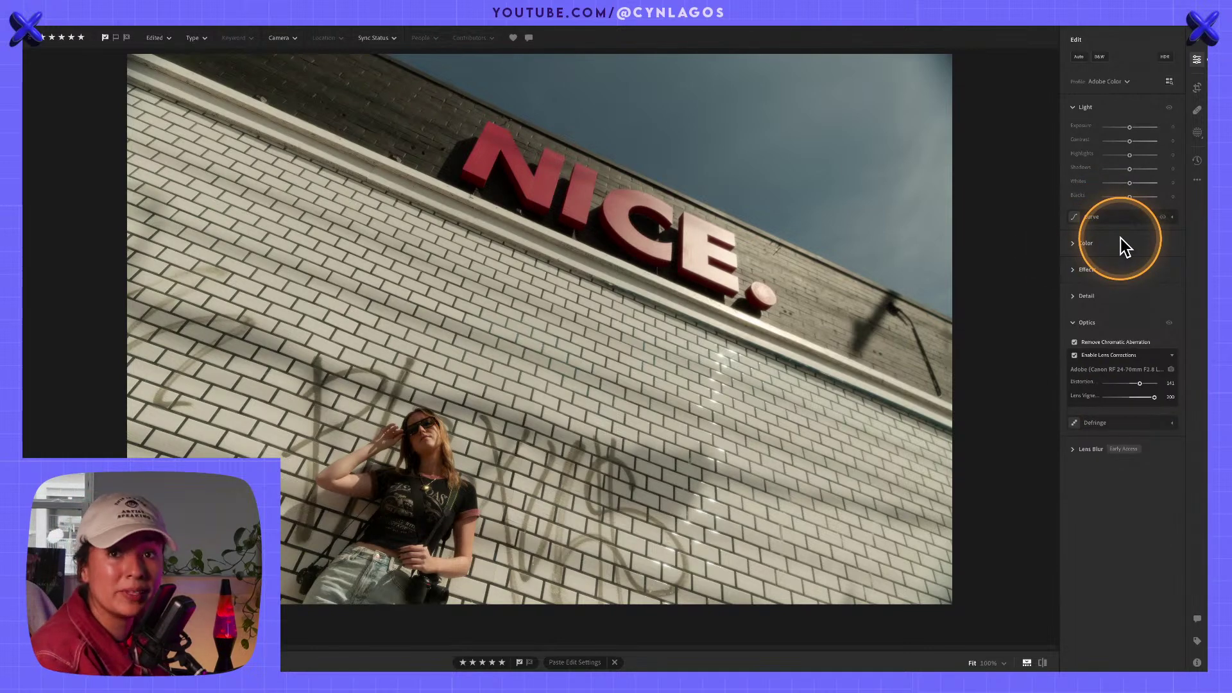
click(1076, 244)
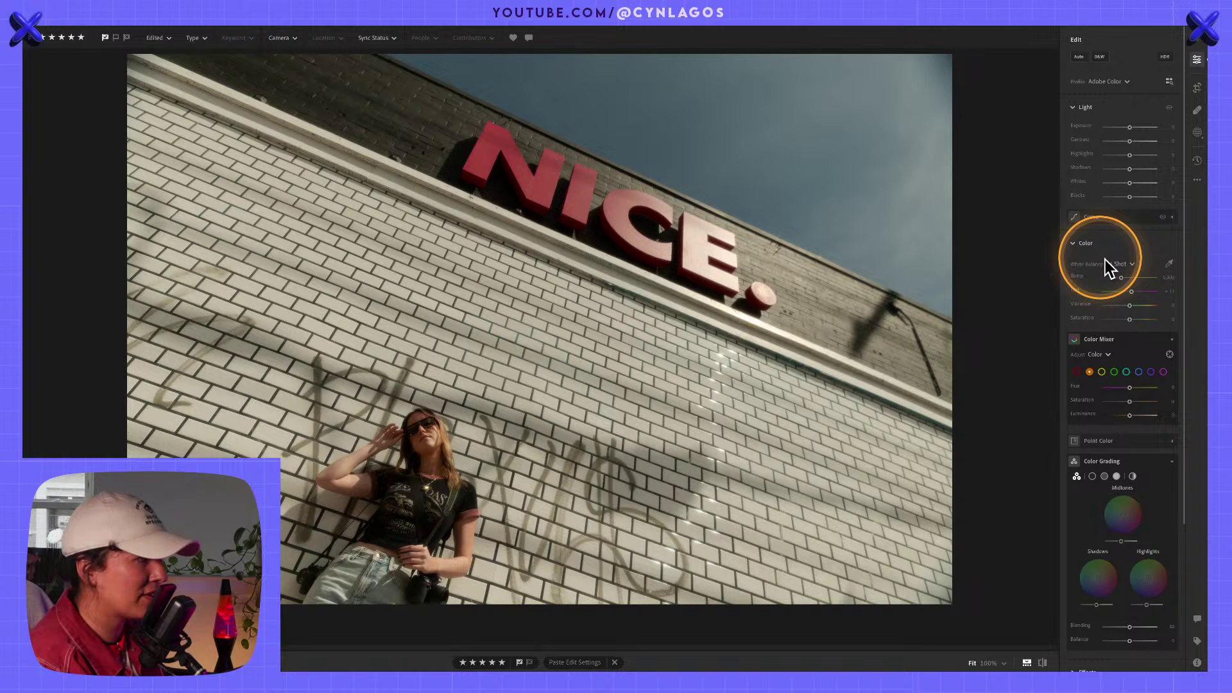
Set a custom white balance with the selector, trying the blue sky first and finally sampling the white brick wall.
click(1169, 265)
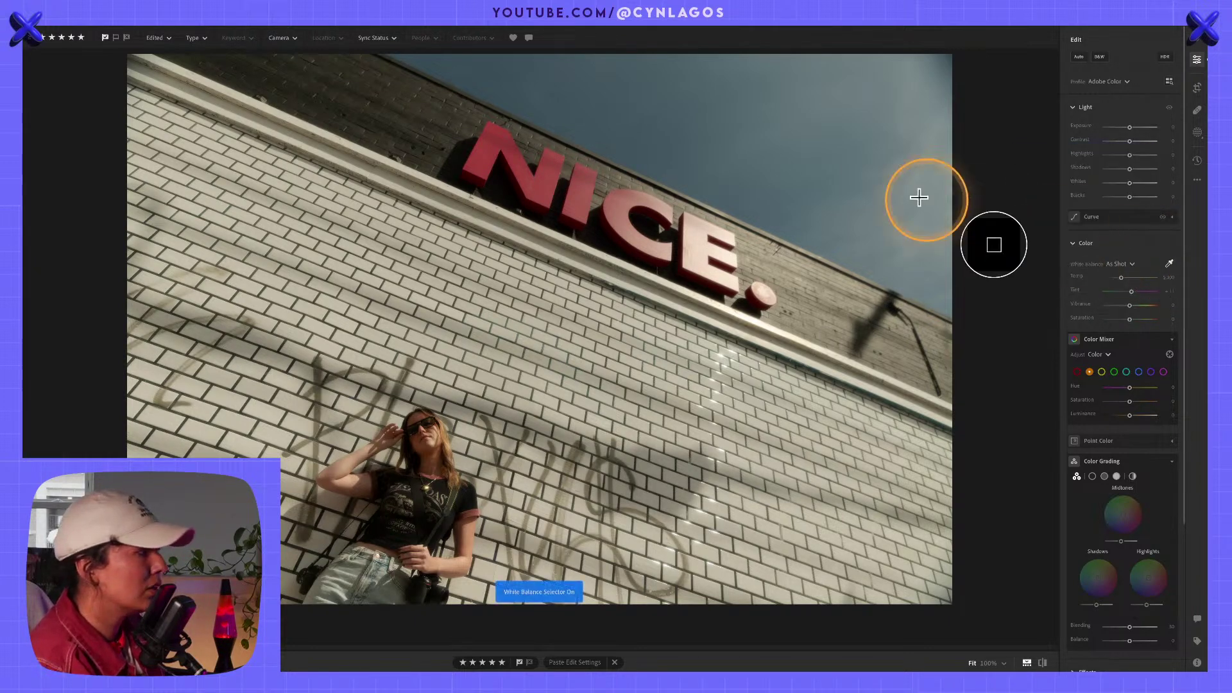
click(826, 161)
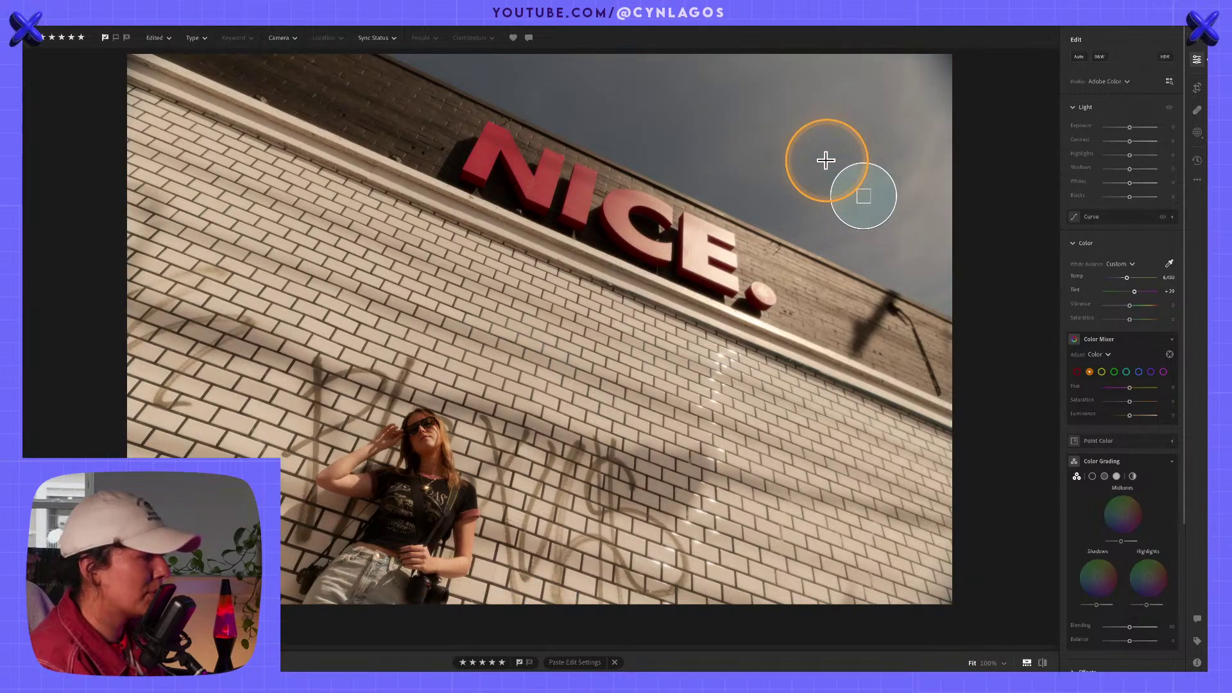
click(1171, 264)
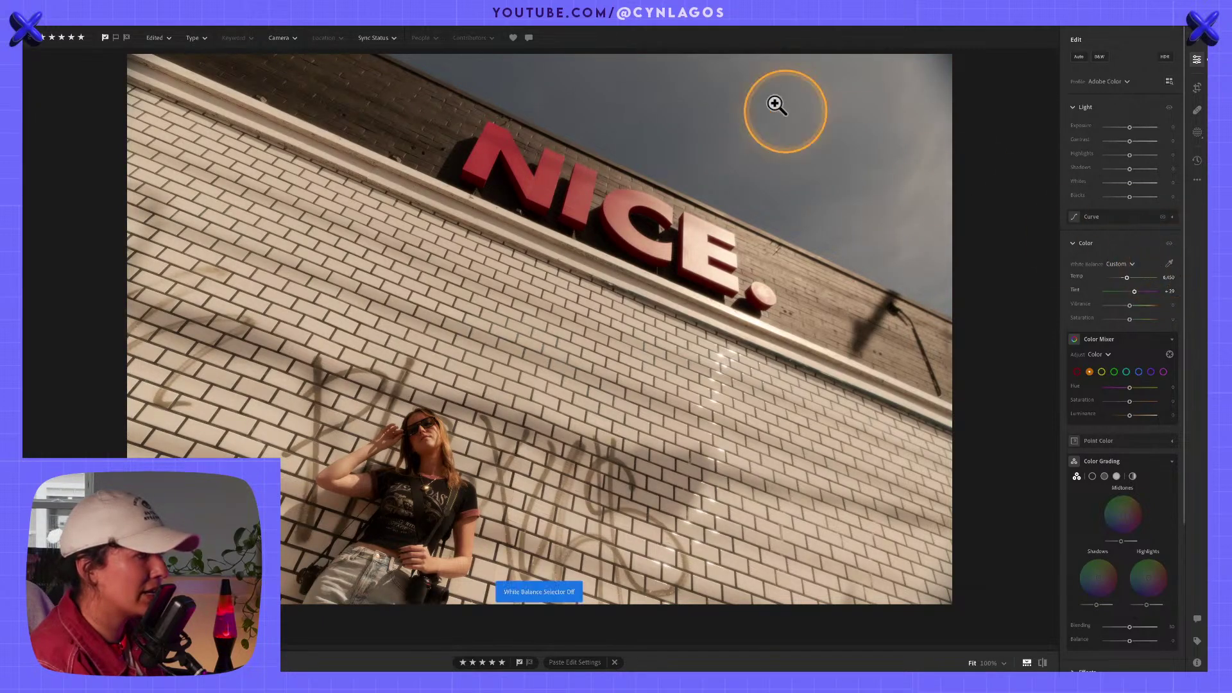
click(1170, 264)
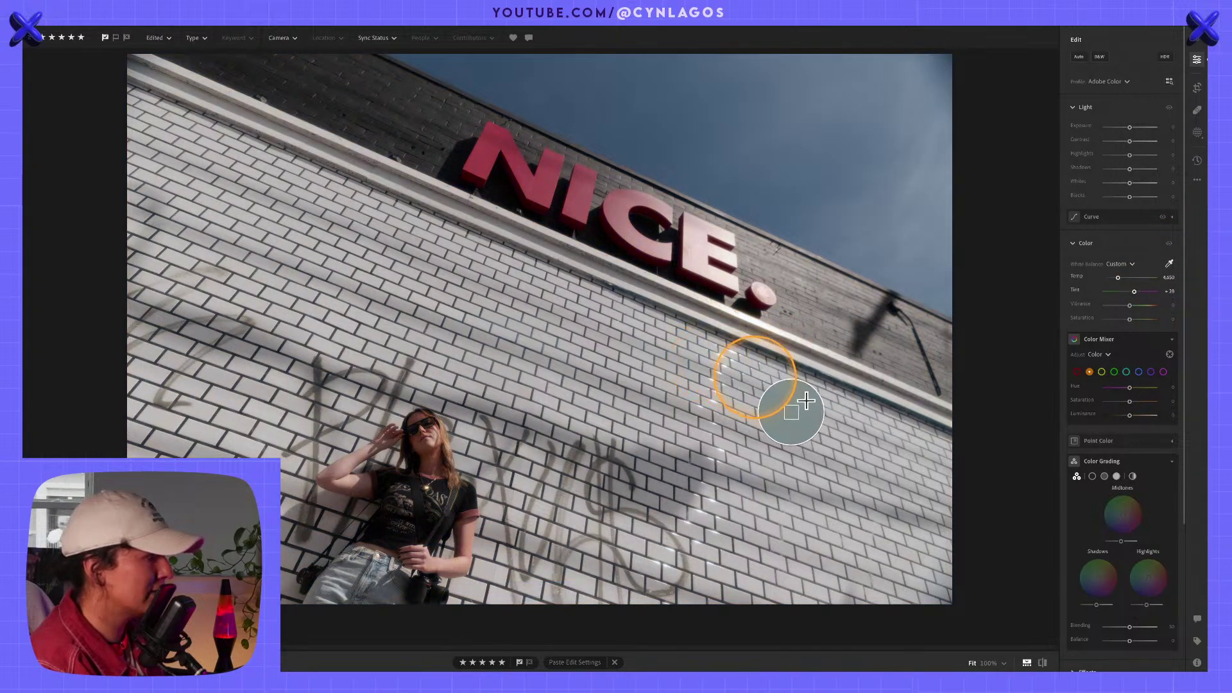
key(alt)
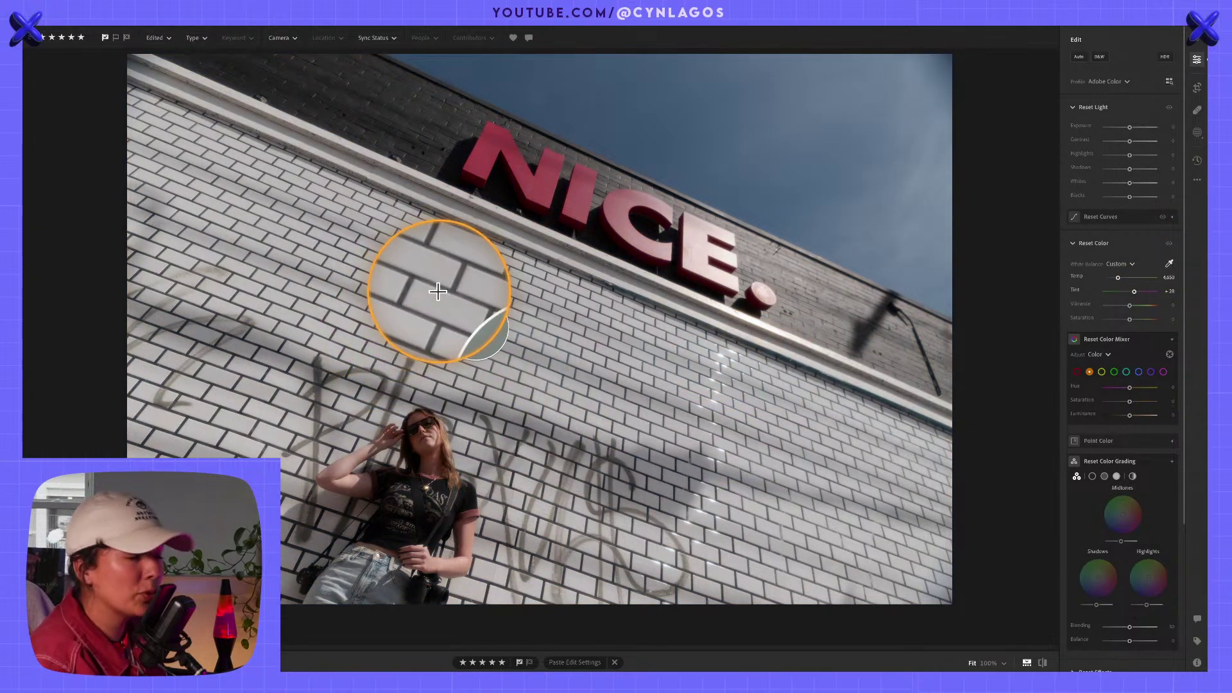
Turn on the Color Mixer's targeted adjustment for Hue and shift the blue of the sky to green at -100.
click(1170, 354)
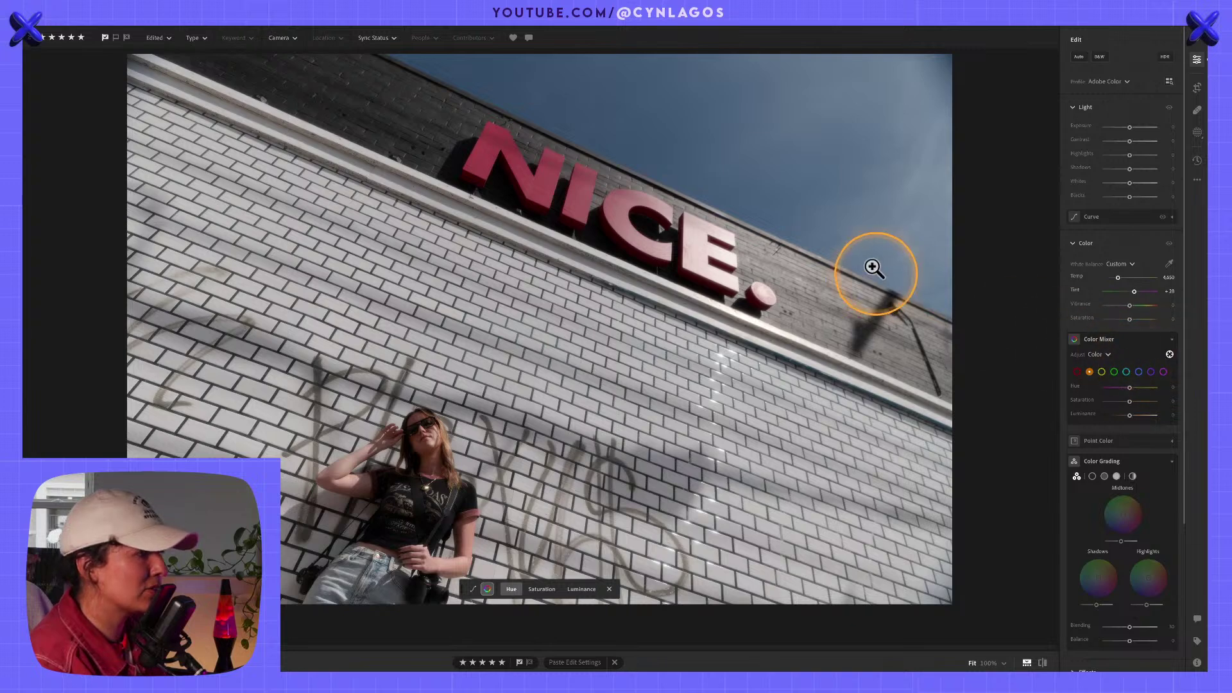
key(alt)
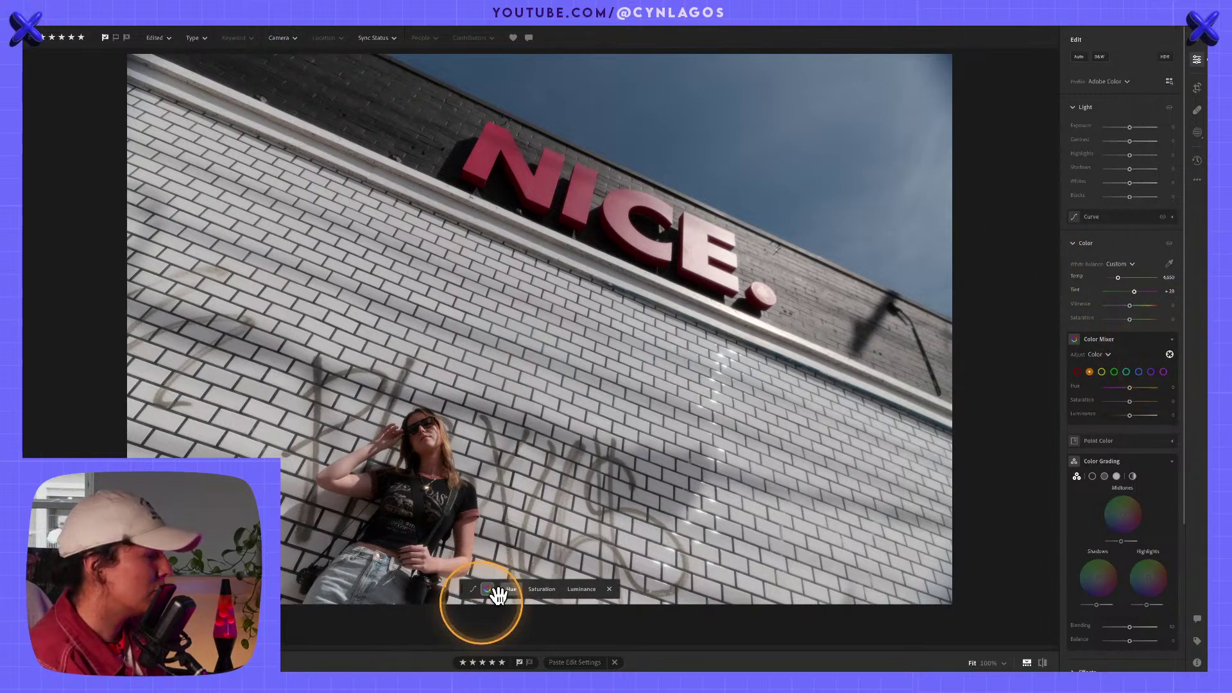
key(alt)
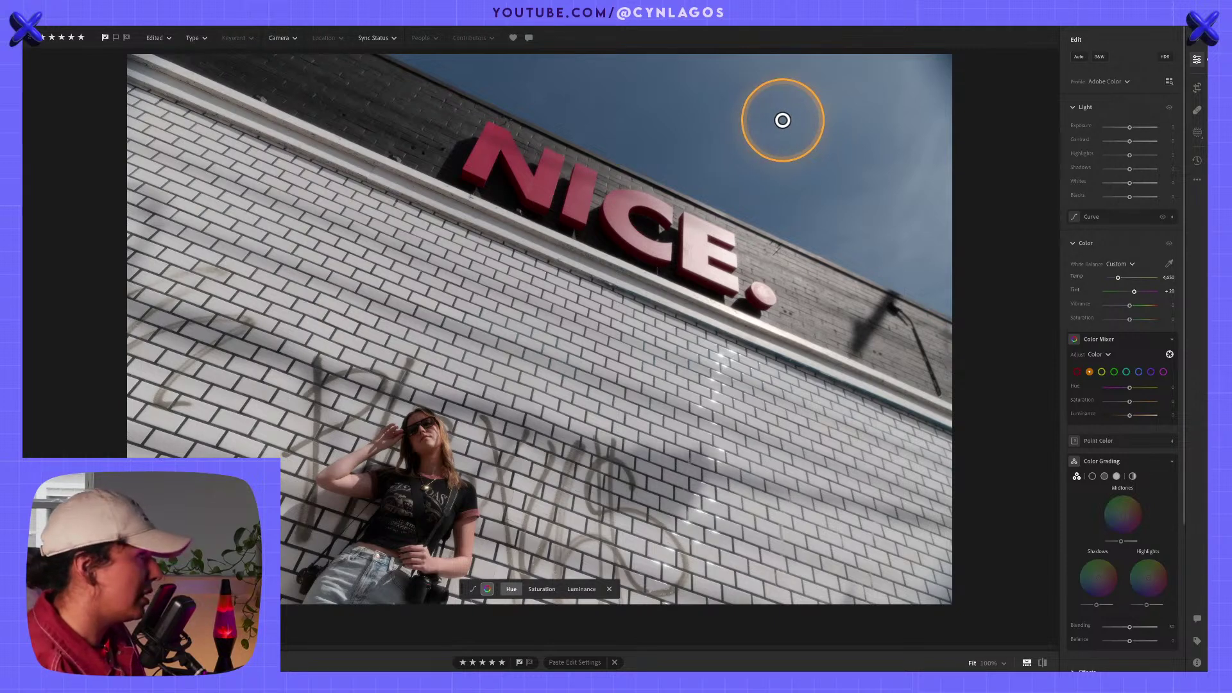
mouse_move(780, 125)
mouse_down()
mouse_move(742, 120)
mouse_move(812, 110)
mouse_move(726, 107)
mouse_move(814, 118)
mouse_move(783, 121)
mouse_up()
click(513, 589)
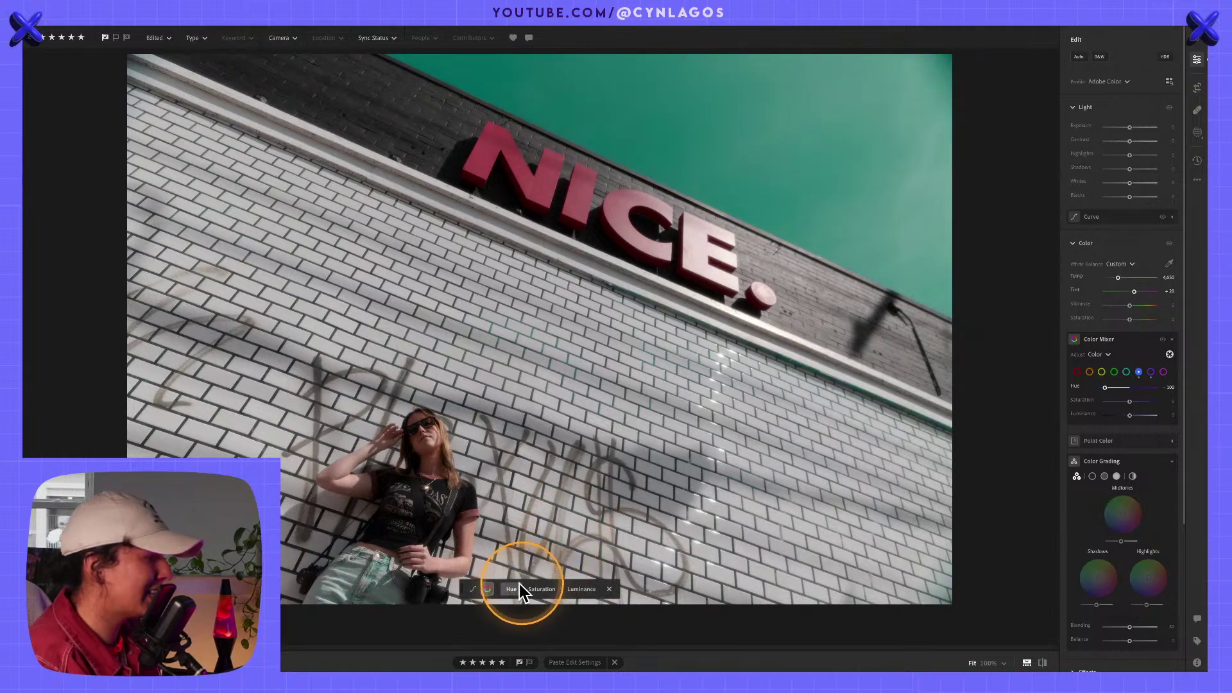
Reposition the targeted adjustment bar near the sky and try shifting the sky's hue towards purple.
key(alt)
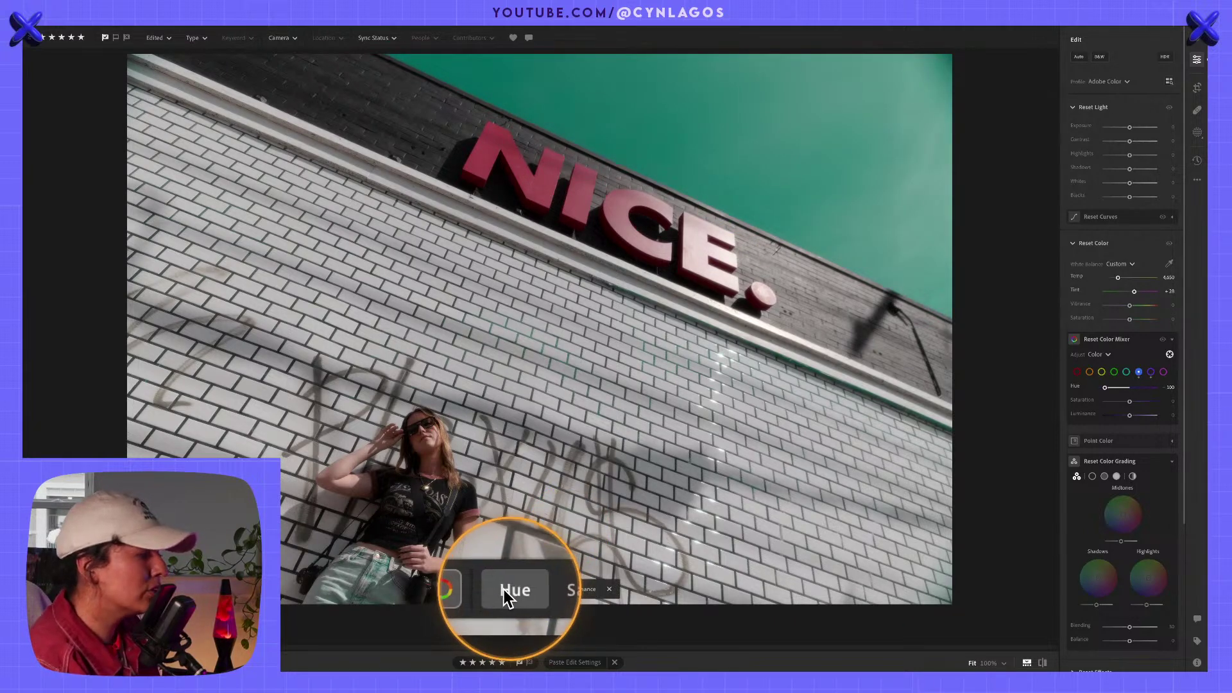
drag(461, 589, 622, 156)
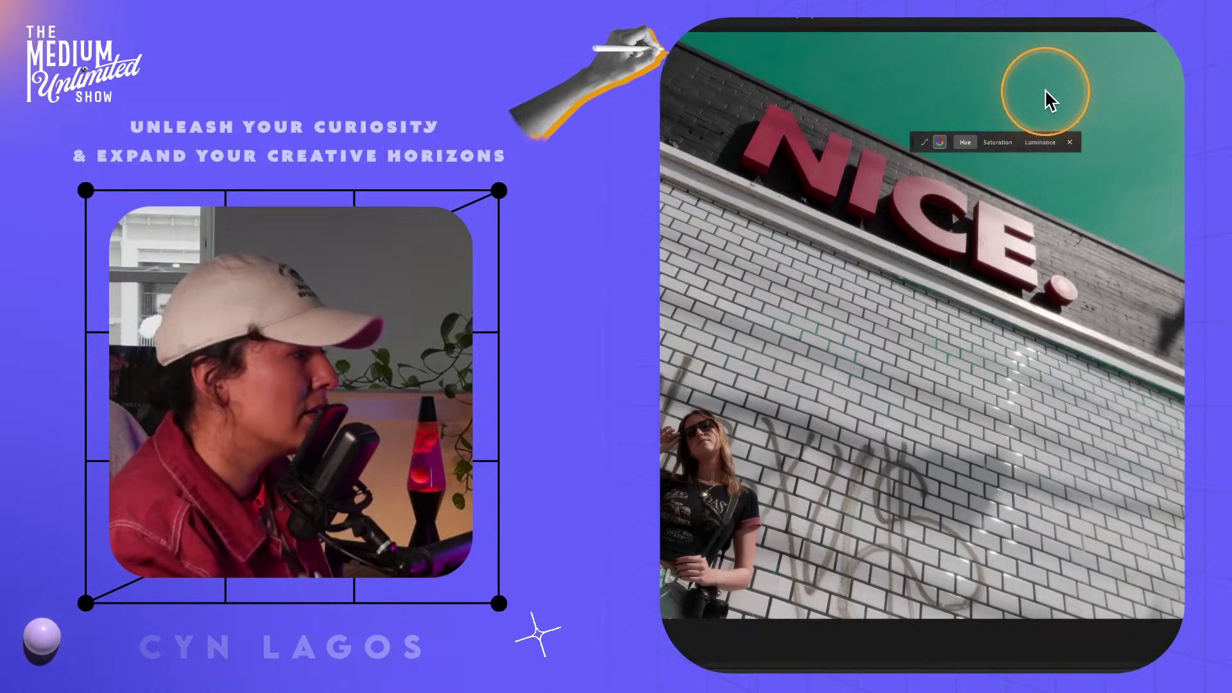
drag(1045, 99, 1159, 88)
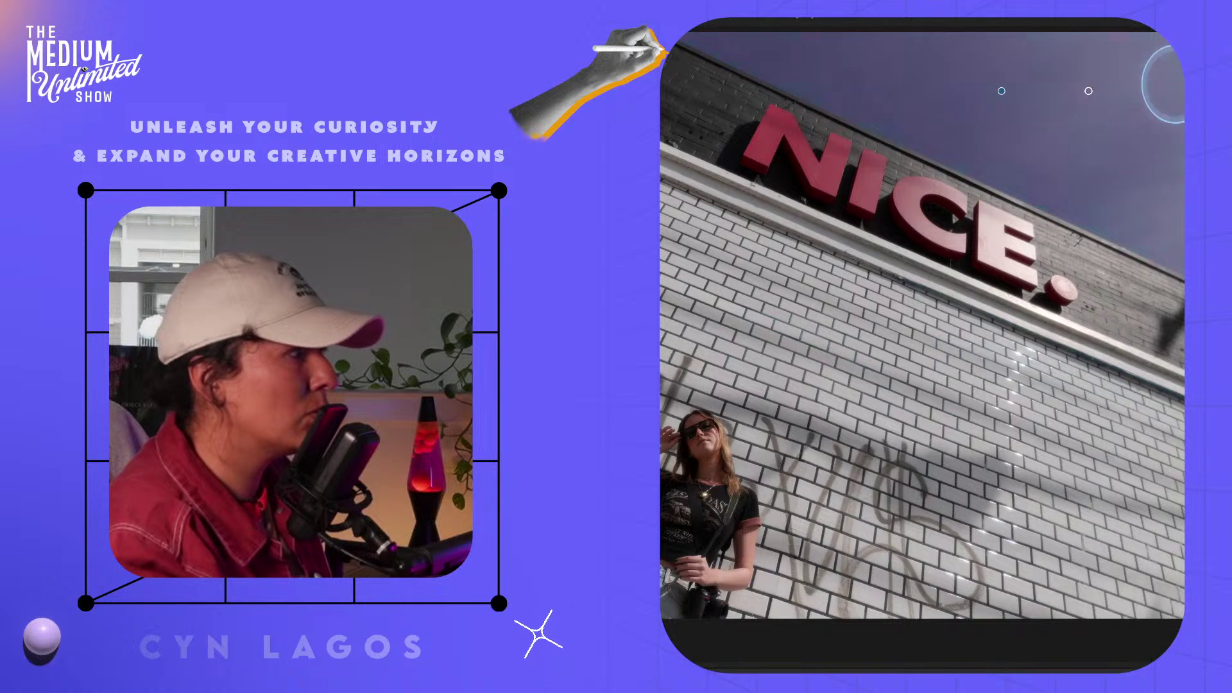
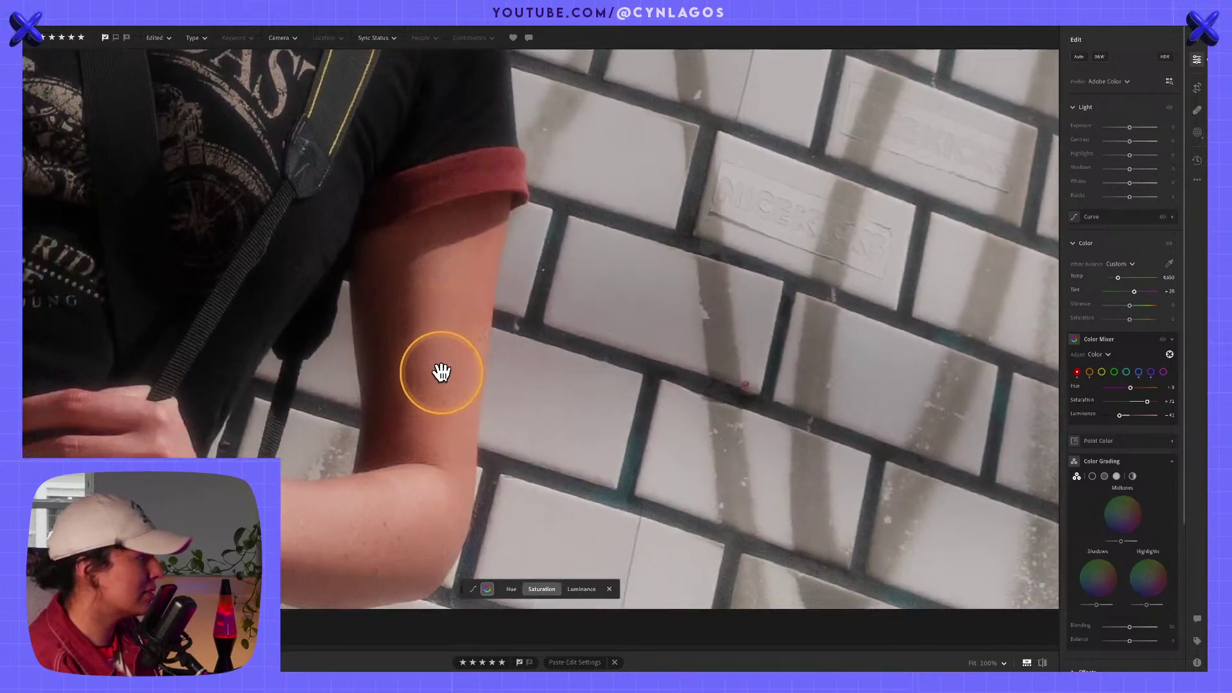
Leave targeted adjustment, inspect the woman's skin tones and the wall up close, and fit the whole photo in view.
key(alt)
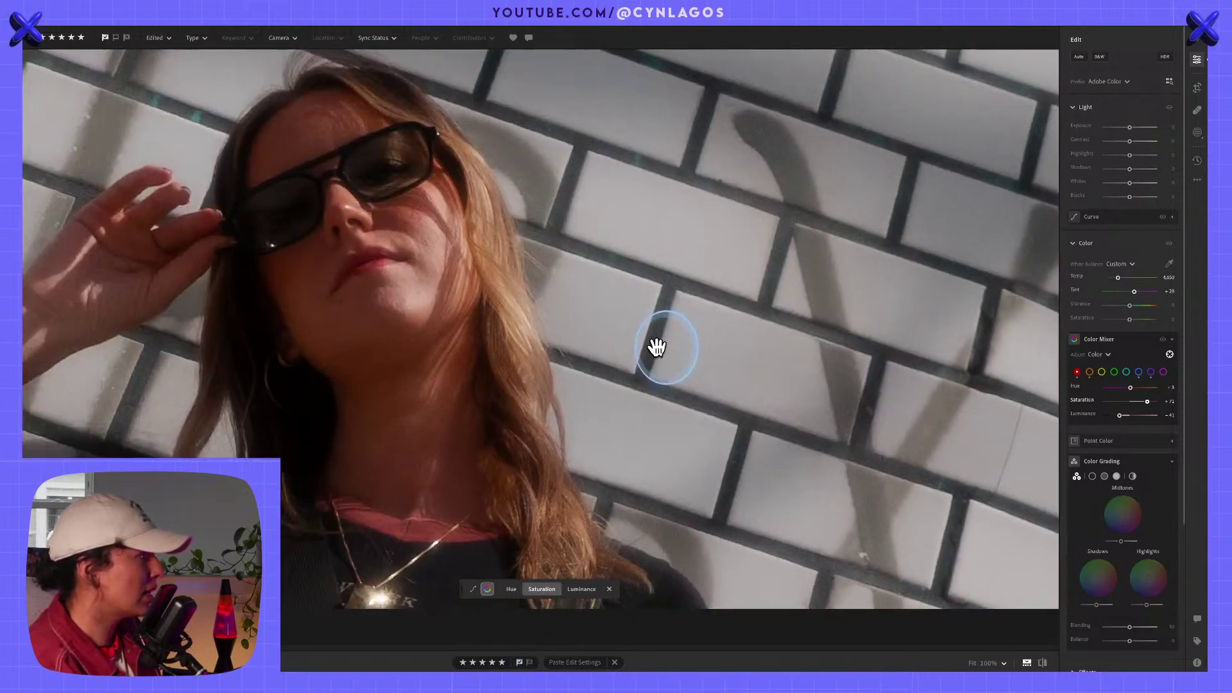
key(Escape)
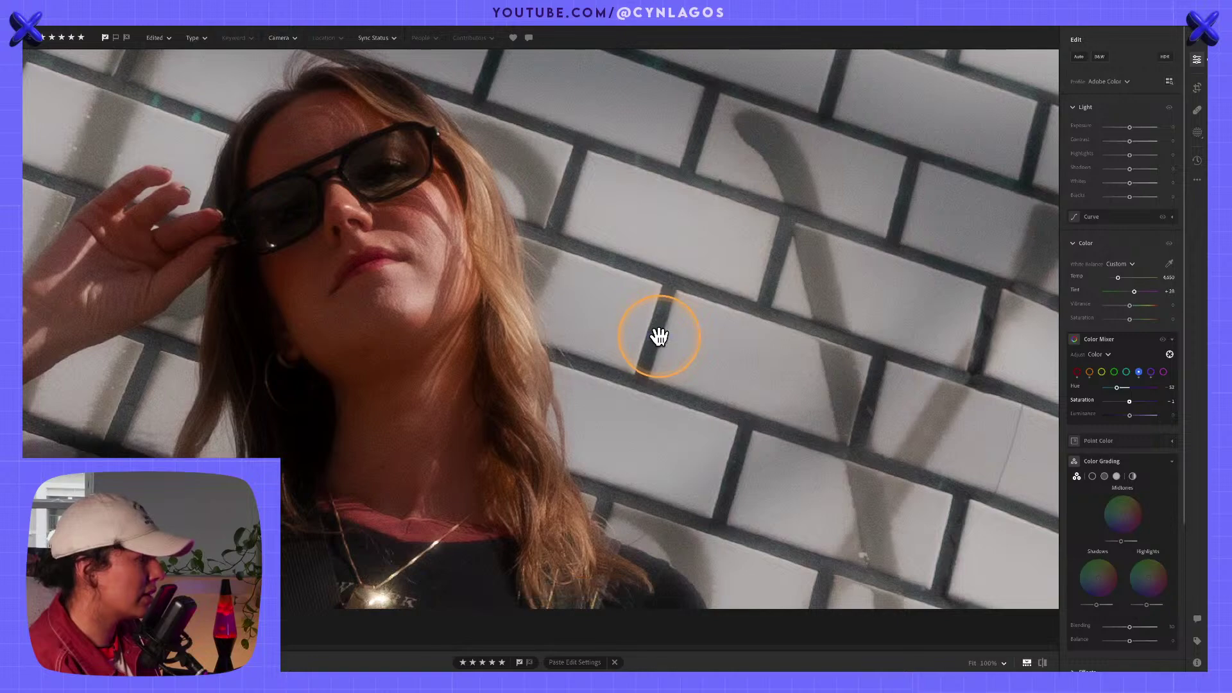
click(659, 337)
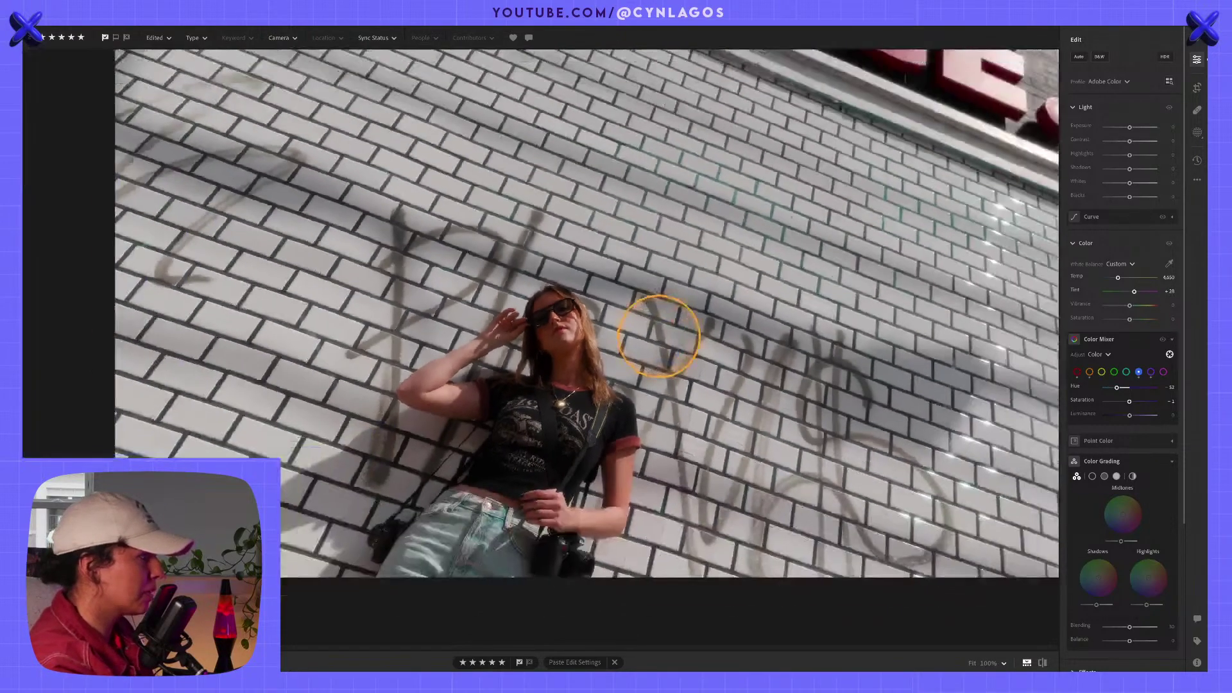
click(653, 328)
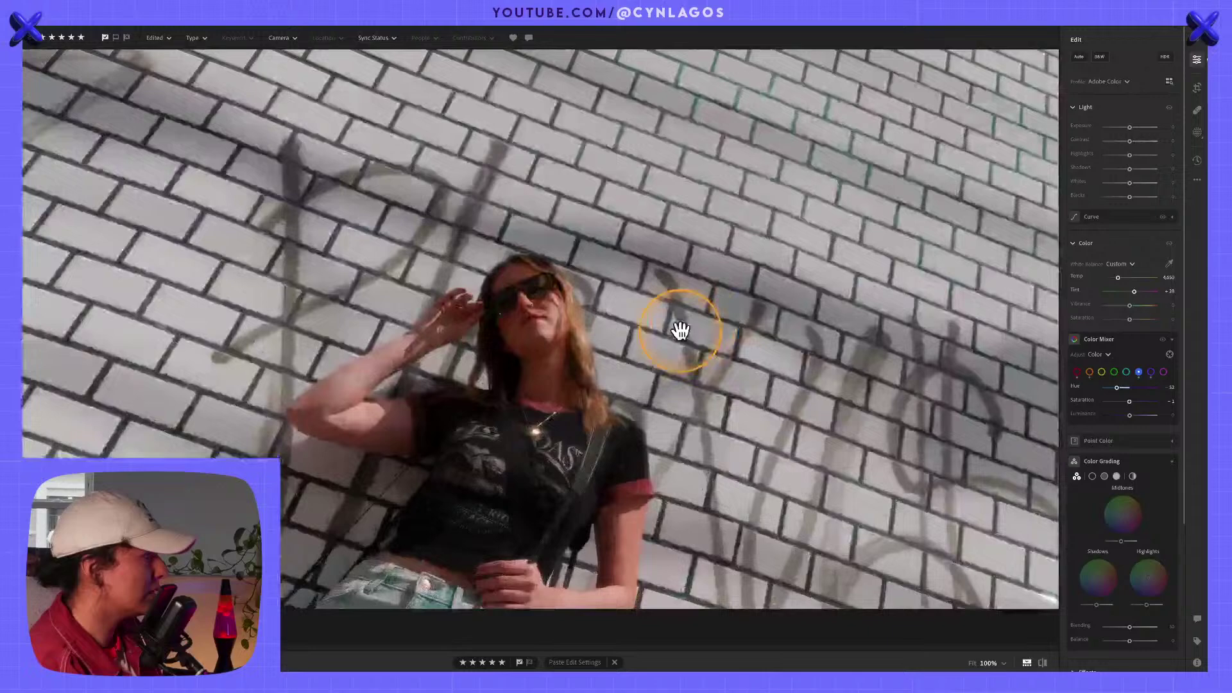
click(680, 331)
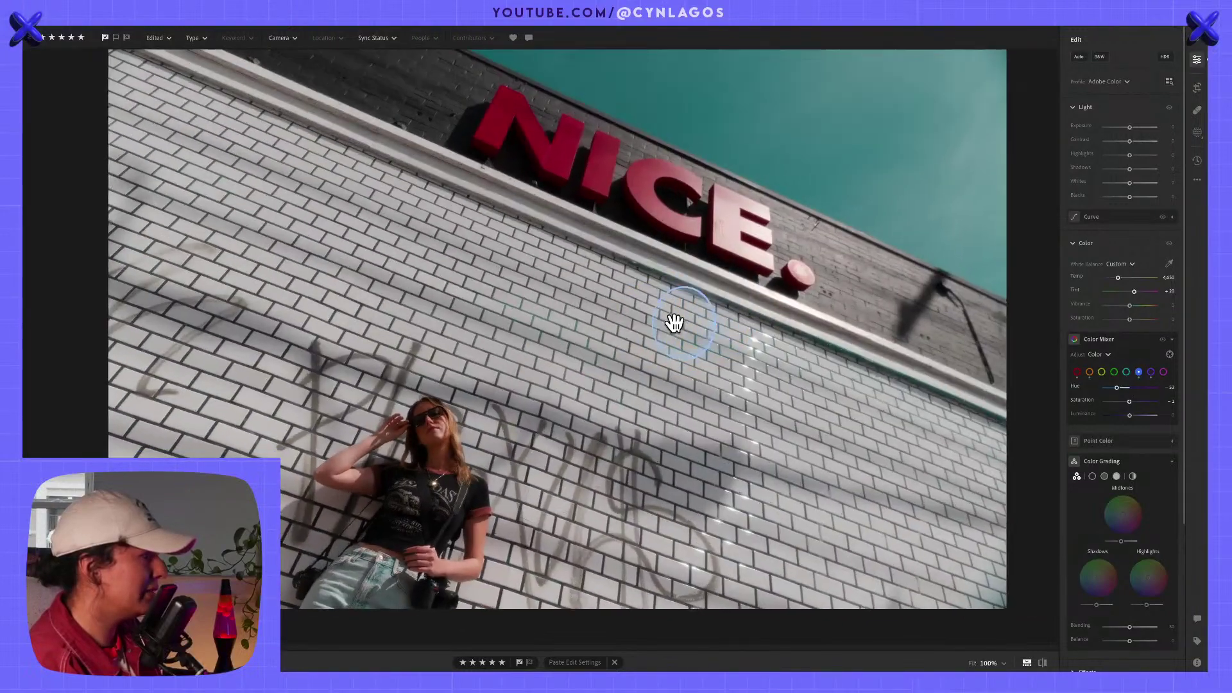
click(674, 323)
click(674, 322)
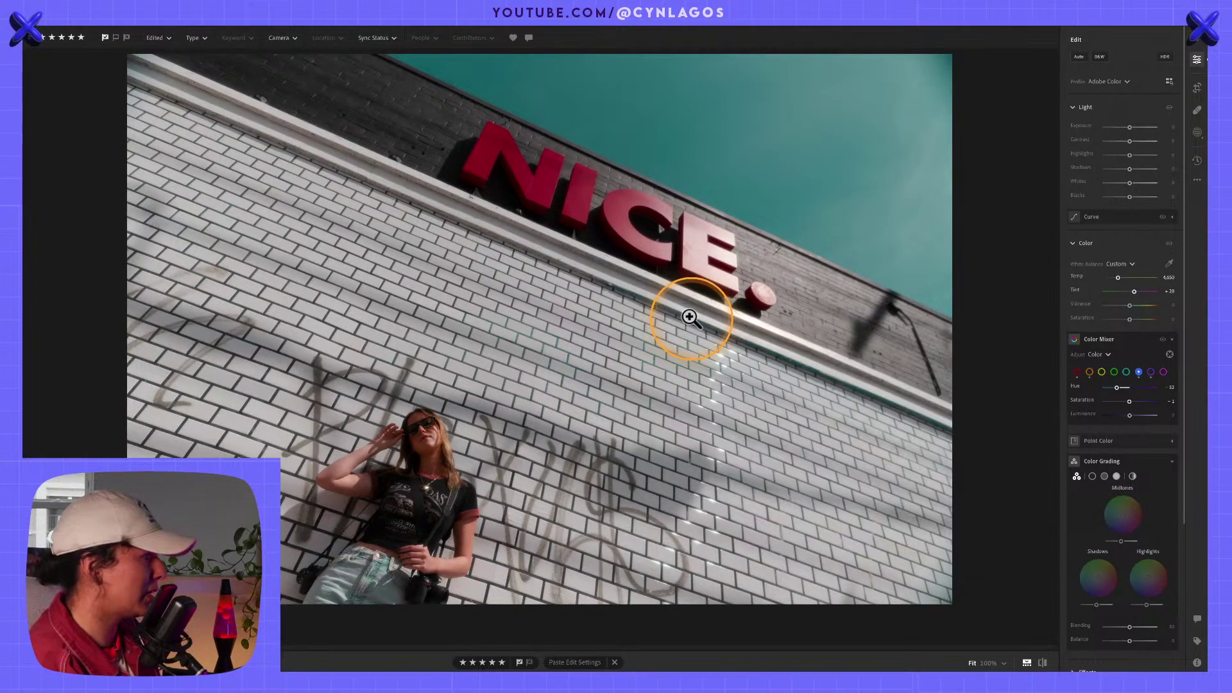
Check the photo among the other Nice shots in the grid, reopen it for editing, and collapse the Light section.
key(g)
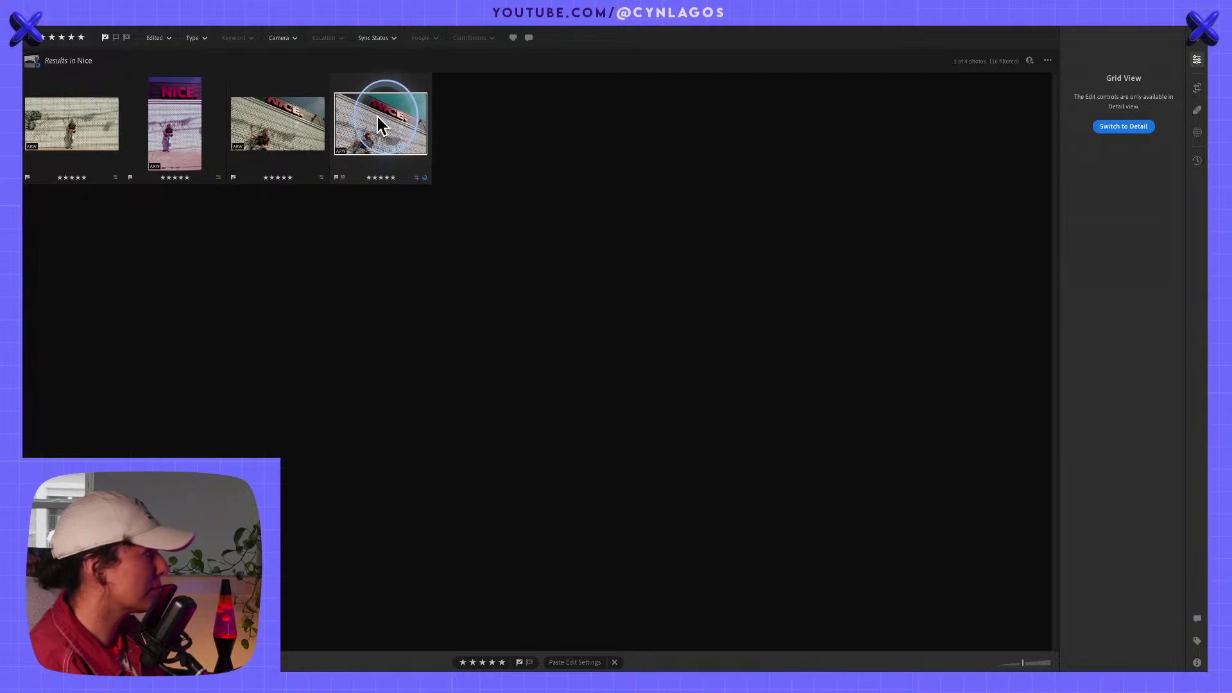
double_click(379, 122)
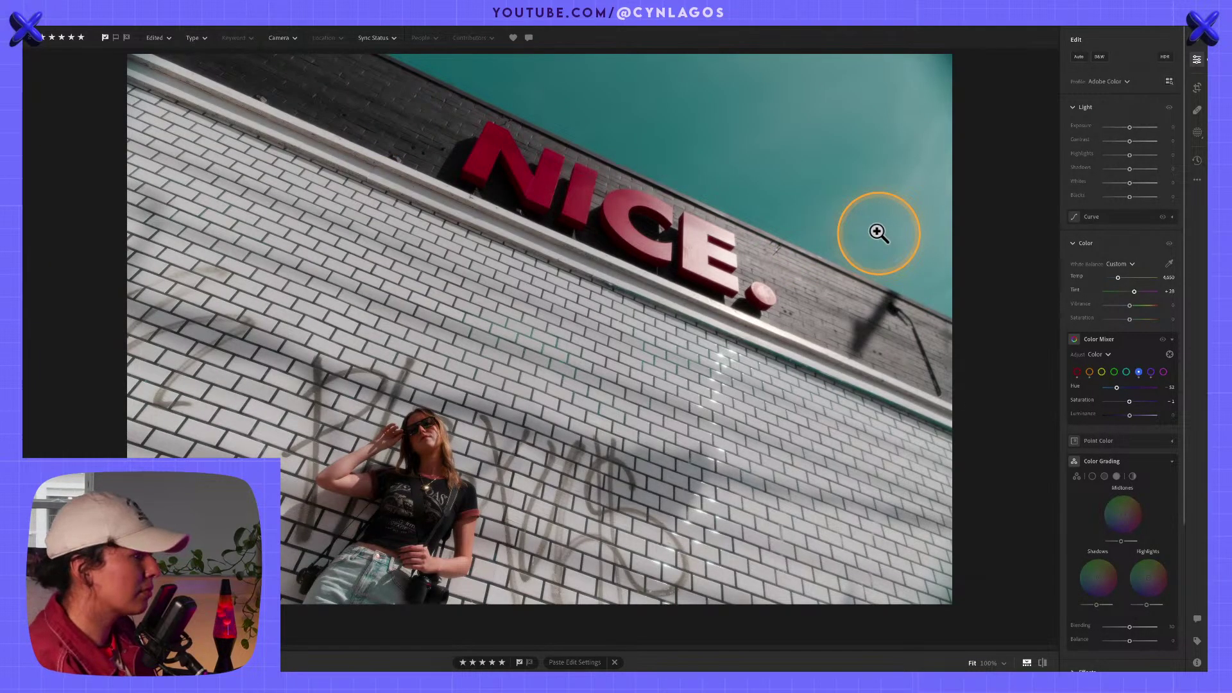
click(1134, 106)
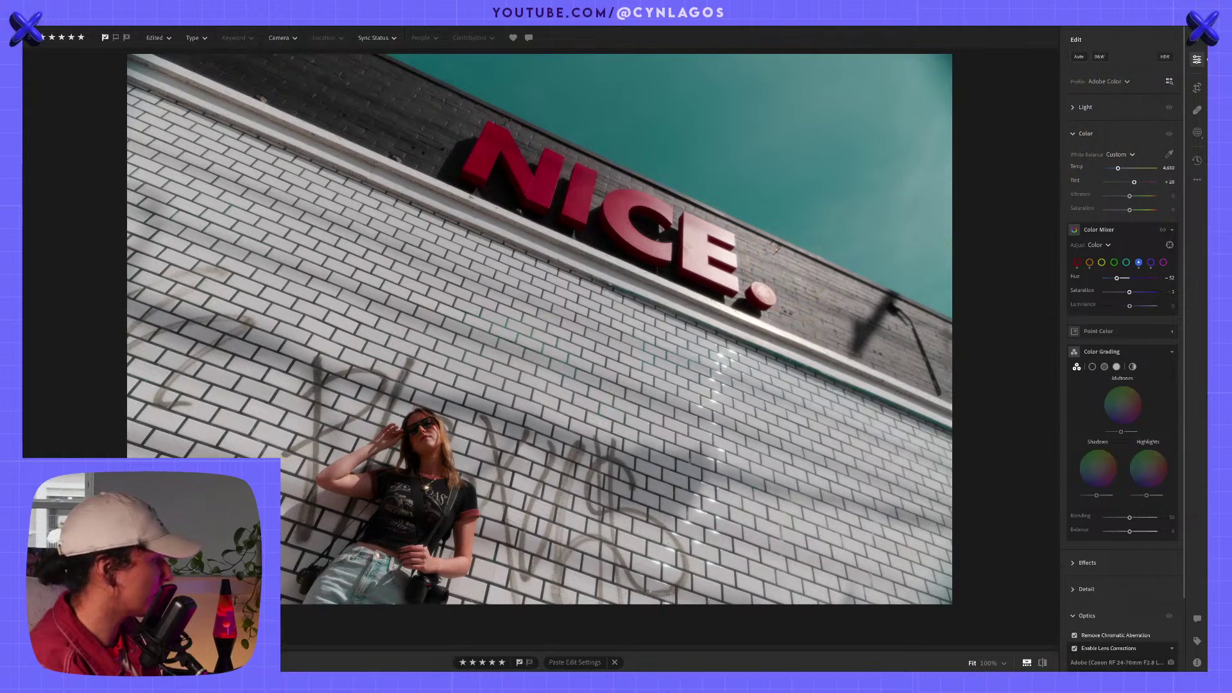
key(Right)
key(Right)
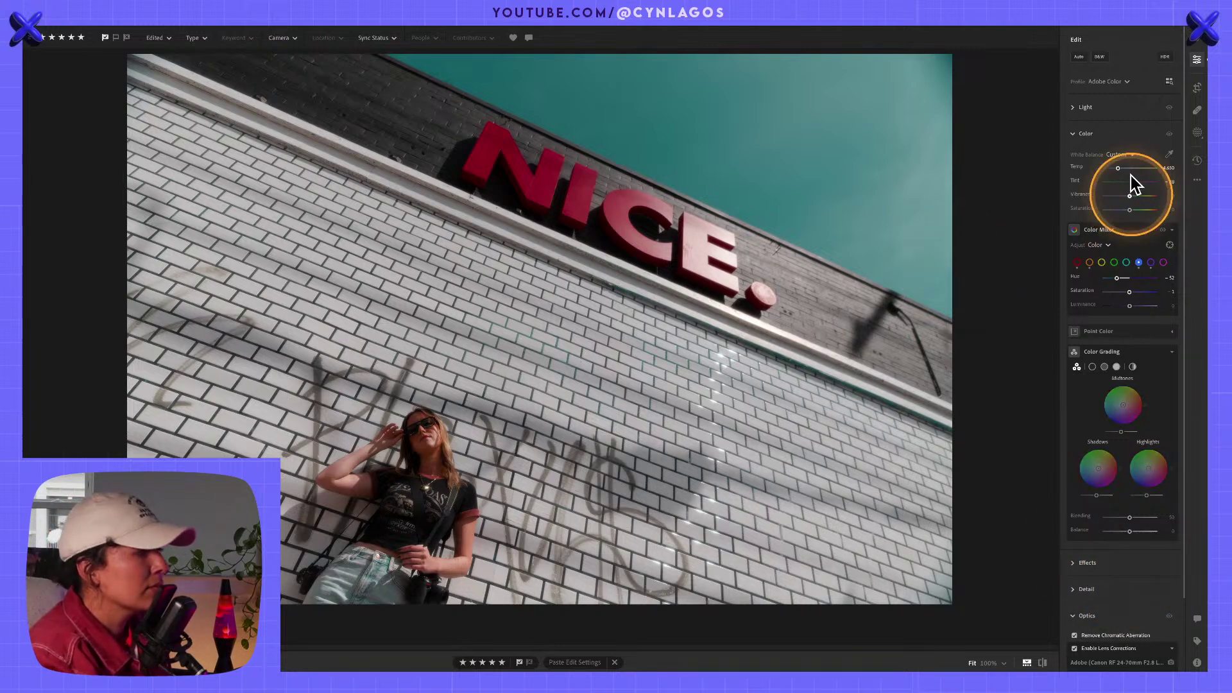
Crop the teal-sky NICE. sign photo slightly tighter at the original aspect ratio and apply the crop.
click(1198, 89)
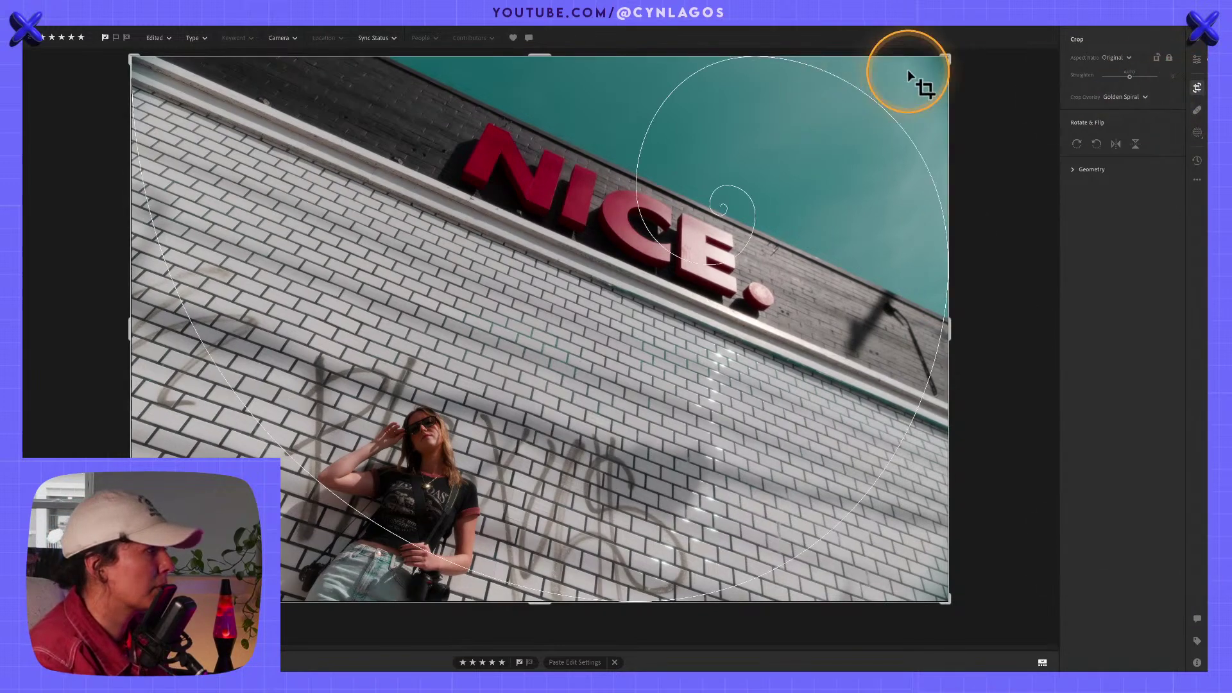
drag(947, 51, 939, 60)
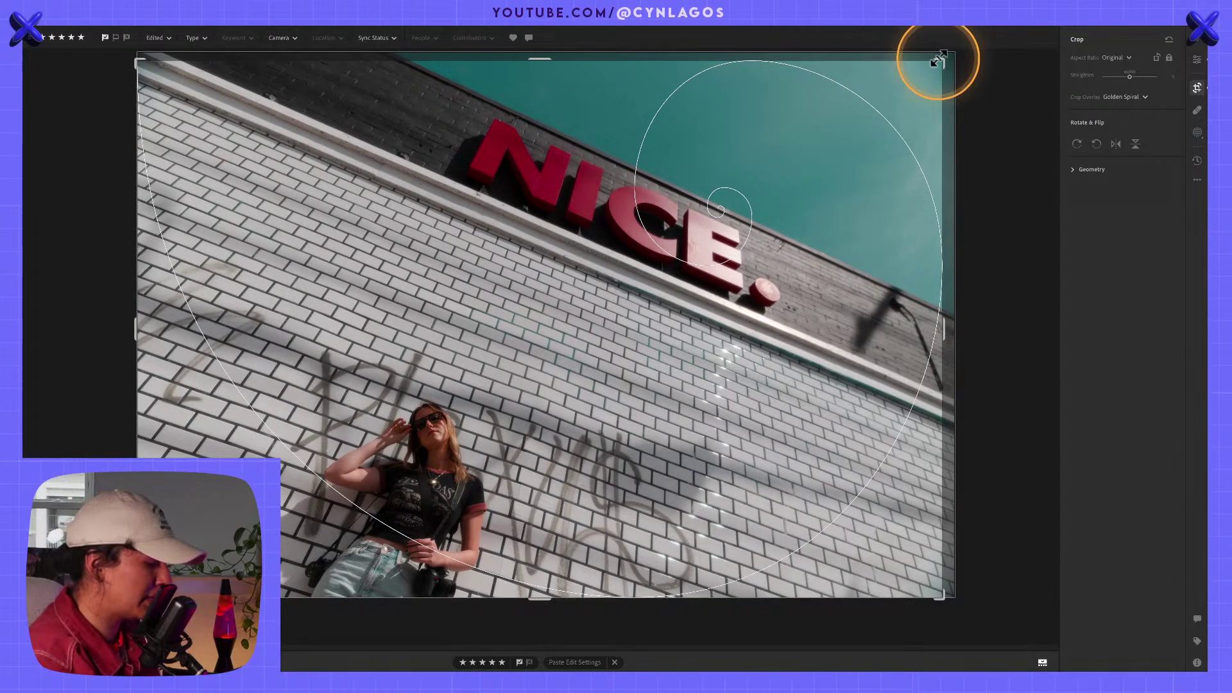
key(Return)
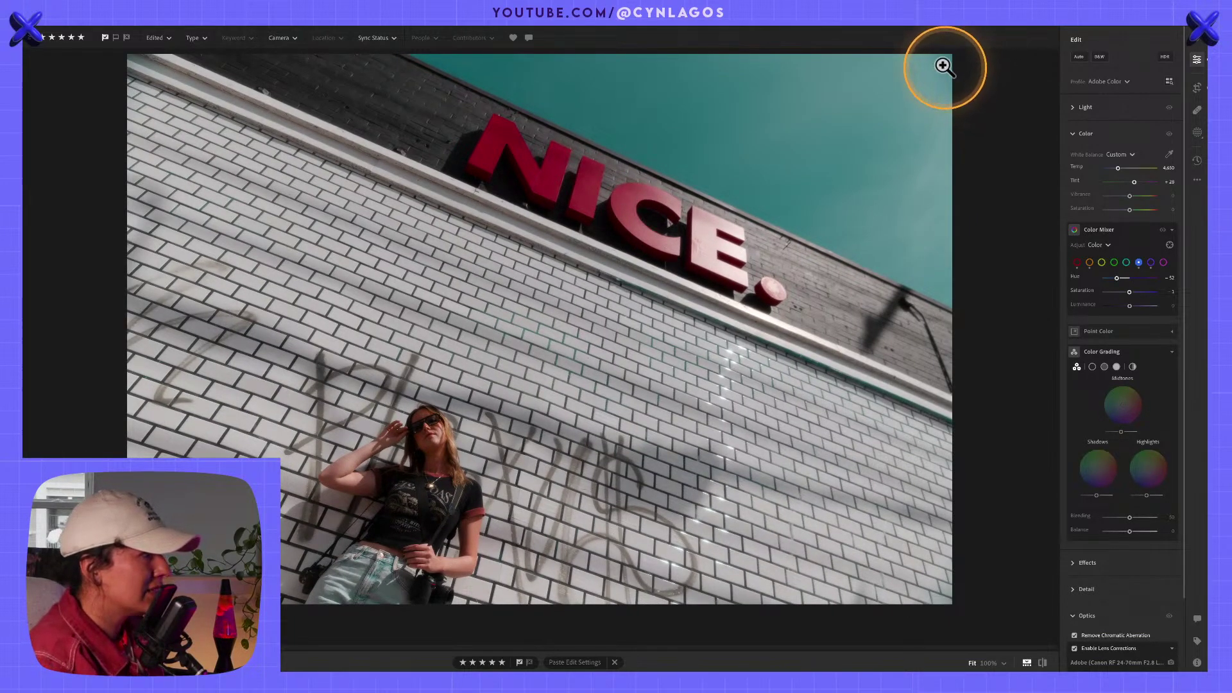
Open the teal-sky NICE. sign photo in Photoshop for further retouching.
key(alt)
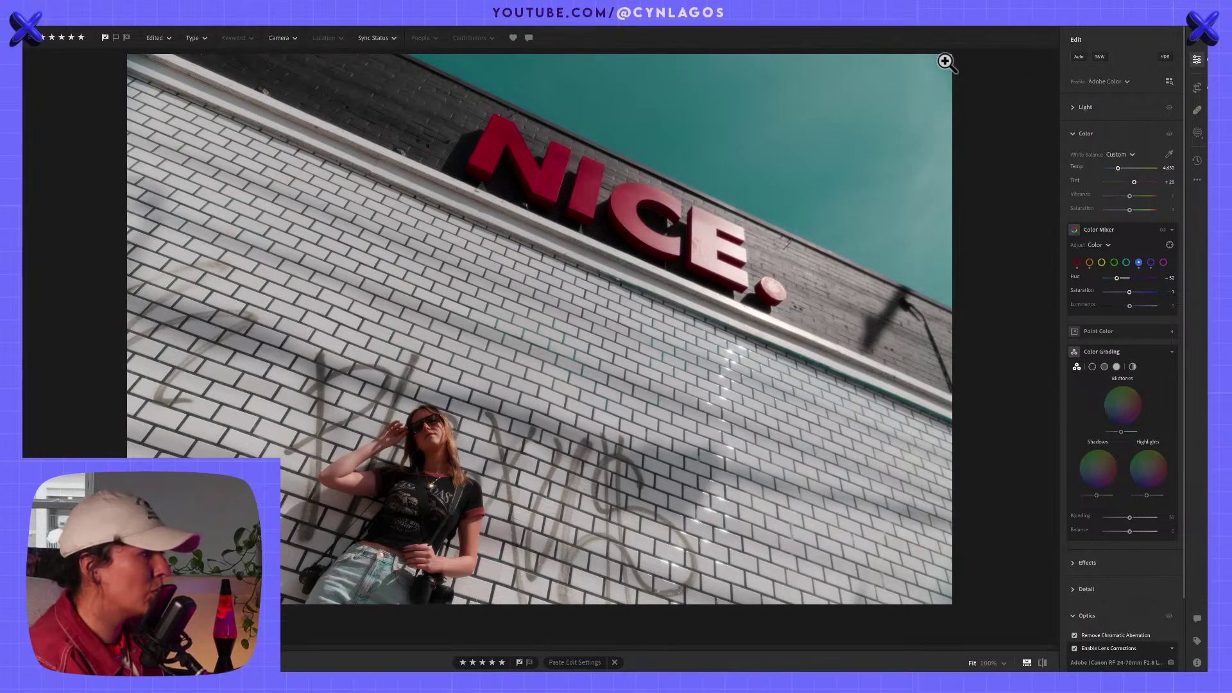
key(alt)
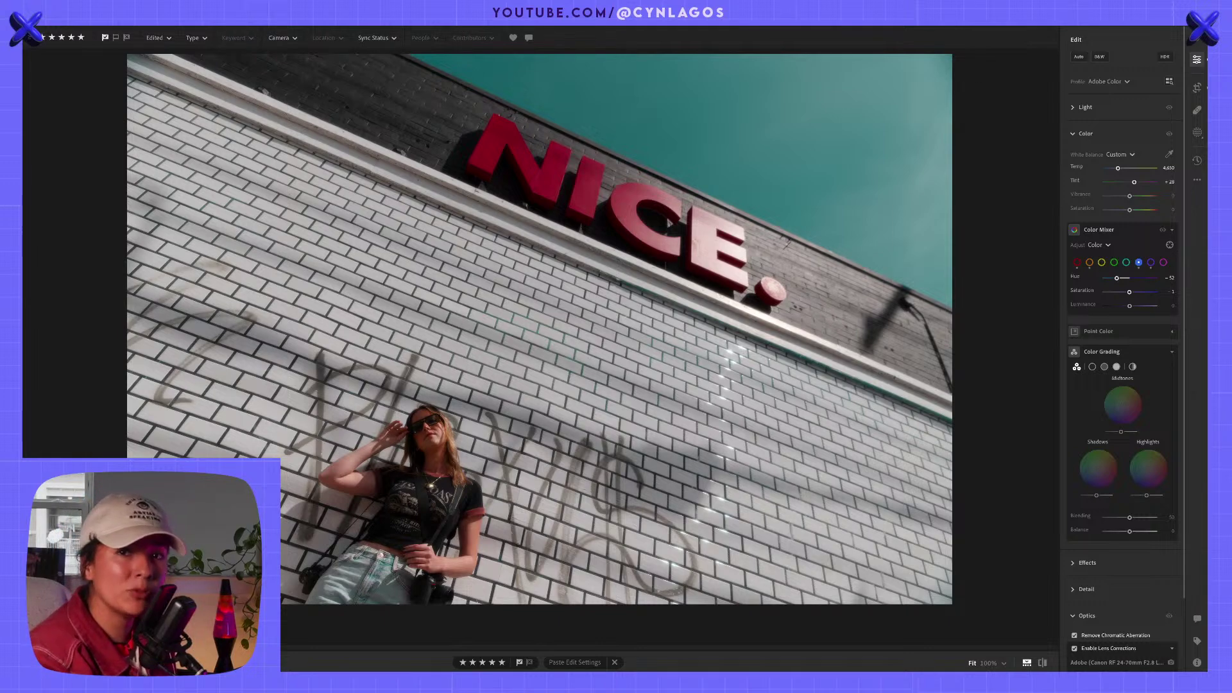
right_click(166, 581)
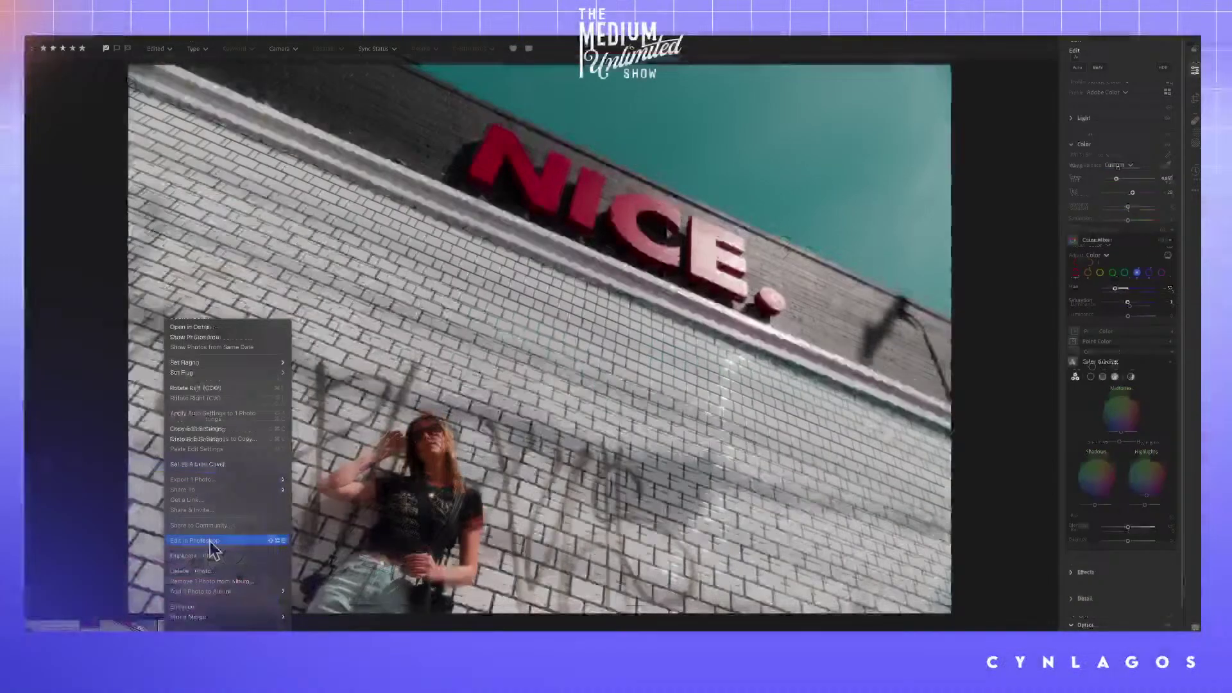
click(212, 543)
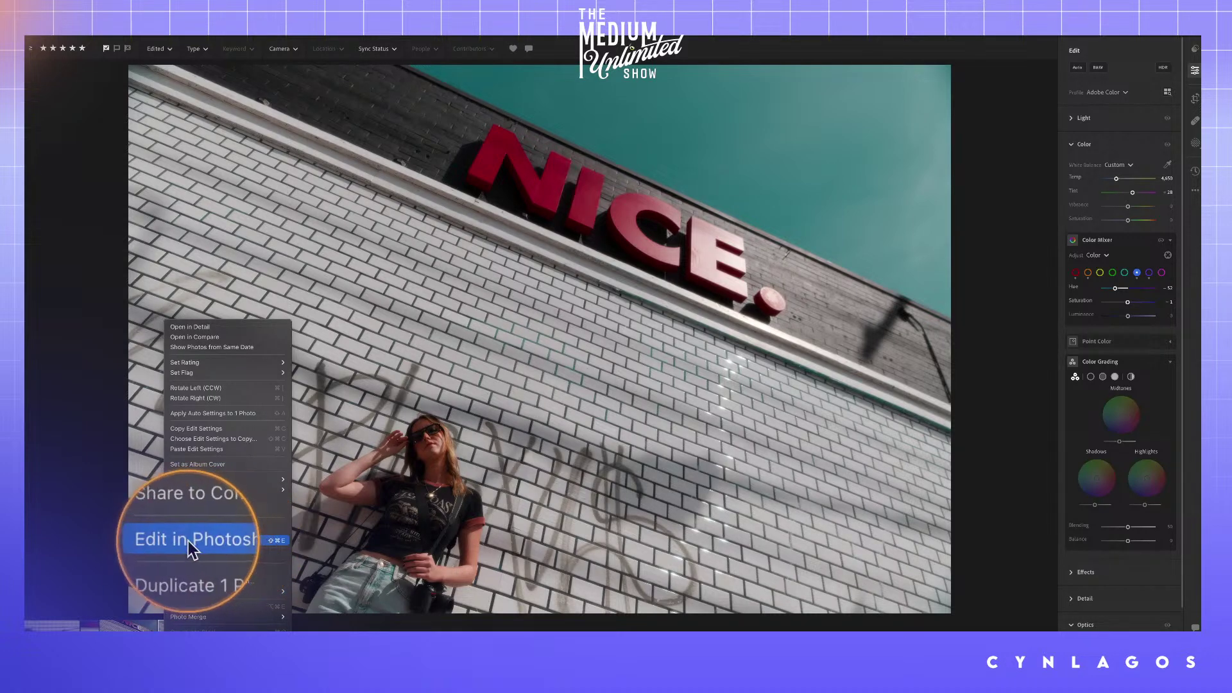
click(192, 547)
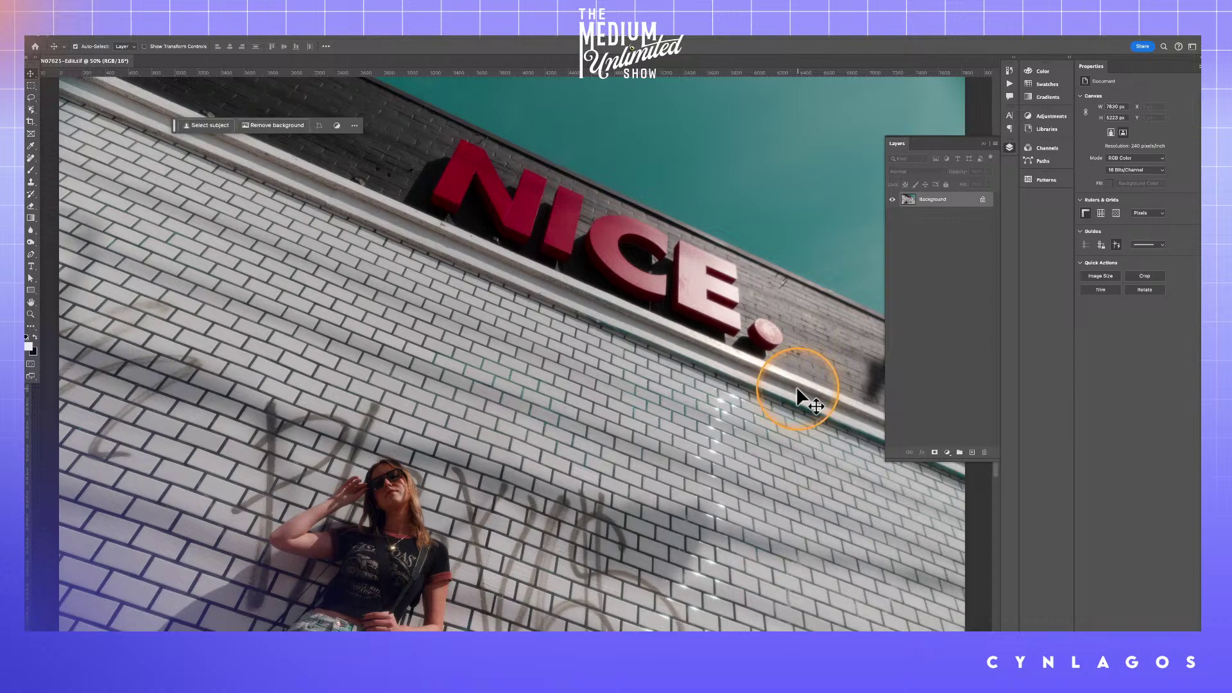
Erase the wall lamp and its curved arm beside the NICE. sign with the Remove tool.
drag(550, 511, 287, 415)
key(z)
click(661, 257)
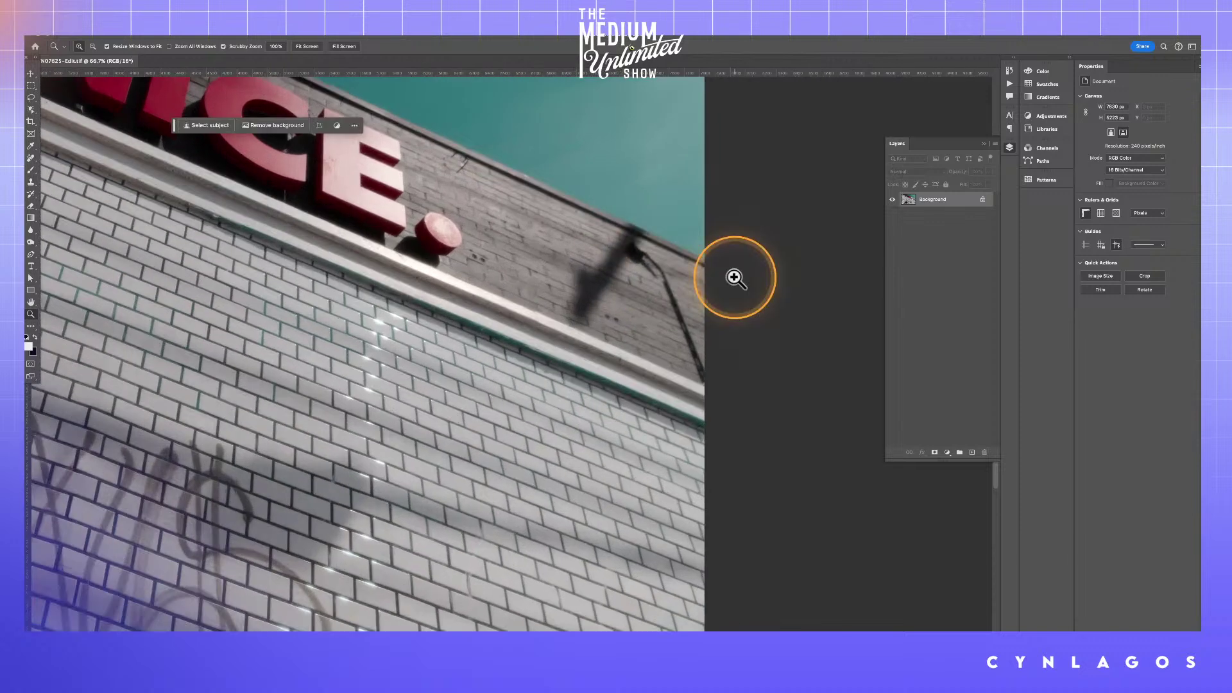
click(700, 277)
click(698, 277)
key(j)
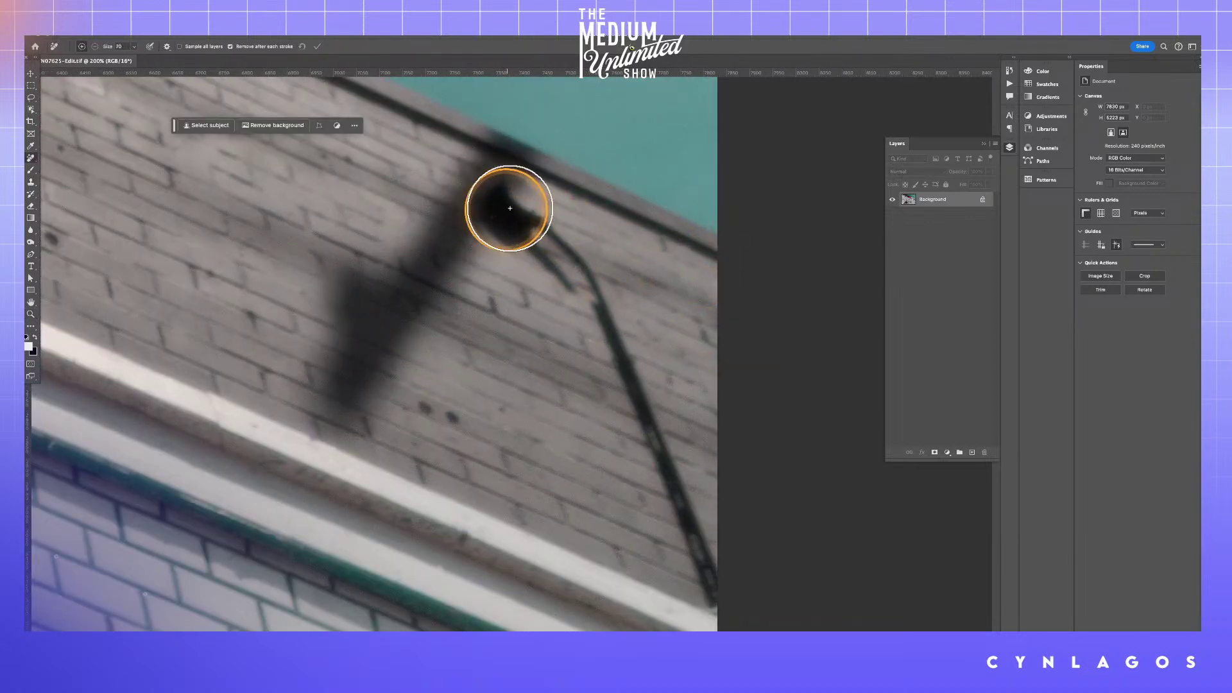
key(bracketleft)
mouse_move(505, 201)
mouse_down()
mouse_move(558, 235)
mouse_move(490, 203)
mouse_move(541, 209)
mouse_move(599, 275)
mouse_move(552, 253)
mouse_move(622, 349)
mouse_move(732, 591)
mouse_move(702, 547)
mouse_move(646, 357)
mouse_move(575, 253)
mouse_move(492, 206)
mouse_move(531, 201)
mouse_move(639, 337)
mouse_up()
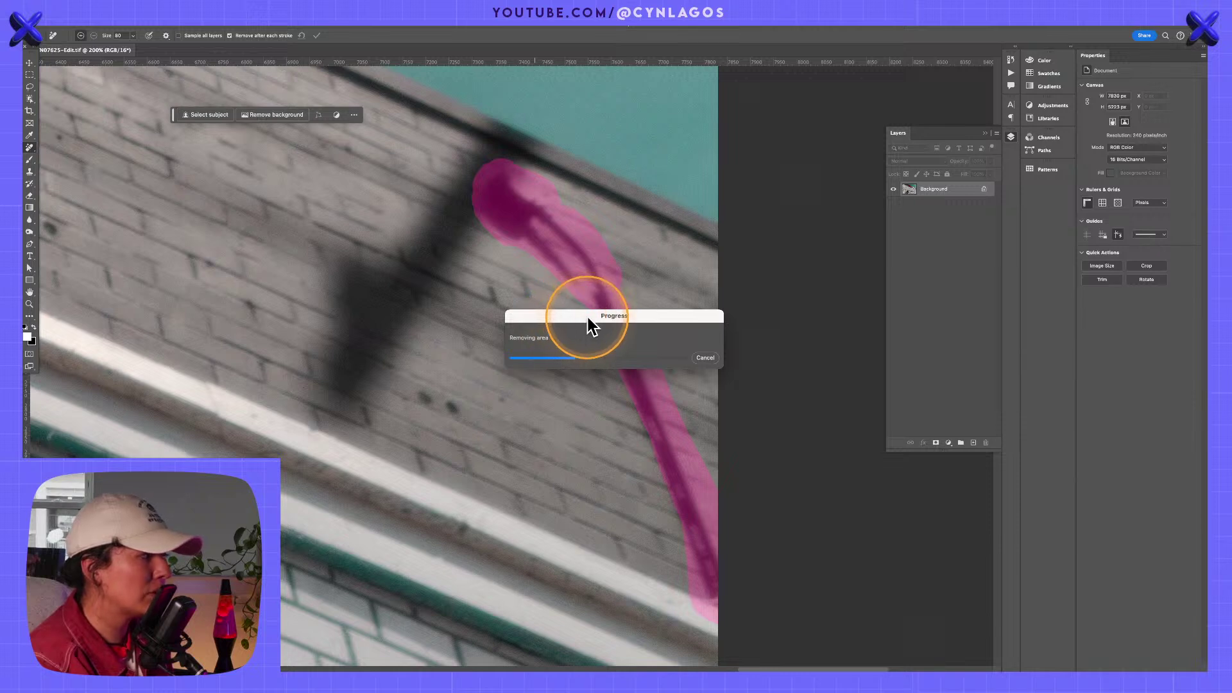
mouse_move(588, 316)
mouse_down()
mouse_move(572, 252)
mouse_move(701, 173)
mouse_up()
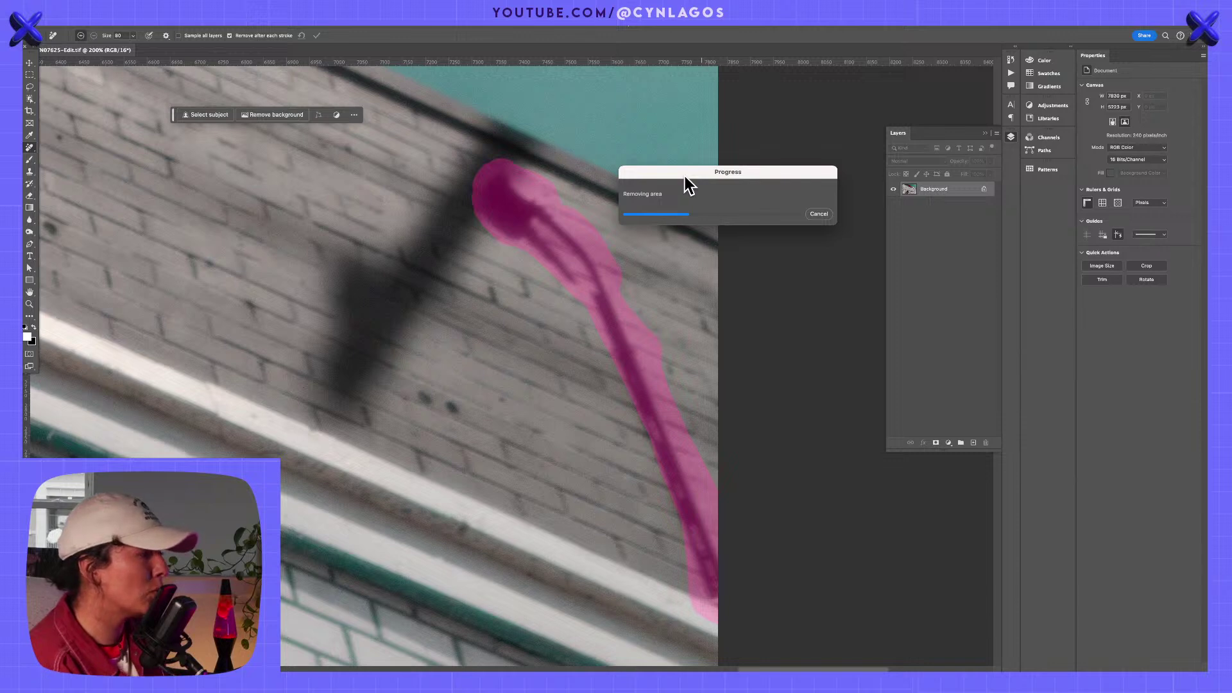
click(578, 222)
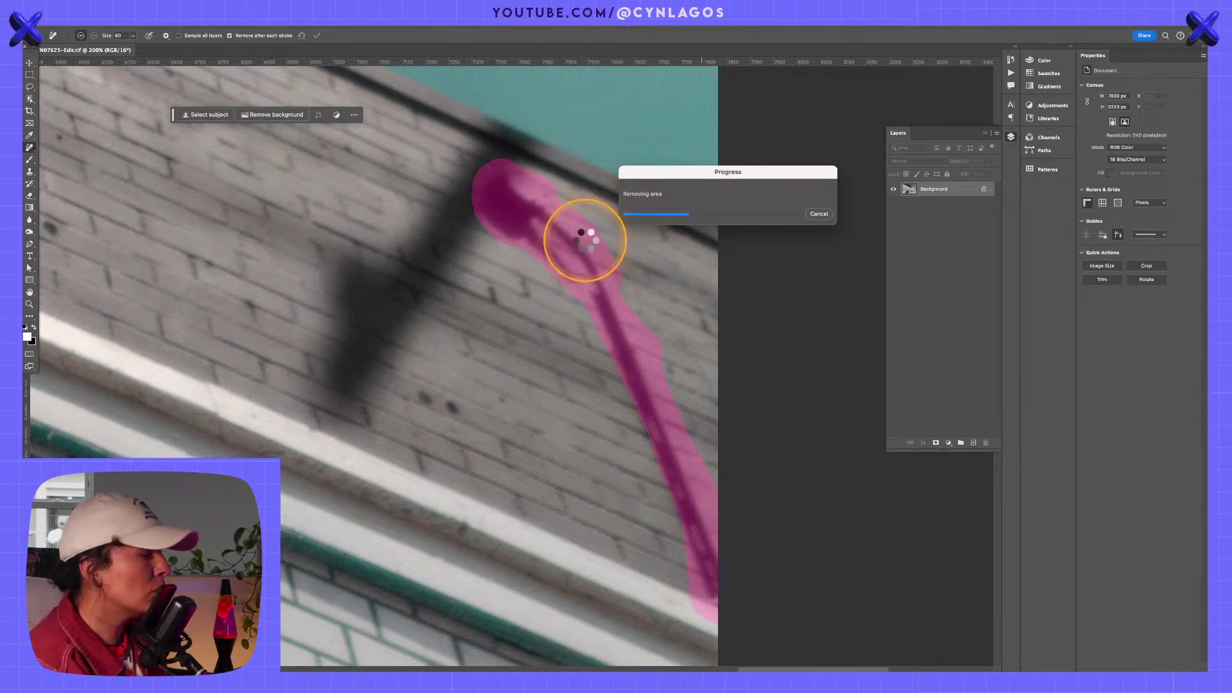
mouse_move(577, 222)
mouse_down()
mouse_move(516, 201)
mouse_move(649, 393)
mouse_move(709, 591)
mouse_move(682, 432)
mouse_move(558, 201)
mouse_move(500, 206)
mouse_move(572, 280)
mouse_up()
key(super+minus)
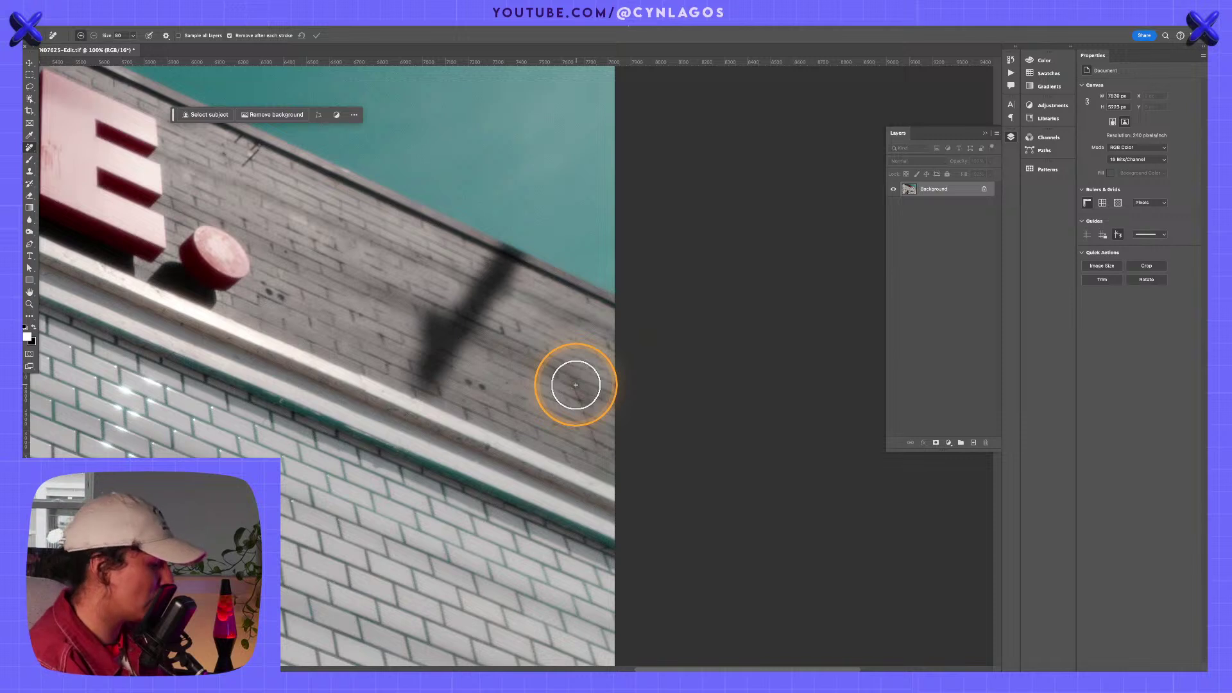
Undock the toolbar and float it over the photo near the lamp's leftover shadow.
right_click(29, 147)
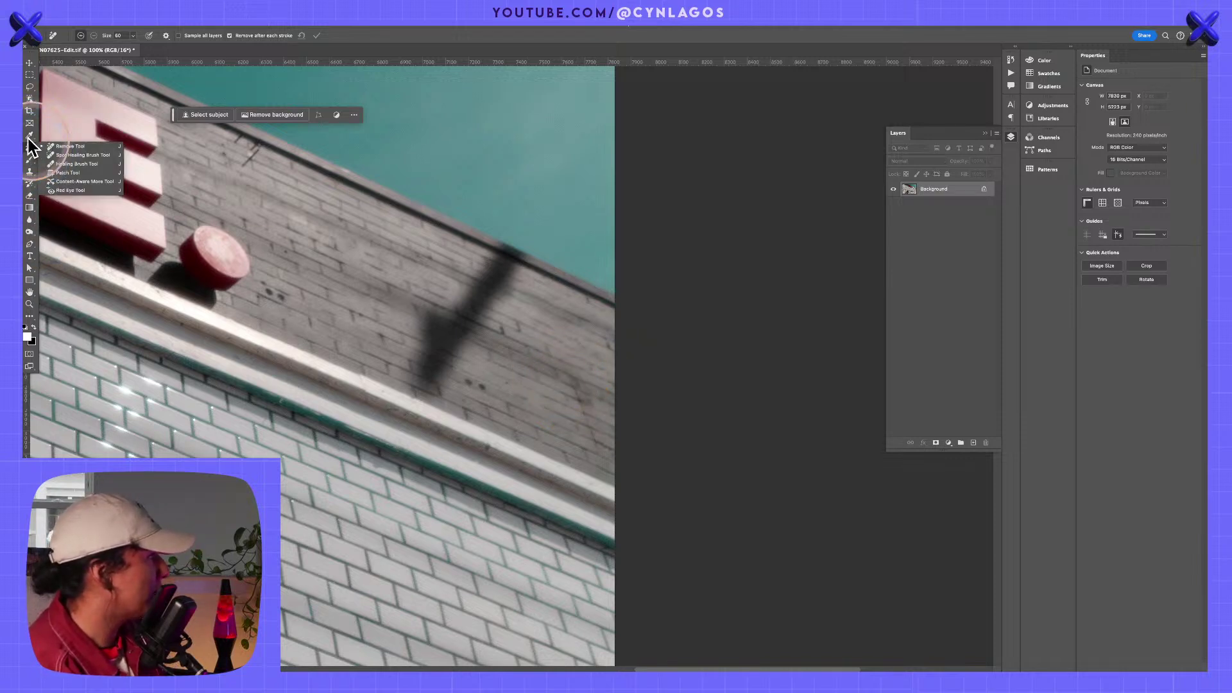
click(30, 56)
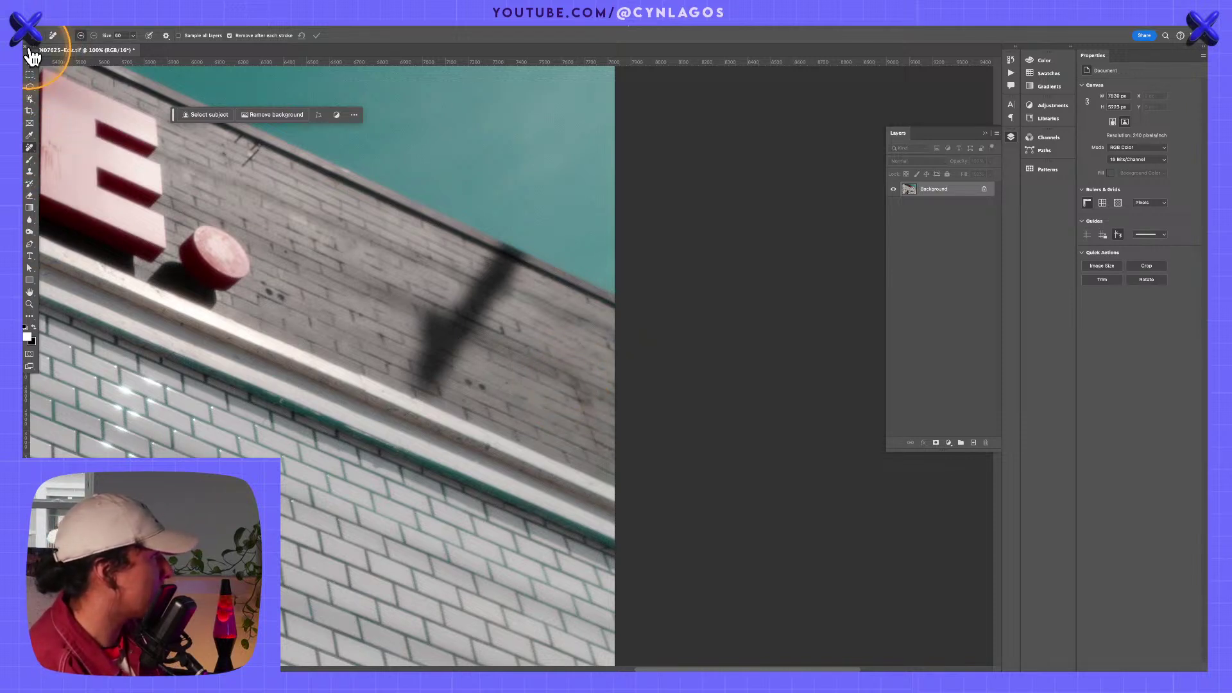
drag(25, 54, 496, 183)
key(z)
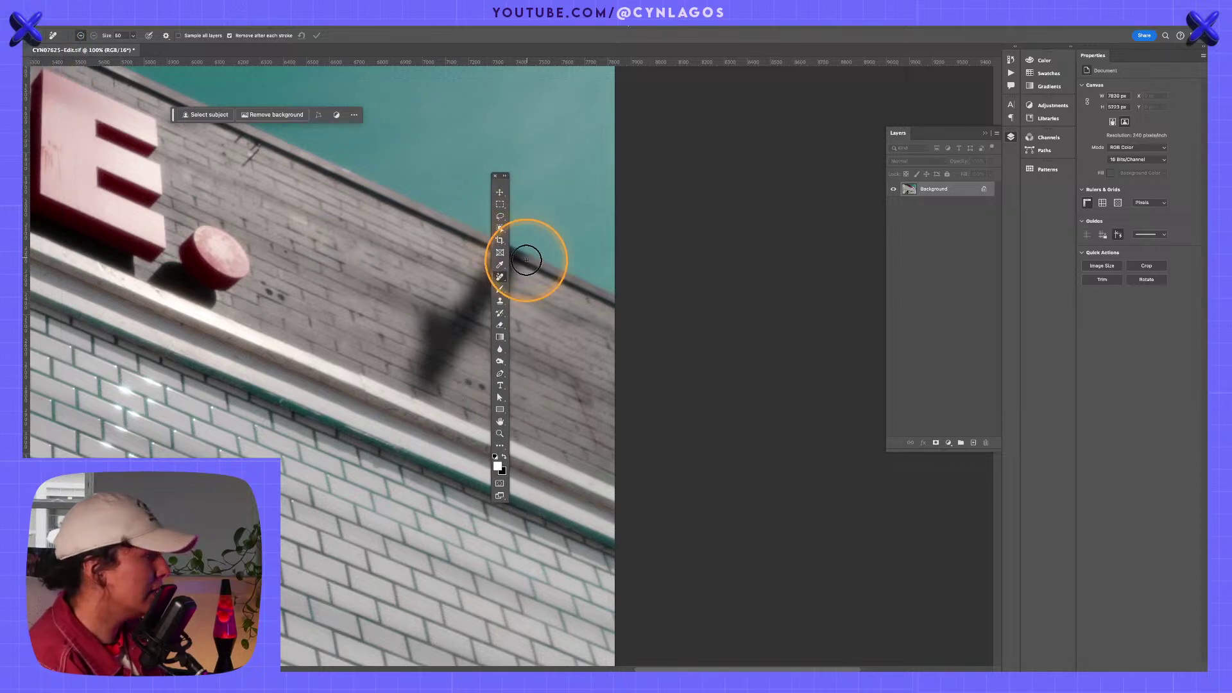
click(535, 265)
Select the Remove Tool from the healing tools group and open the toolbar customization dialog.
click(501, 278)
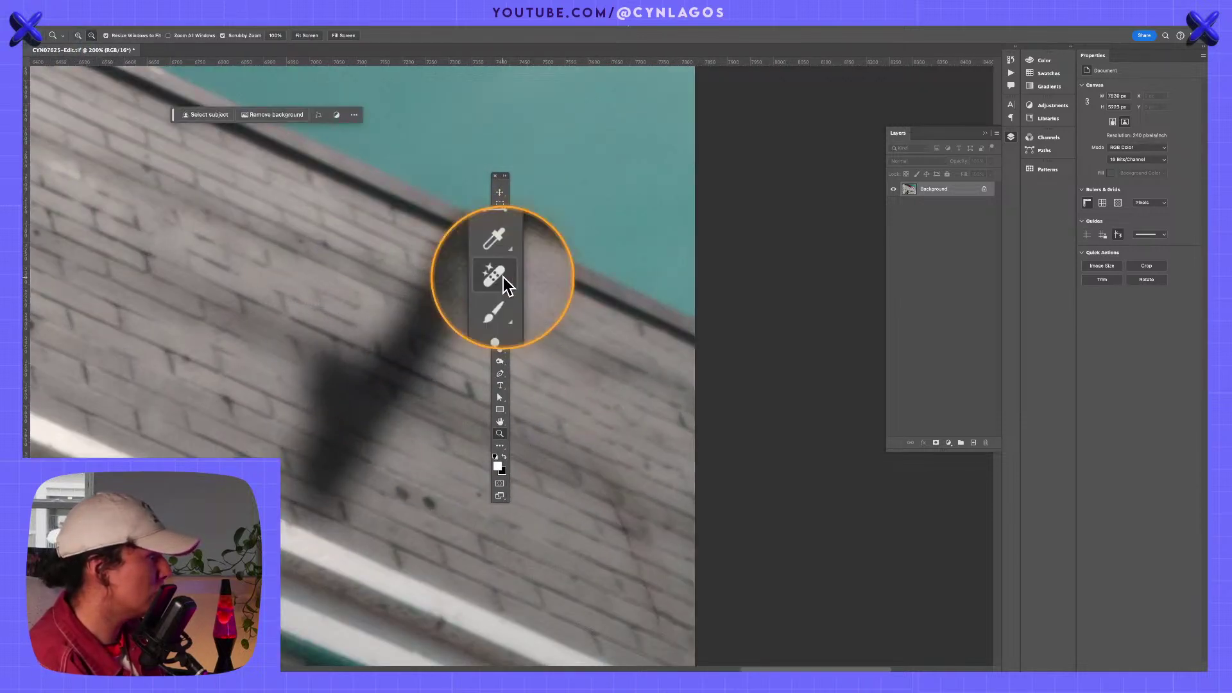
right_click(501, 278)
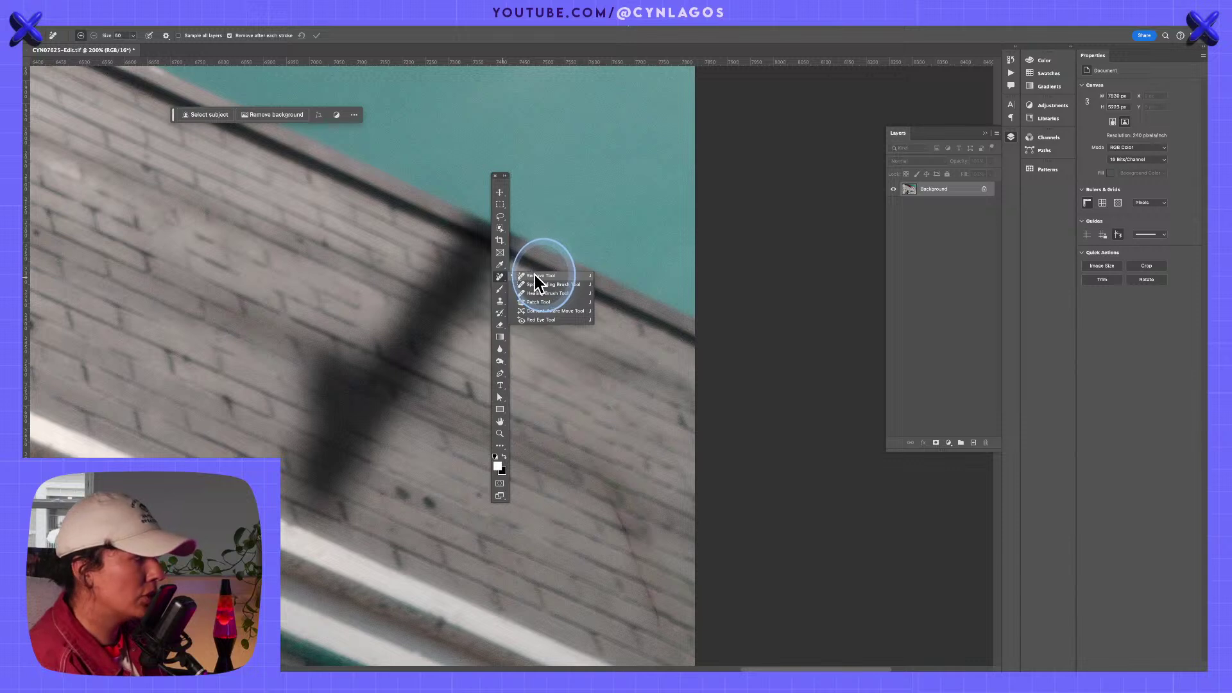
click(535, 275)
click(501, 446)
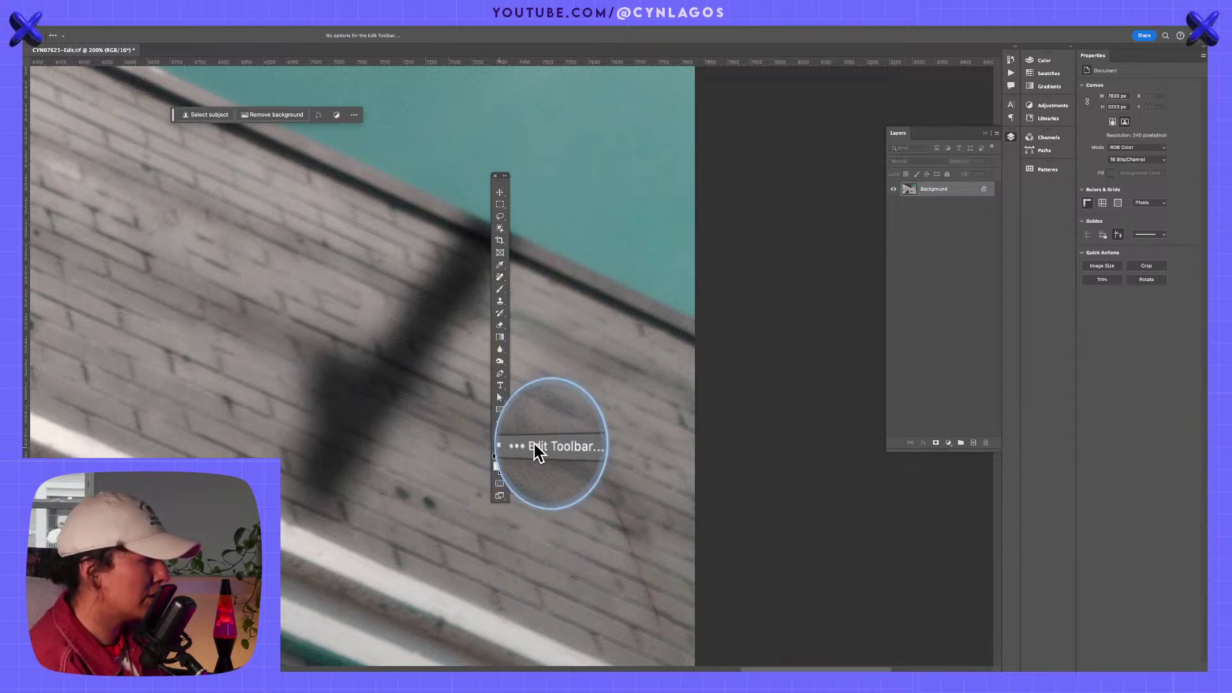
click(535, 445)
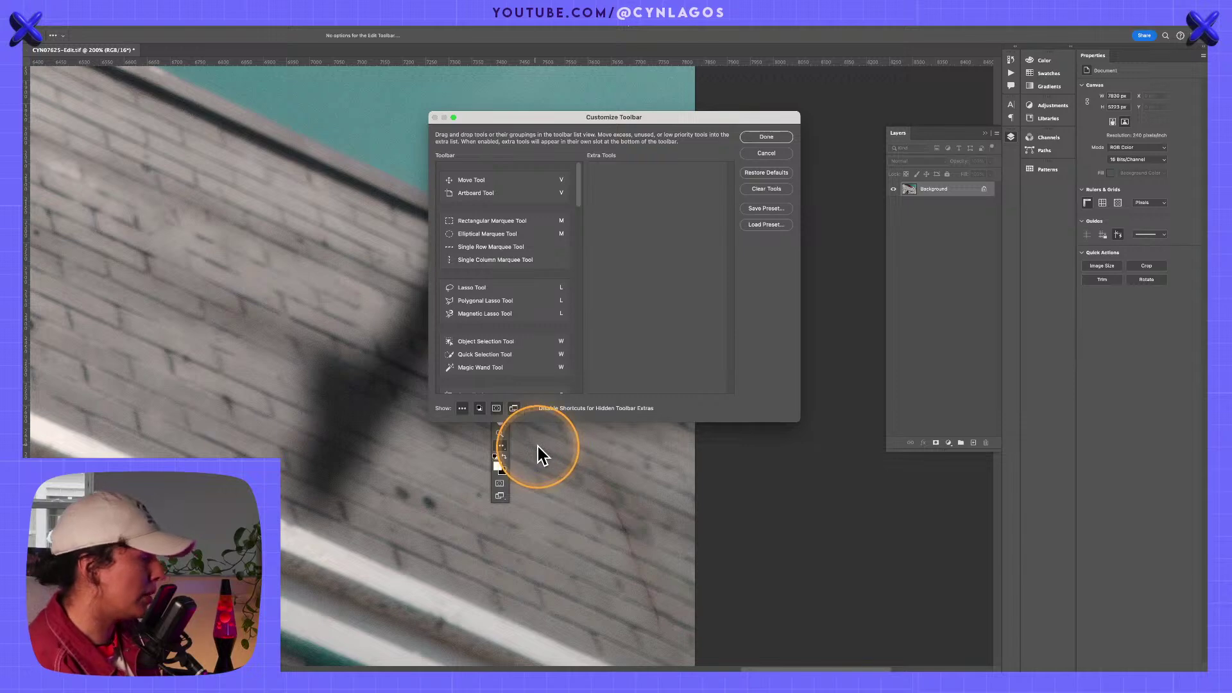
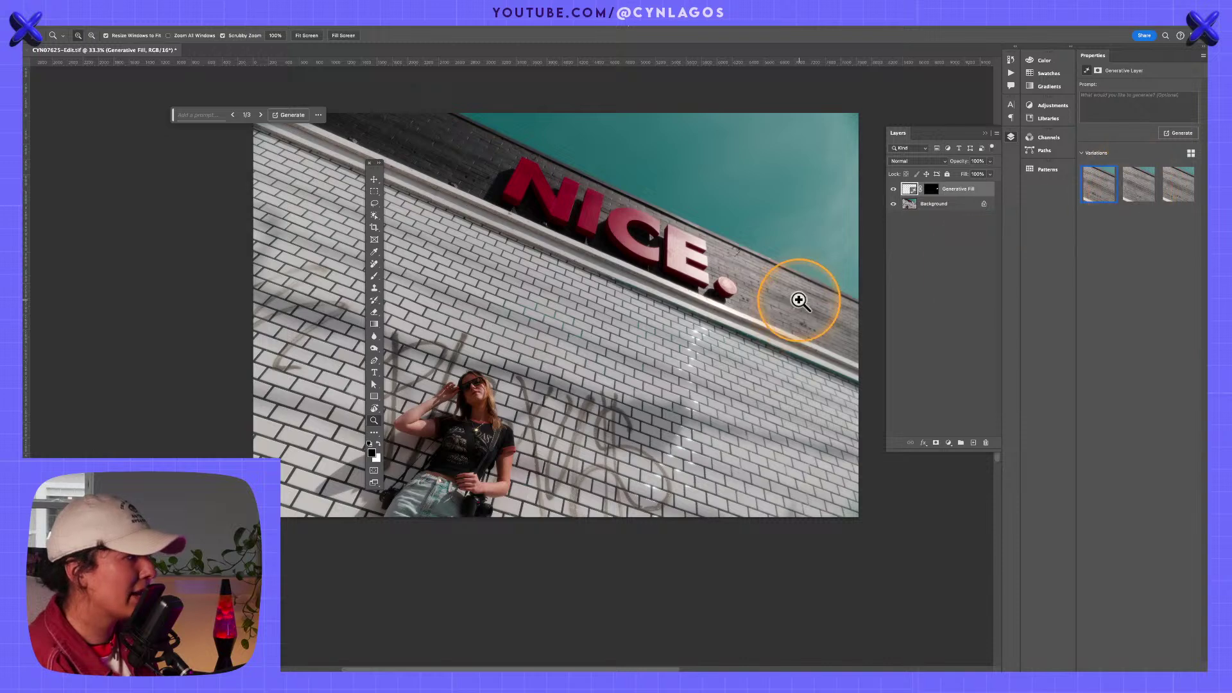
Compare the Generative Fill variations on the brick wall up close and keep the second one.
click(803, 295)
click(1138, 191)
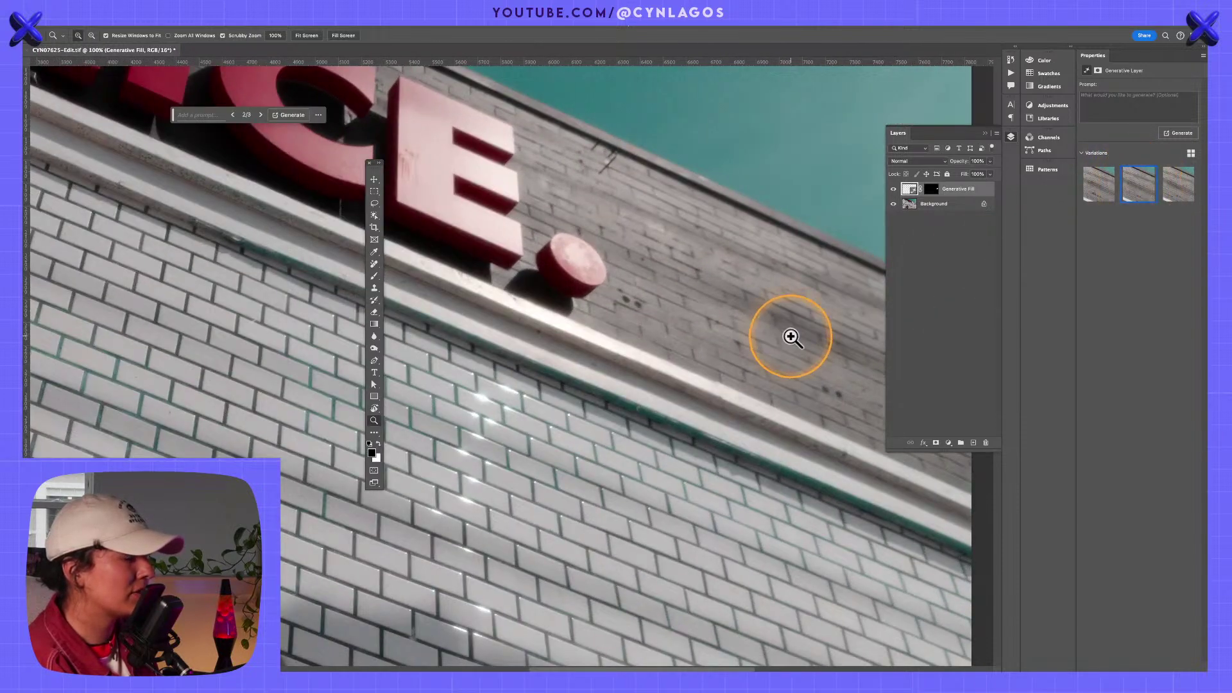
drag(799, 345, 629, 352)
double_click(635, 335)
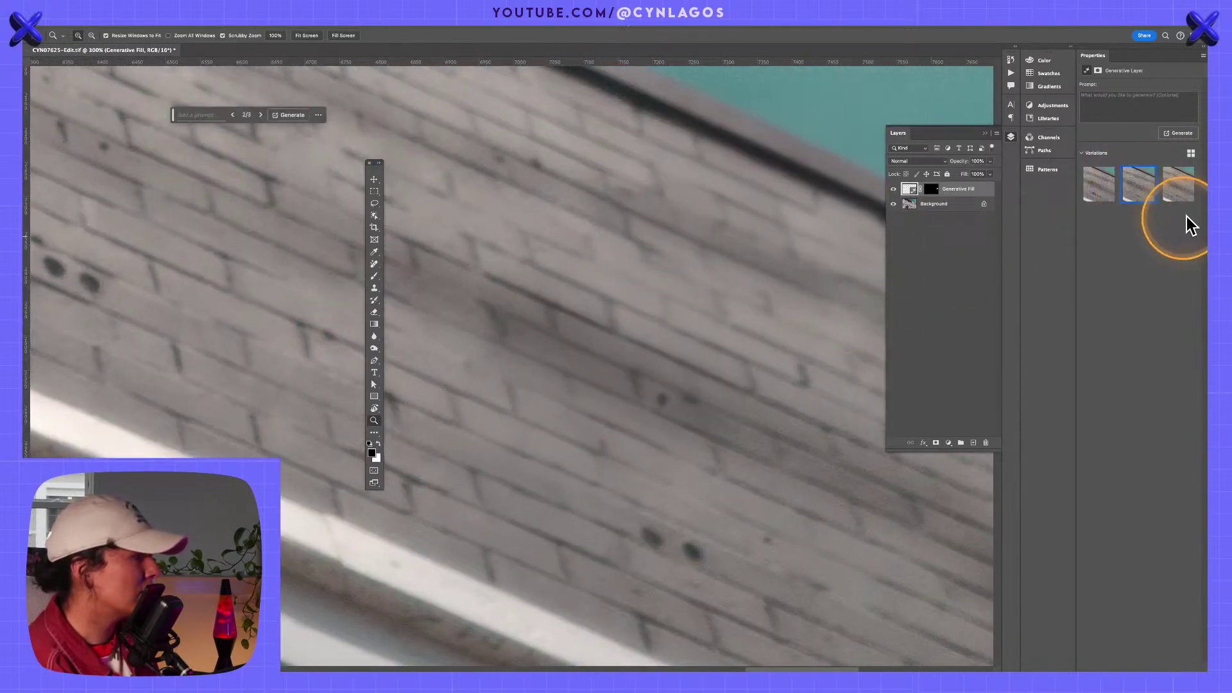
click(1167, 191)
click(1133, 190)
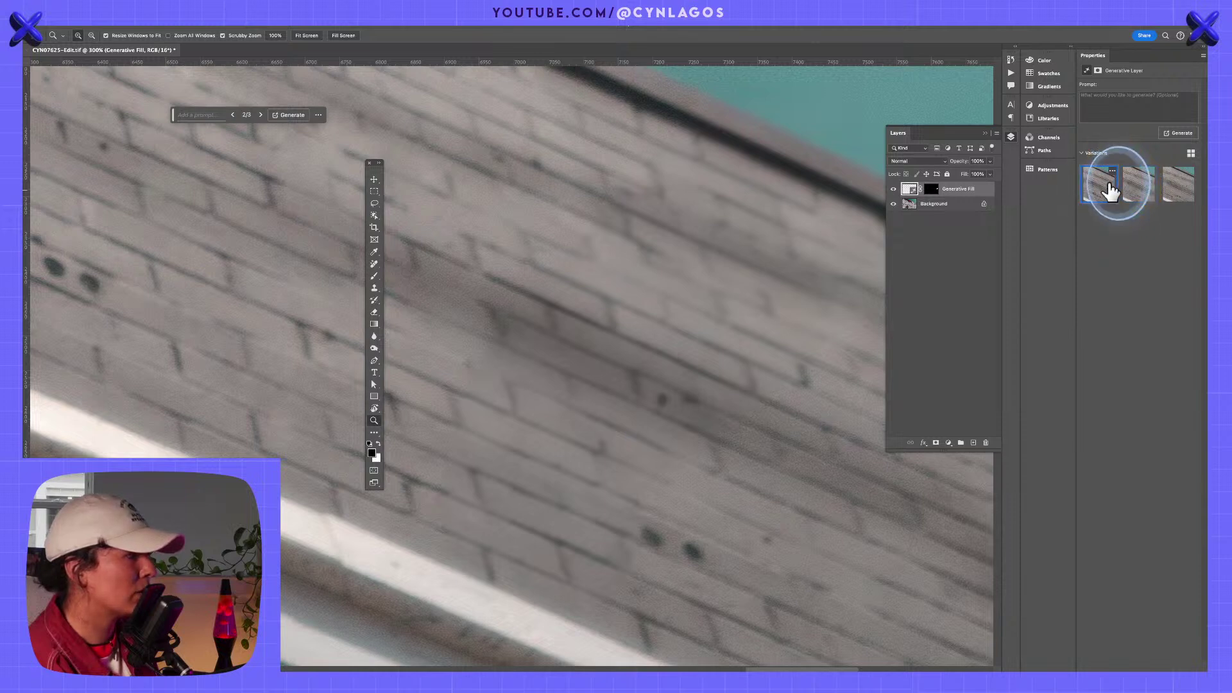
click(1107, 188)
click(1142, 189)
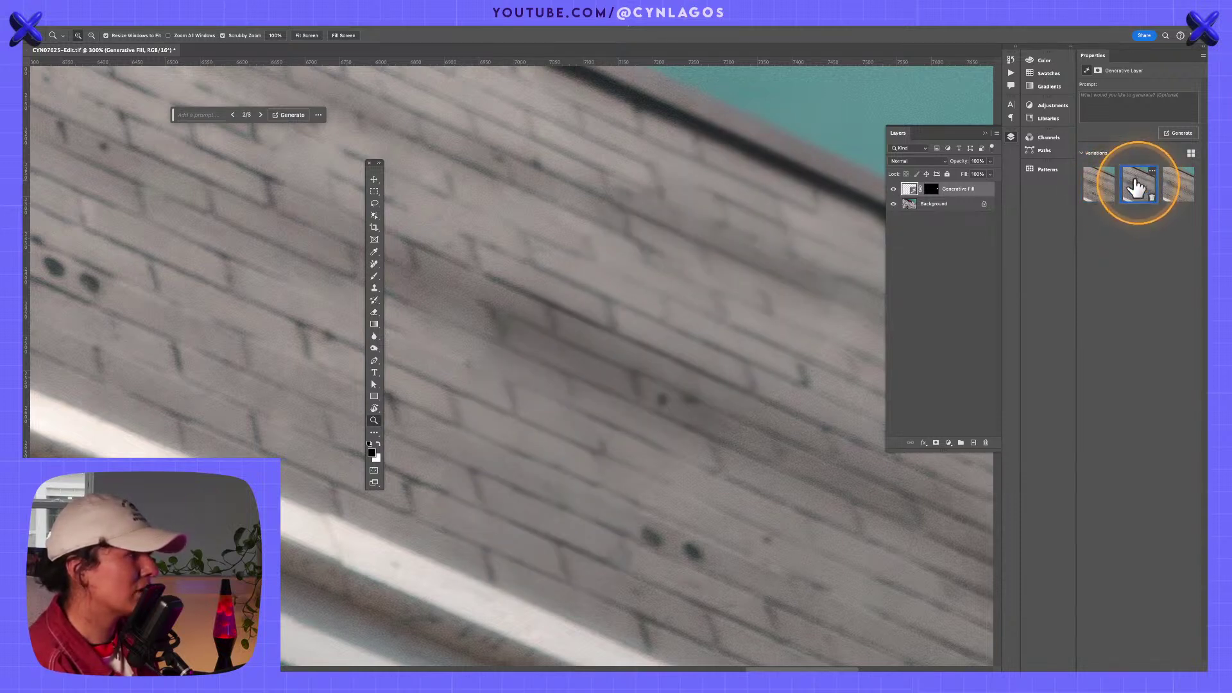
Merge the Generative Fill layer with the Background layer.
click(940, 205)
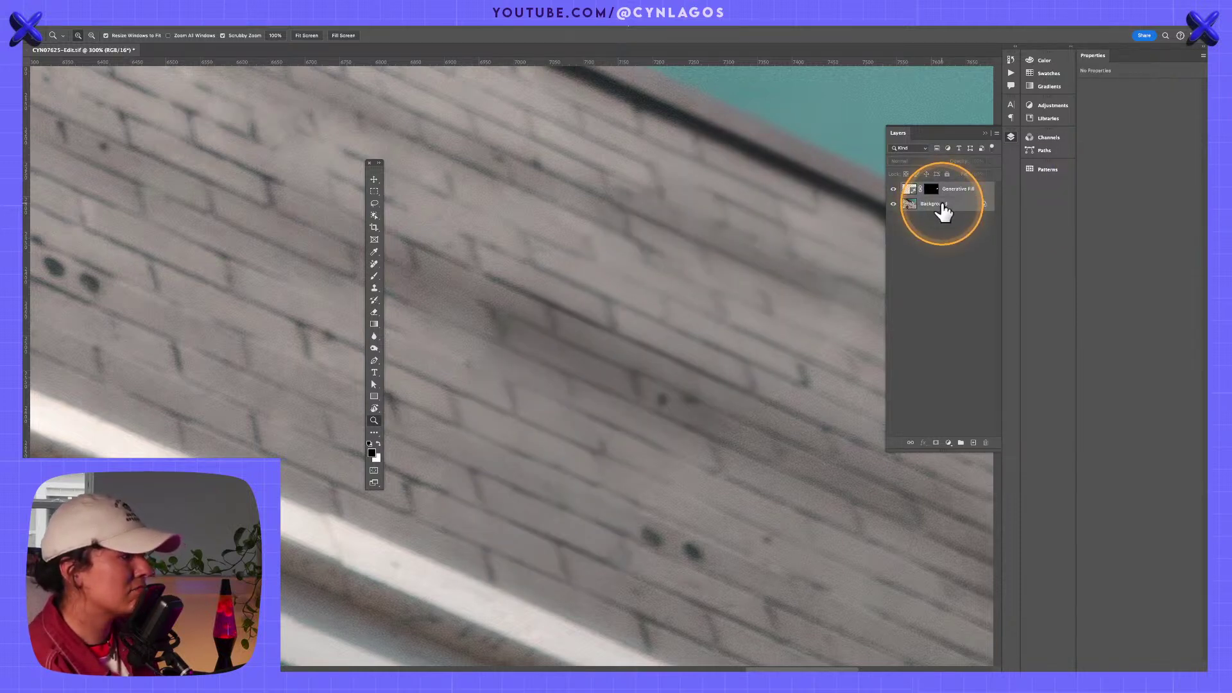
key(super+e)
alt+click(773, 276)
alt+click(773, 276)
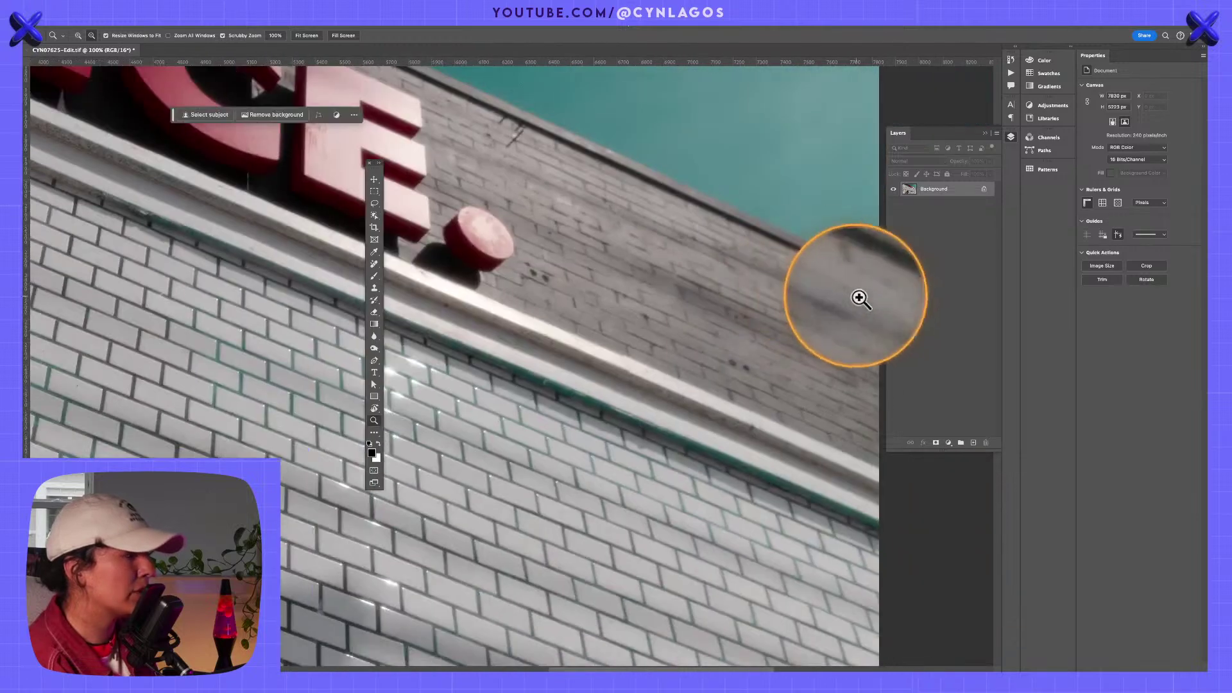
alt+click(836, 295)
alt+click(805, 314)
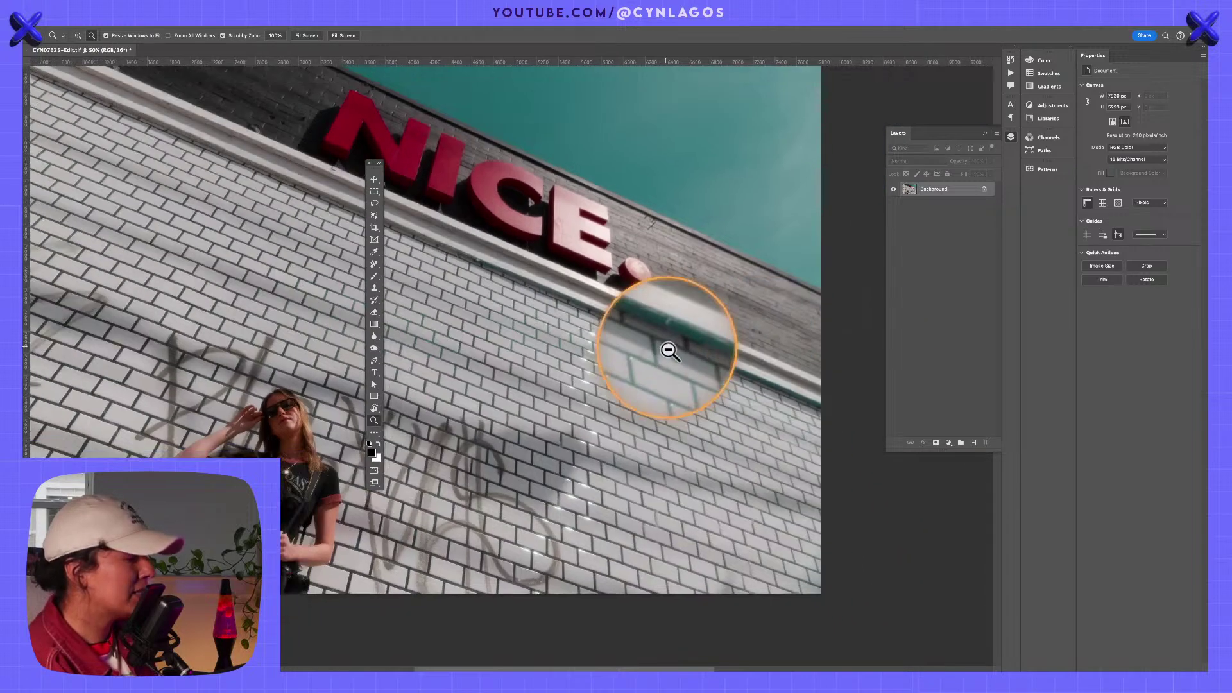
alt+click(669, 351)
drag(627, 321, 734, 333)
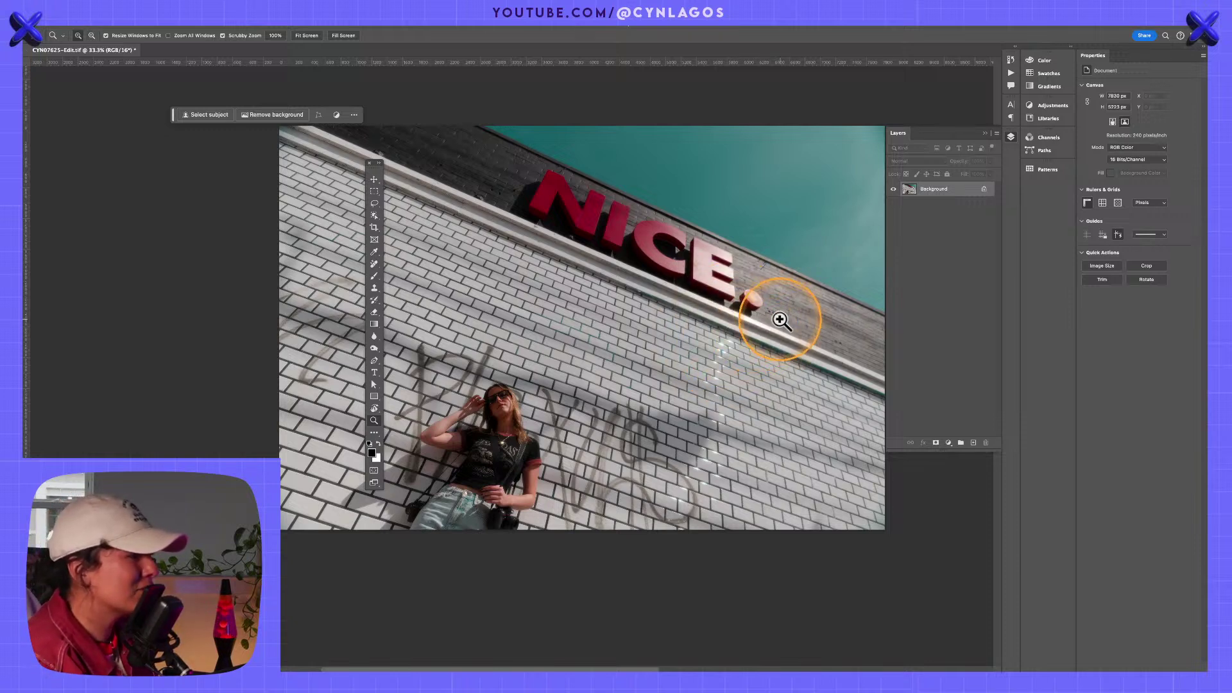
Close the retouched photo and switch back to Lightroom.
key(v)
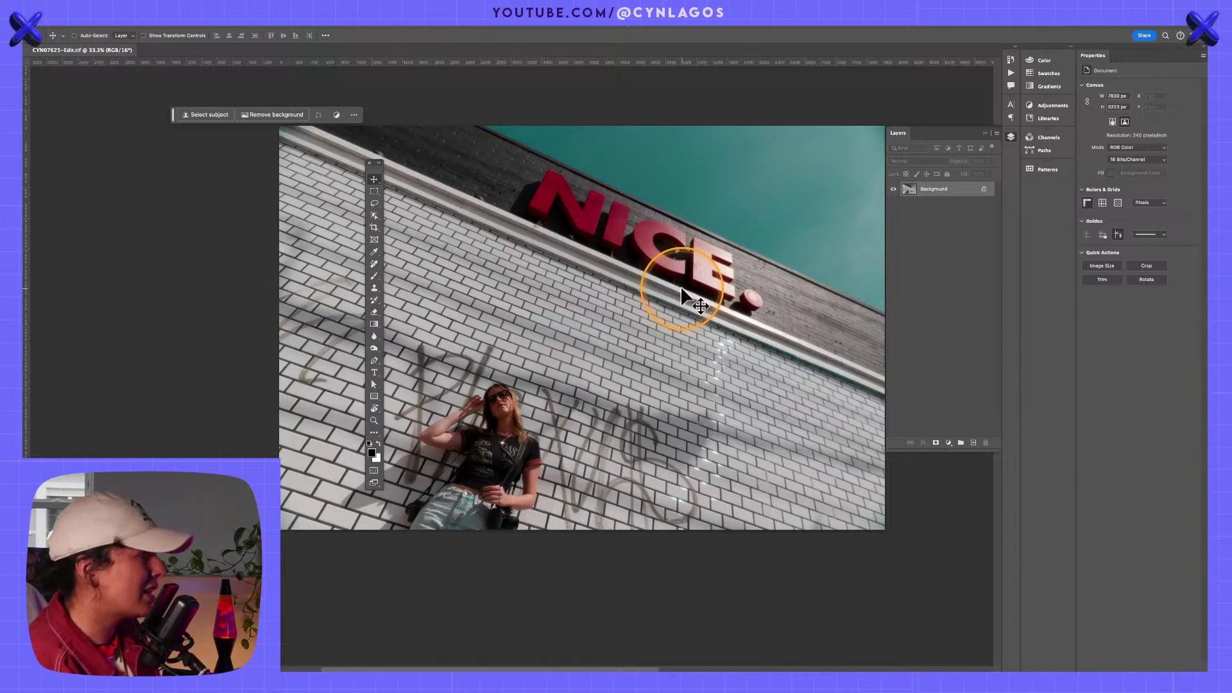
key(ctrl+w)
key(ctrl+Right)
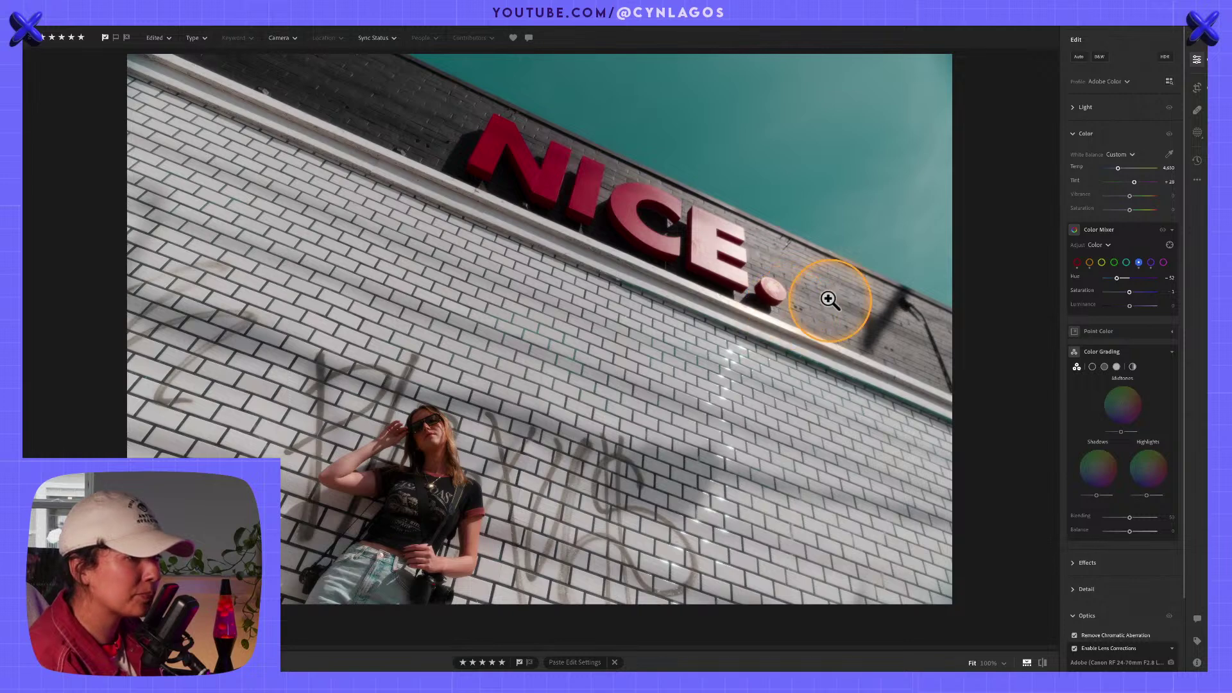
Compare the retouched copy of the NICE. sign photo with the source photo that still has the lamp.
key(alt)
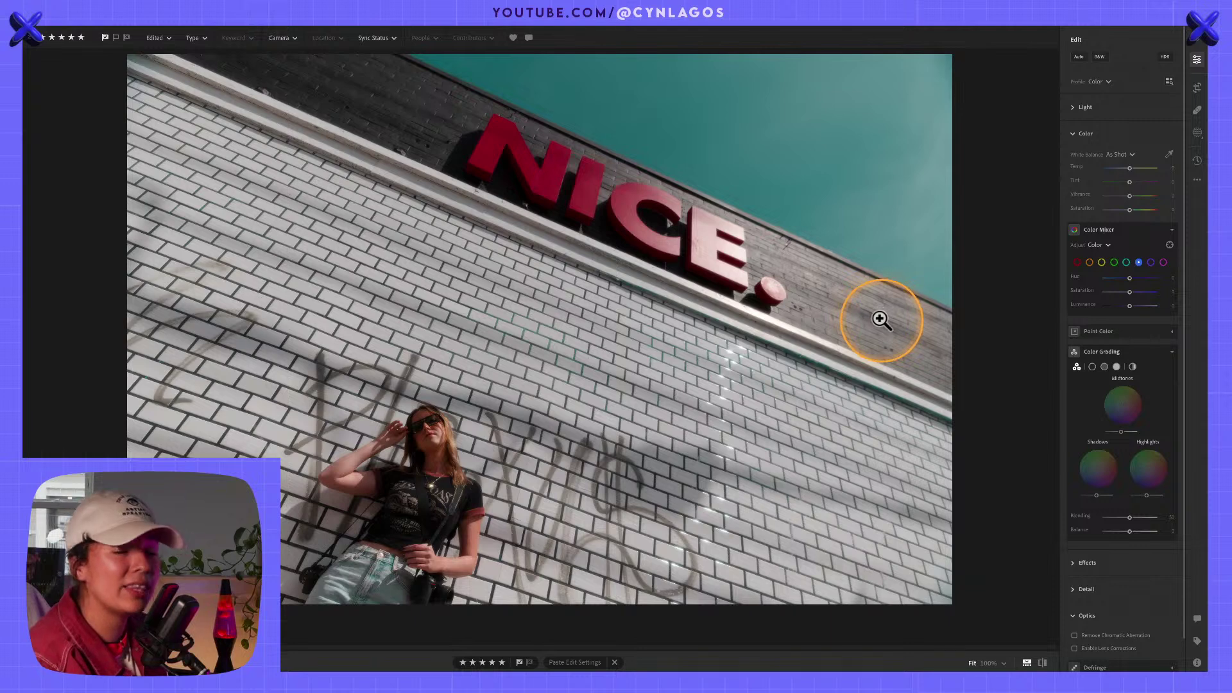
key(alt)
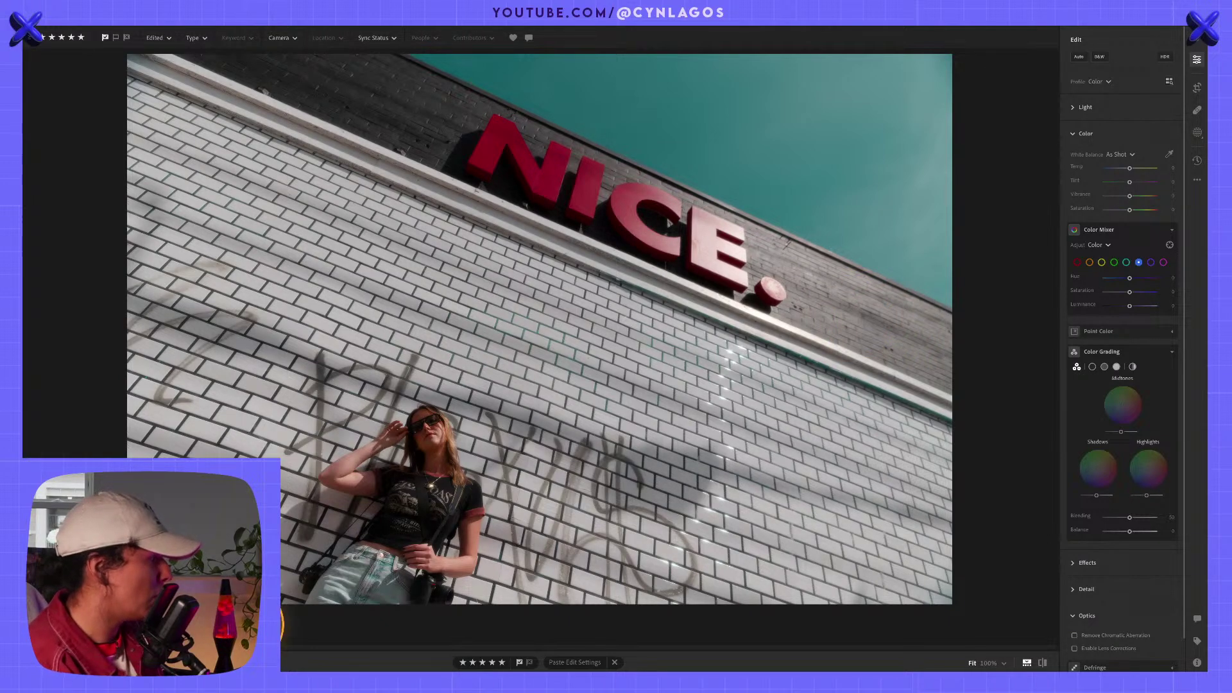
key(alt)
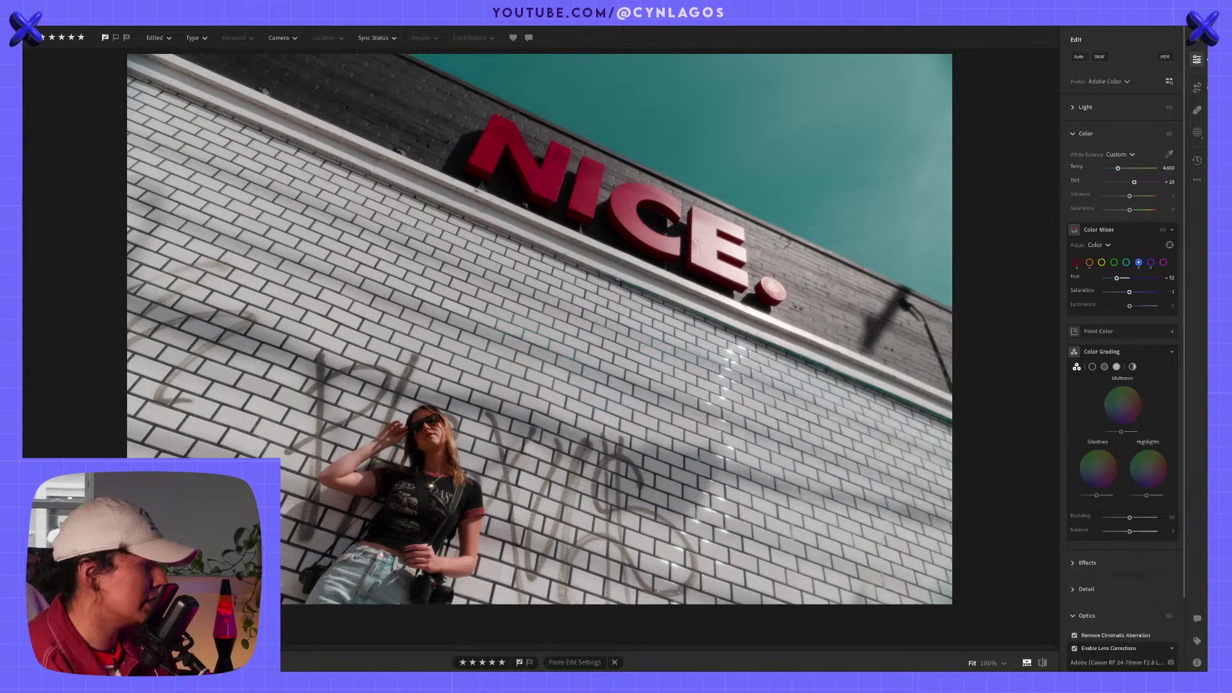
key(Right)
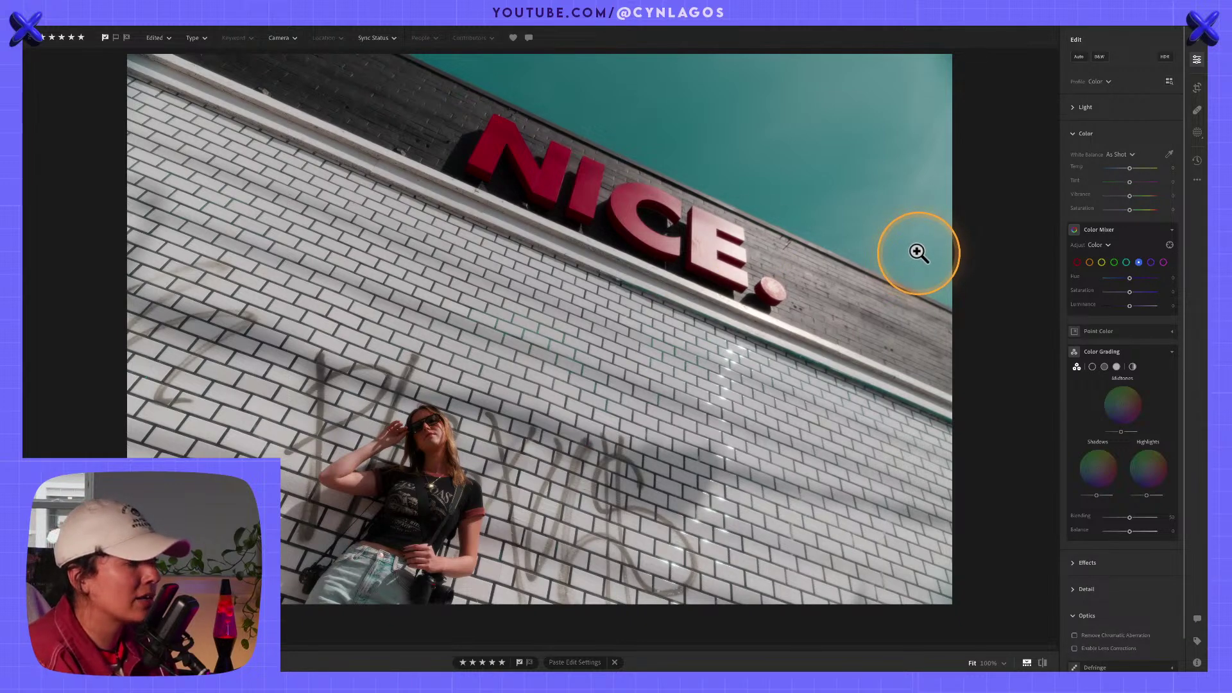
Open the source photo's named versions and preview the Original version.
click(1197, 161)
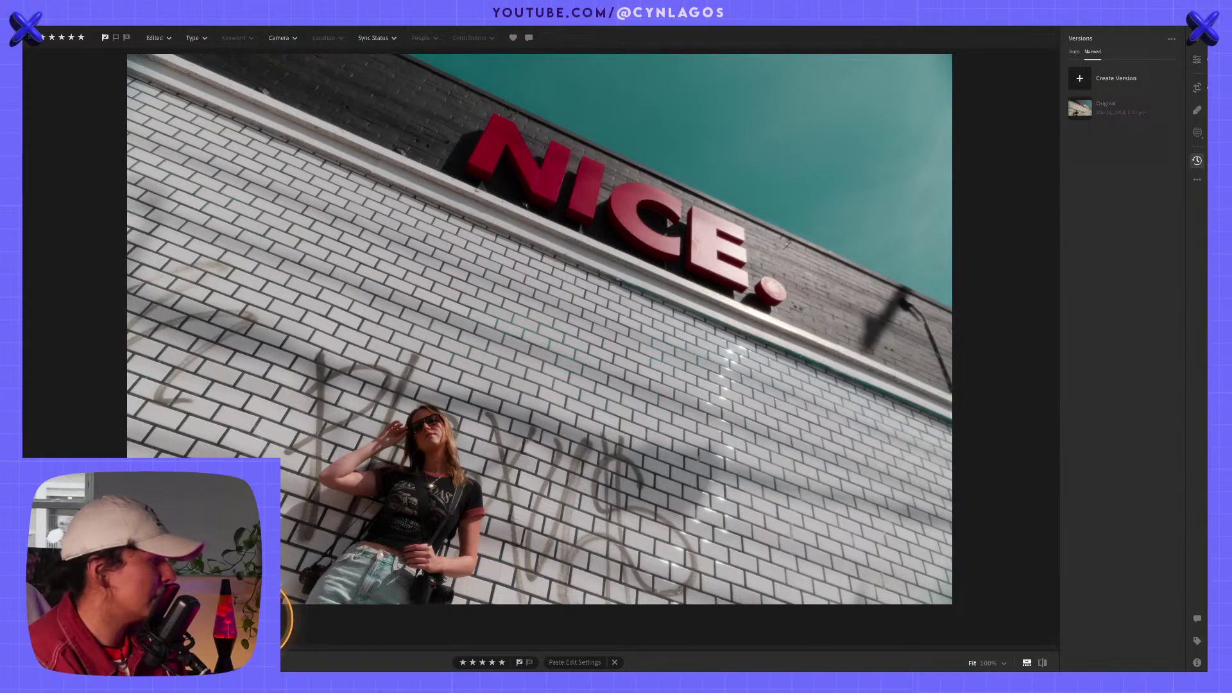
click(1106, 108)
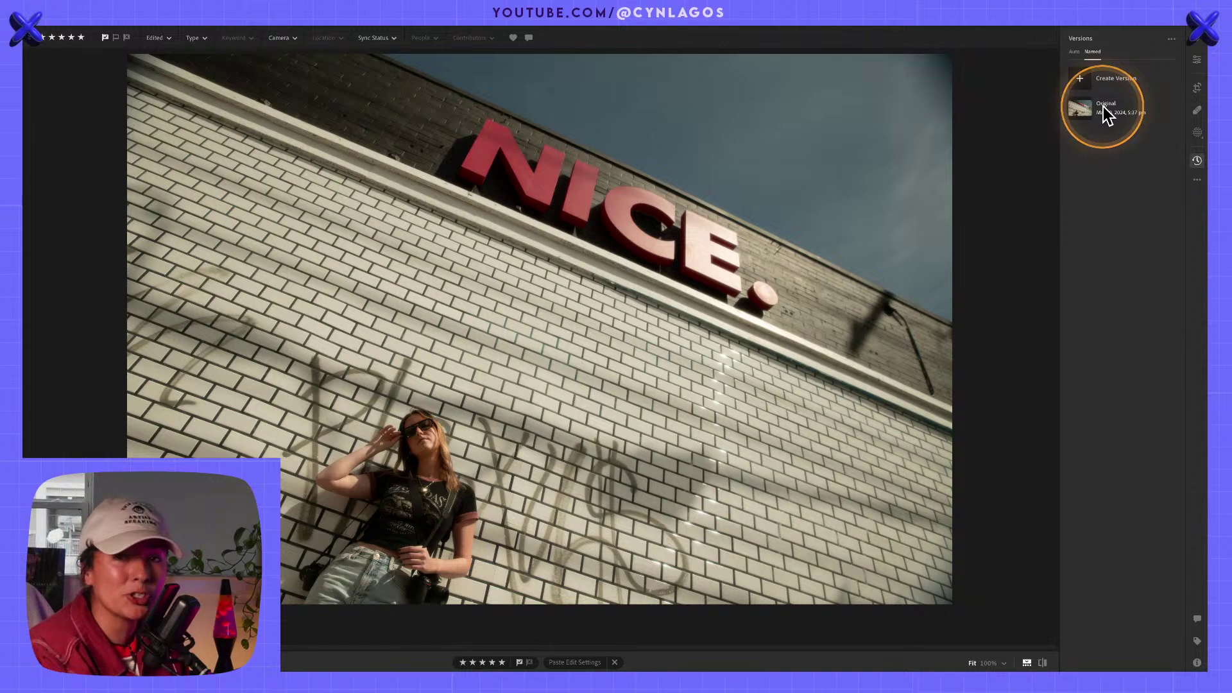
Compare the Original versions of the source and retouched NICE. photos, and view the retouched photo's file info.
click(1104, 106)
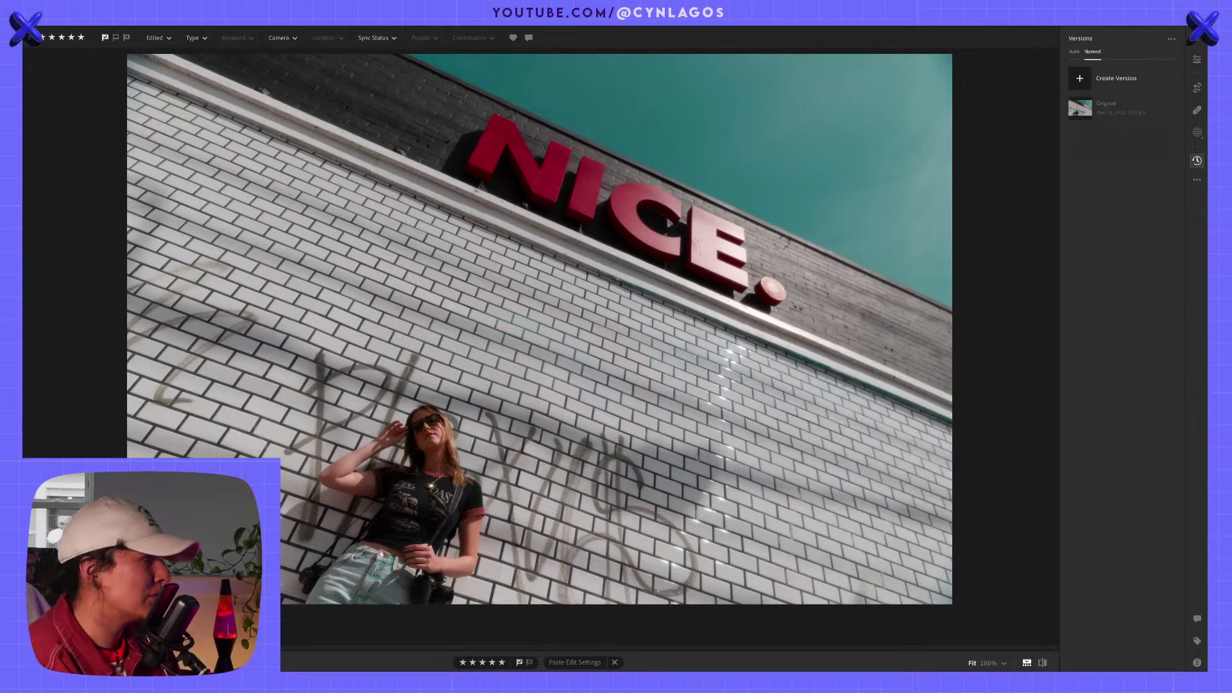
click(642, 245)
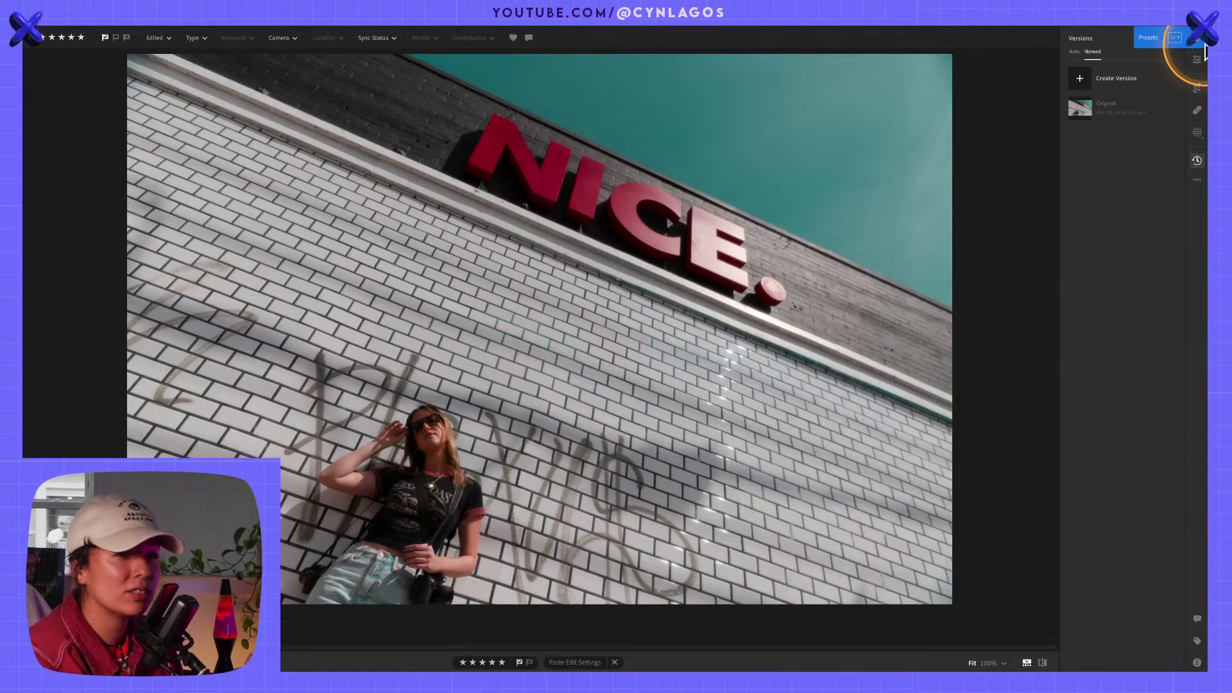
click(1118, 106)
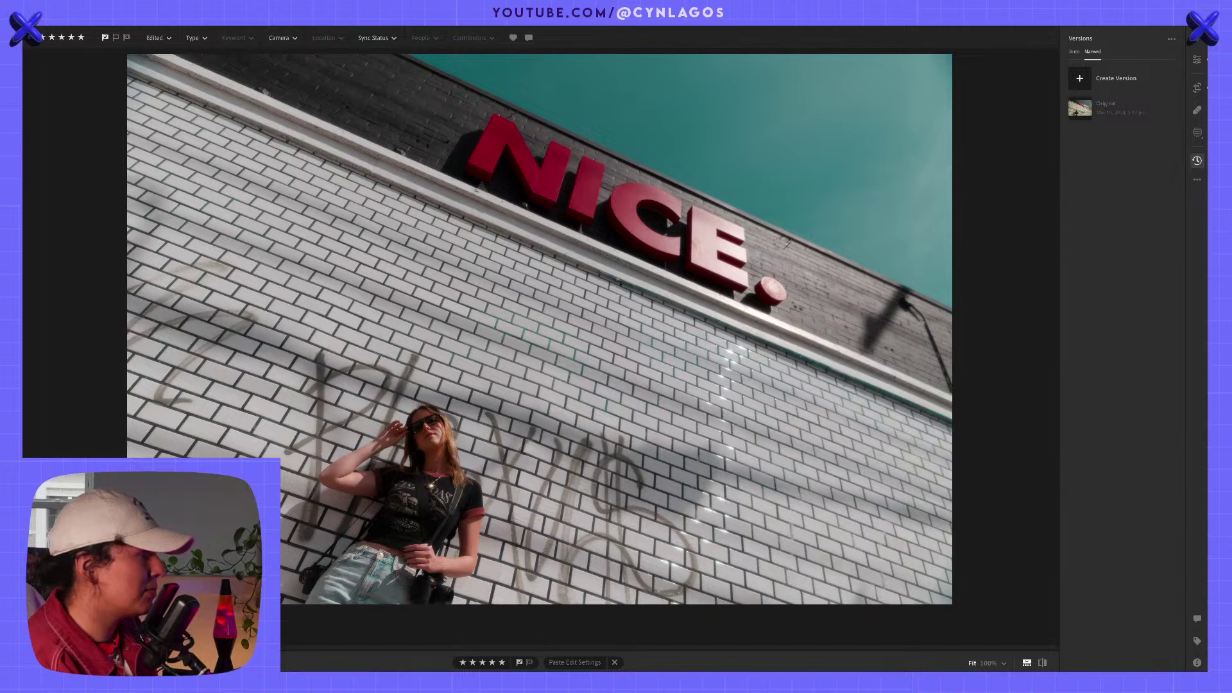
click(1197, 663)
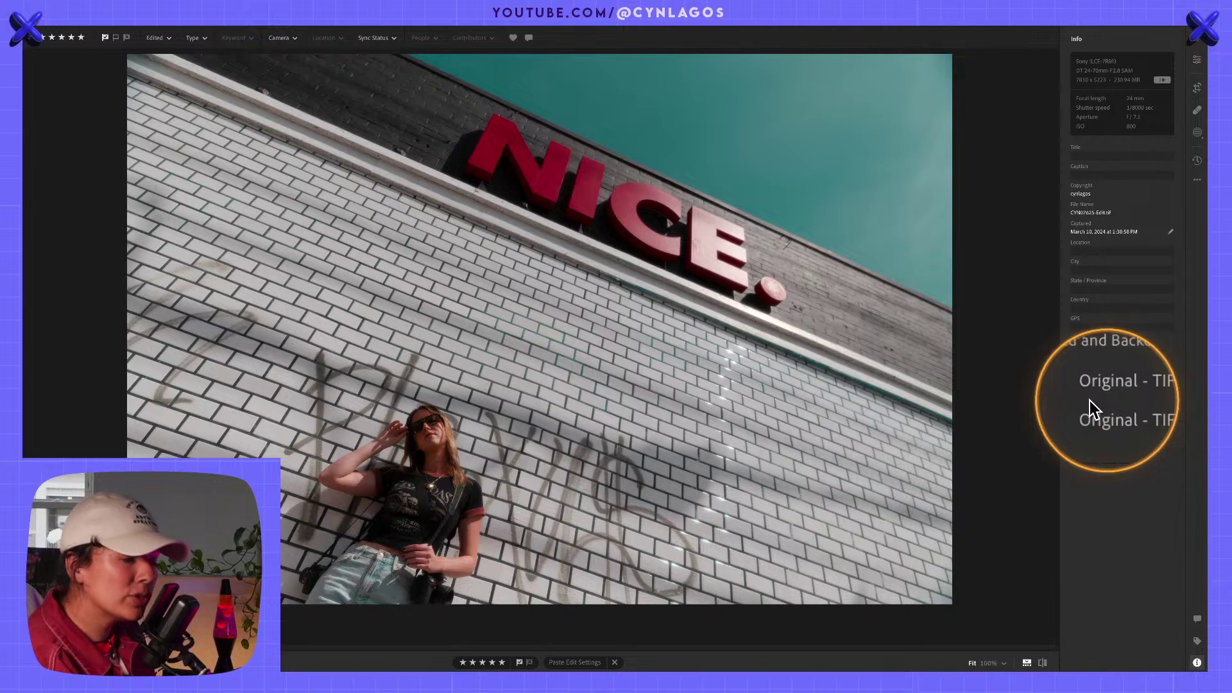
Shift the blue hue to -4 in the retouched photo's Color Mixer.
click(1198, 60)
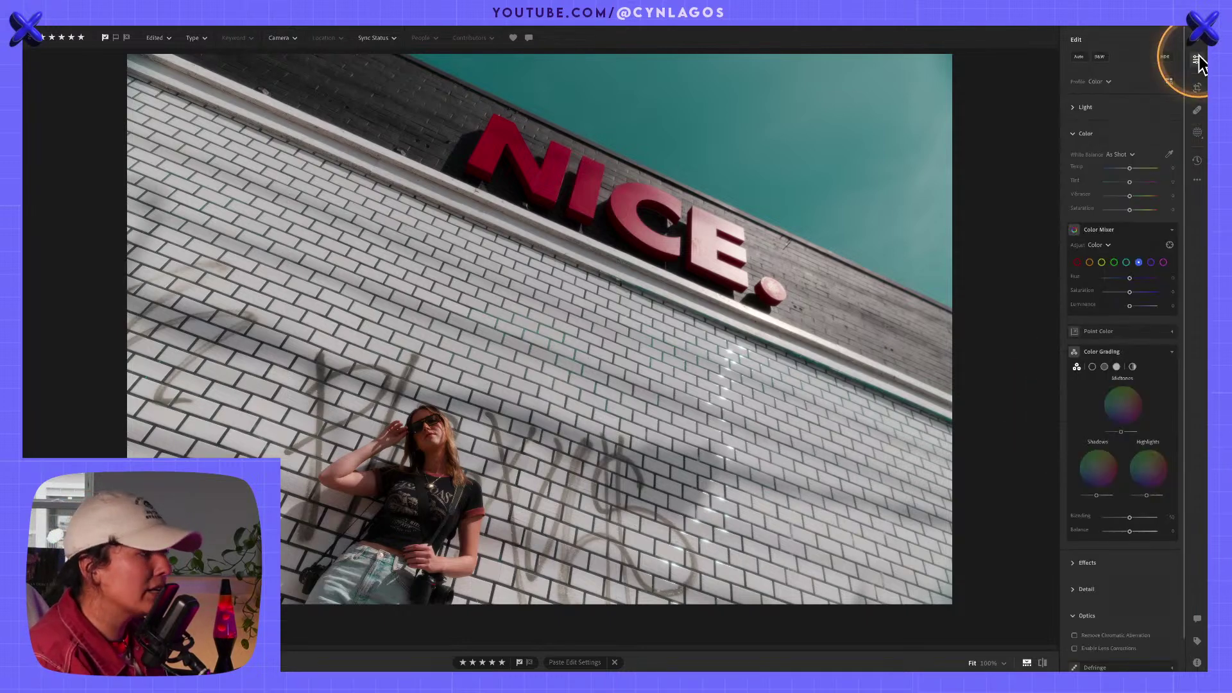
click(1075, 133)
click(1075, 135)
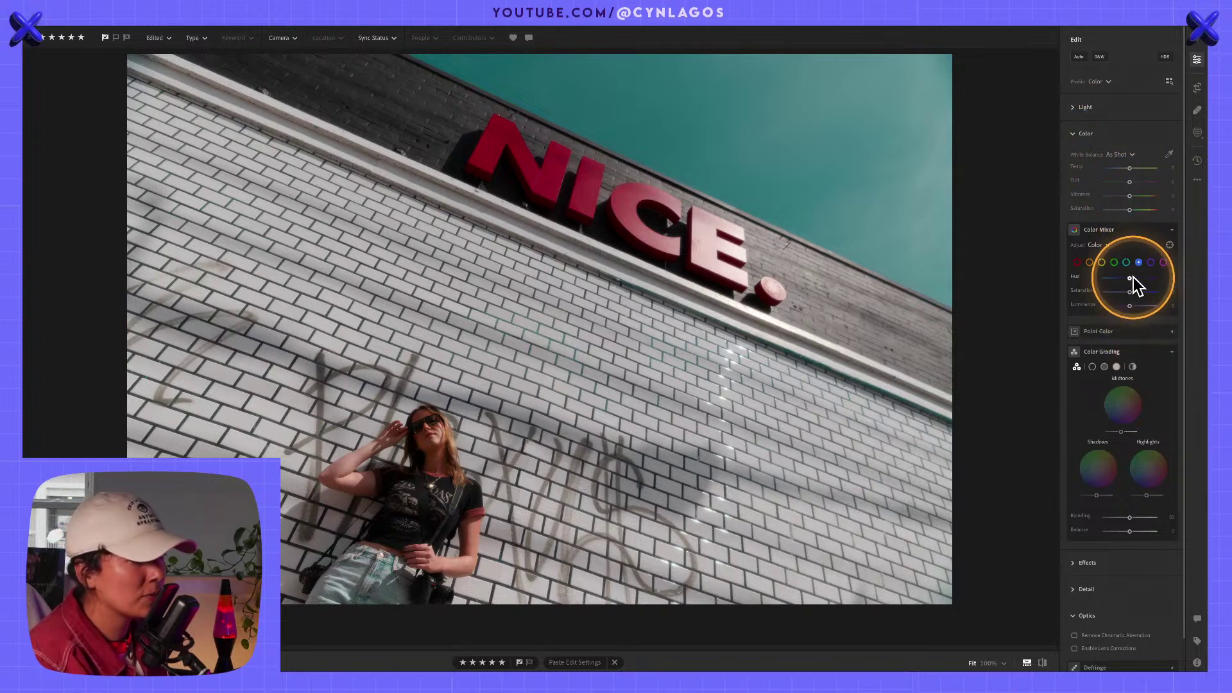
mouse_move(1131, 278)
mouse_down()
mouse_move(1143, 276)
mouse_move(1099, 275)
mouse_move(1154, 272)
mouse_move(1108, 276)
mouse_move(1130, 278)
mouse_up()
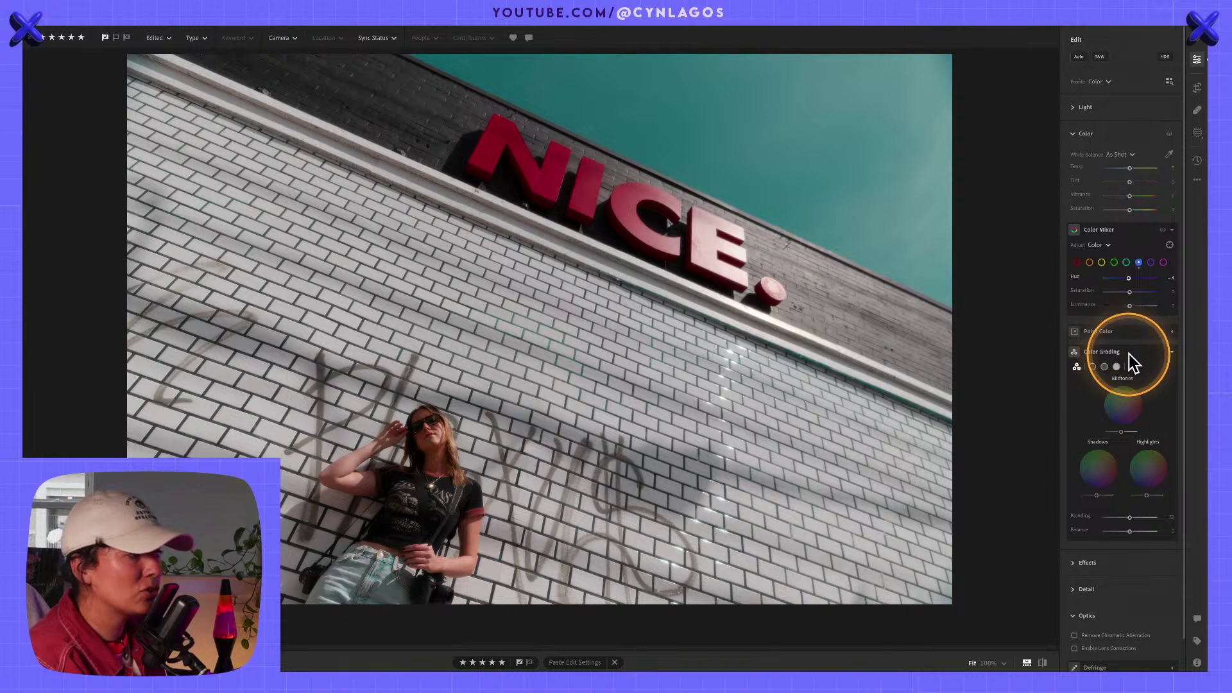
Inspect the brick wall, the woman and her cast shadow up close.
key(alt)
mouse_move(1091, 354)
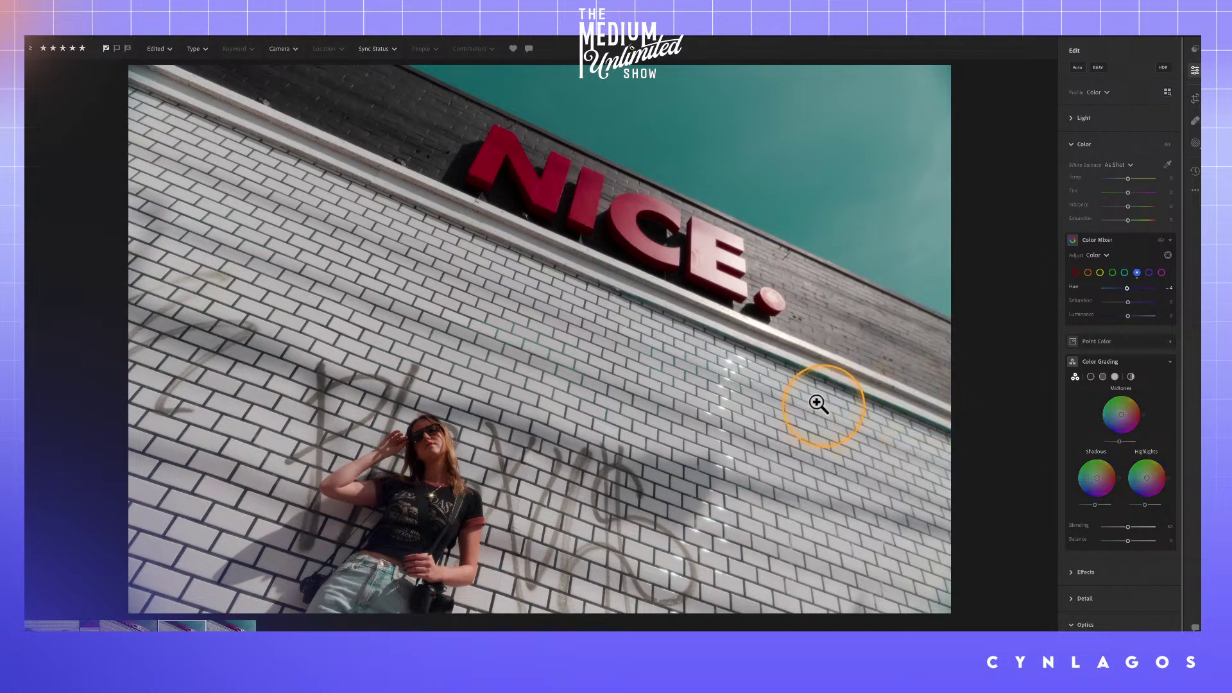
click(812, 378)
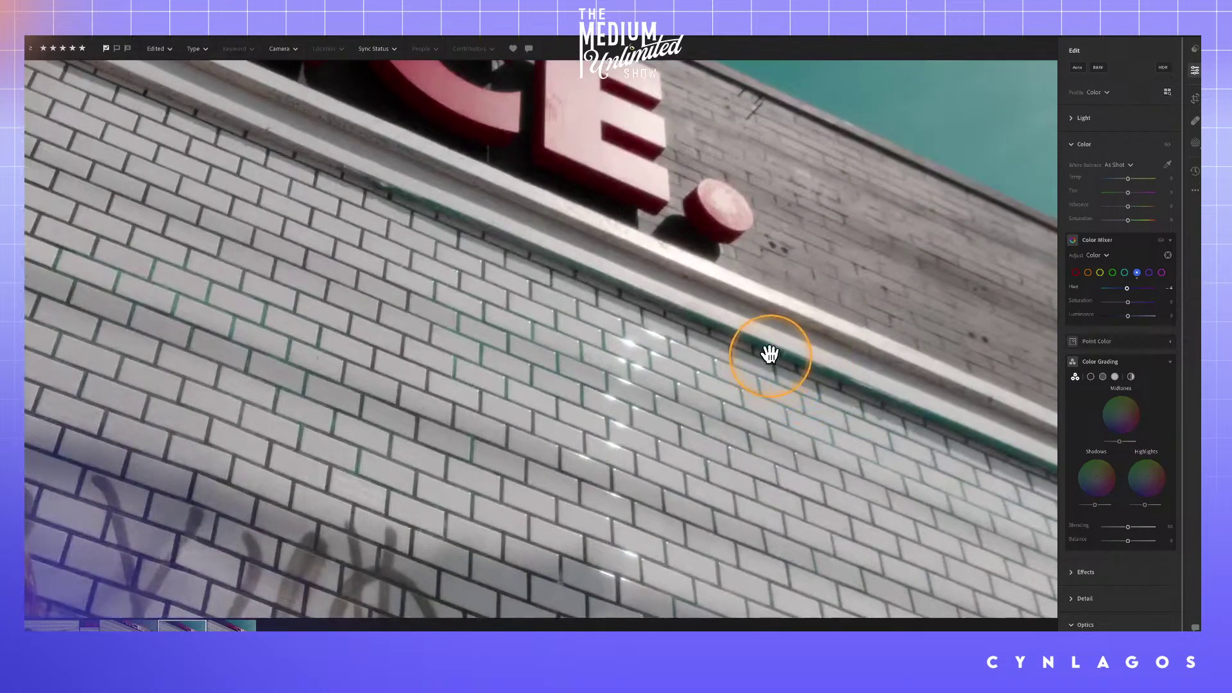
drag(411, 550, 886, 201)
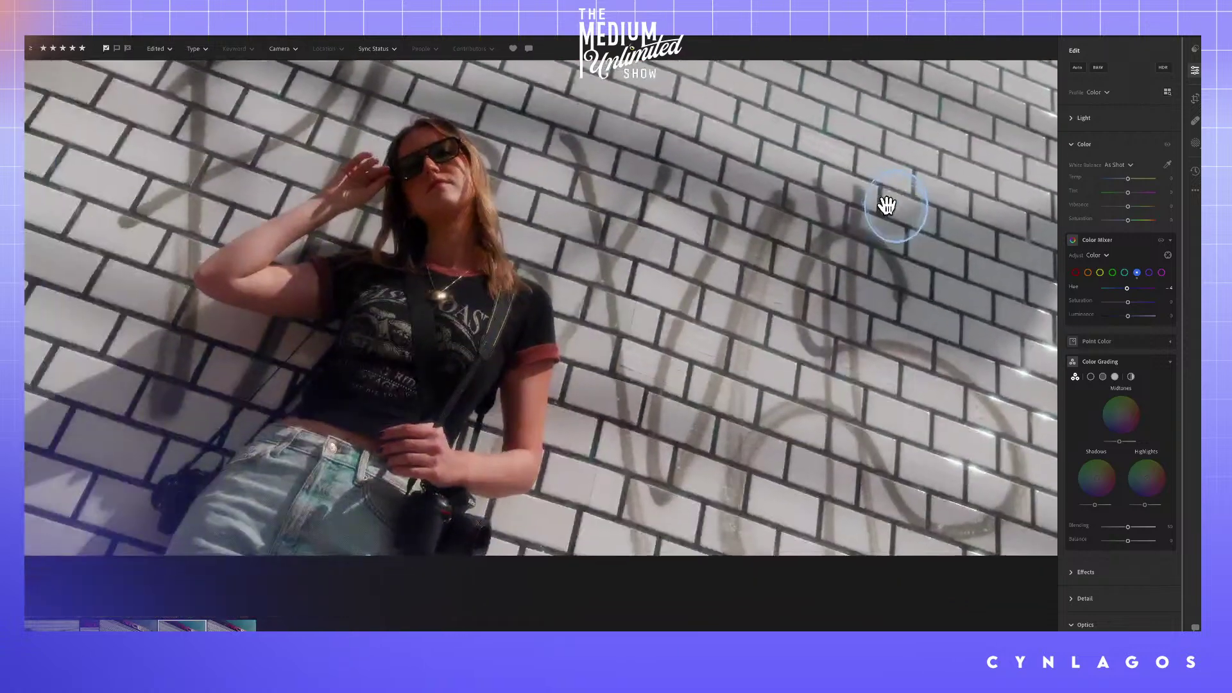
drag(193, 413, 504, 352)
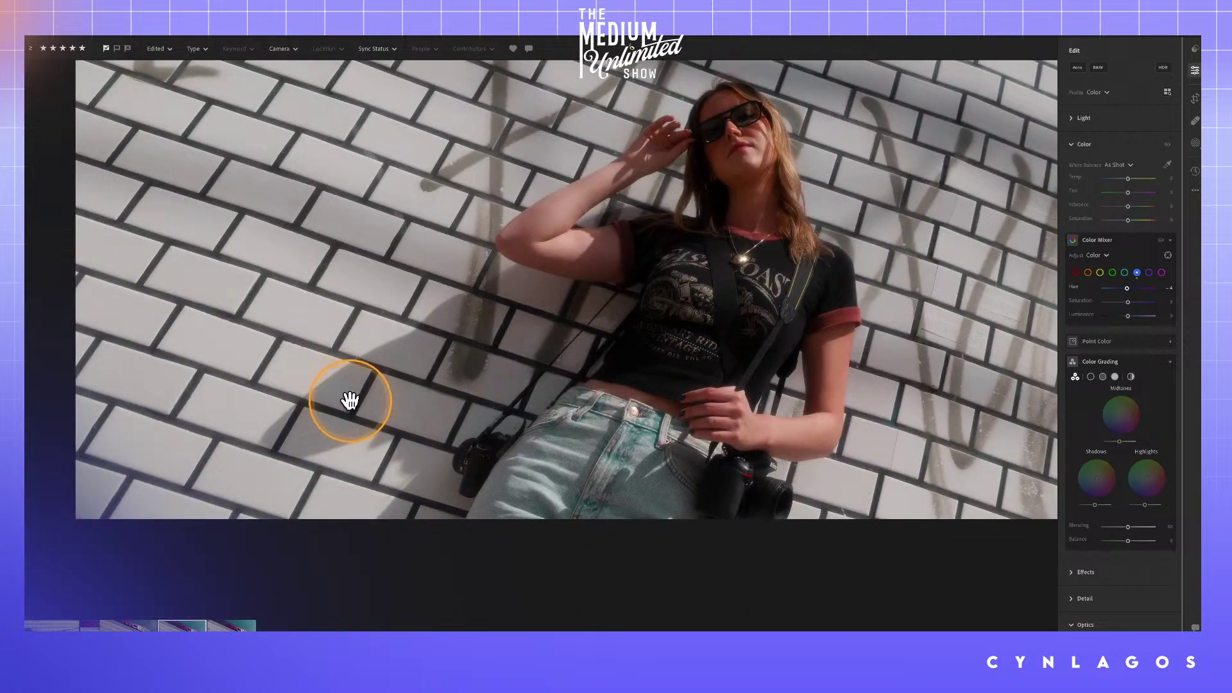
drag(349, 399, 632, 380)
key(alt)
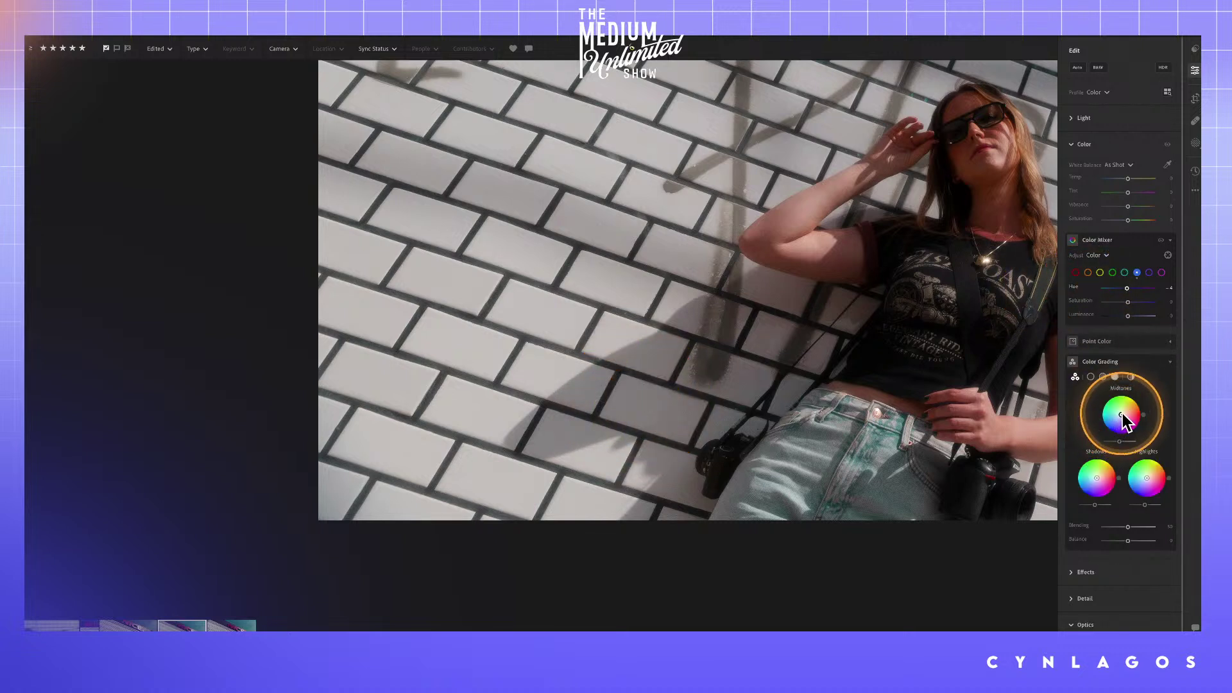
Tint the retouched photo's shadows green with Color Grading at saturation 100.
click(1091, 378)
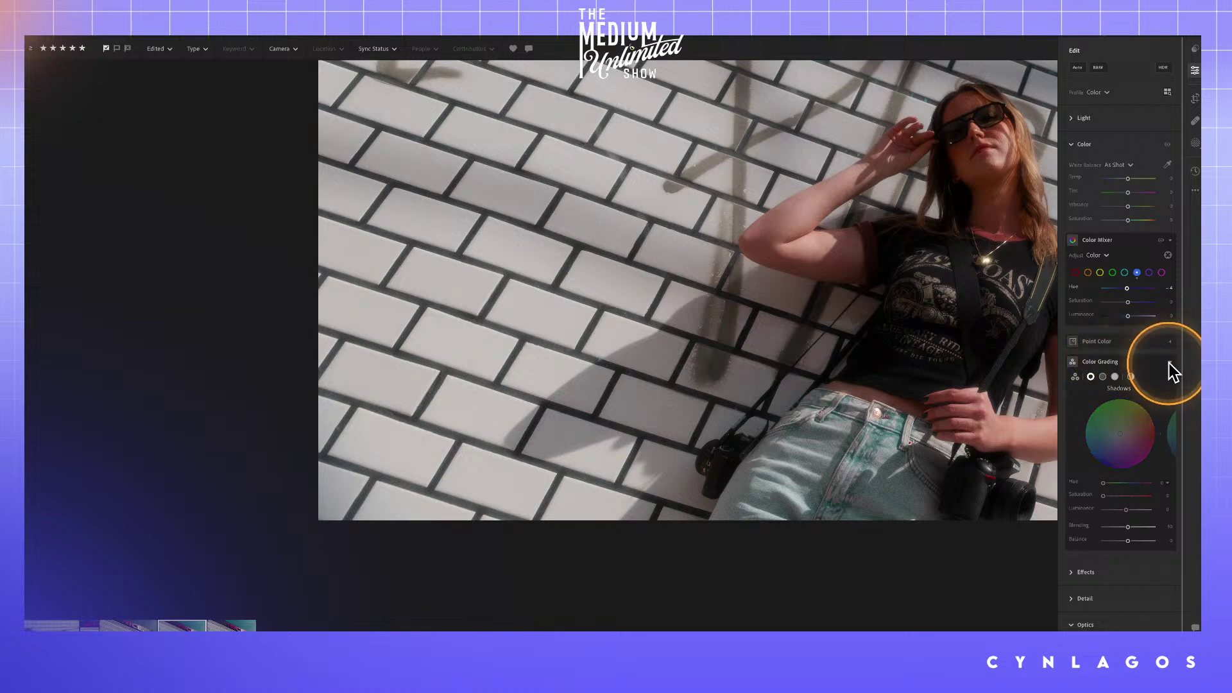
click(1102, 361)
click(1102, 362)
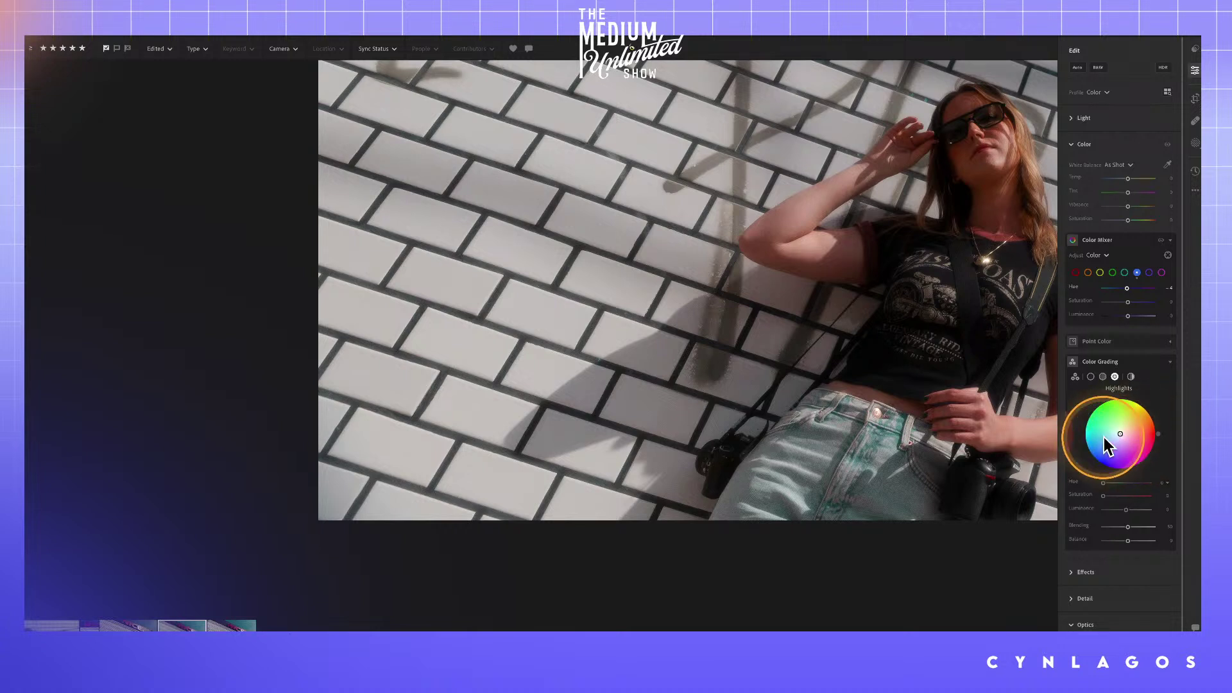
click(1075, 437)
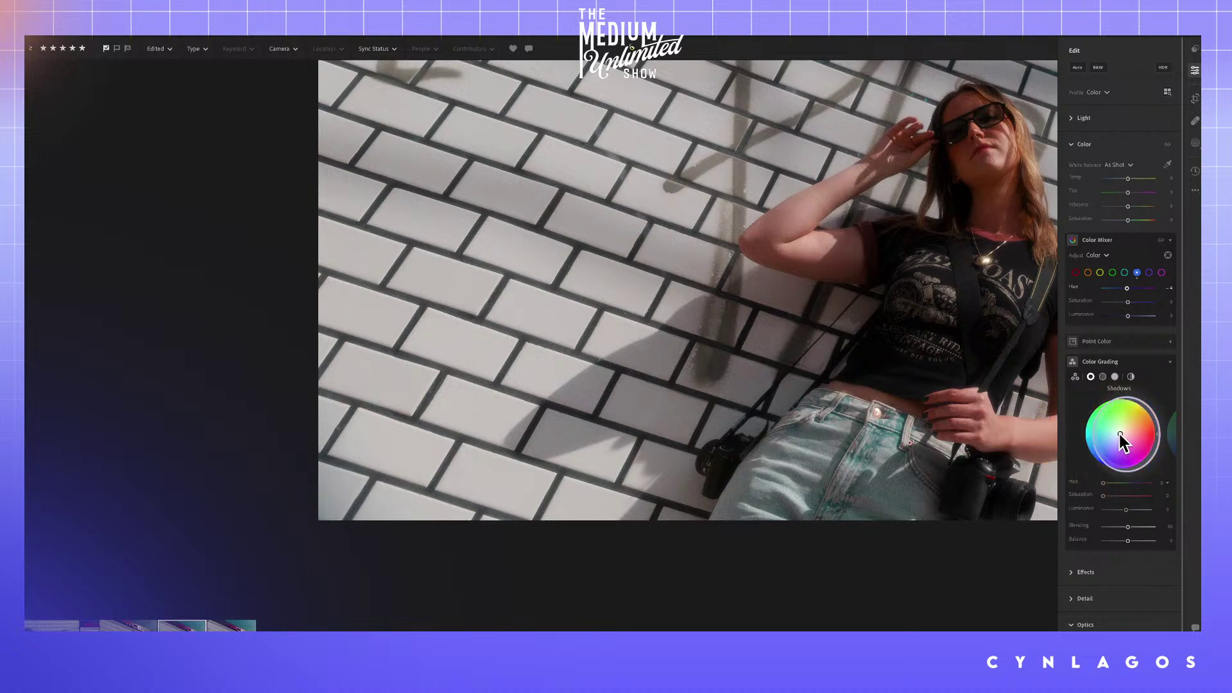
drag(1121, 435, 1142, 432)
key(alt)
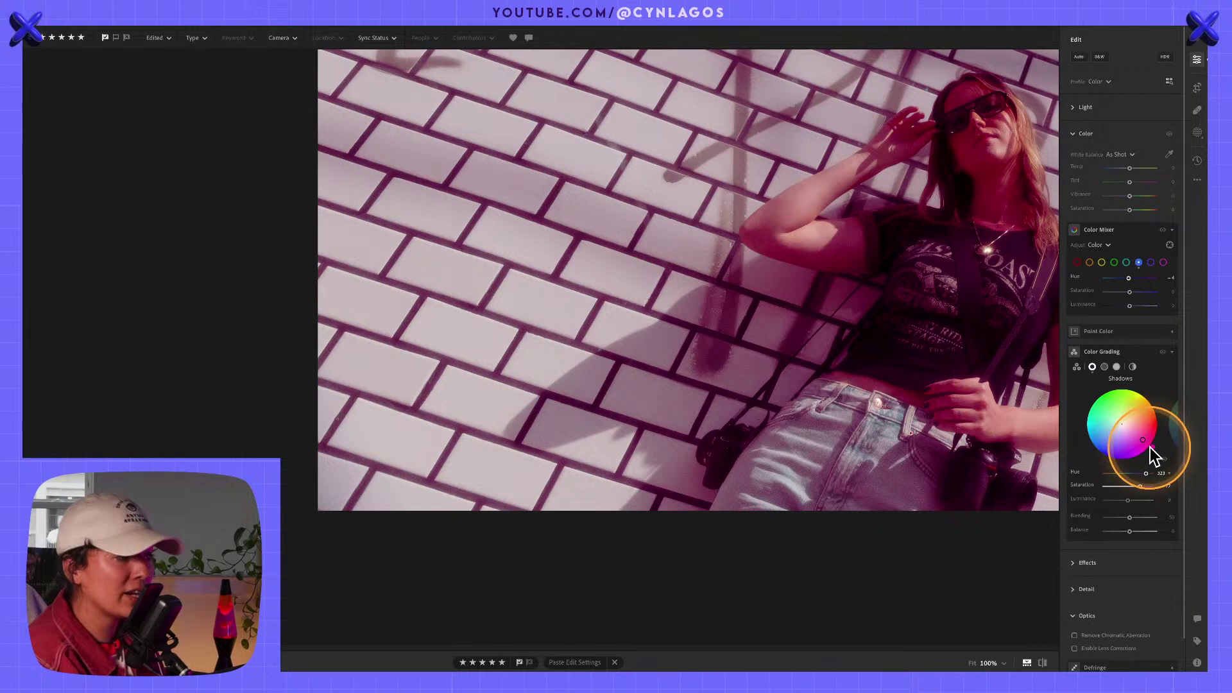
mouse_move(1145, 443)
mouse_down()
mouse_move(1116, 457)
mouse_move(1144, 458)
mouse_move(1129, 465)
mouse_move(1103, 449)
mouse_move(1083, 395)
mouse_move(1119, 396)
mouse_move(1146, 421)
mouse_move(1146, 411)
mouse_move(1150, 442)
mouse_move(1102, 465)
mouse_move(1088, 440)
mouse_move(1100, 406)
mouse_move(1128, 400)
mouse_move(1150, 426)
mouse_move(1125, 444)
mouse_move(1095, 437)
mouse_move(1122, 432)
mouse_move(1092, 414)
mouse_move(1126, 427)
mouse_move(1096, 407)
mouse_up()
click(1095, 407)
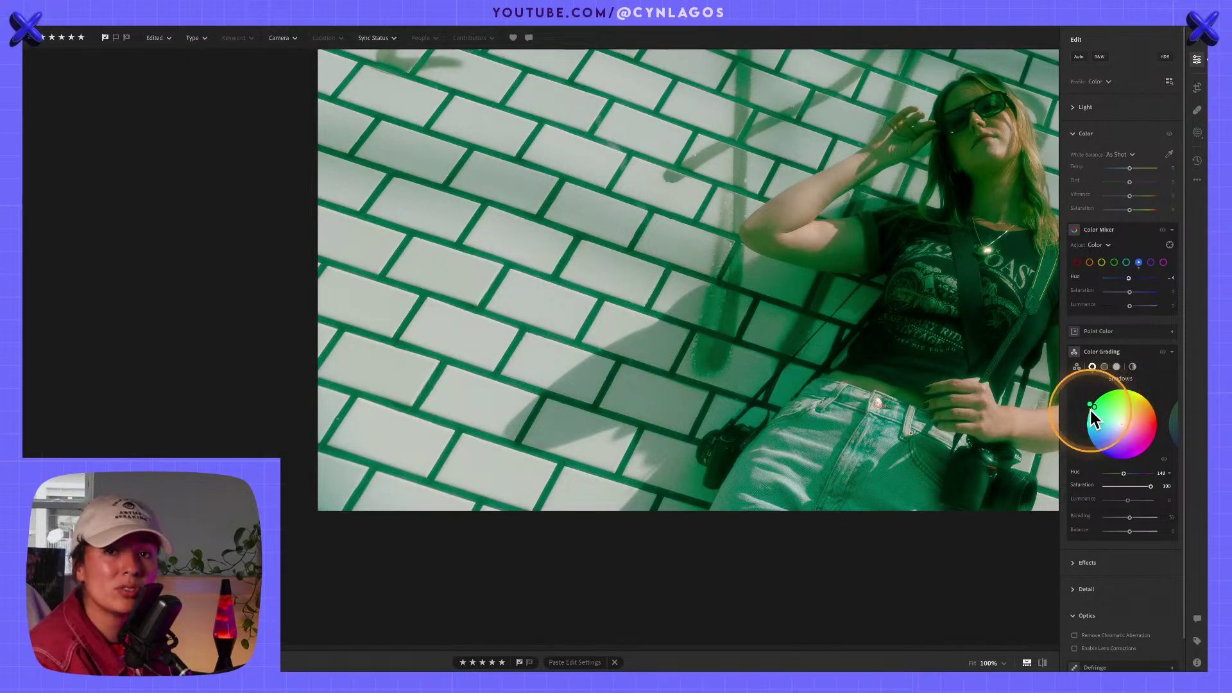
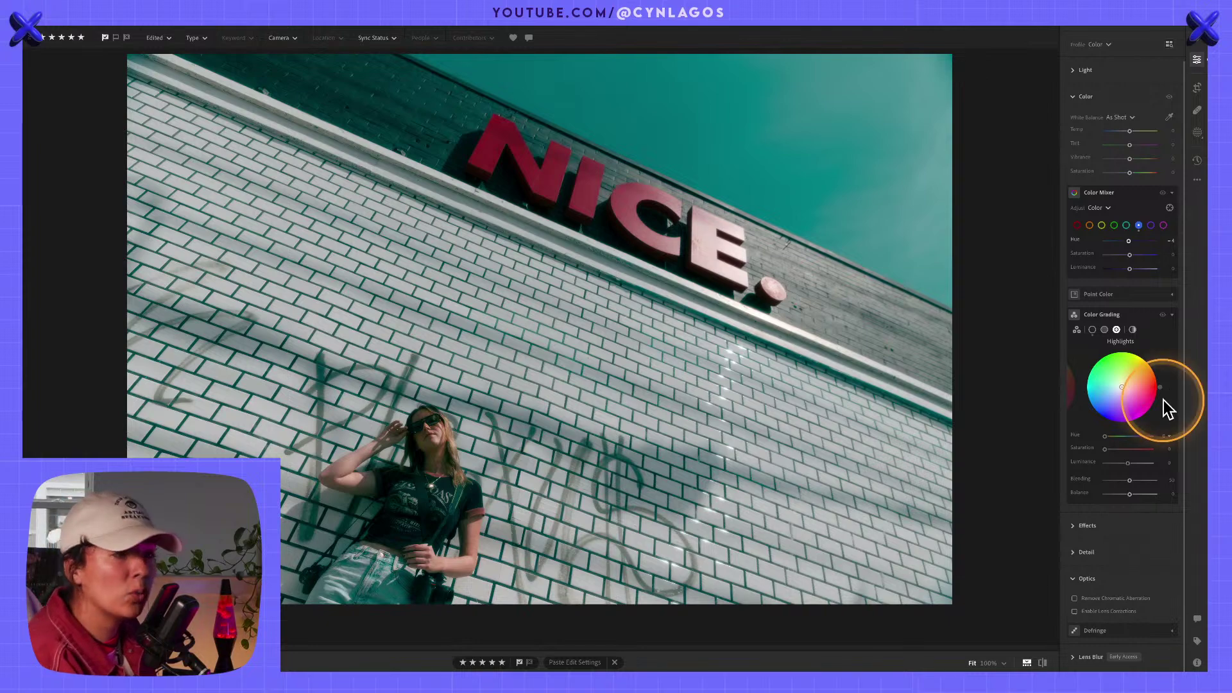
Tint the midtones a warm red-orange with Color Grading, at a hue of about 18.
click(1166, 395)
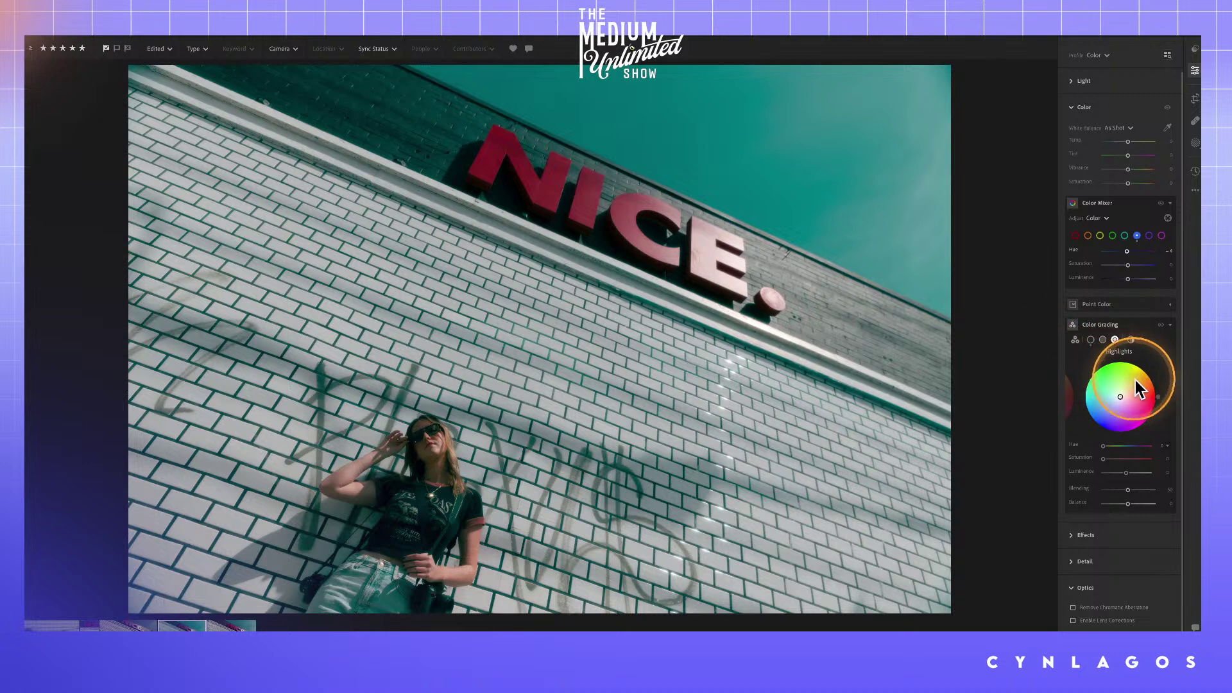
click(1073, 390)
drag(1123, 395, 1133, 397)
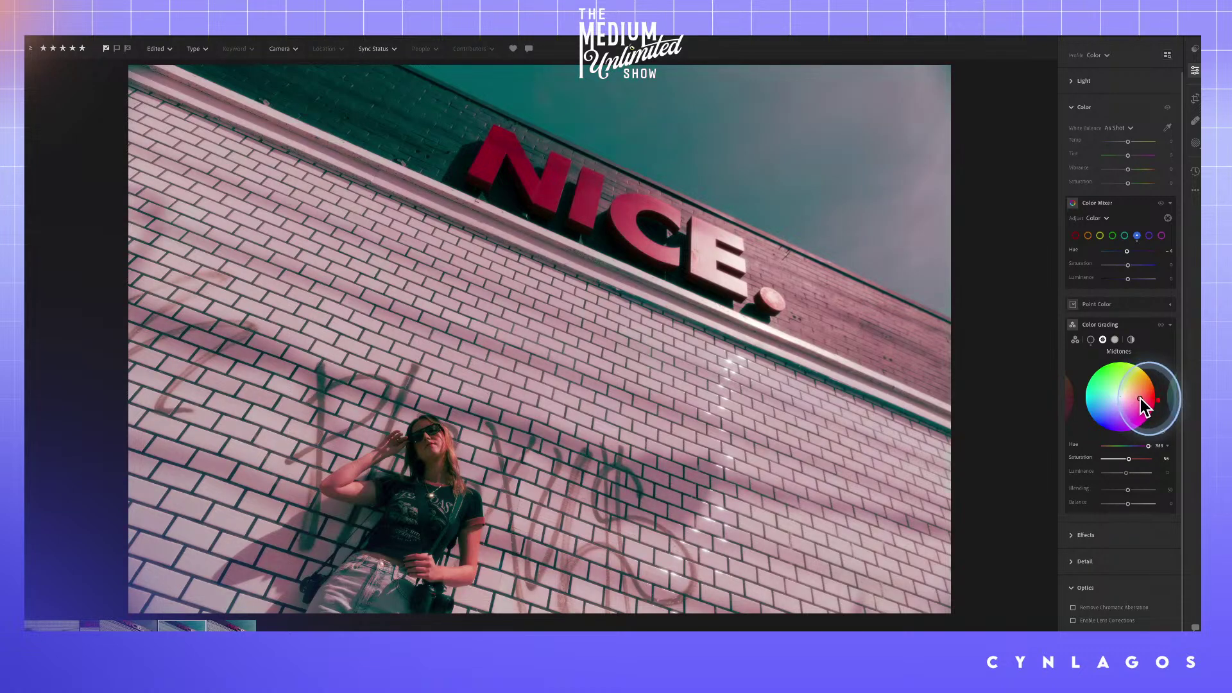
drag(1134, 395, 1160, 404)
key(alt)
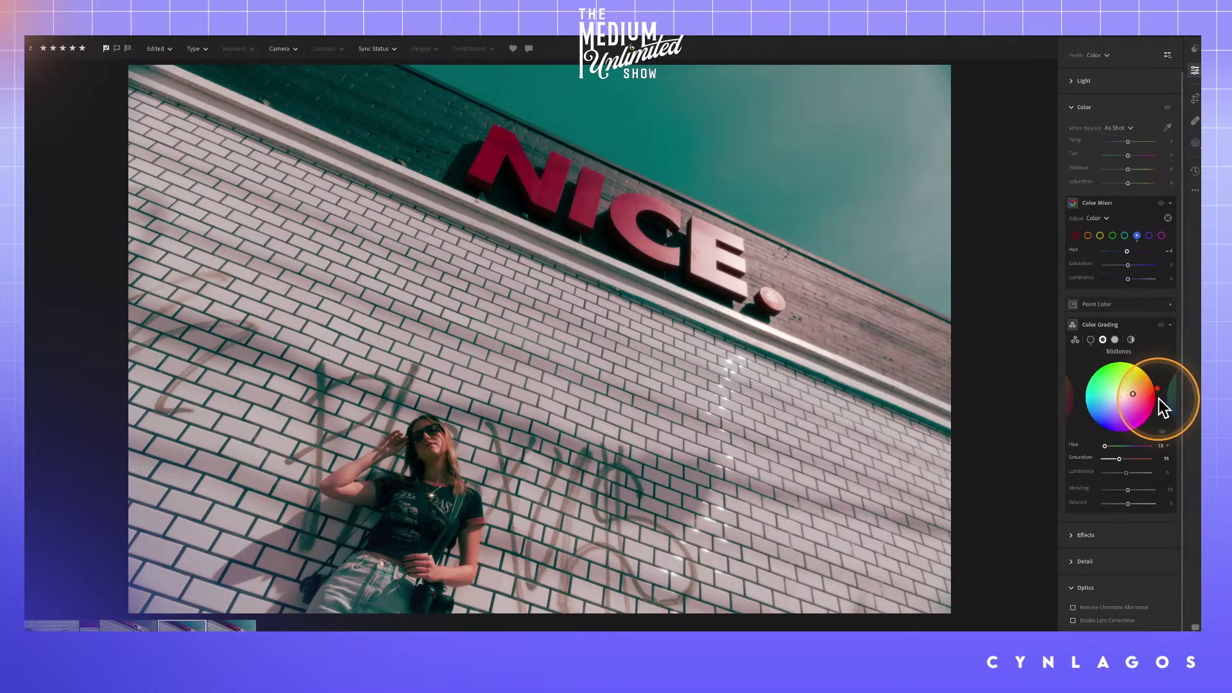
drag(1141, 398, 1134, 392)
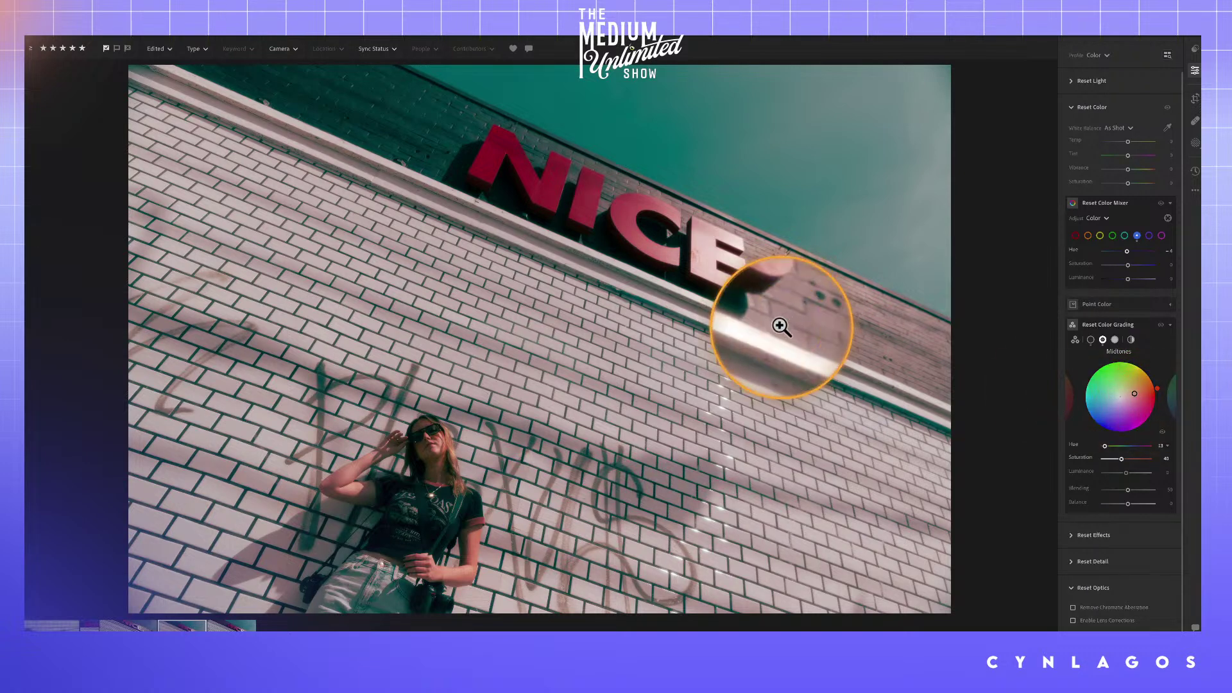
key(alt)
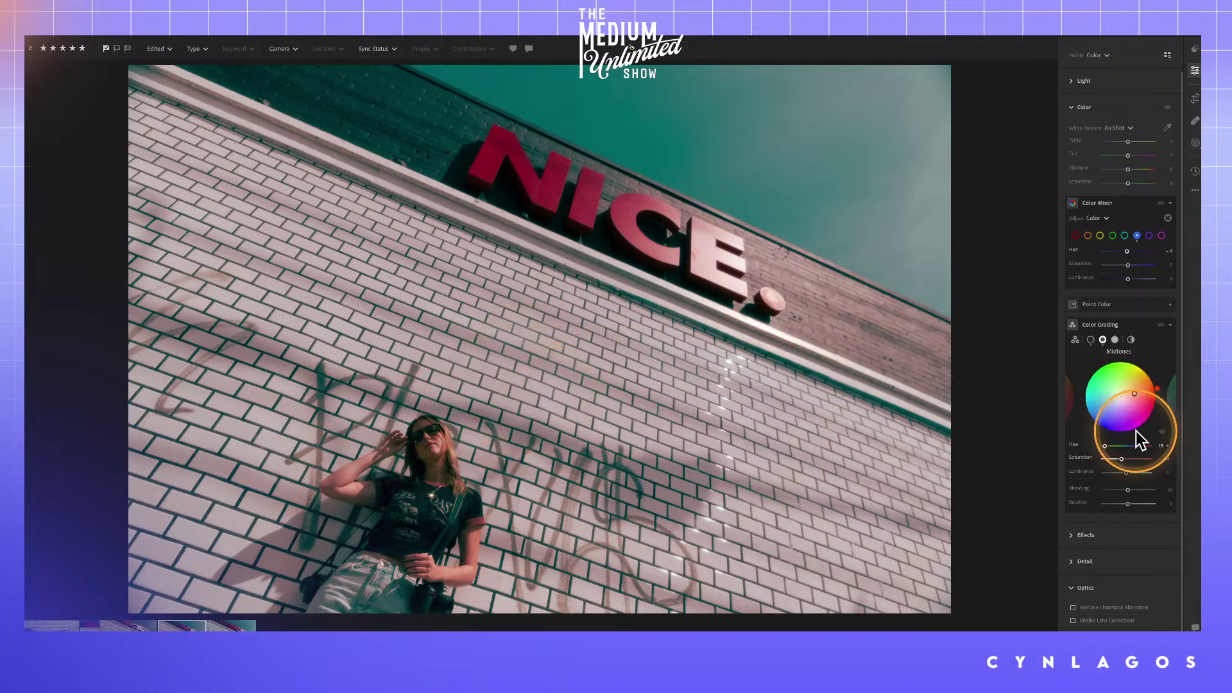
Tint the highlights a soft orange with Color Grading, at a hue of about 39.
click(1172, 403)
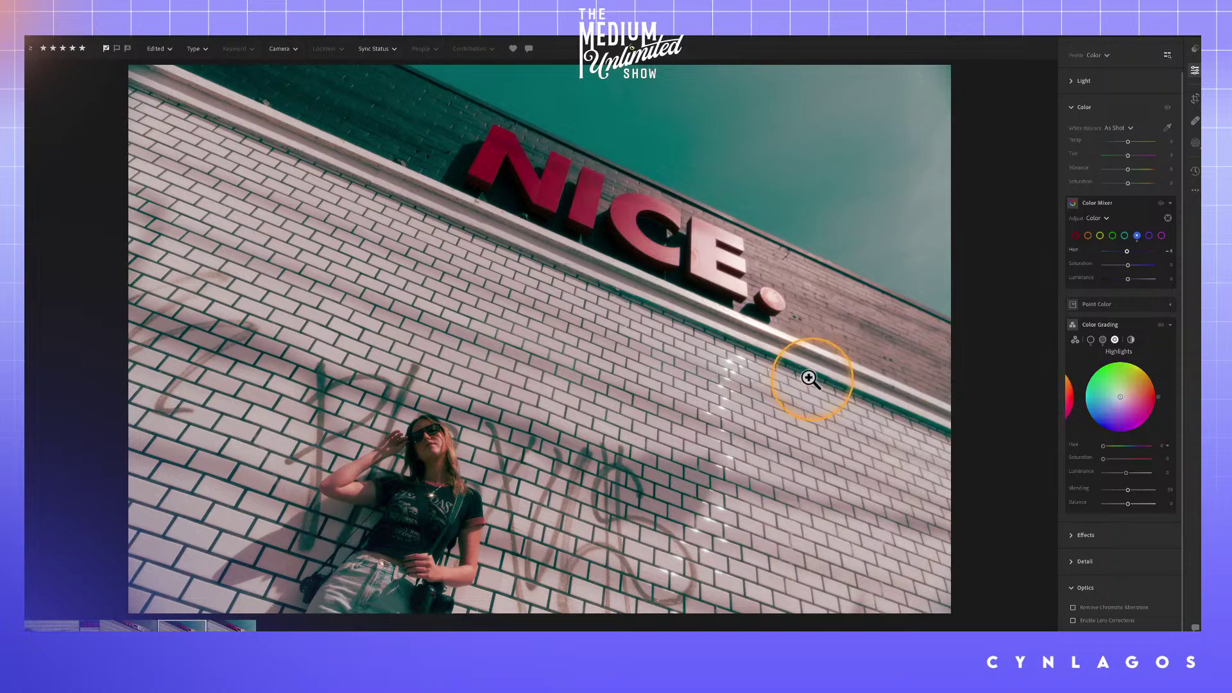
click(646, 391)
drag(620, 390, 707, 297)
drag(1108, 390, 1142, 372)
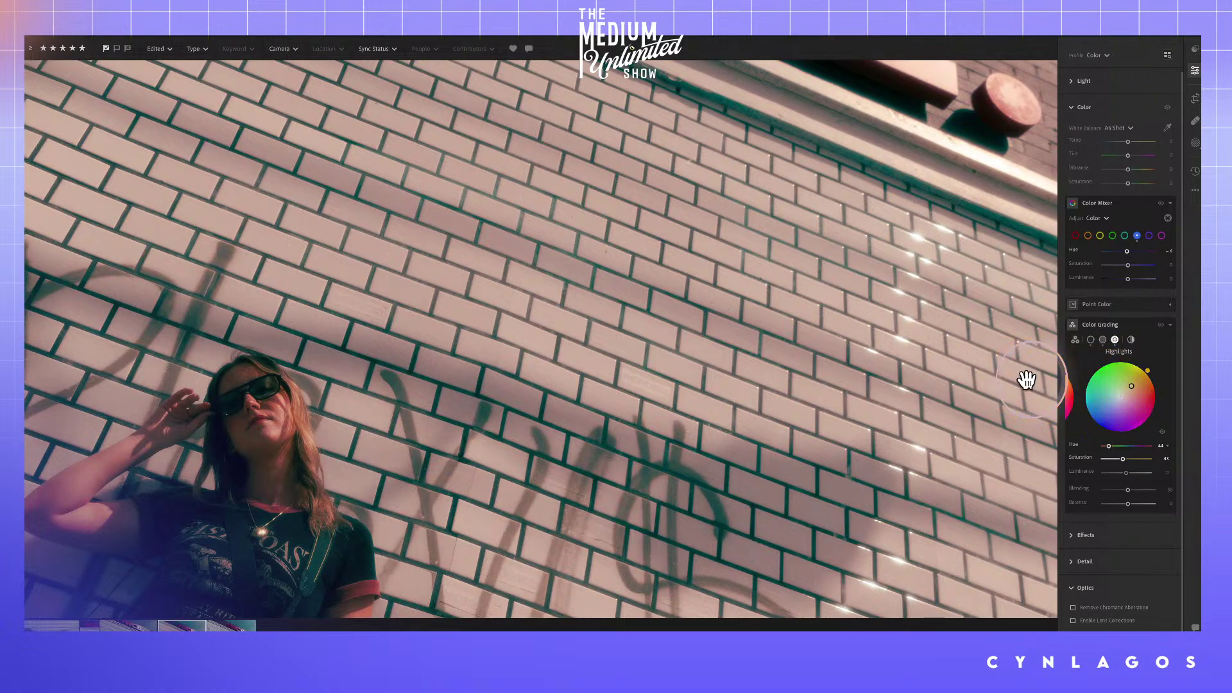
key(z)
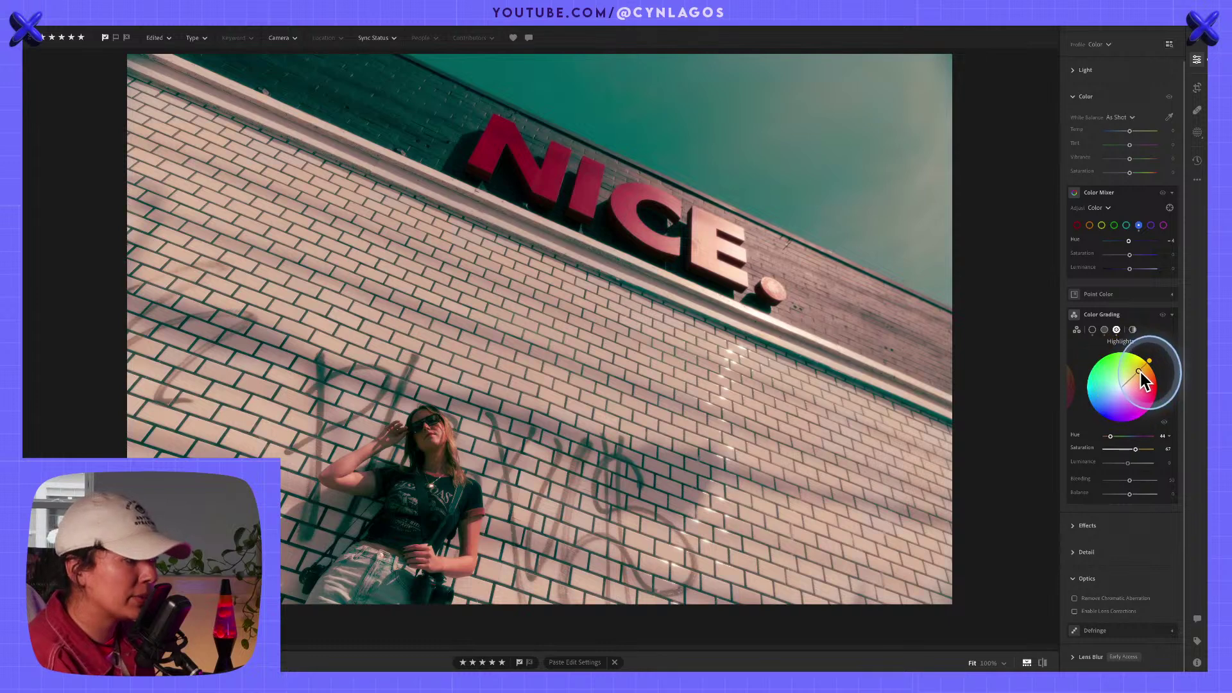
mouse_move(1133, 376)
mouse_down()
mouse_move(1120, 383)
mouse_move(1149, 363)
mouse_move(1159, 393)
mouse_move(1158, 377)
mouse_move(1136, 392)
mouse_move(1160, 383)
mouse_move(1161, 398)
mouse_move(1137, 418)
mouse_move(1107, 410)
mouse_move(1099, 361)
mouse_move(1106, 411)
mouse_move(1126, 412)
mouse_move(1139, 383)
mouse_move(1122, 357)
mouse_move(1101, 364)
mouse_move(1097, 380)
mouse_move(1111, 358)
mouse_move(1143, 374)
mouse_move(1126, 407)
mouse_move(1098, 389)
mouse_move(1111, 368)
mouse_move(1134, 369)
mouse_move(1131, 379)
mouse_up()
click(1158, 372)
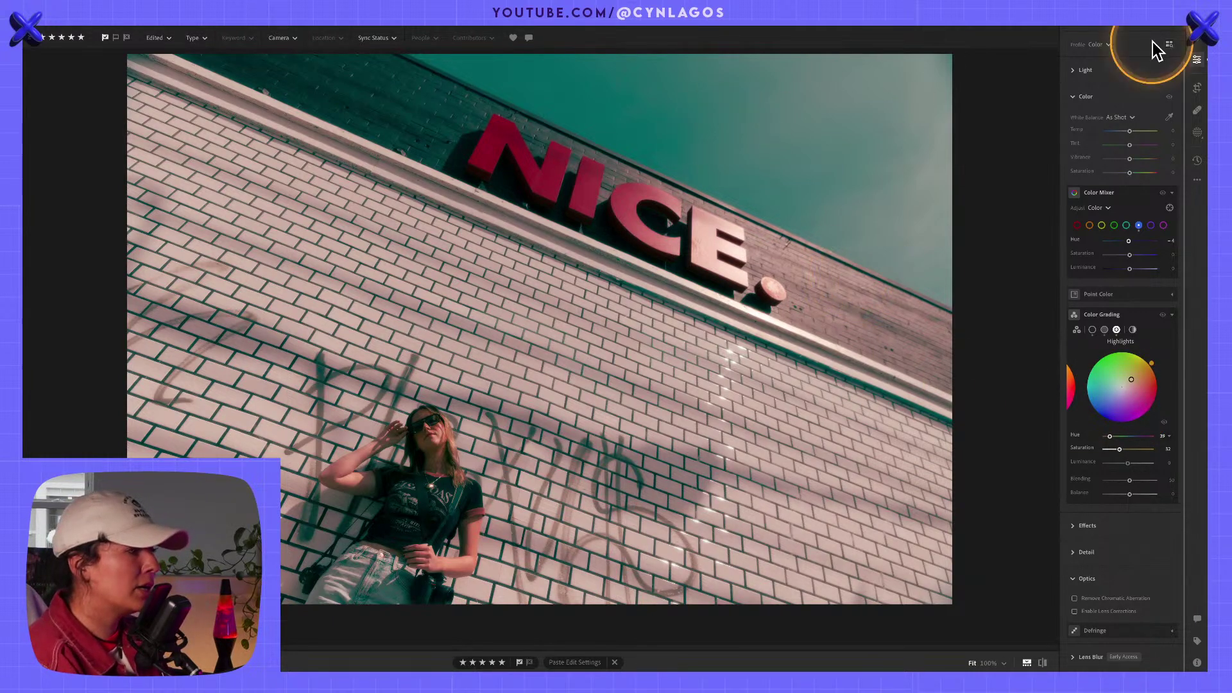
Preview the Original and Blue versions, and save the current grade as a named version called Balance.
click(1197, 160)
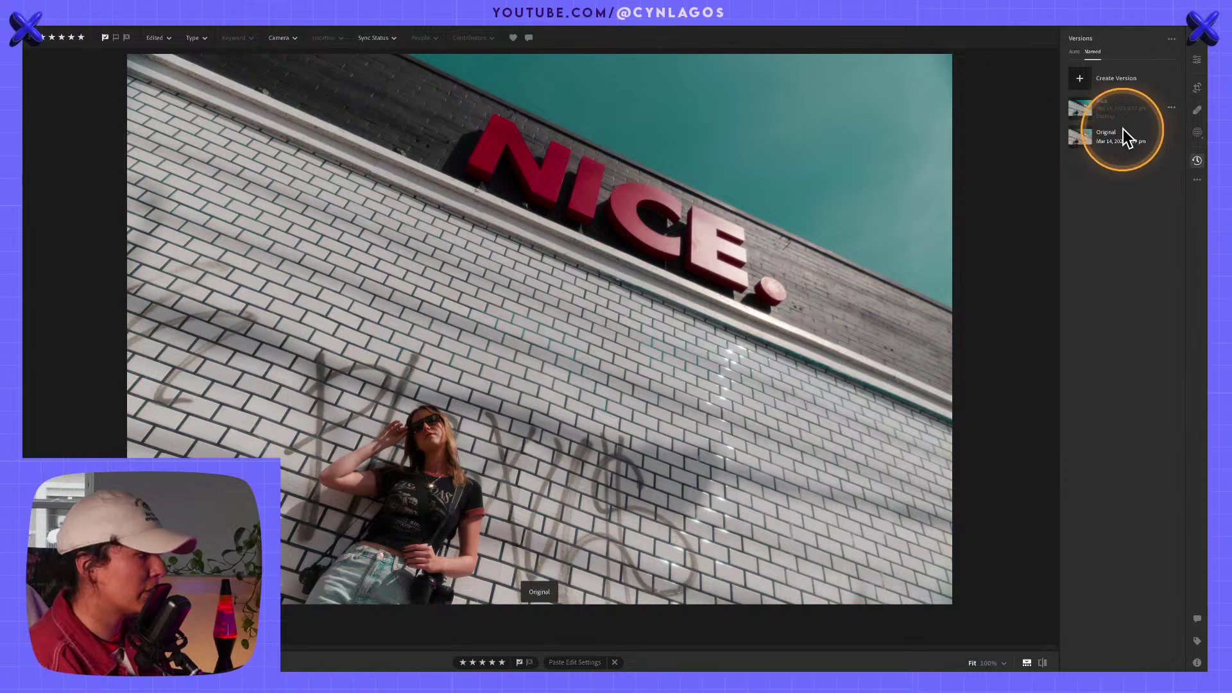
click(1131, 121)
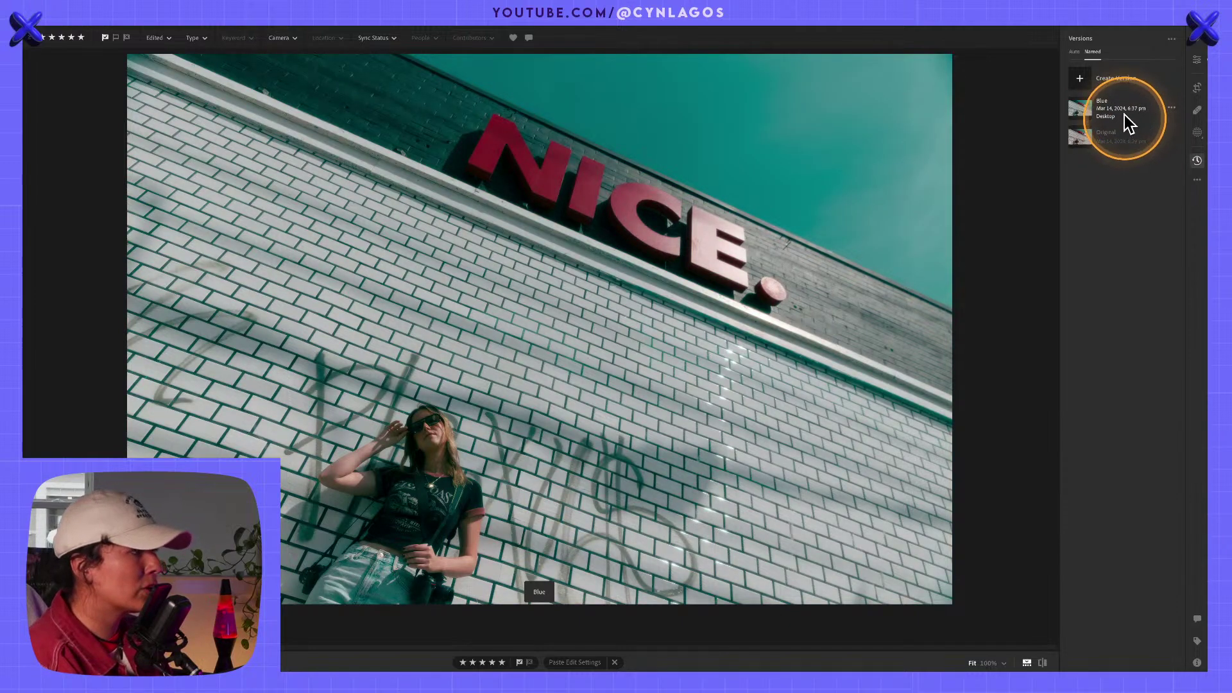
click(1080, 77)
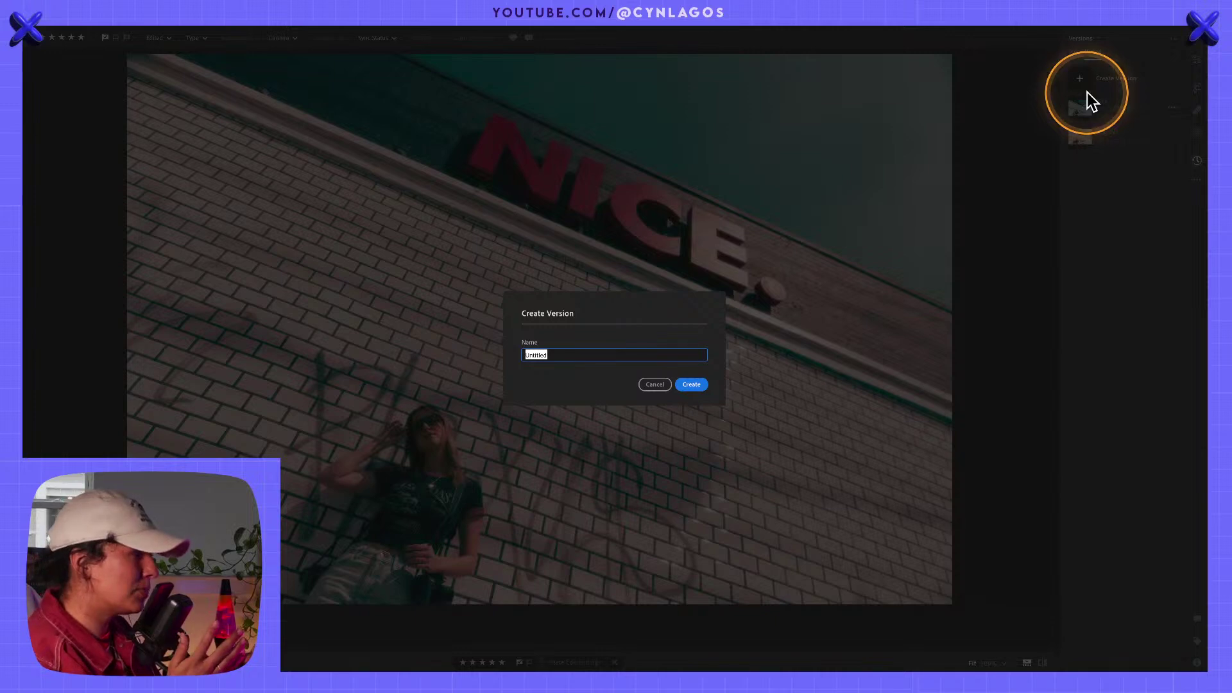
text(Blue)
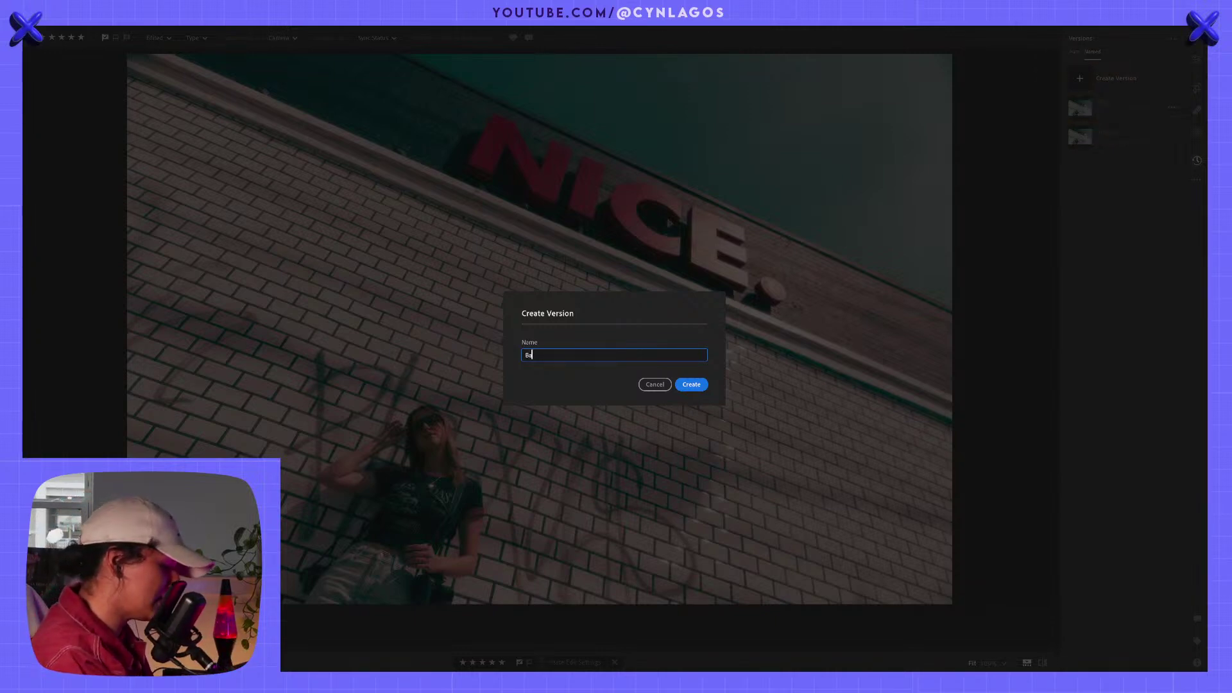
key(Return)
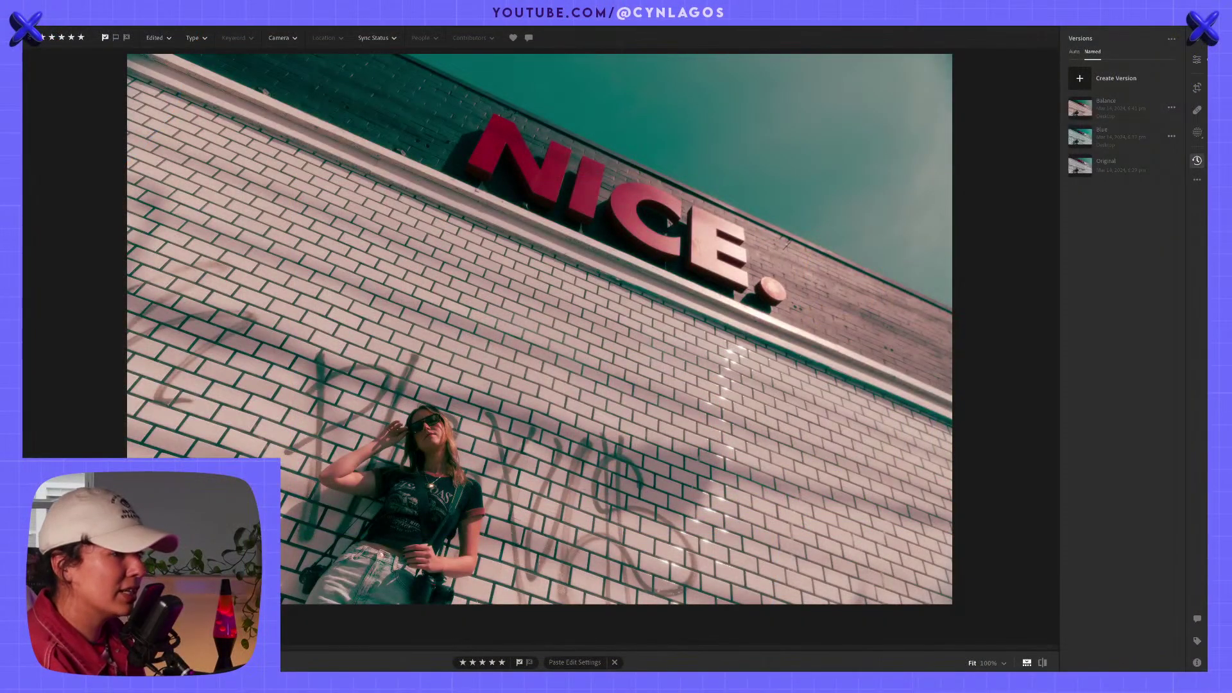
Compare the graded photo with the source photo that has the lamp, and preview its own Original version.
click(1115, 170)
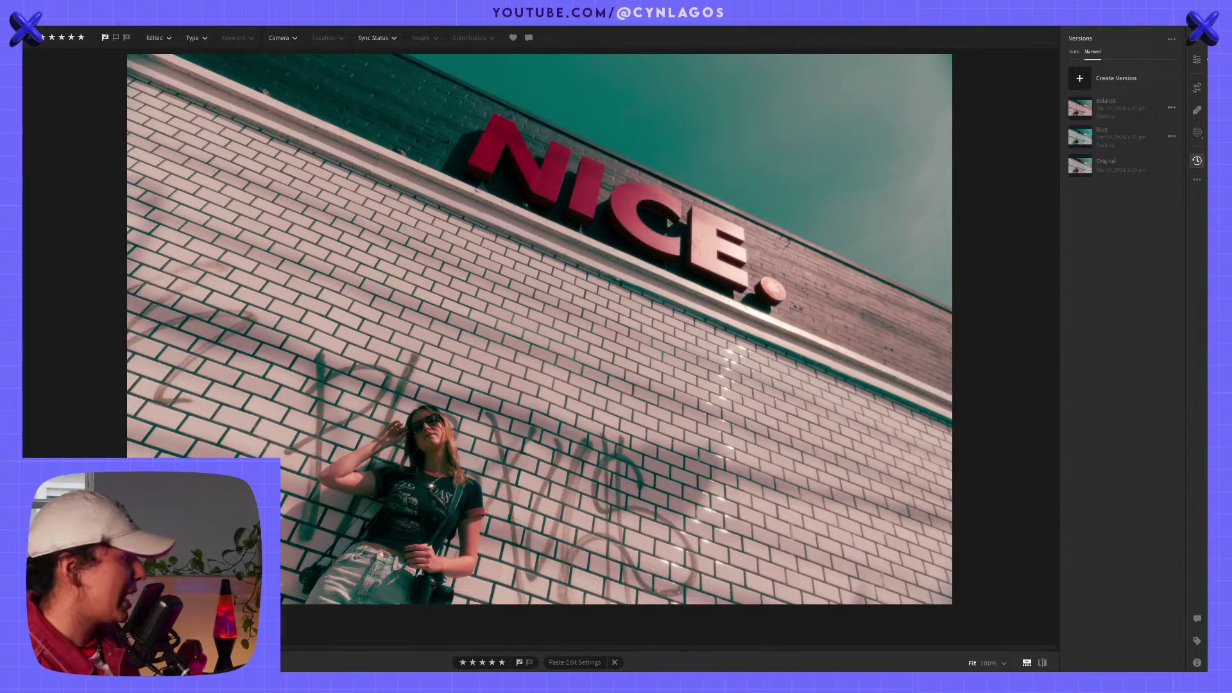
key(Right)
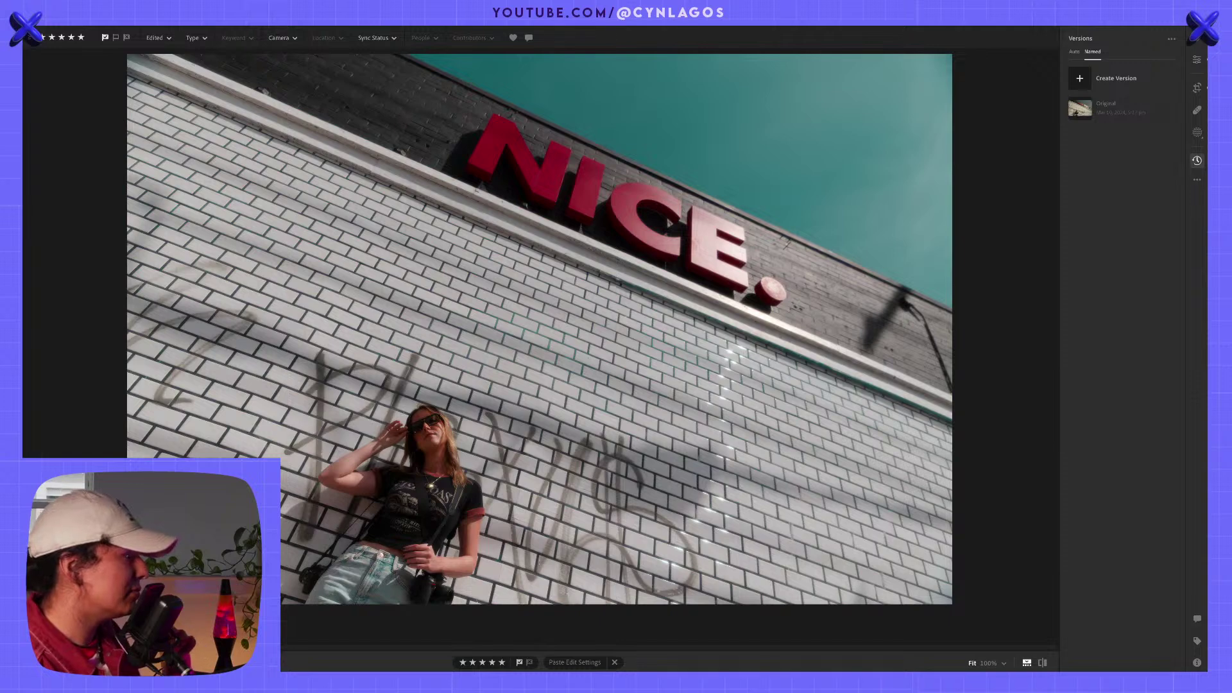
key(Right)
click(1121, 166)
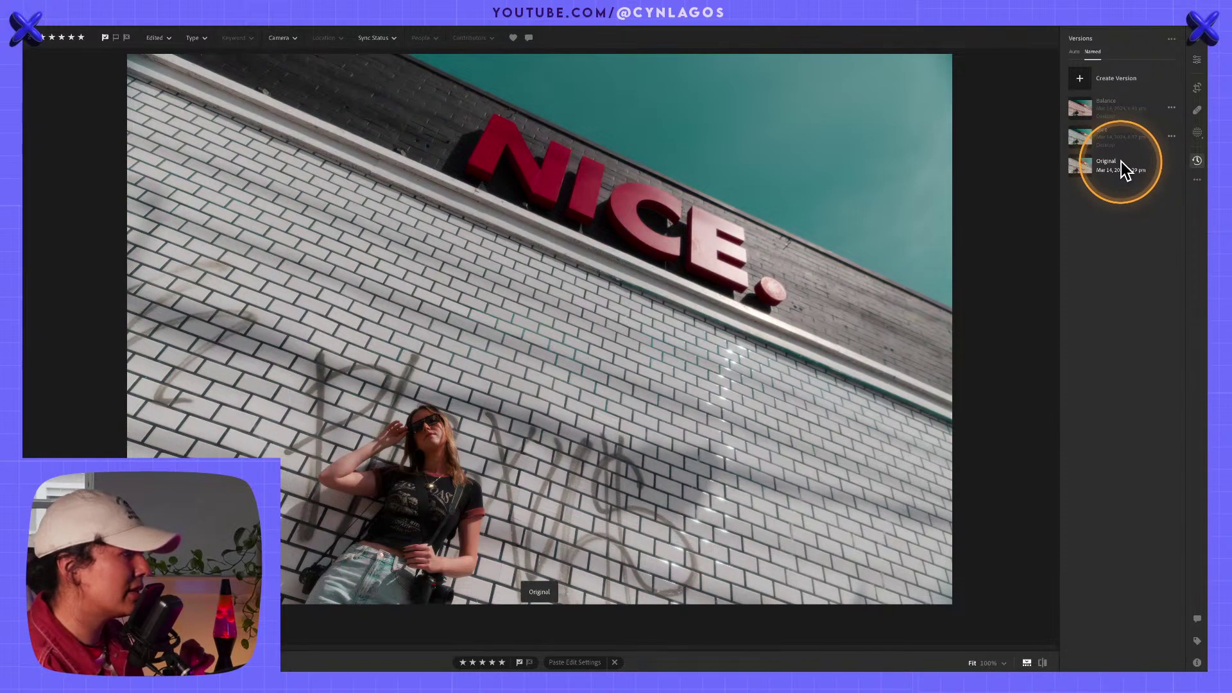
Open the NICE. sign photo in Photoshop for editing and move the tools and contextual task bar out of the way.
right_click(180, 516)
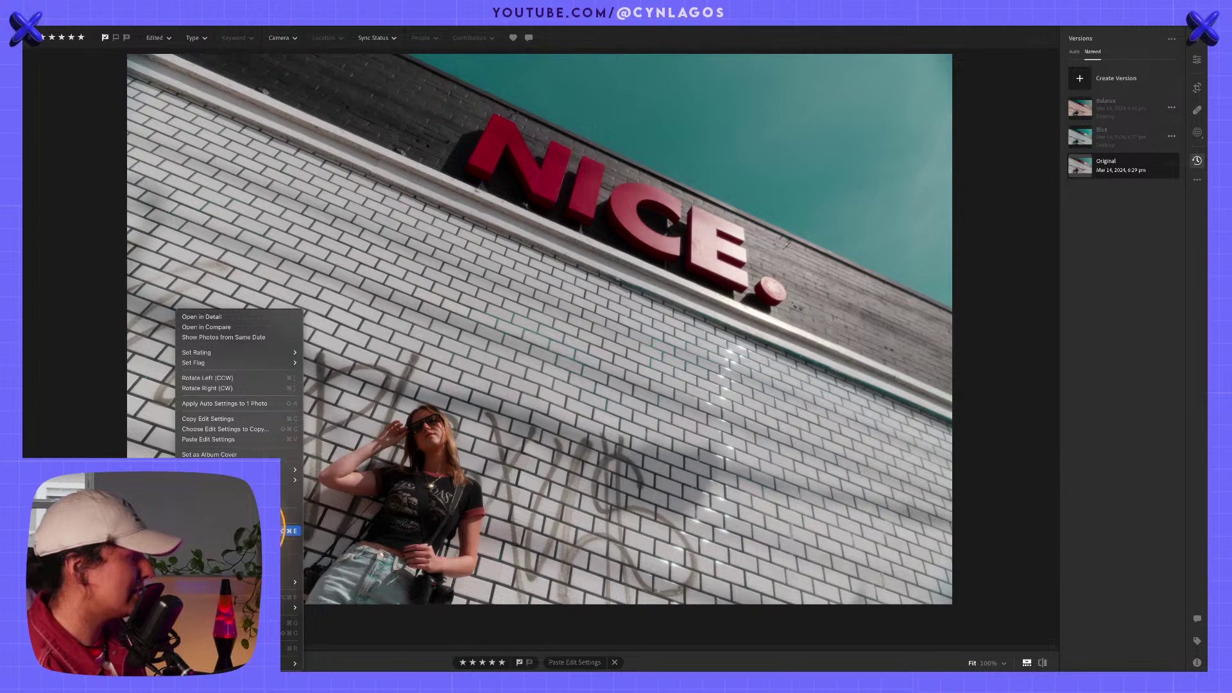
click(290, 537)
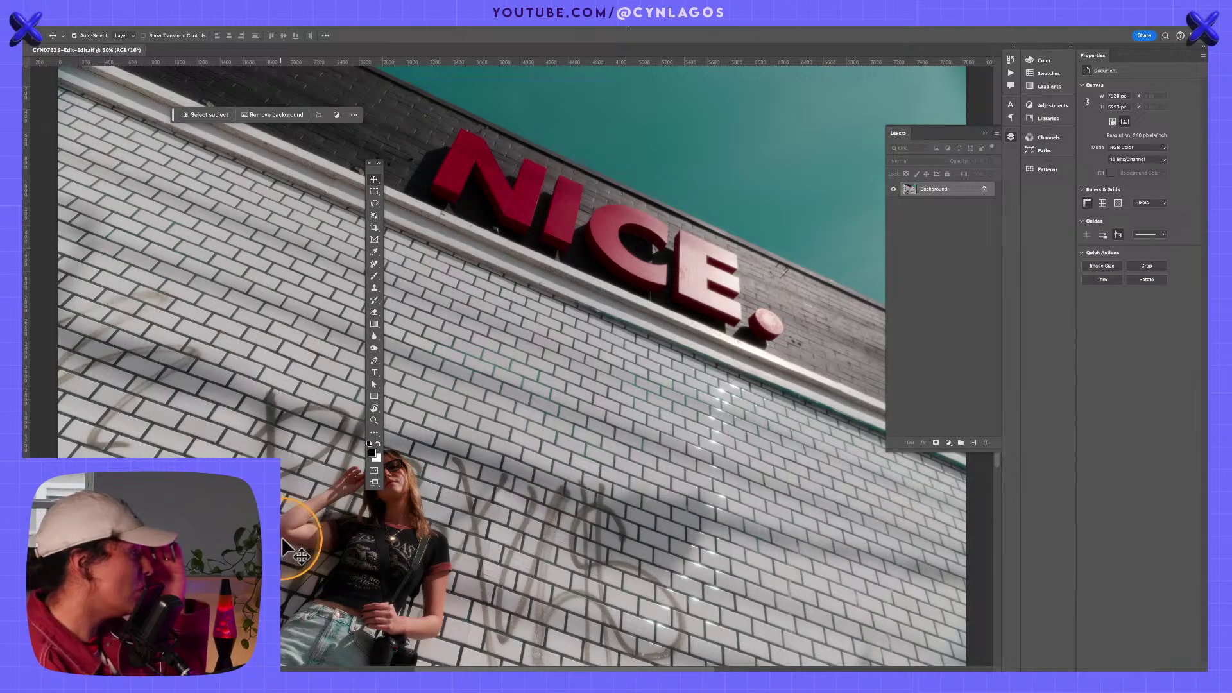
drag(377, 172, 714, 162)
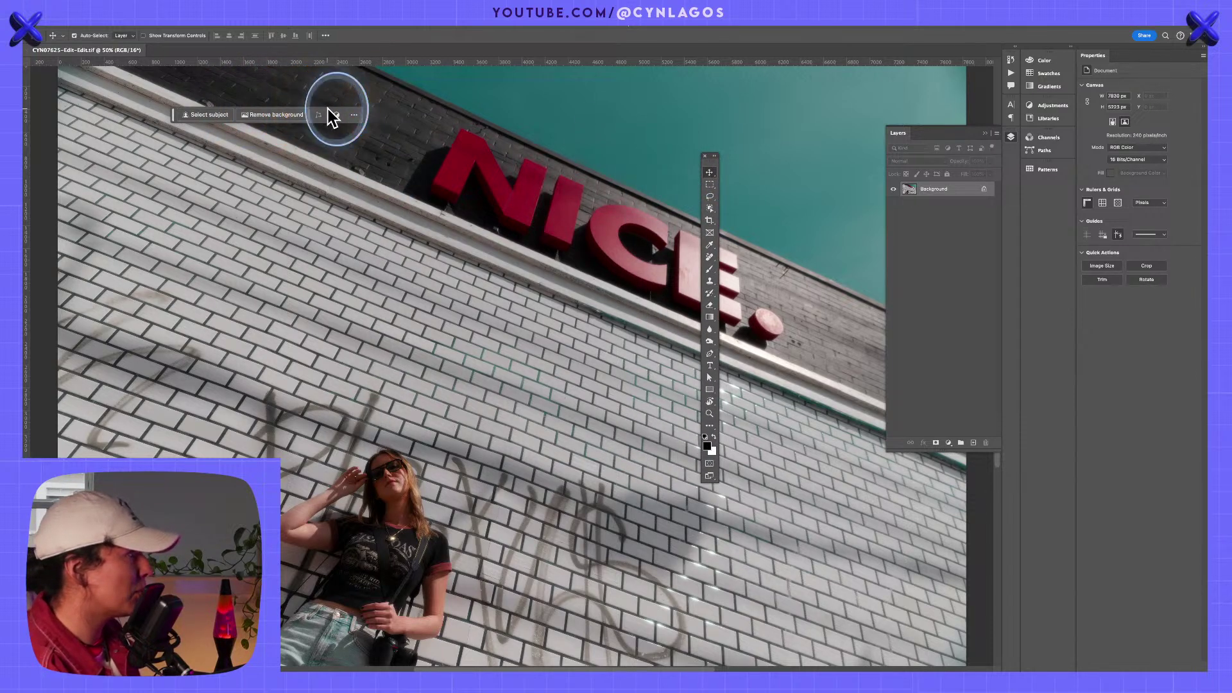
drag(175, 114, 475, 130)
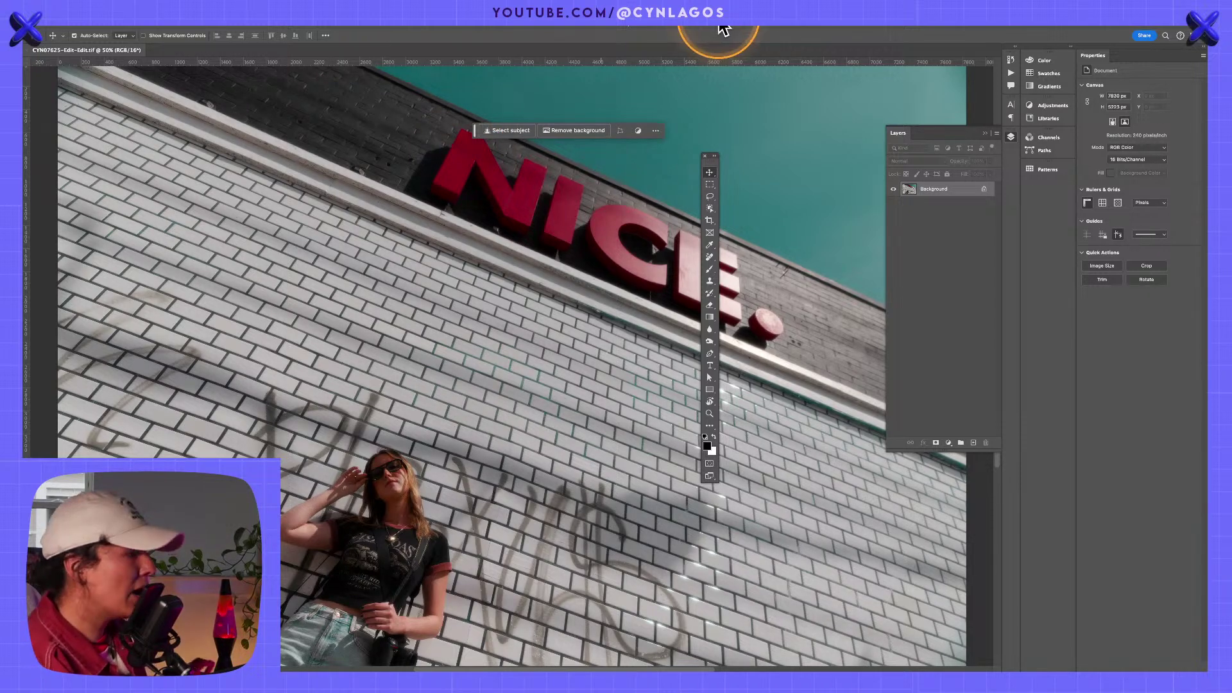
click(513, 399)
mouse_move(542, 396)
mouse_down()
mouse_move(597, 321)
mouse_move(578, 387)
mouse_move(548, 379)
mouse_move(547, 396)
mouse_up()
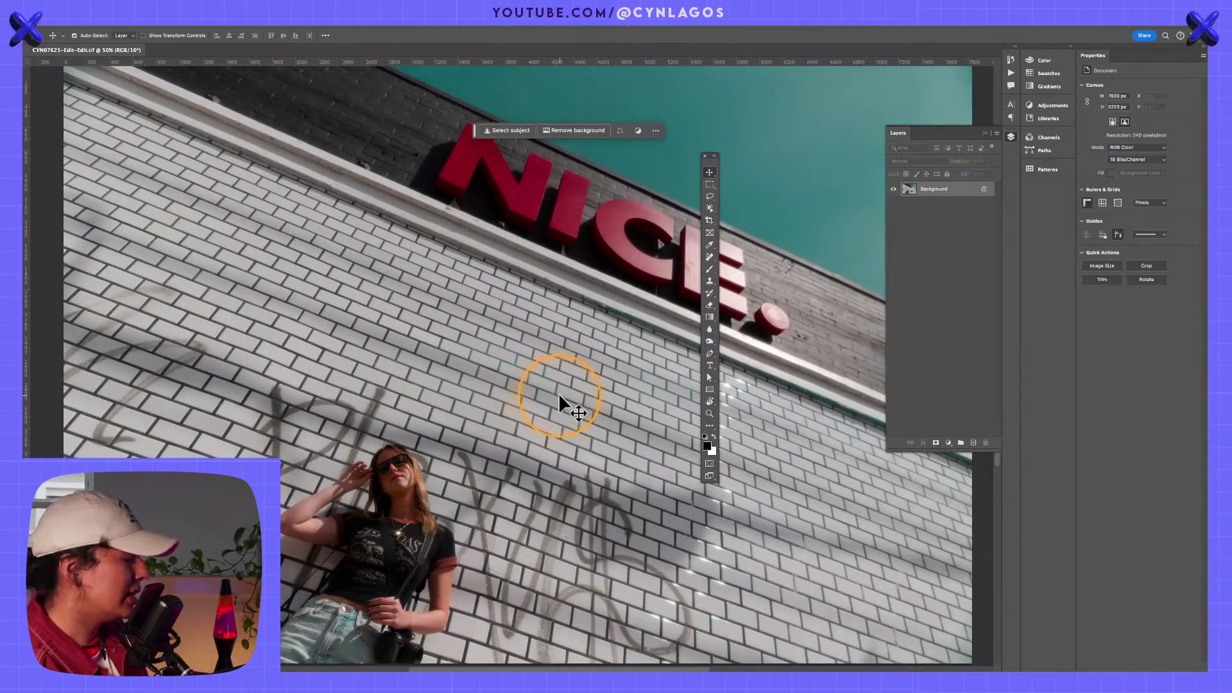
key(z)
alt+click(560, 396)
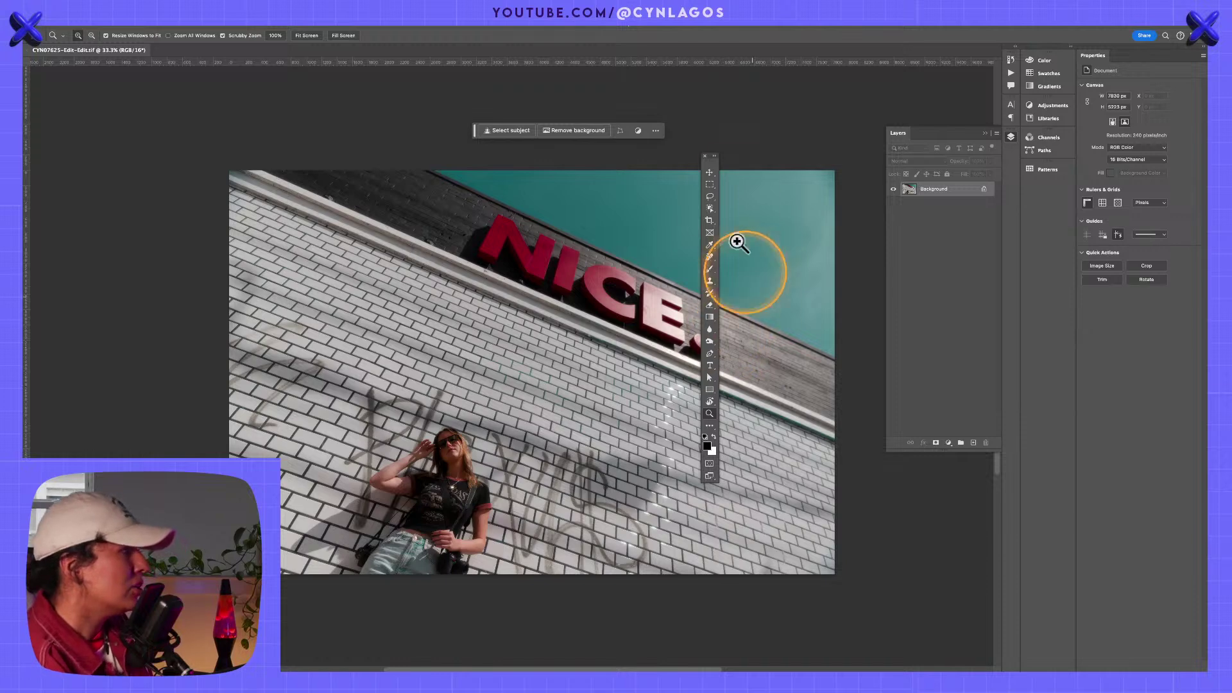
drag(709, 161, 849, 169)
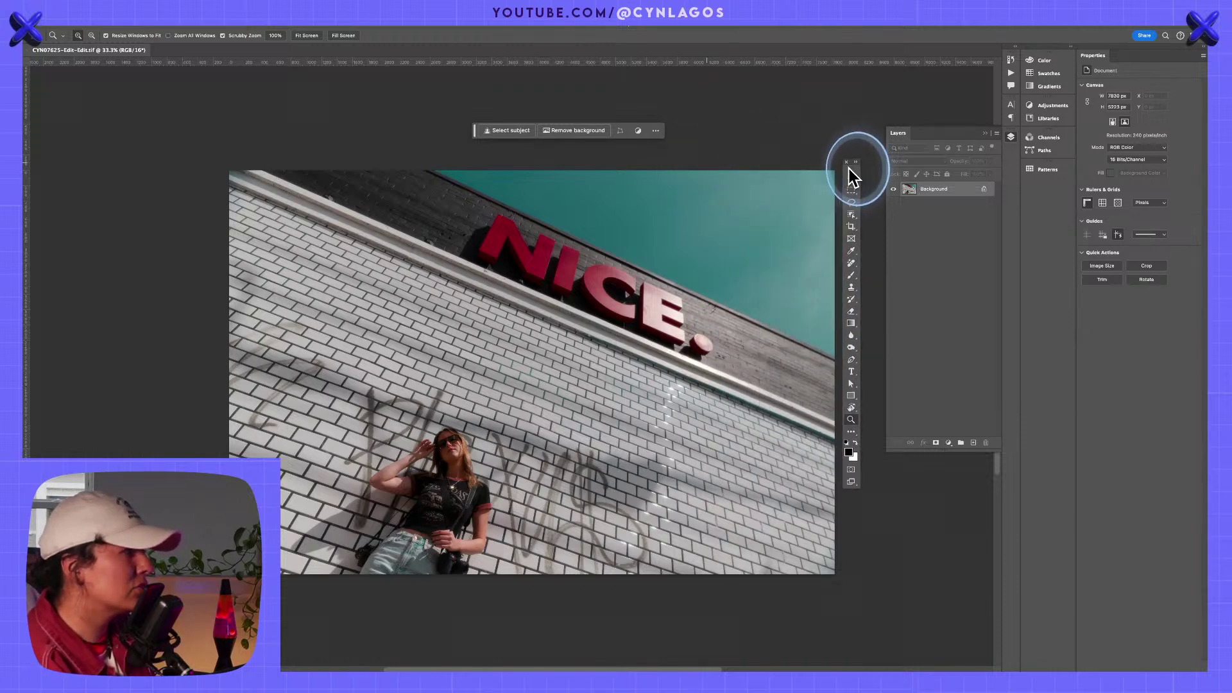
Duplicate the Background layer of the sign photo.
click(674, 241)
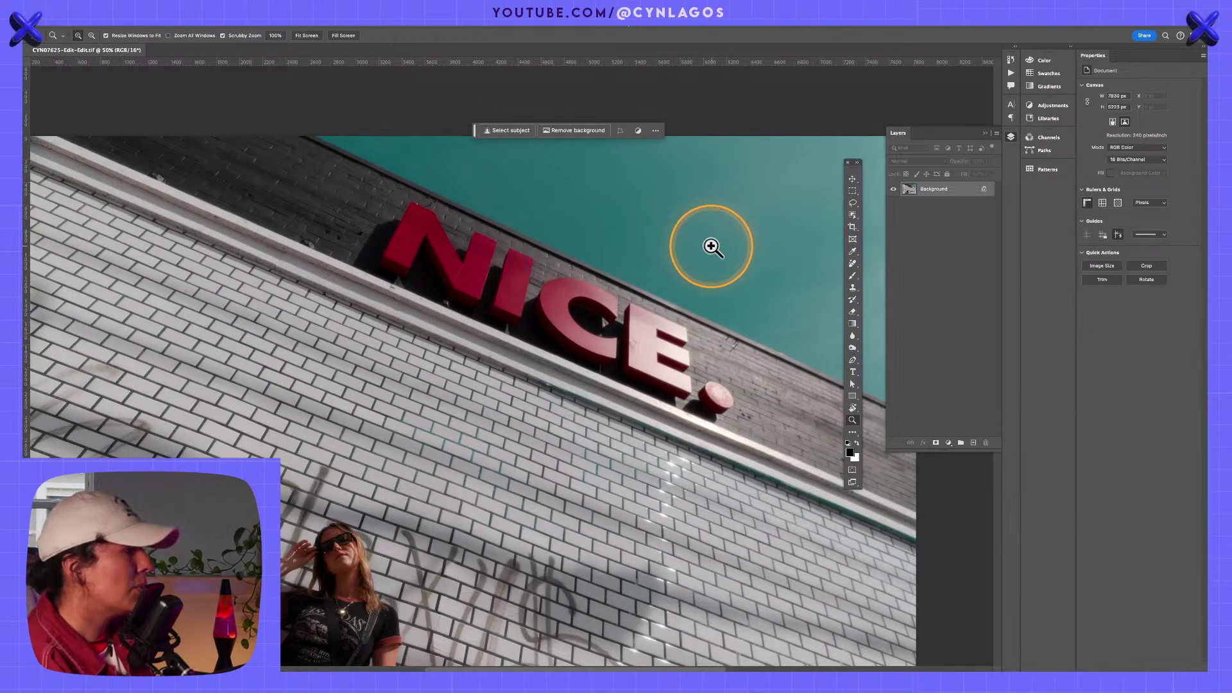
alt+click(702, 262)
mouse_move(701, 303)
mouse_down()
mouse_move(692, 286)
mouse_move(706, 283)
mouse_up()
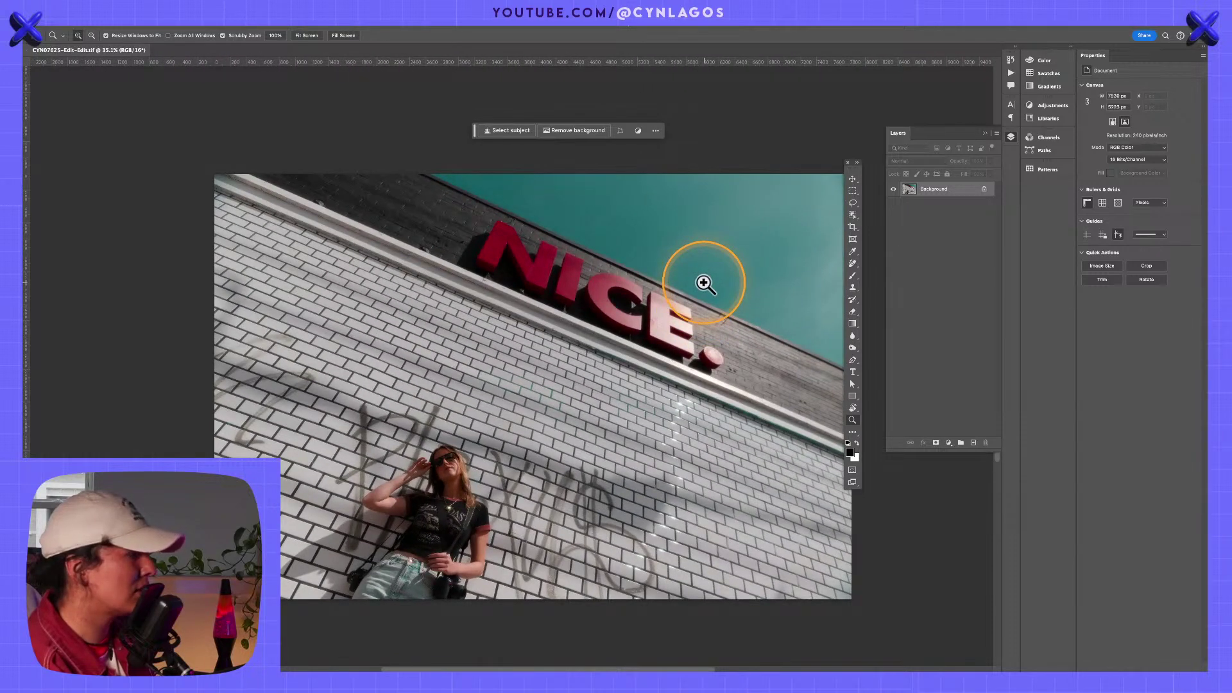
key(c)
key(Escape)
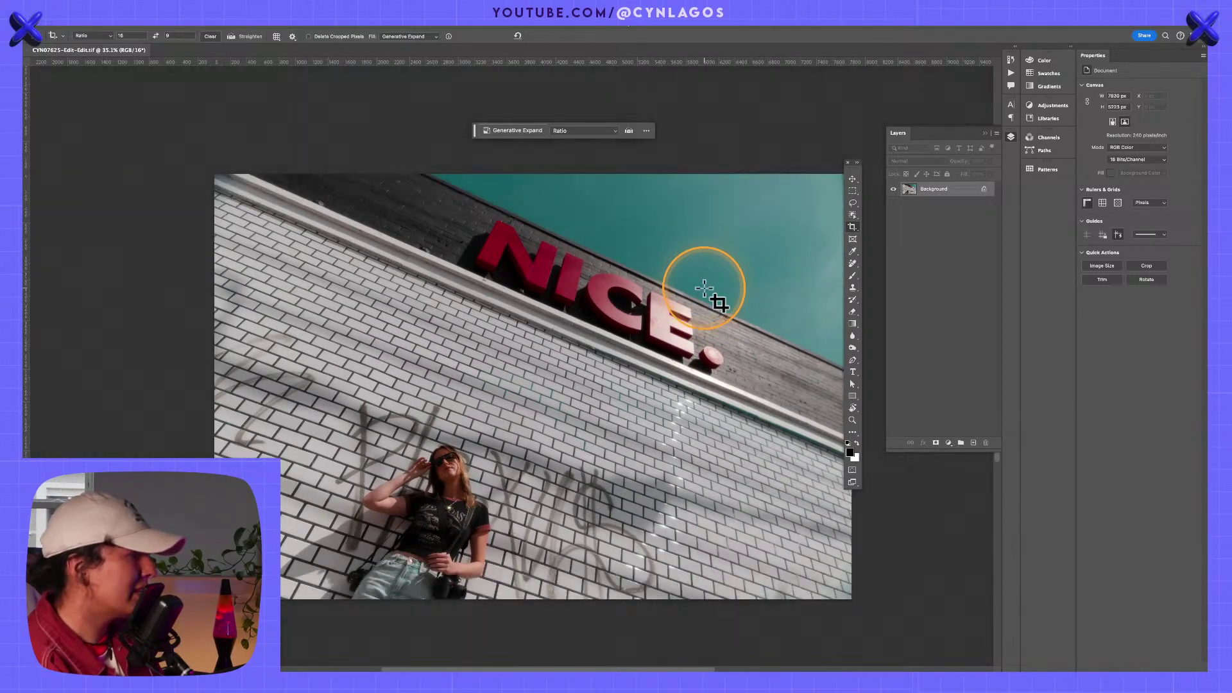
key(v)
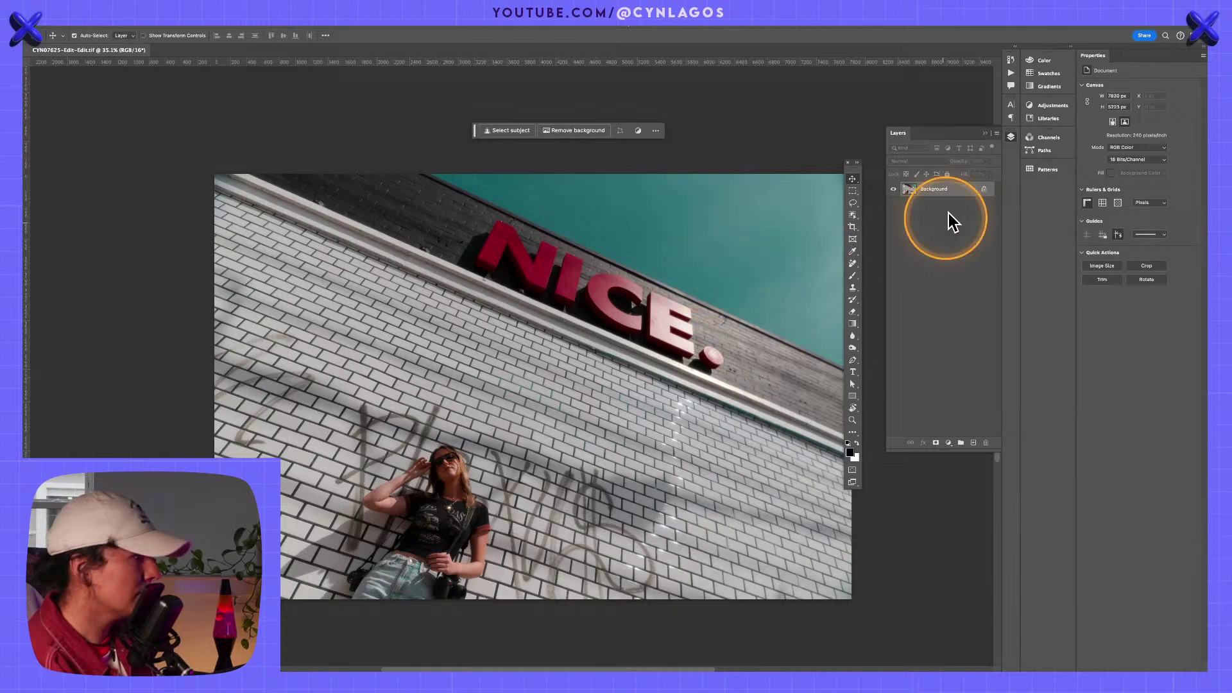
key(ctrl+j)
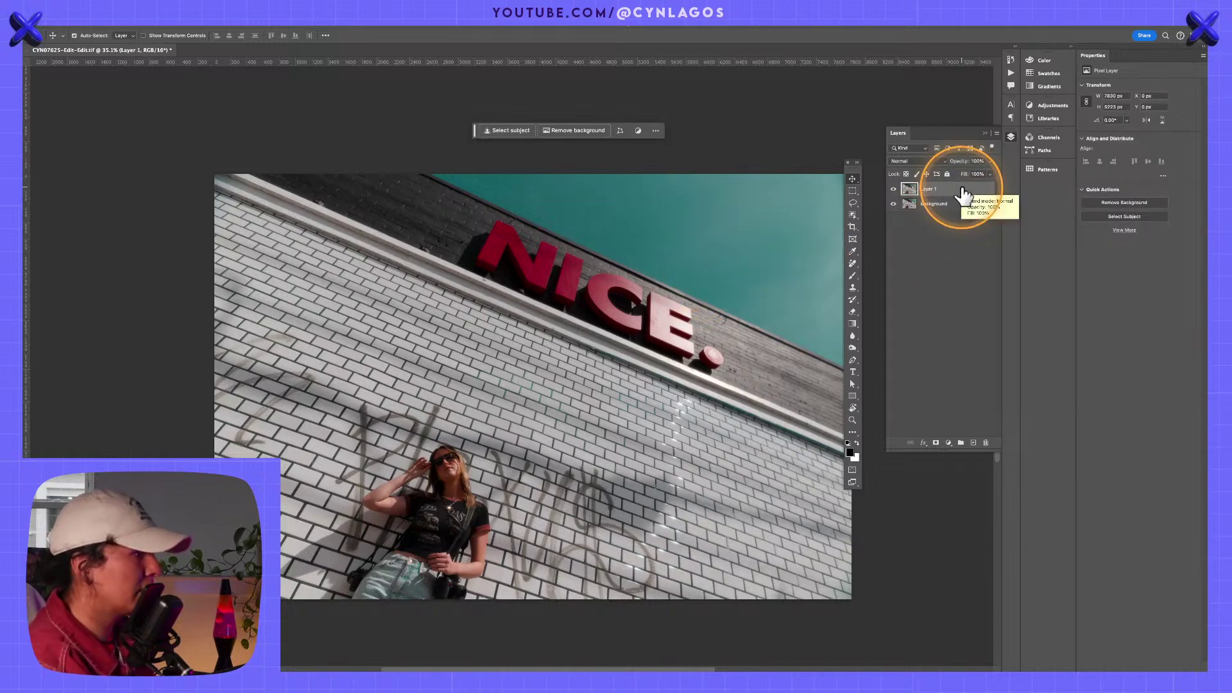
Add a Gradient Map adjustment layer above the duplicated photo layer.
key(z)
click(647, 270)
alt+click(650, 278)
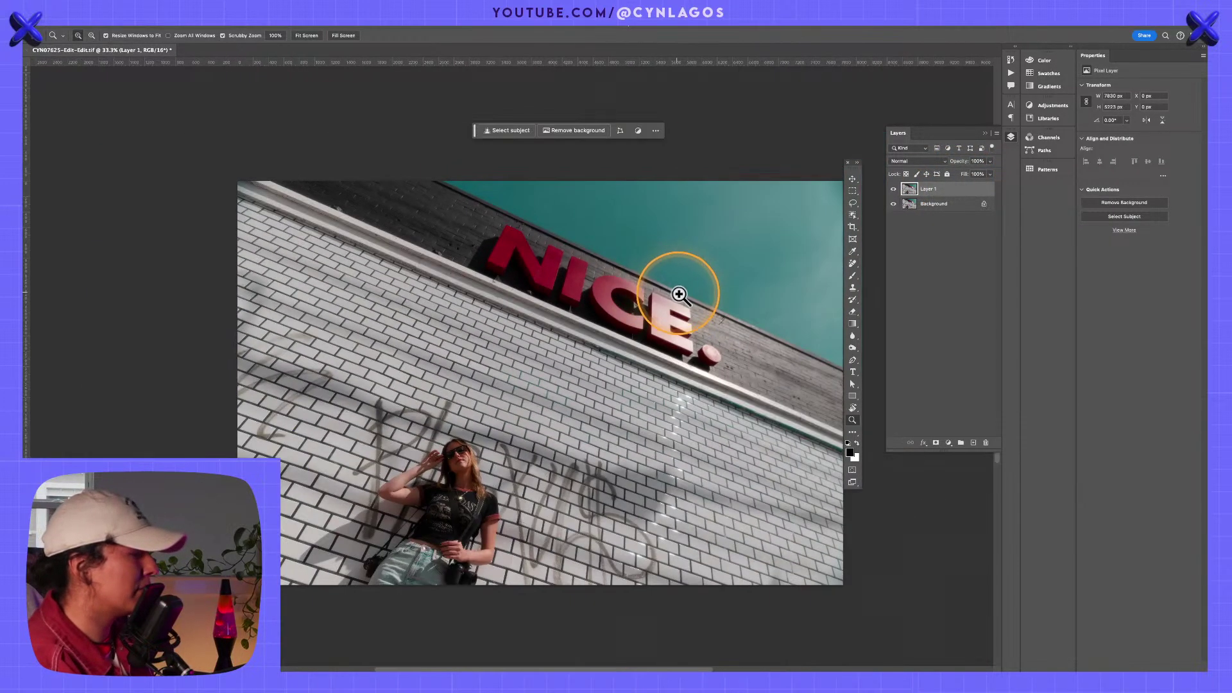
drag(680, 295, 674, 255)
key(b)
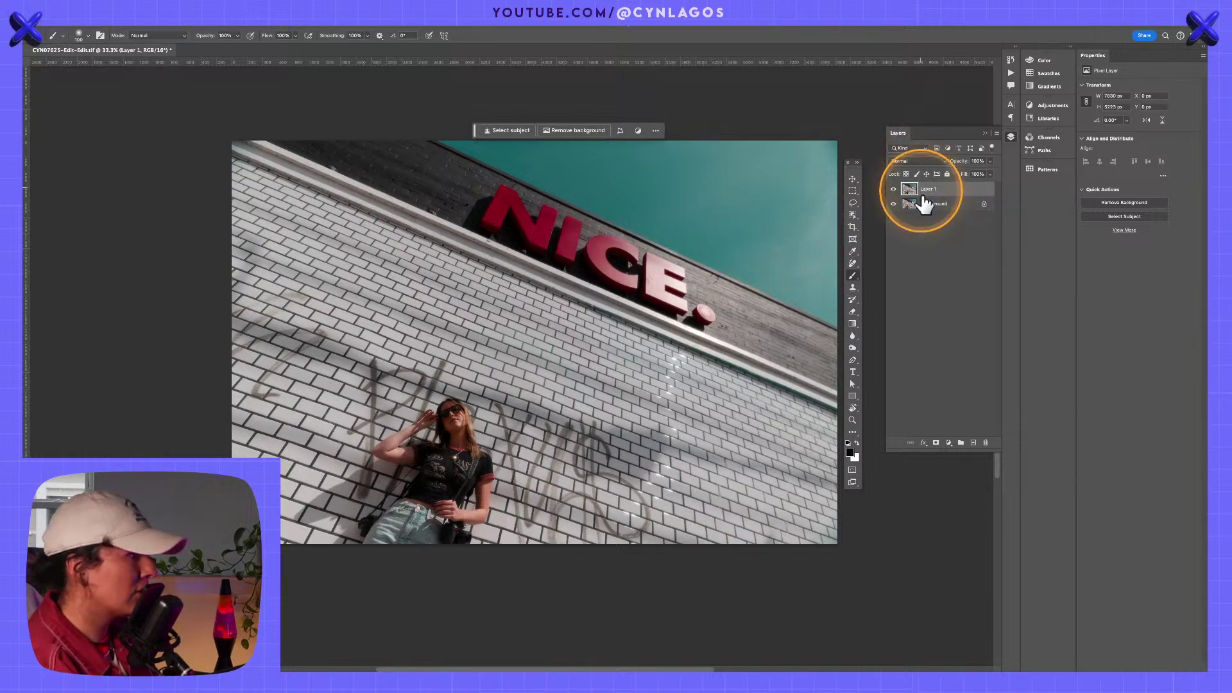
click(948, 443)
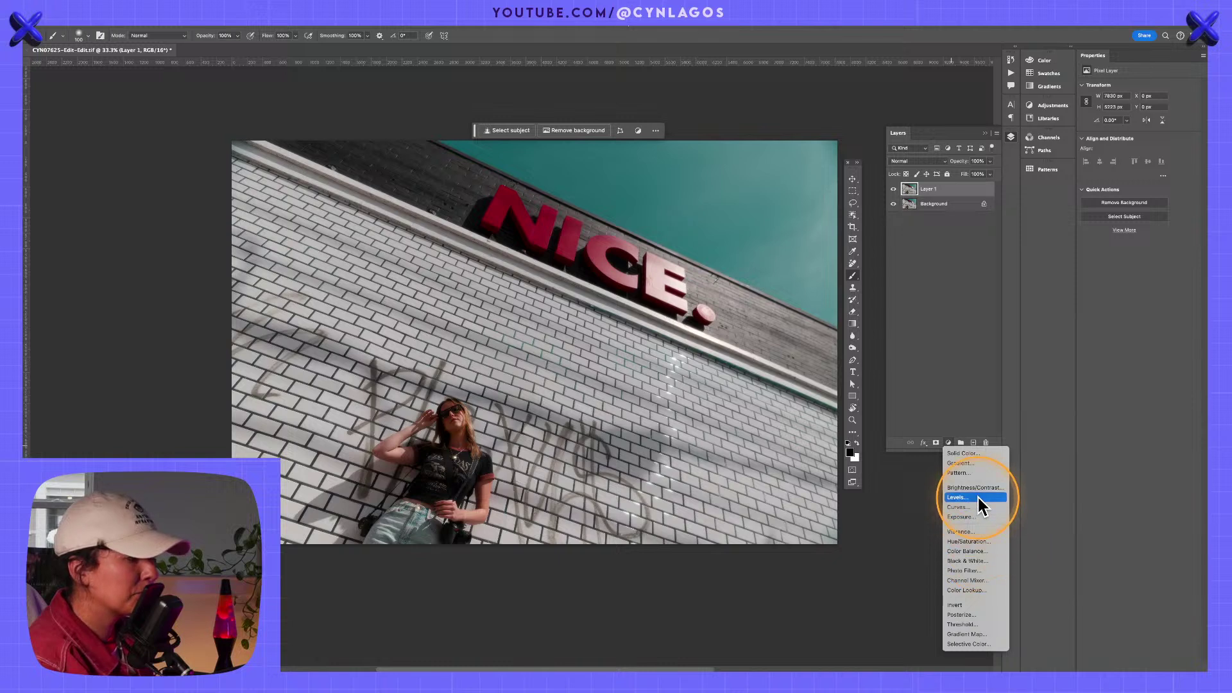
click(957, 638)
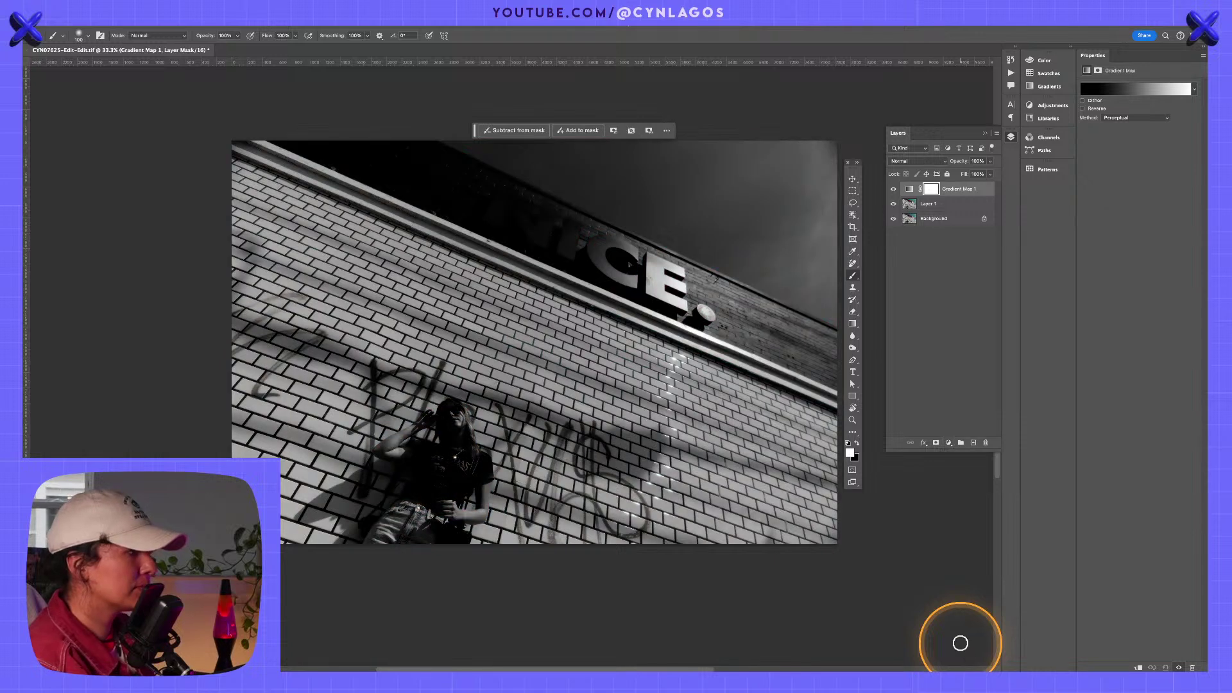
Open the gradient map's gradient for editing and apply the Purple_20 preset from the Purples group.
click(1099, 90)
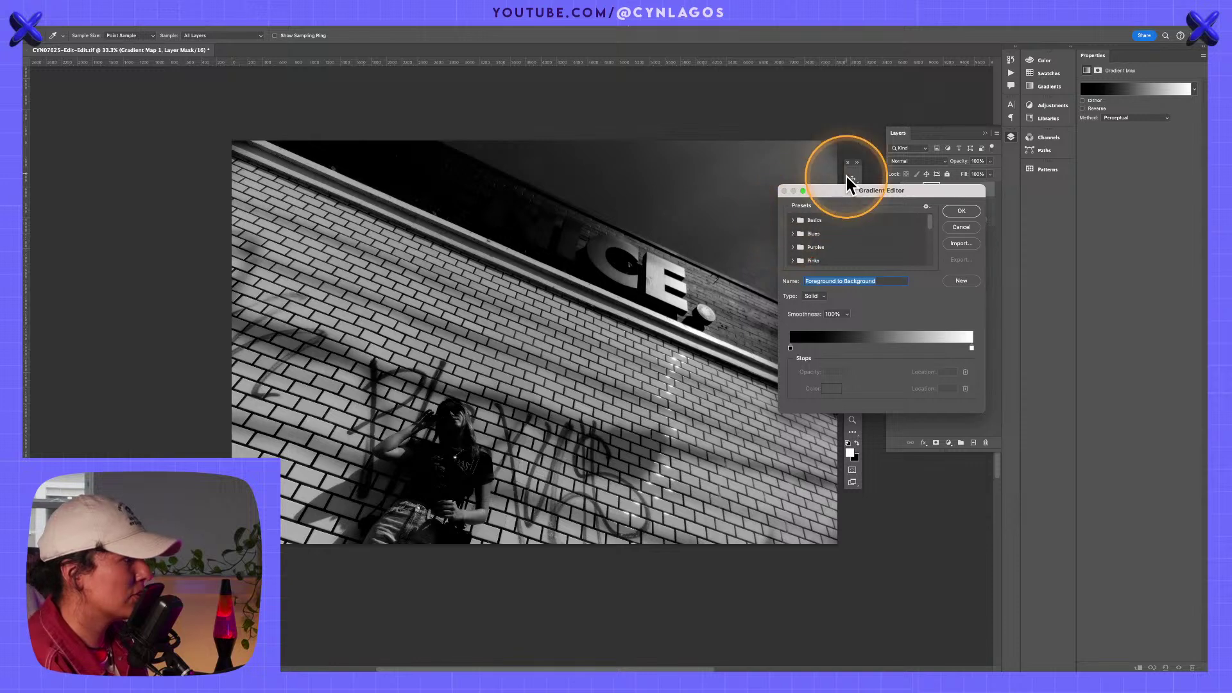
drag(842, 191, 630, 169)
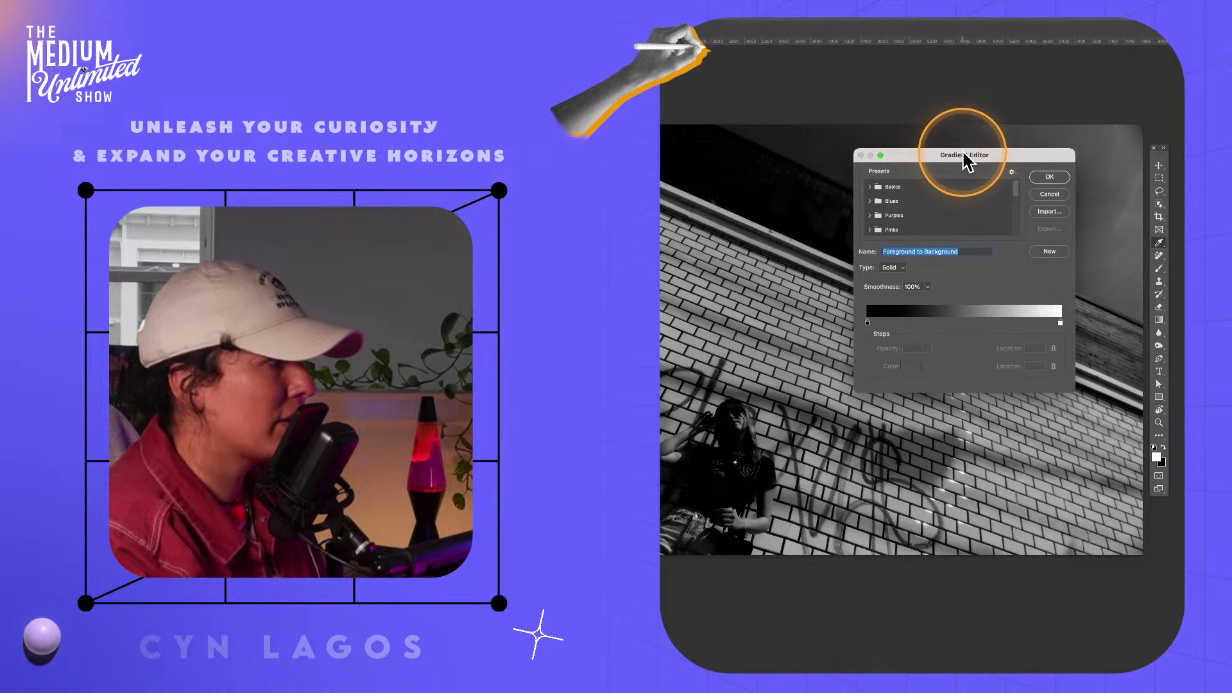
drag(961, 152, 932, 204)
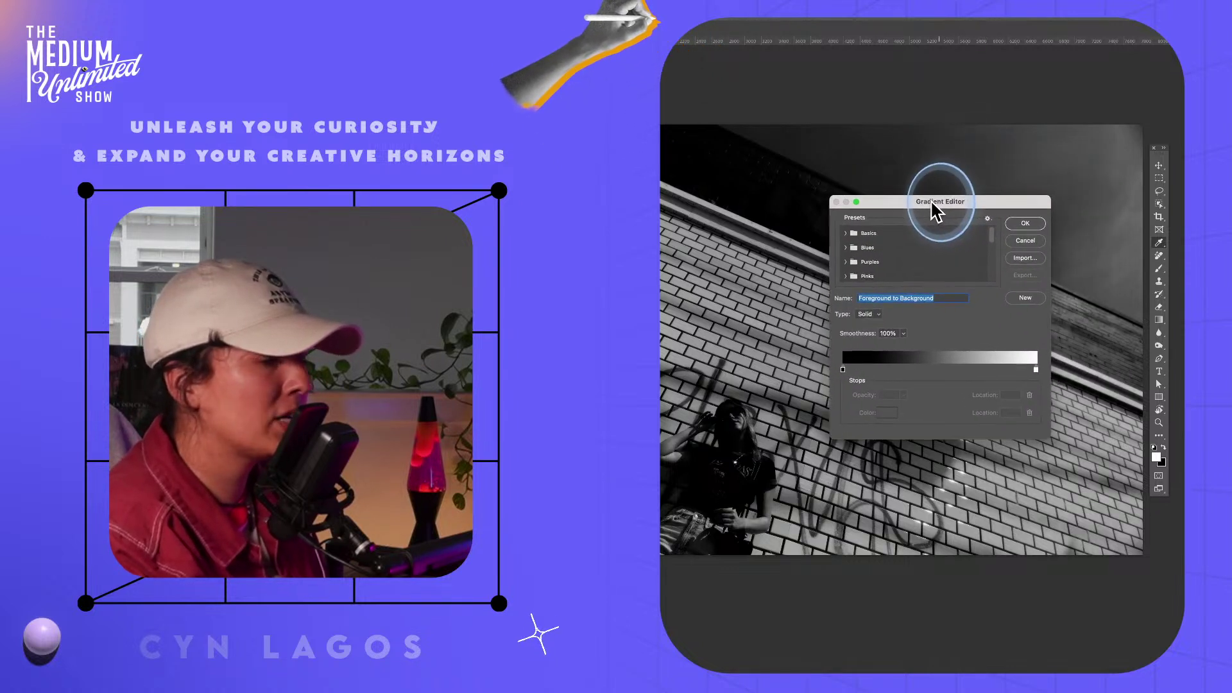
click(846, 262)
scroll(912, 254, down, 2)
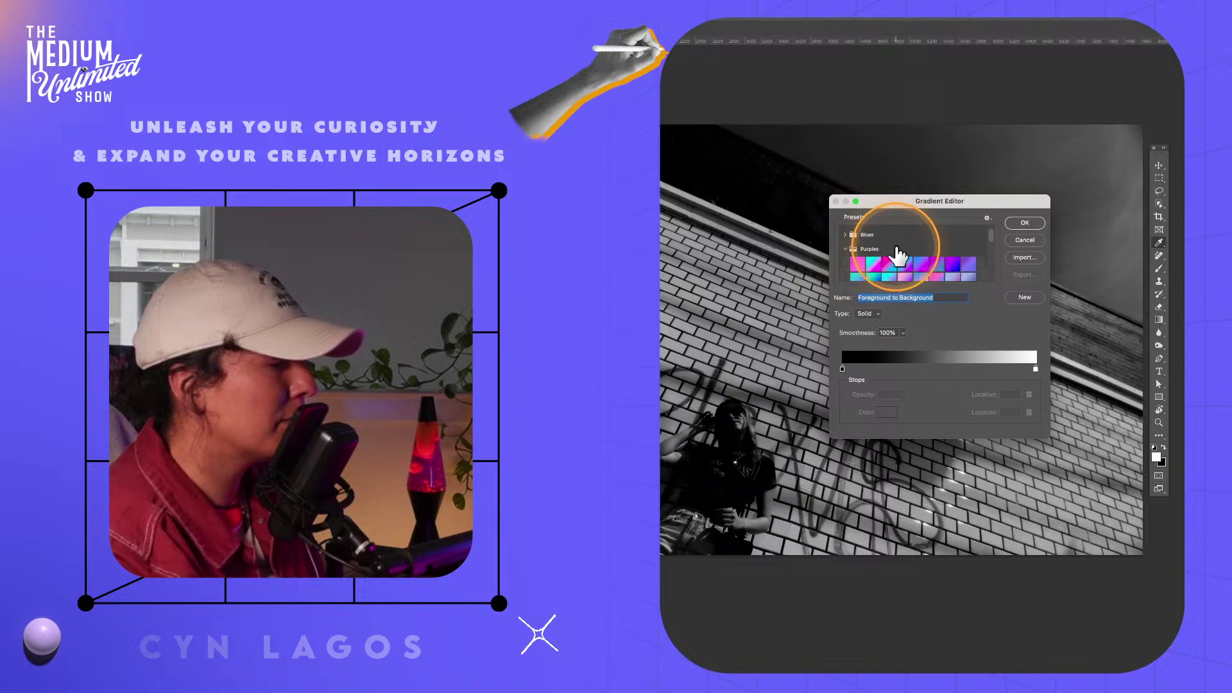
scroll(919, 256, up, 2)
click(904, 269)
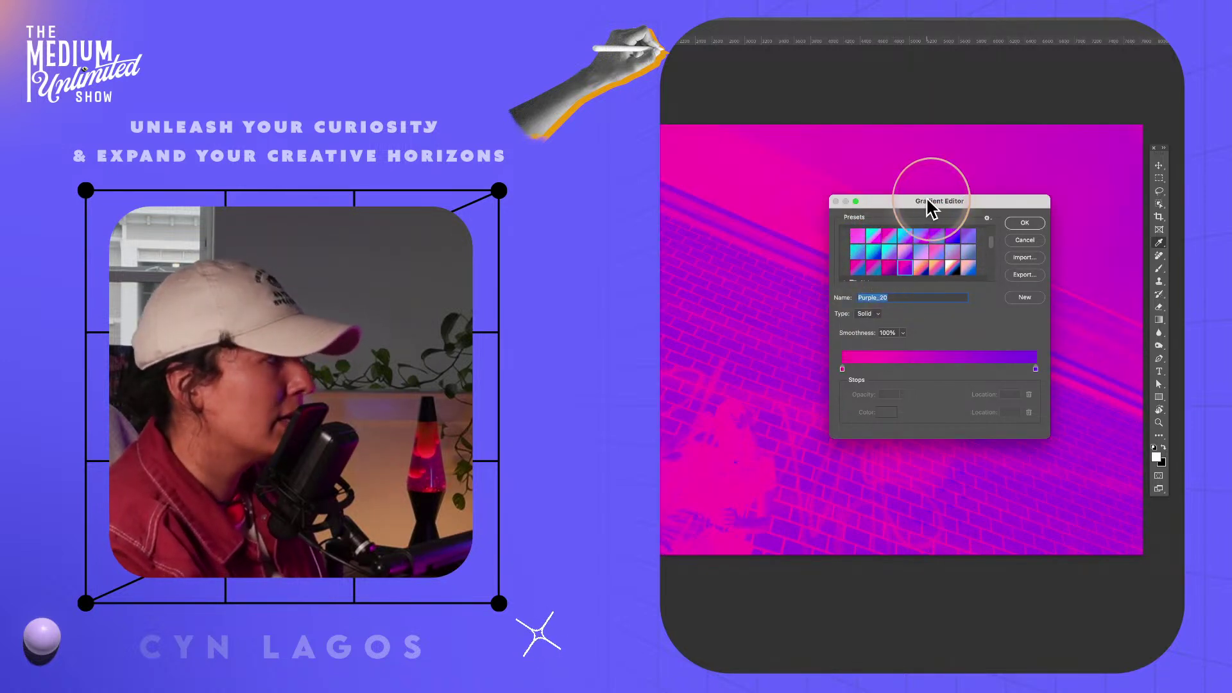
Try the Purple_21 gradient preset on the gradient map, and apply the neighbouring Purple_22 preset.
drag(926, 197, 1013, 175)
click(1017, 249)
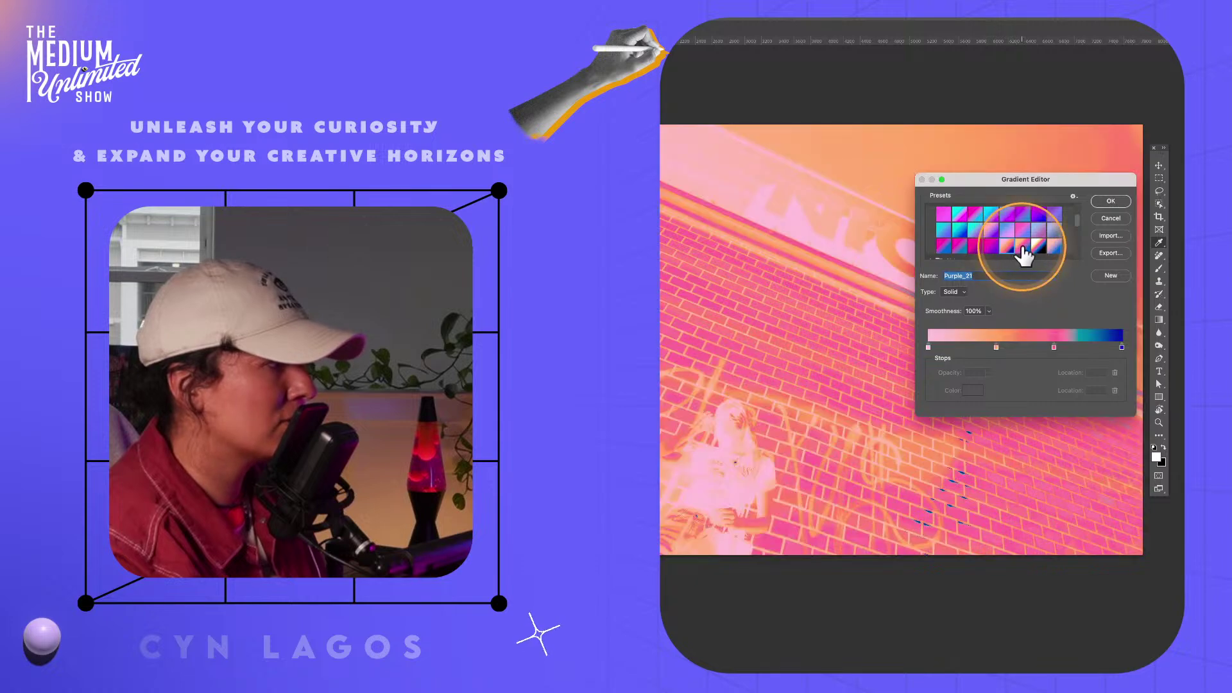
click(1008, 244)
click(1020, 248)
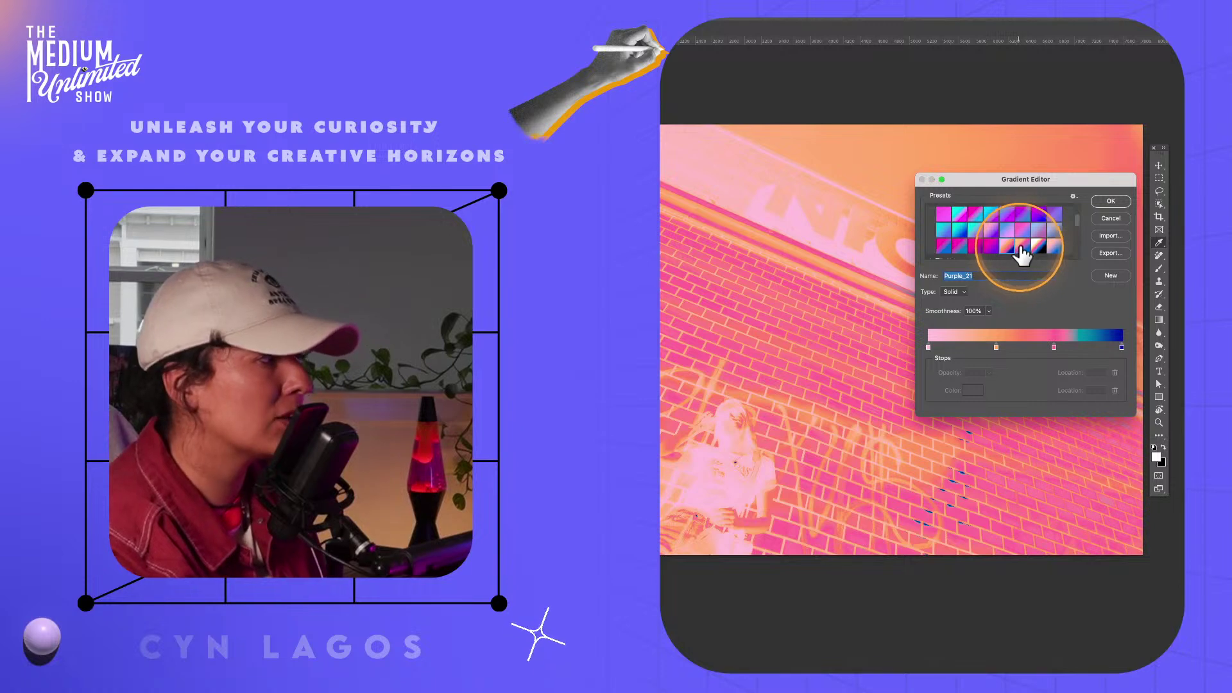
click(1024, 249)
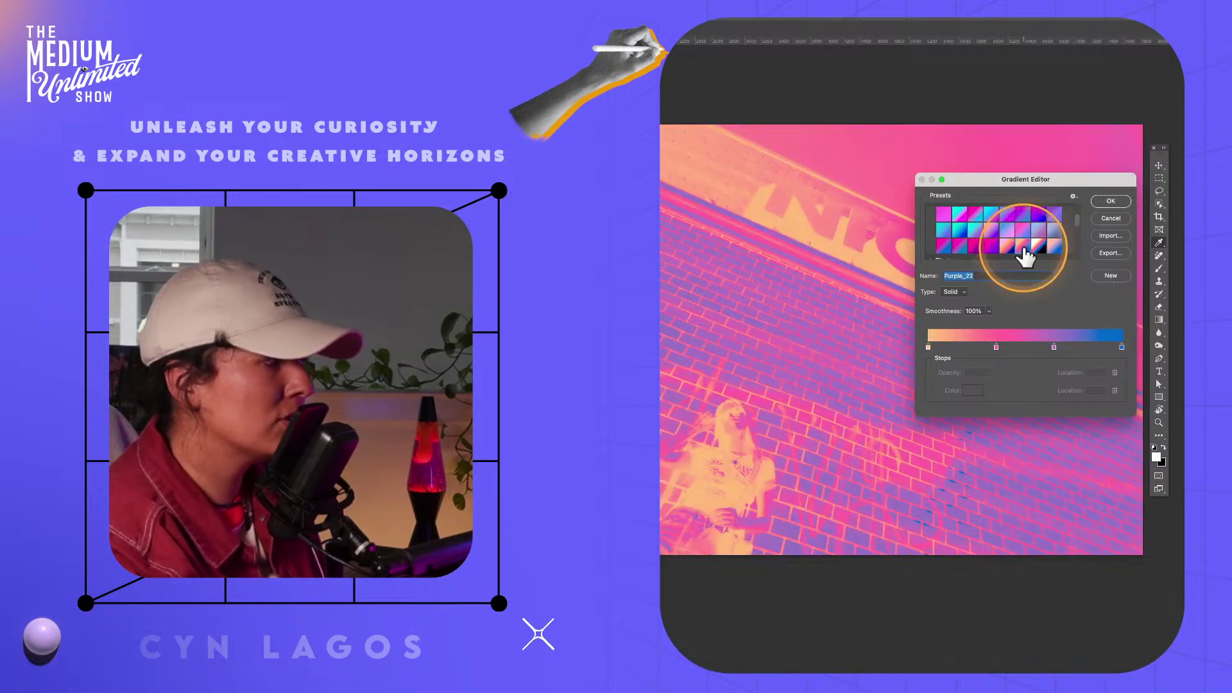
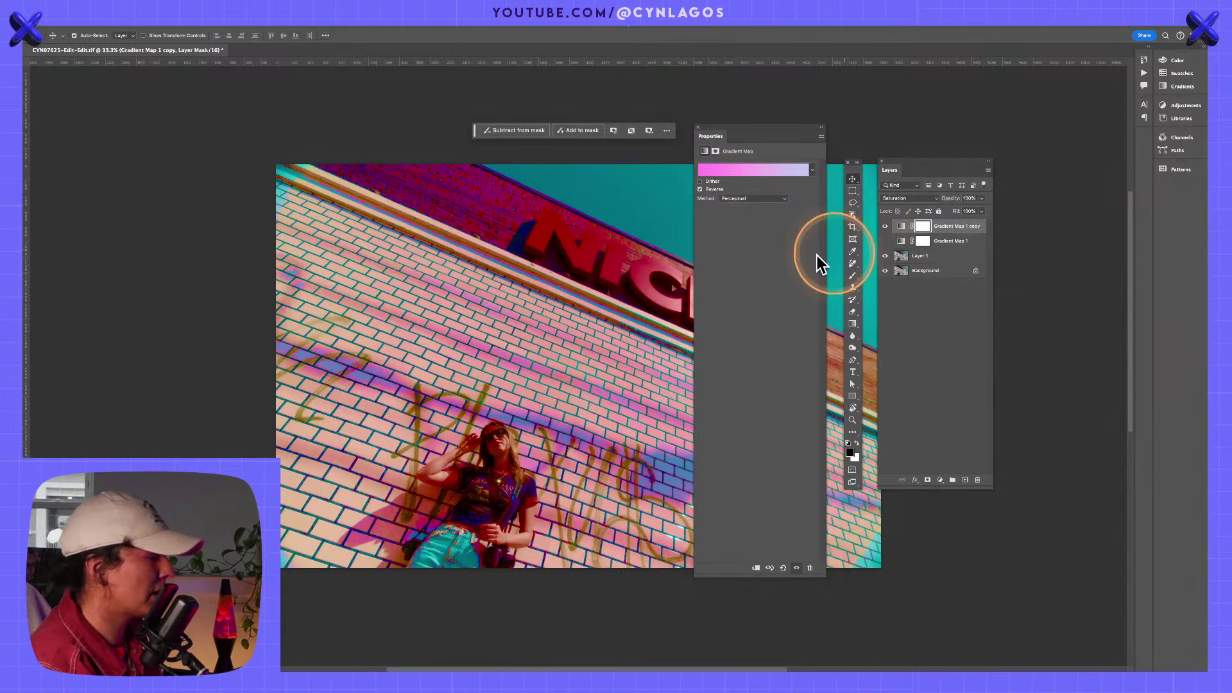
Lower the fill of the Gradient Map 1 copy layer to 63% and open its blending options.
drag(646, 283, 600, 275)
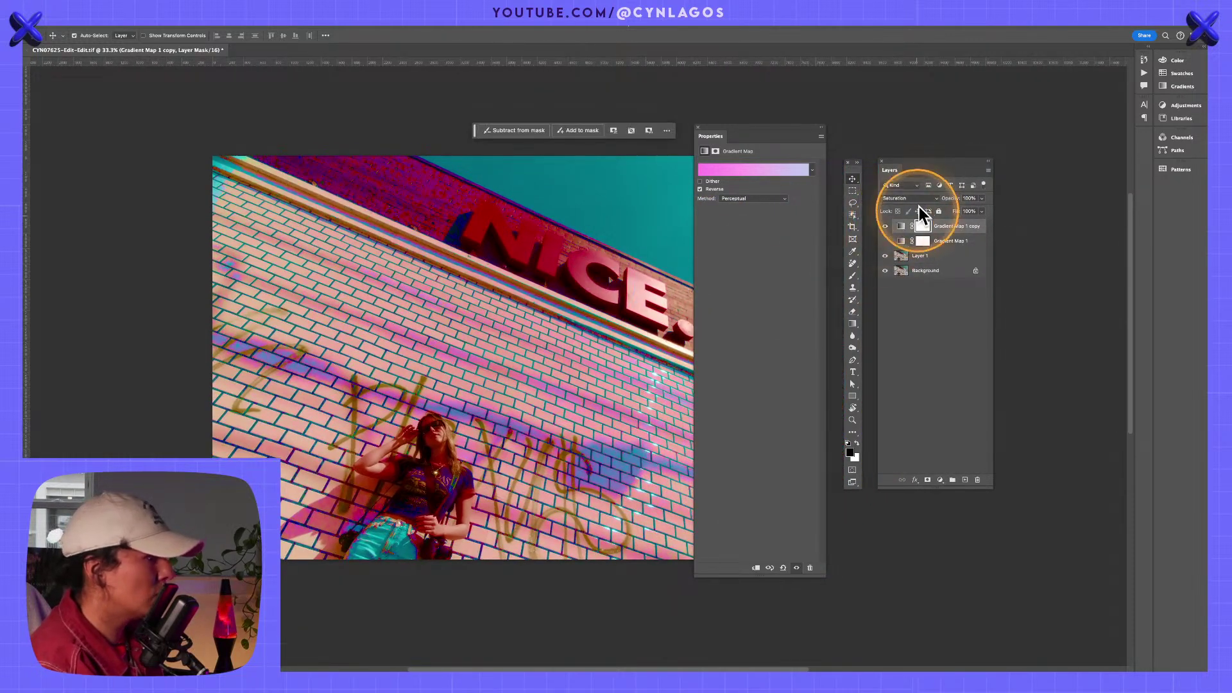
drag(983, 211, 962, 226)
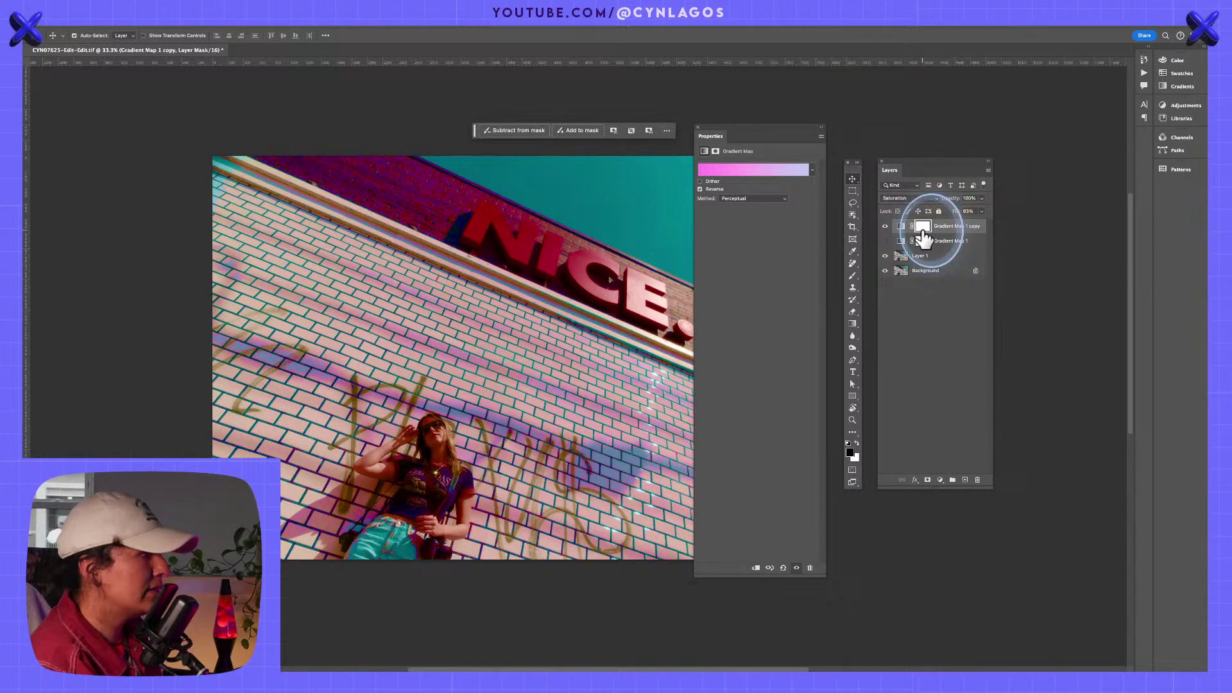
click(951, 232)
click(952, 235)
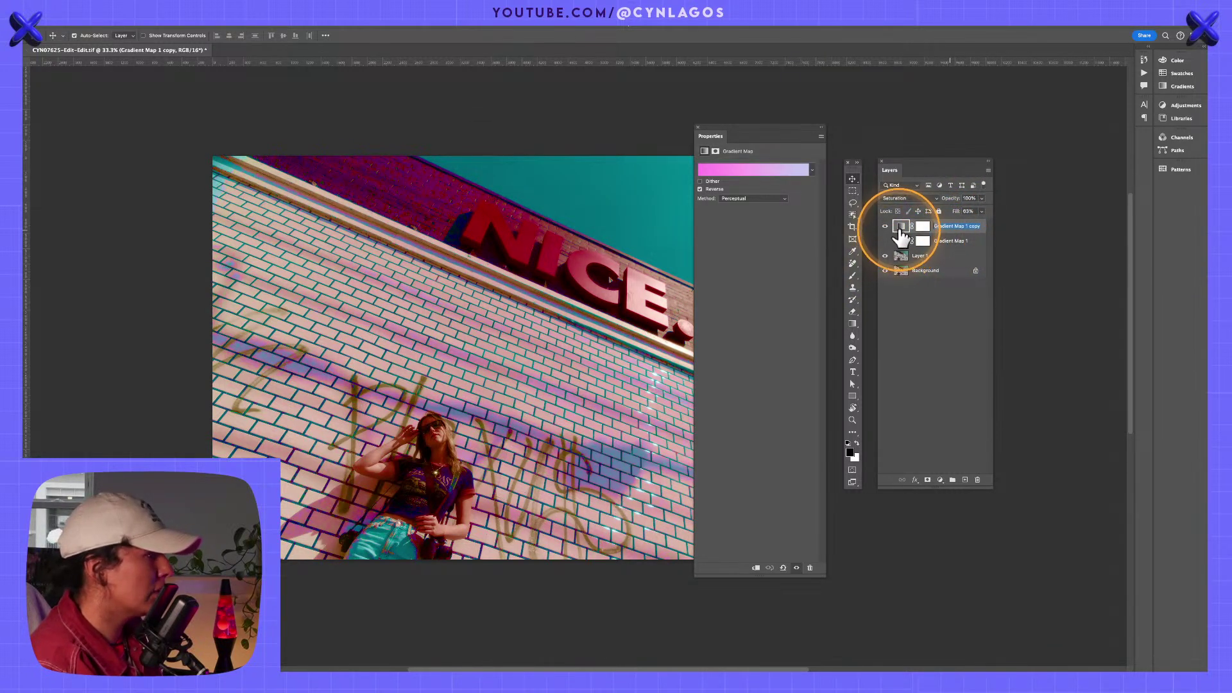
double_click(989, 227)
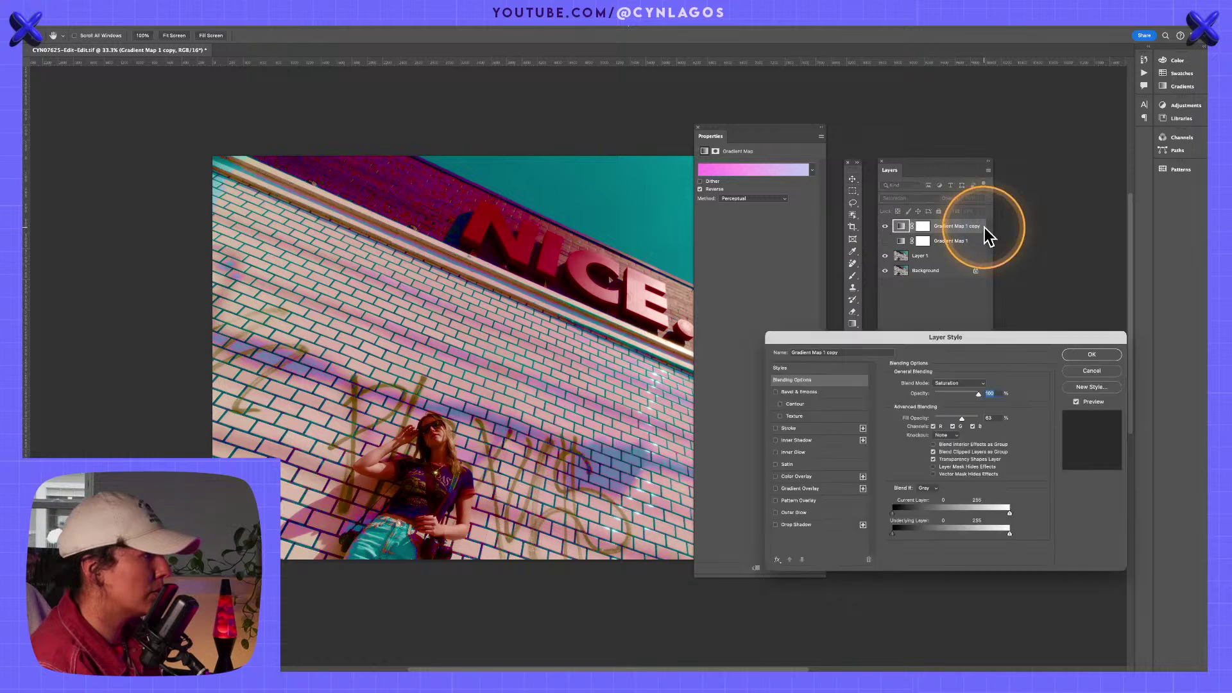
drag(807, 334, 580, 259)
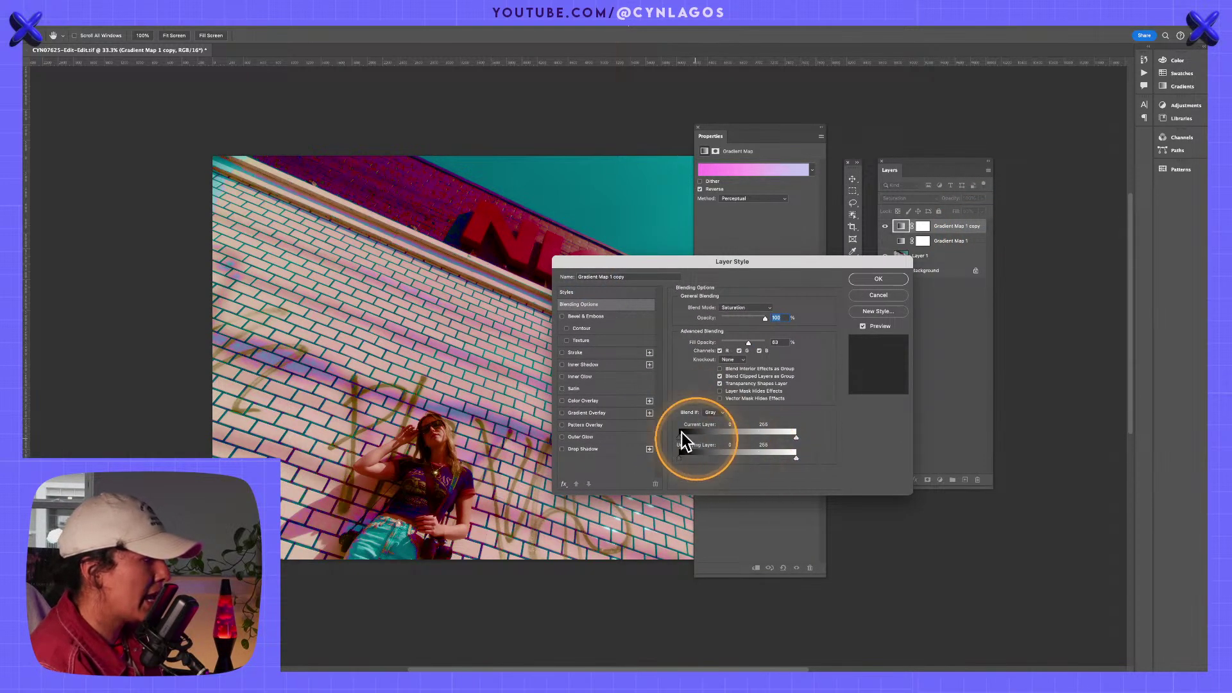
Set Blend If to Red and limit the underlying layer's highlights to 128 for the gradient map copy.
click(711, 413)
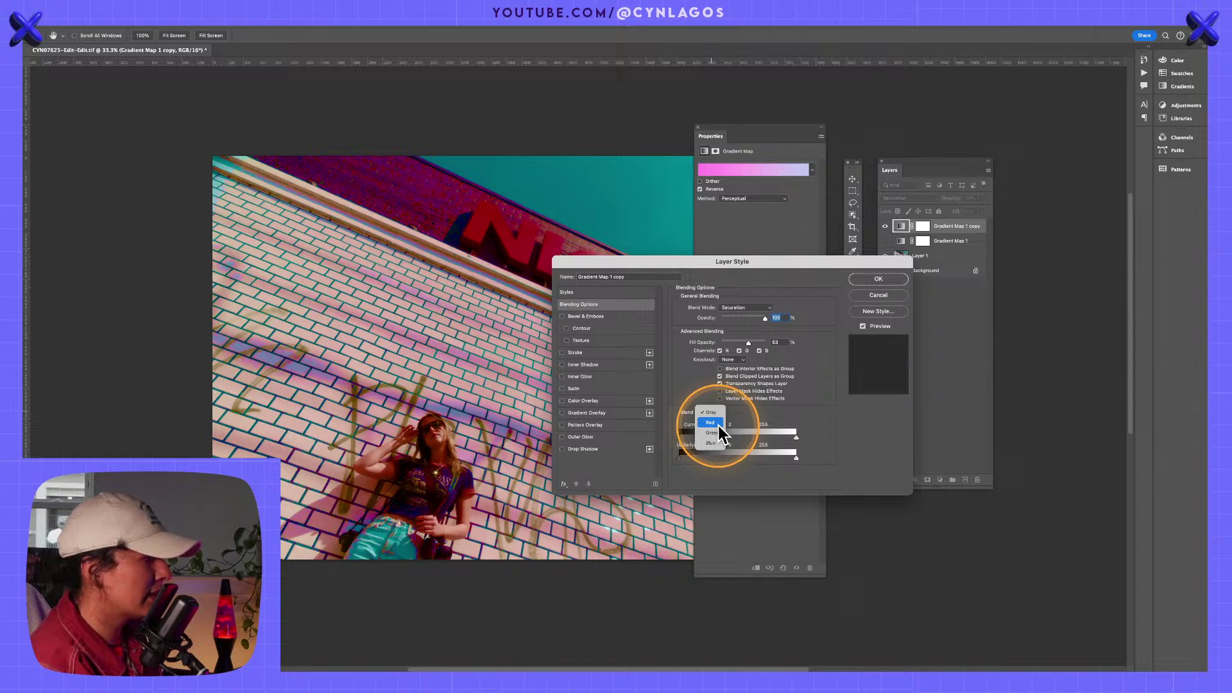
click(713, 422)
drag(796, 458, 1012, 429)
drag(680, 460, 738, 458)
Set Blend If to Blue with the underlying layer's highlights limited to 181, and change the blend mode to Soft Light.
click(714, 412)
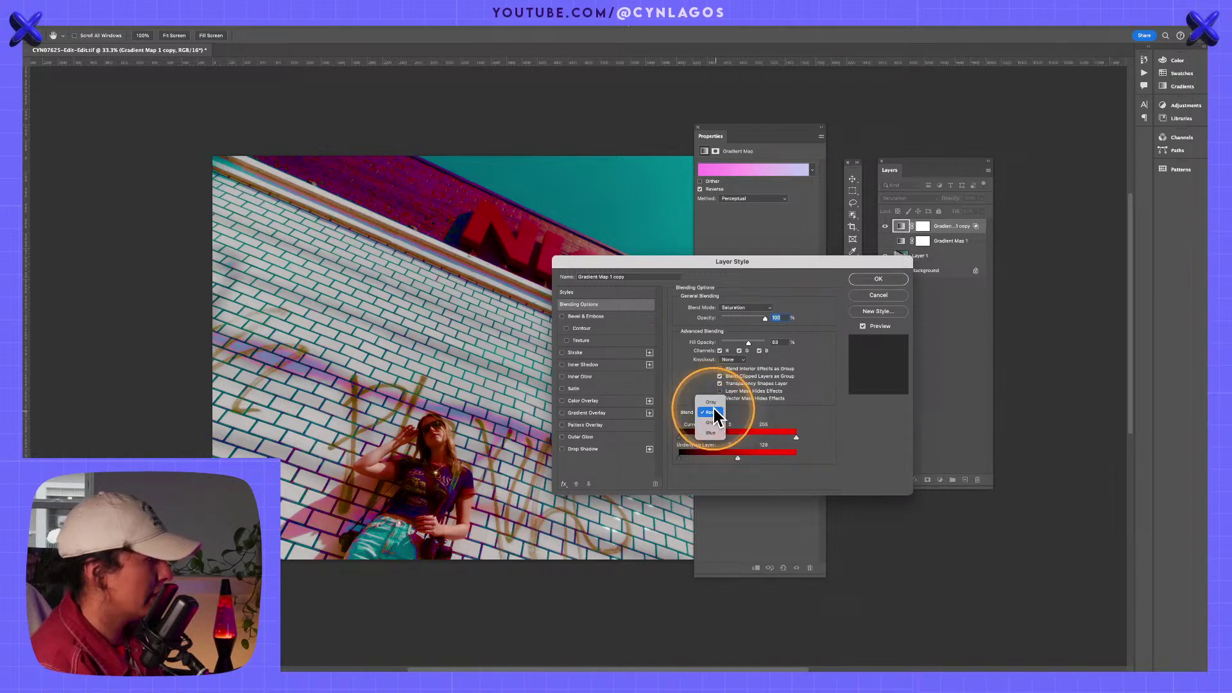
click(711, 433)
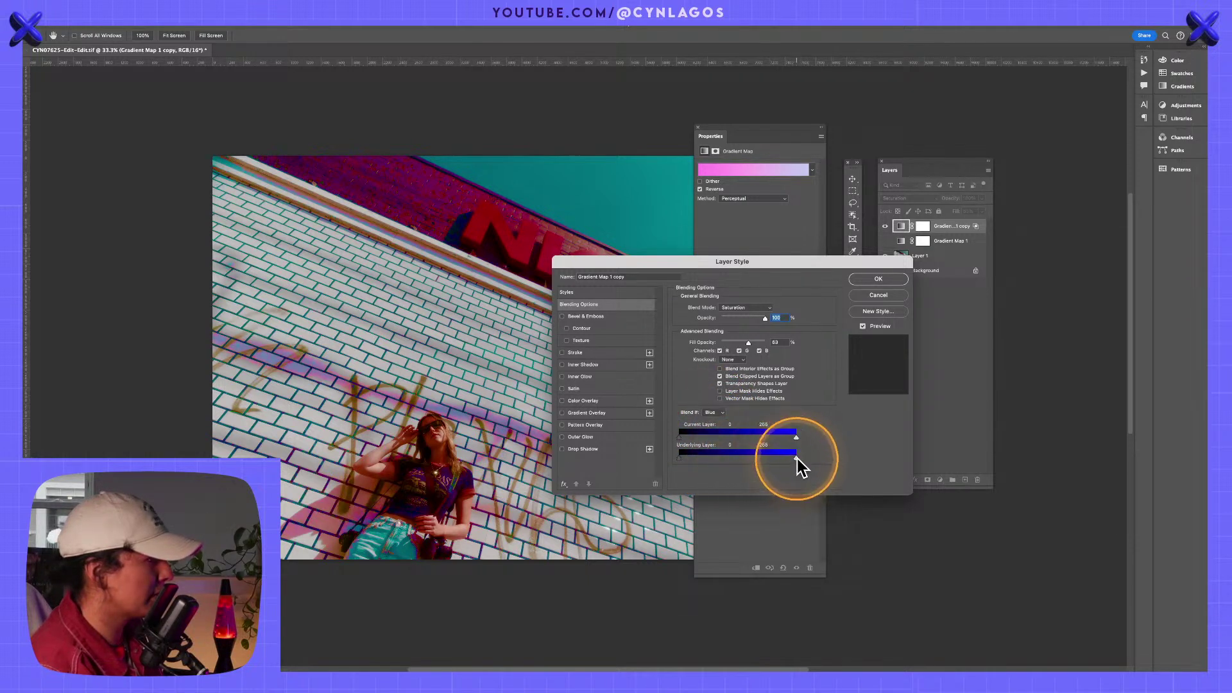
drag(796, 459, 763, 458)
click(745, 308)
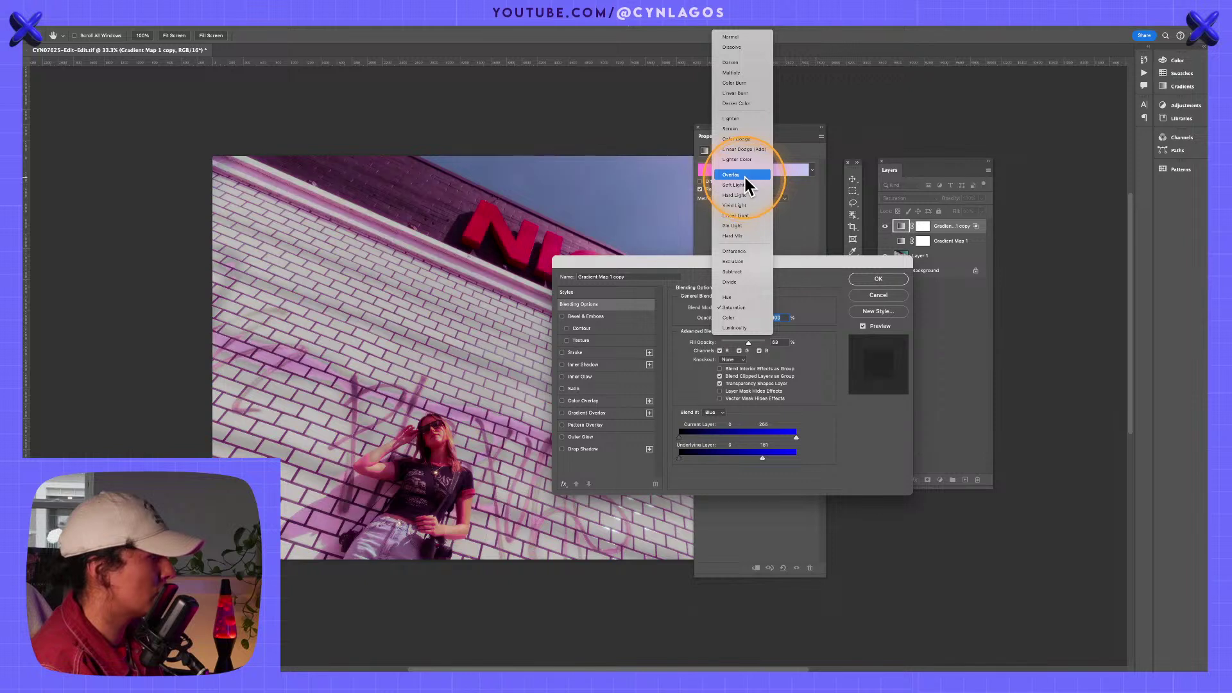
click(746, 181)
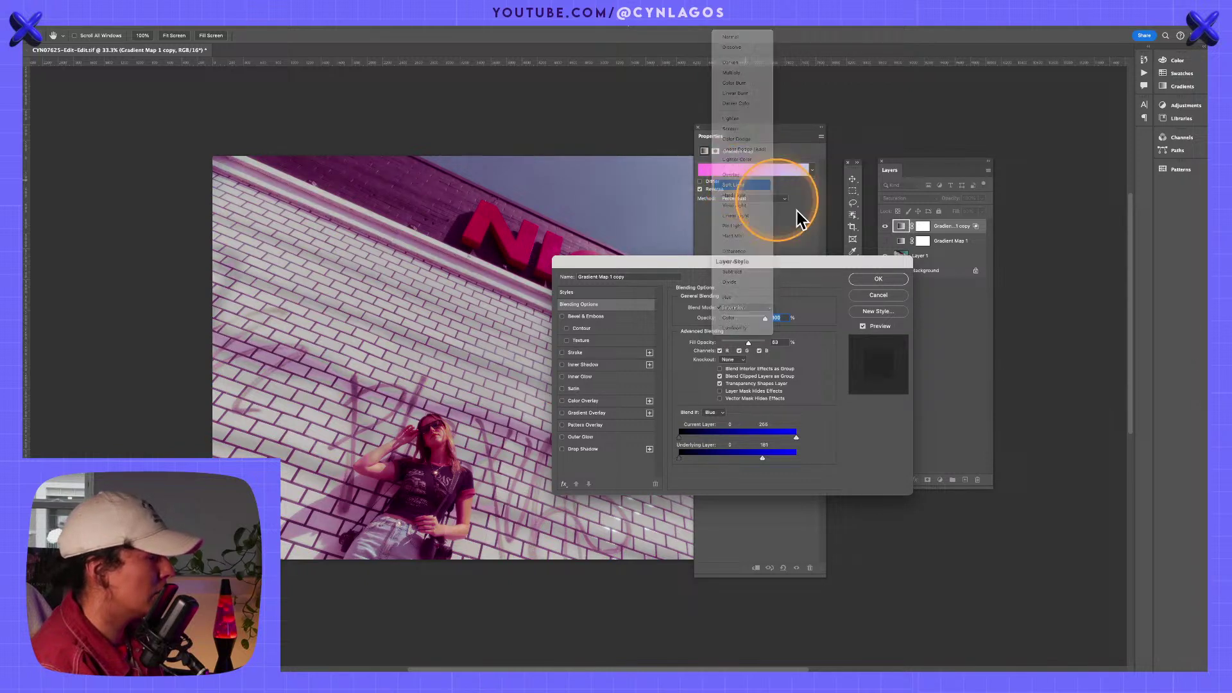
Accept the layer style settings, and set the gradient map copy to the Saturation blend mode at about 45% opacity.
click(883, 283)
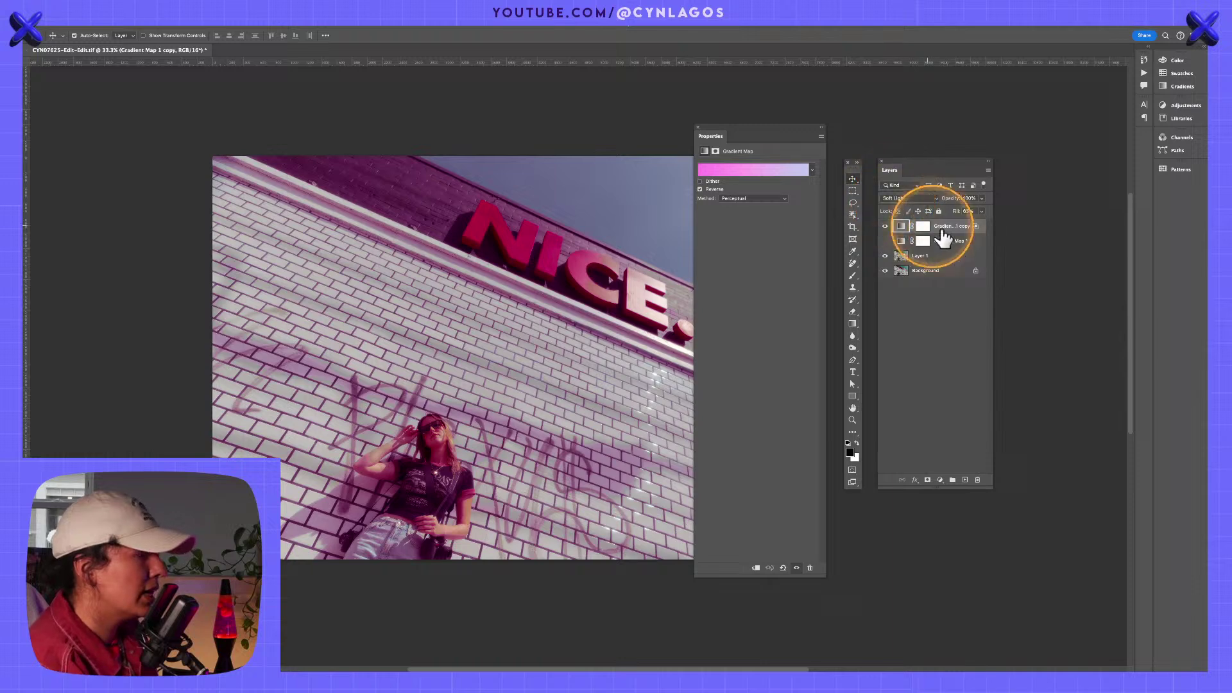
click(983, 211)
drag(969, 220, 978, 223)
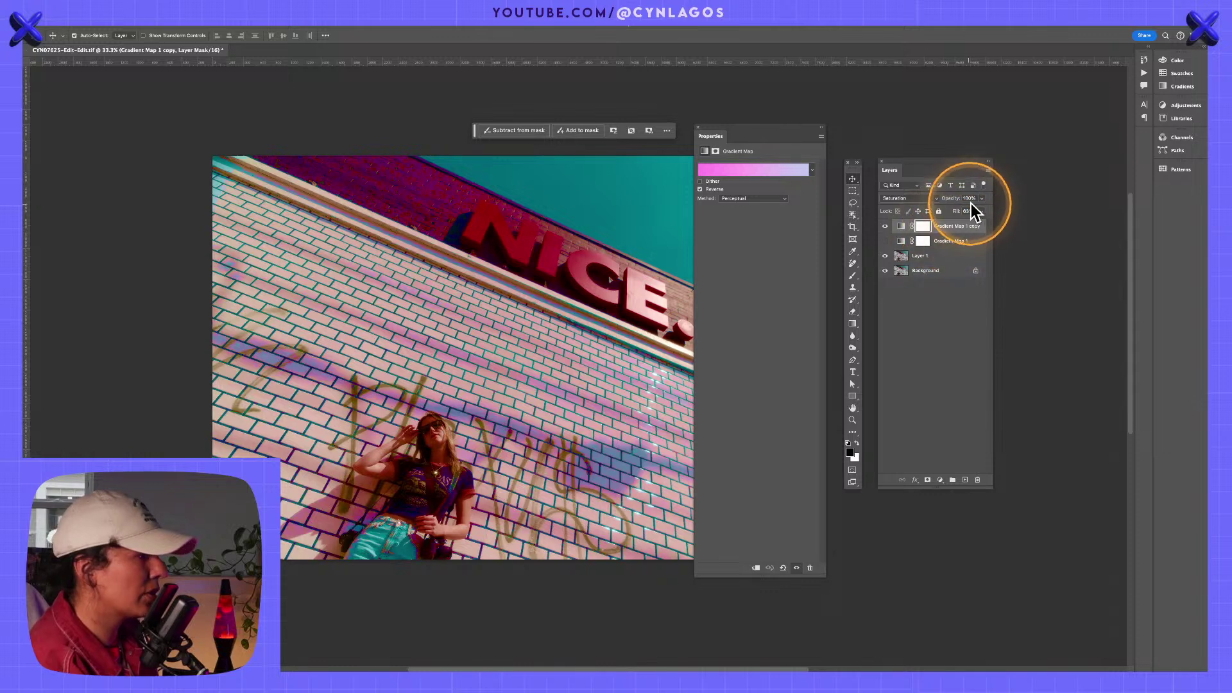
click(982, 211)
drag(975, 211, 938, 214)
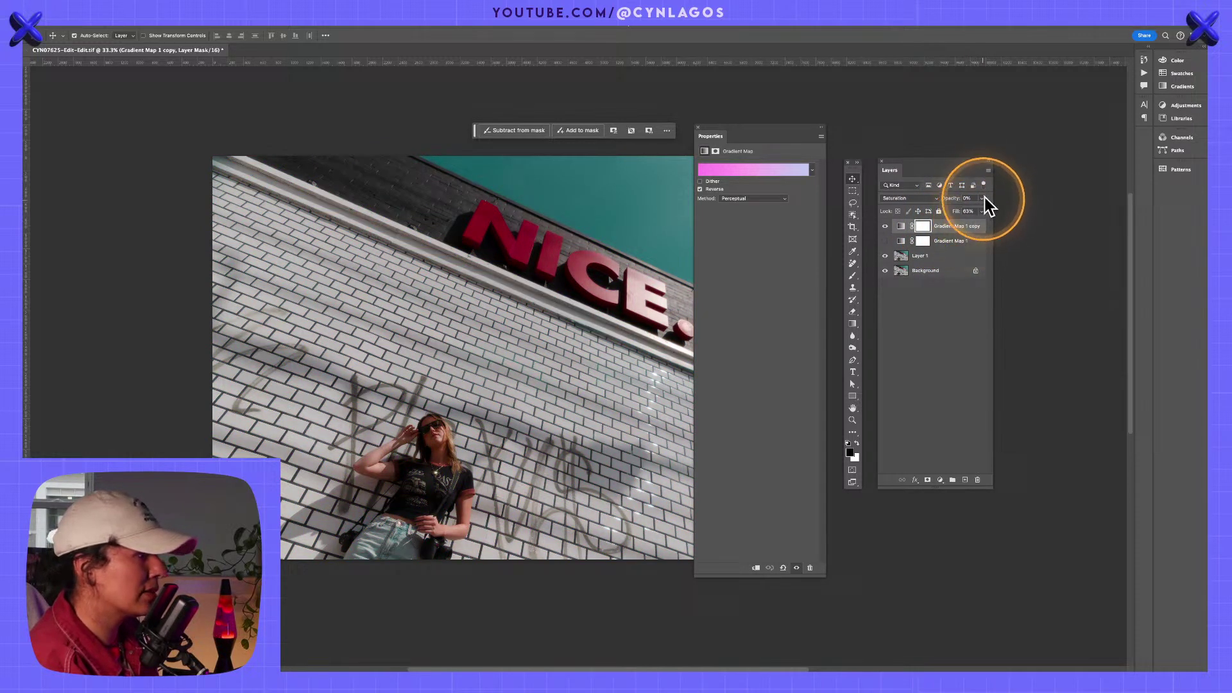
click(982, 198)
click(962, 211)
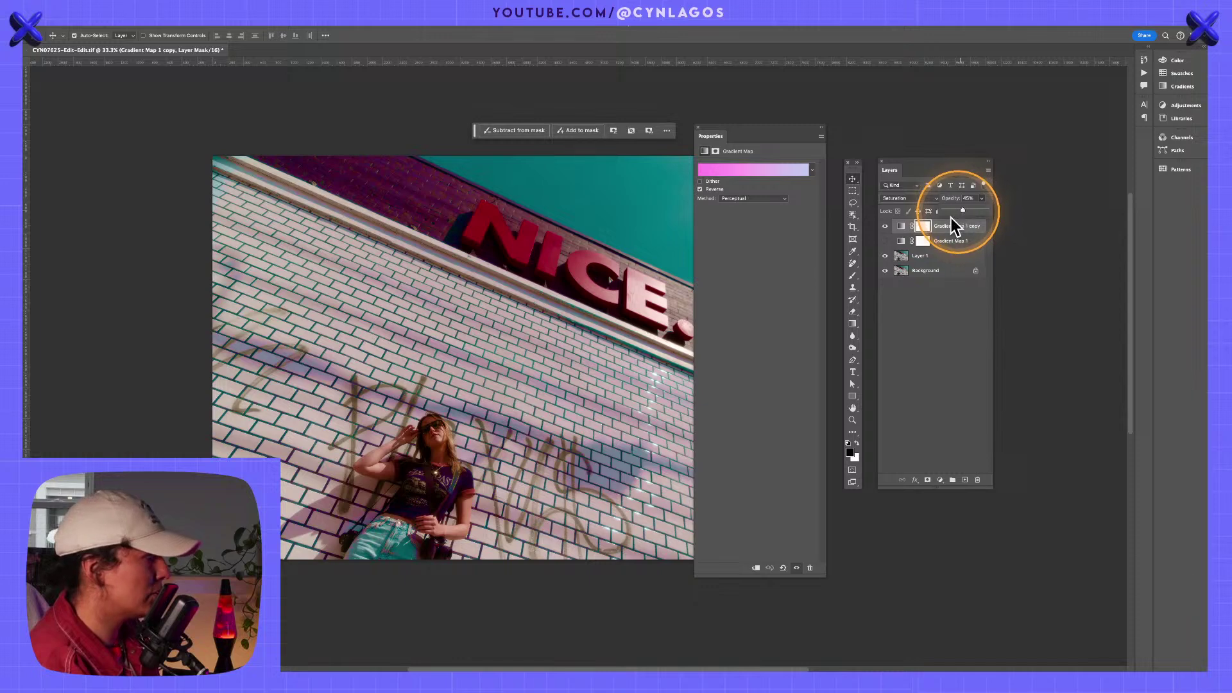
Draw a linear black-to-white gradient on the gradient map copy's mask, from above the sign down to the tiled wall, and check the mask.
key(z)
click(413, 238)
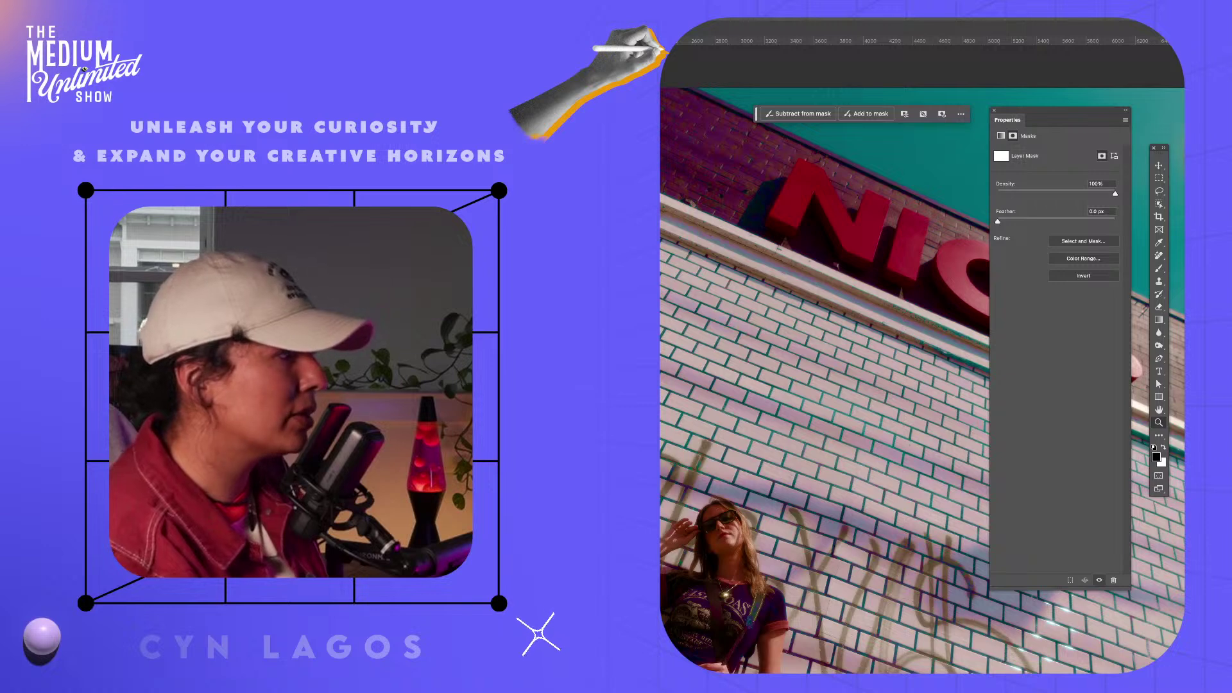
drag(1181, 206, 879, 209)
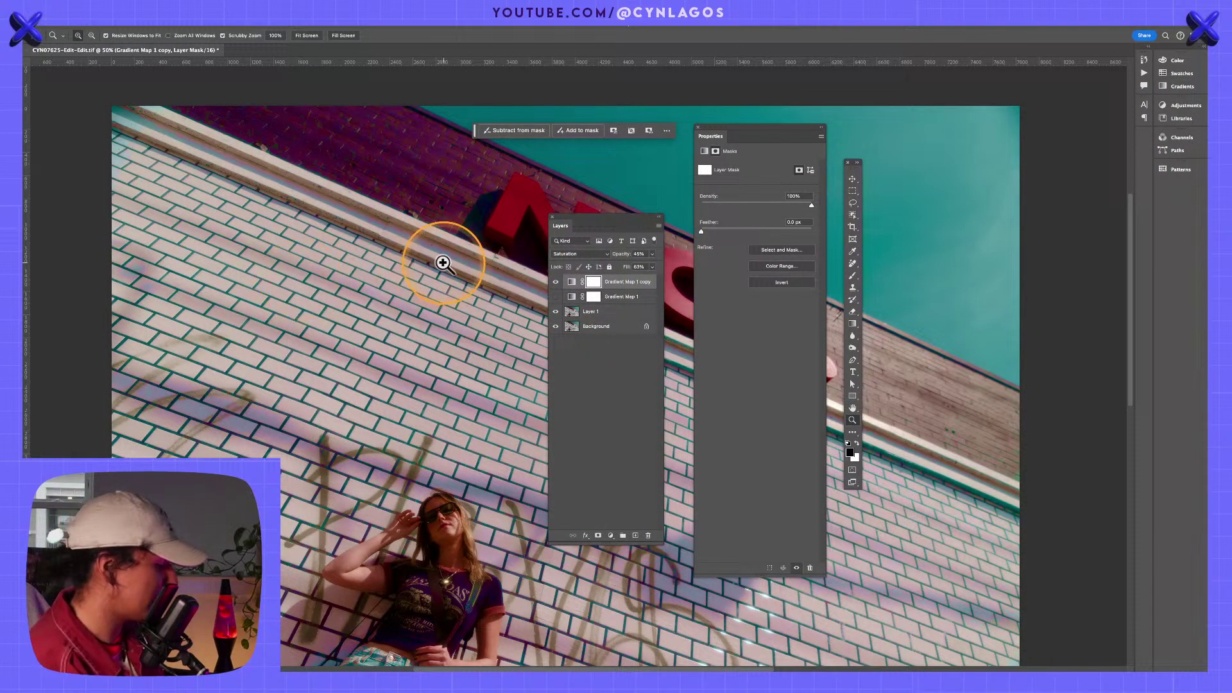
key(g)
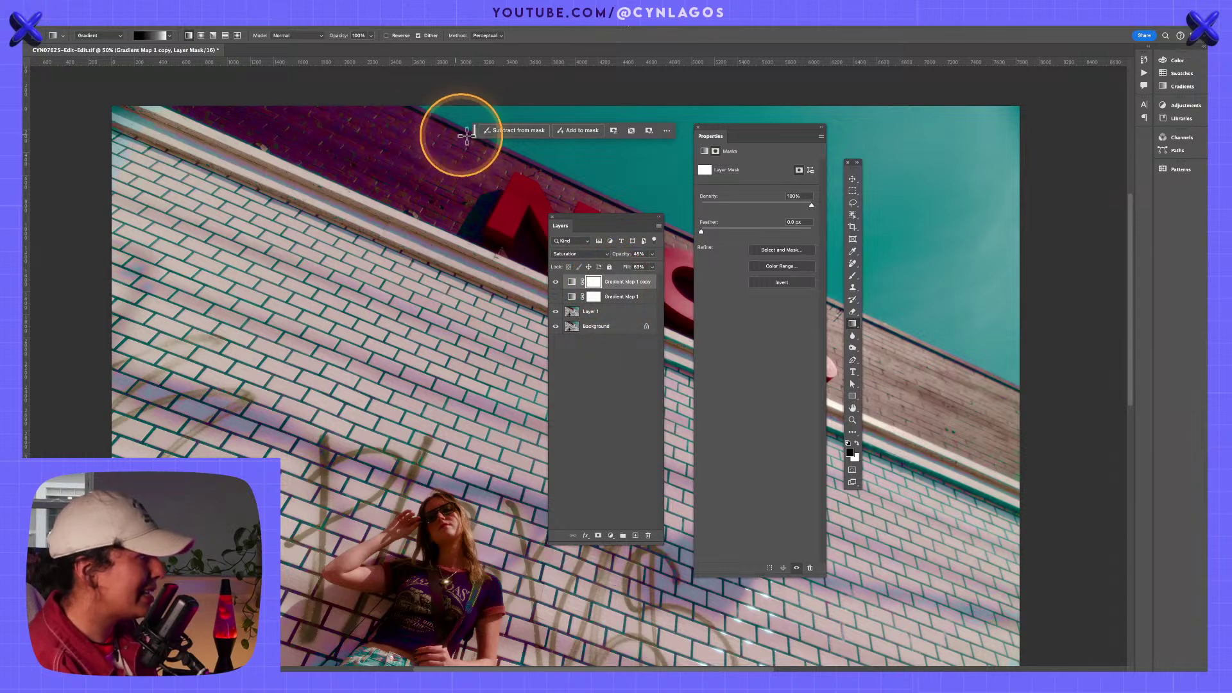
drag(510, 147, 443, 312)
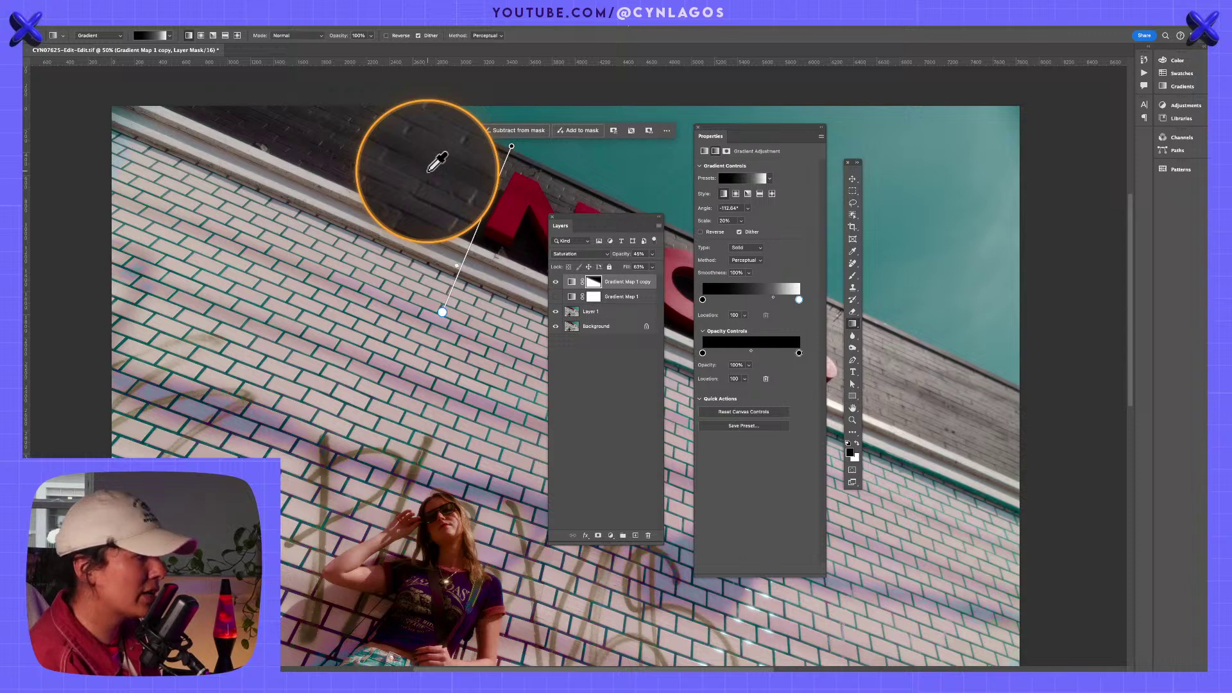
alt+click(594, 283)
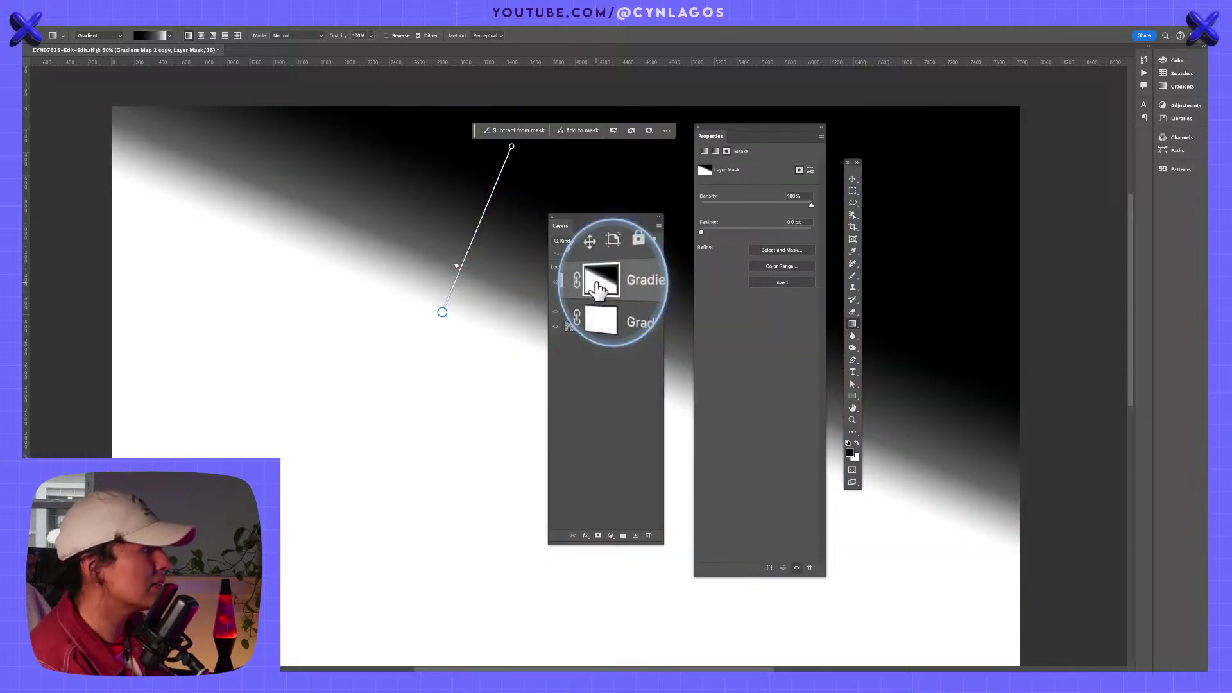
alt+click(593, 282)
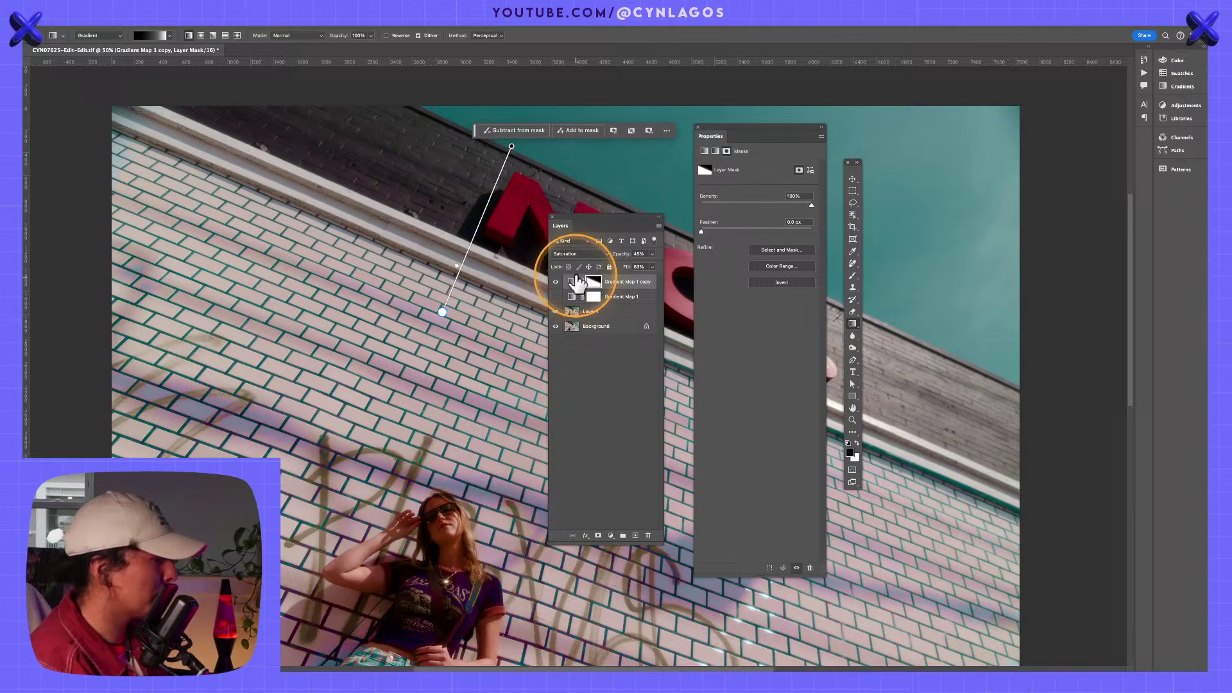
Preview the whole masked photo with the panels hidden.
click(584, 254)
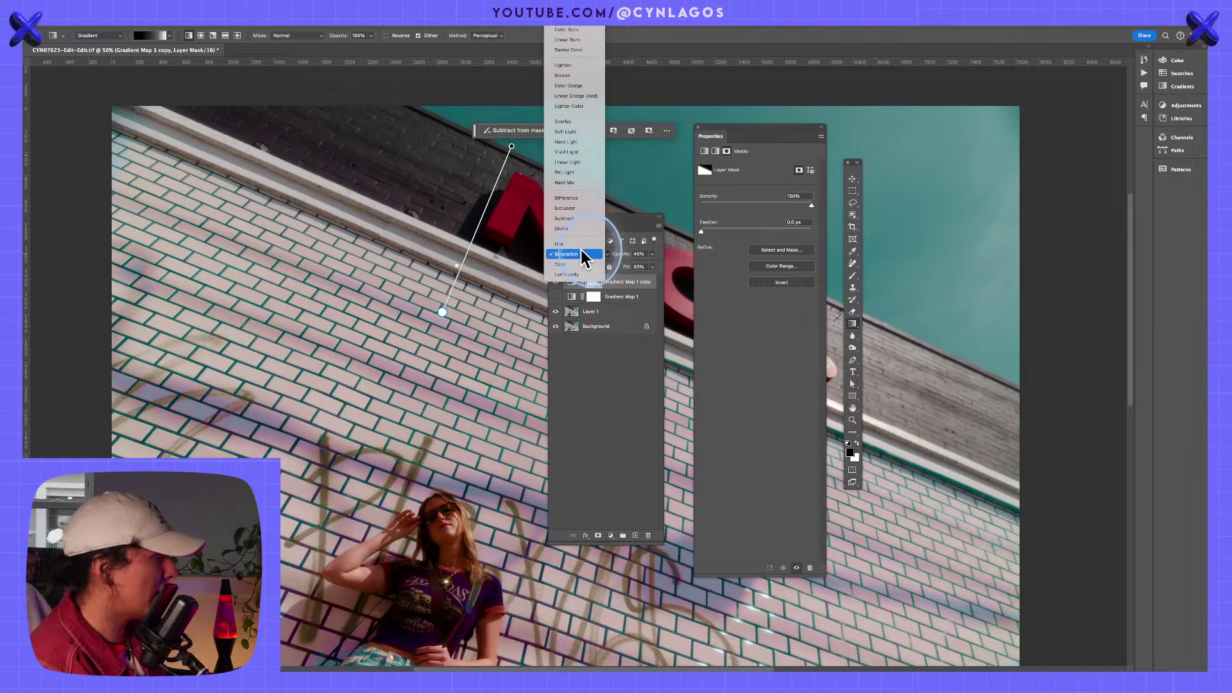
click(504, 310)
key(z)
alt+click(501, 335)
key(Tab)
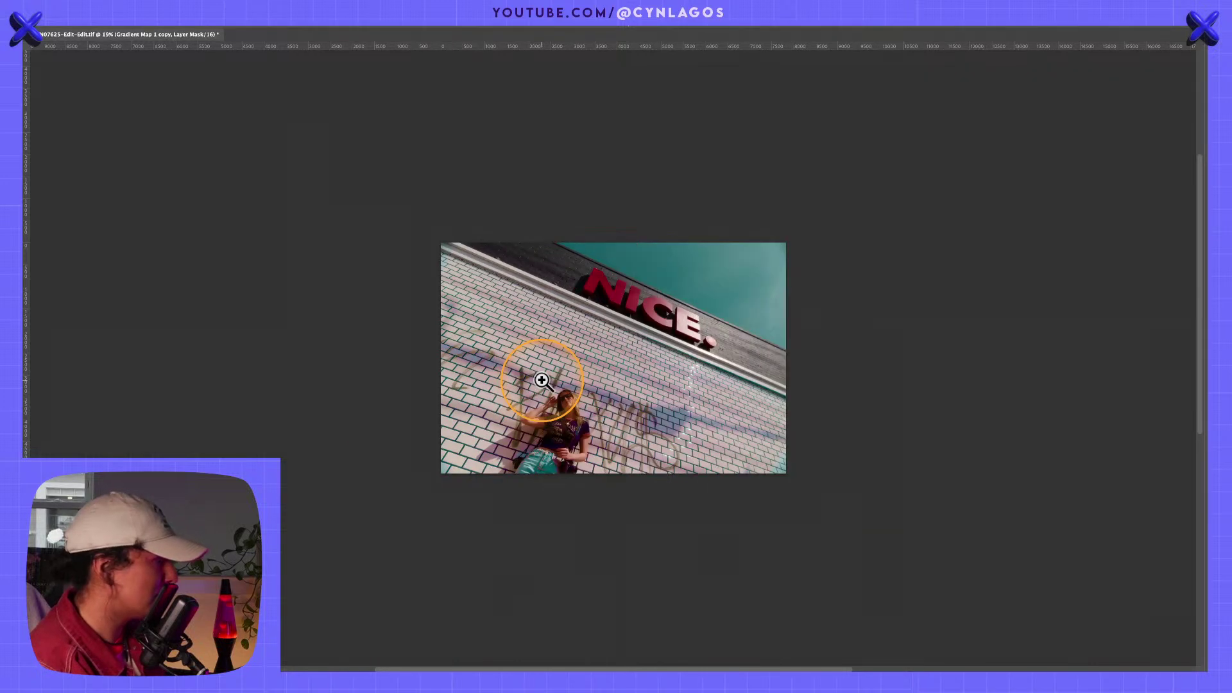
key(Tab)
click(509, 349)
click(514, 336)
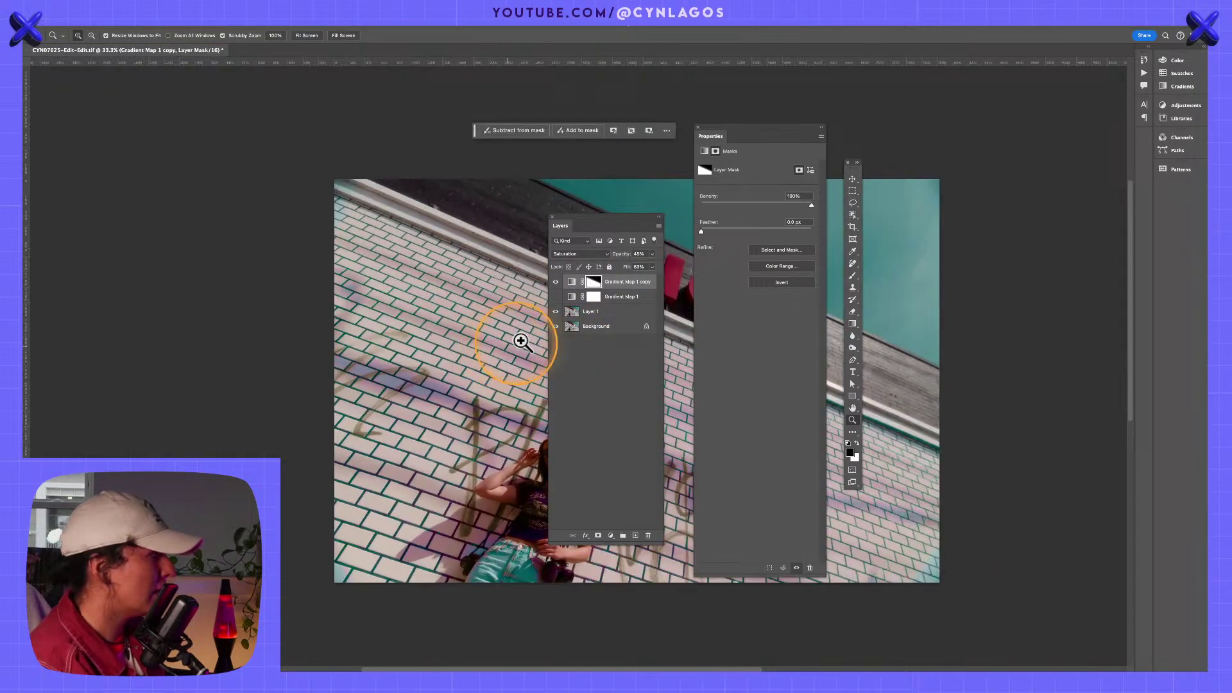
Move the Layers and Properties panels aside so the sign and the woman are uncovered.
drag(621, 226, 1038, 179)
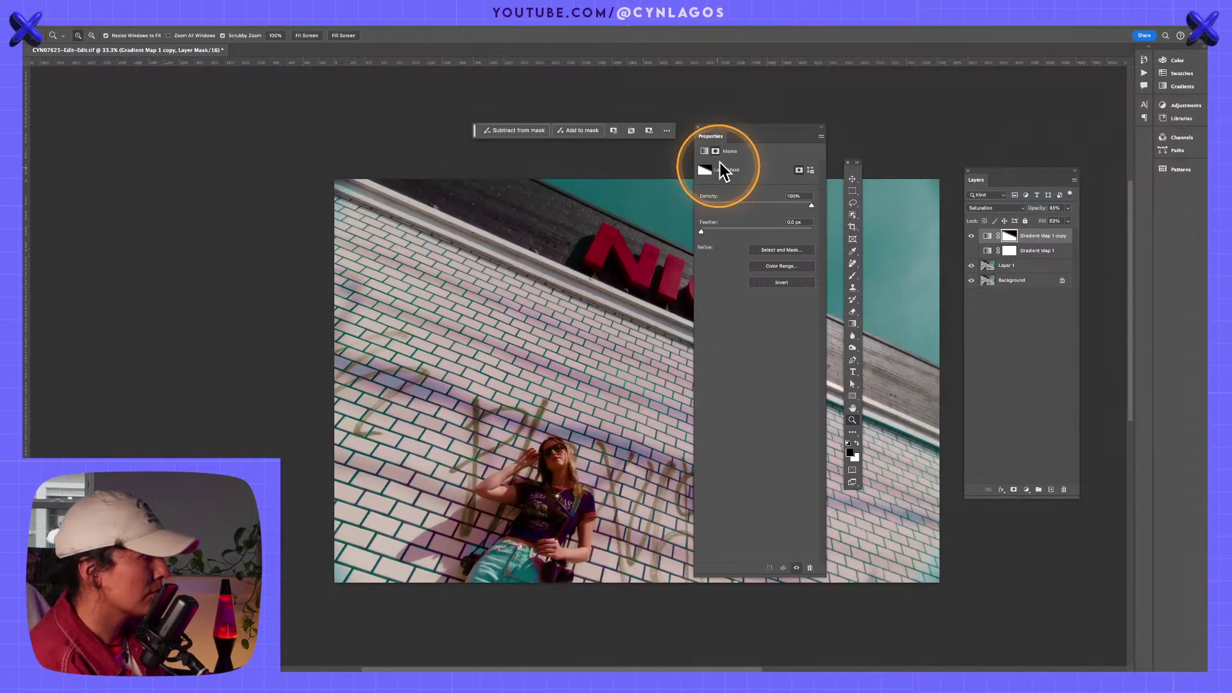
drag(746, 127, 1096, 102)
click(665, 297)
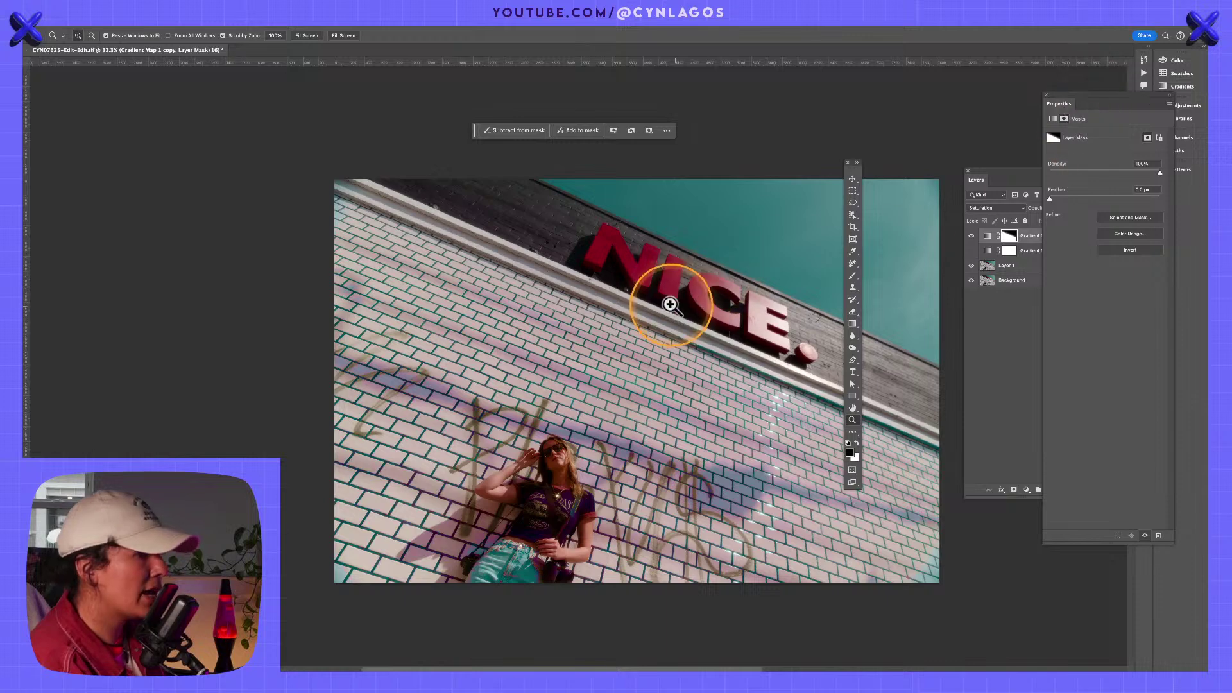
drag(560, 409, 492, 358)
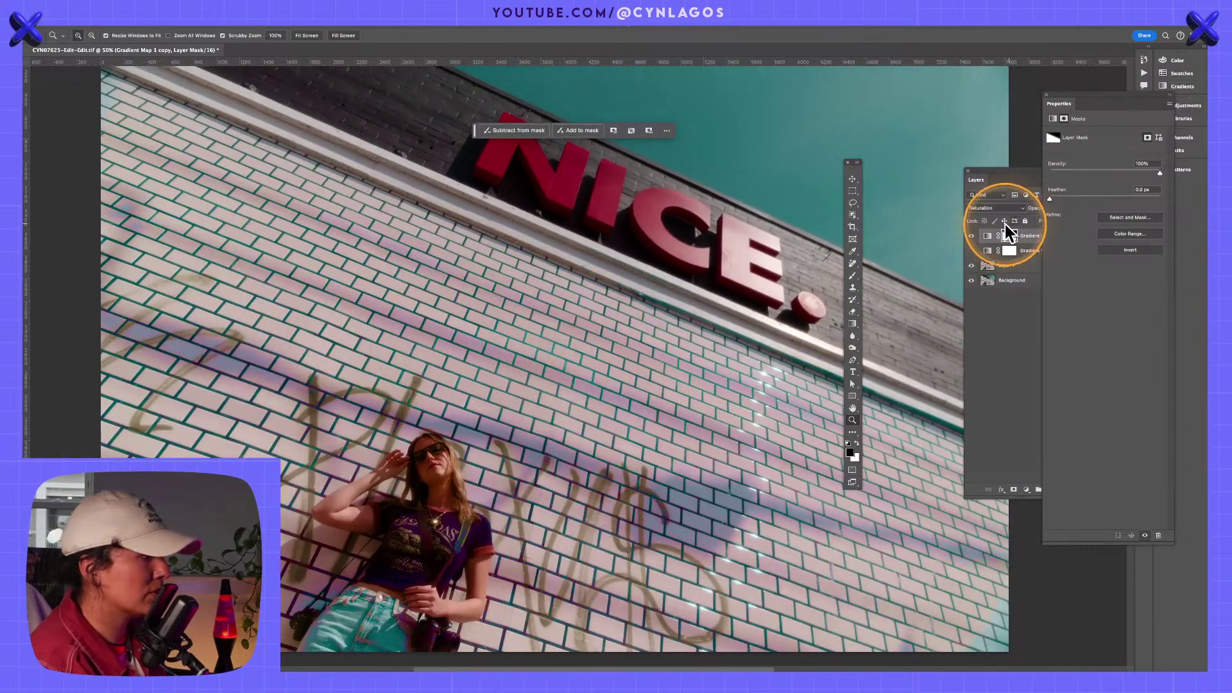
drag(1011, 168, 932, 173)
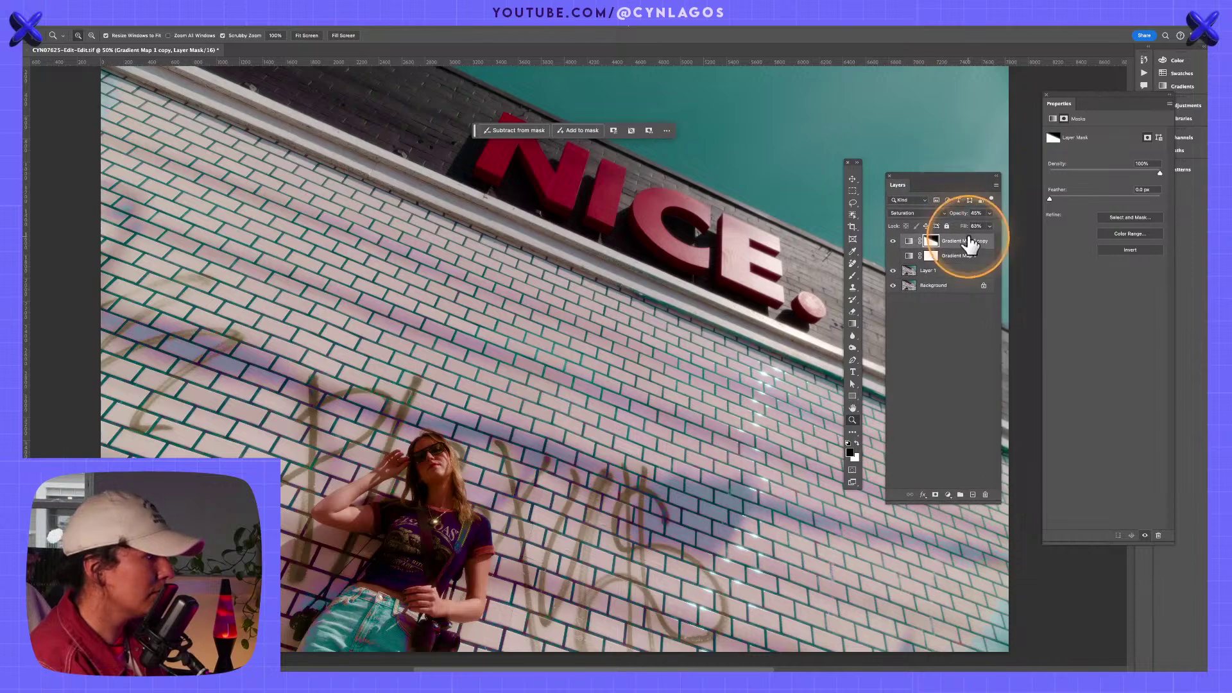
Keep Saturation as the gradient map copy's blend mode and adjust the layer's opacity.
click(929, 214)
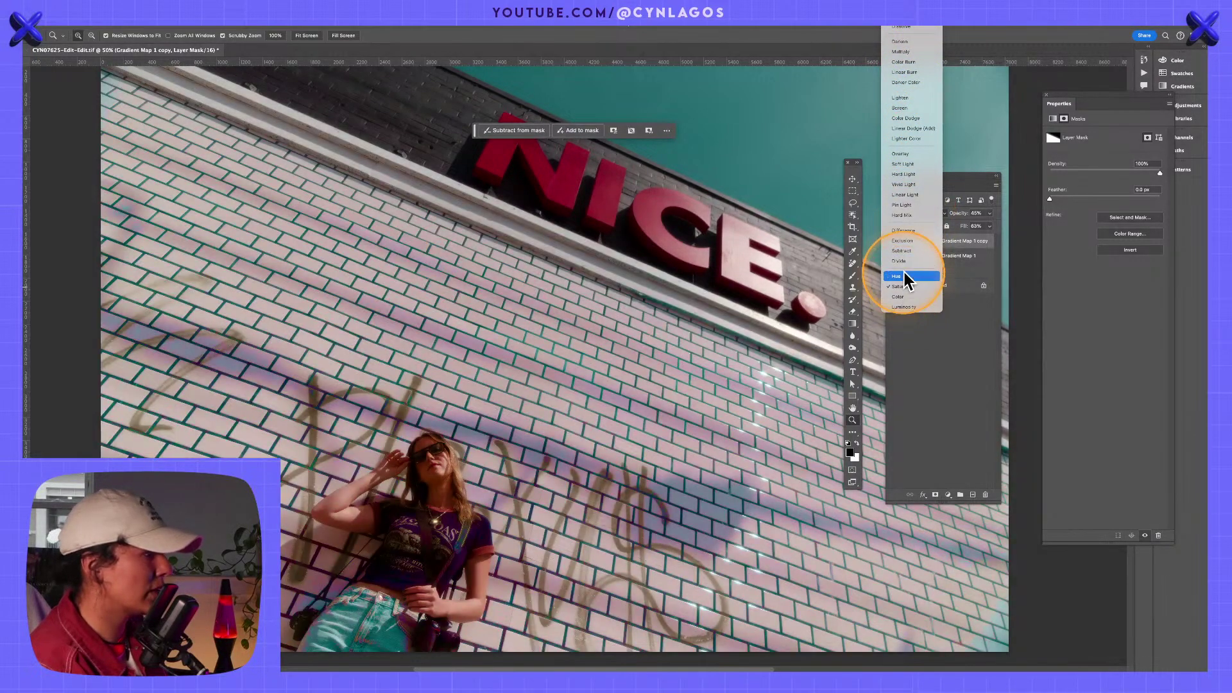
click(905, 283)
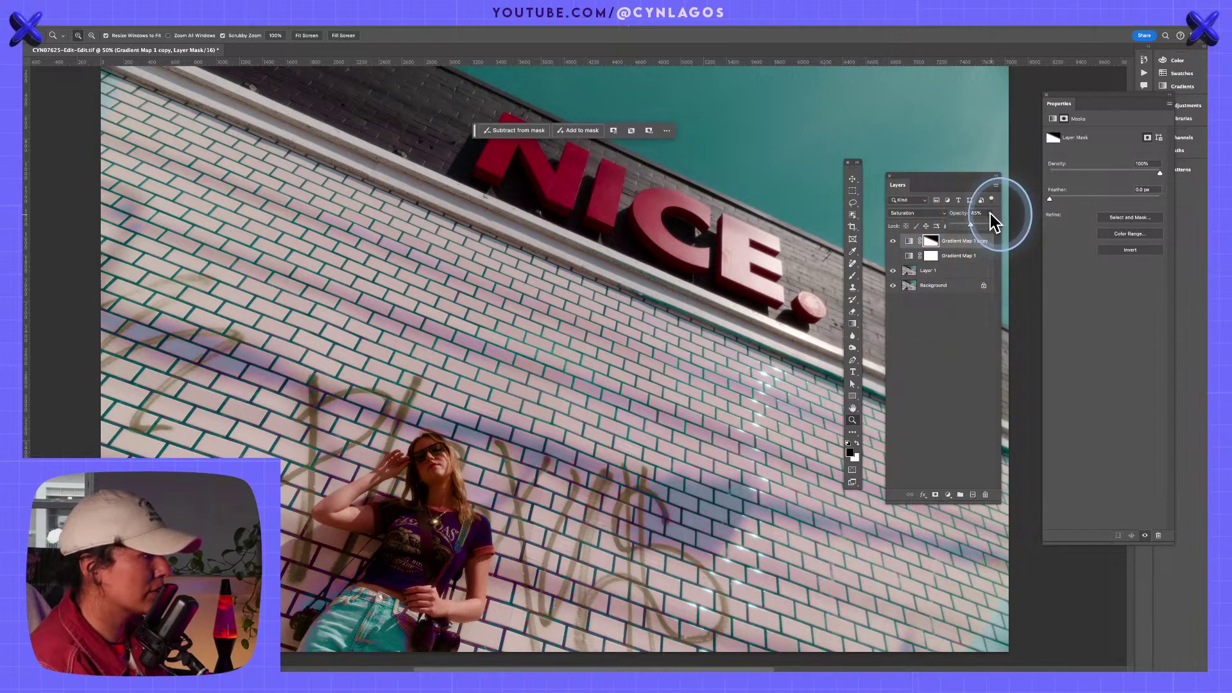
drag(991, 213, 971, 289)
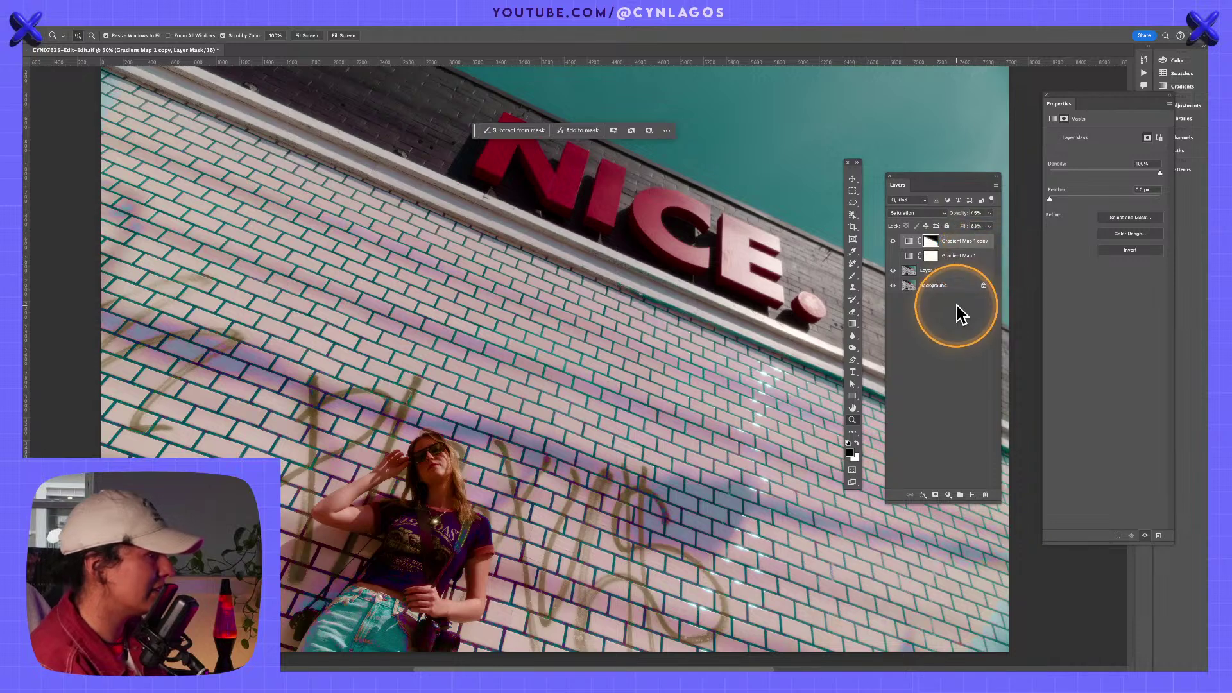
Compare the photo with and without the gradient map copy.
alt+click(709, 385)
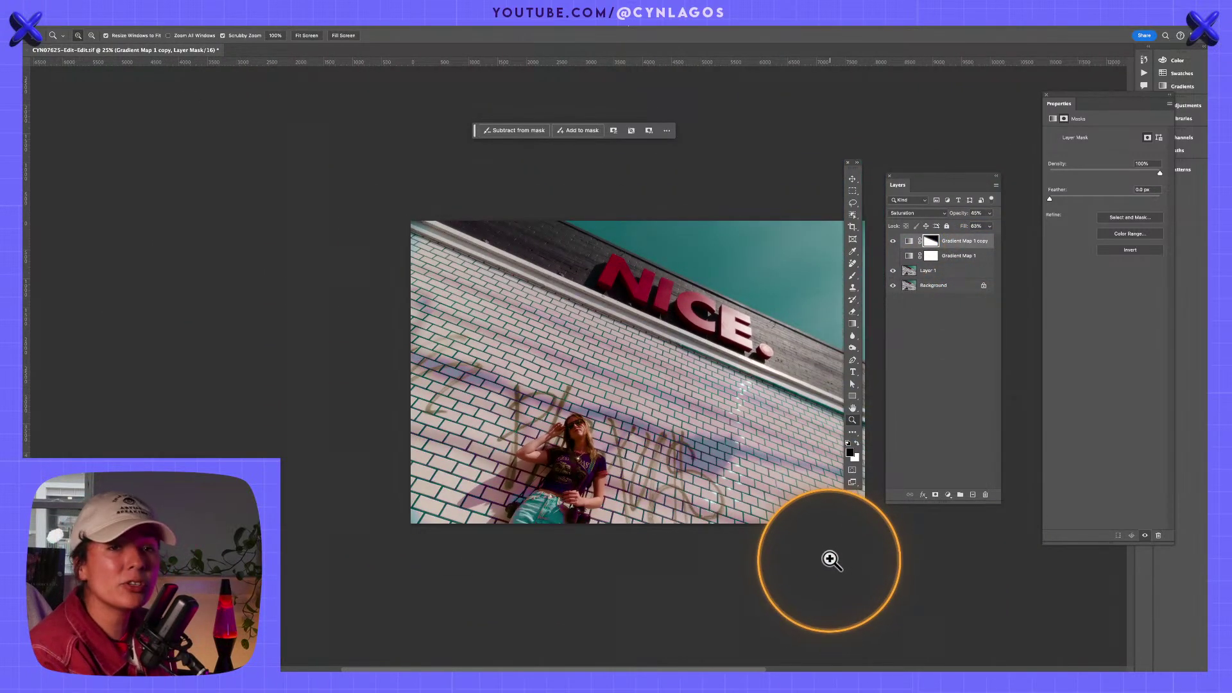
click(892, 241)
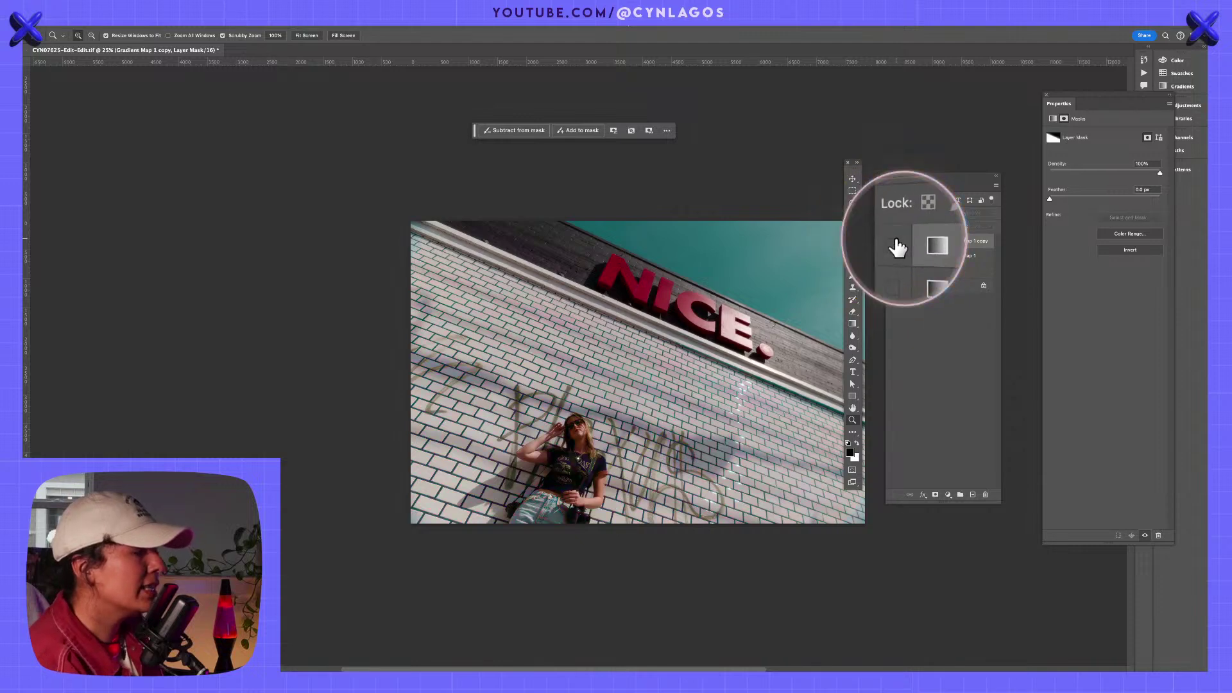
click(690, 371)
click(753, 483)
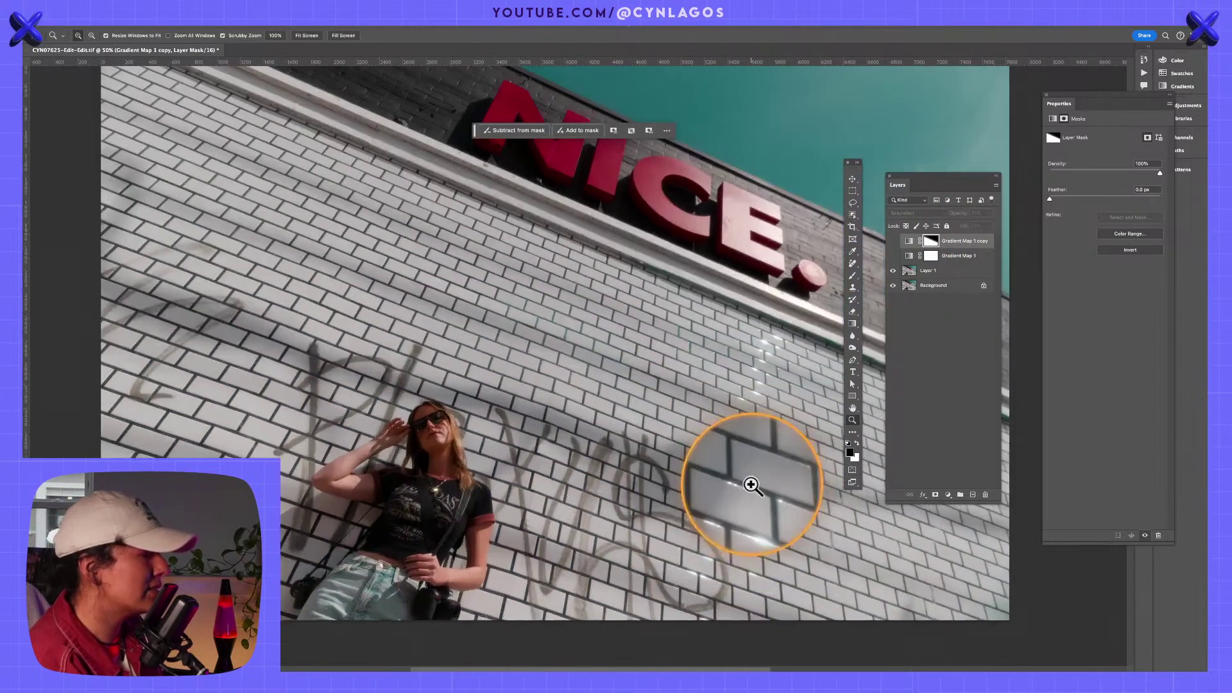
click(948, 495)
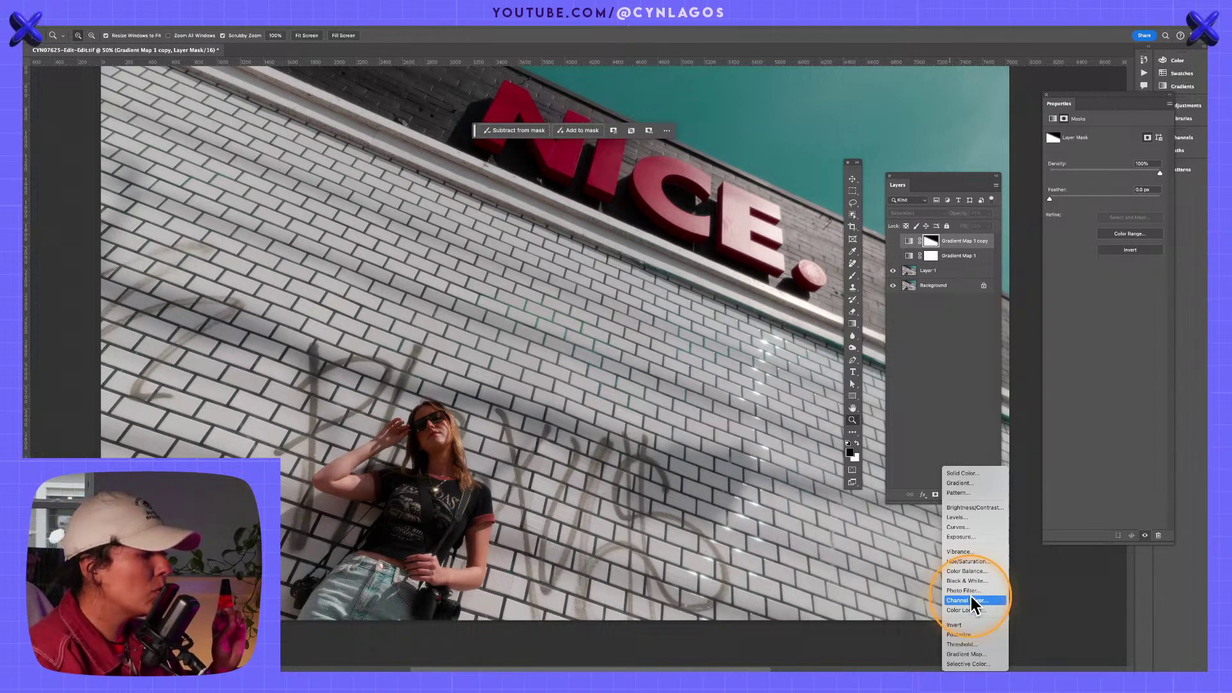
click(955, 336)
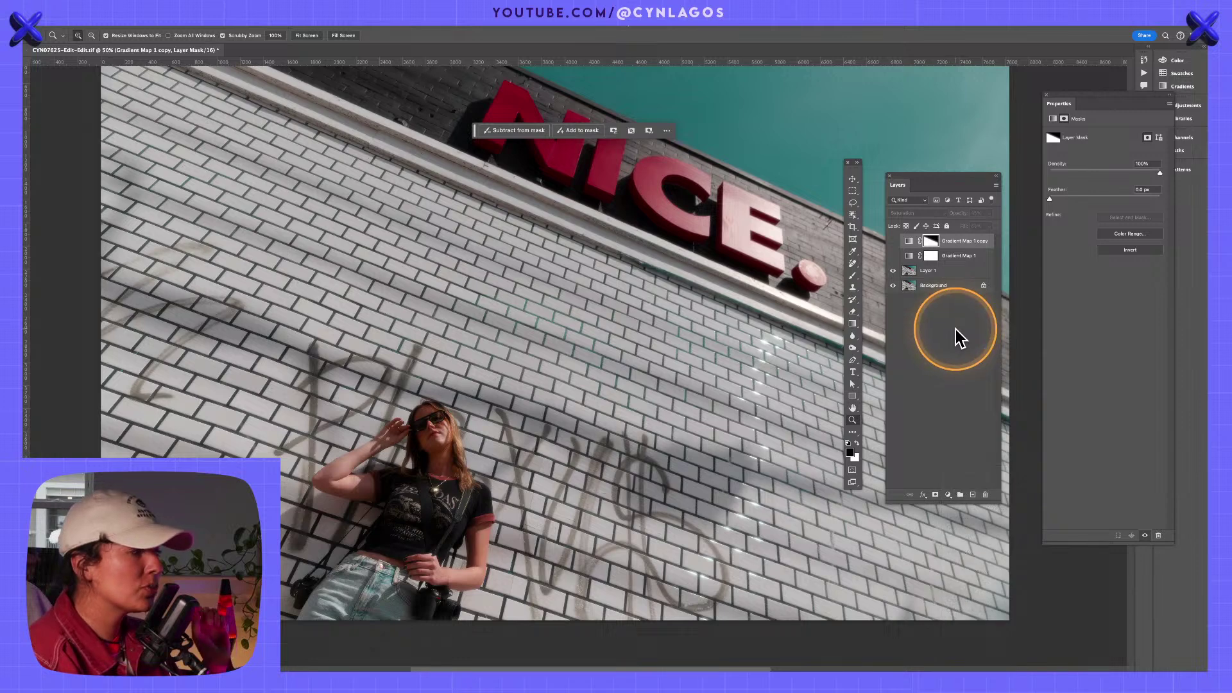
click(893, 242)
Save the TIFF with ZIP image compression, RLE layer compression and layers included, and close the document.
key(ctrl+s)
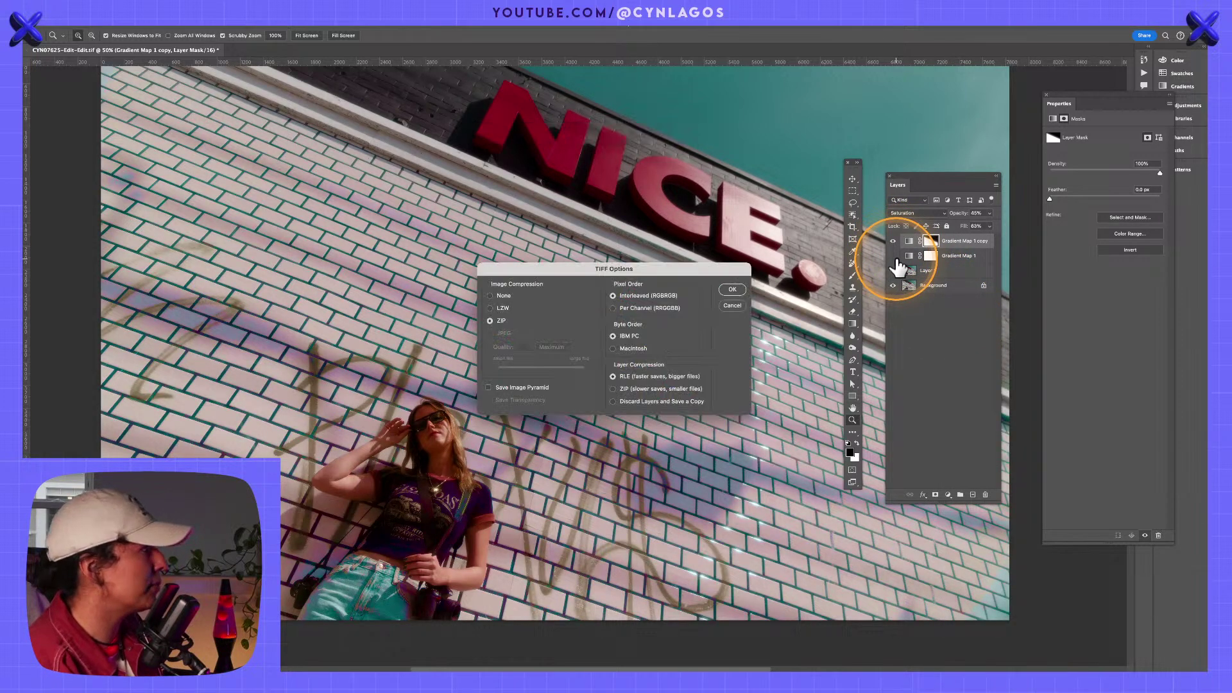
key(Return)
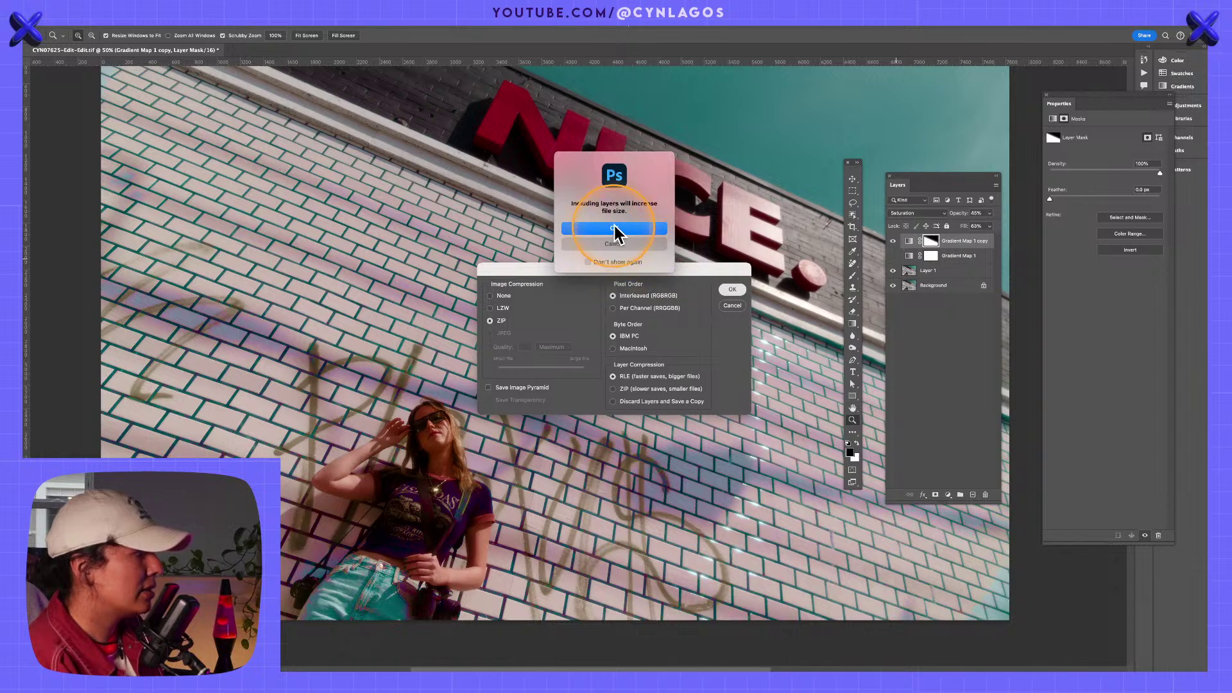
click(619, 242)
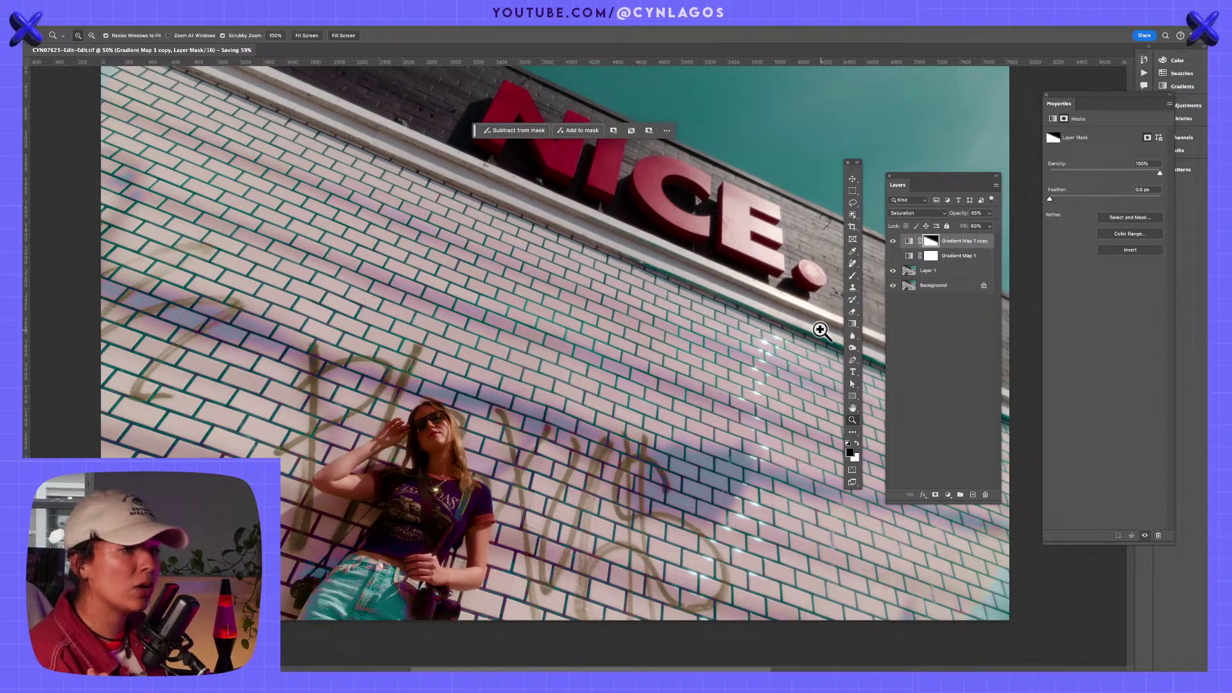
key(super+w)
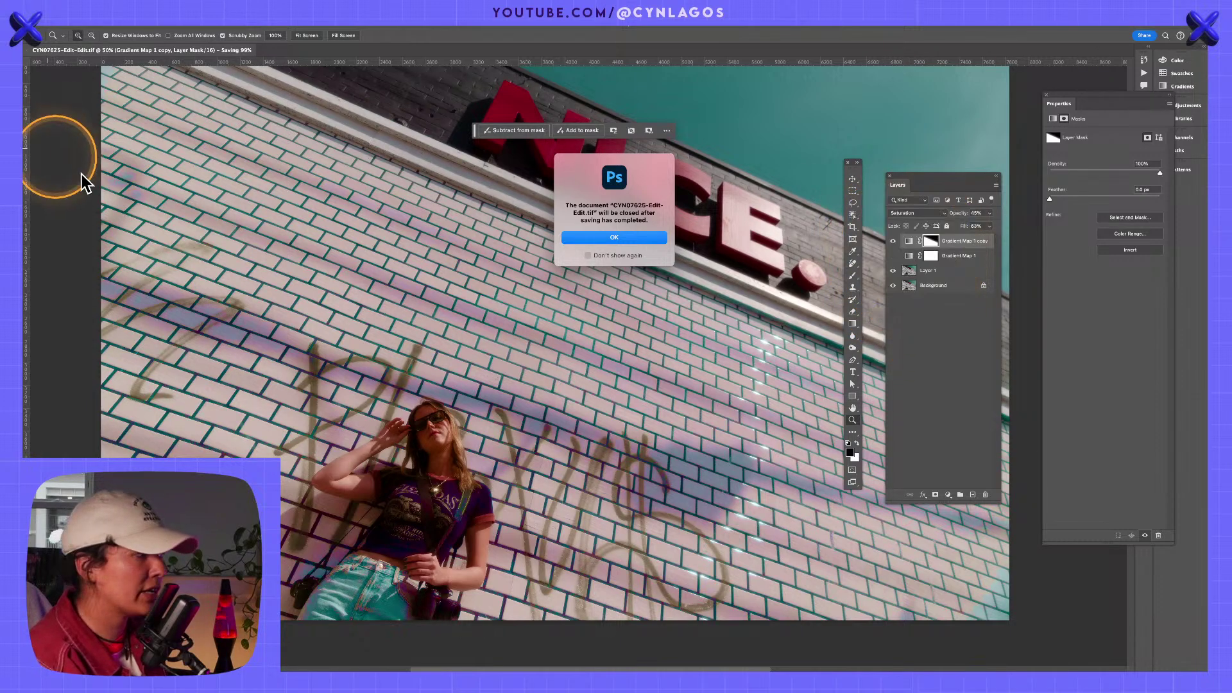
click(588, 237)
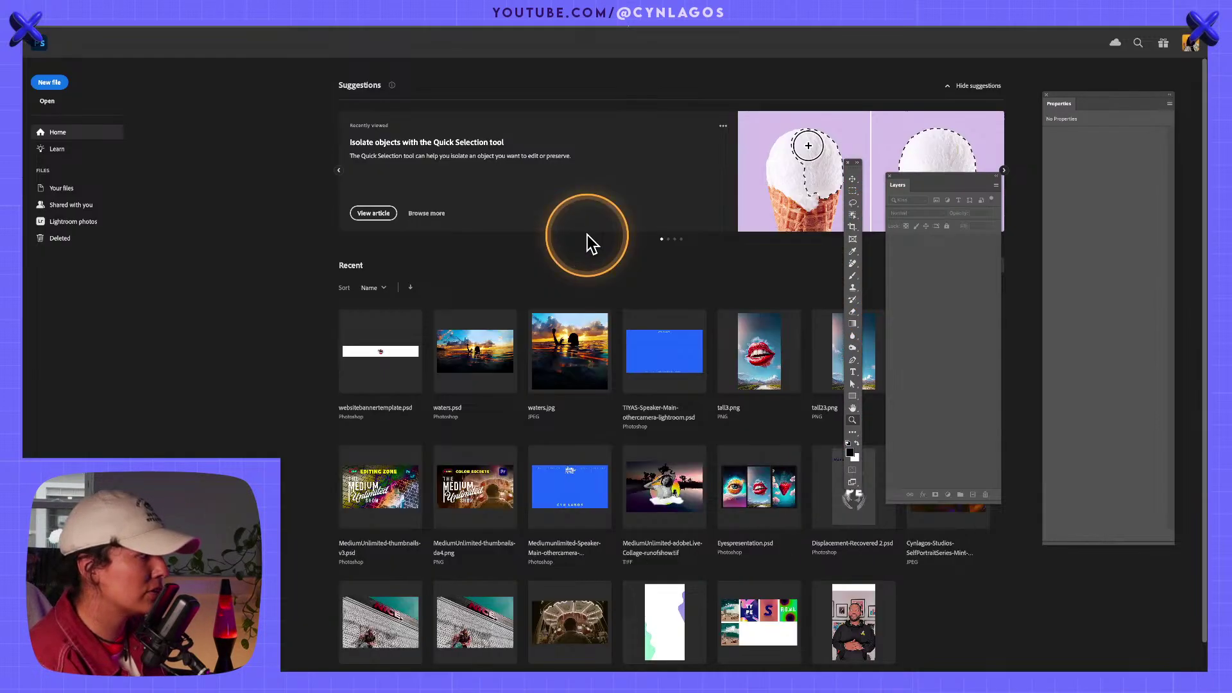
Switch to Lightroom, go to the full-length portrait against the white tiled wall, and open it for editing in Photoshop.
key(super+Tab)
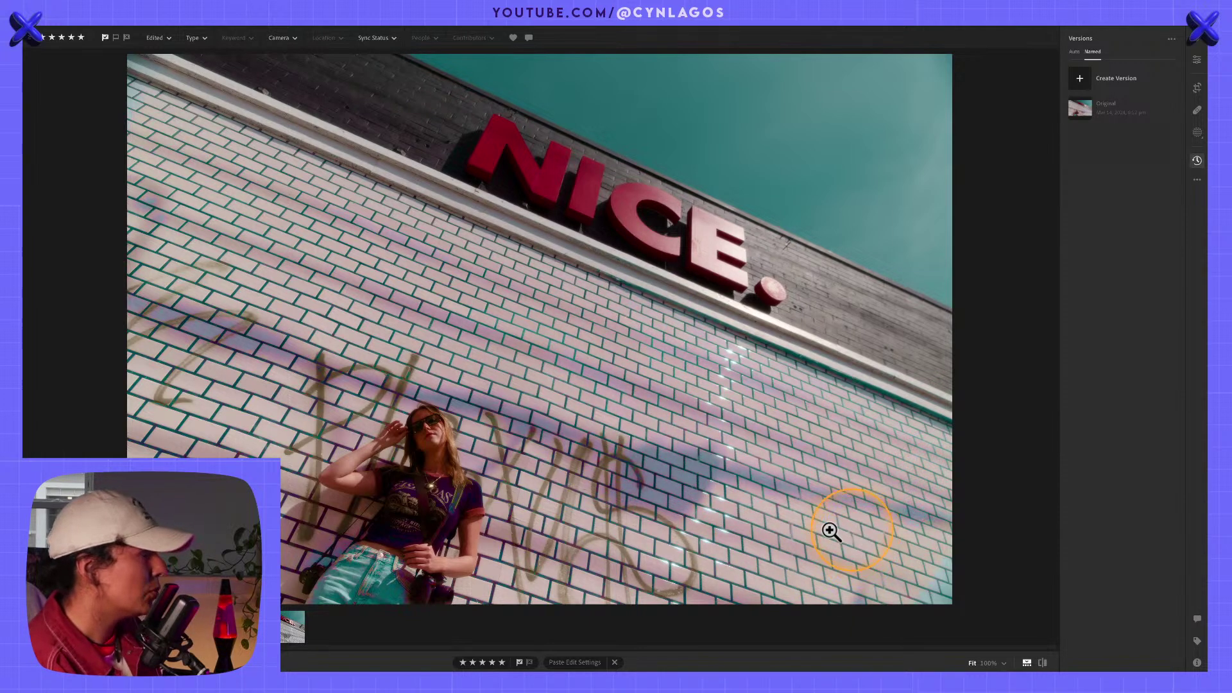
key(backslash)
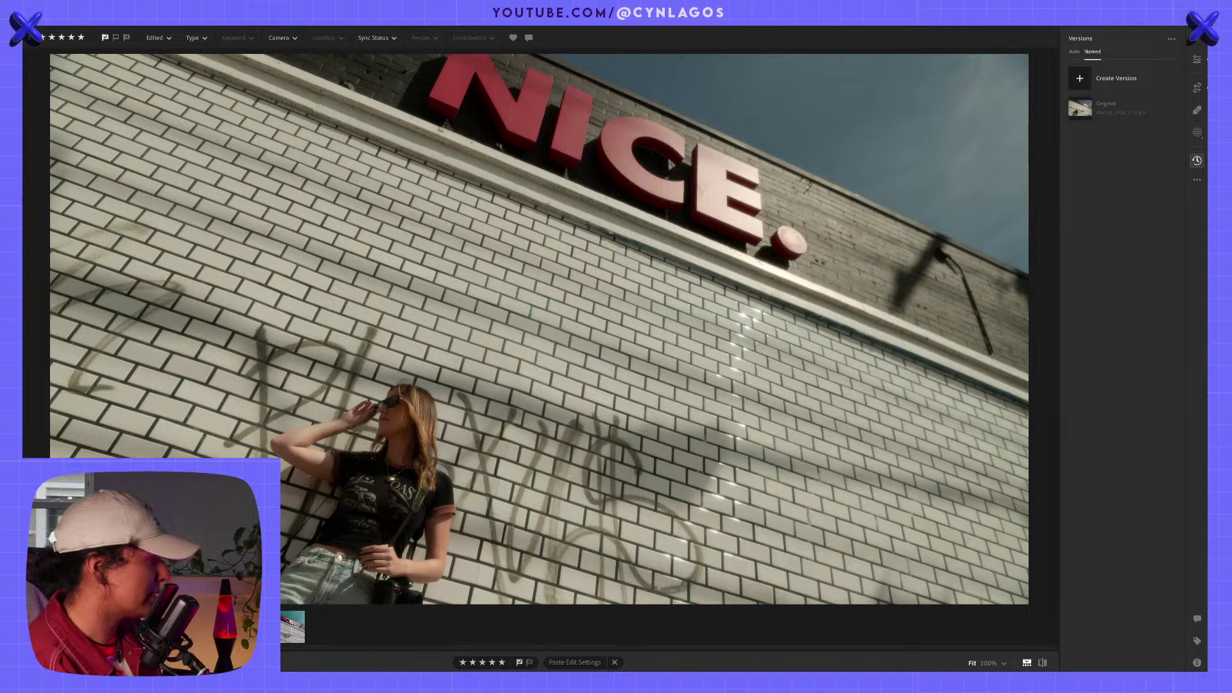
key(Right)
right_click(55, 310)
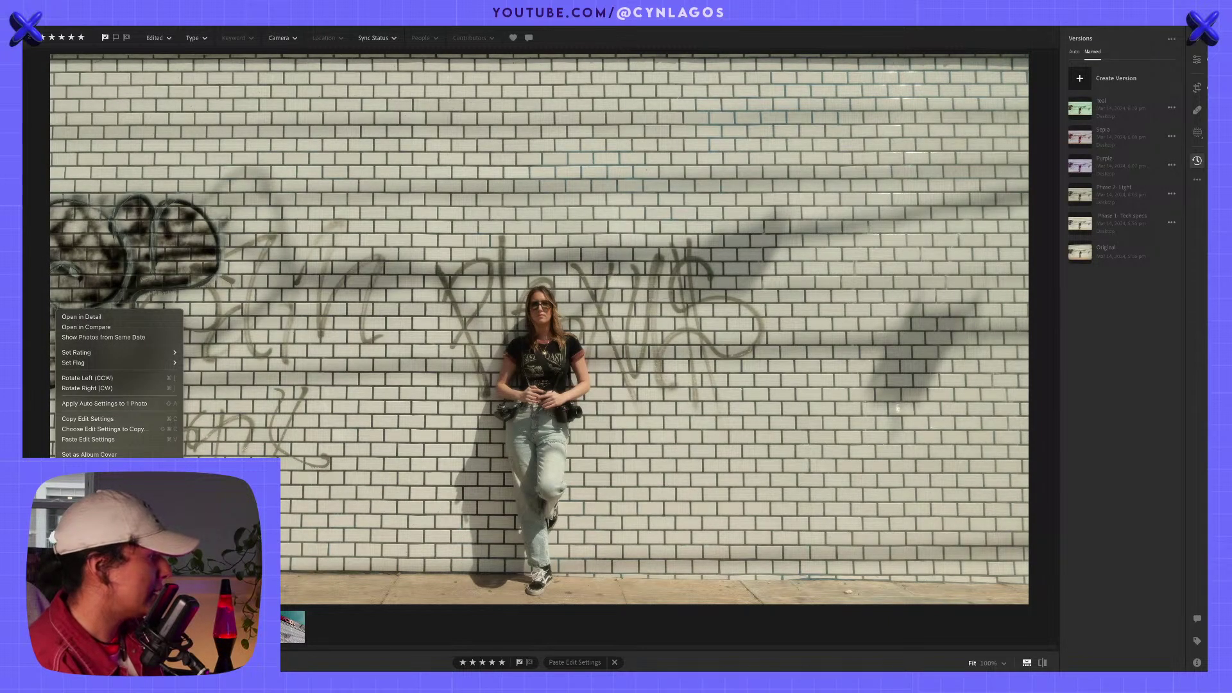
key(Escape)
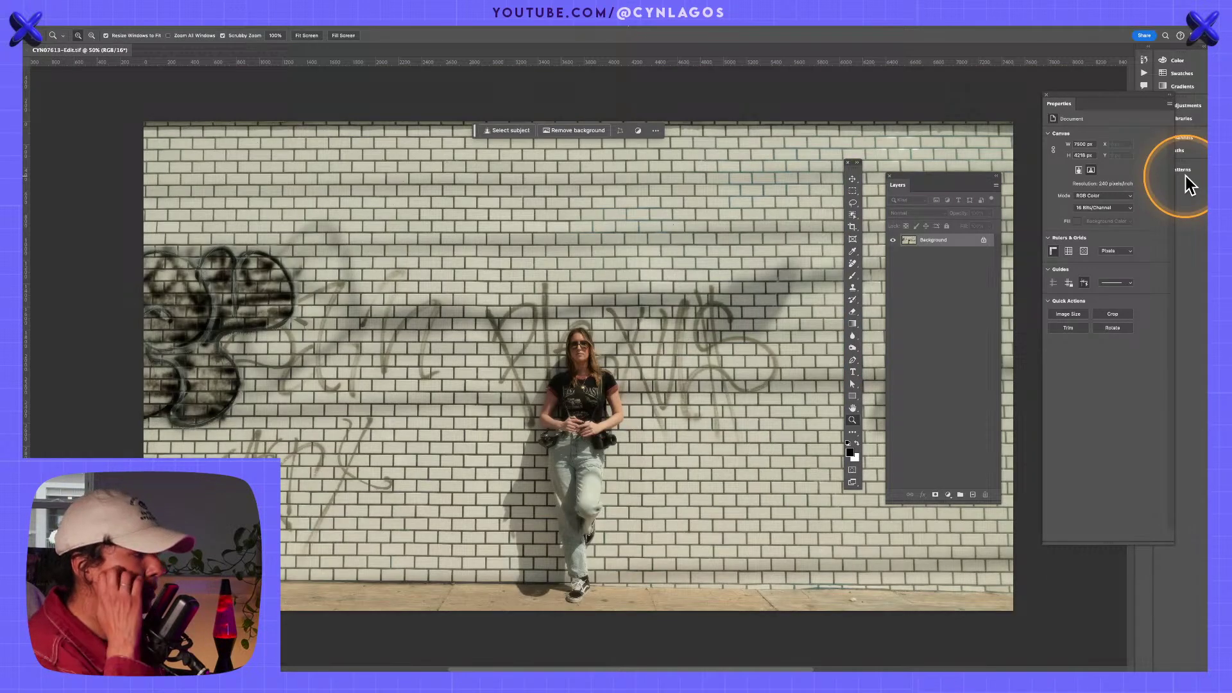
Open the list of adjustment layer types for the tiled-wall portrait.
click(948, 495)
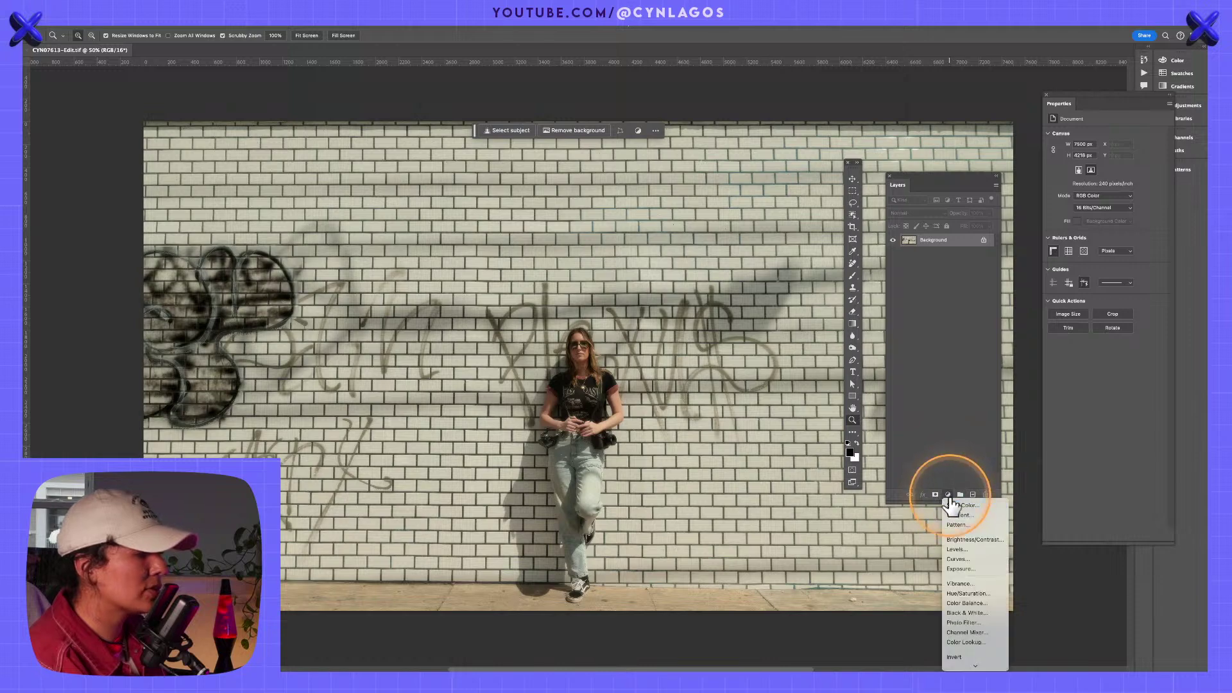
mouse_move(995, 667)
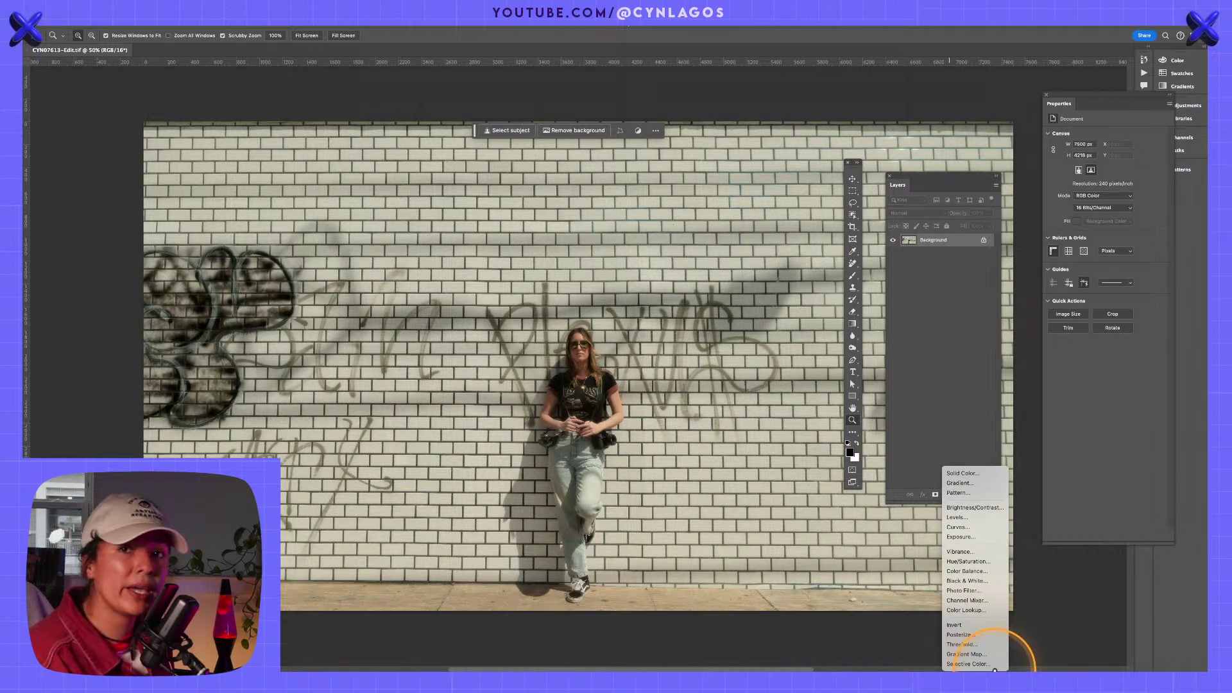